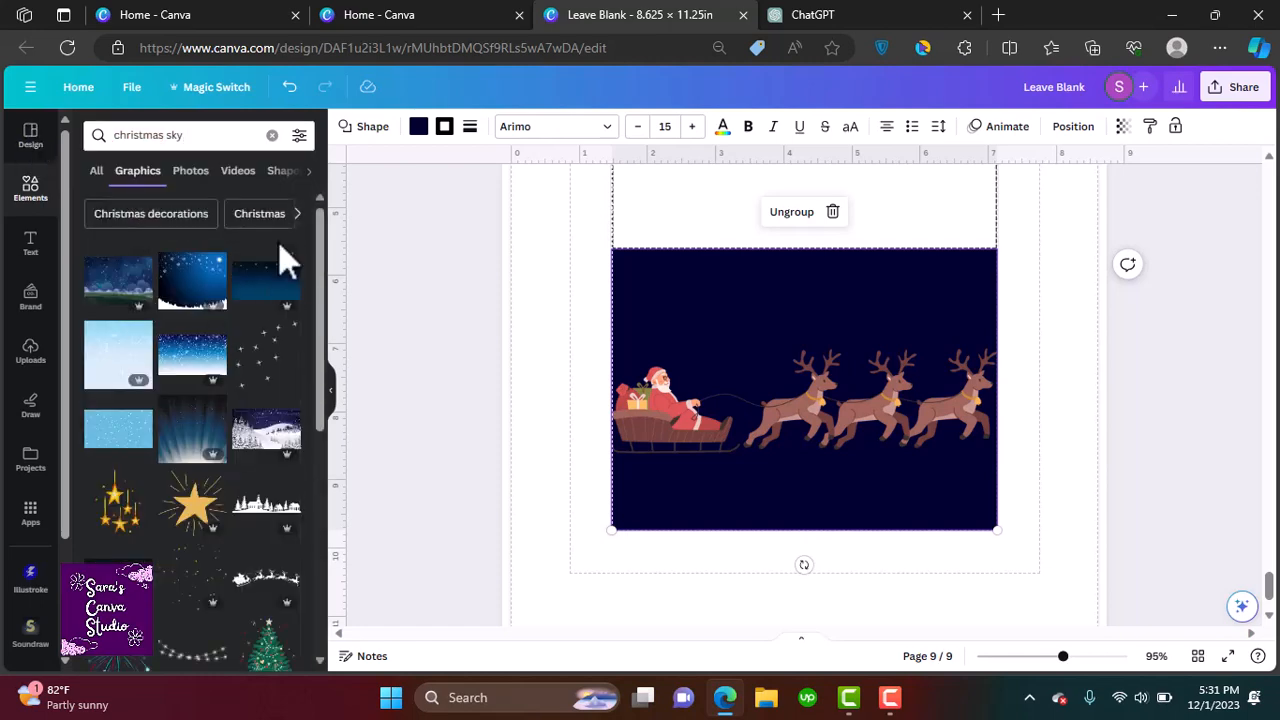
# Add a snowy winter tree scene graphic from the christmas sky results and stretch it over the dark panel
pyautogui.scroll(-3, 319, 321)
pyautogui.scroll(-3, 306, 440)
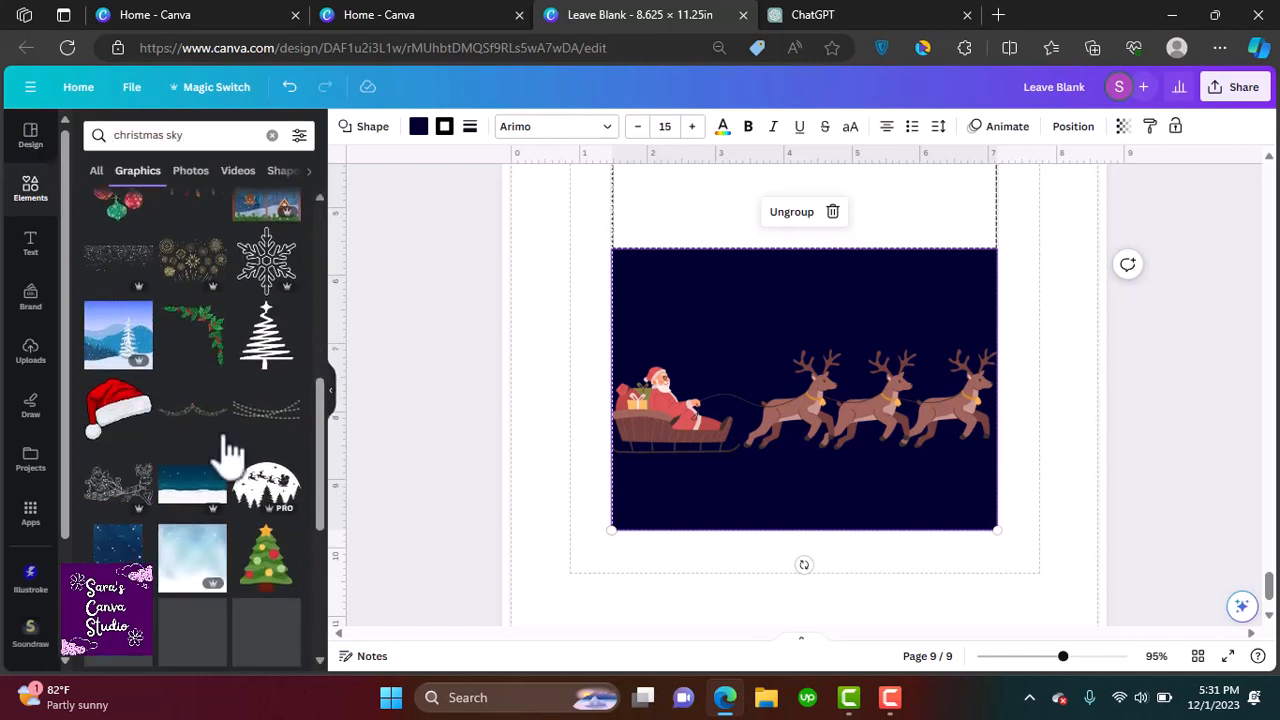
pyautogui.click(118, 335)
pyautogui.moveTo(765, 255); pyautogui.dragTo(690, 360)
pyautogui.moveTo(849, 529); pyautogui.dragTo(893, 530)
pyautogui.moveTo(892, 250); pyautogui.dragTo(1020, 161)
pyautogui.moveTo(897, 297); pyautogui.dragTo(896, 342)
# Crop the winter scene to fit the panel and move it behind the Santa sleigh graphic
pyautogui.doubleClick(812, 481)
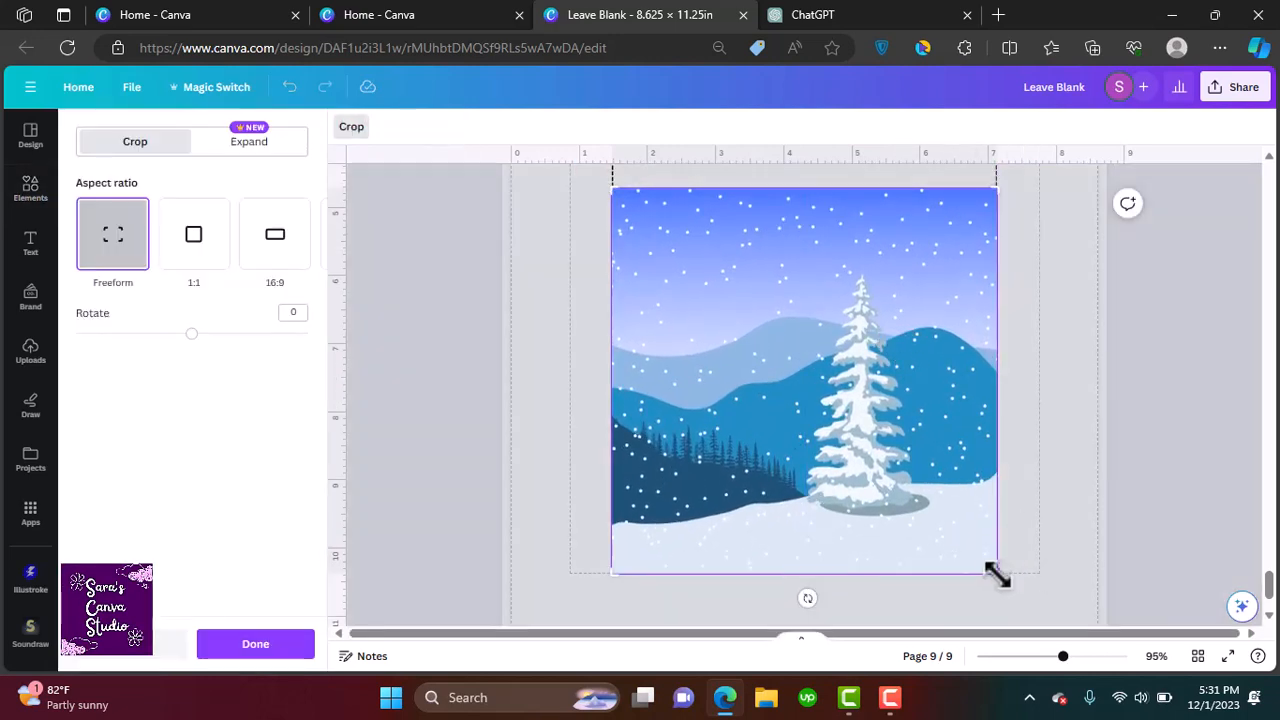
pyautogui.moveTo(997, 575); pyautogui.dragTo(995, 530)
pyautogui.moveTo(1003, 200); pyautogui.dragTo(1080, 248)
pyautogui.click(1080, 248)
pyautogui.rightClick(860, 310)
pyautogui.moveTo(890, 455)
pyautogui.click(722, 516)
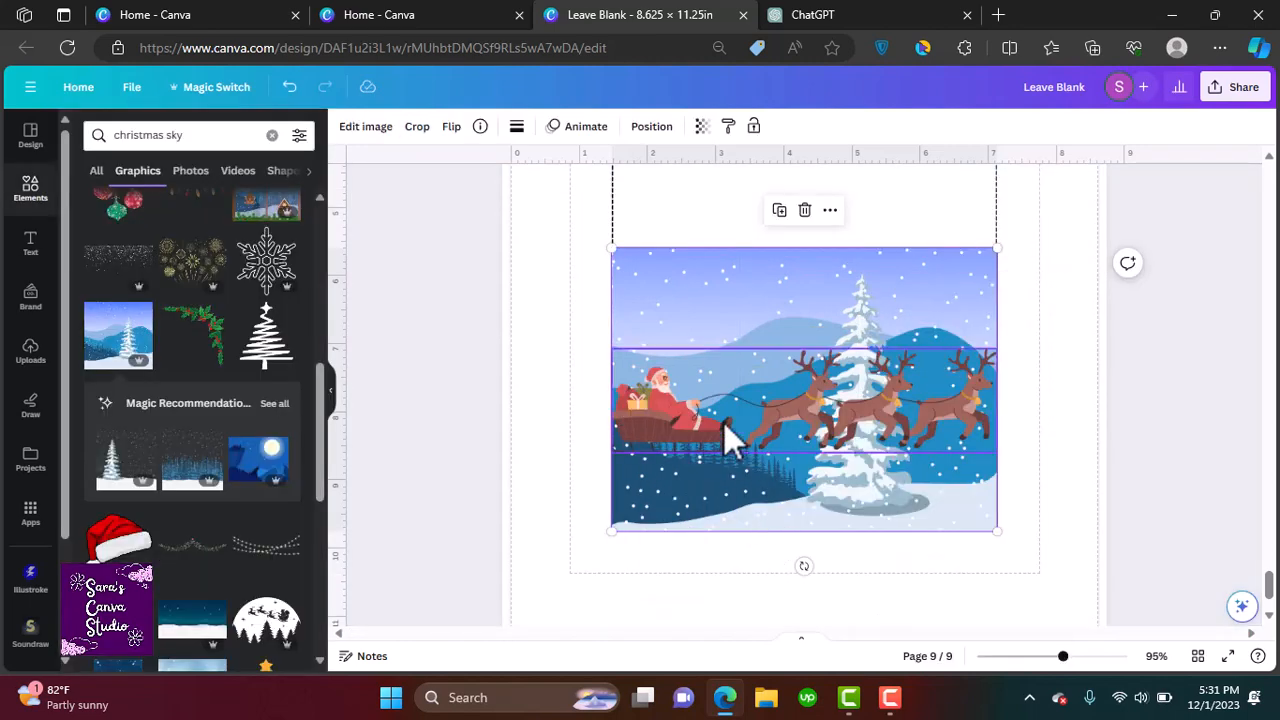
# Shrink, tilt and reposition the Santa sleigh with reindeer so it flies upward across the sky
pyautogui.click(724, 423)
pyautogui.moveTo(997, 348); pyautogui.dragTo(867, 386)
pyautogui.moveTo(741, 403); pyautogui.dragTo(799, 395)
pyautogui.moveTo(854, 258); pyautogui.dragTo(812, 300)
pyautogui.moveTo(765, 345); pyautogui.dragTo(782, 295)
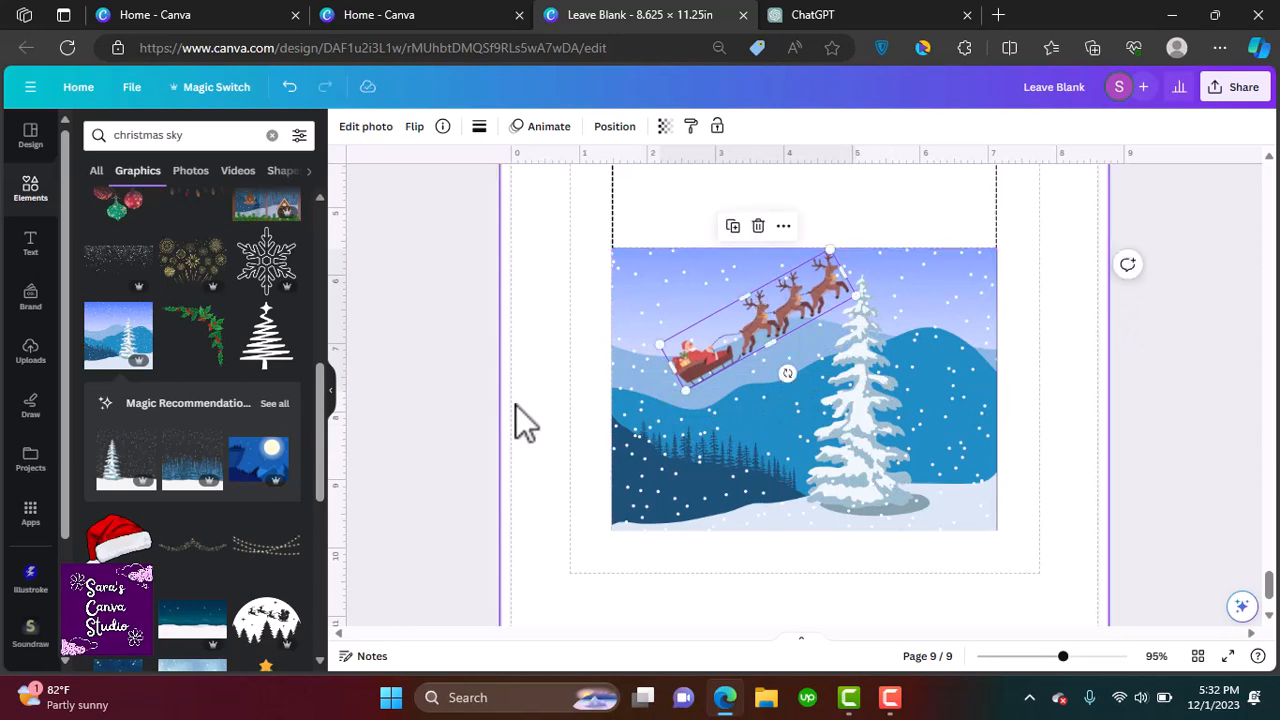
pyautogui.moveTo(686, 390); pyautogui.dragTo(663, 411)
# Search graphics for bright moon and place a full moon, resized, in the sky's upper right corner
pyautogui.click(272, 135)
pyautogui.write('bright moon')
pyautogui.press('Return')
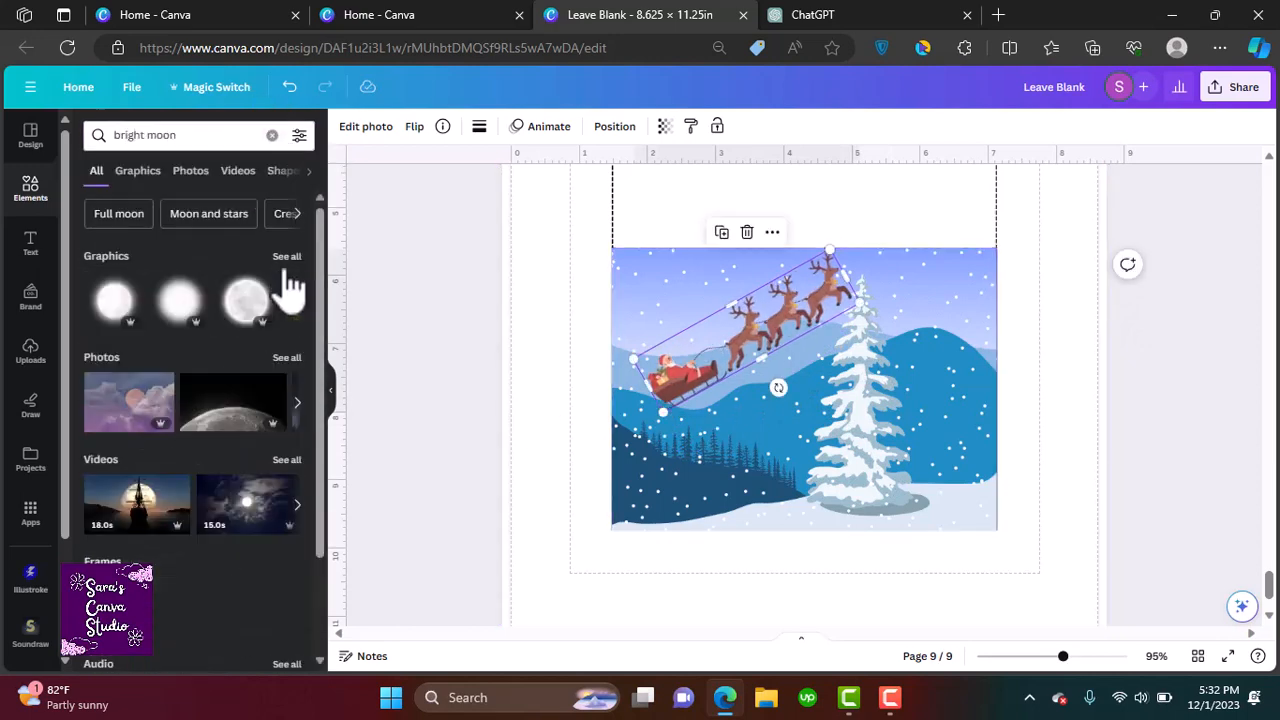
pyautogui.click(286, 257)
pyautogui.click(266, 283)
pyautogui.moveTo(838, 268); pyautogui.dragTo(780, 505)
pyautogui.moveTo(983, 249); pyautogui.dragTo(612, 520)
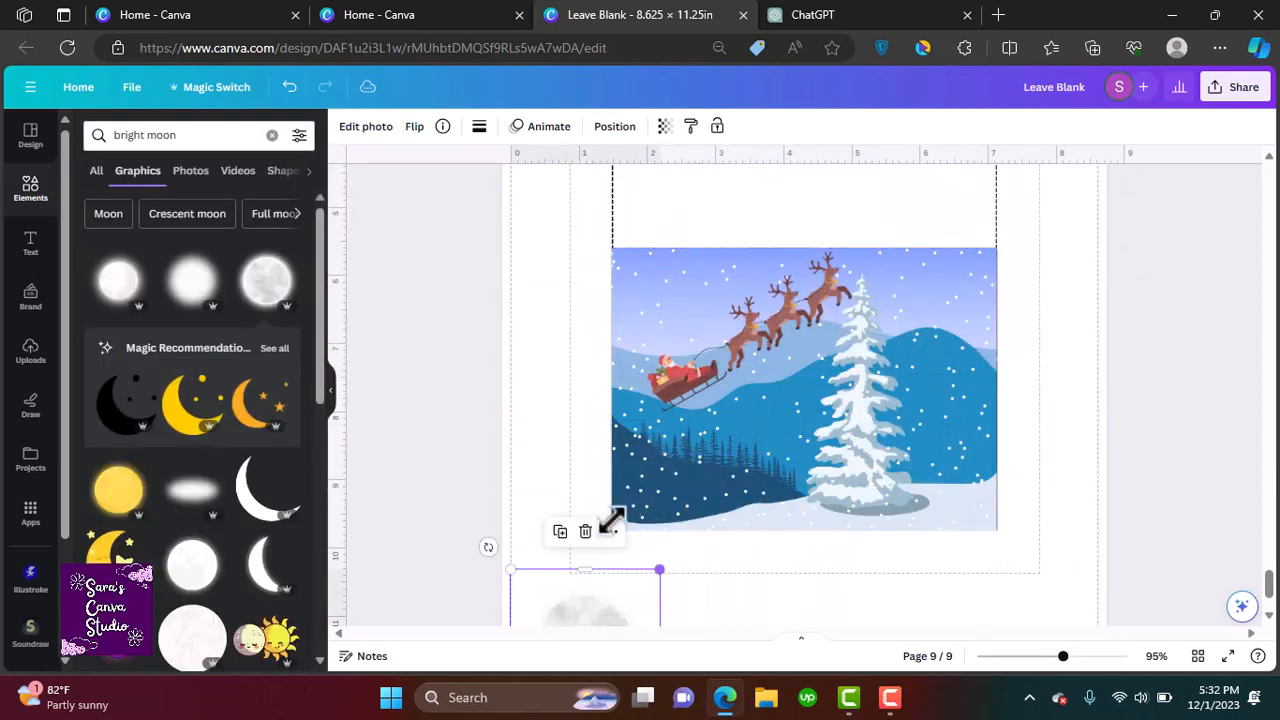
pyautogui.moveTo(595, 610); pyautogui.dragTo(944, 283)
pyautogui.moveTo(1008, 243); pyautogui.dragTo(954, 297)
pyautogui.moveTo(921, 343); pyautogui.dragTo(965, 290)
pyautogui.click(1095, 361)
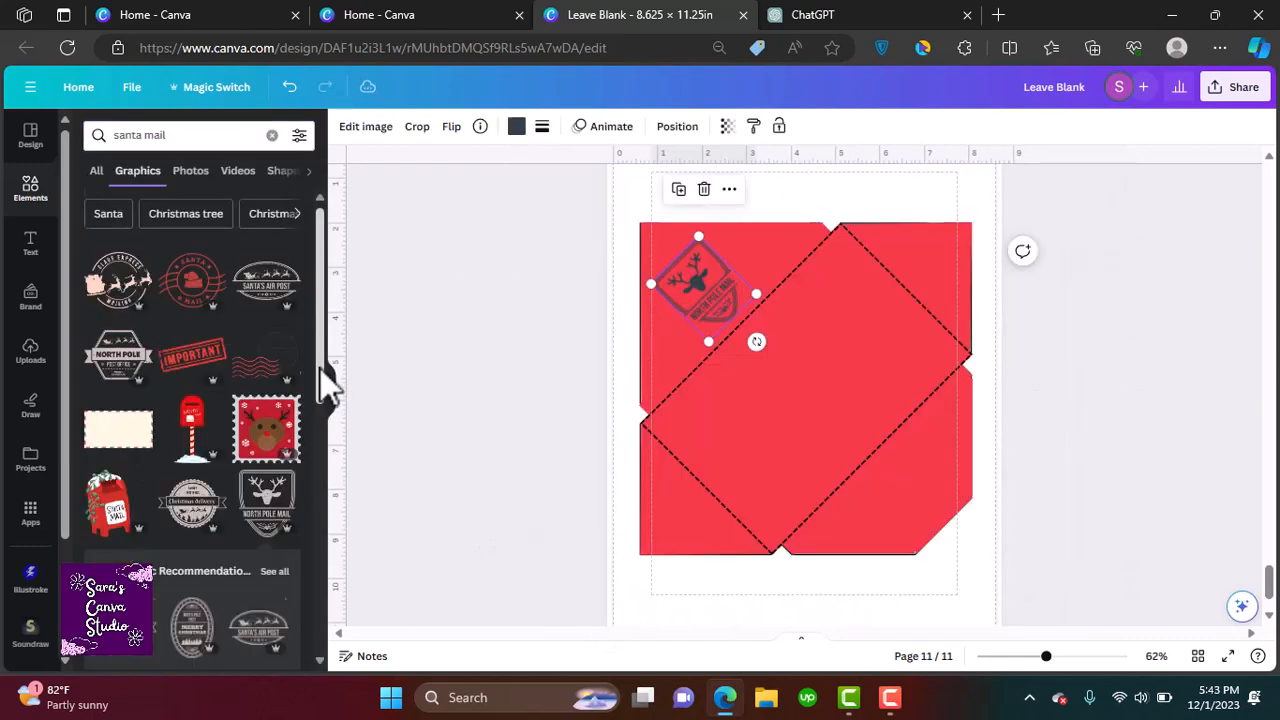
pyautogui.moveTo(322, 380); pyautogui.dragTo(337, 463)
# Search the elements for christmas ornament
pyautogui.click(272, 135)
pyautogui.write('christmas orna')
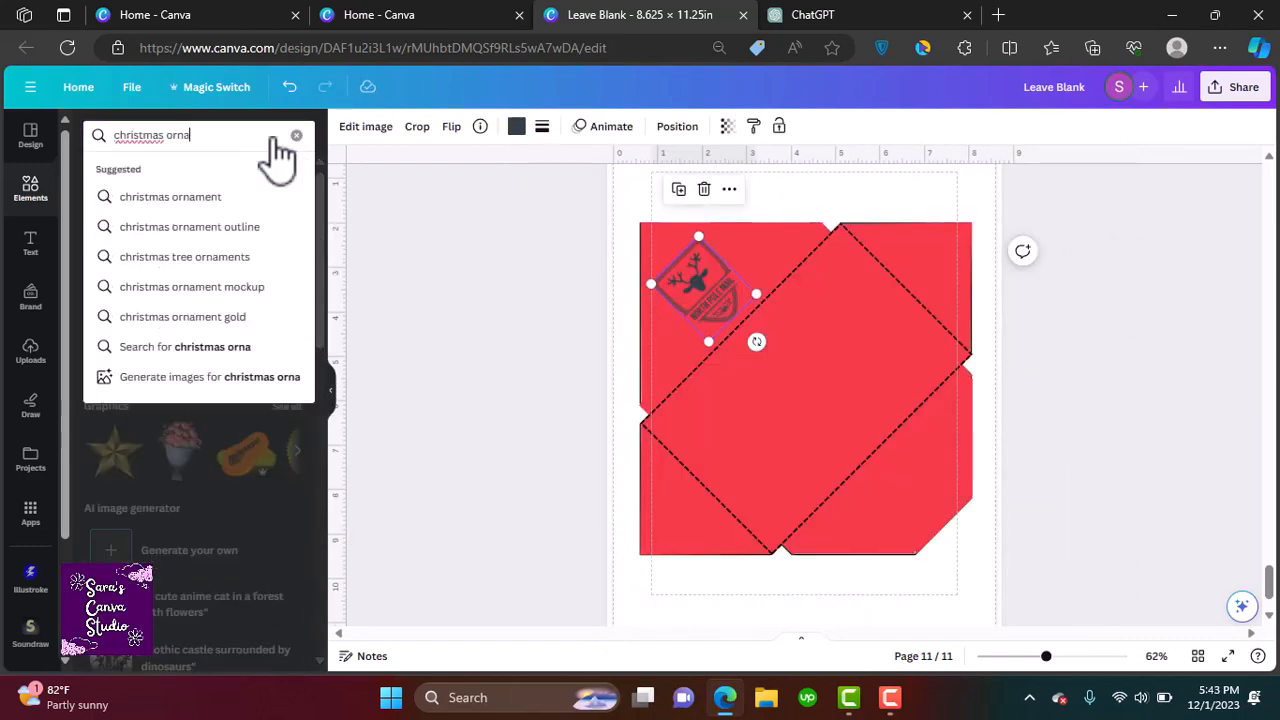
pyautogui.write('ment')
pyautogui.press('Return')
# Resize and reposition the reindeer badge graphic near the upper left of the red envelope
pyautogui.click(286, 257)
pyautogui.click(266, 283)
pyautogui.moveTo(958, 252); pyautogui.dragTo(674, 336)
pyautogui.moveTo(674, 336); pyautogui.dragTo(663, 240)
pyautogui.moveTo(663, 240); pyautogui.dragTo(657, 373)
pyautogui.moveTo(657, 373); pyautogui.dragTo(780, 200)
pyautogui.moveTo(814, 243); pyautogui.dragTo(794, 229)
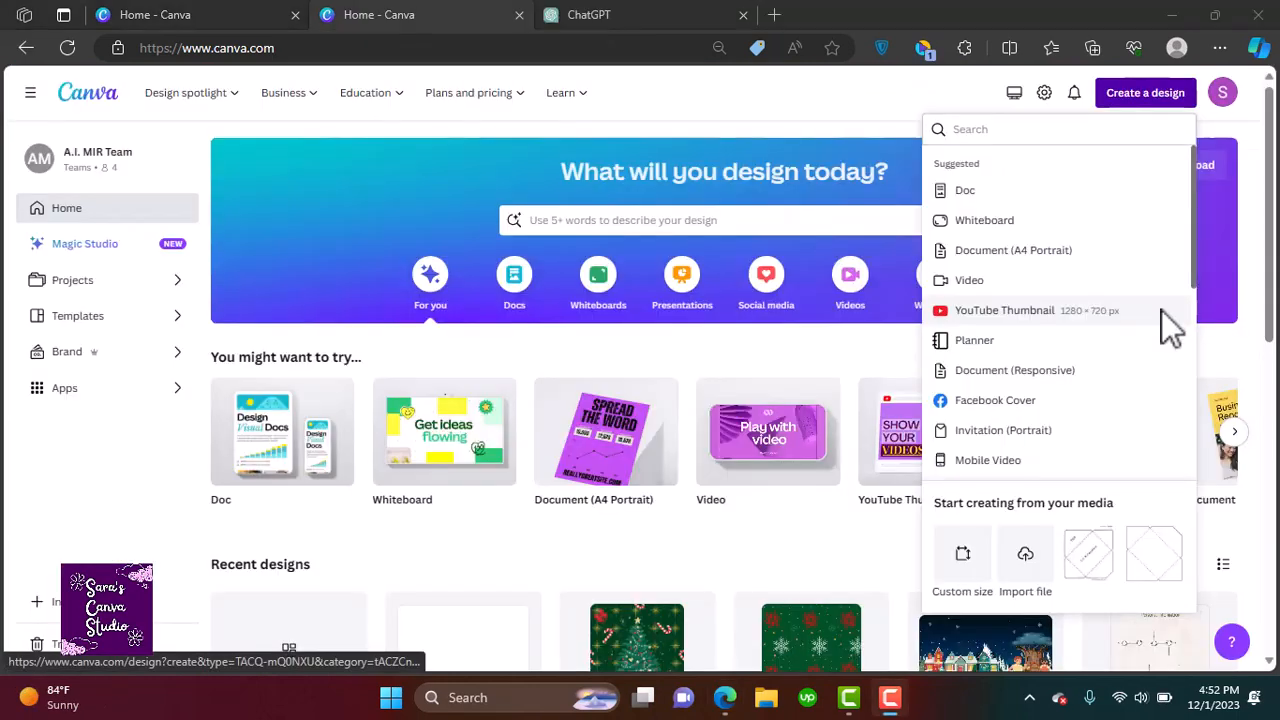
# Create a new custom-size design of 8.625 by 11.25 inches
pyautogui.click(962, 560)
pyautogui.click(1120, 196)
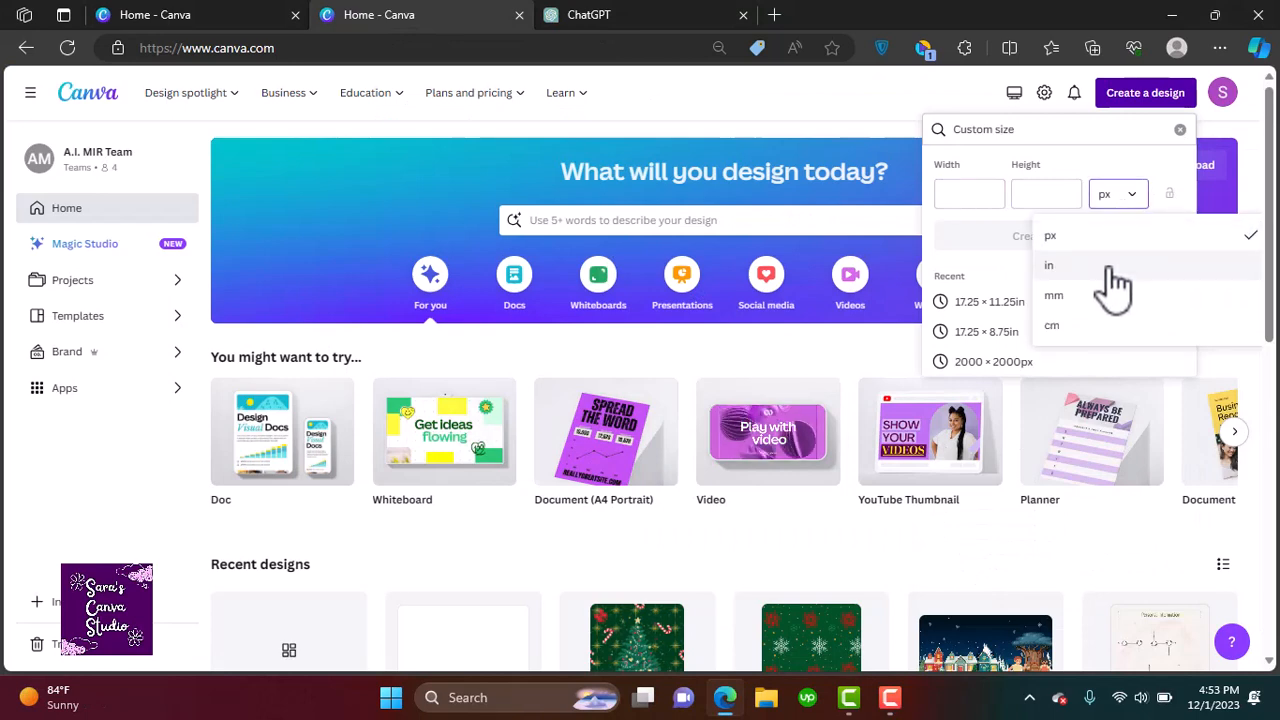
pyautogui.click(1109, 268)
pyautogui.click(984, 200)
pyautogui.write('8.625')
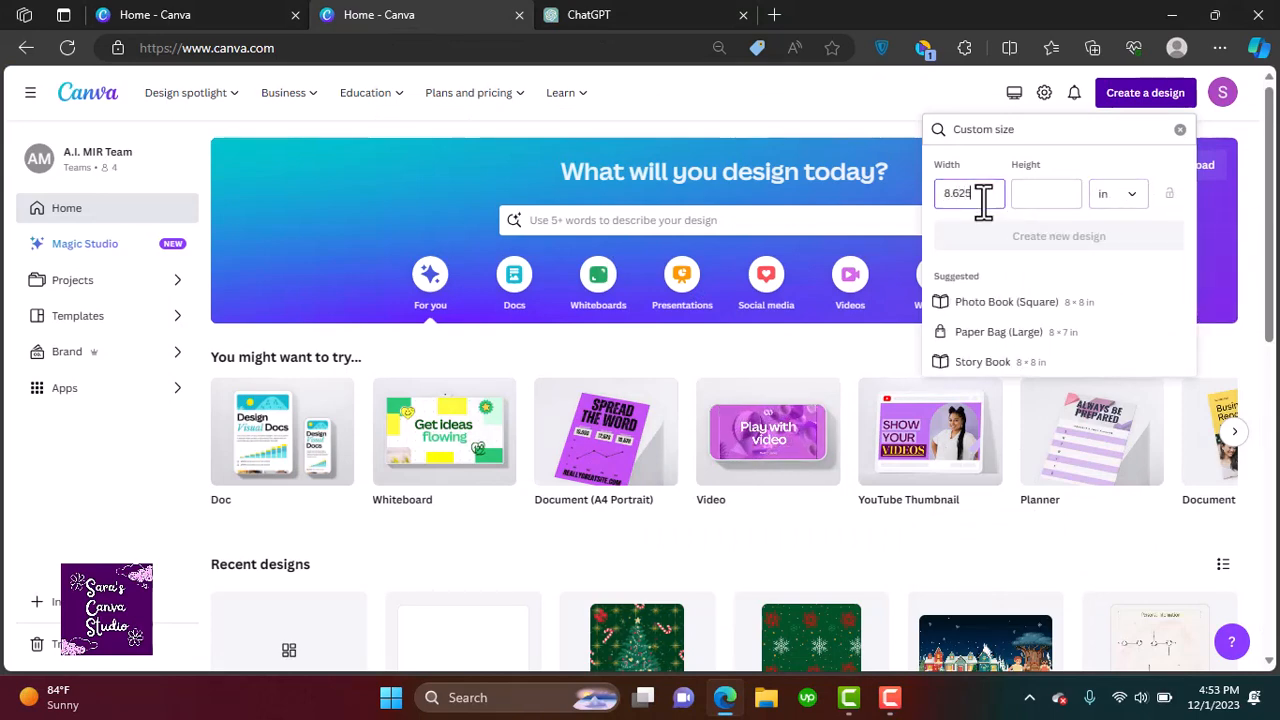
pyautogui.click(1043, 196)
pyautogui.write('11')
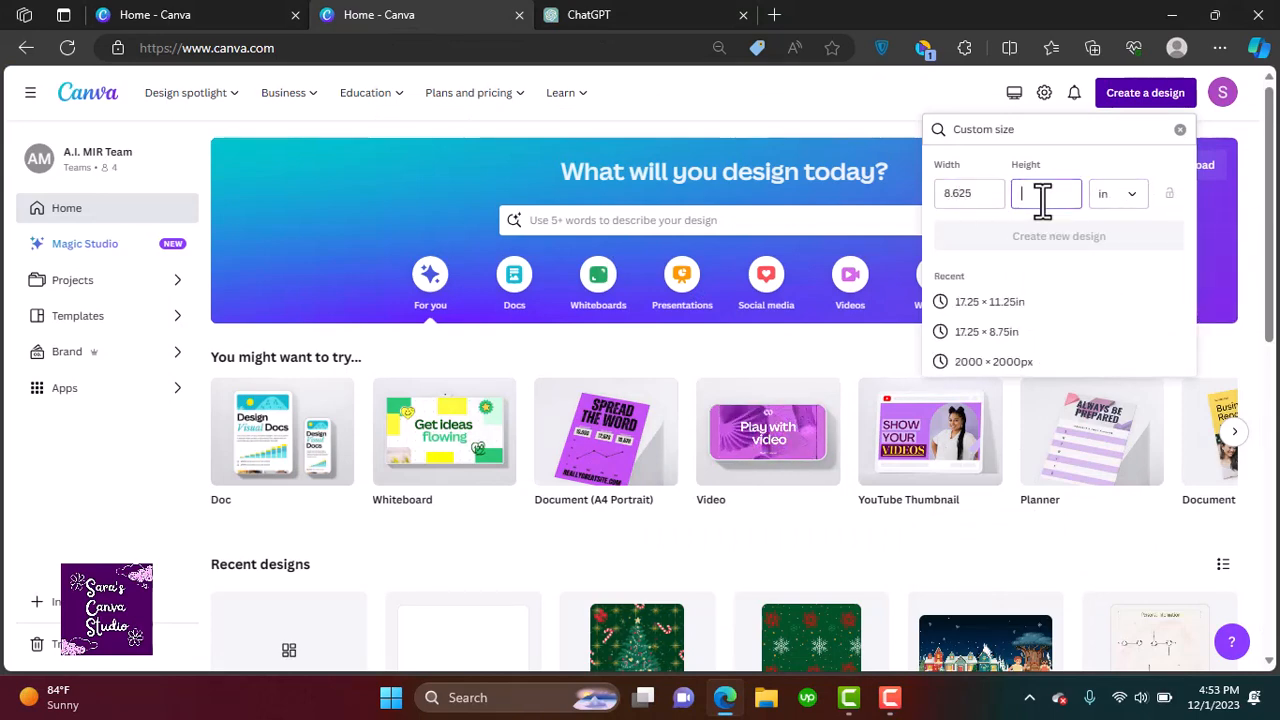
pyautogui.write('.25')
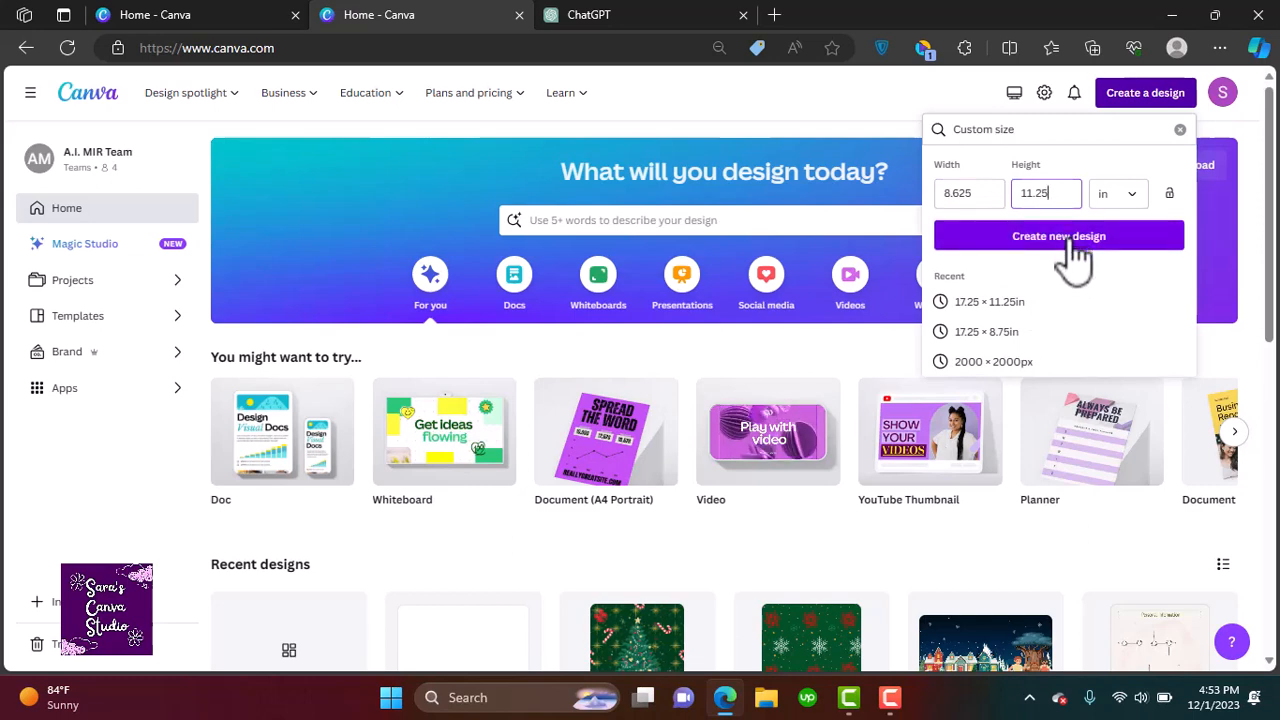
pyautogui.click(1066, 240)
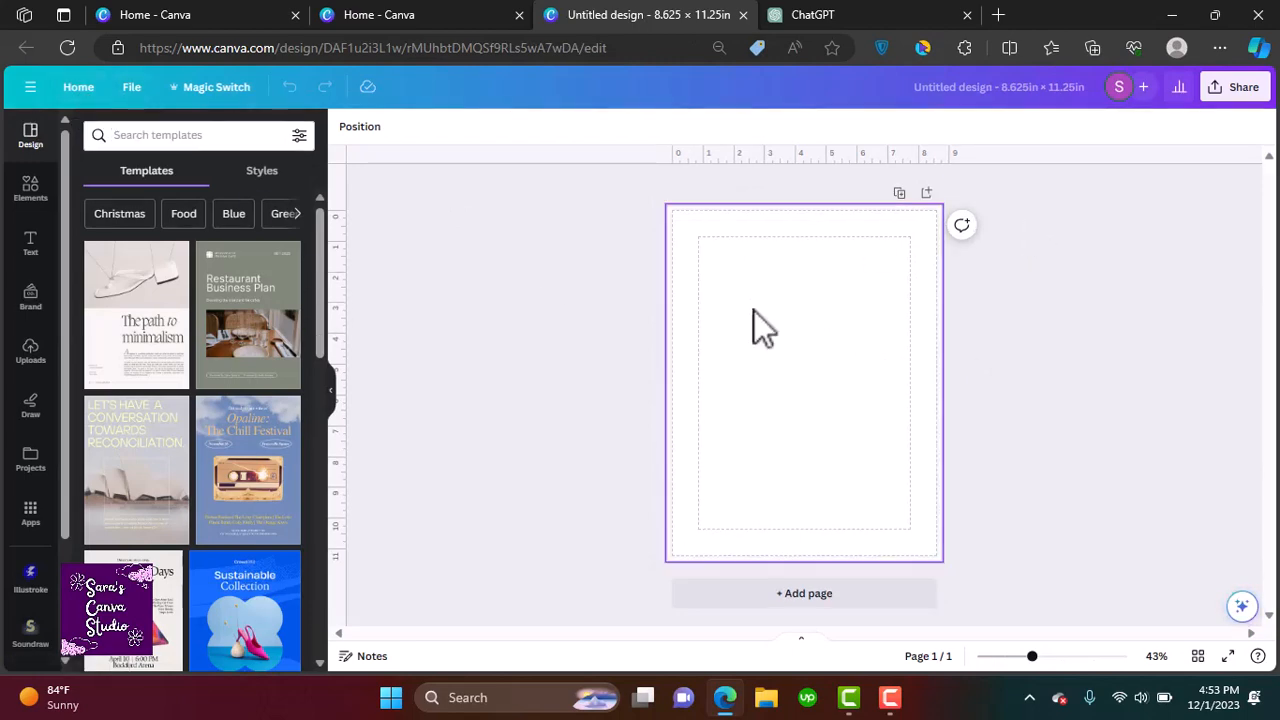
# Add a heading reading Leave Blank in the middle of the page
pyautogui.click(28, 245)
pyautogui.click(163, 255)
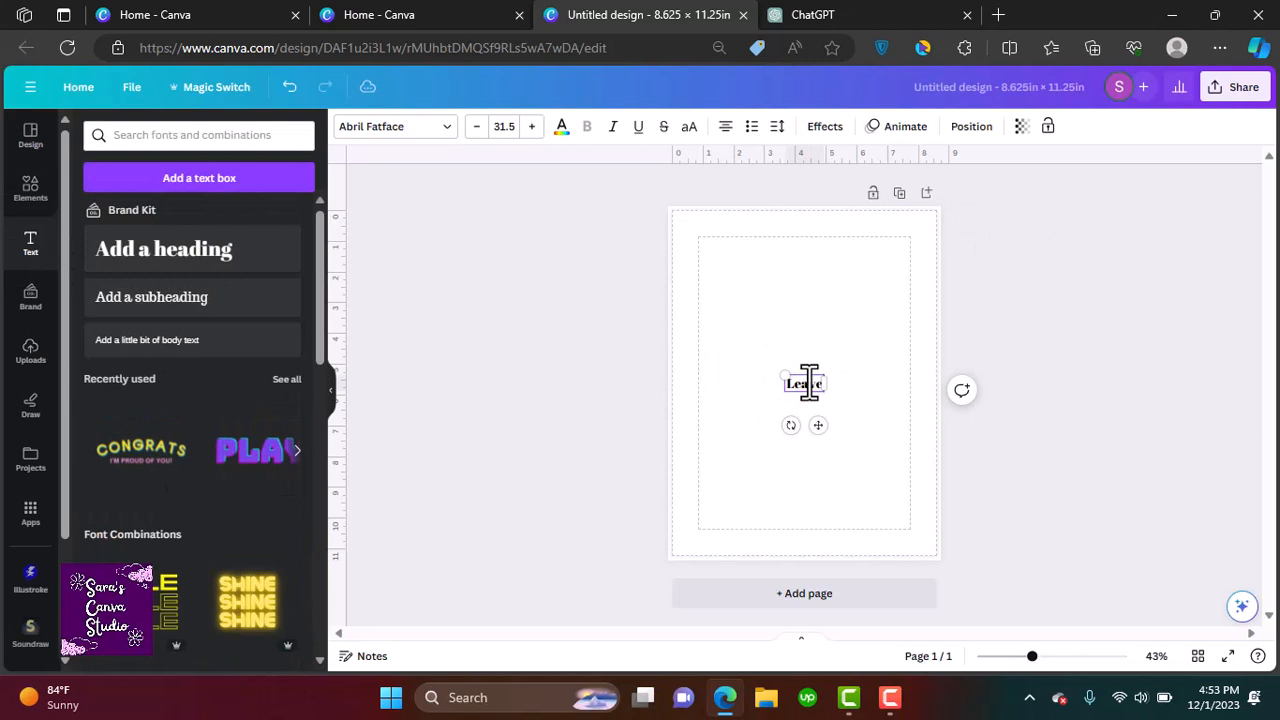
pyautogui.click(1082, 470)
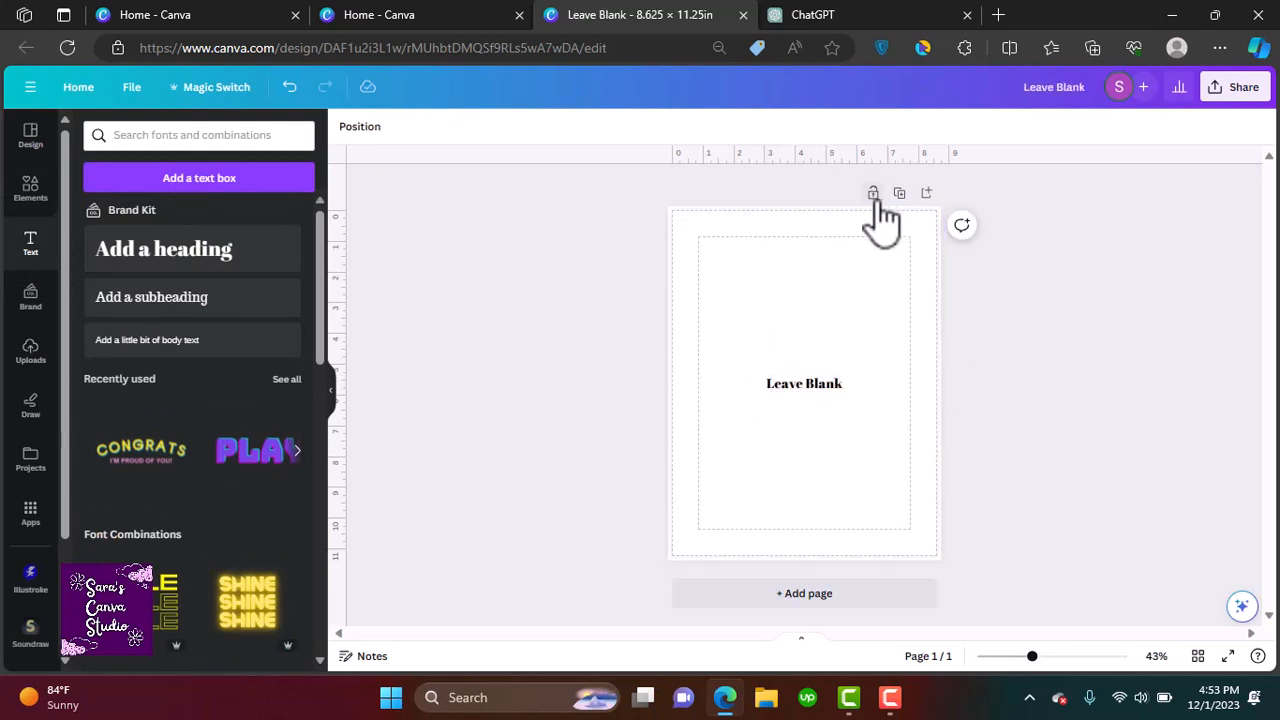
# Duplicate the page and change its heading to Back of the first page
pyautogui.click(899, 194)
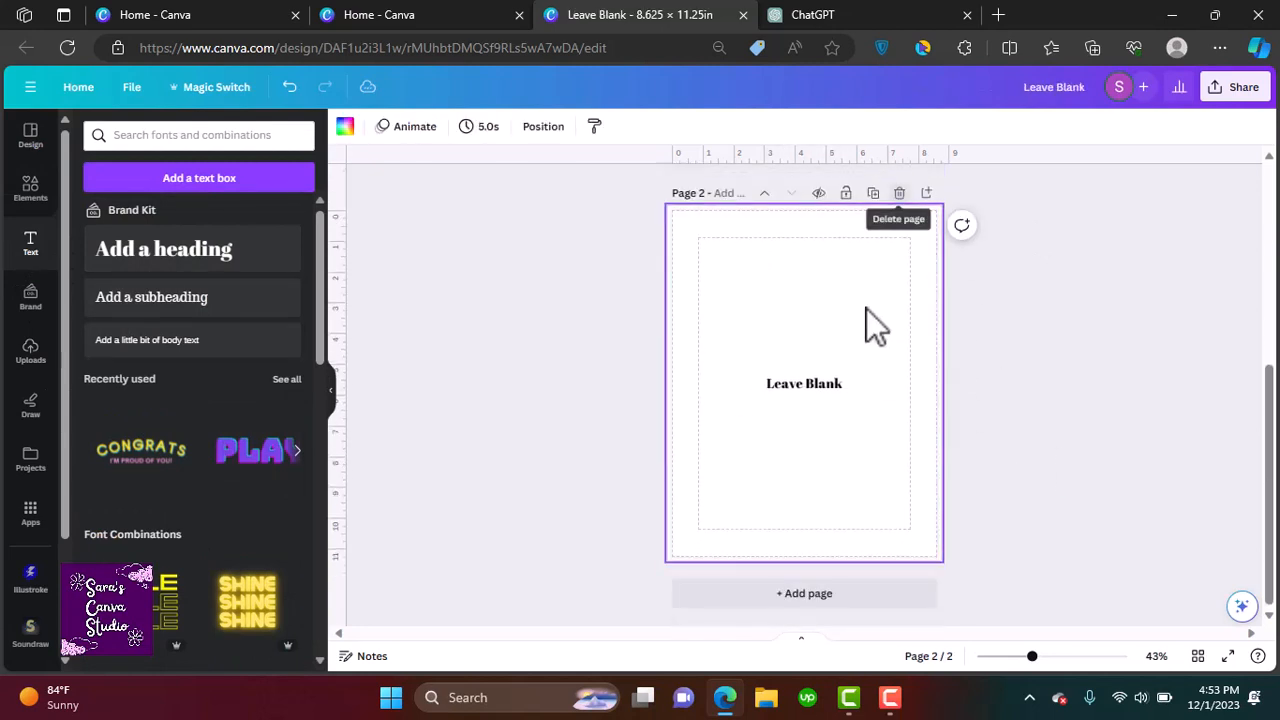
pyautogui.click(807, 380)
pyautogui.click(807, 380)
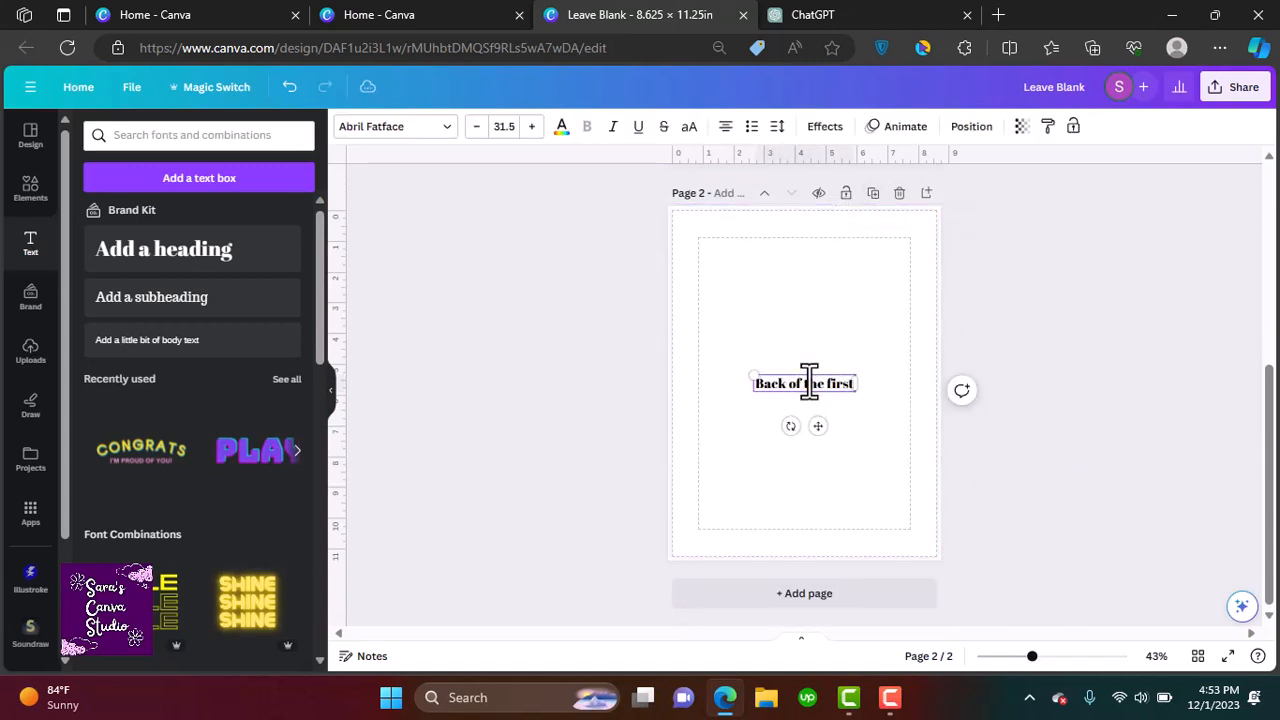
pyautogui.click(877, 232)
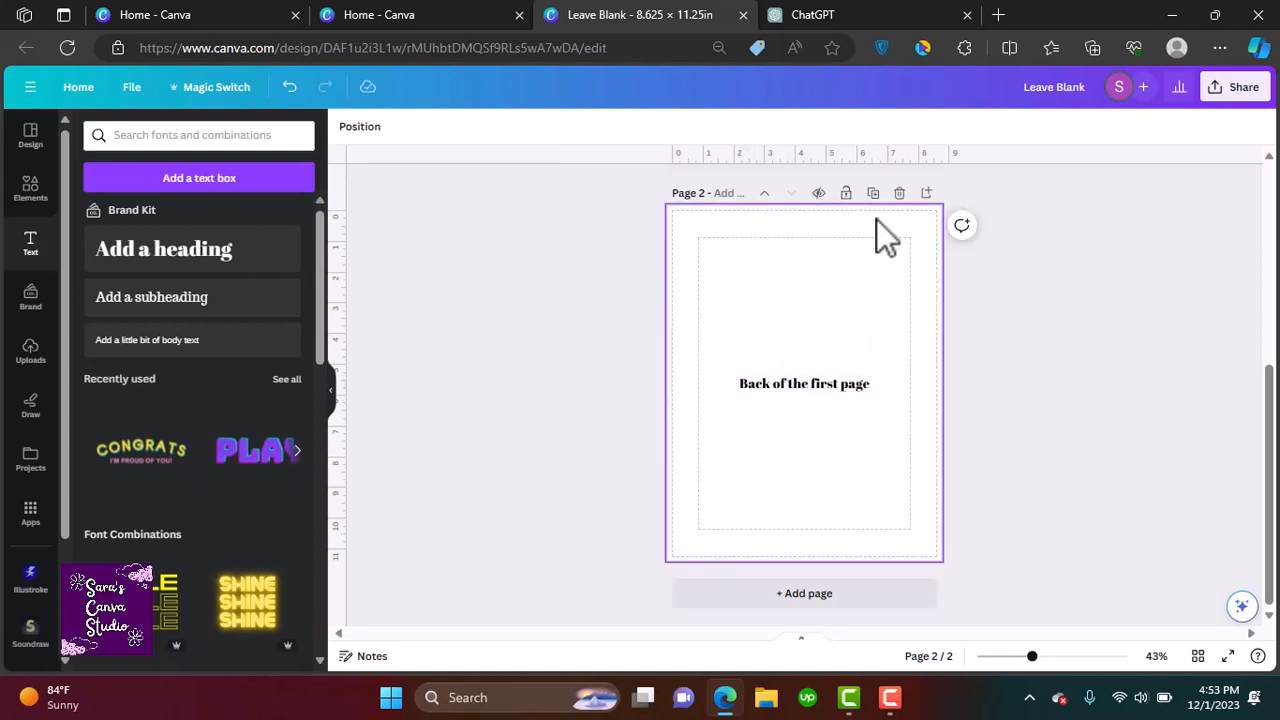
# Add a second text line reading Leave blank beneath the heading
pyautogui.click(848, 386)
pyautogui.moveTo(855, 393); pyautogui.dragTo(829, 420)
pyautogui.click(834, 423)
pyautogui.write('Leave')
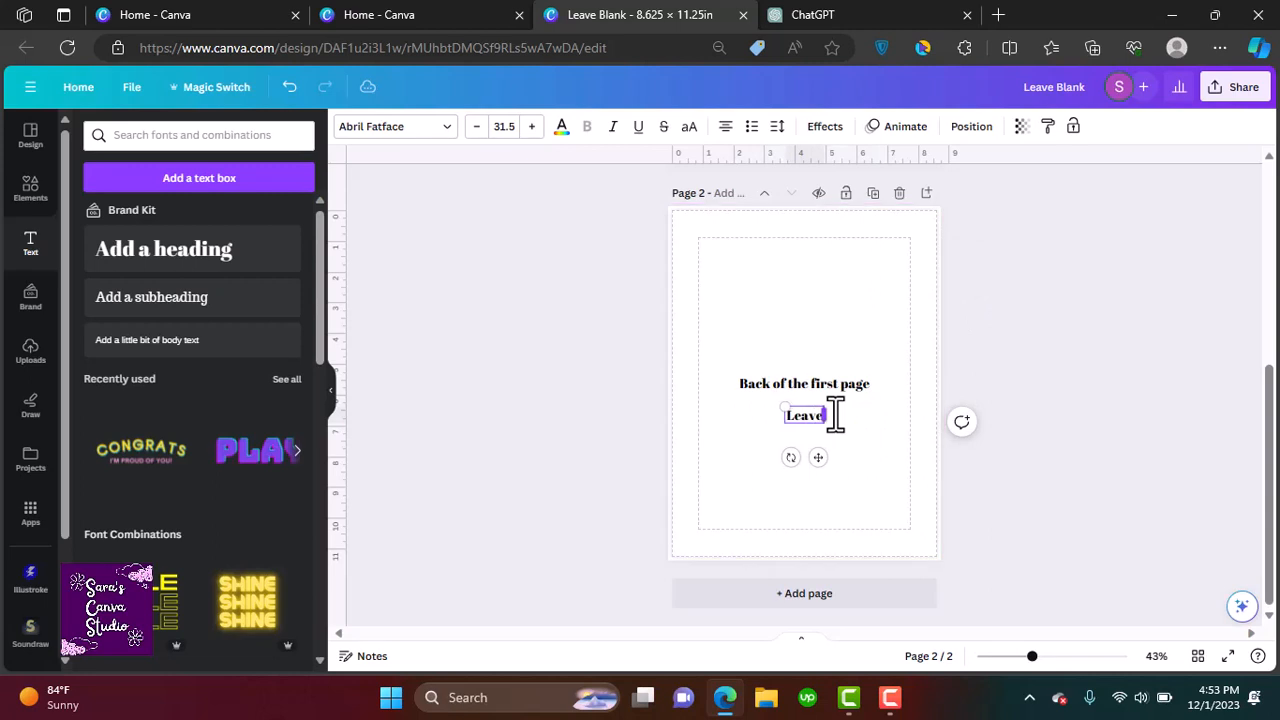
pyautogui.write(' blank')
pyautogui.click(971, 352)
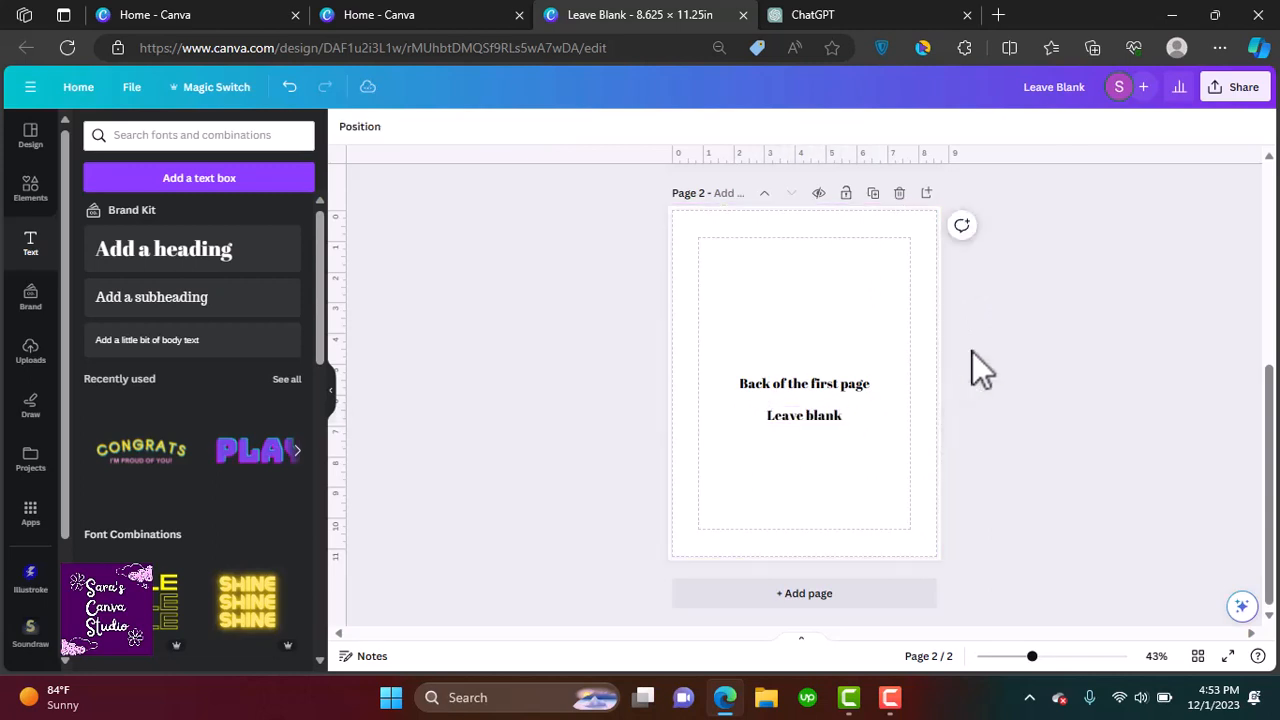
# Duplicate the page and change its first line to Second Page
pyautogui.click(874, 193)
pyautogui.click(835, 393)
pyautogui.doubleClick(830, 388)
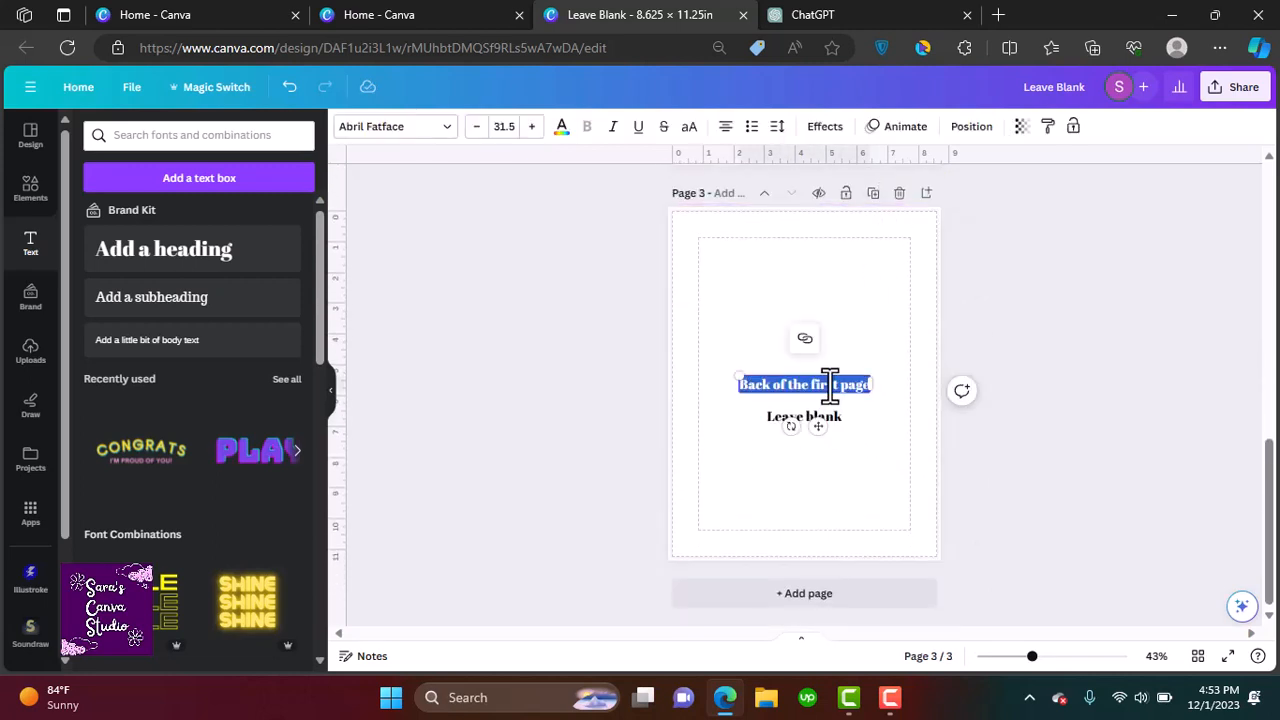
pyautogui.write('Second Page')
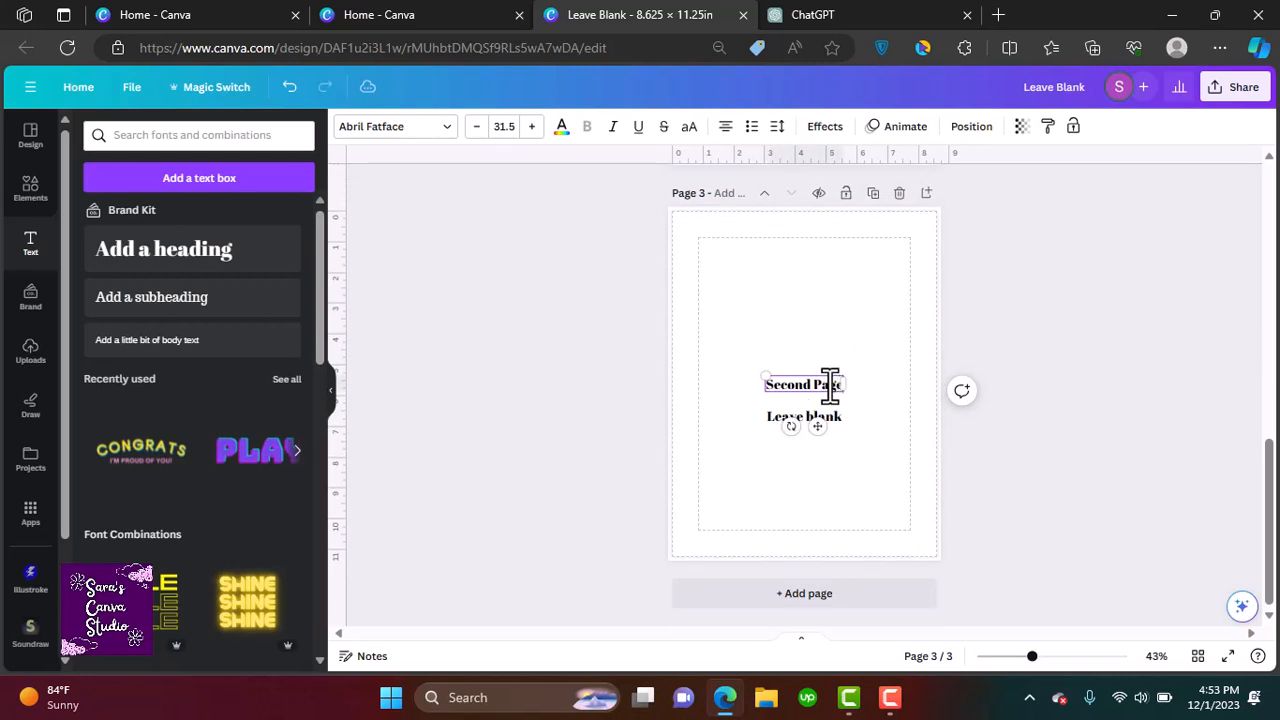
# Duplicate the page and change its first line to Back of the Second Page
pyautogui.click(873, 193)
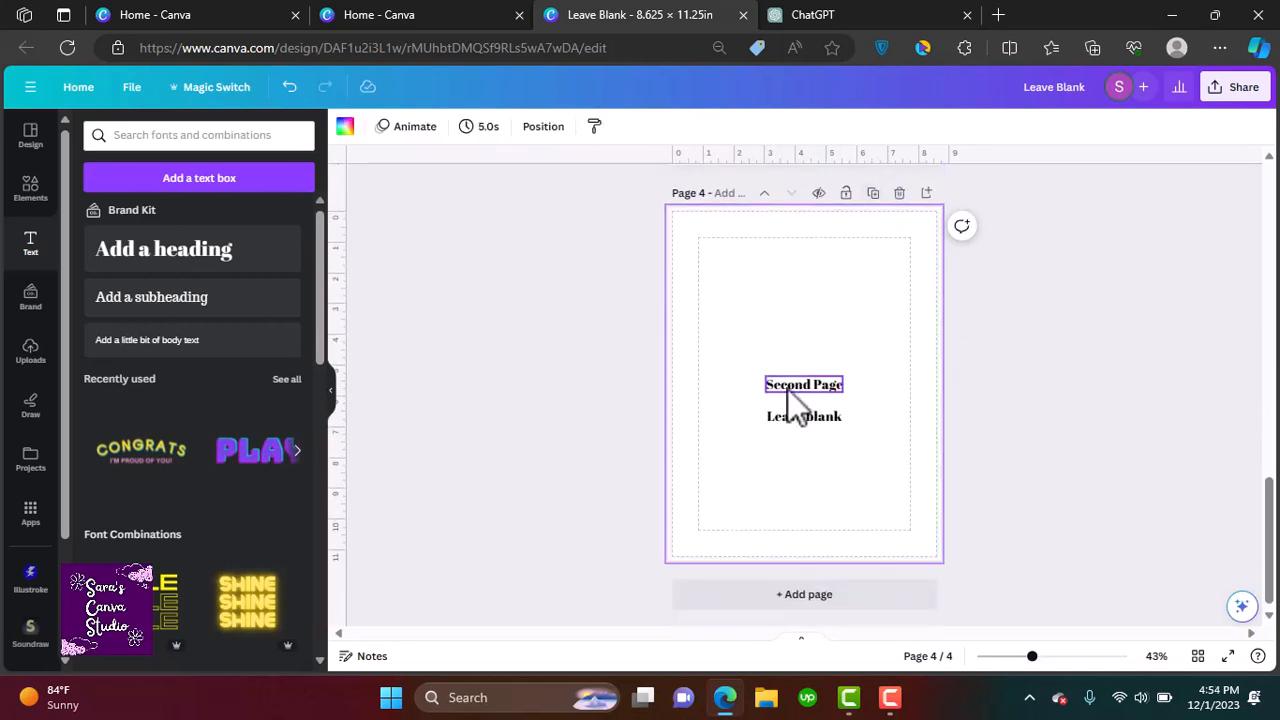
pyautogui.click(786, 388)
pyautogui.click(784, 388)
pyautogui.write('Back of the')
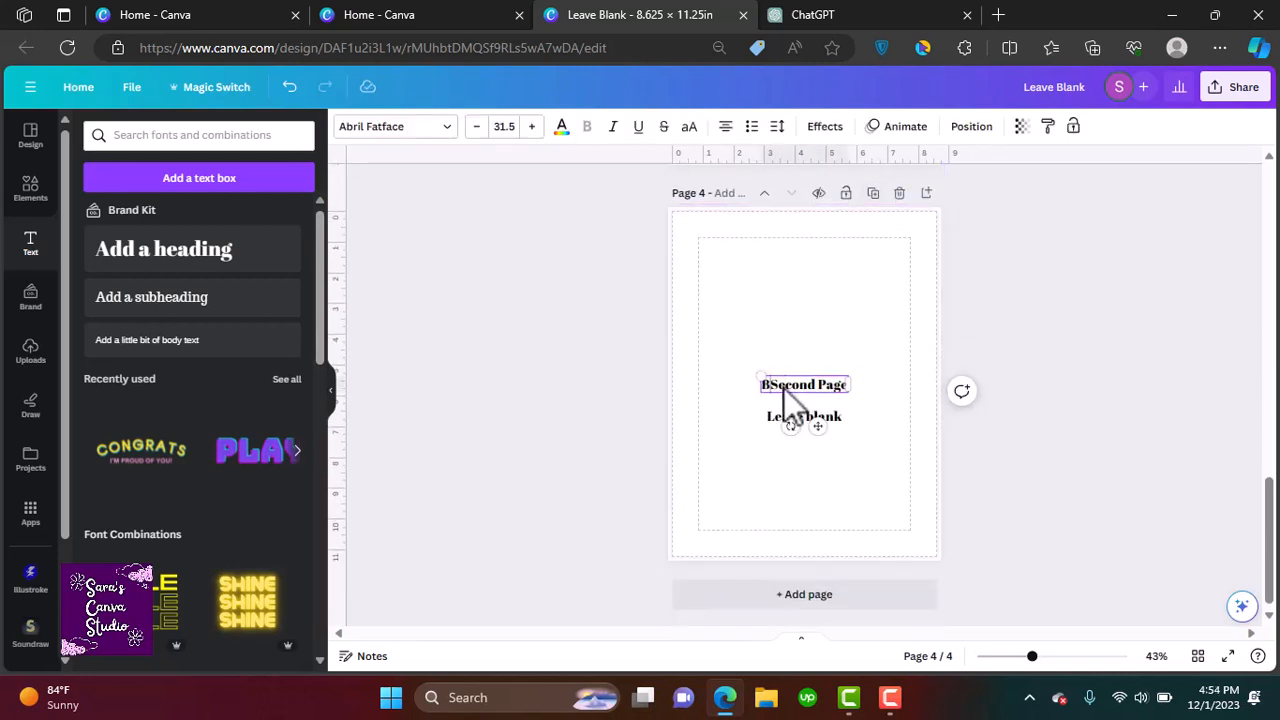
pyautogui.click(1055, 468)
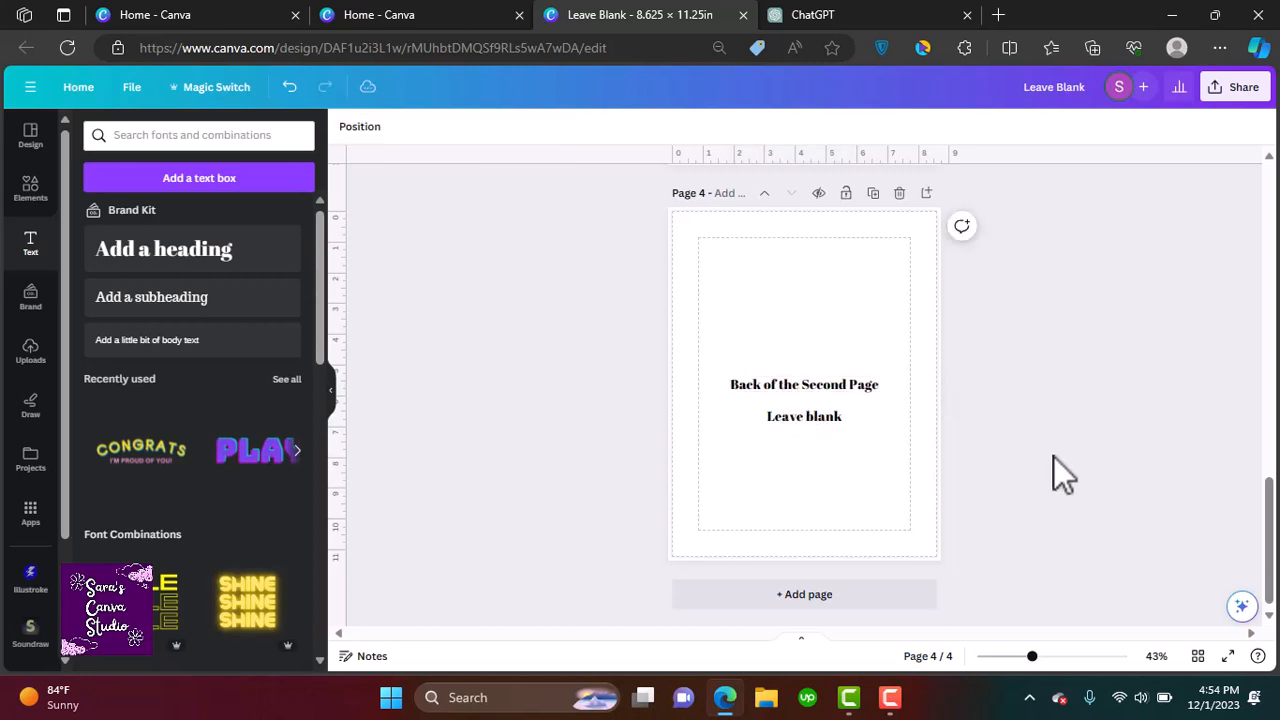
# Duplicate the page and delete both text lines from the new page
pyautogui.click(874, 194)
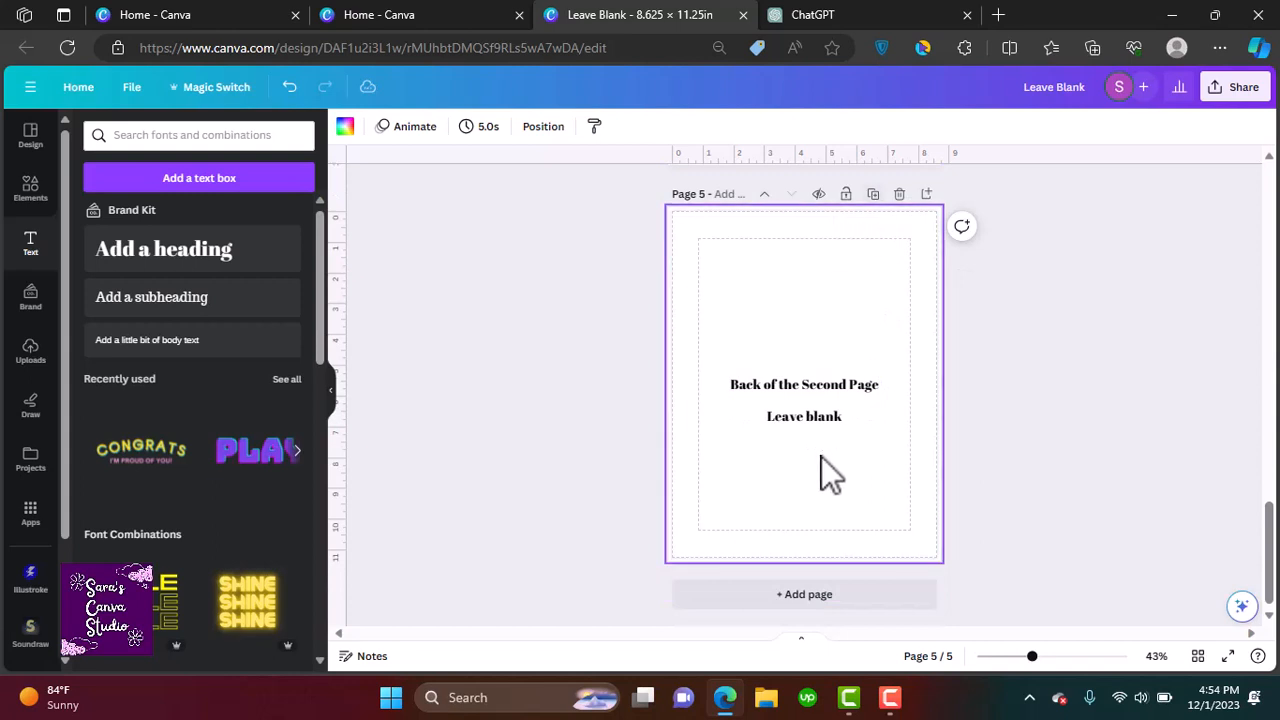
pyautogui.click(807, 418)
pyautogui.keyDown('shift'); pyautogui.click(874, 383); pyautogui.keyUp('shift')
pyautogui.press('Delete')
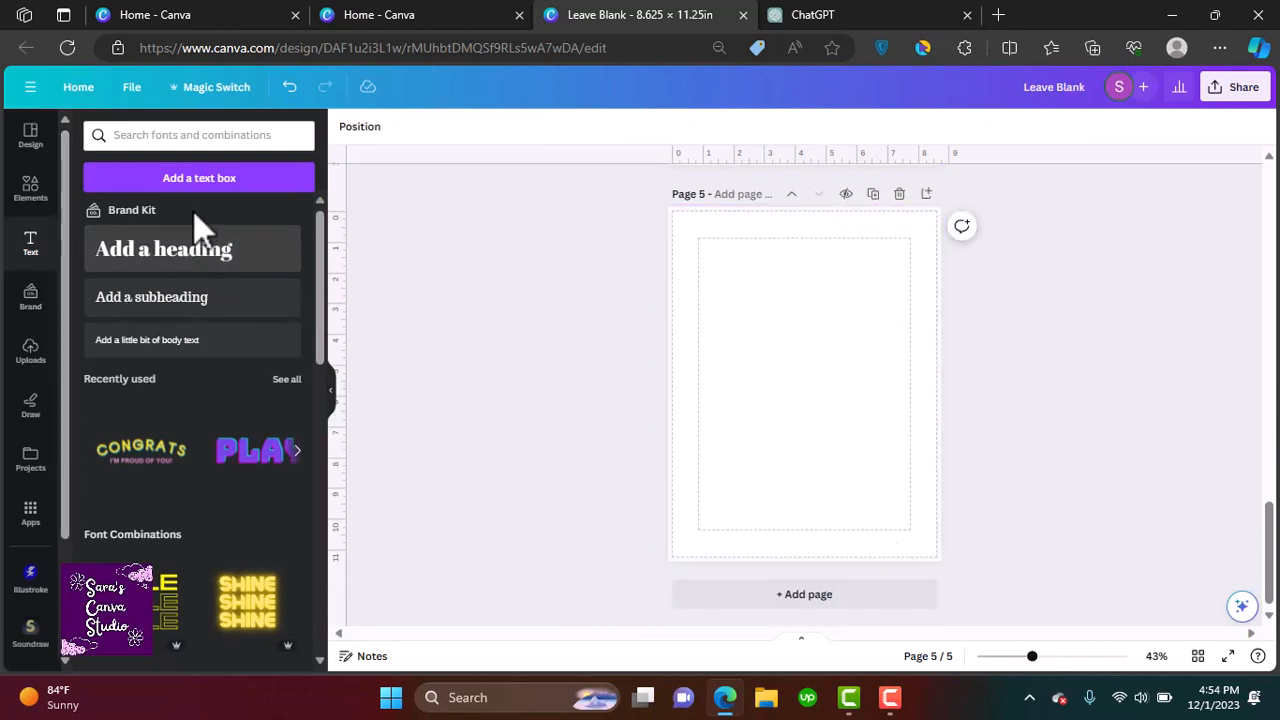
# Add a heading reading Page 3 and move it to the page's lower right corner
pyautogui.click(212, 262)
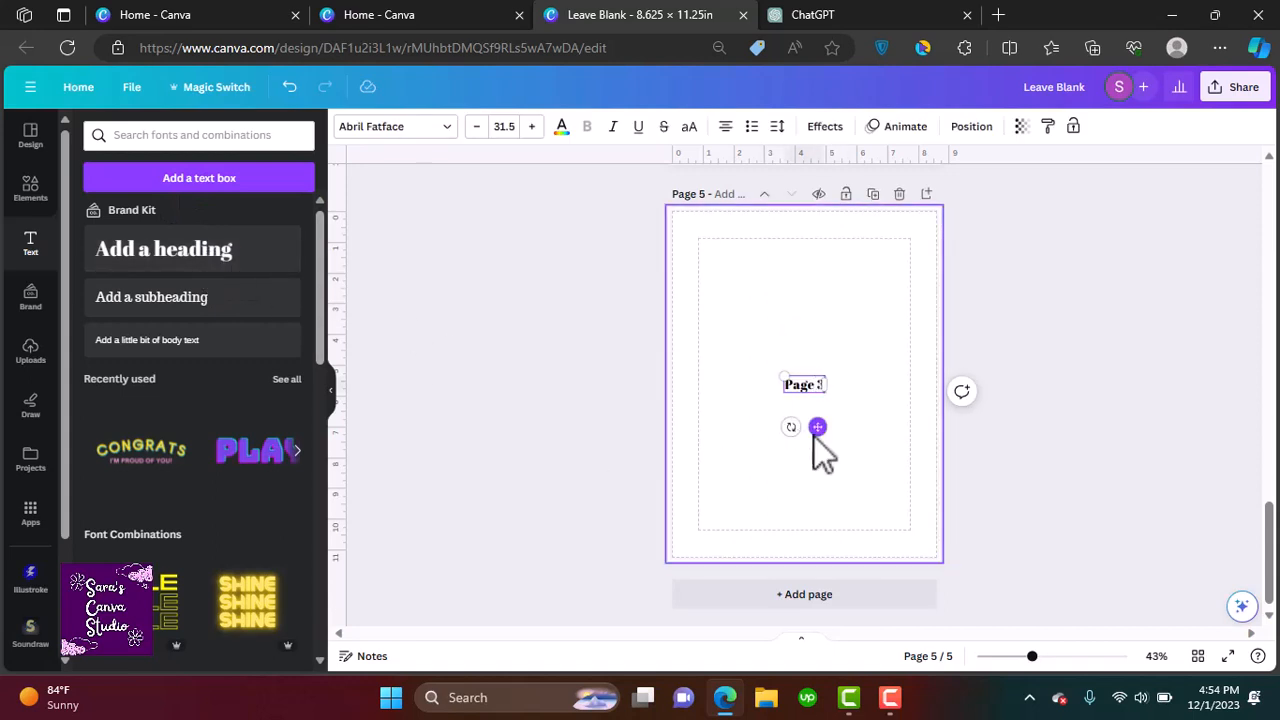
pyautogui.moveTo(817, 427); pyautogui.dragTo(914, 596)
pyautogui.click(1008, 564)
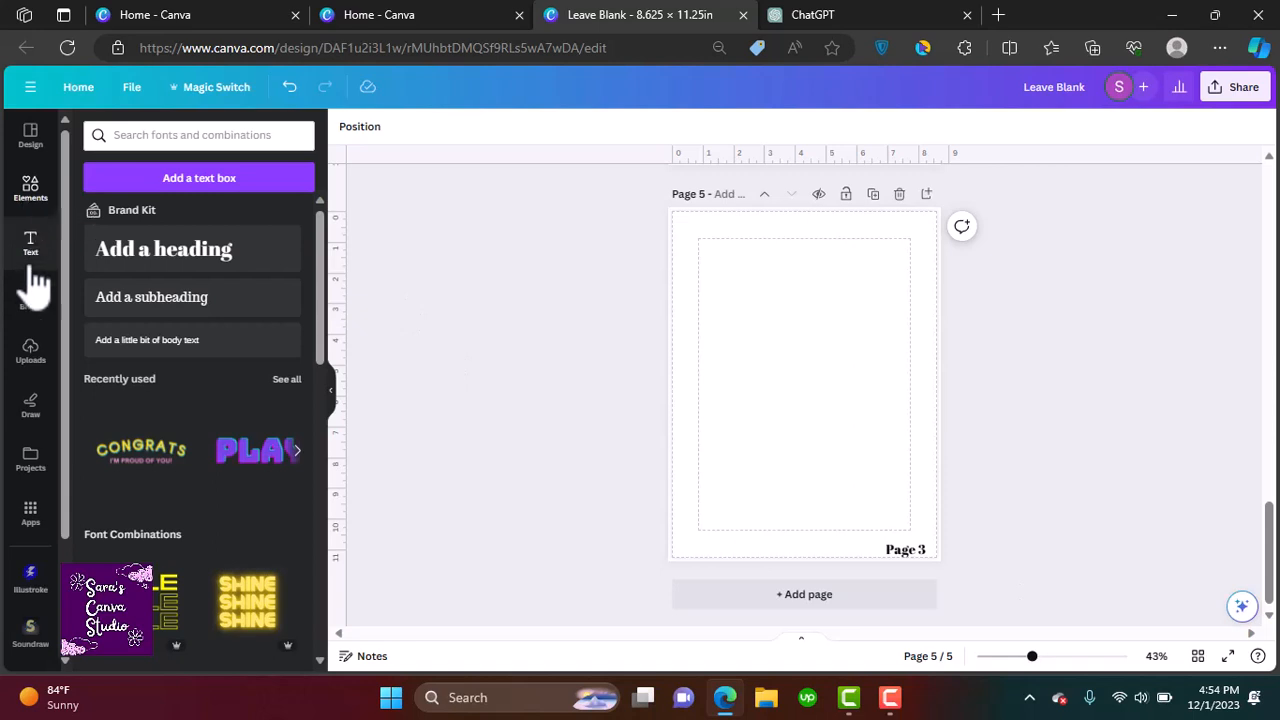
# Place the uploaded envelope template image on the page, enlarge it and rotate it diagonally
pyautogui.click(31, 352)
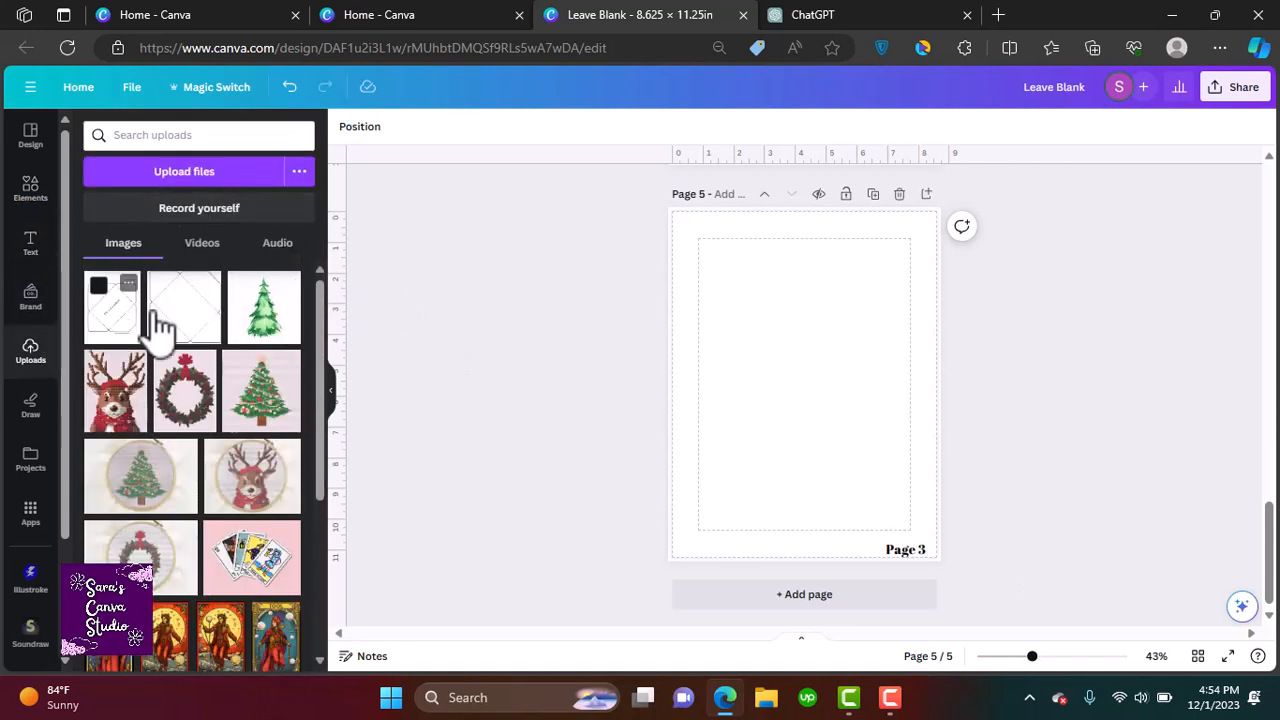
pyautogui.click(186, 329)
pyautogui.moveTo(808, 366); pyautogui.dragTo(754, 260)
pyautogui.moveTo(832, 369); pyautogui.dragTo(891, 500)
pyautogui.moveTo(834, 423); pyautogui.dragTo(831, 426)
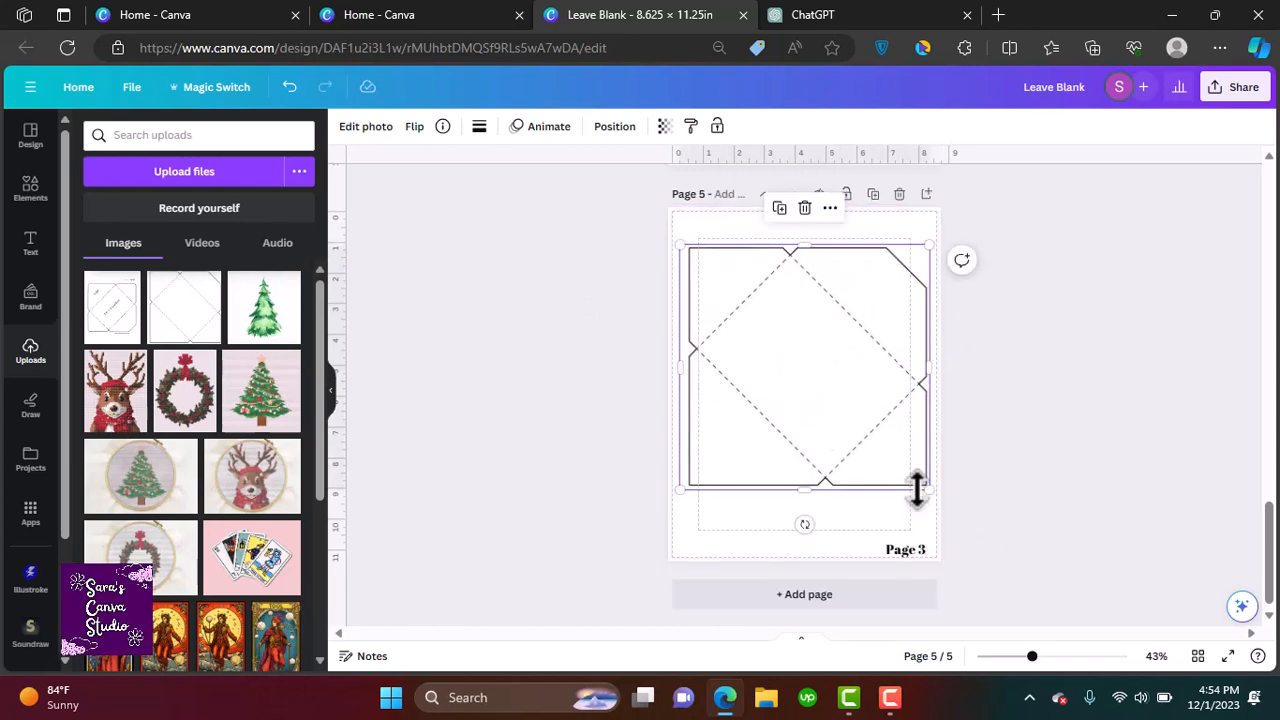
pyautogui.moveTo(926, 491); pyautogui.dragTo(917, 487)
pyautogui.moveTo(854, 443); pyautogui.dragTo(859, 441)
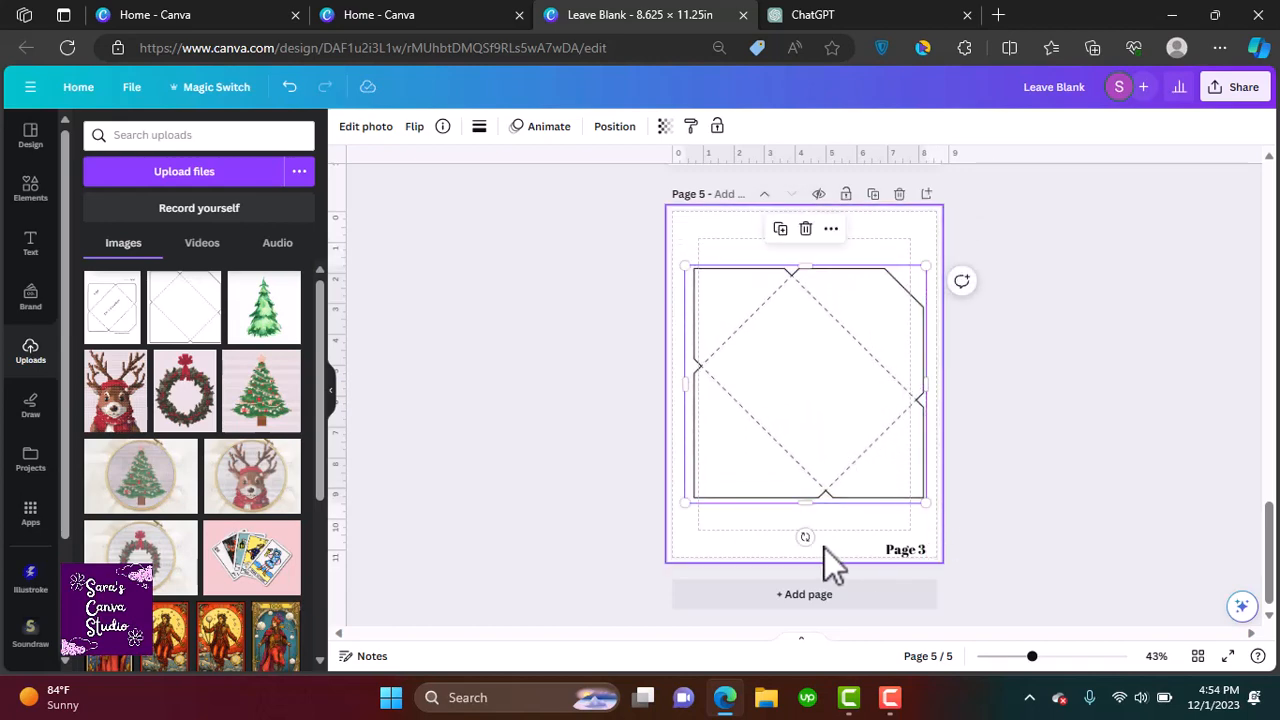
pyautogui.moveTo(803, 534); pyautogui.dragTo(720, 466)
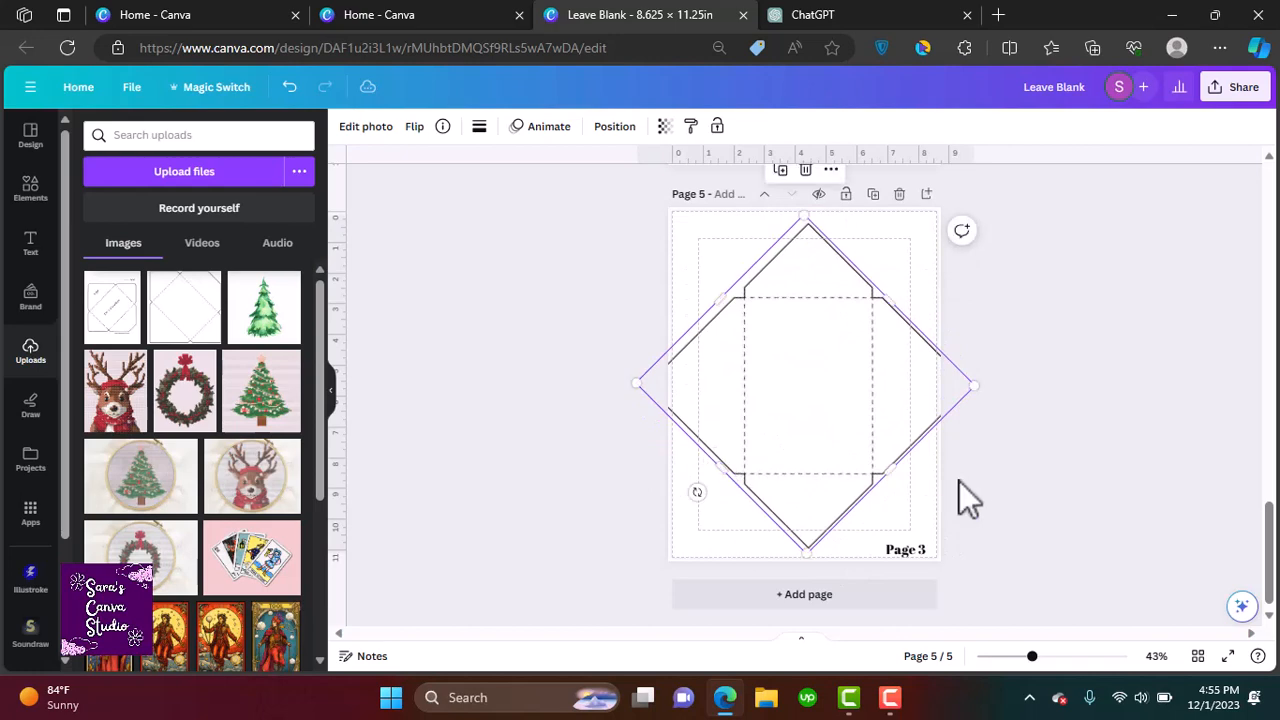
pyautogui.click(543, 443)
pyautogui.click(33, 215)
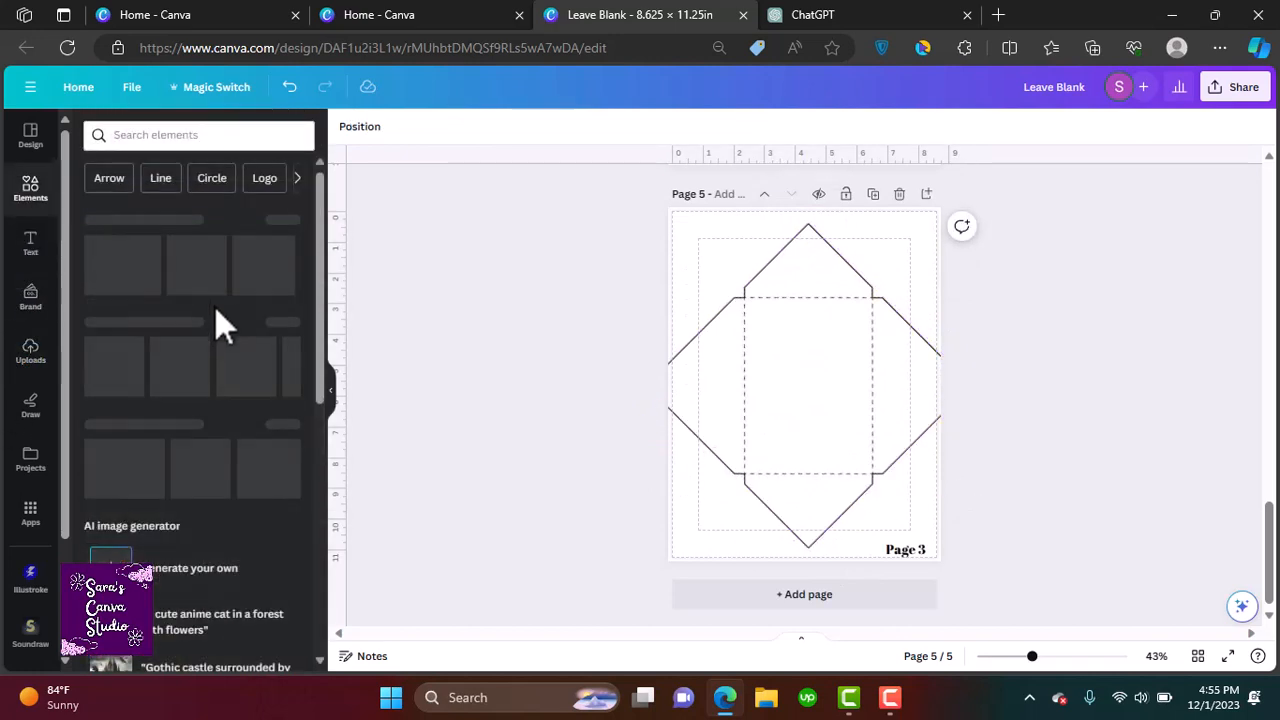
# Add a square shape and stretch it into a tall rectangle covering the envelope template's centre panel
pyautogui.click(153, 357)
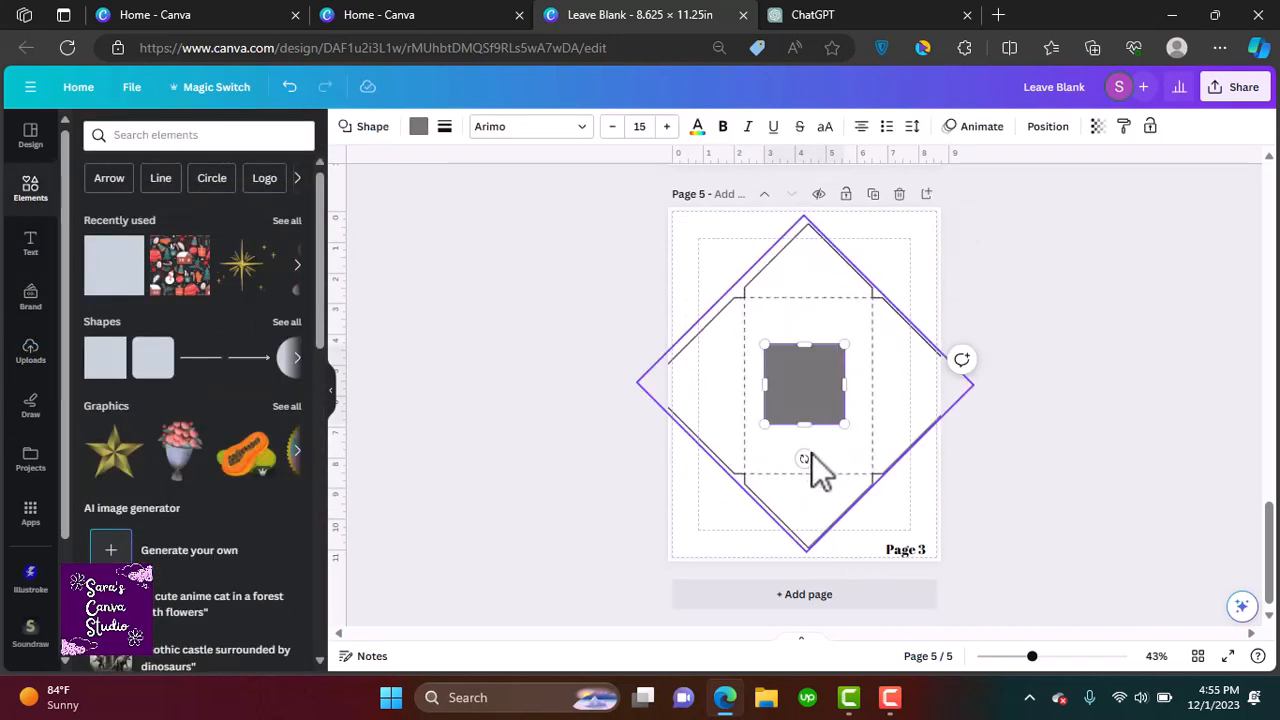
pyautogui.moveTo(785, 345); pyautogui.dragTo(786, 298)
pyautogui.moveTo(806, 423); pyautogui.dragTo(811, 471)
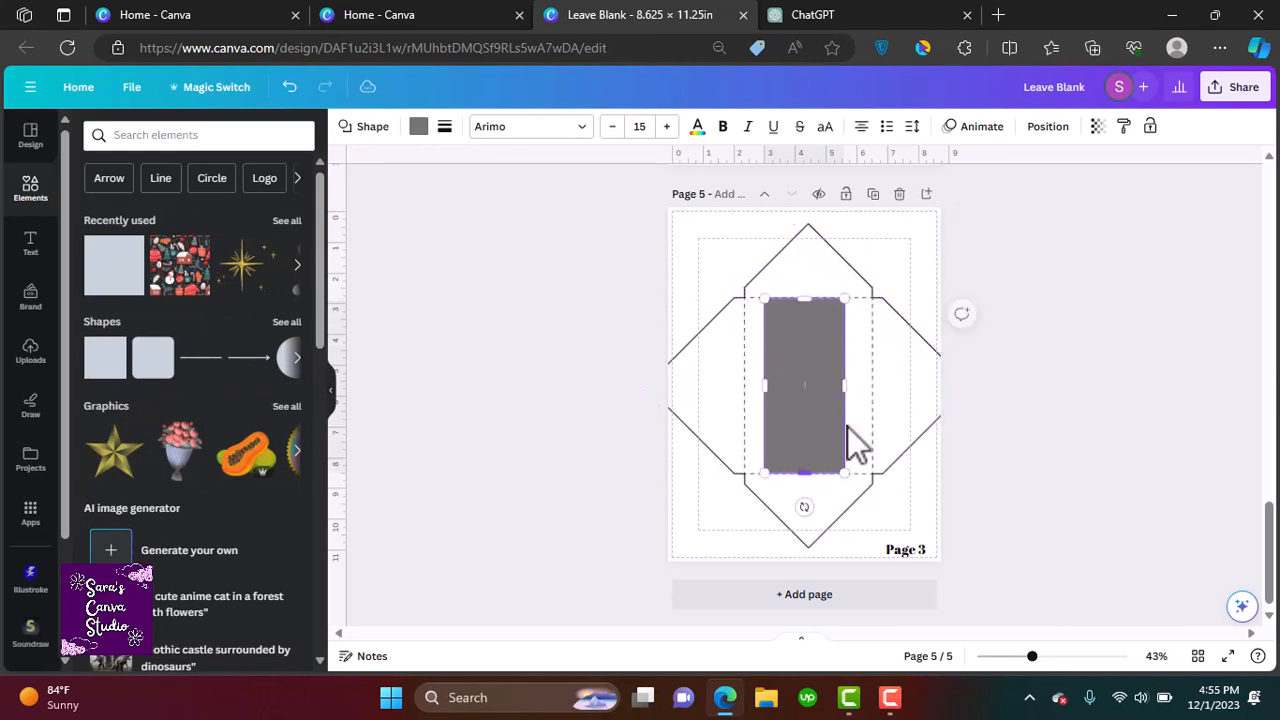
pyautogui.moveTo(864, 384); pyautogui.dragTo(875, 384)
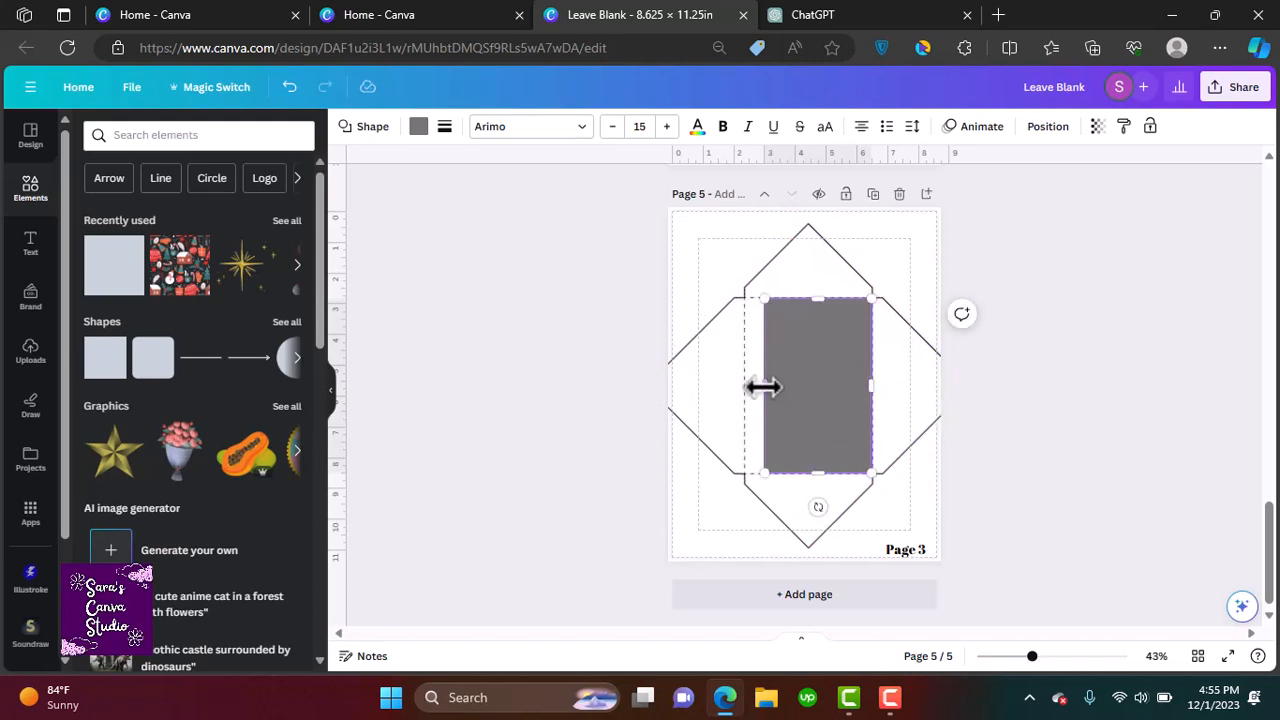
pyautogui.moveTo(762, 386); pyautogui.dragTo(740, 390)
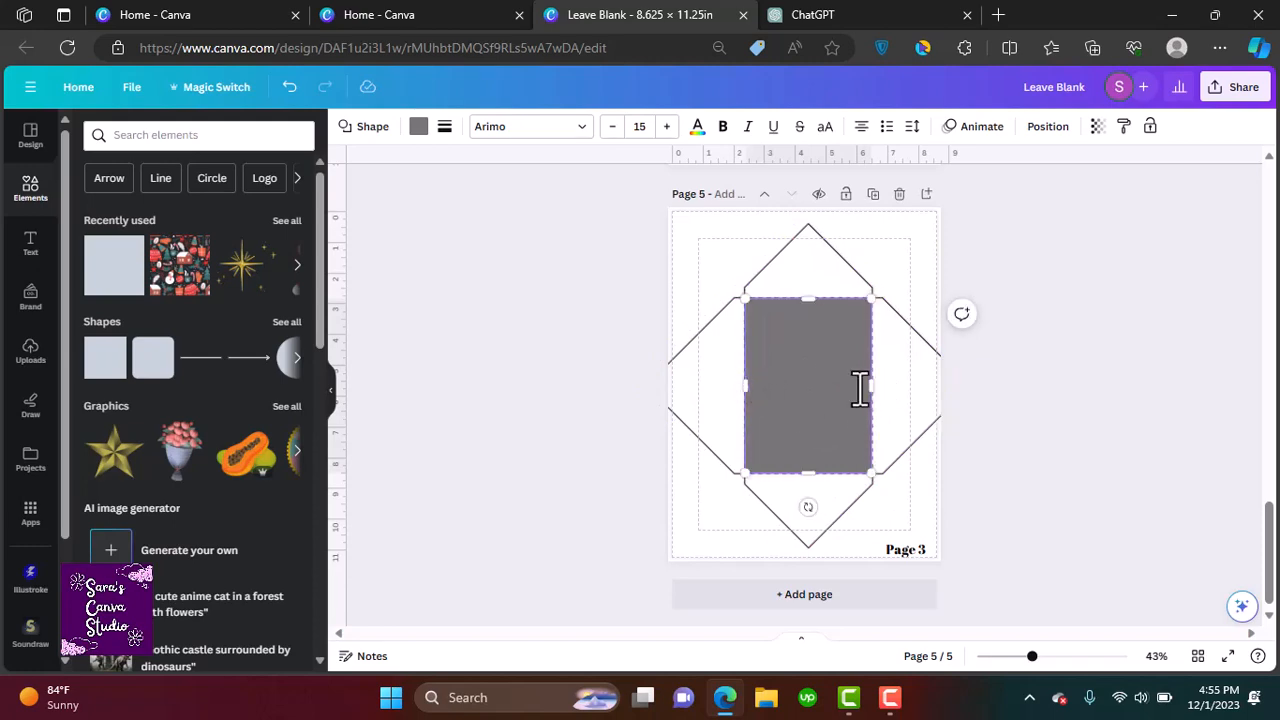
pyautogui.moveTo(872, 388); pyautogui.dragTo(874, 387)
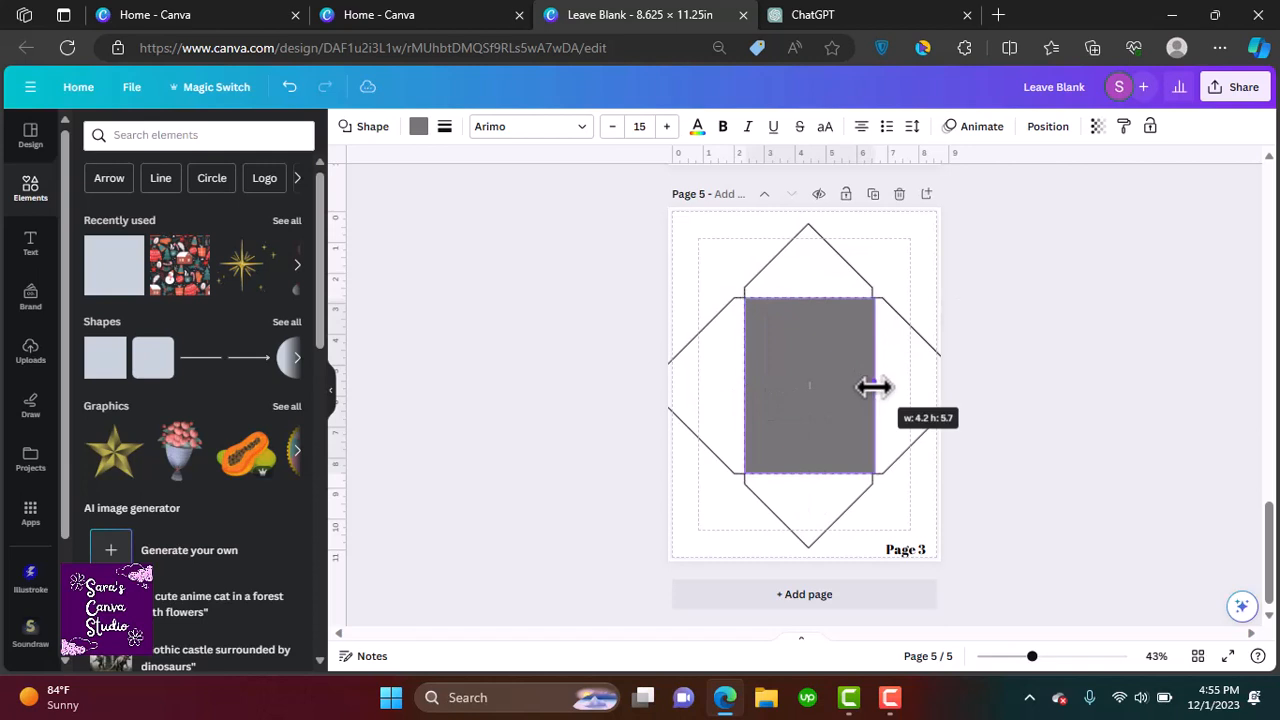
# Rotate the envelope template back to an upright position
pyautogui.click(932, 366)
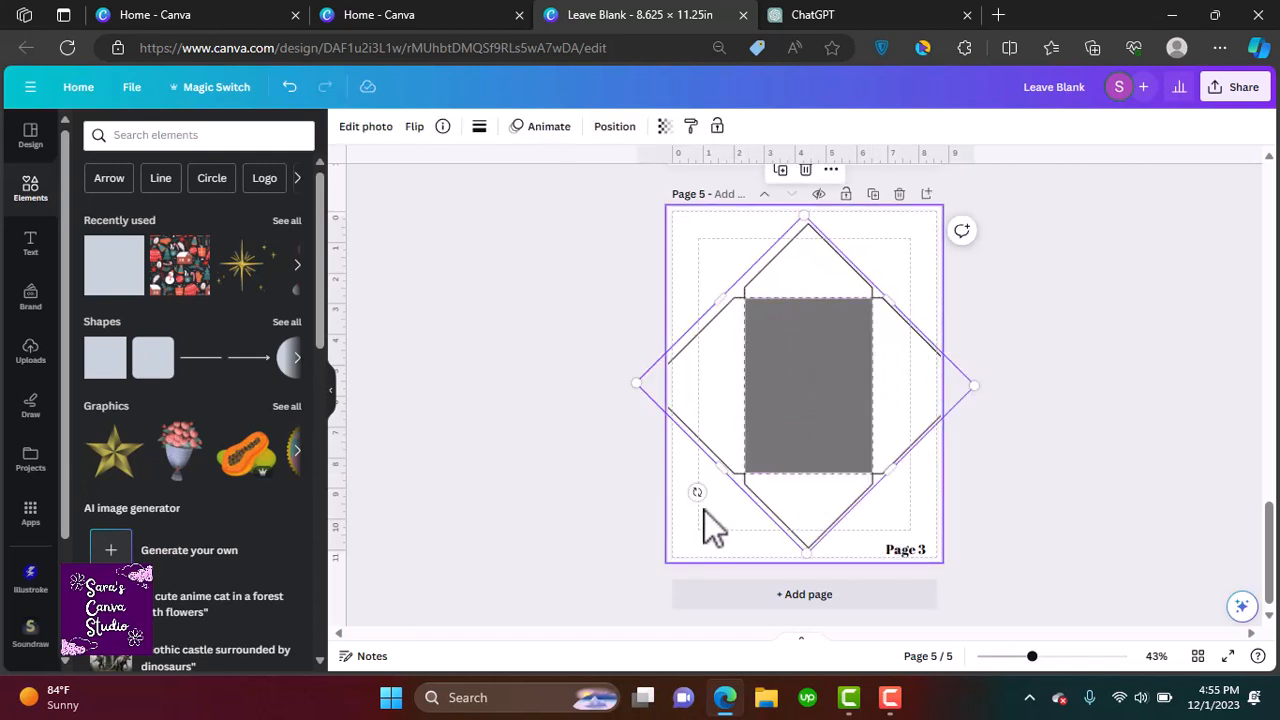
pyautogui.moveTo(692, 492); pyautogui.dragTo(650, 381)
pyautogui.click(834, 357)
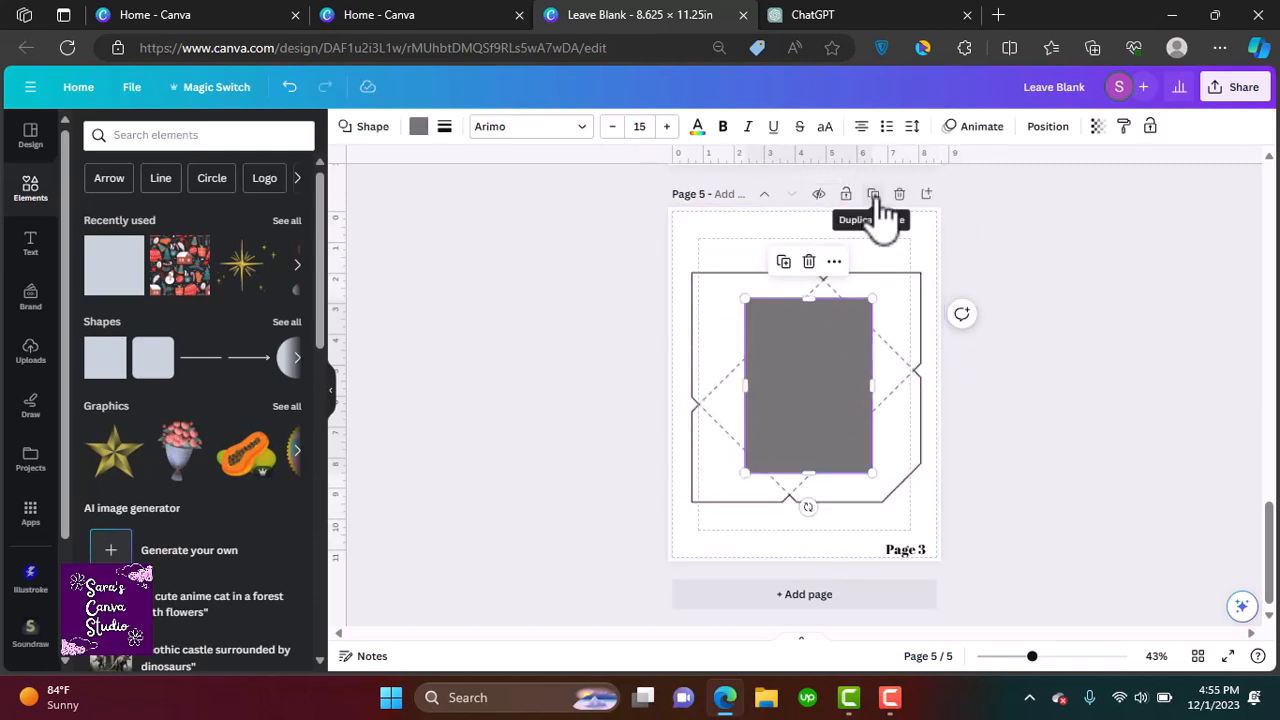
# Add a new page and move the envelope template onto it
pyautogui.click(926, 194)
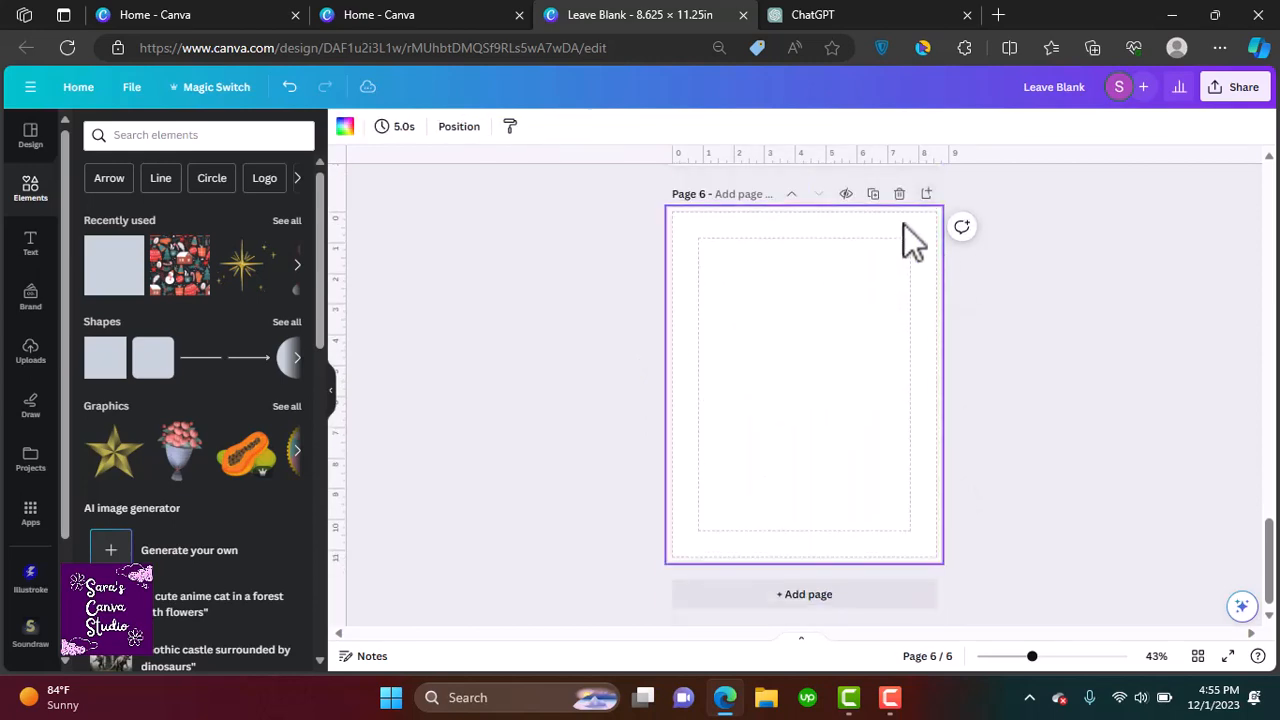
pyautogui.moveTo(1268, 565); pyautogui.dragTo(1268, 505)
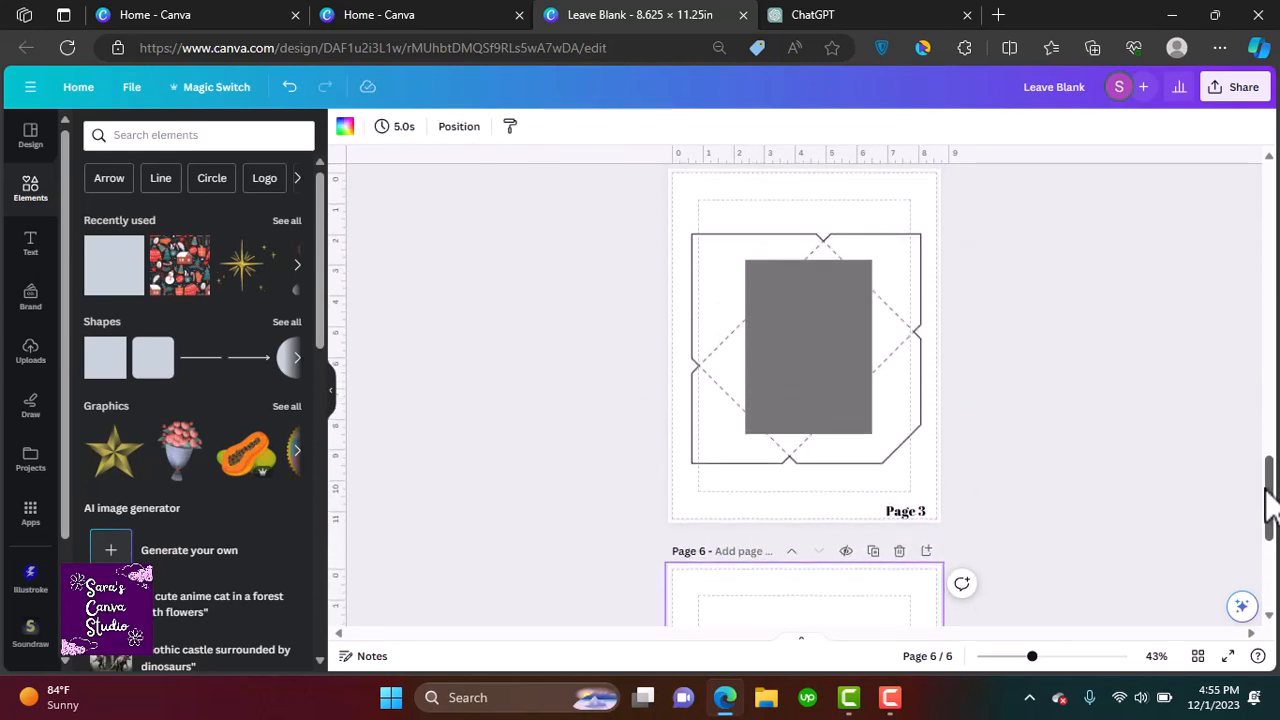
pyautogui.click(907, 389)
pyautogui.moveTo(919, 680); pyautogui.dragTo(907, 681)
pyautogui.moveTo(1272, 499); pyautogui.dragTo(1274, 548)
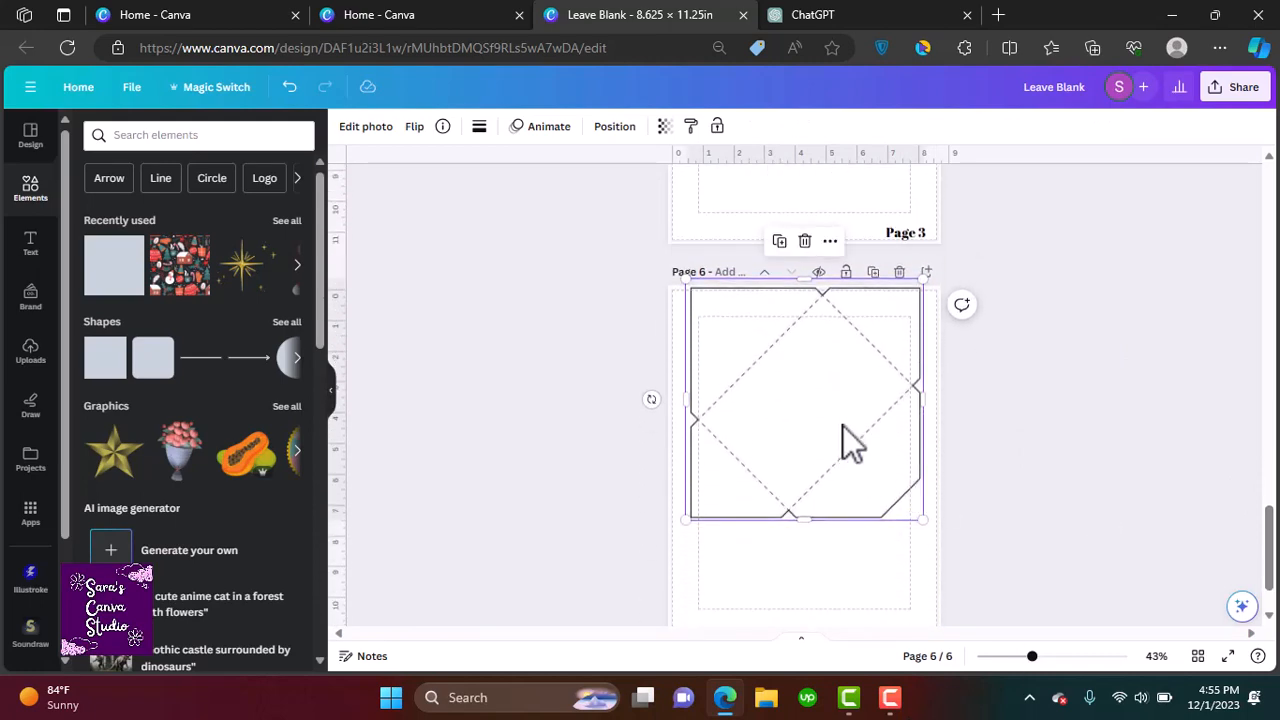
pyautogui.moveTo(843, 440); pyautogui.dragTo(843, 490)
pyautogui.moveTo(1270, 552); pyautogui.dragTo(1270, 492)
# Set the rectangle's fill to white and give it a dashed border with weight 2
pyautogui.click(832, 384)
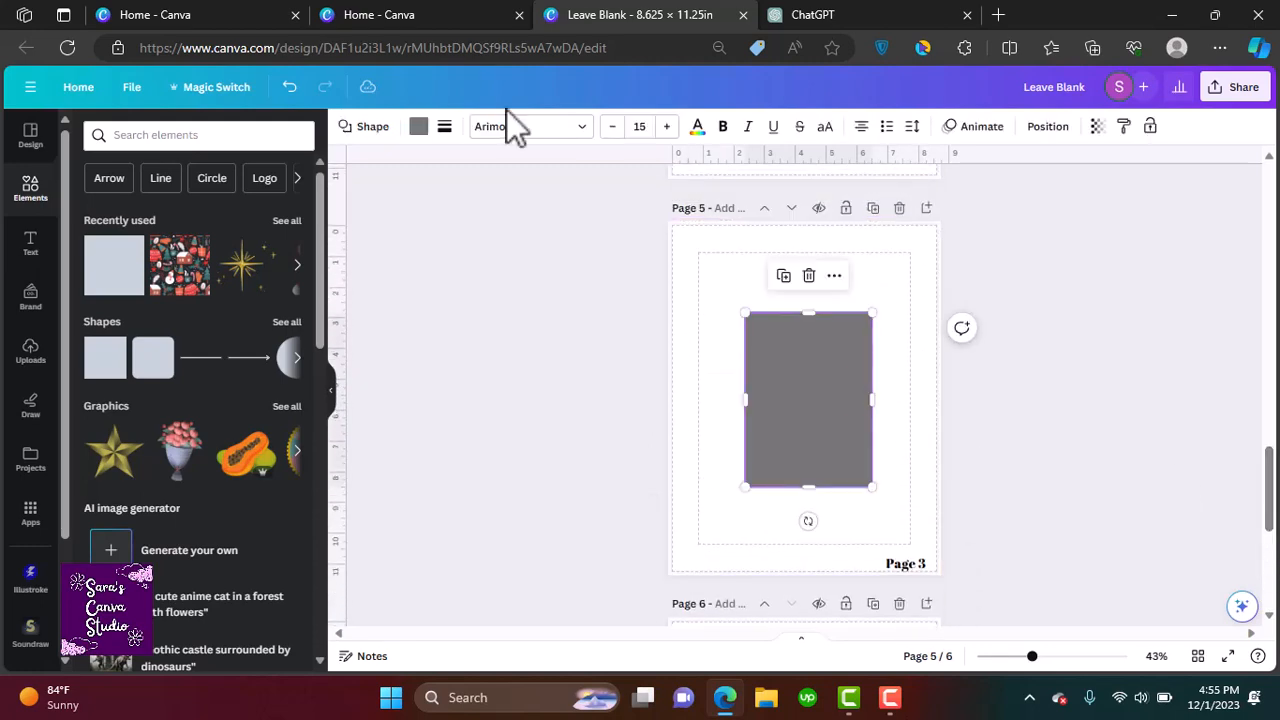
pyautogui.click(418, 126)
pyautogui.click(244, 217)
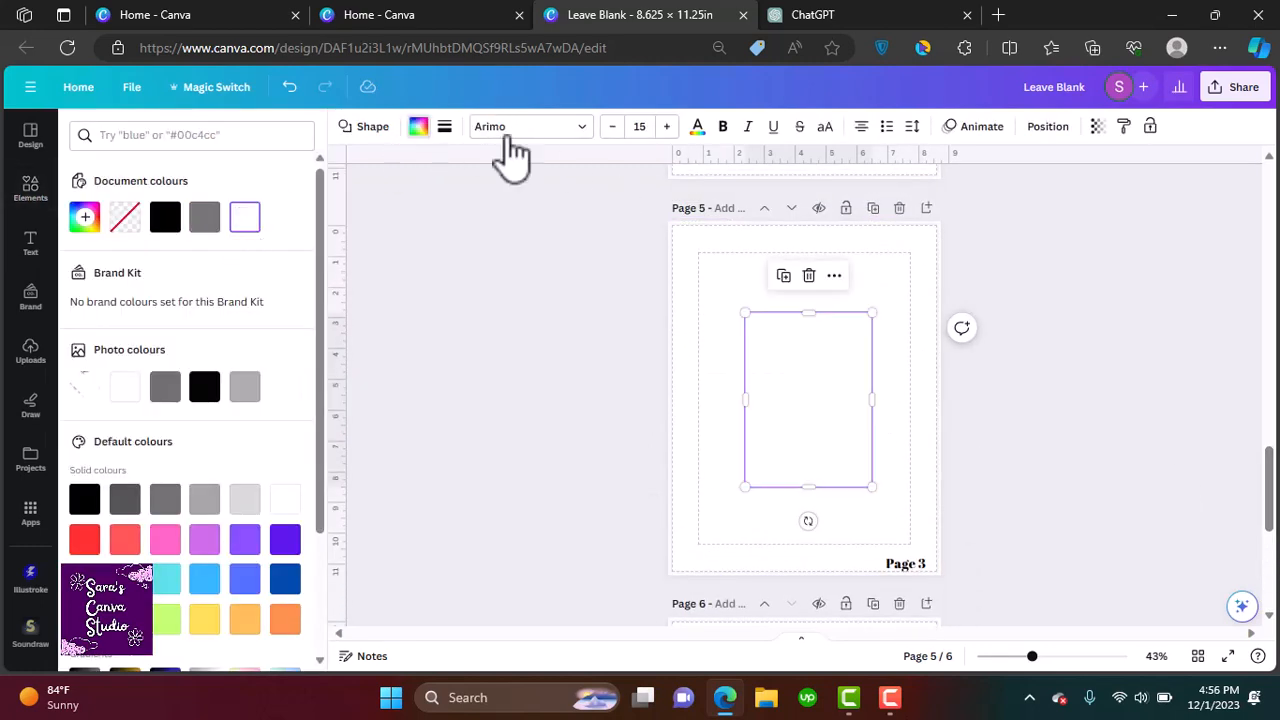
pyautogui.click(444, 126)
pyautogui.click(562, 172)
pyautogui.click(606, 174)
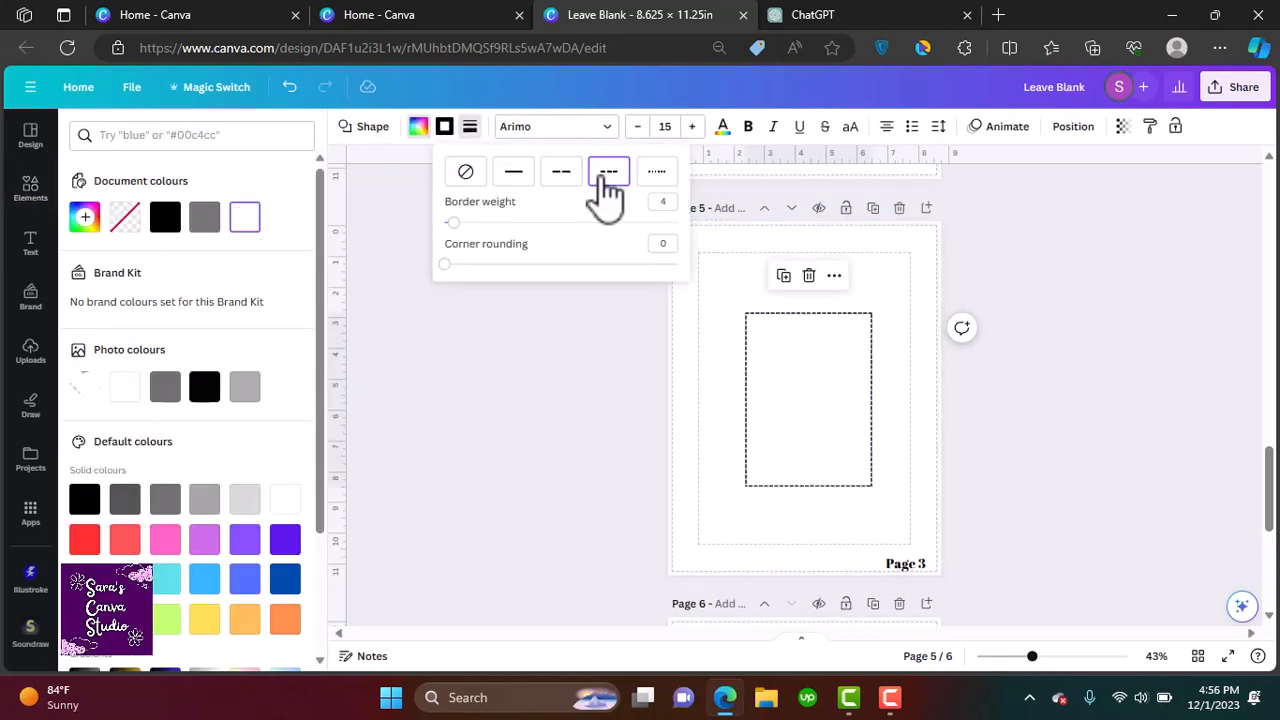
pyautogui.write('2')
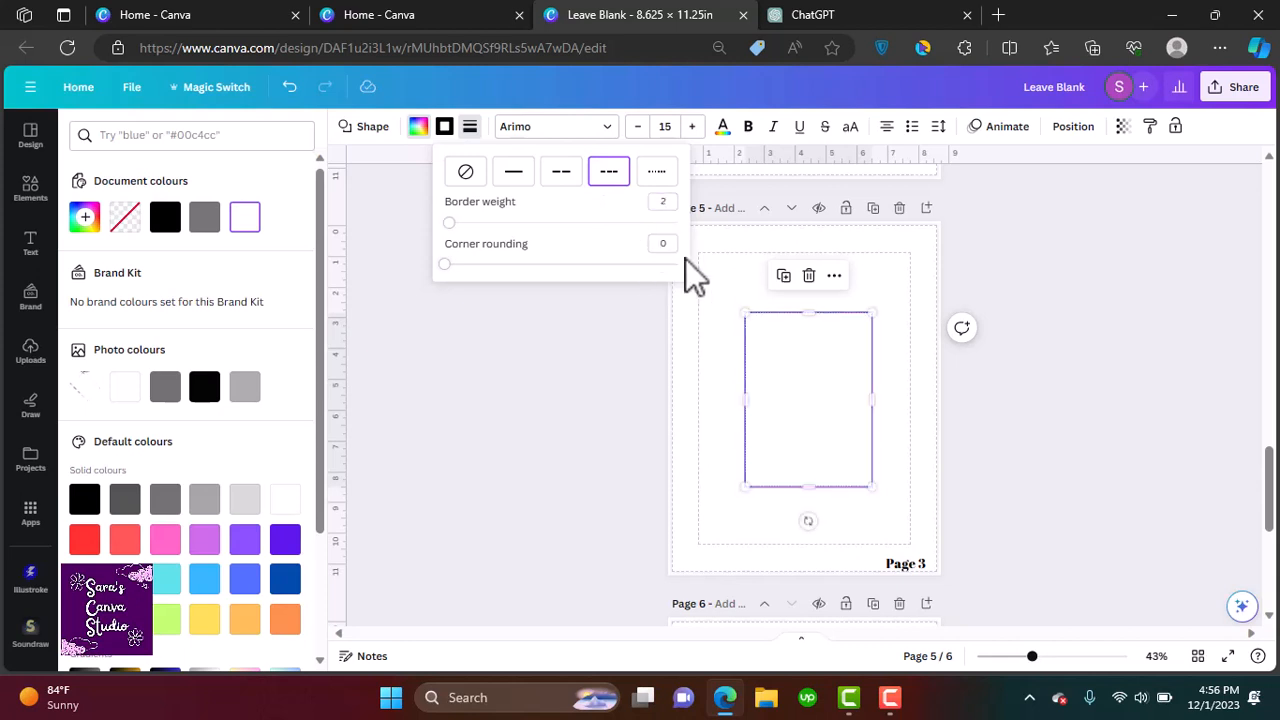
pyautogui.click(987, 472)
pyautogui.click(976, 464)
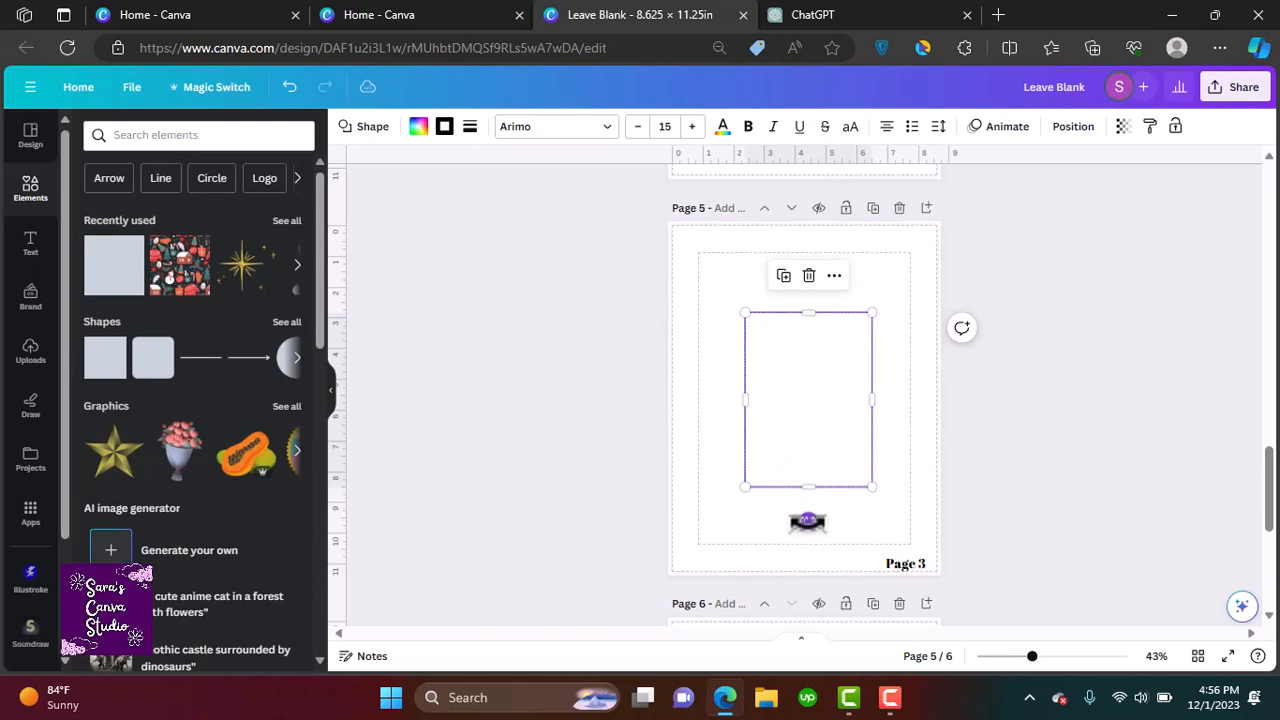
# Rotate the rectangle to landscape, duplicate it and stack the two rectangles one above the other
pyautogui.moveTo(808, 521); pyautogui.dragTo(946, 399)
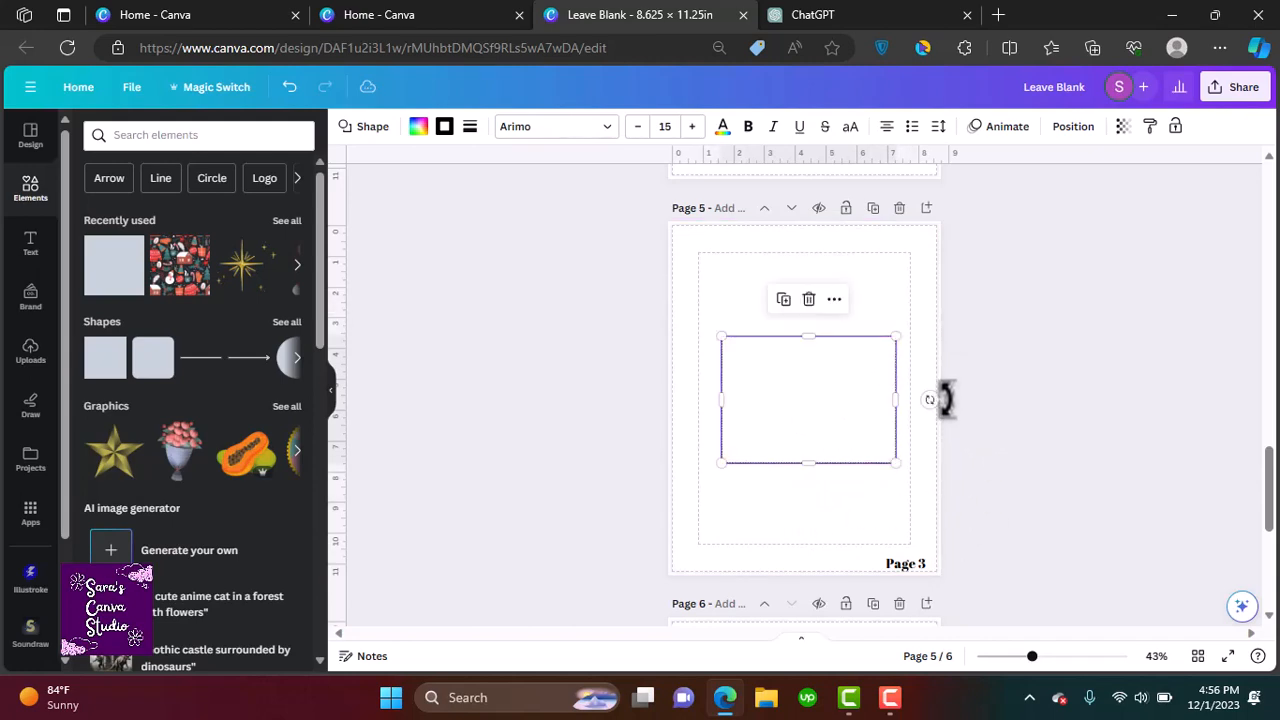
pyautogui.moveTo(843, 408); pyautogui.dragTo(848, 469)
pyautogui.click(778, 368)
pyautogui.moveTo(782, 445); pyautogui.dragTo(795, 320)
pyautogui.click(790, 447)
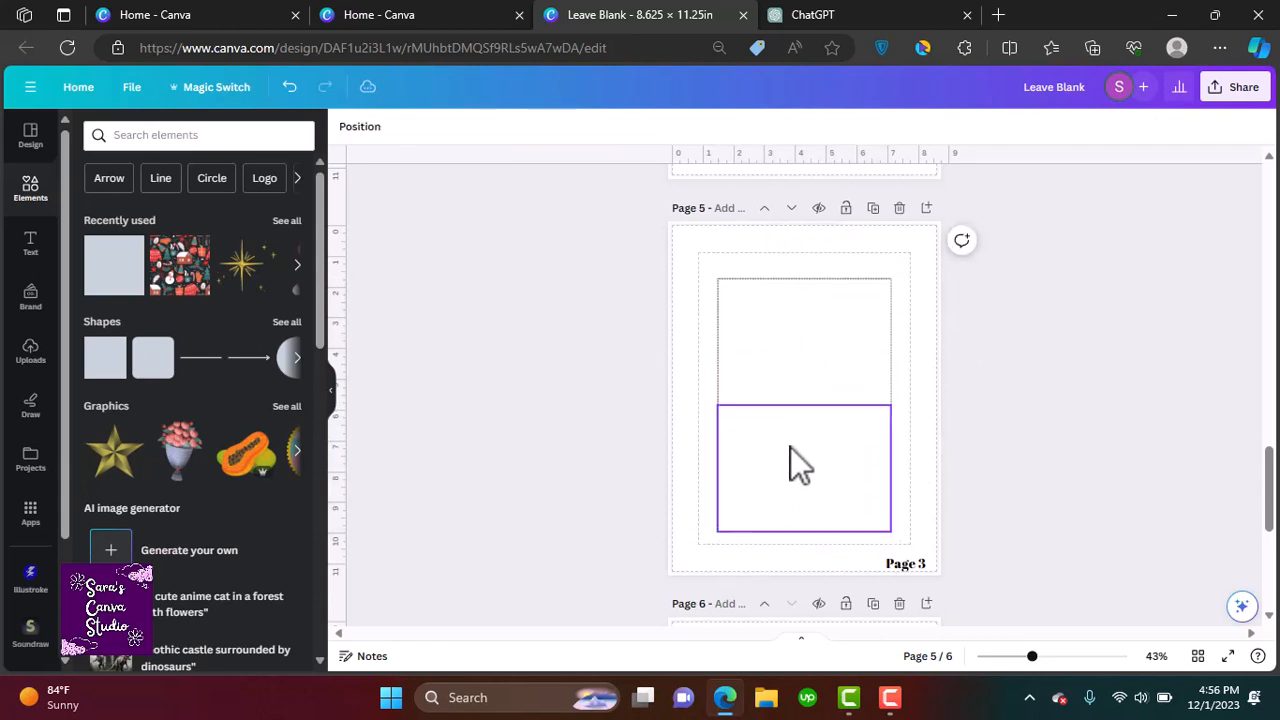
pyautogui.moveTo(790, 447); pyautogui.dragTo(832, 433)
pyautogui.keyDown('shift'); pyautogui.click(828, 345); pyautogui.keyUp('shift')
pyautogui.click(980, 466)
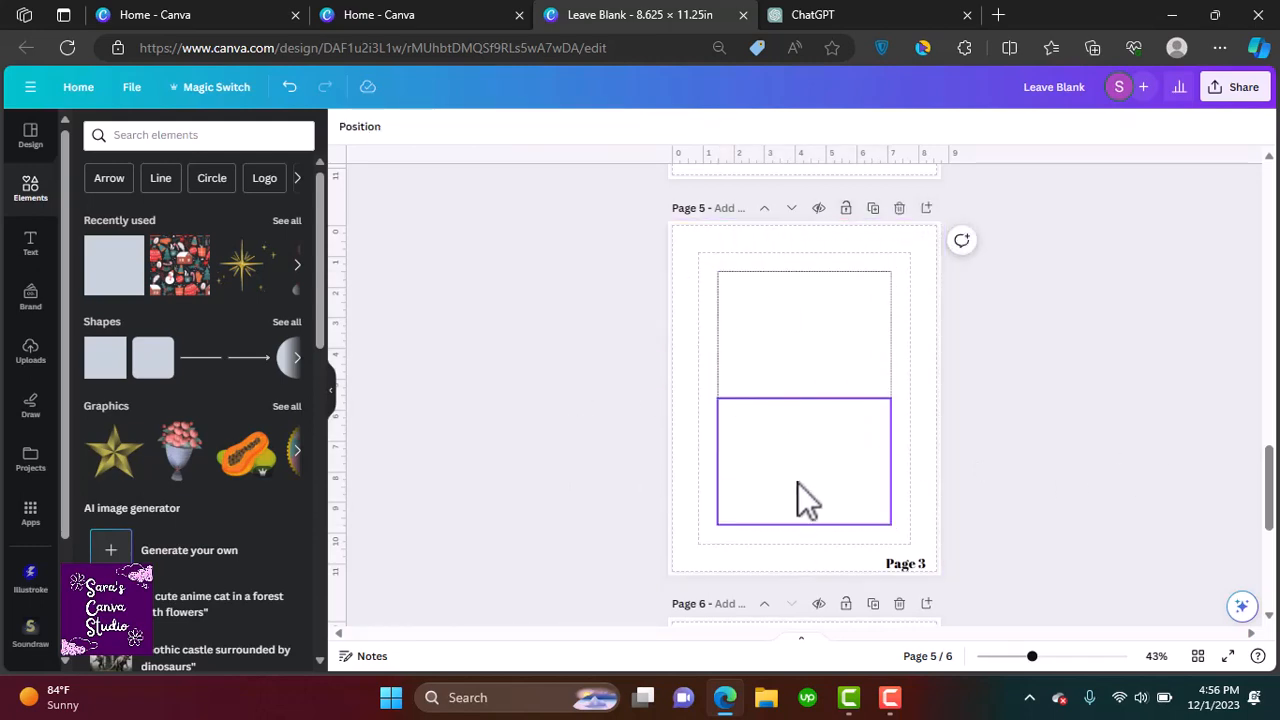
pyautogui.moveTo(905, 563); pyautogui.dragTo(786, 508)
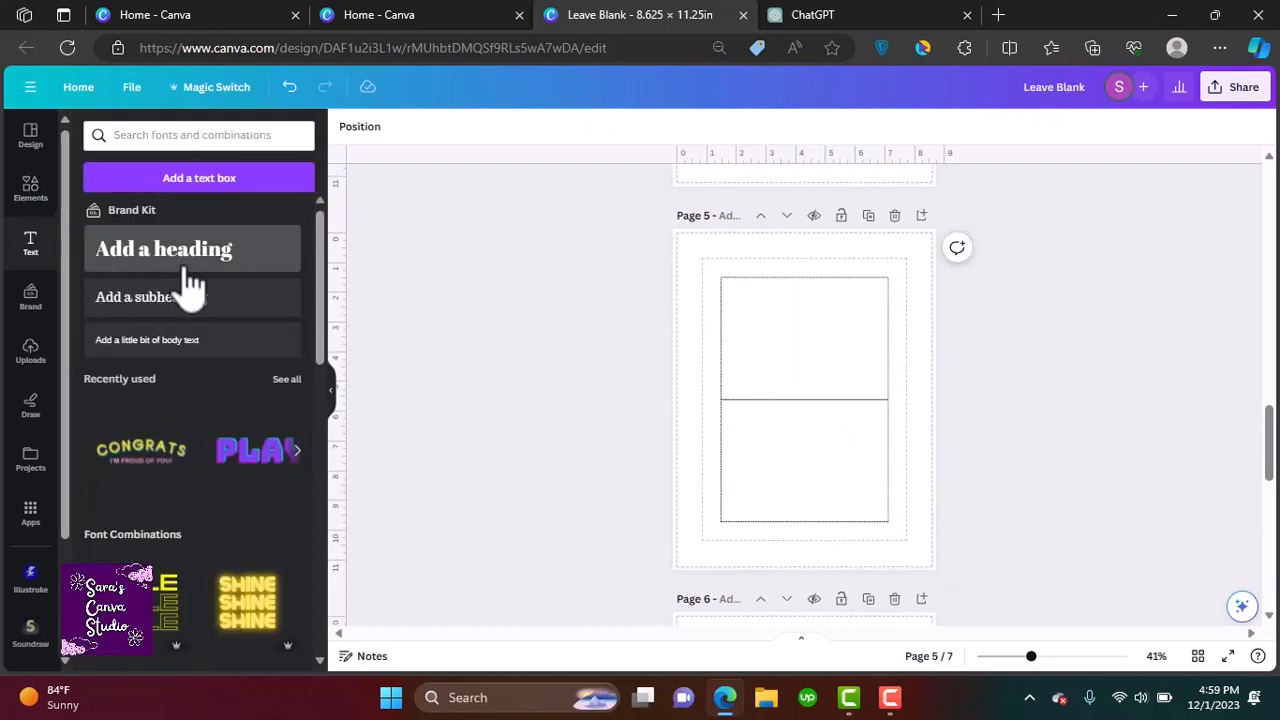
# Add a heading reading Front of the card inside the lower rectangle
pyautogui.click(186, 268)
pyautogui.write('Front of the car')
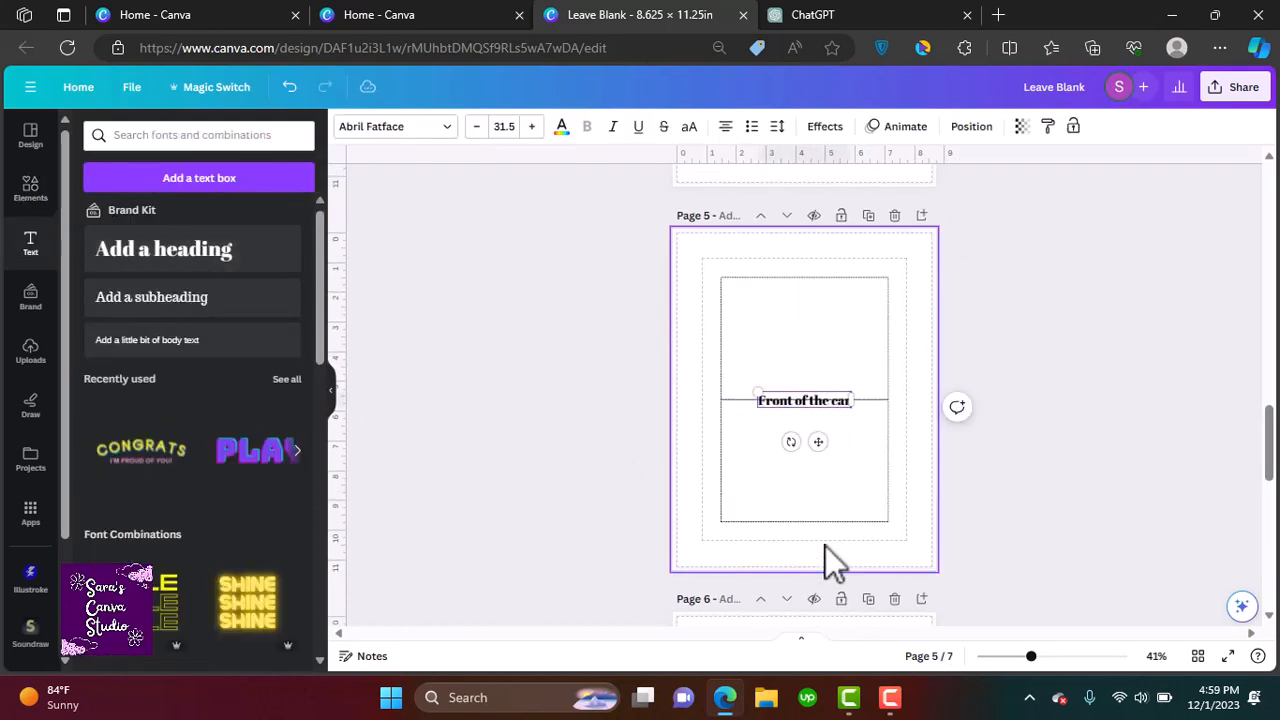
pyautogui.write('d')
pyautogui.moveTo(818, 441); pyautogui.dragTo(820, 505)
pyautogui.click(802, 350)
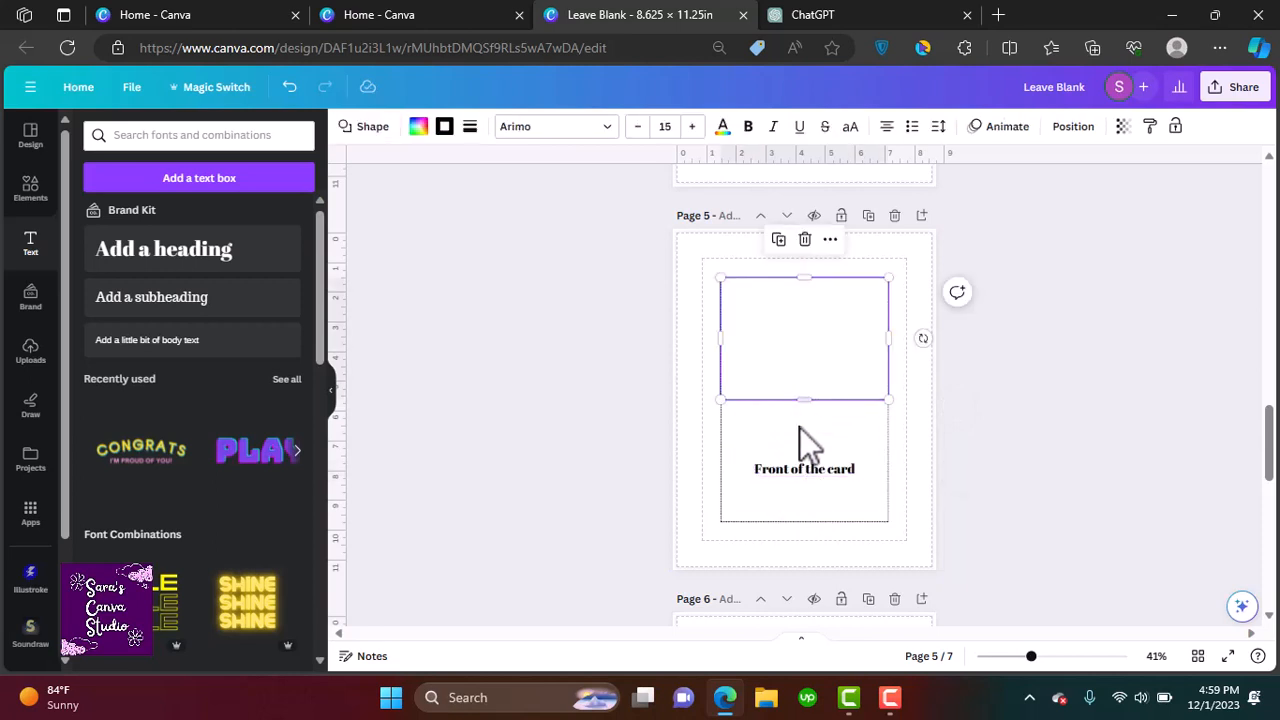
# Copy the label into the upper rectangle and change it to Back of the card
pyautogui.click(800, 464)
pyautogui.hotkey('ctrl', 'c')
pyautogui.click(794, 371)
pyautogui.hotkey('ctrl', 'v')
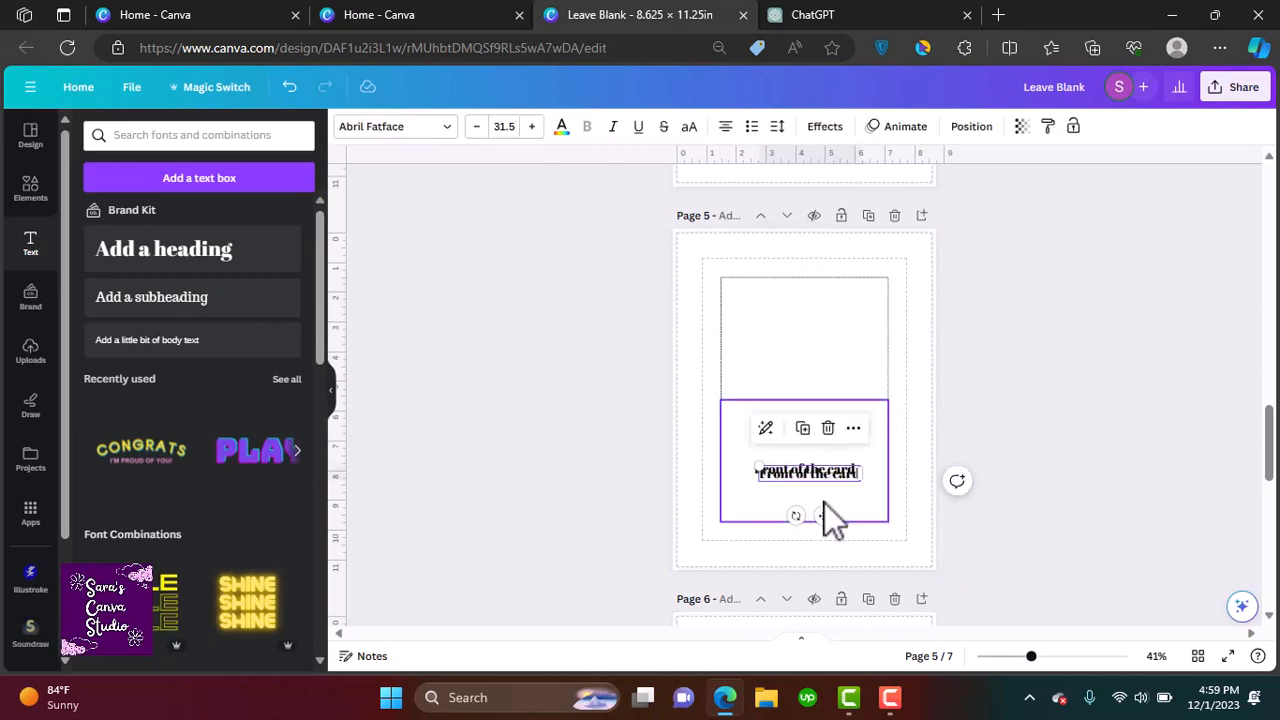
pyautogui.moveTo(824, 503); pyautogui.dragTo(809, 342)
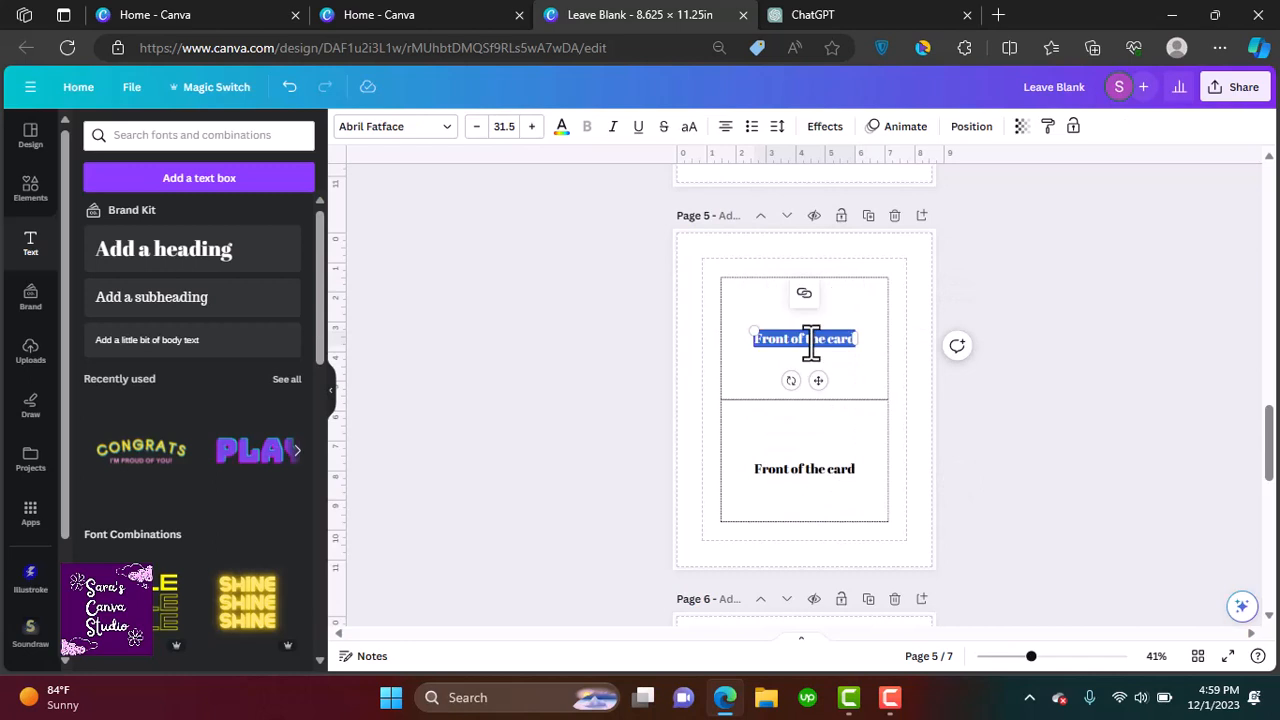
pyautogui.write('Back')
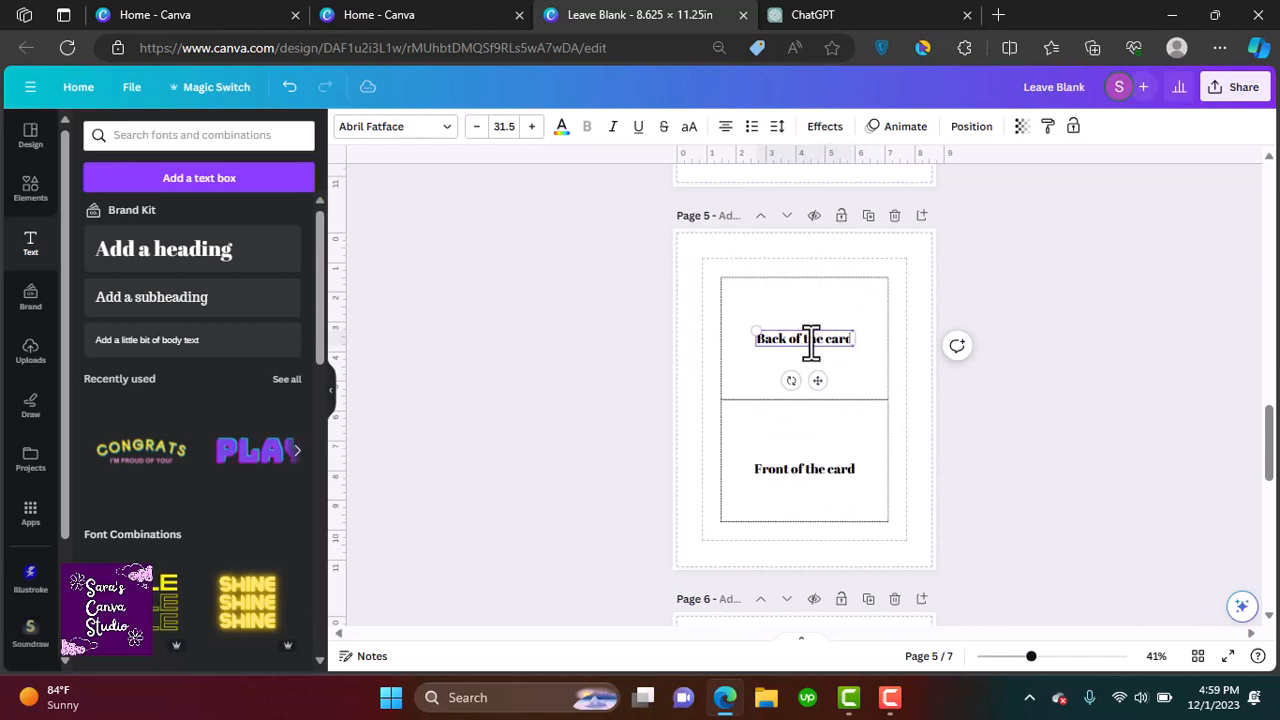
# Duplicate the page and change its upper label to Inside where the text goes
pyautogui.click(479, 200)
pyautogui.scroll(1, 479, 200)
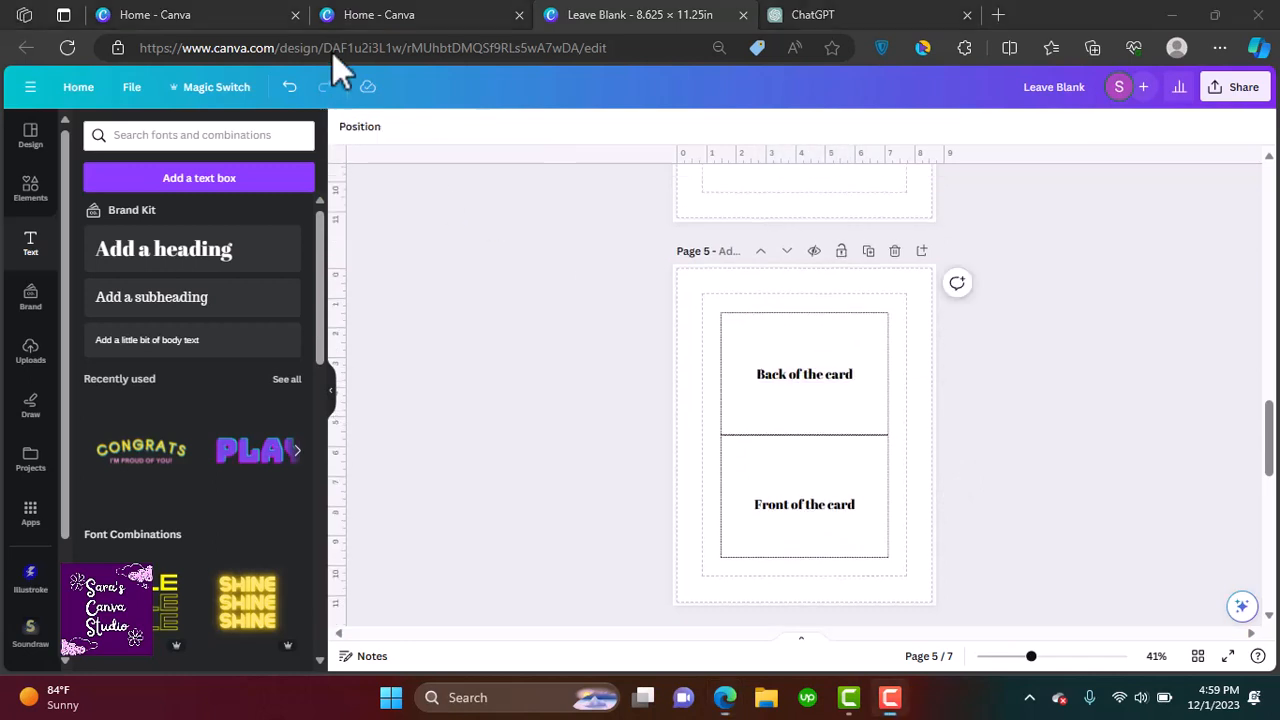
pyautogui.click(868, 251)
pyautogui.doubleClick(836, 373)
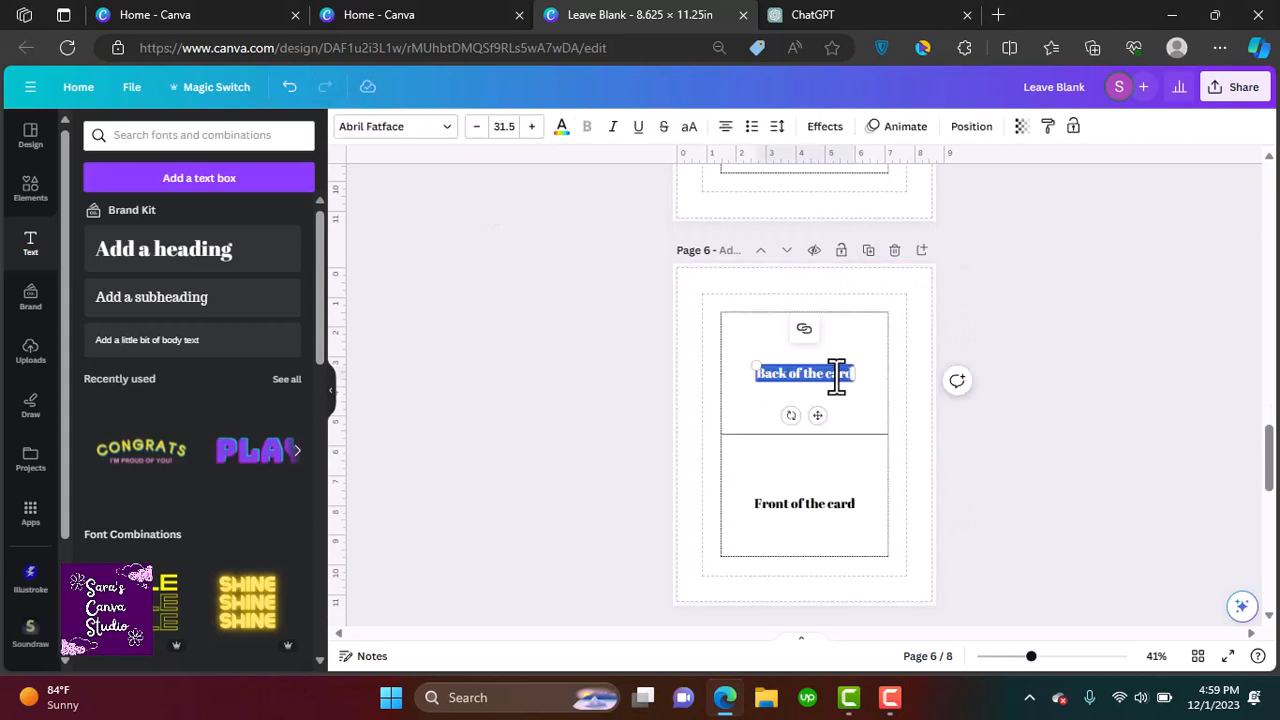
pyautogui.write('Inside where the text goes')
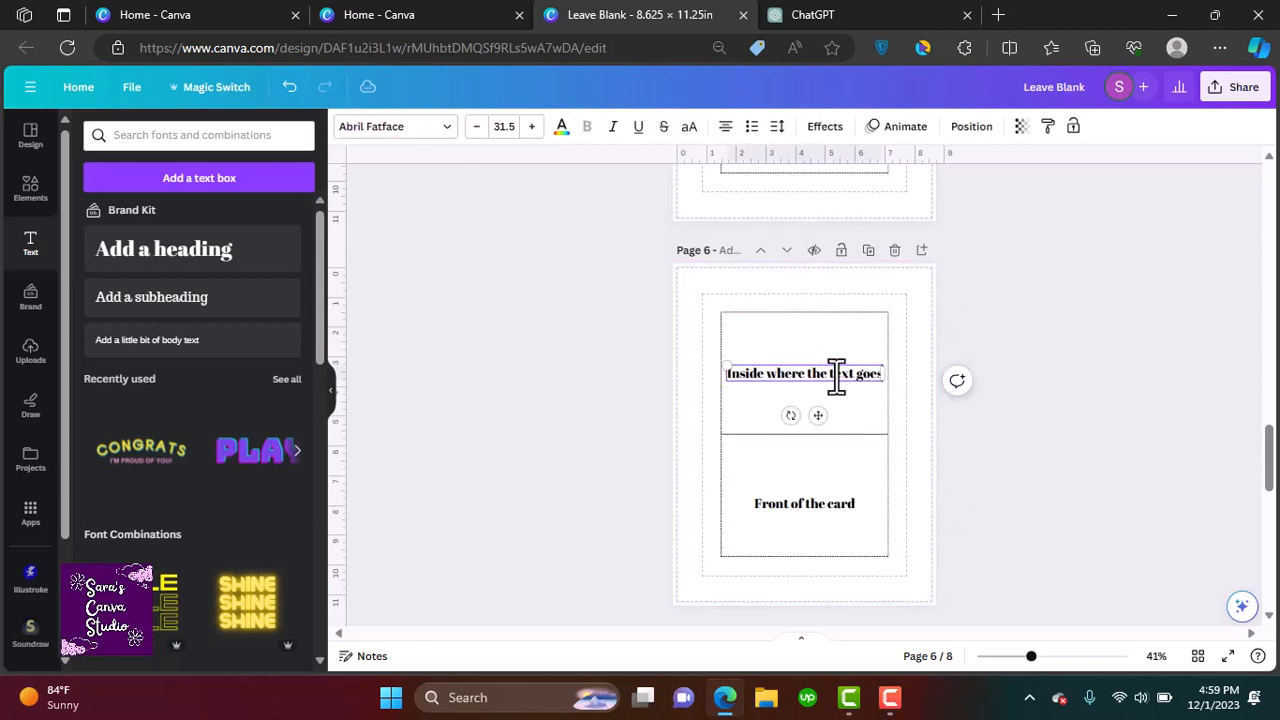
# Change the lower label to Back of the front, with leave empty on a second line
pyautogui.click(824, 505)
pyautogui.click(821, 500)
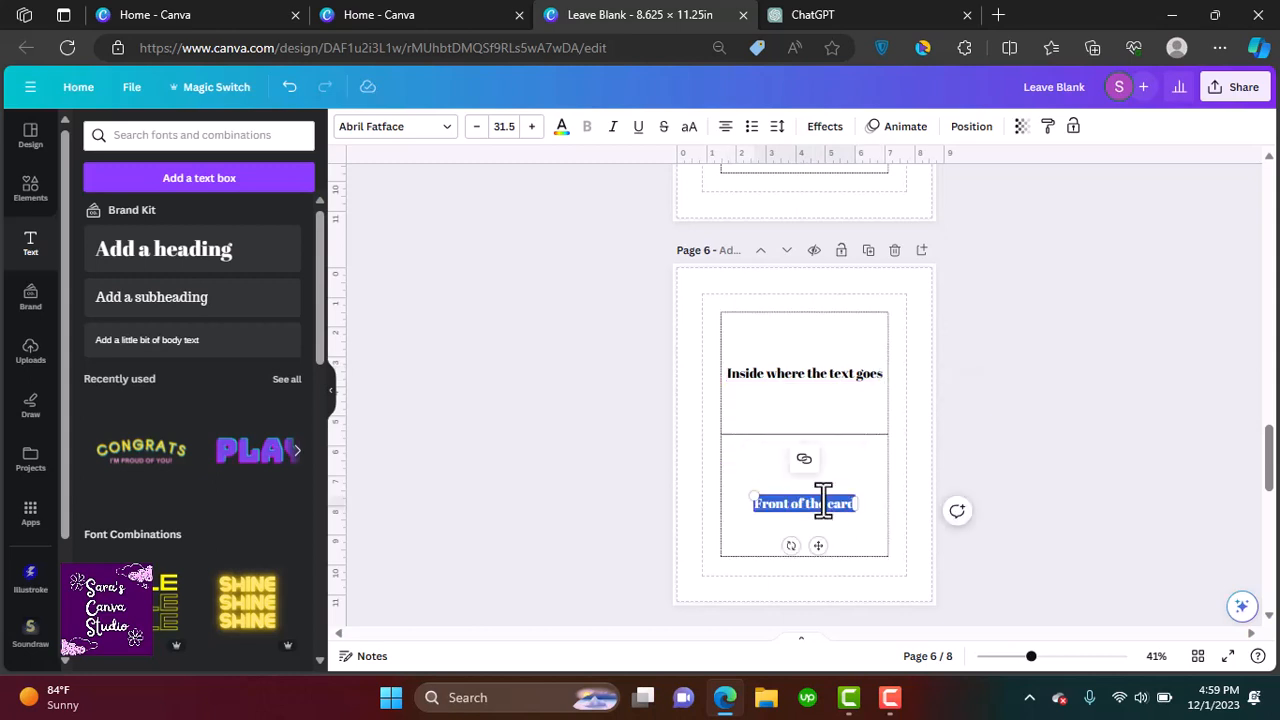
pyautogui.write('Back')
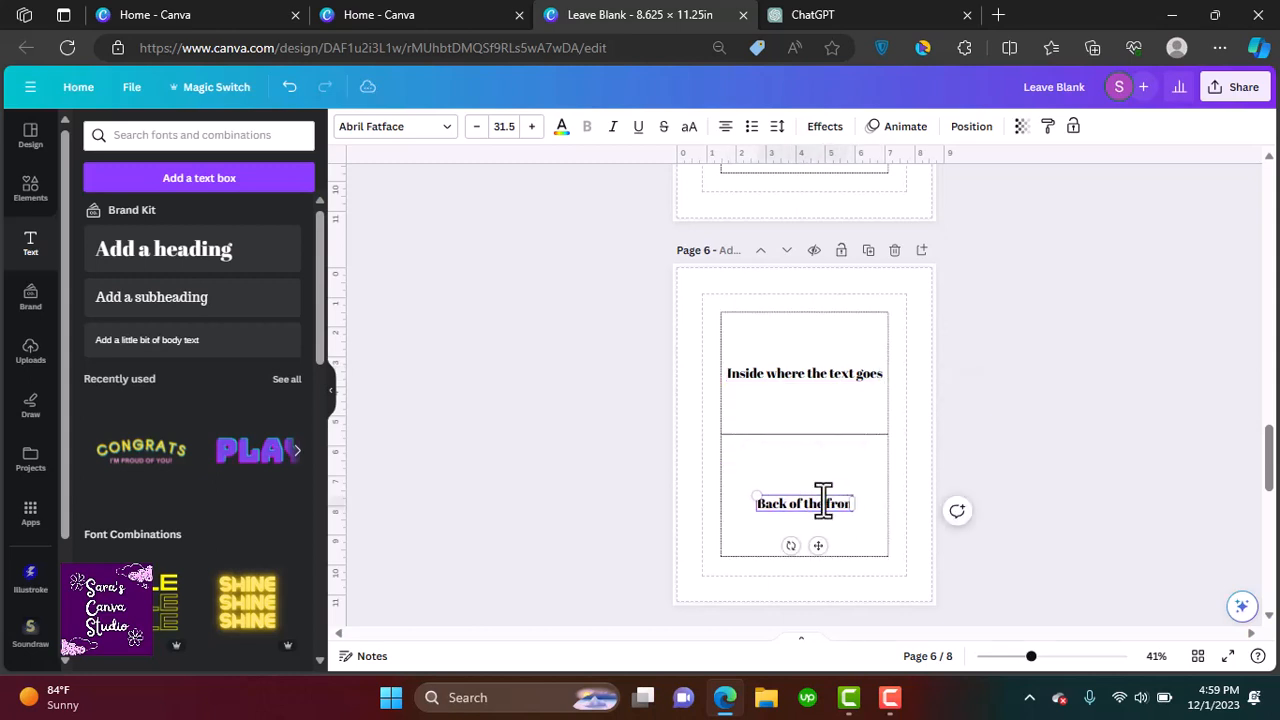
pyautogui.press('Return')
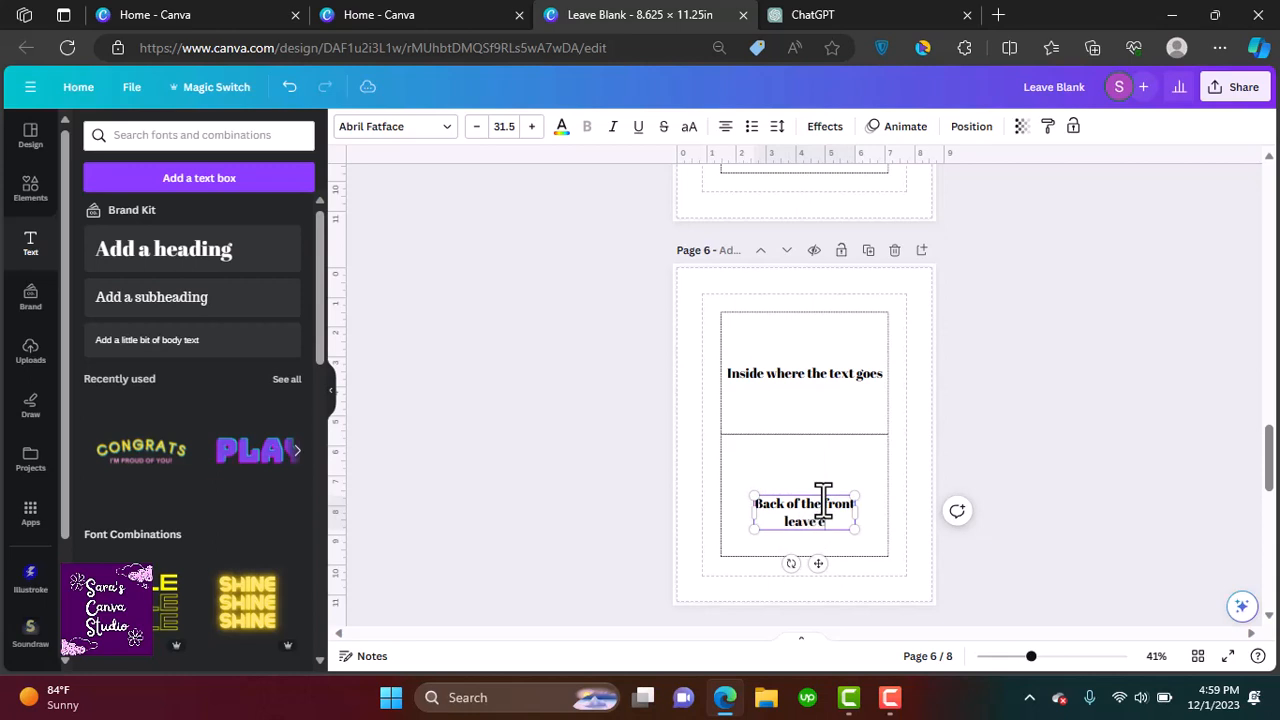
pyautogui.click(1000, 466)
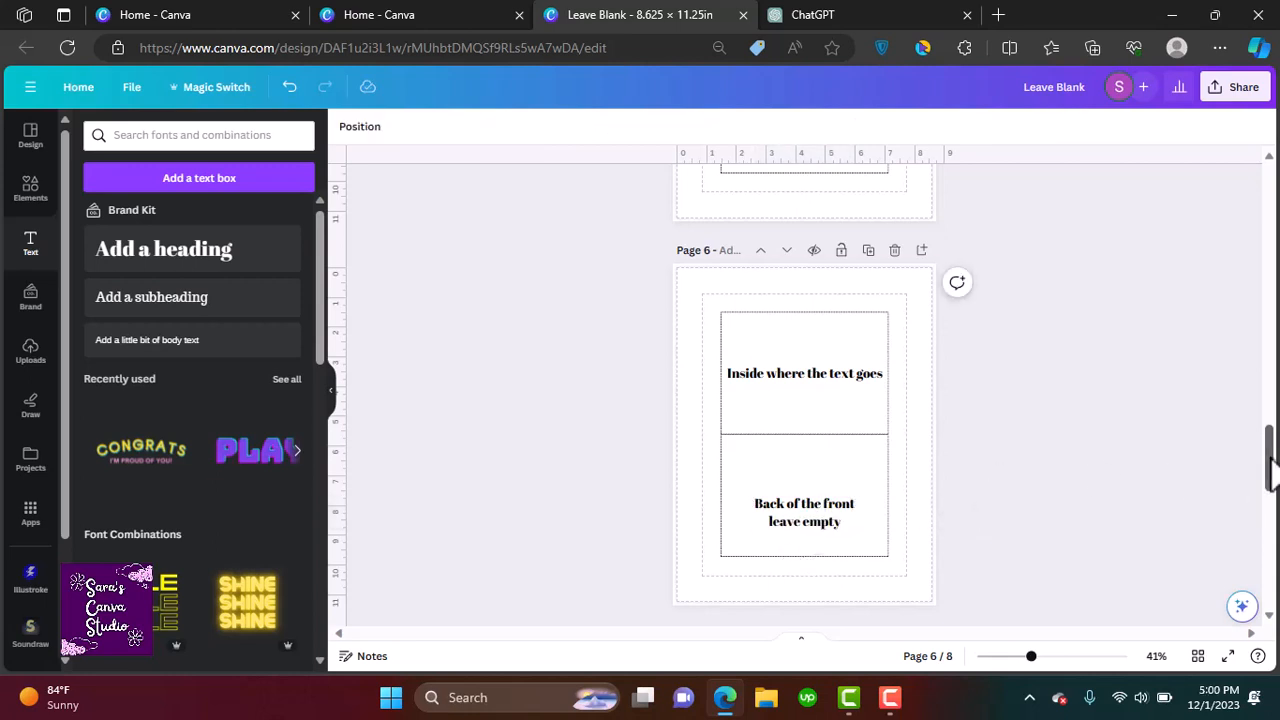
# Add a heading reading Envelope Template above the envelope on the last page
pyautogui.moveTo(1270, 458); pyautogui.dragTo(1272, 563)
pyautogui.click(895, 360)
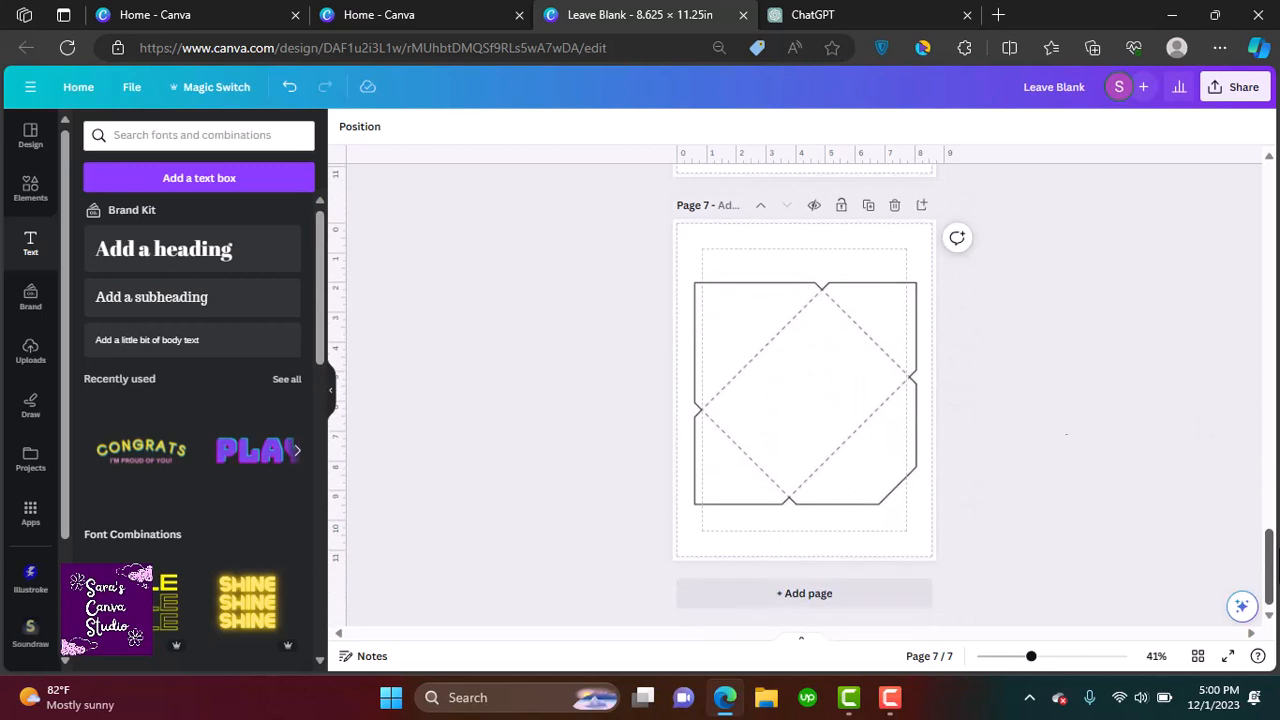
pyautogui.click(245, 268)
pyautogui.write('Enve')
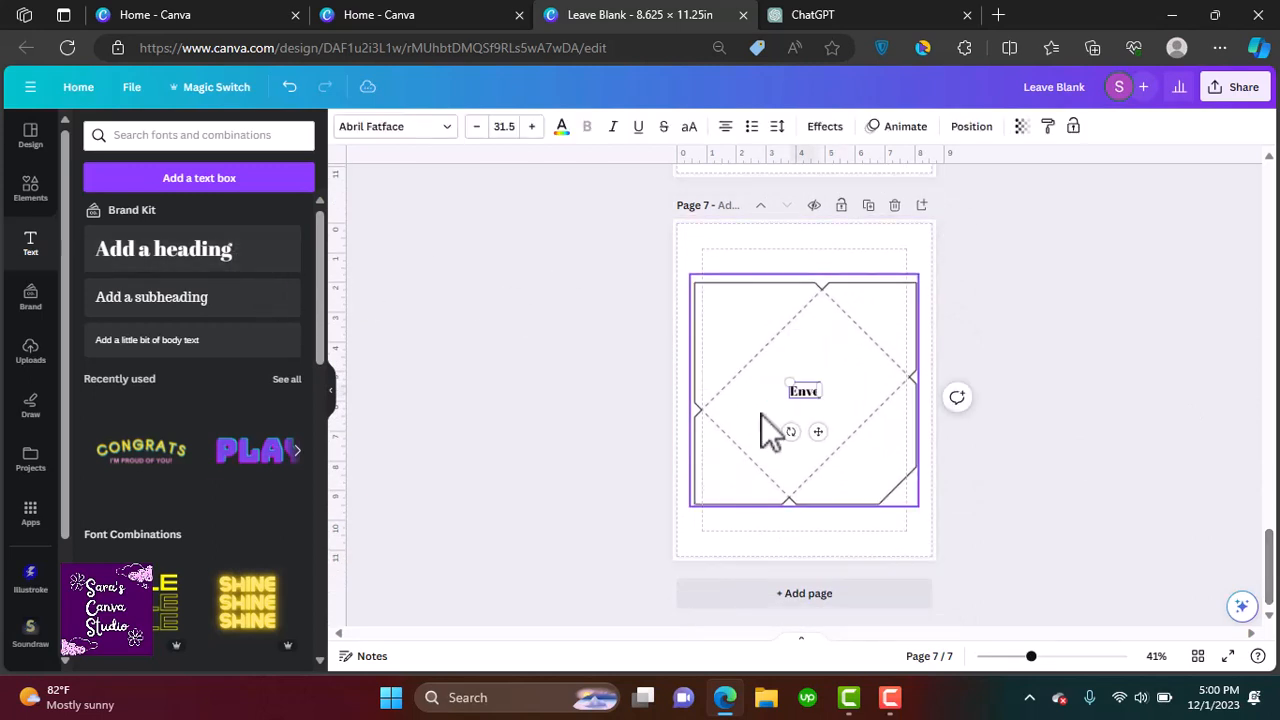
pyautogui.write('lope Template')
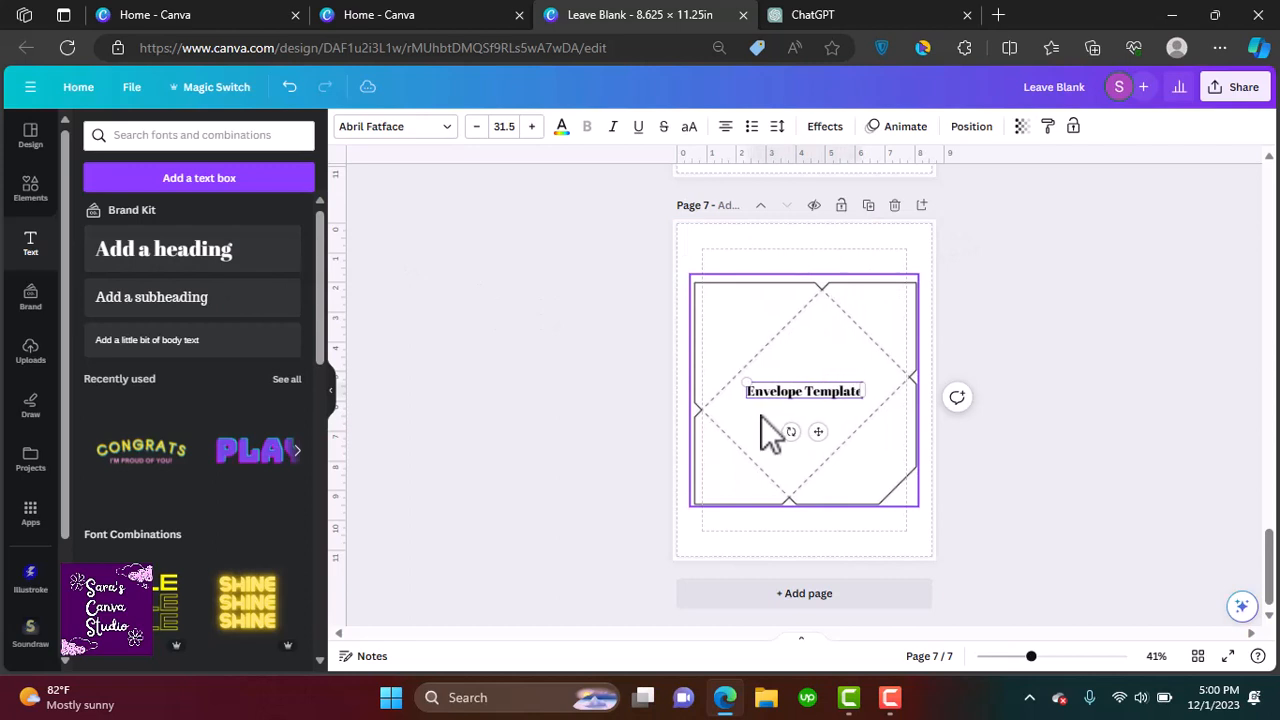
pyautogui.moveTo(818, 431); pyautogui.dragTo(818, 298)
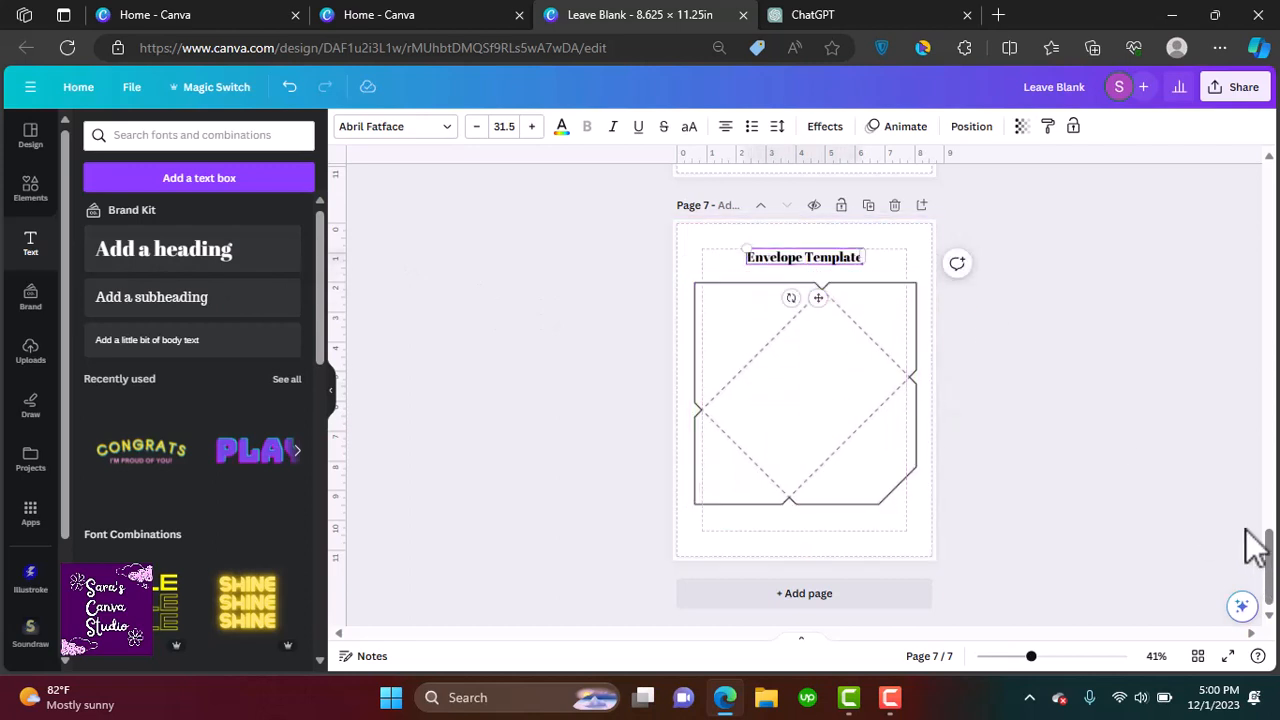
# Add a new page with a heading reading Design for the envelope and a second line Patterns, graphics Etc..
pyautogui.click(922, 207)
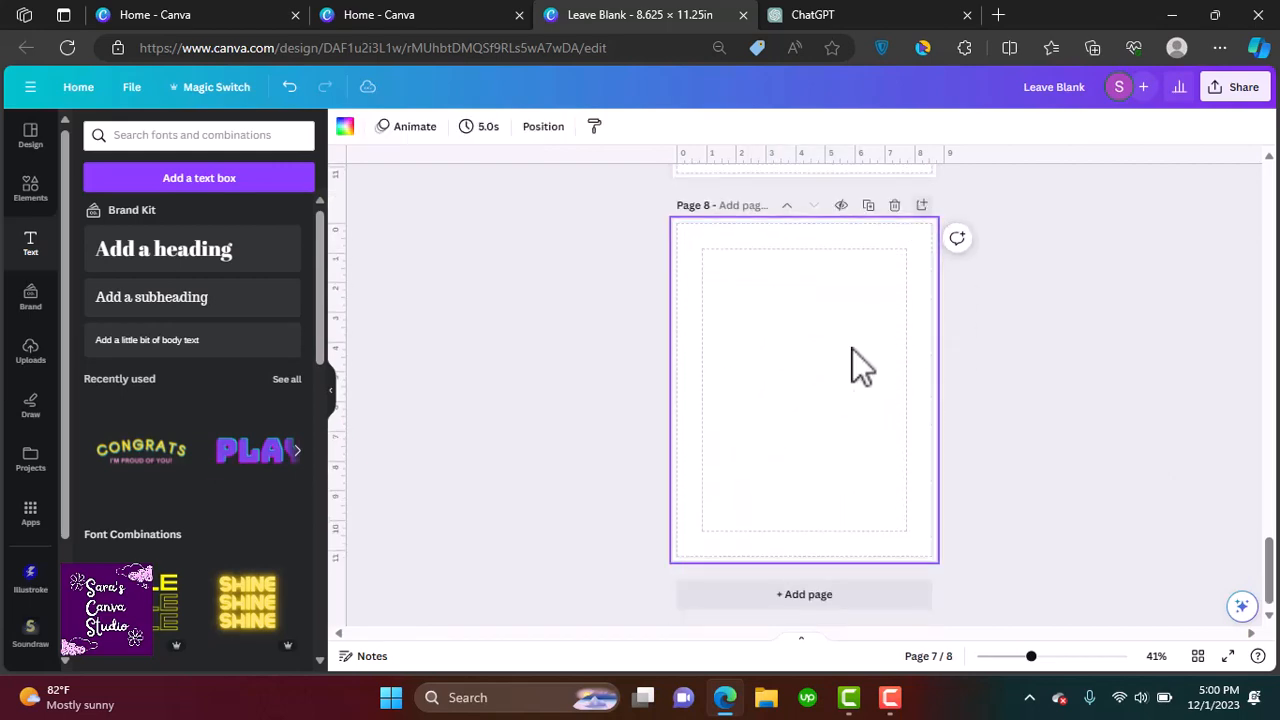
pyautogui.click(255, 262)
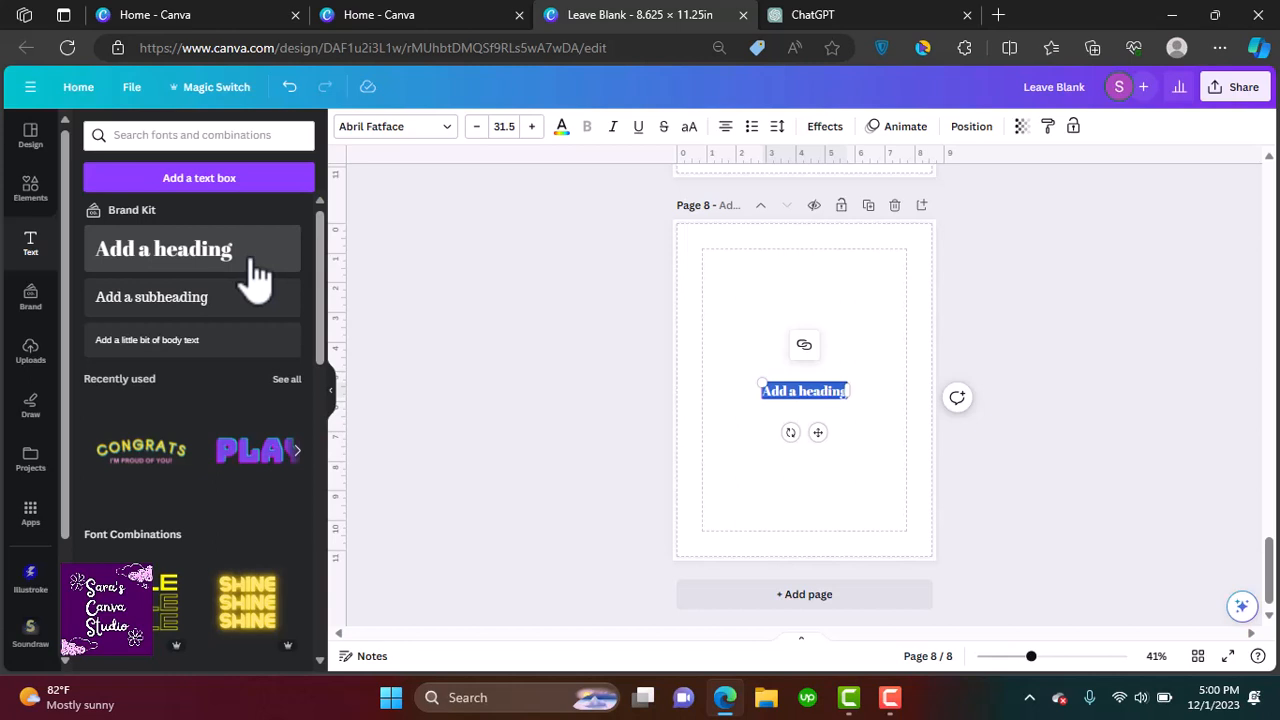
pyautogui.write('Design for the envelope')
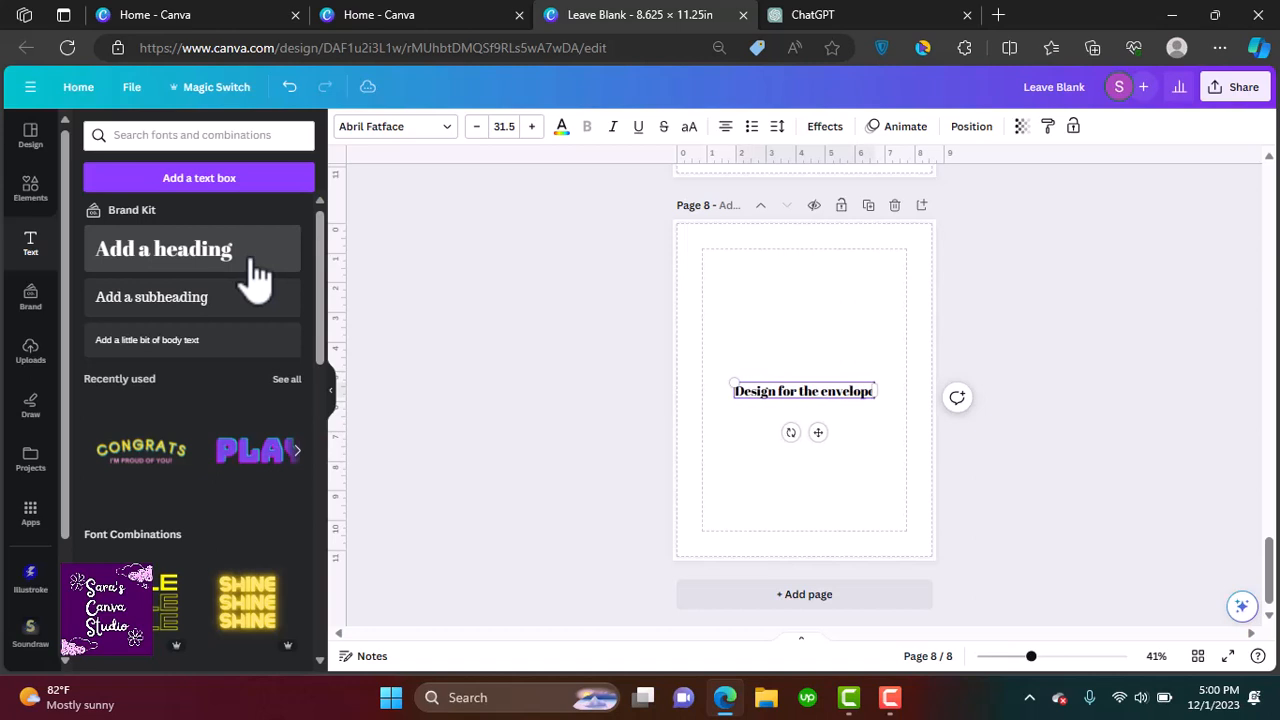
pyautogui.press('Return')
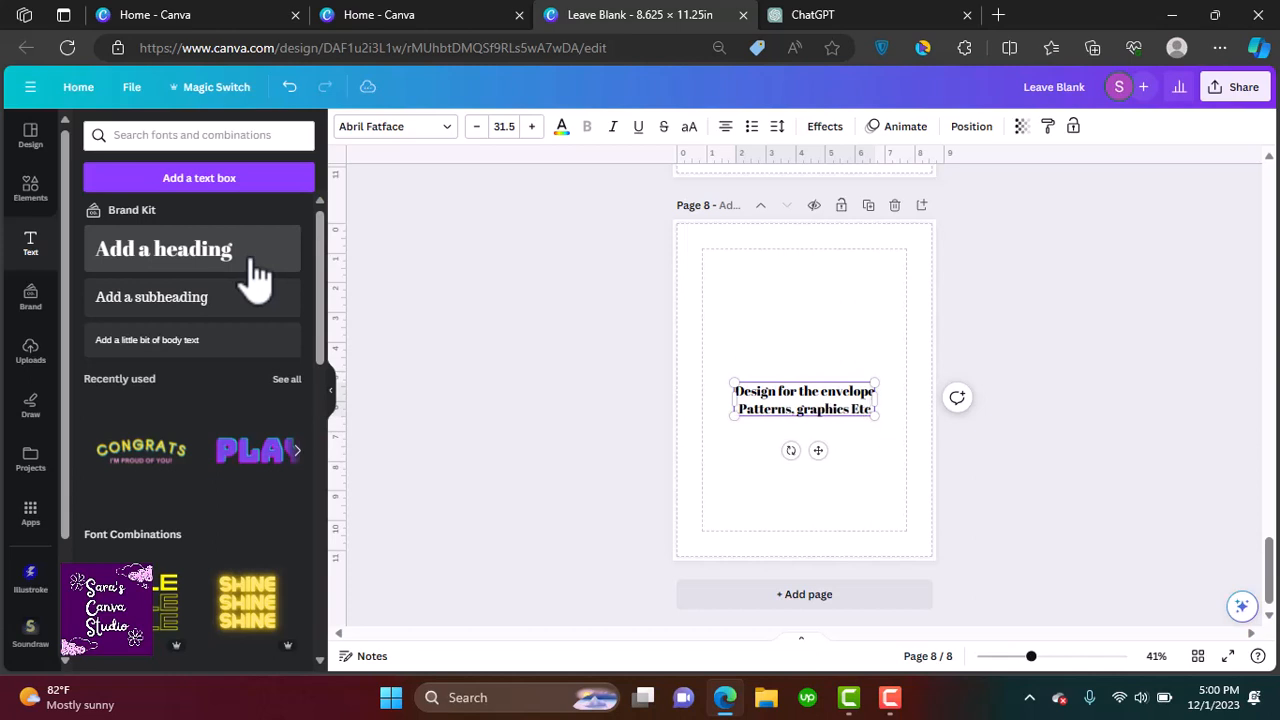
pyautogui.click(1010, 482)
pyautogui.moveTo(1272, 573); pyautogui.dragTo(1272, 568)
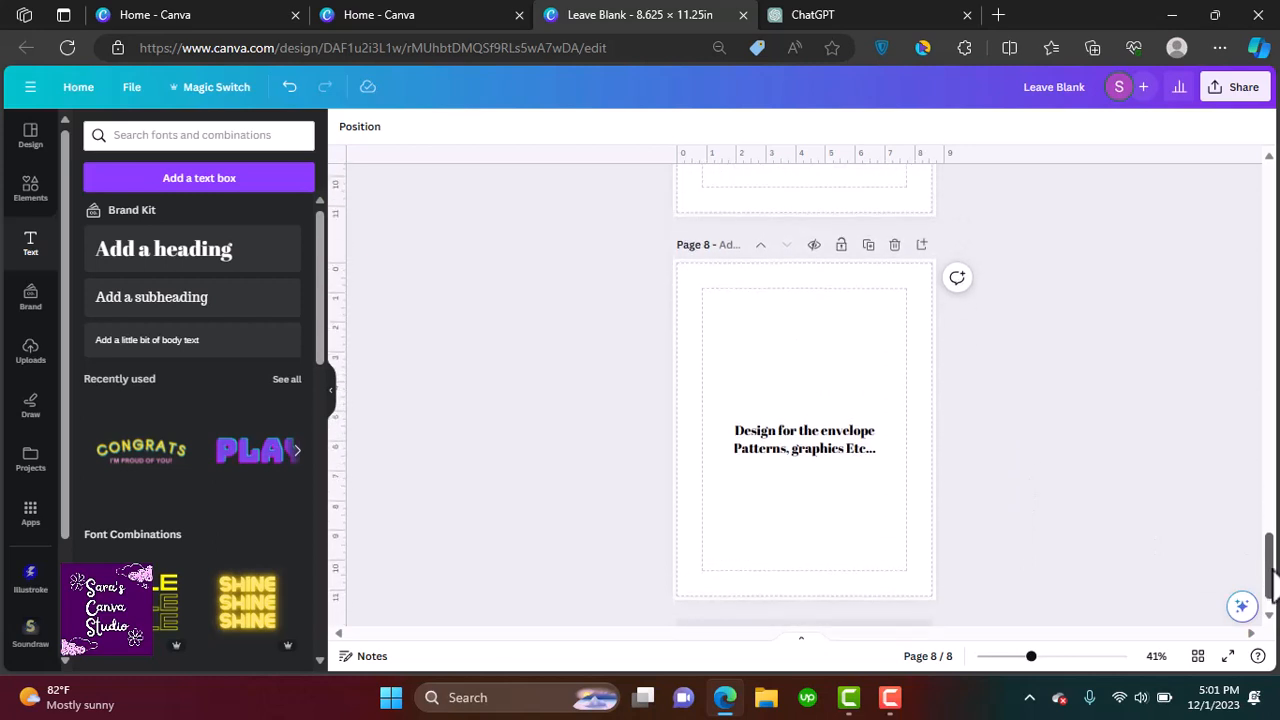
# Add another heading reading Let's get started!!! below the first one on the new page
pyautogui.click(166, 275)
pyautogui.moveTo(810, 470); pyautogui.dragTo(816, 527)
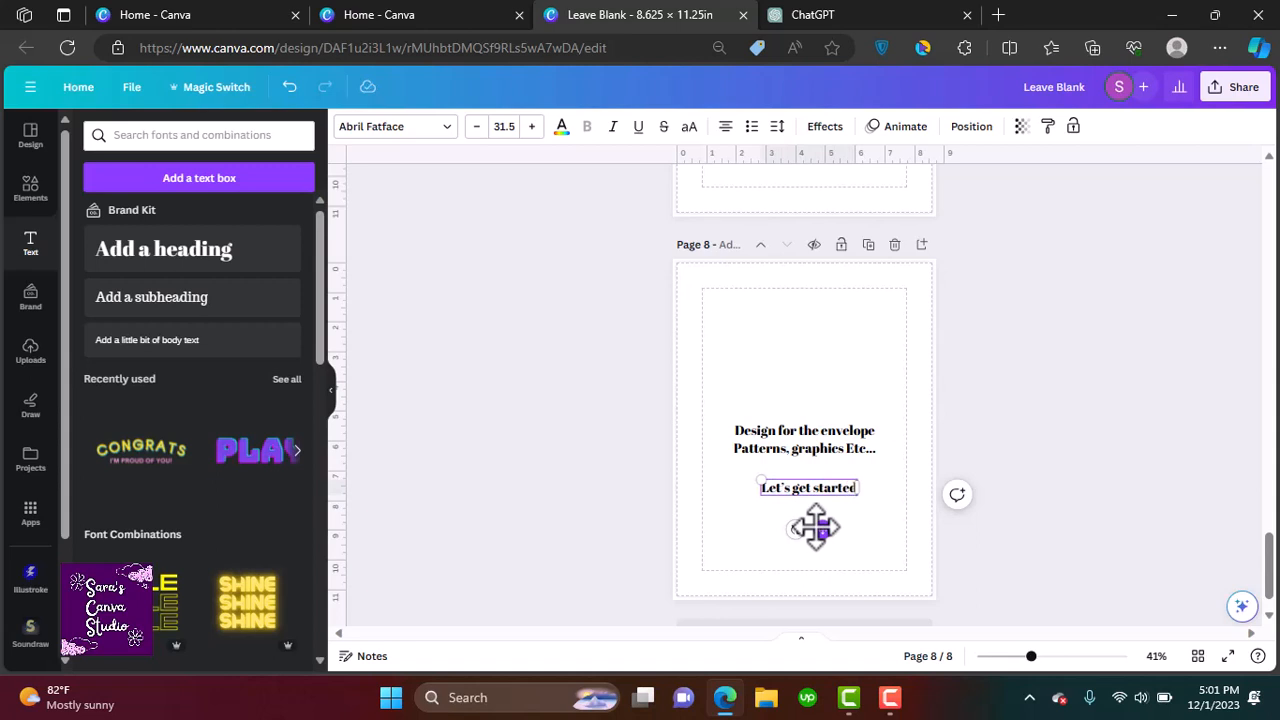
pyautogui.click(853, 519)
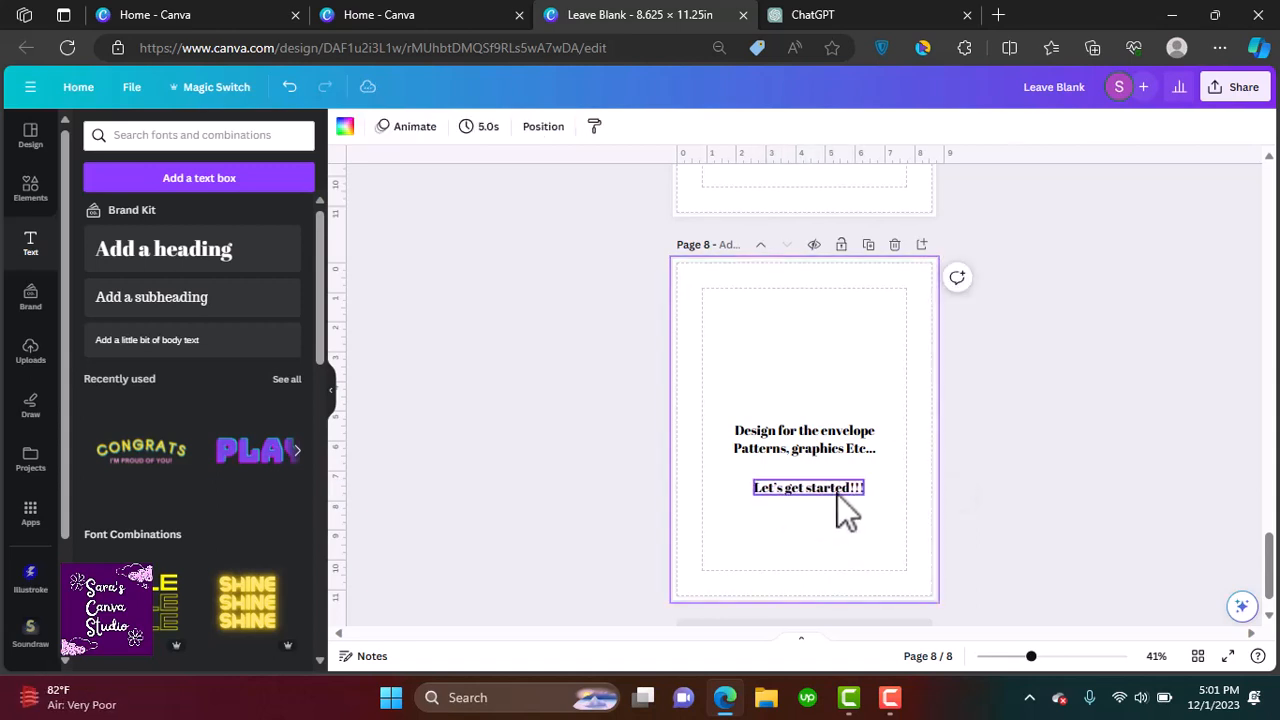
pyautogui.click(837, 494)
# Review the ChatGPT list of Christmas card wishes and select the first wish
pyautogui.moveTo(1272, 580); pyautogui.dragTo(1271, 430)
pyautogui.keyDown('ctrl'); pyautogui.scroll(5, 904, 530); pyautogui.keyUp('ctrl')
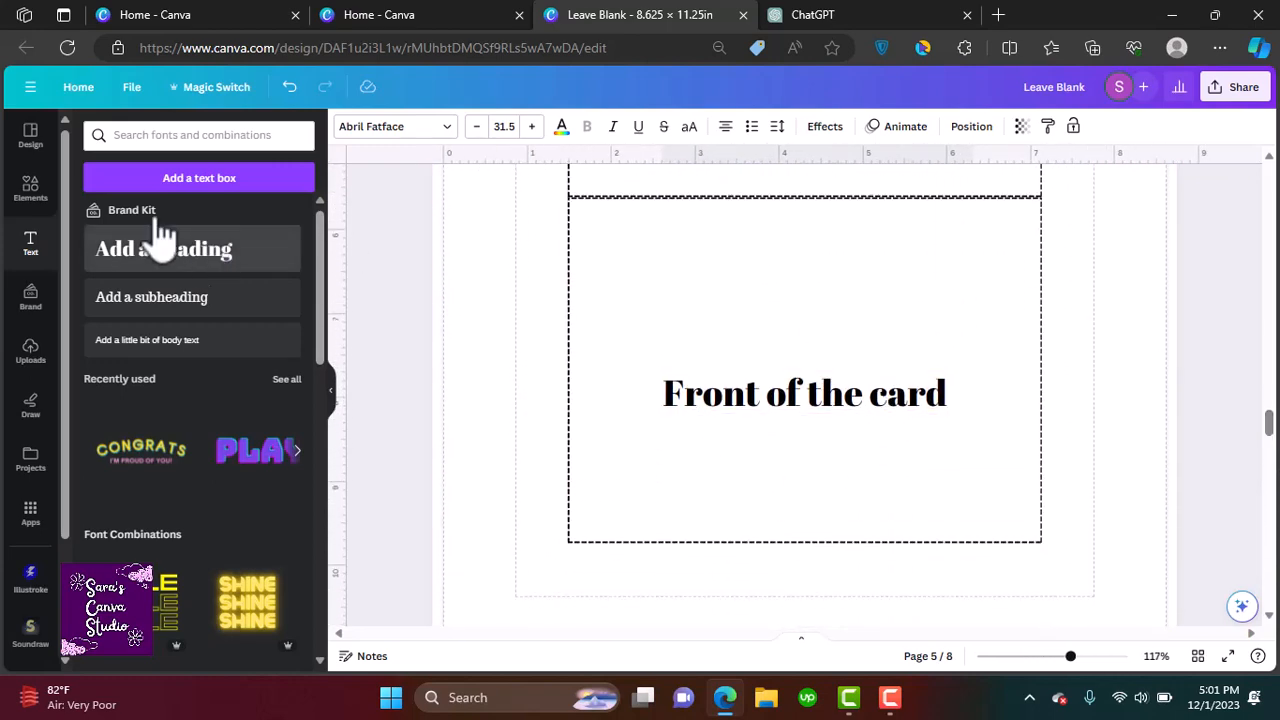
pyautogui.click(28, 145)
pyautogui.click(32, 190)
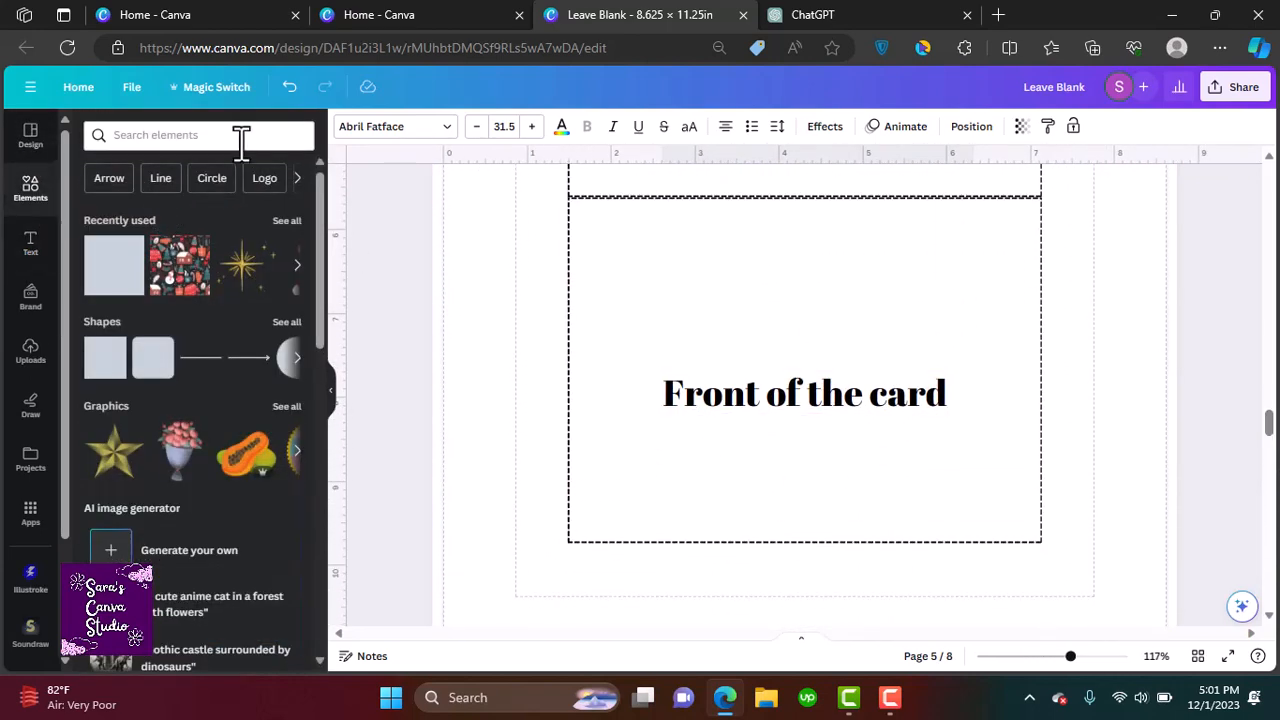
pyautogui.click(870, 14)
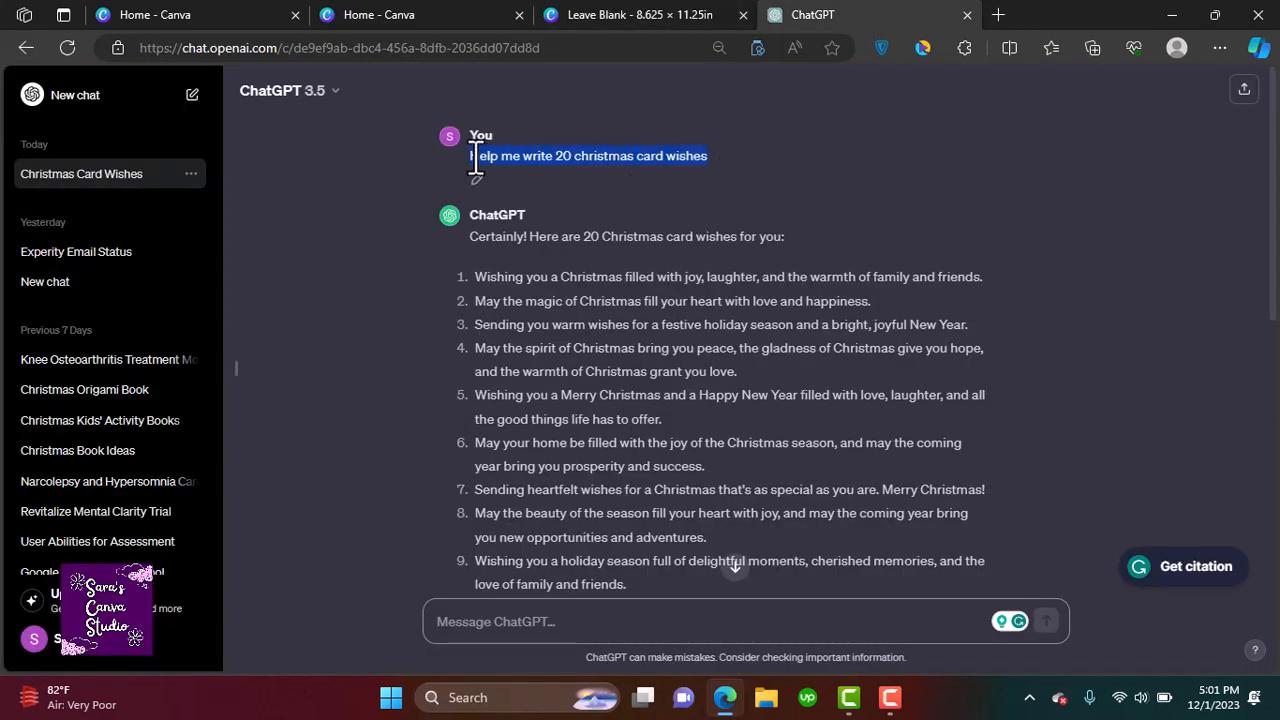
pyautogui.click(510, 289)
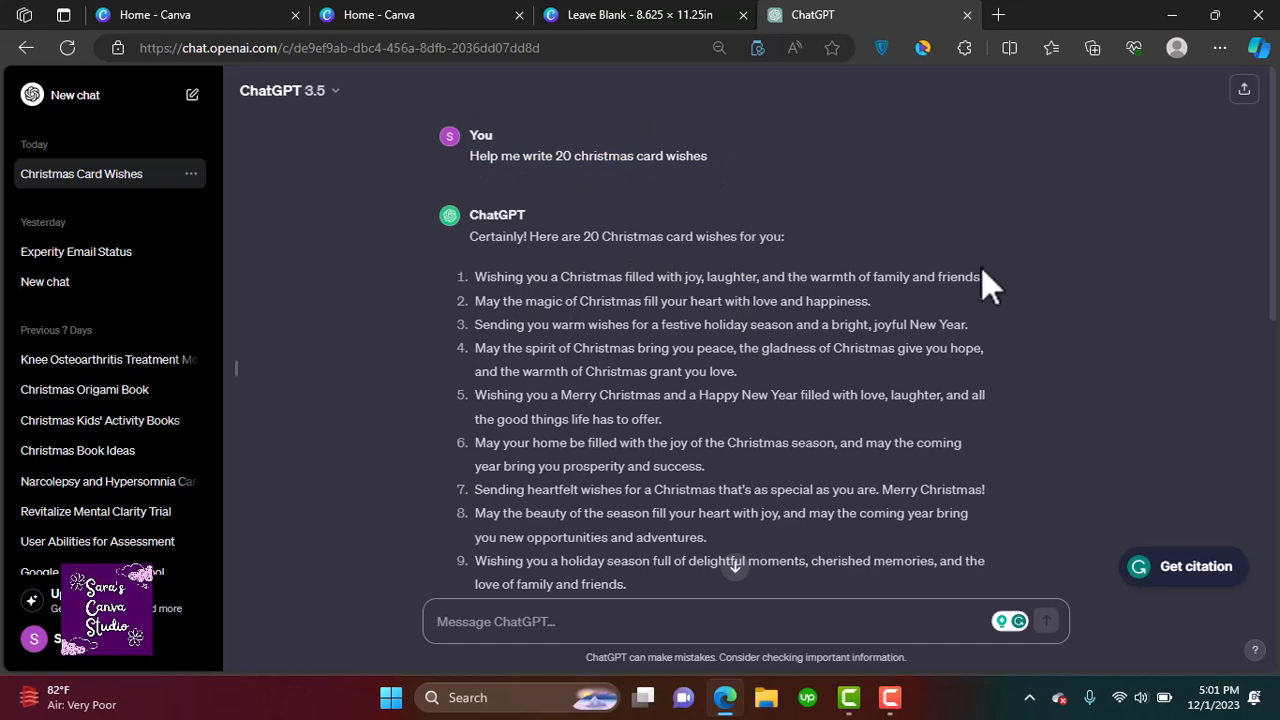
pyautogui.moveTo(903, 272); pyautogui.dragTo(691, 277)
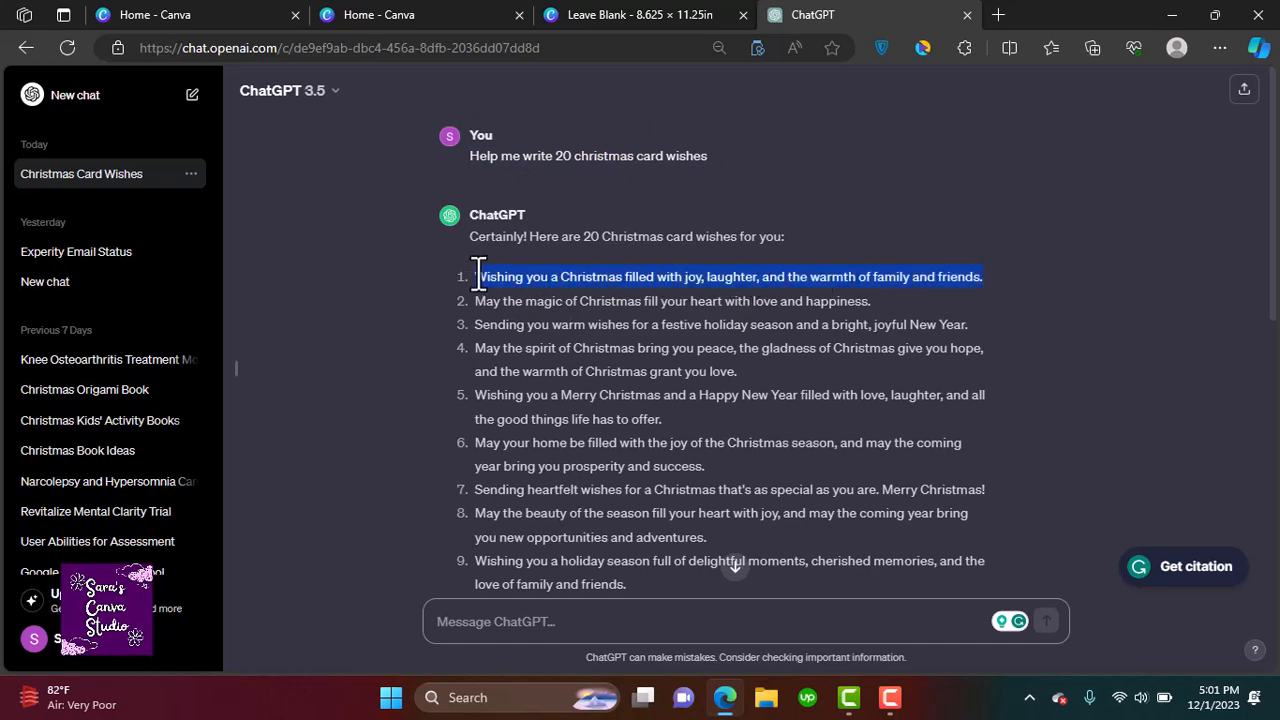
pyautogui.click(600, 14)
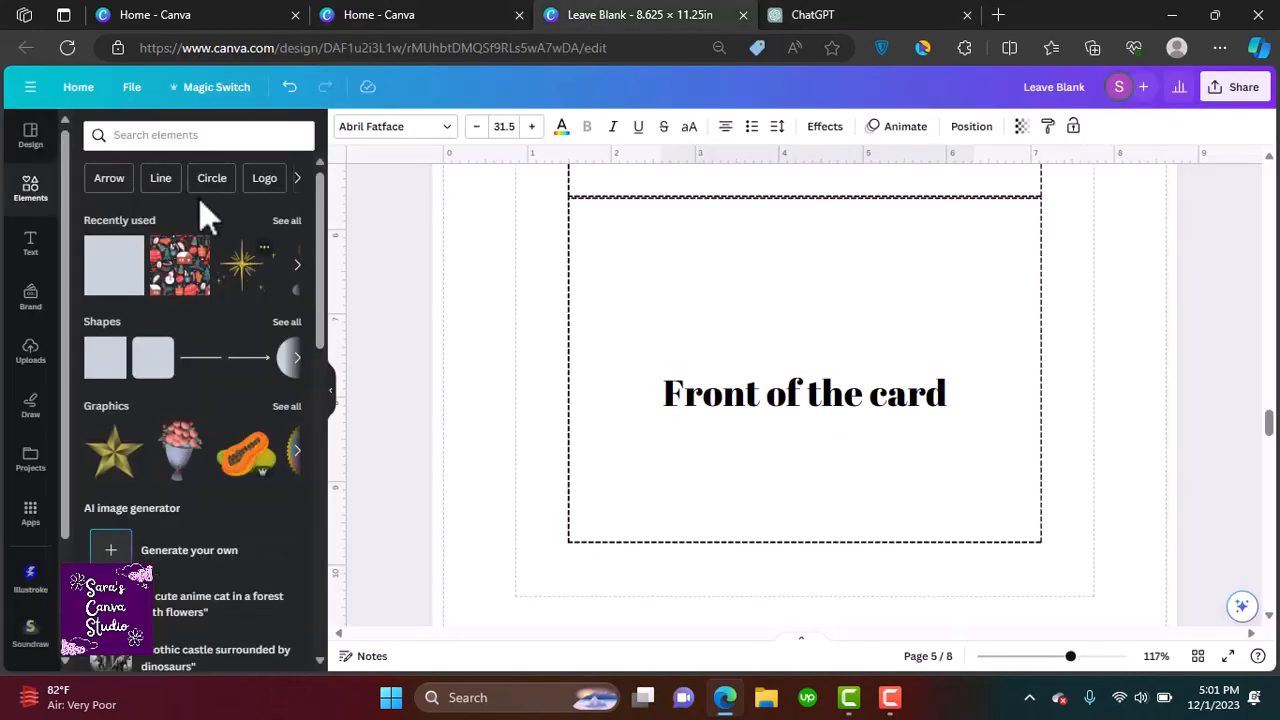
# Search the graphics elements for christmas town
pyautogui.click(182, 137)
pyautogui.write('chris')
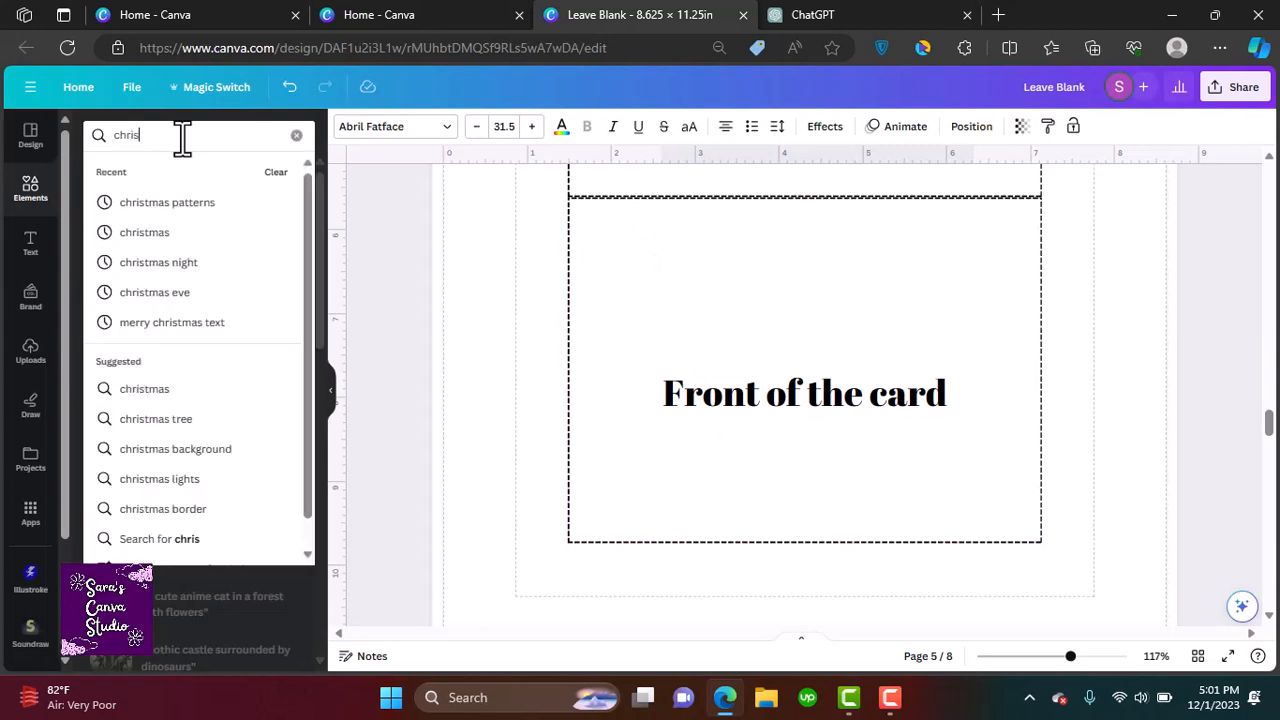
pyautogui.write('tmas town')
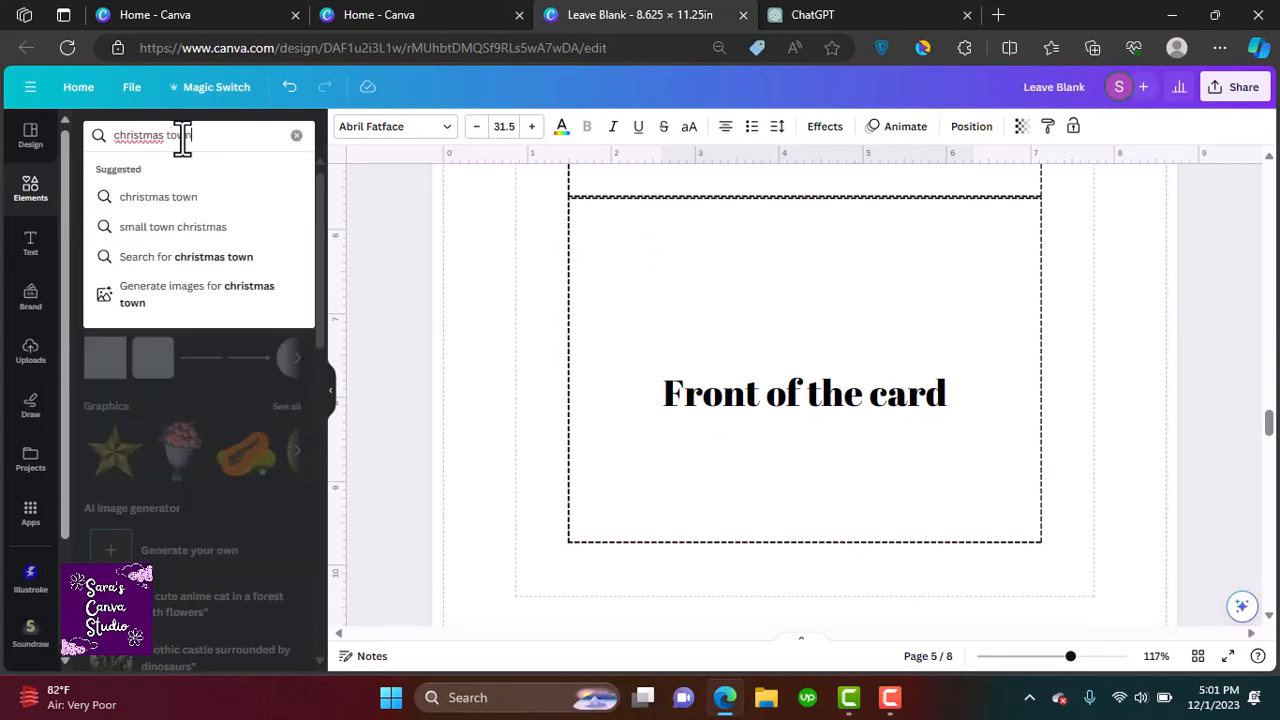
pyautogui.press('Return')
pyautogui.click(290, 258)
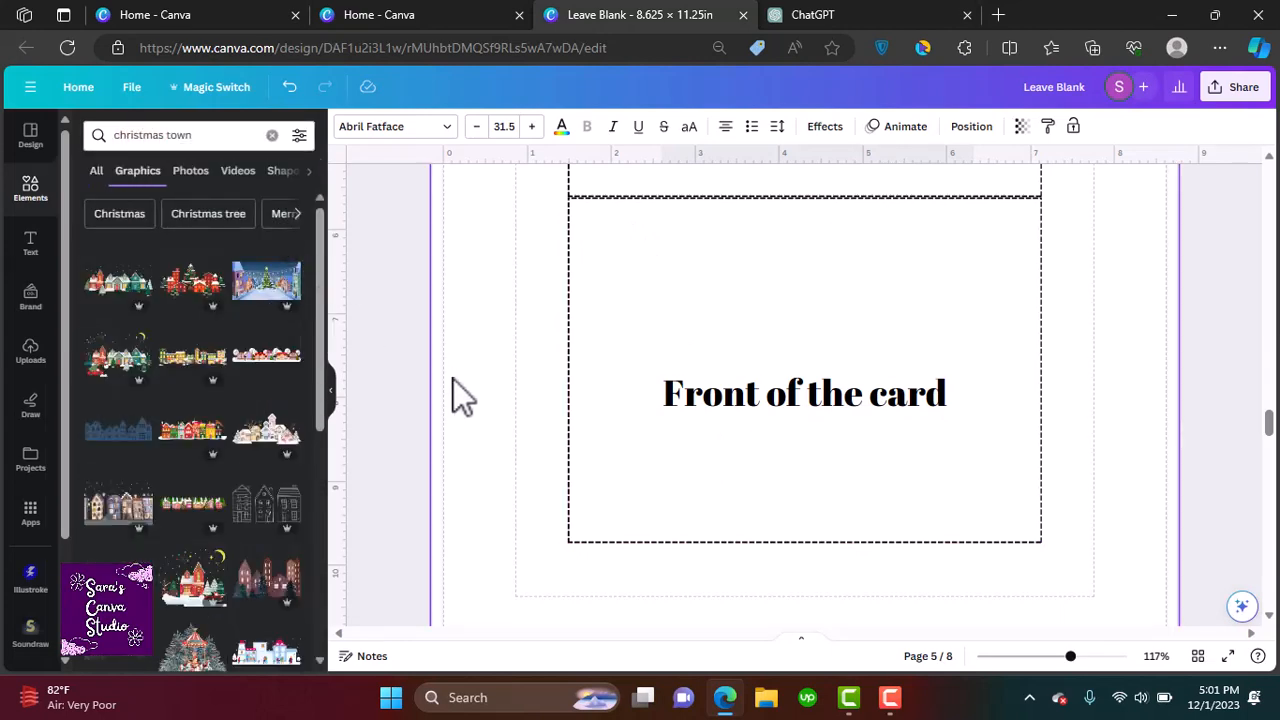
# Delete the Front of the card label and place a christmas town village graphic across the lower front panel
pyautogui.click(681, 390)
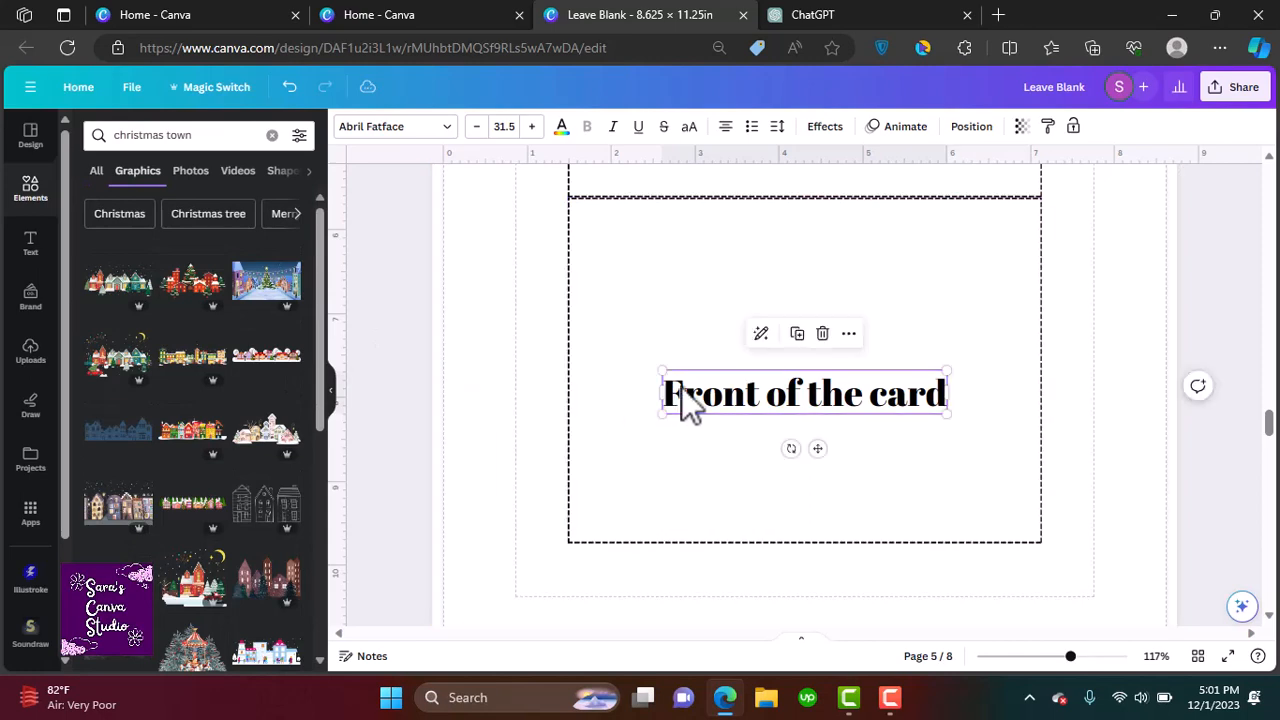
pyautogui.click(822, 334)
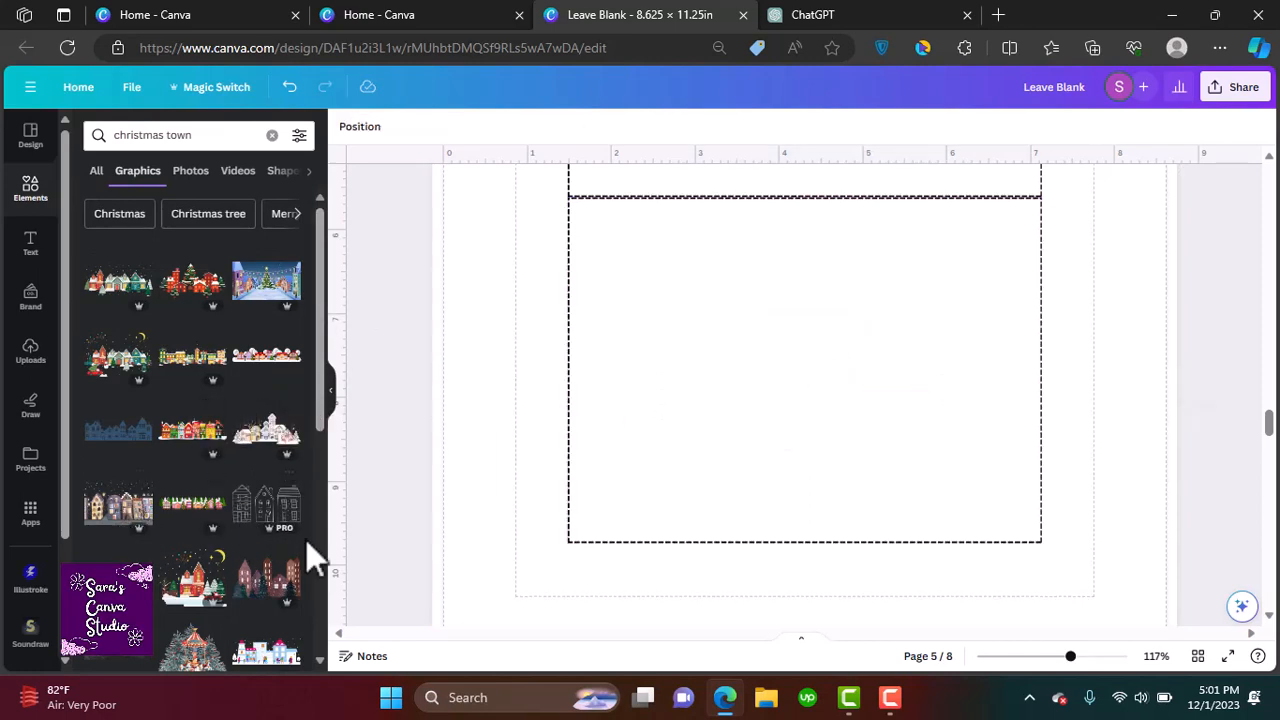
pyautogui.click(104, 300)
pyautogui.moveTo(679, 256); pyautogui.dragTo(722, 452)
pyautogui.moveTo(1130, 540); pyautogui.dragTo(1040, 500)
pyautogui.moveTo(933, 425); pyautogui.dragTo(934, 466)
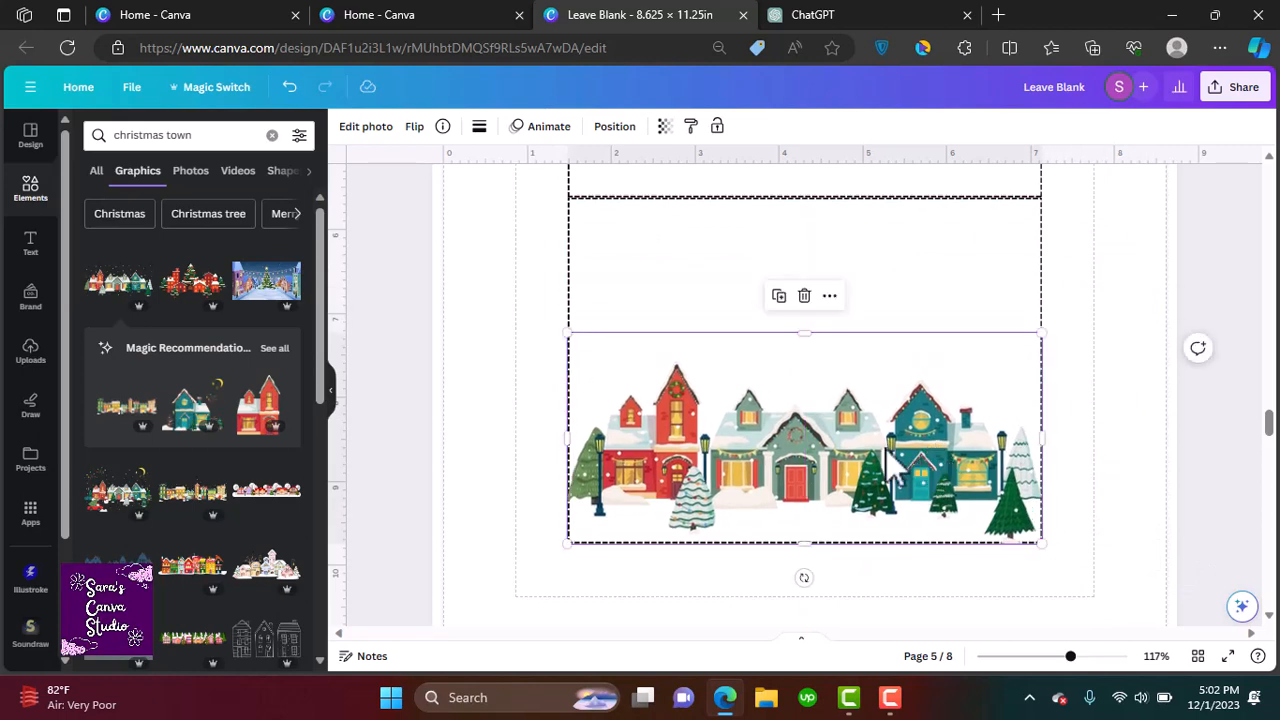
# Fill the front card panel with the dark navy colour #100D50
pyautogui.click(662, 266)
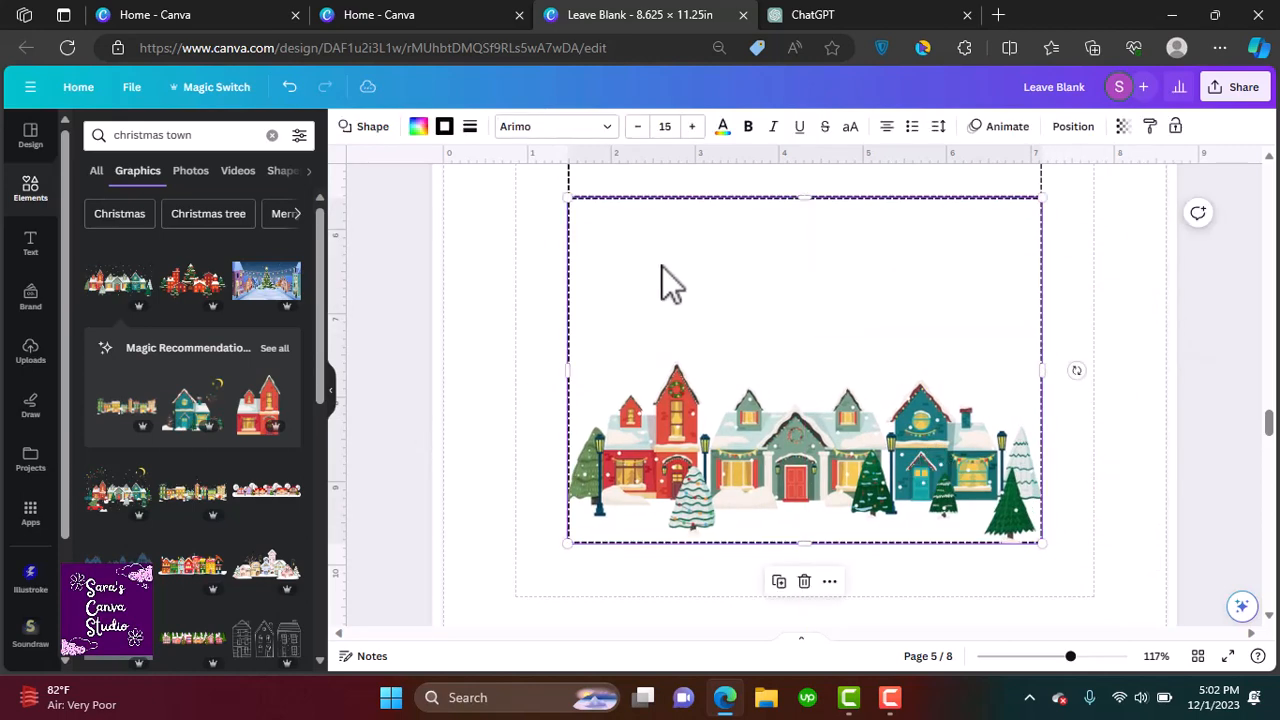
pyautogui.click(418, 128)
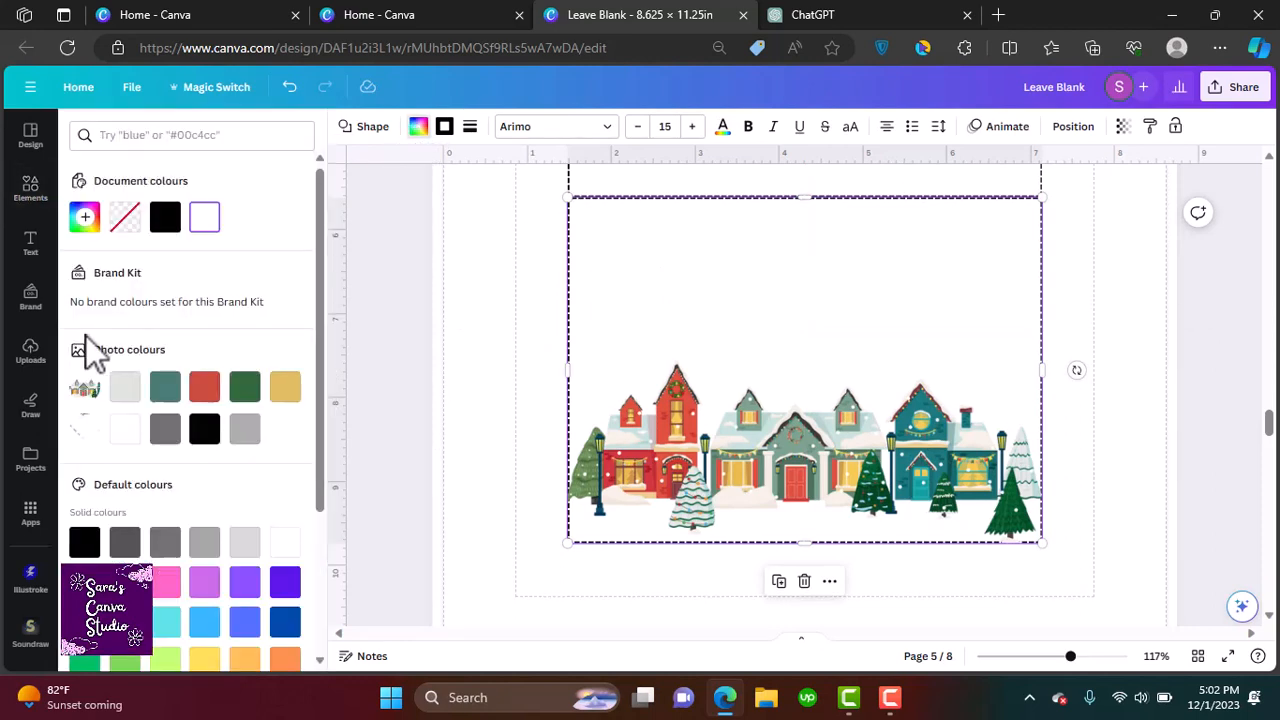
pyautogui.click(85, 217)
pyautogui.moveTo(166, 381); pyautogui.dragTo(223, 406)
pyautogui.moveTo(209, 360); pyautogui.dragTo(257, 344)
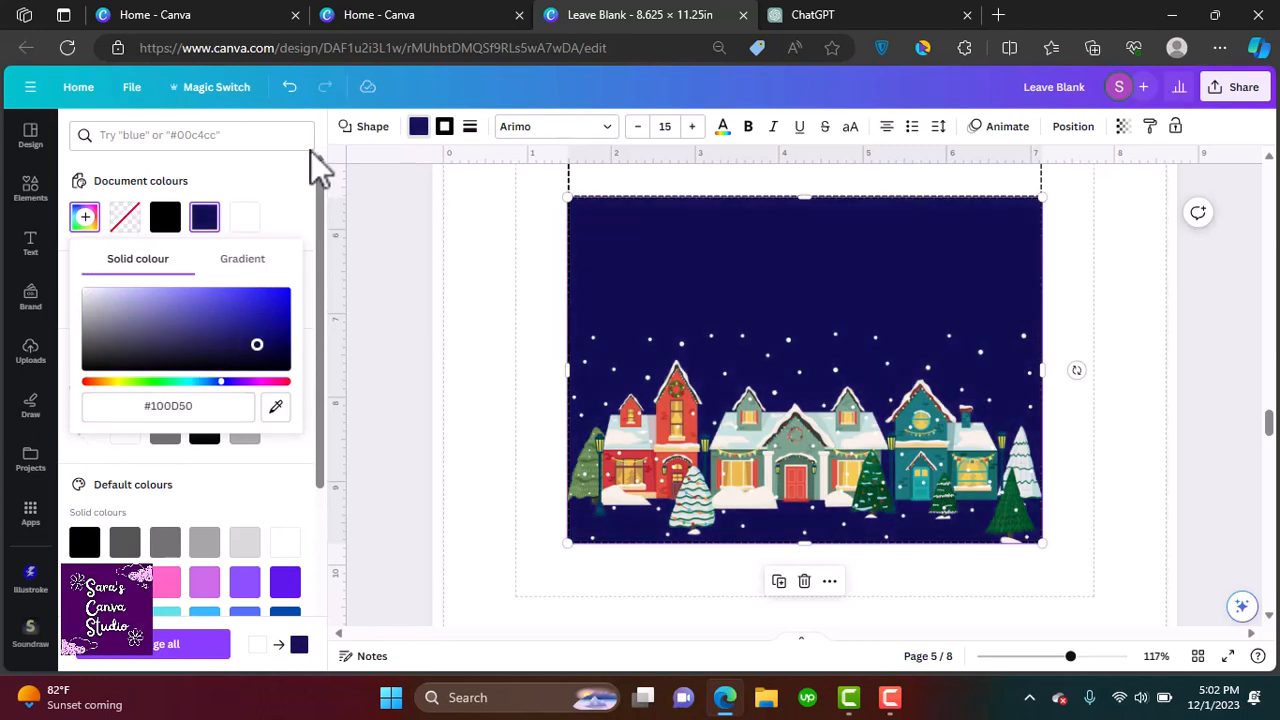
pyautogui.click(338, 145)
# Search for snowing graphics and add falling snowflakes across the sky of the front panel
pyautogui.click(30, 188)
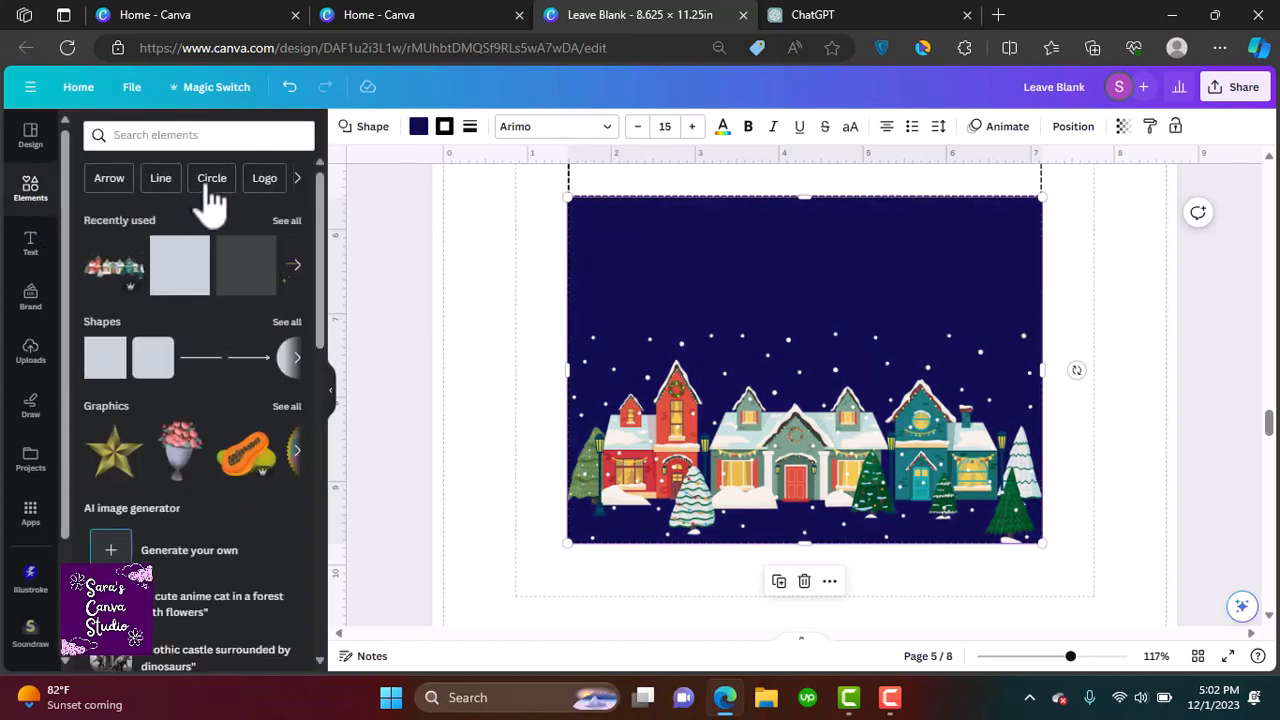
pyautogui.click(174, 137)
pyautogui.write('sn')
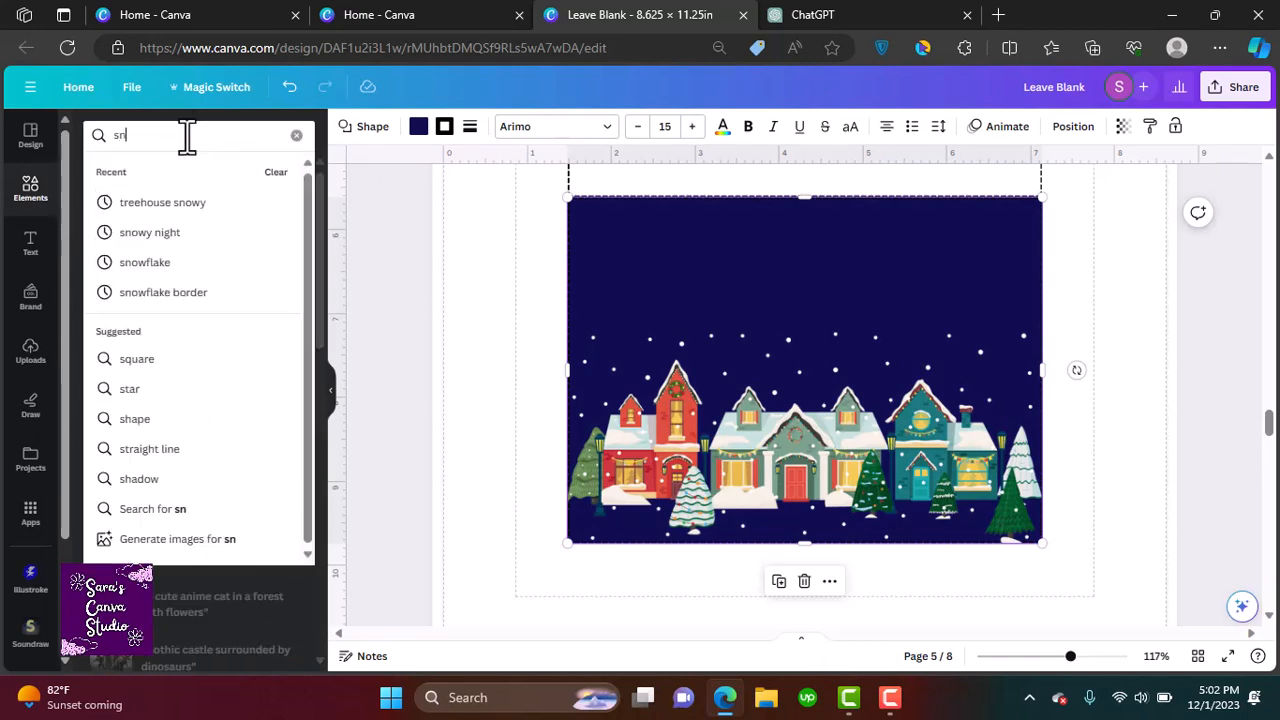
pyautogui.write('owing')
pyautogui.press('Return')
pyautogui.click(288, 260)
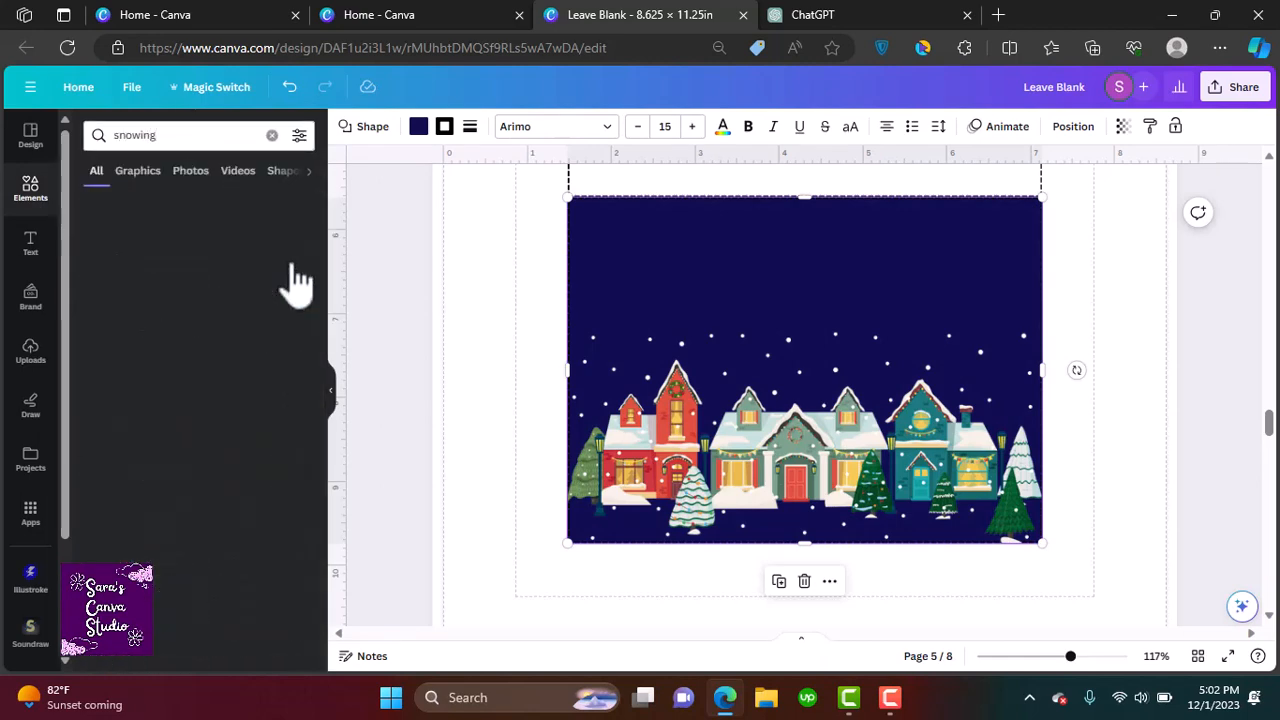
pyautogui.click(180, 300)
pyautogui.moveTo(800, 277); pyautogui.dragTo(712, 386)
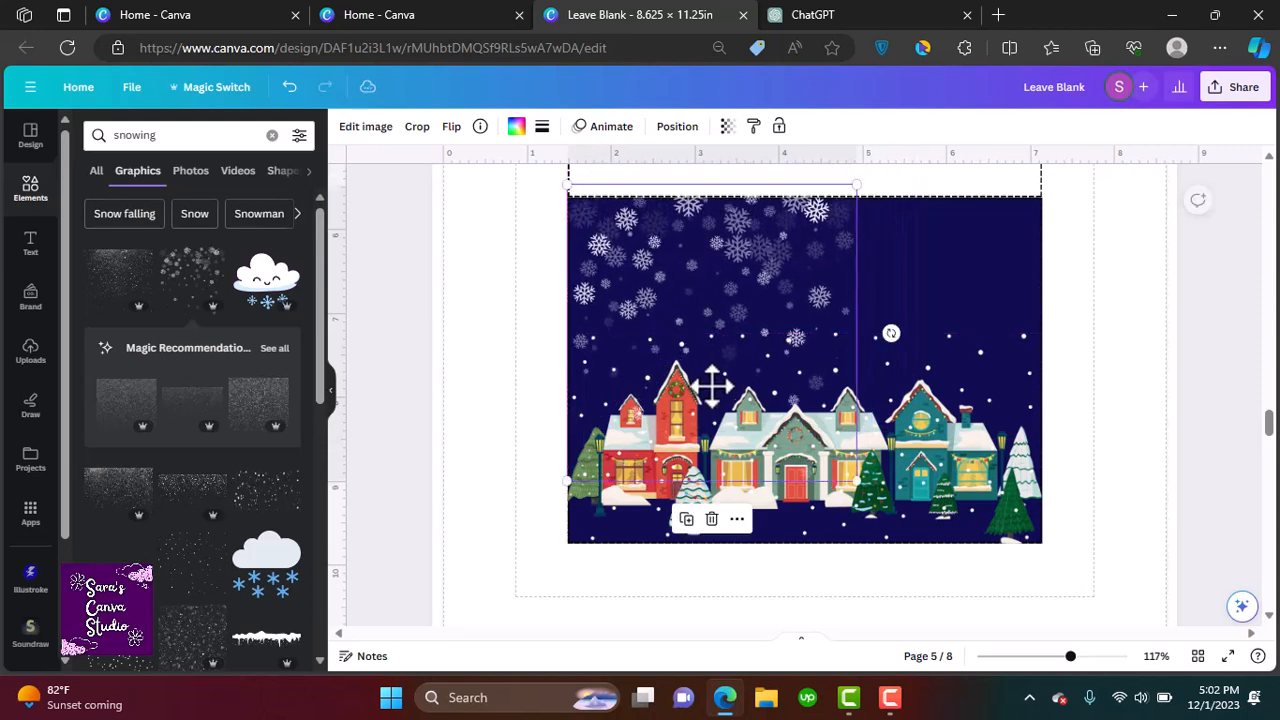
pyautogui.moveTo(712, 241); pyautogui.dragTo(985, 253)
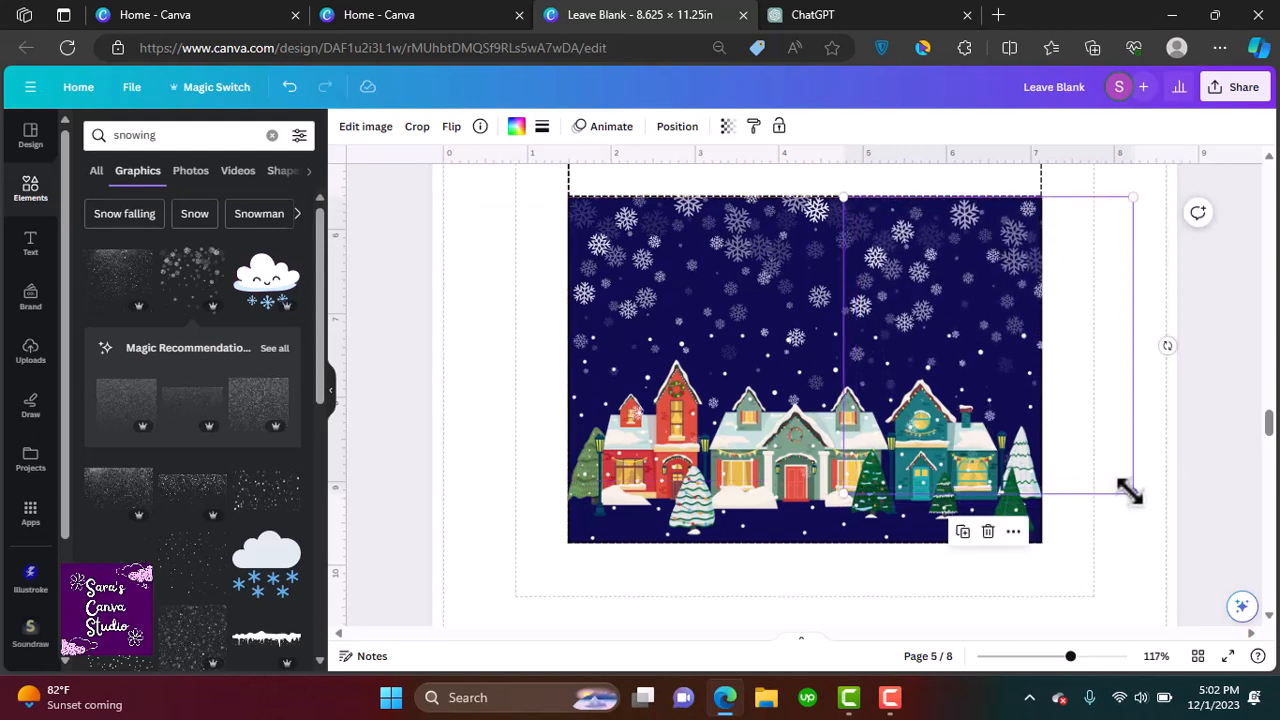
pyautogui.moveTo(1130, 492); pyautogui.dragTo(1003, 428)
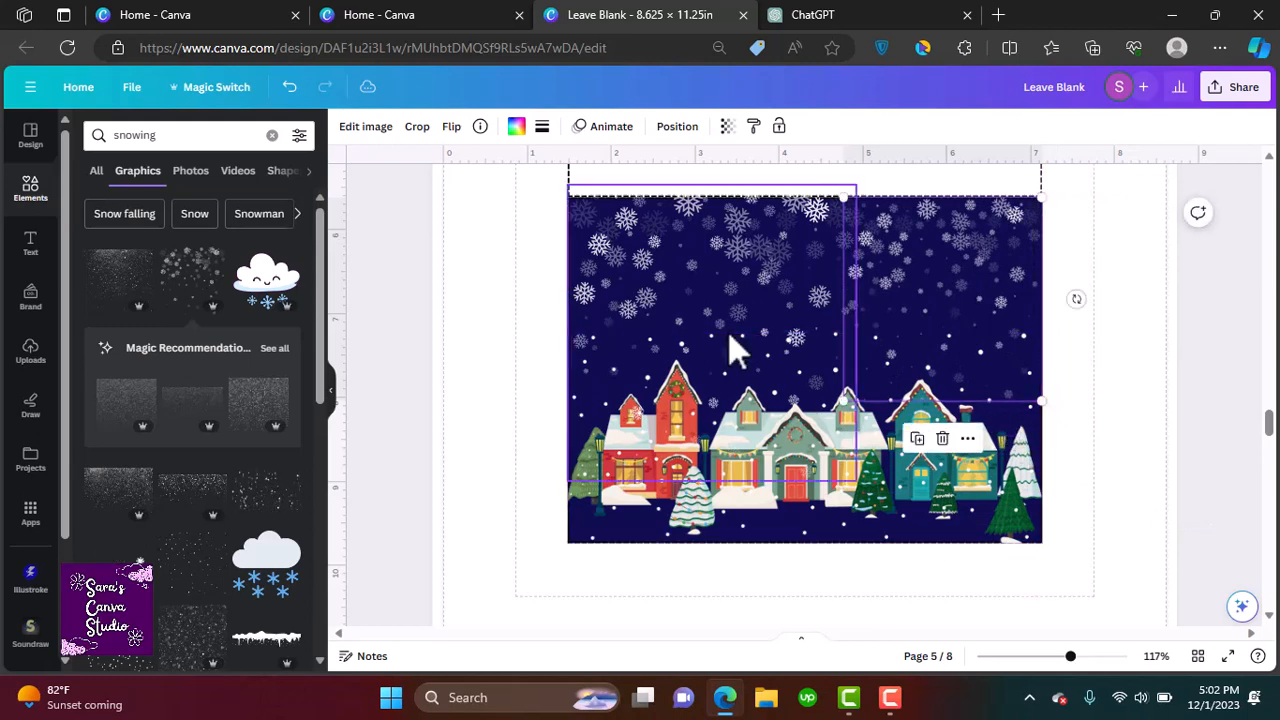
# Search for snow and place a snow drift graphic along the bottom of the front panel
pyautogui.click(163, 134)
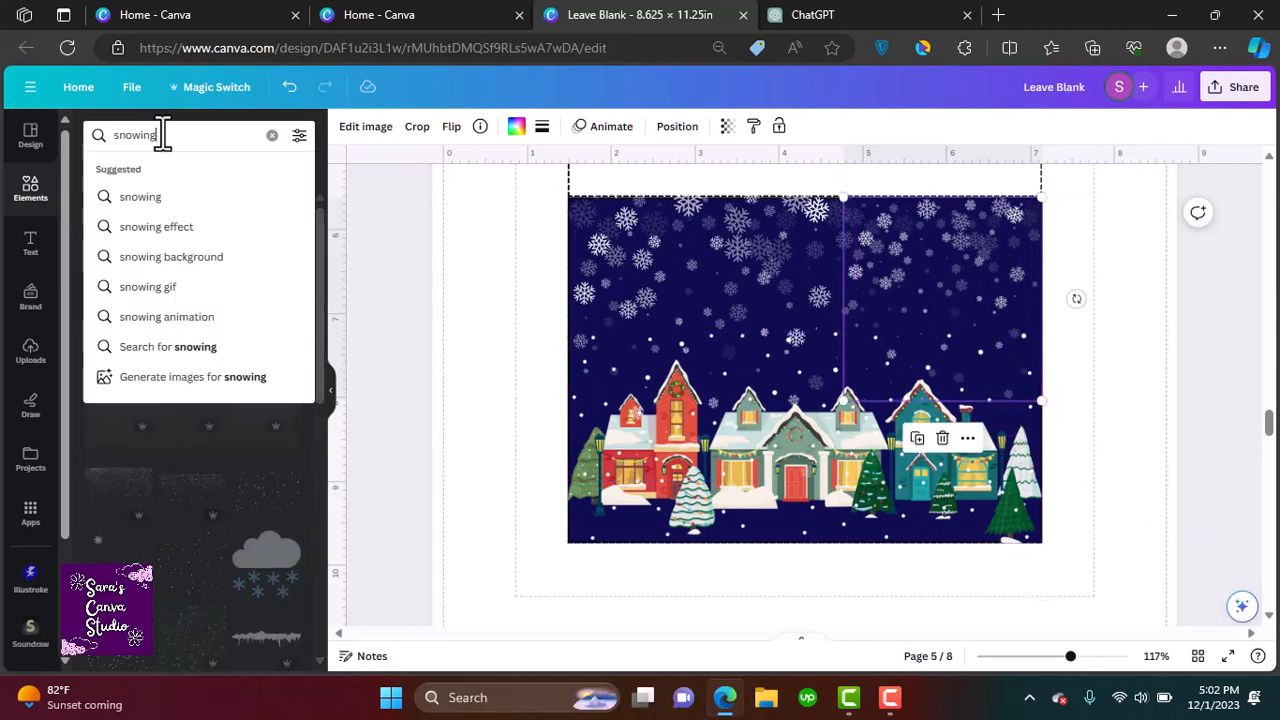
pyautogui.moveTo(163, 134); pyautogui.dragTo(146, 134)
pyautogui.press('BackSpace')
pyautogui.press('Return')
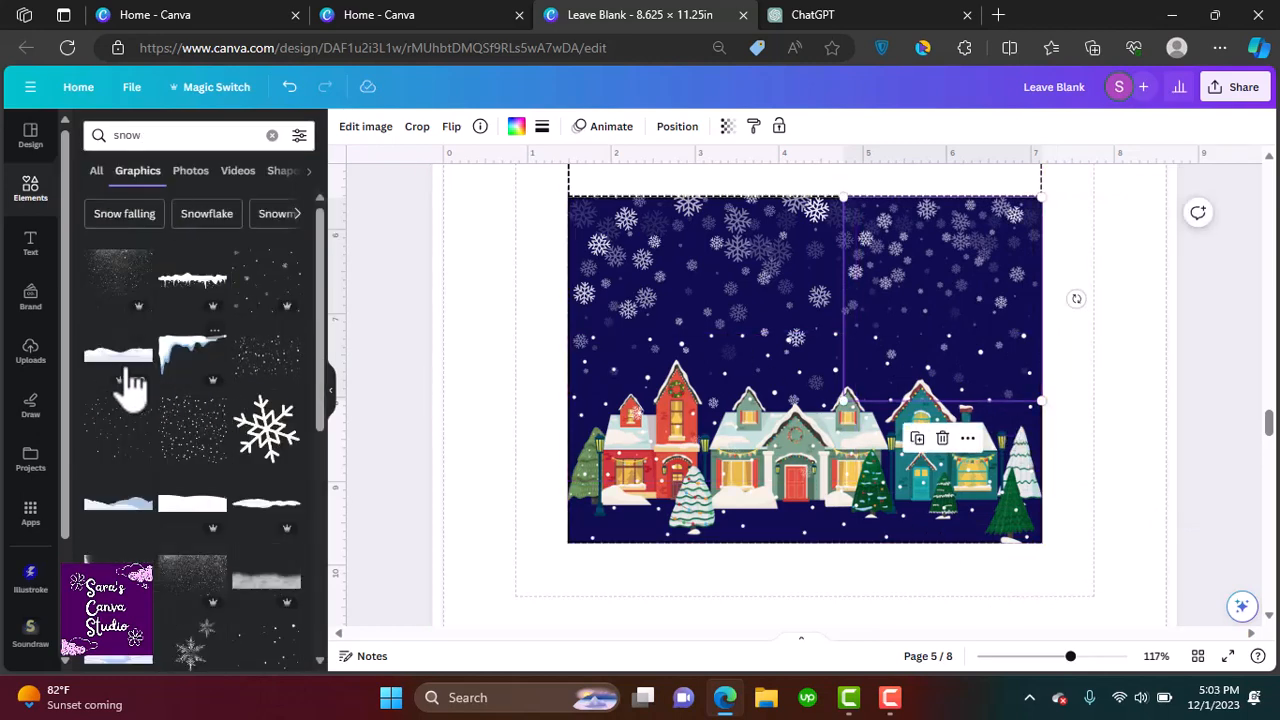
pyautogui.click(112, 356)
pyautogui.moveTo(648, 200); pyautogui.dragTo(666, 429)
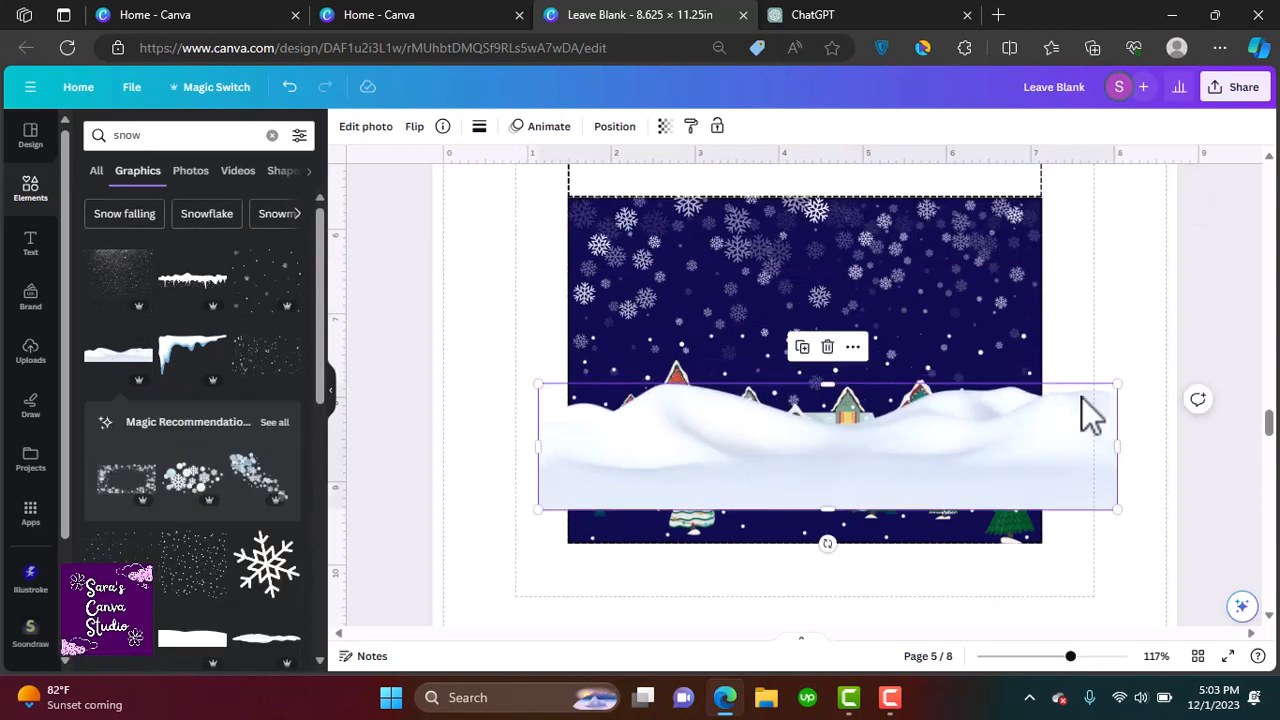
pyautogui.moveTo(1120, 390); pyautogui.dragTo(888, 492)
pyautogui.moveTo(750, 490); pyautogui.dragTo(773, 518)
pyautogui.moveTo(910, 508); pyautogui.dragTo(1042, 508)
pyautogui.moveTo(803, 468); pyautogui.dragTo(803, 454)
# Send the snow drift graphic to the back and undo that layer change
pyautogui.rightClick(820, 445)
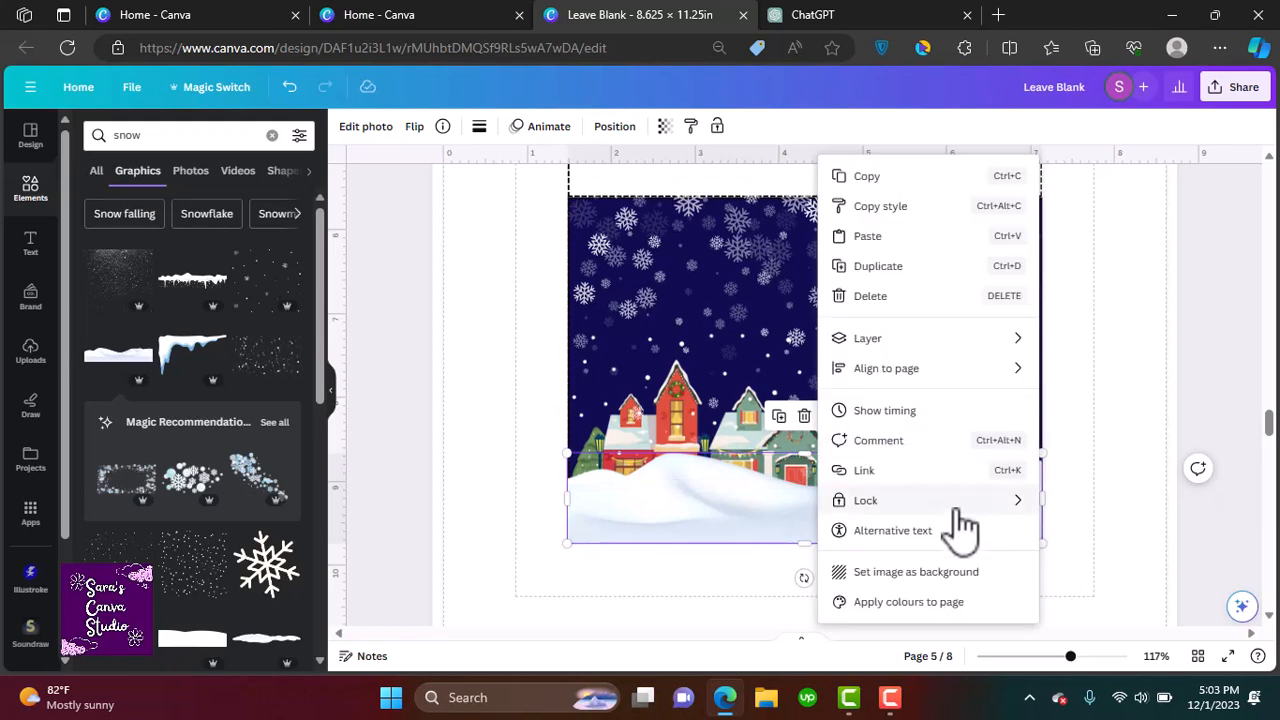
pyautogui.moveTo(905, 340)
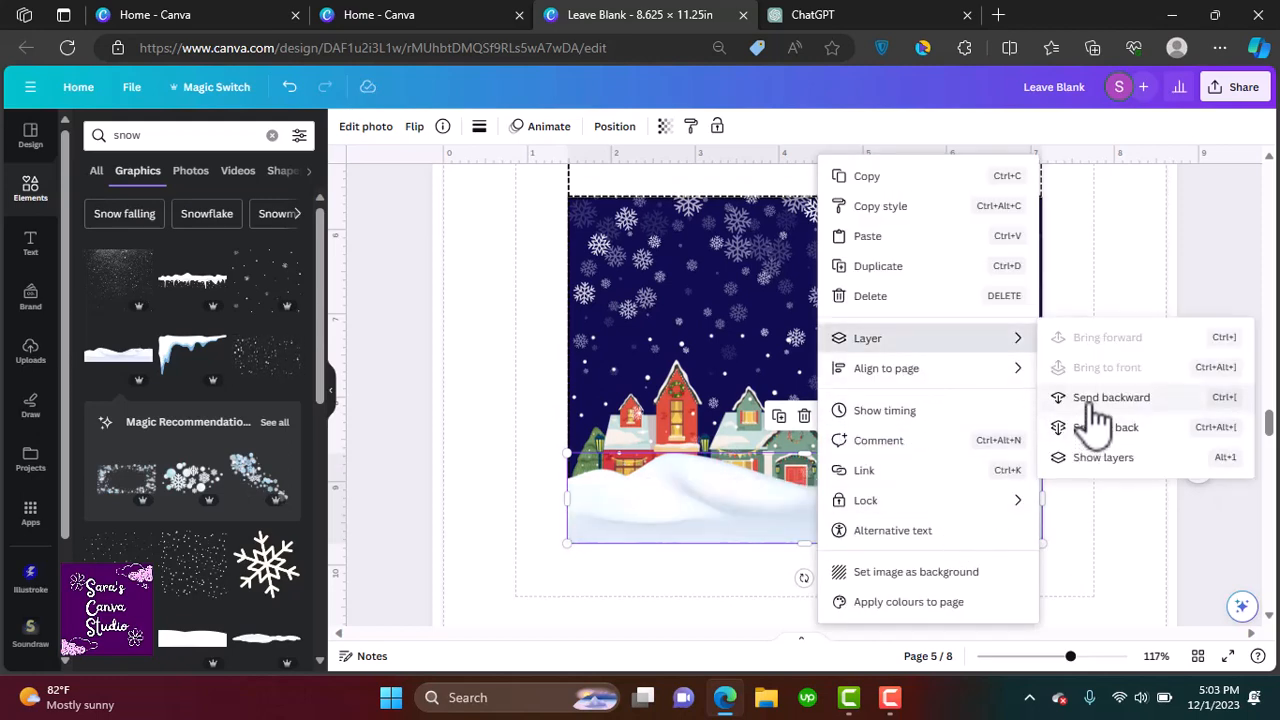
pyautogui.click(1100, 428)
pyautogui.hotkey('ctrl', 'z')
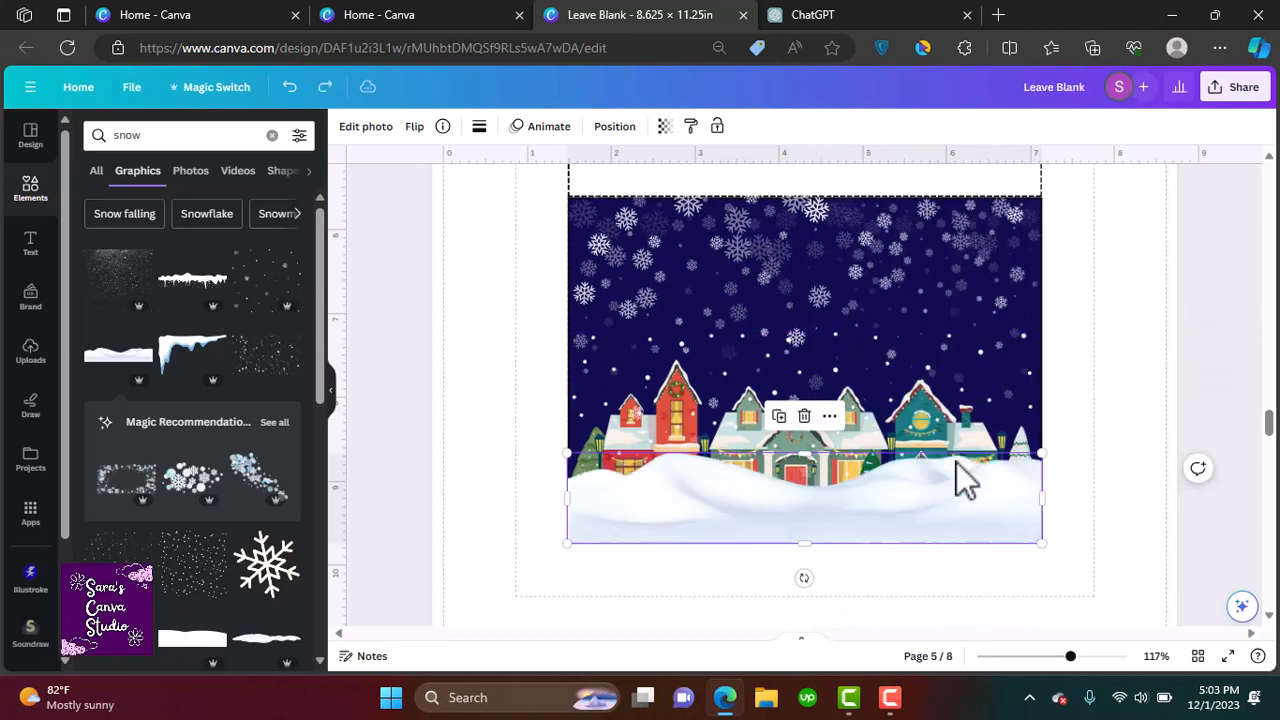
# Move the snow drift graphic one layer backward so it sits behind the village houses
pyautogui.rightClick(937, 512)
pyautogui.moveTo(997, 385)
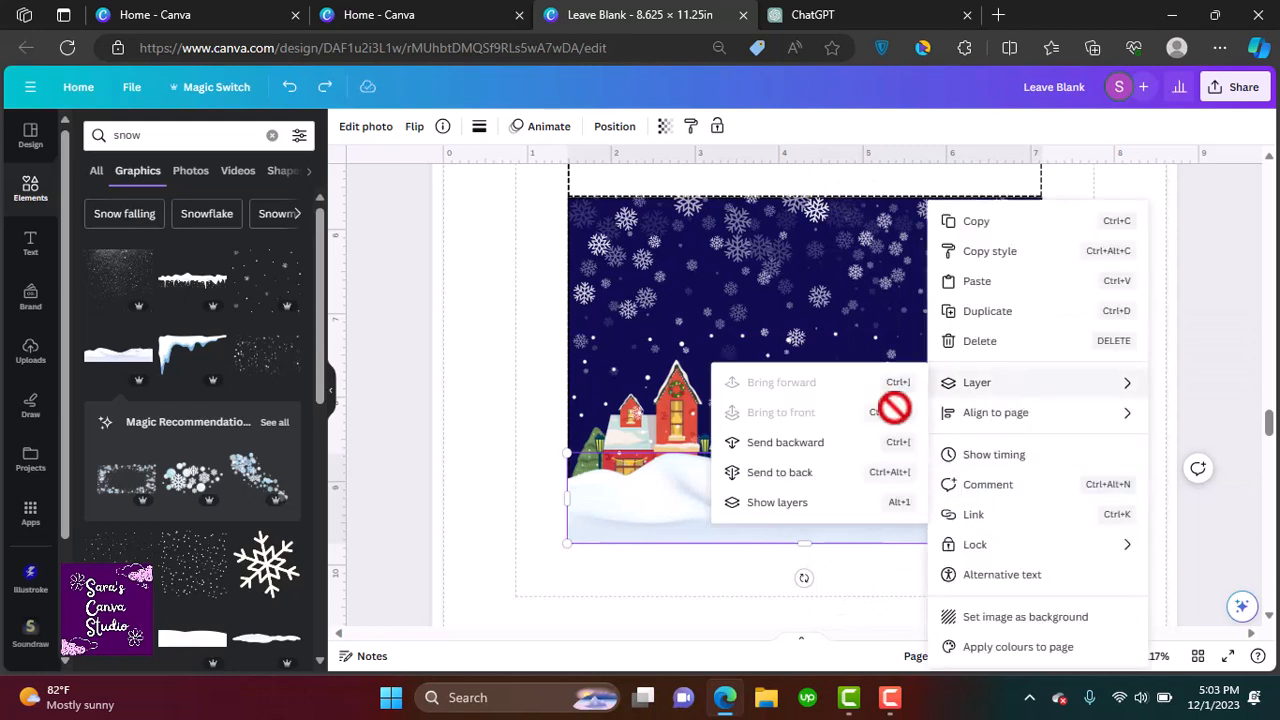
pyautogui.click(805, 470)
pyautogui.rightClick(862, 518)
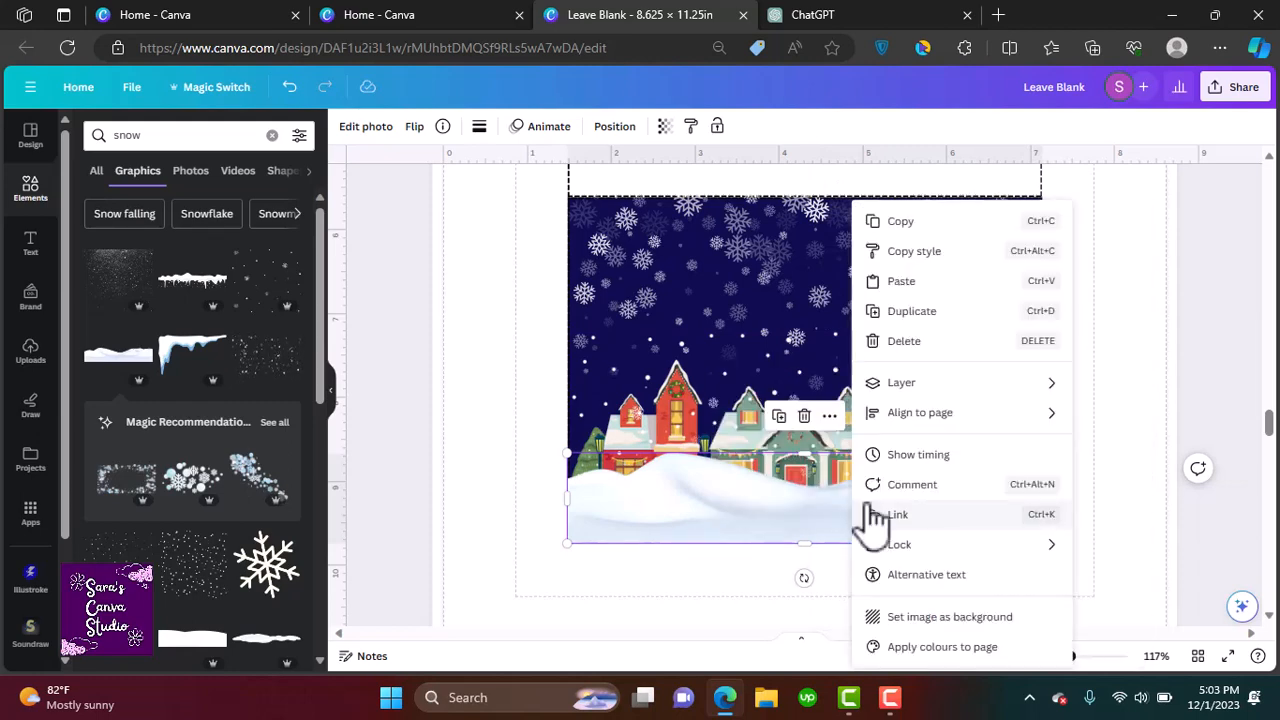
pyautogui.moveTo(894, 388)
pyautogui.click(723, 443)
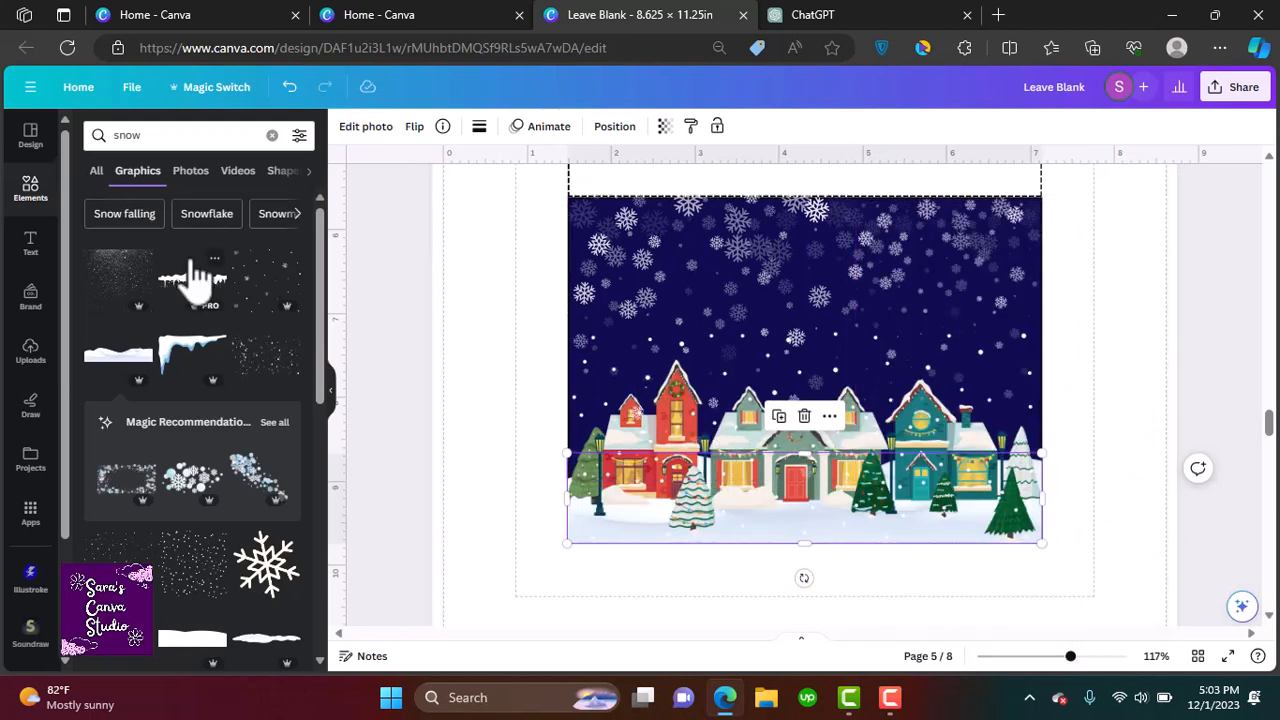
# Search for merry christmas graphics and place the white Merry Christmas lettering in the sky of the front panel
pyautogui.click(272, 135)
pyautogui.write('merry christmas')
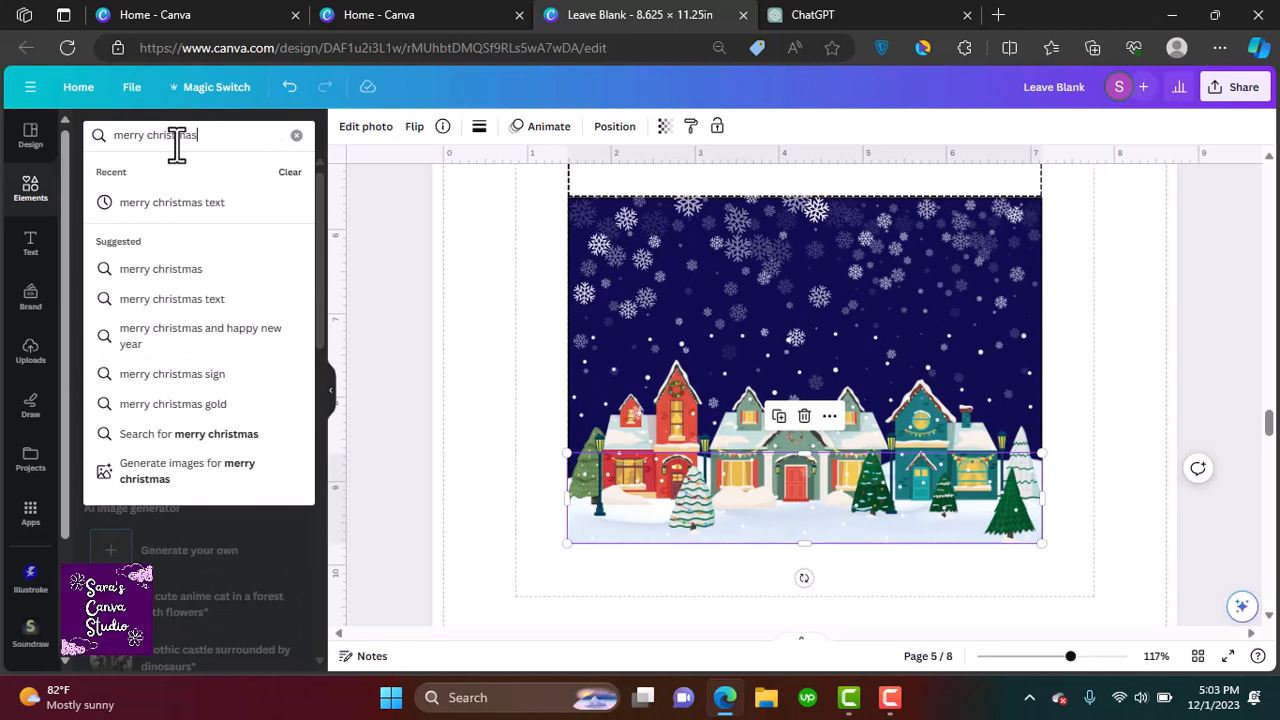
pyautogui.press('Return')
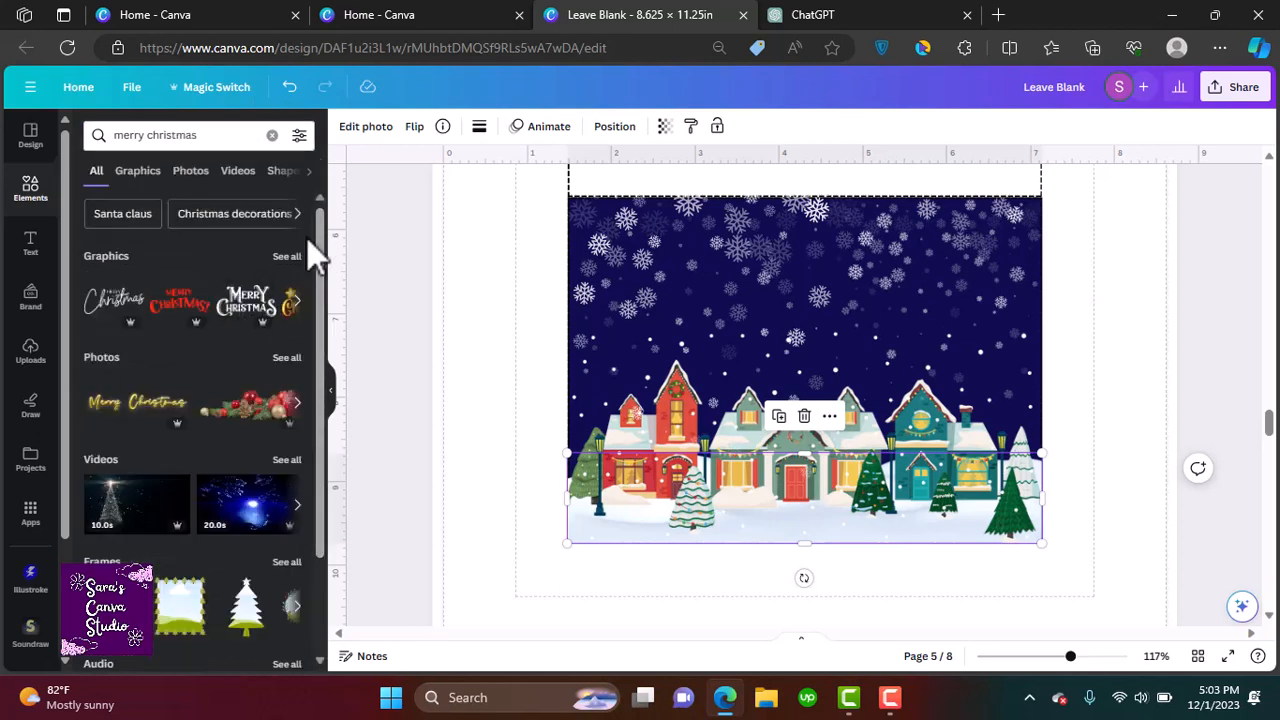
pyautogui.click(245, 296)
pyautogui.moveTo(778, 250); pyautogui.dragTo(757, 312)
# Delete the 'Back of the card' placeholder text from the back panel
pyautogui.scroll(2, 1265, 480)
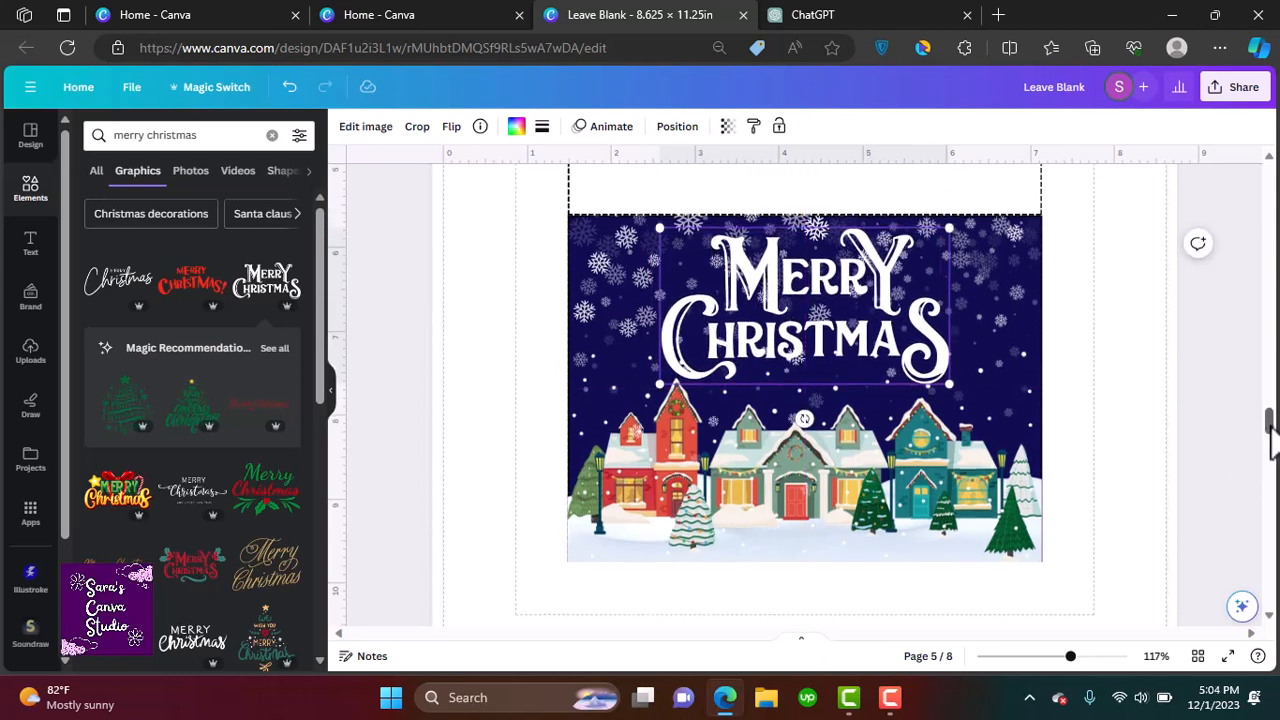
pyautogui.scroll(2, 1270, 430)
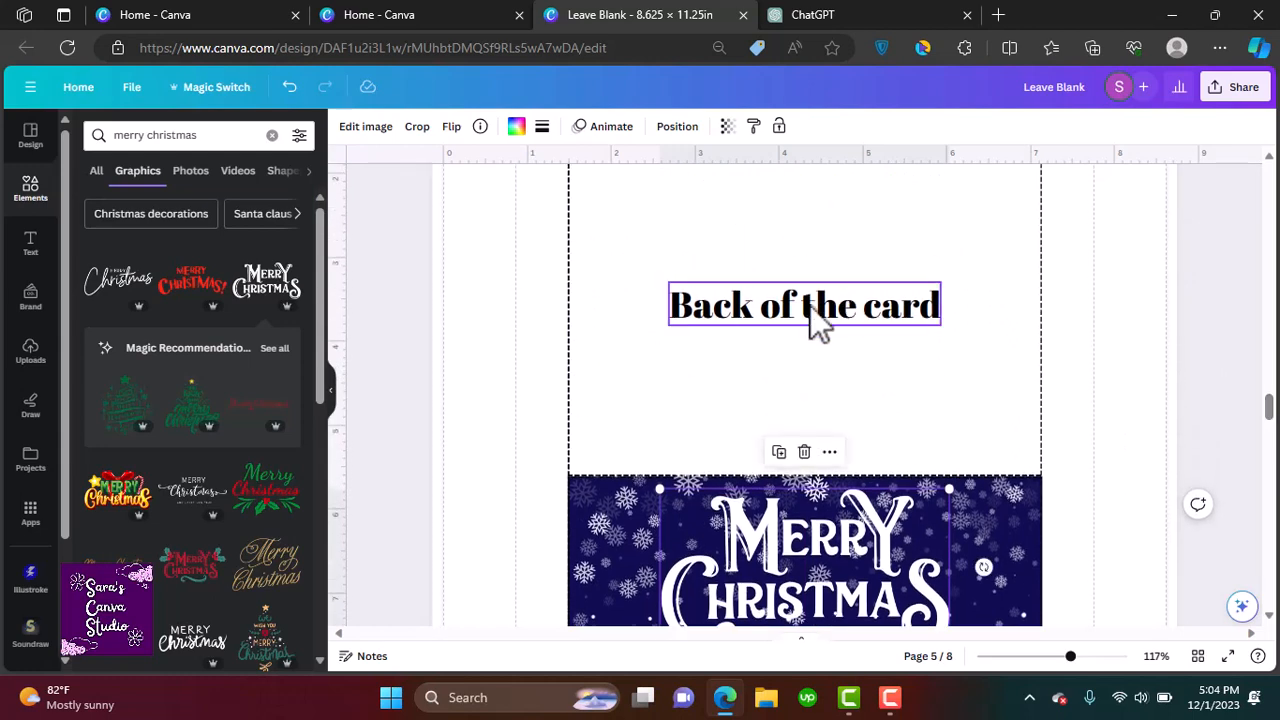
pyautogui.scroll(1, 1270, 405)
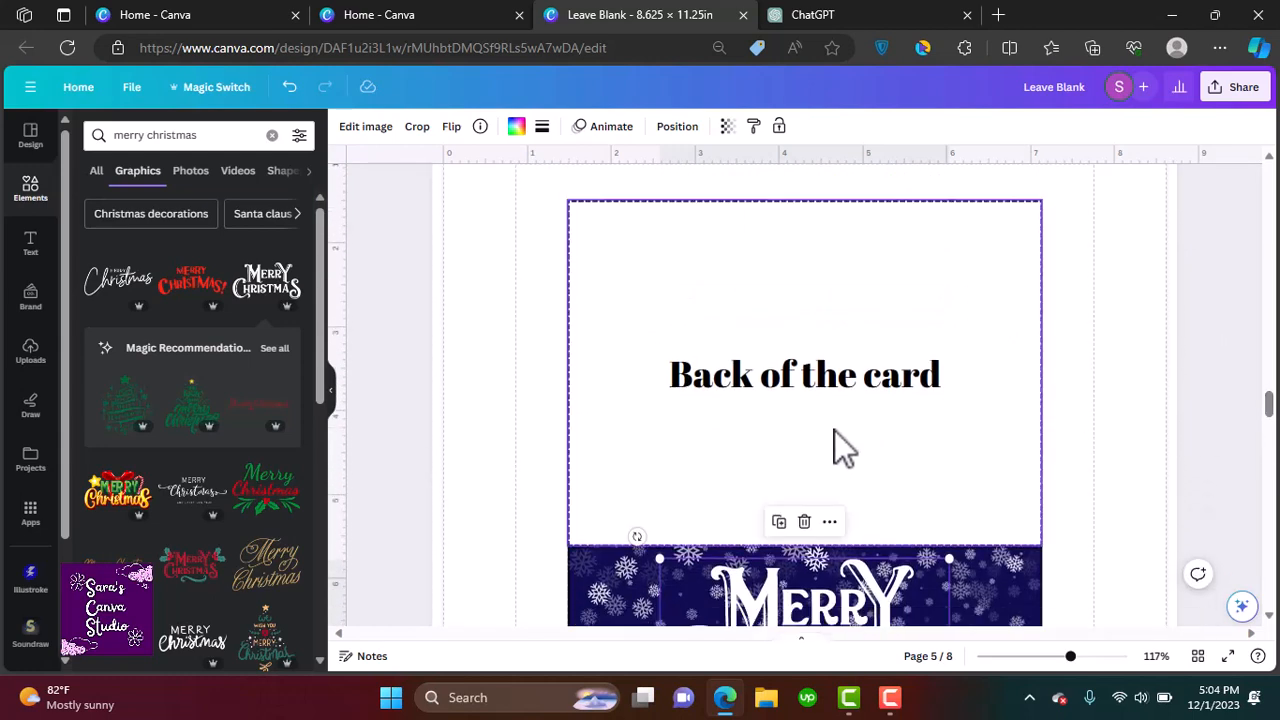
pyautogui.click(803, 392)
pyautogui.click(802, 380)
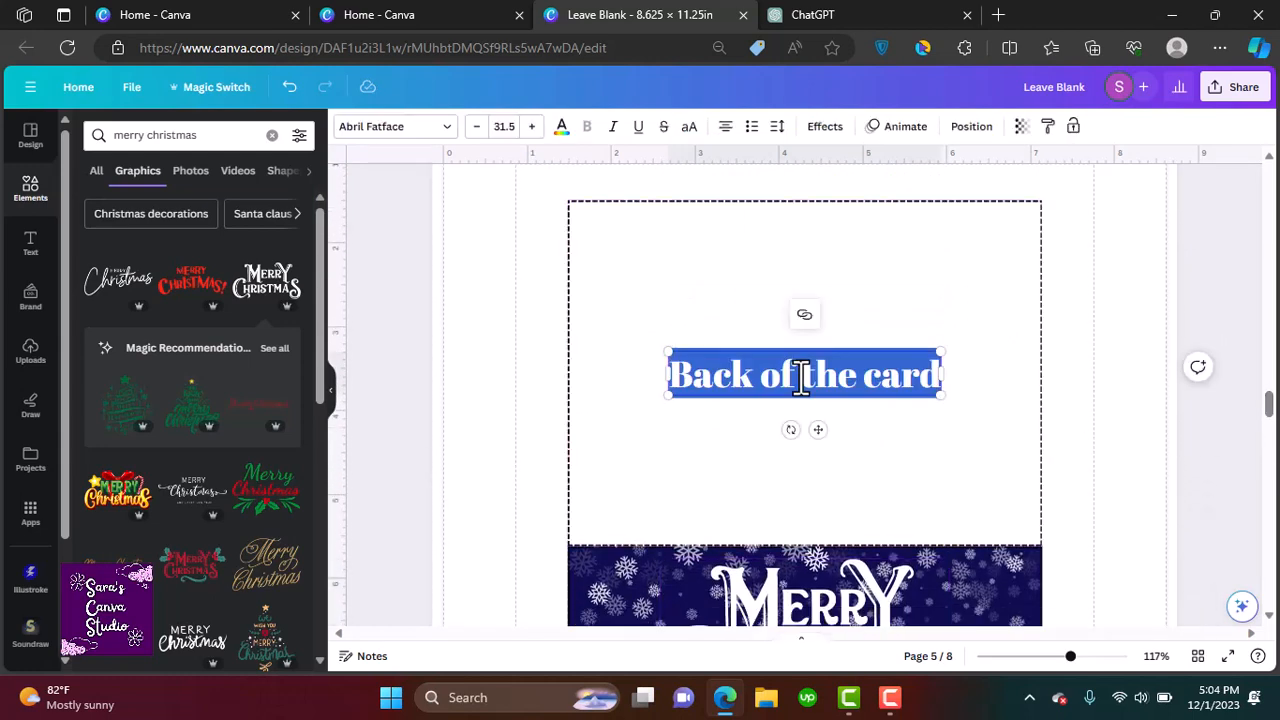
pyautogui.press('BackSpace')
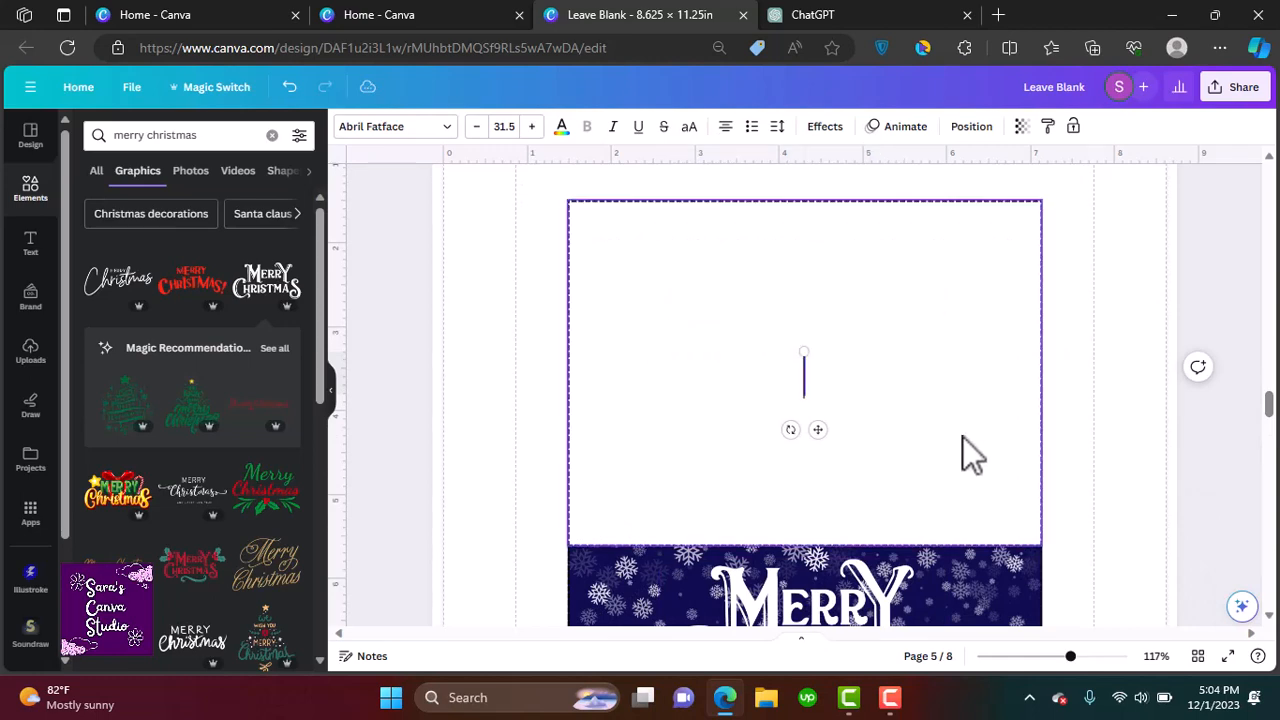
pyautogui.click(1090, 440)
# Rewrite the inside panel's label as 'The text here will be upside down because when you fold the card, it'll align with the back and front of the card'
pyautogui.moveTo(1272, 413); pyautogui.dragTo(1276, 462)
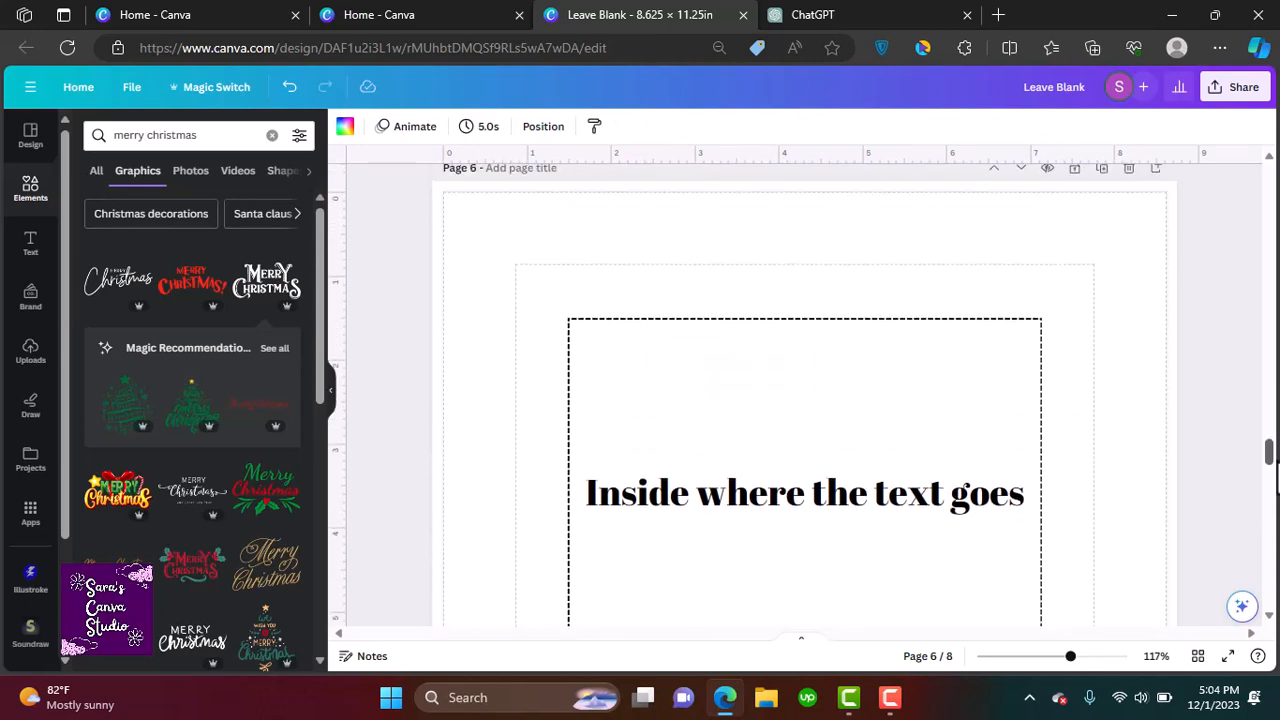
pyautogui.scroll(-4, 924, 478)
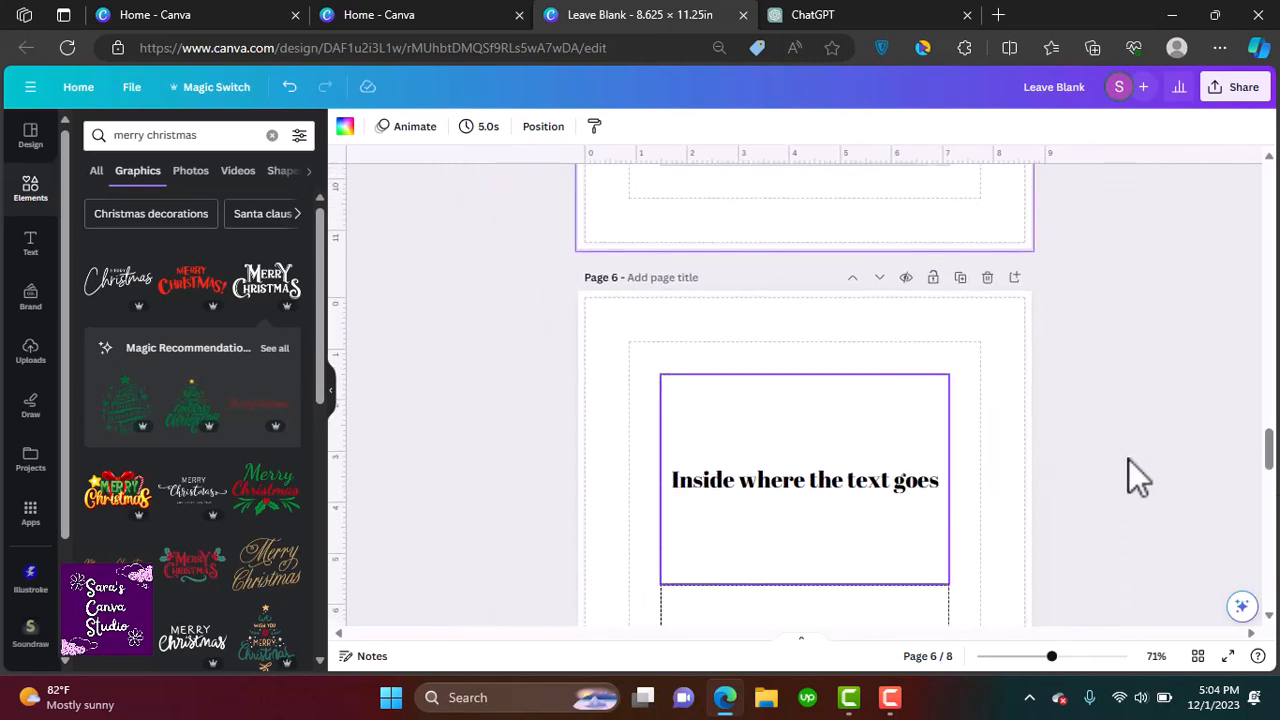
pyautogui.doubleClick(822, 310)
pyautogui.write('Th')
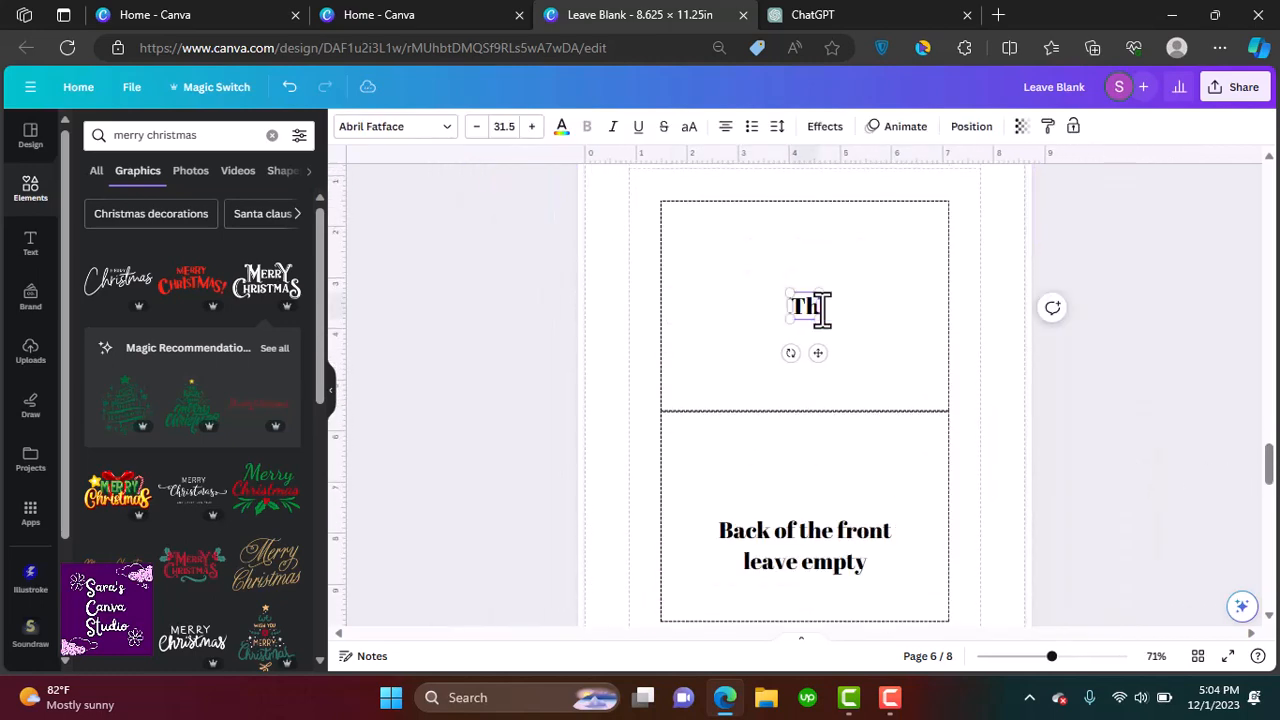
pyautogui.write('e text here w')
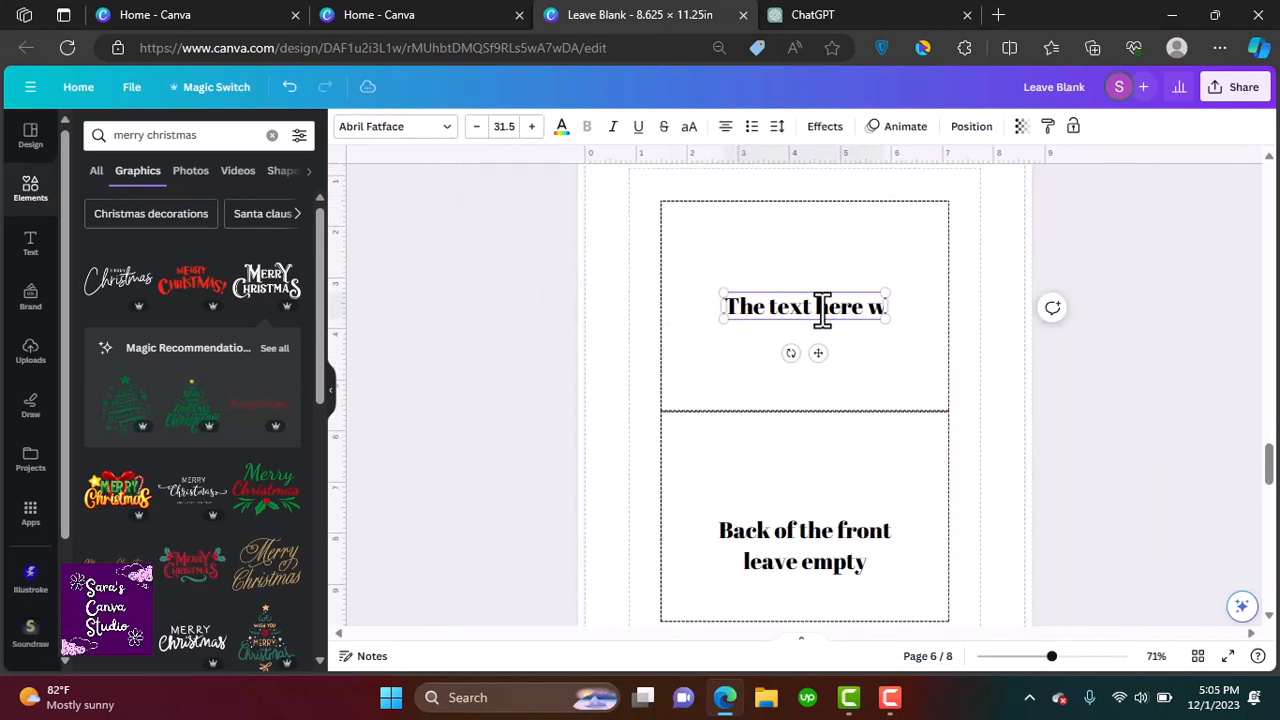
pyautogui.write('ill be upside down')
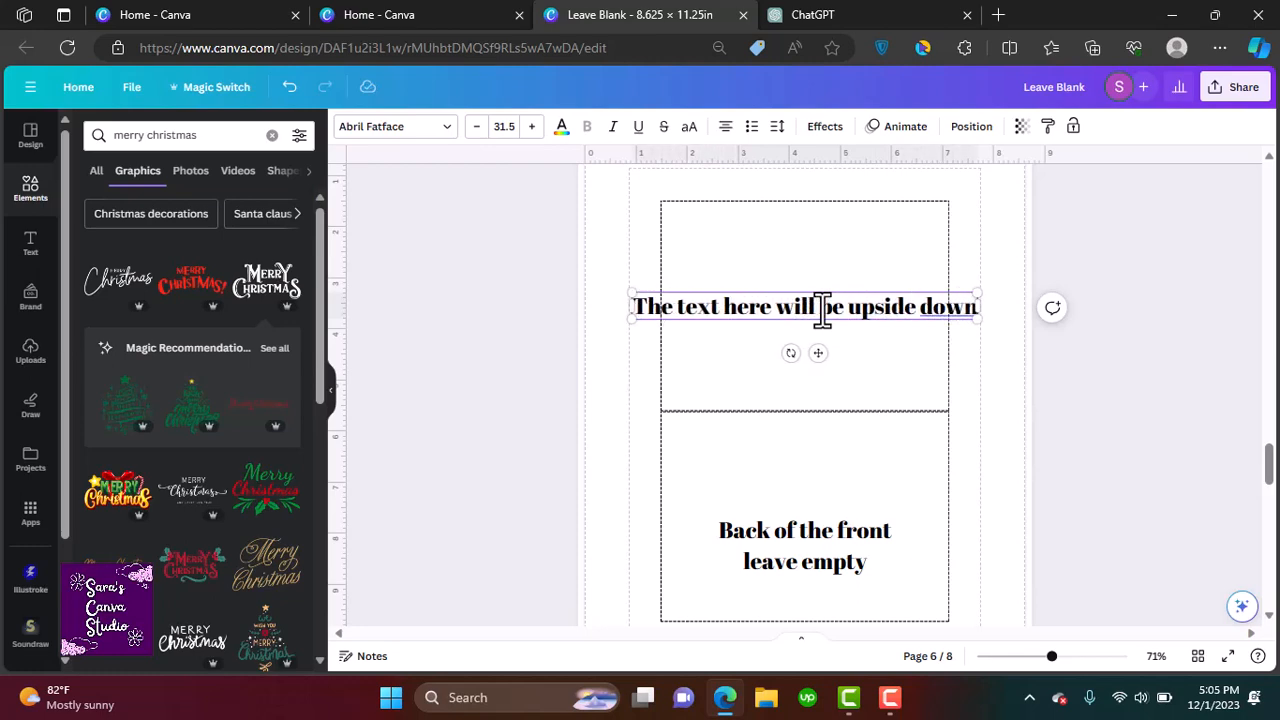
pyautogui.press('Return')
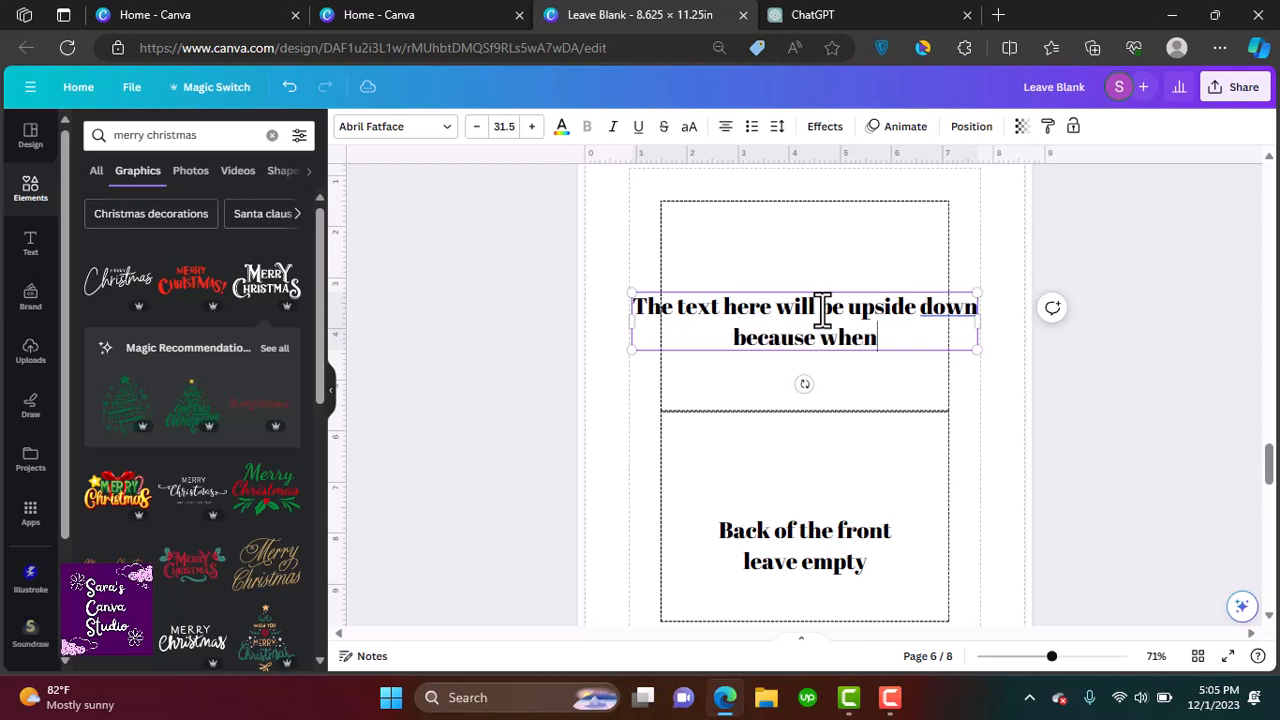
pyautogui.write('u fold the card')
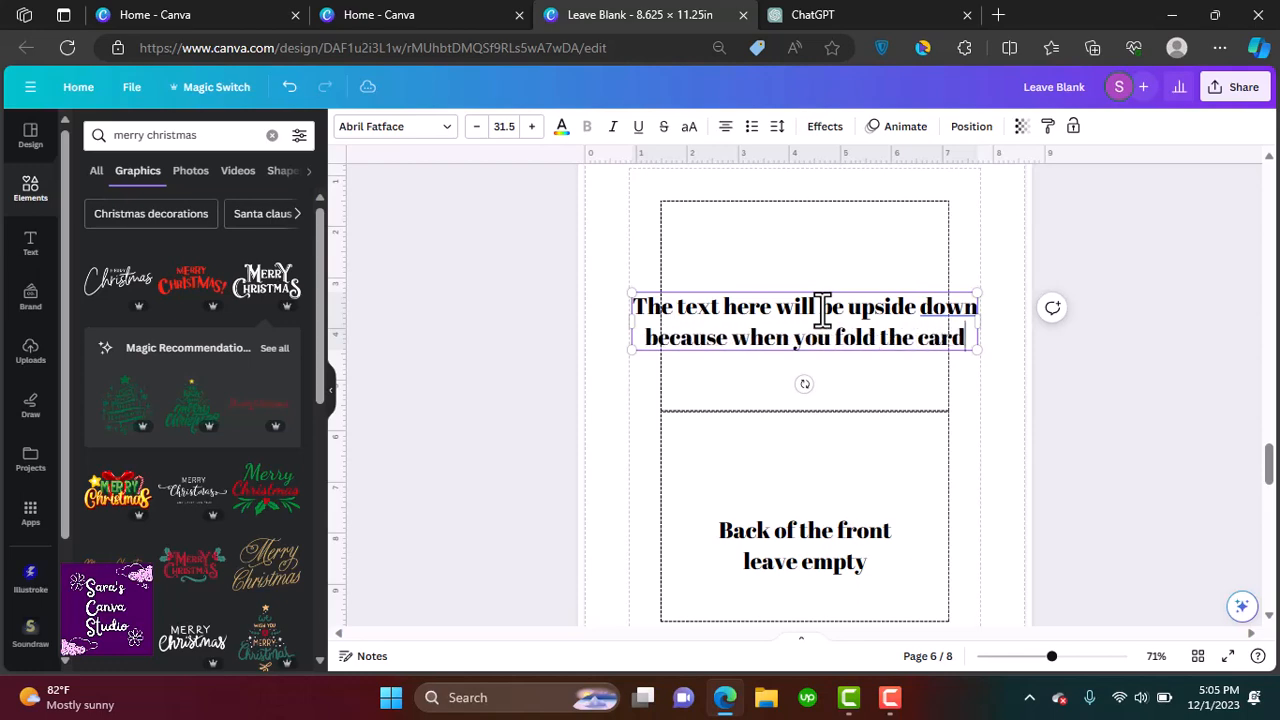
pyautogui.write(", it'll align")
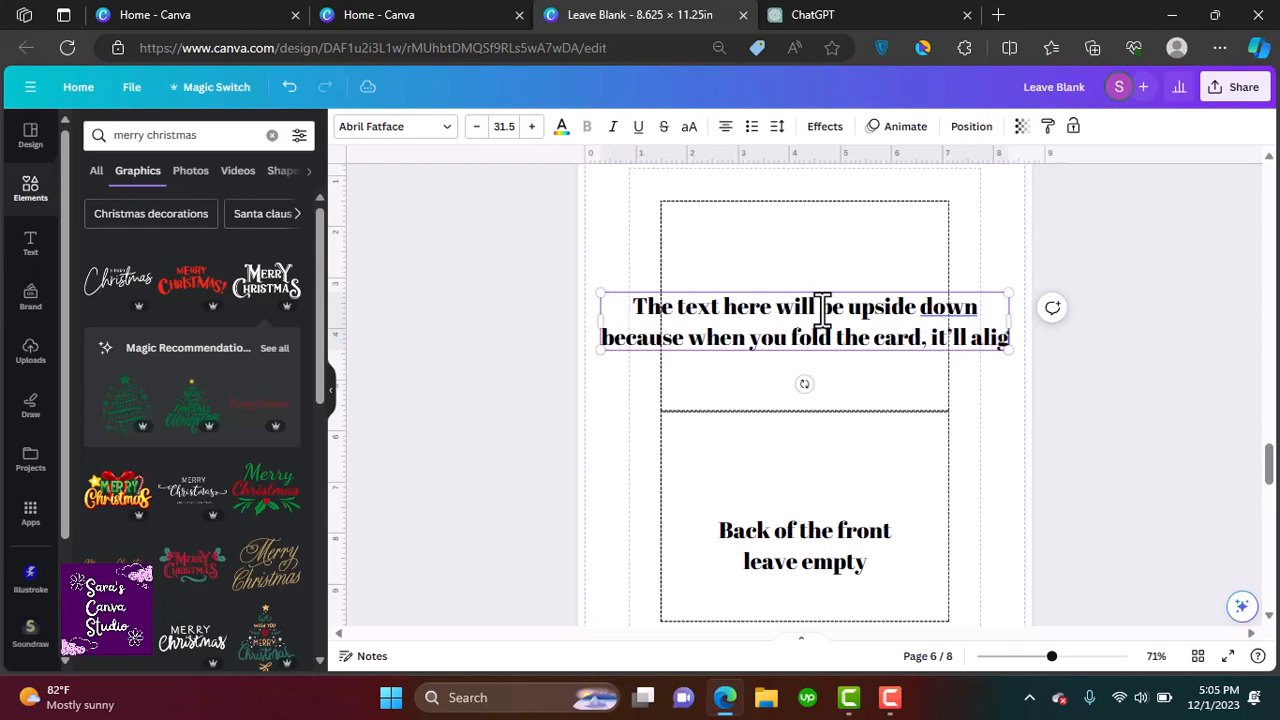
pyautogui.write(' with the')
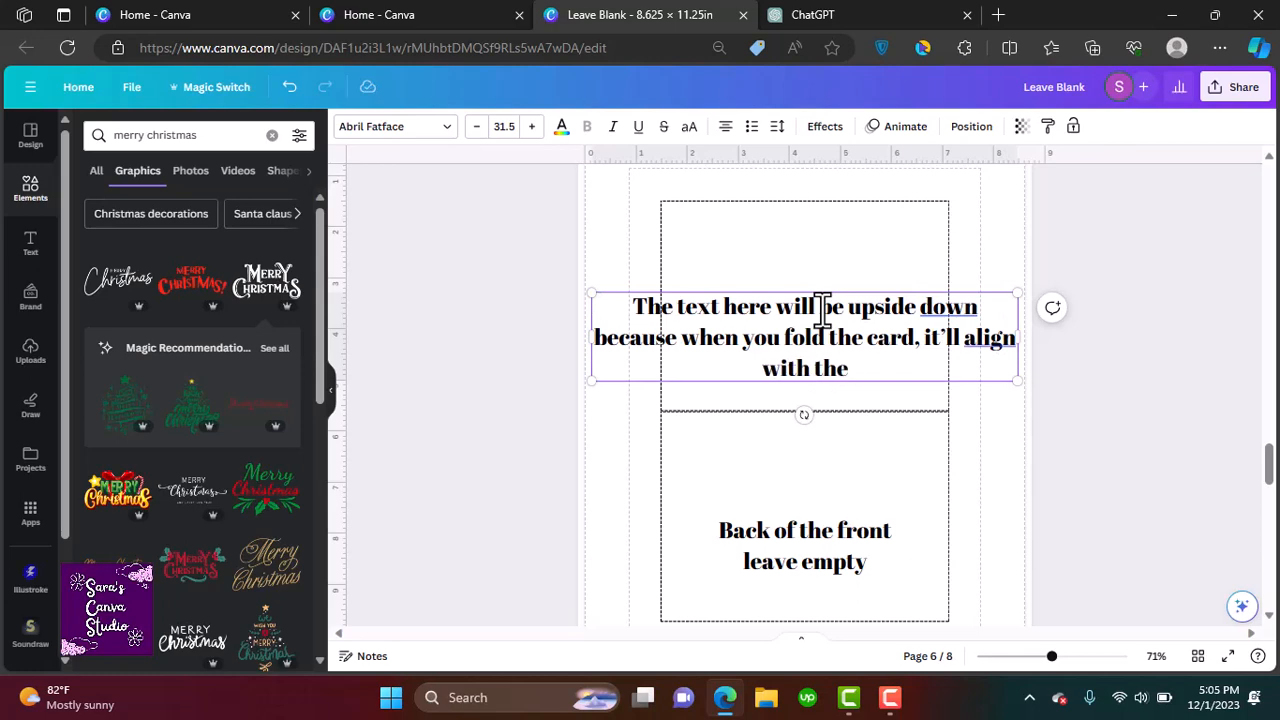
pyautogui.write(' back and front of the card')
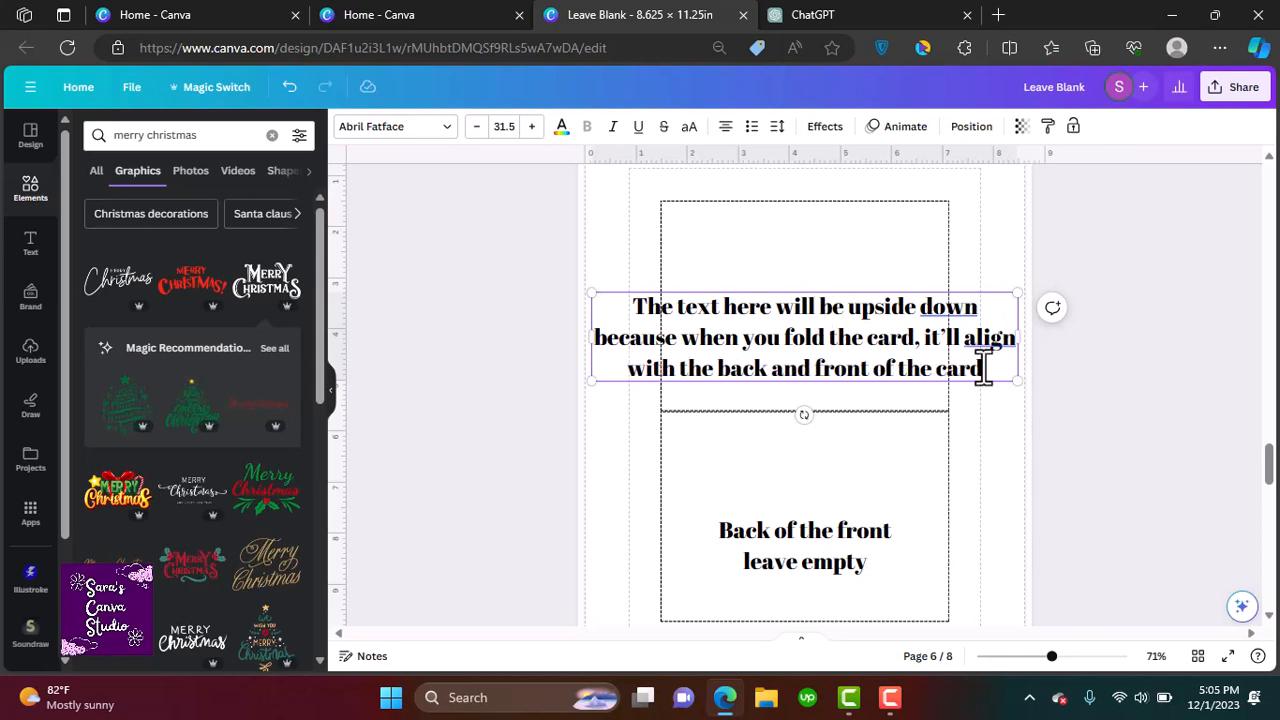
# Delete that text box and add a new text box reading 'Dear ____' at the top of the inside panel
pyautogui.press('Escape')
pyautogui.press('Delete')
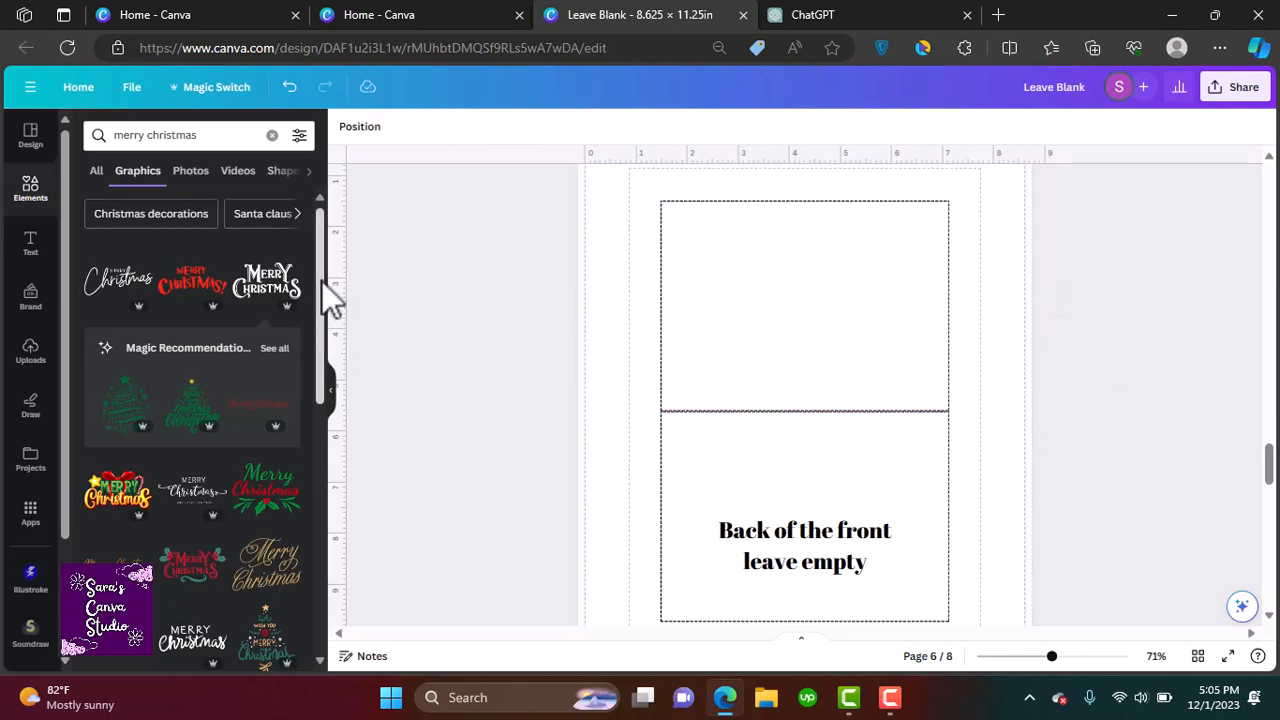
pyautogui.click(726, 309)
pyautogui.click(32, 258)
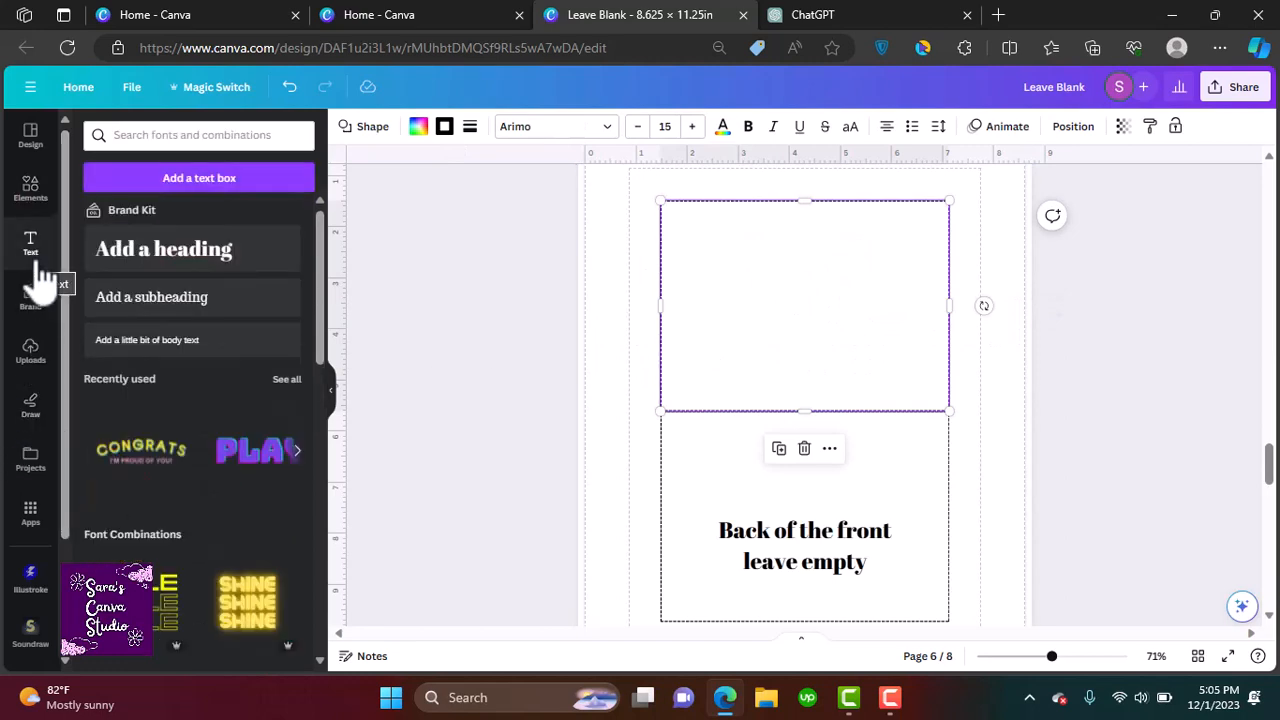
pyautogui.click(200, 180)
pyautogui.moveTo(819, 443); pyautogui.dragTo(812, 243)
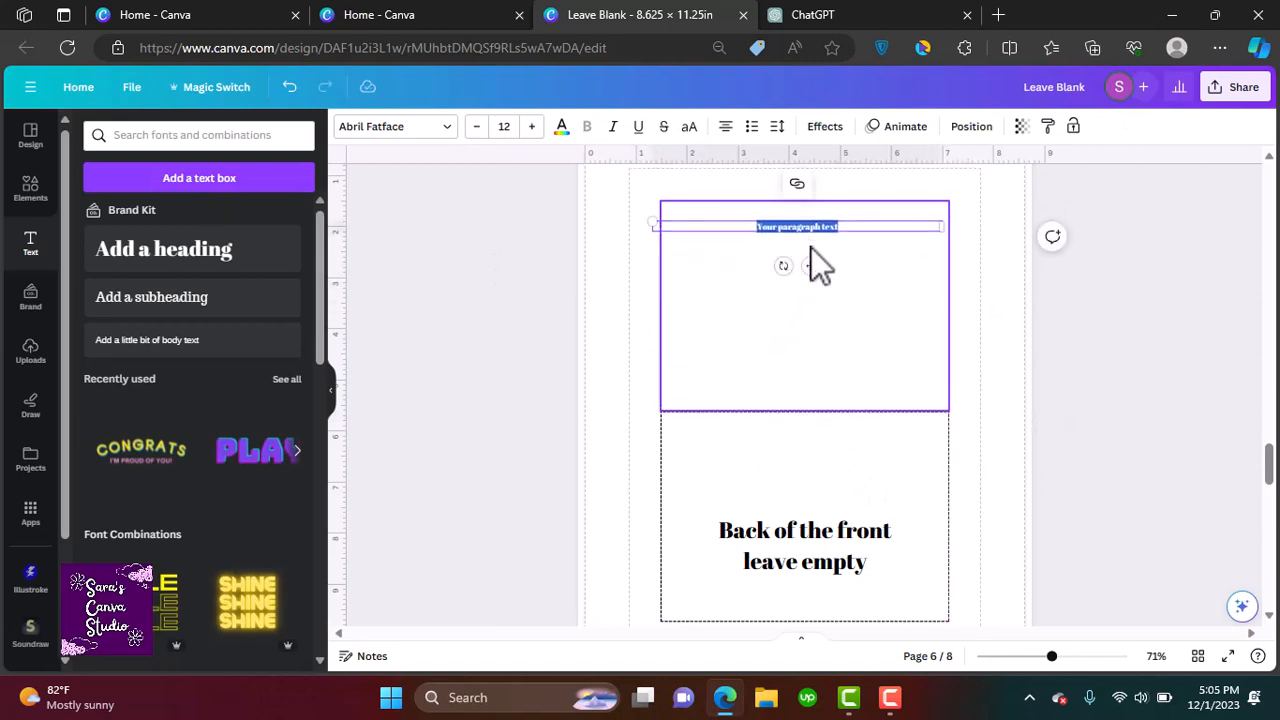
pyautogui.moveTo(944, 222); pyautogui.dragTo(757, 223)
pyautogui.moveTo(720, 264); pyautogui.dragTo(739, 264)
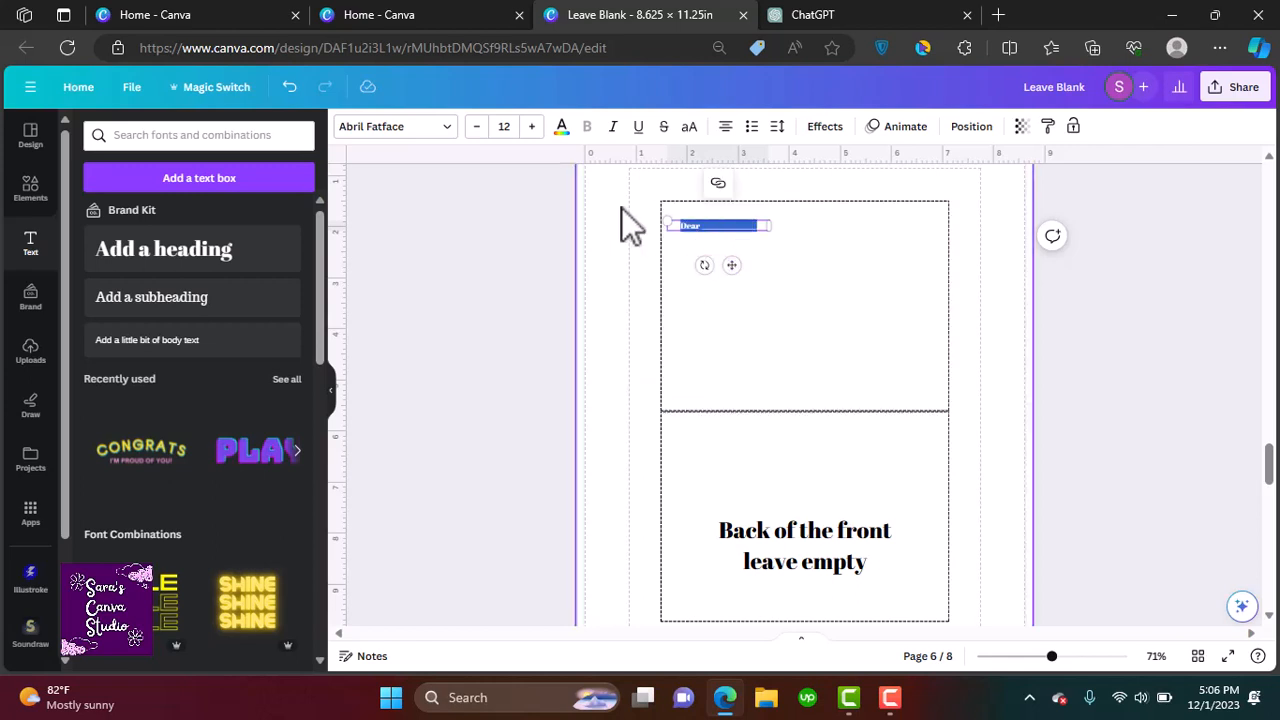
# Set the Dear line's font to Festive One at size 16
pyautogui.click(430, 132)
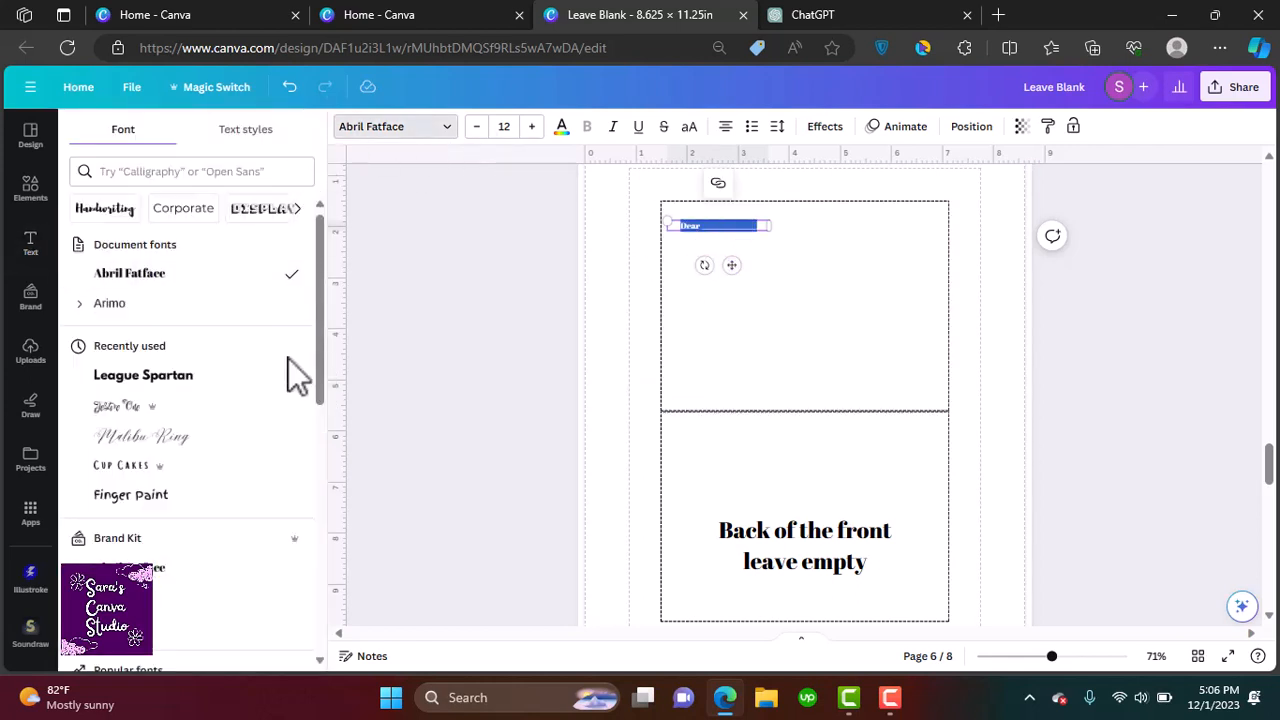
pyautogui.click(166, 407)
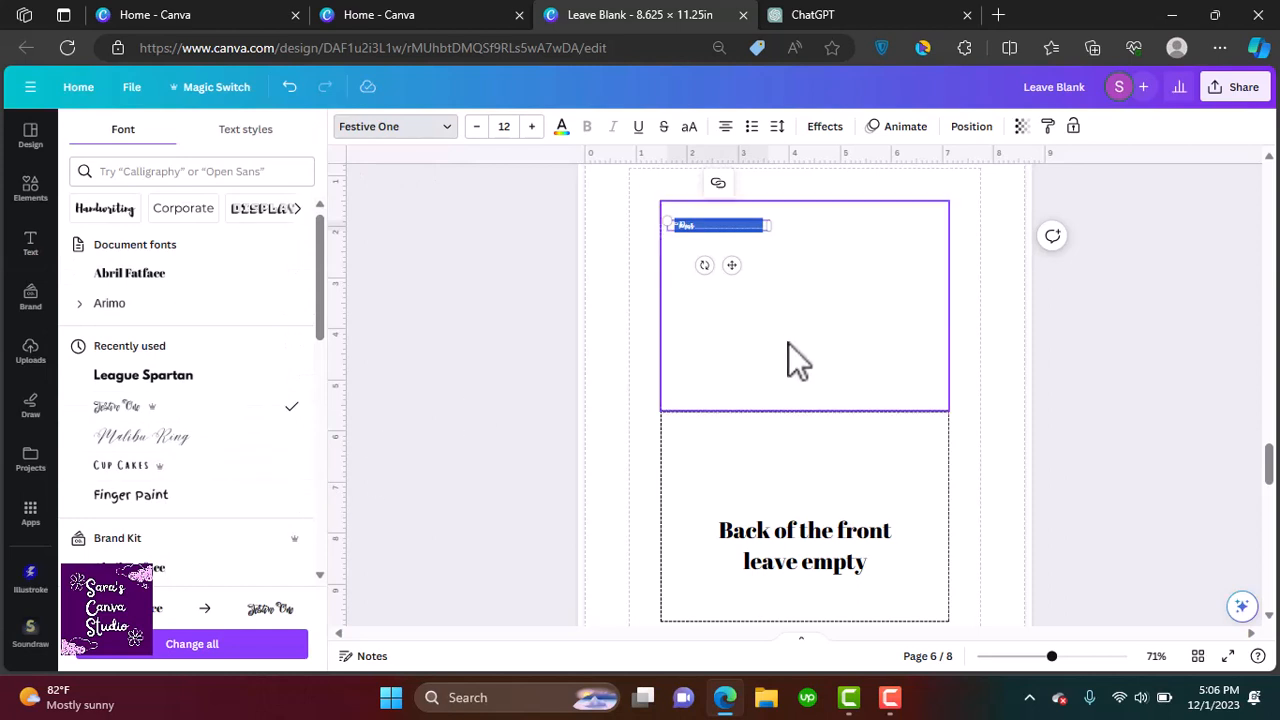
pyautogui.click(506, 126)
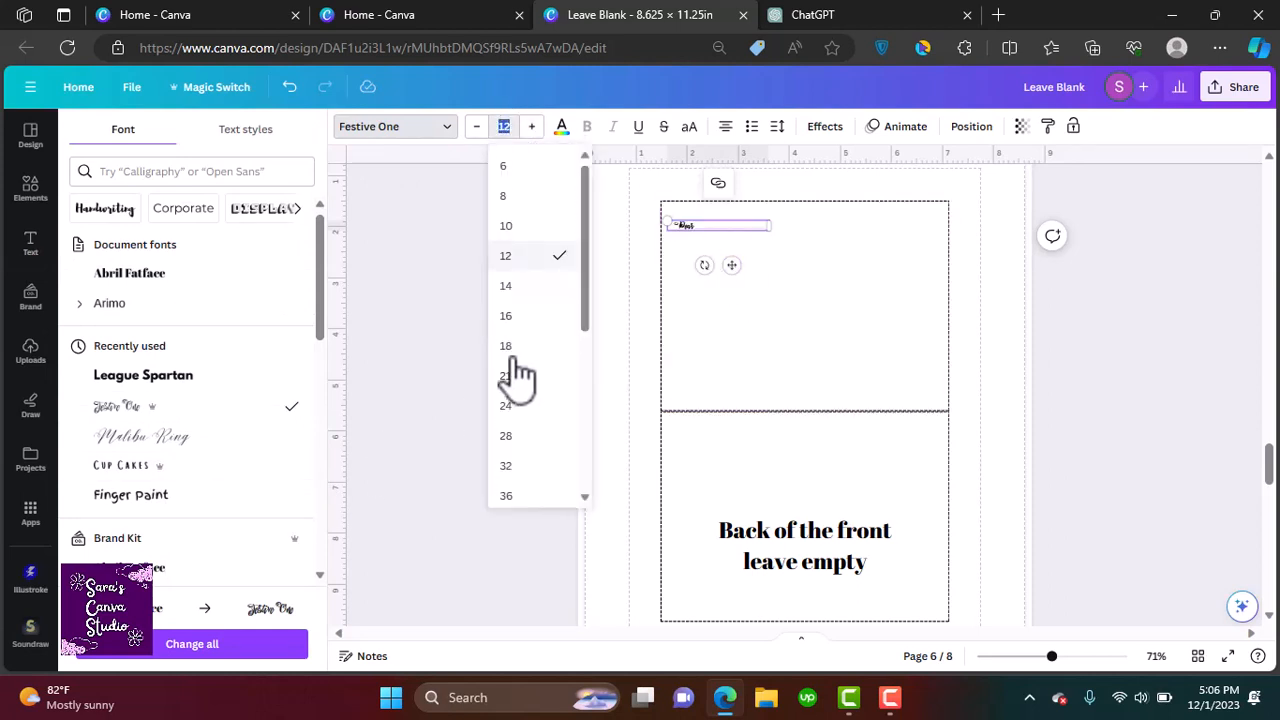
pyautogui.click(517, 328)
# Widen the Dear line's text box and enlarge the text to about 19.7
pyautogui.click(861, 285)
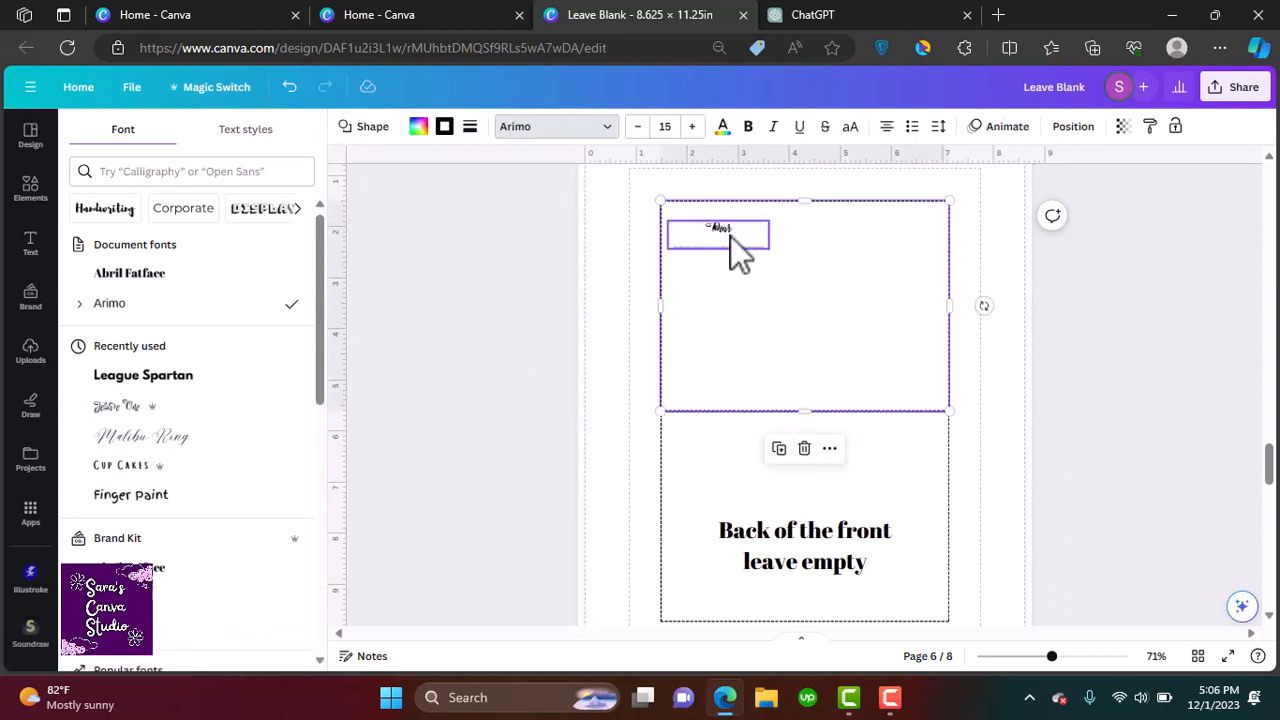
pyautogui.click(732, 234)
pyautogui.moveTo(768, 236); pyautogui.dragTo(836, 236)
pyautogui.click(789, 316)
pyautogui.scroll(5, 797, 249)
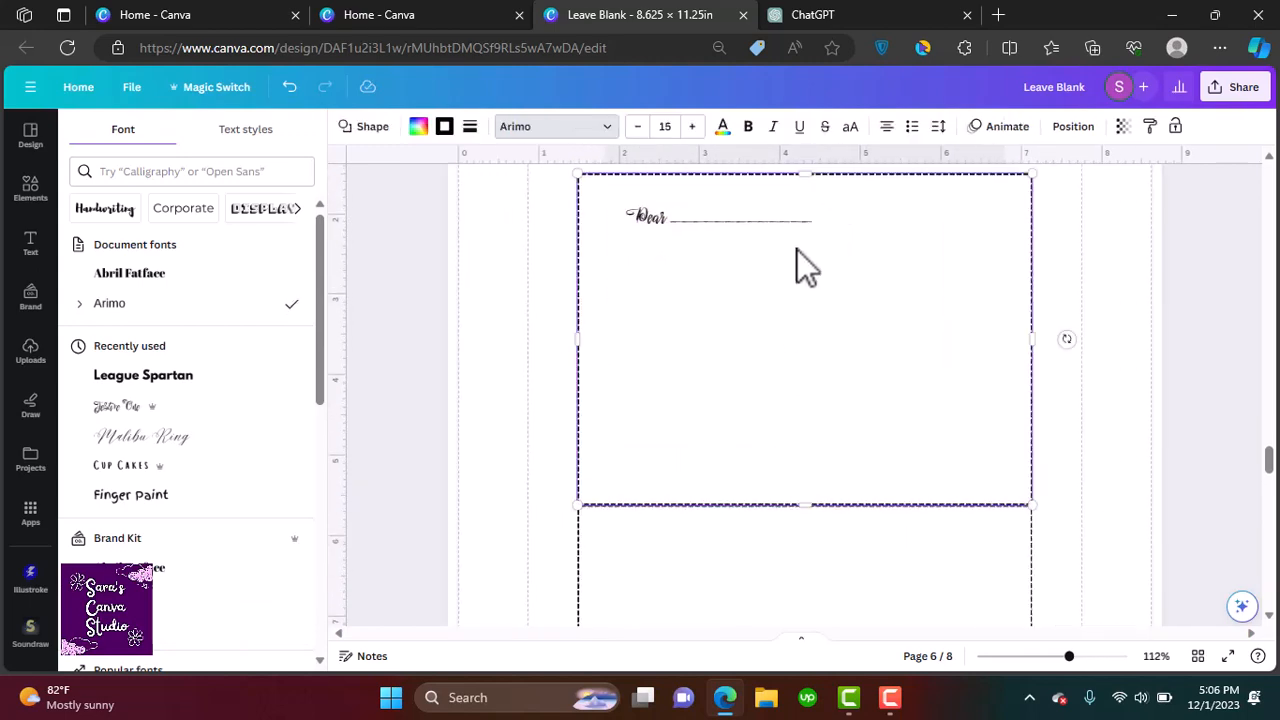
pyautogui.scroll(1, 797, 249)
pyautogui.click(612, 209)
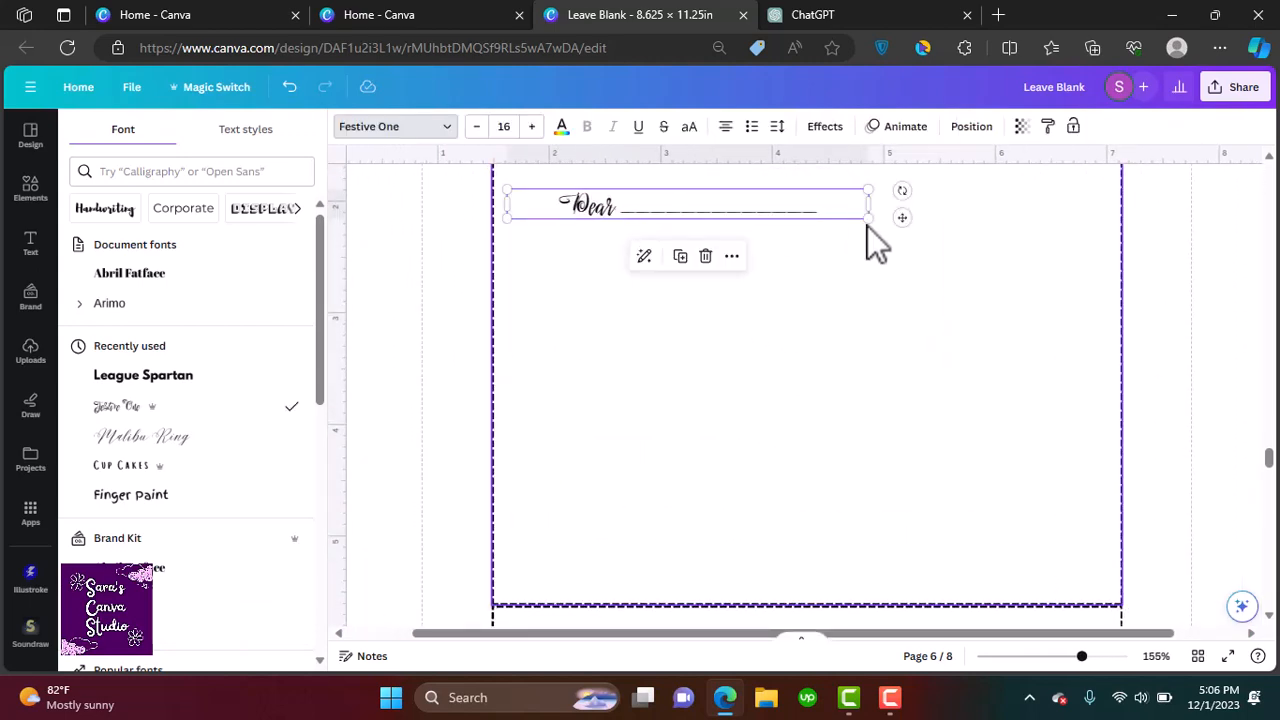
pyautogui.moveTo(875, 240); pyautogui.dragTo(950, 252)
pyautogui.click(752, 307)
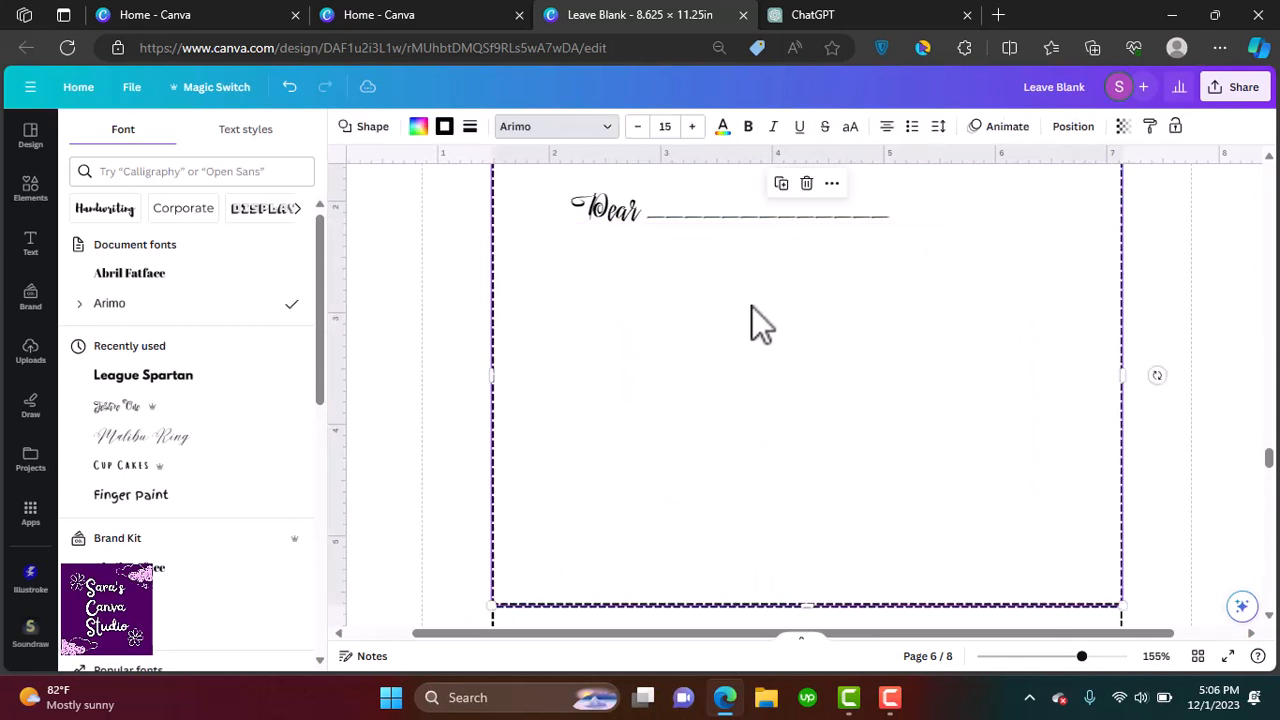
# Move the Dear line toward the upper-left of the inside panel
pyautogui.click(911, 219)
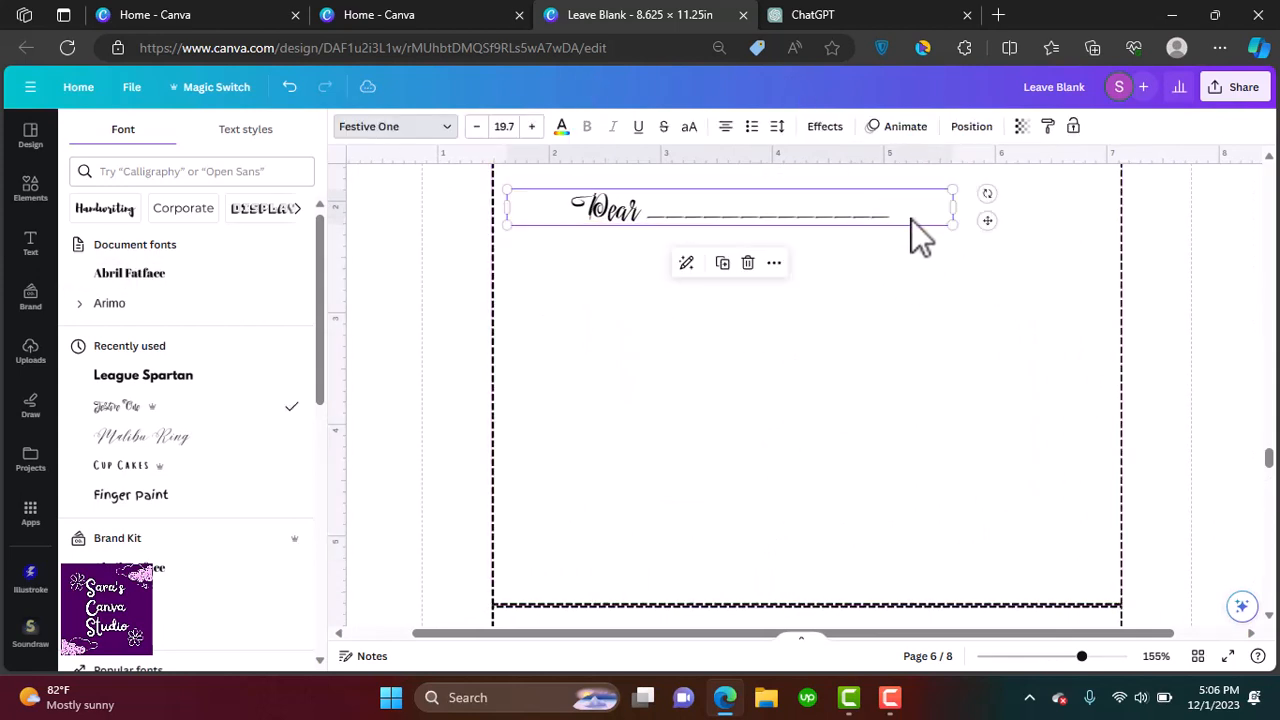
pyautogui.click(904, 219)
pyautogui.click(795, 409)
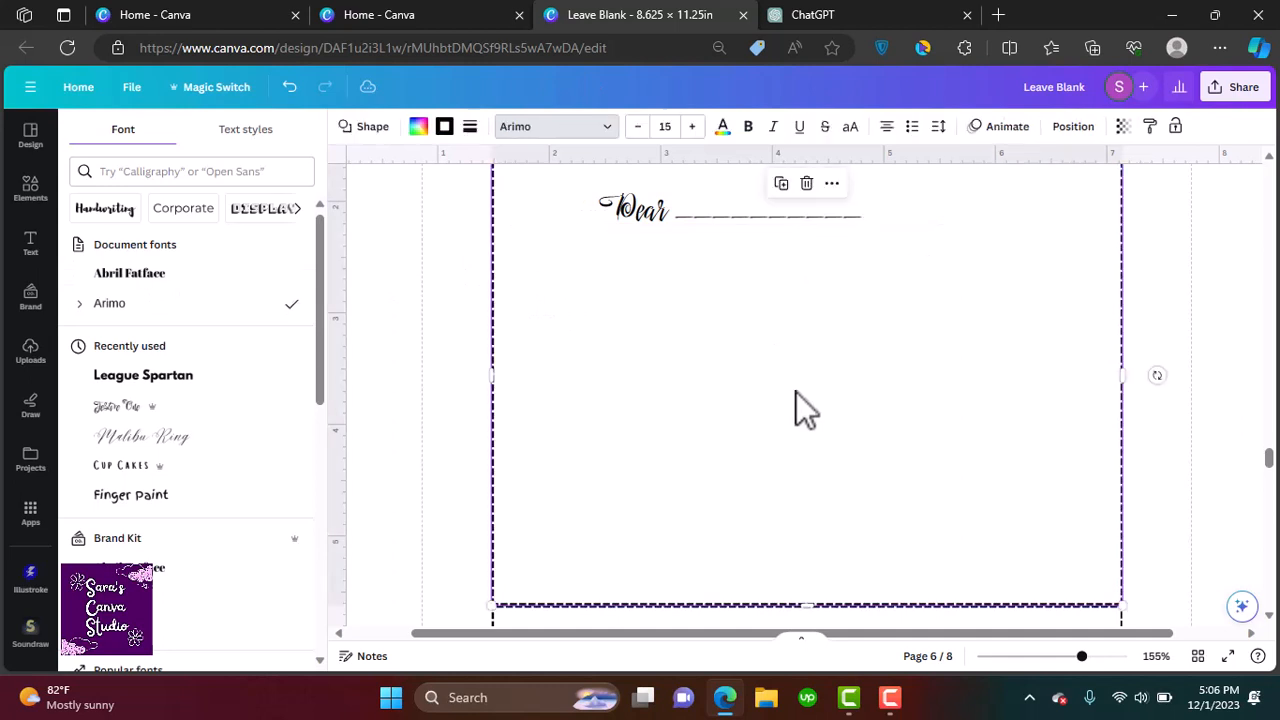
pyautogui.click(700, 220)
pyautogui.moveTo(700, 220); pyautogui.dragTo(657, 220)
pyautogui.moveTo(457, 198); pyautogui.dragTo(588, 204)
pyautogui.moveTo(728, 214); pyautogui.dragTo(649, 210)
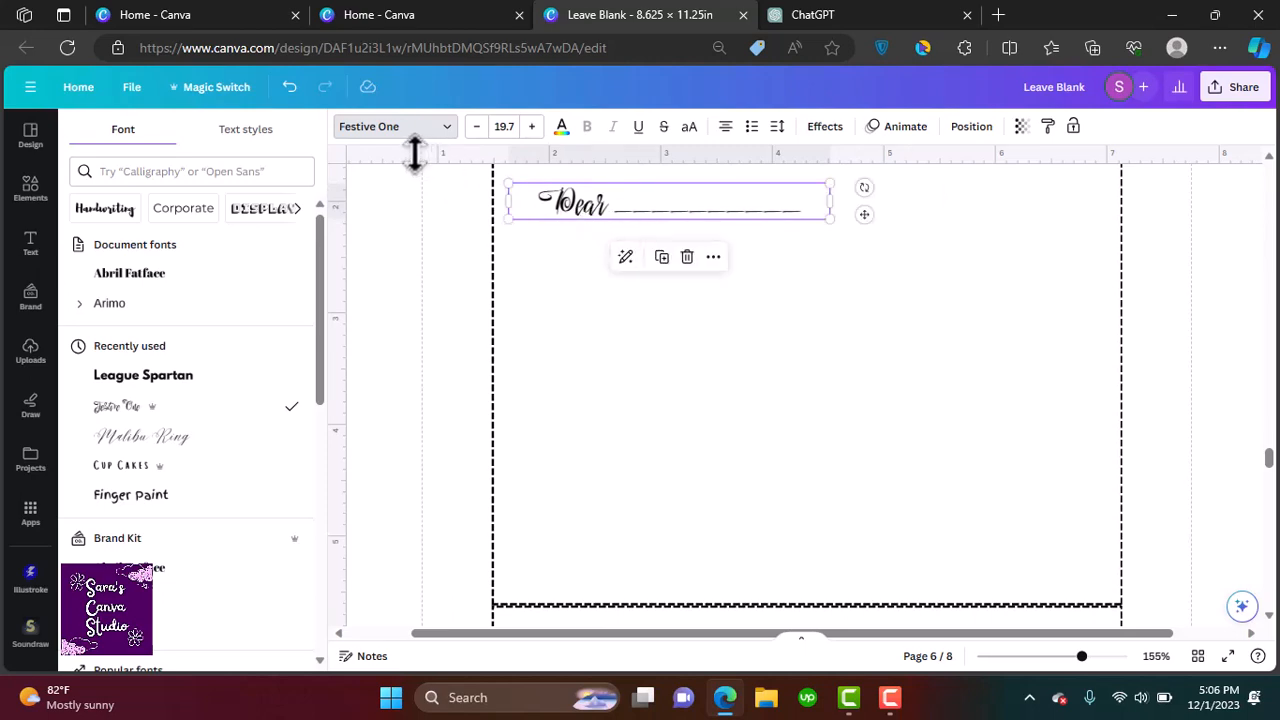
# Copy the first Christmas wish from the ChatGPT list of card wishes
pyautogui.click(815, 18)
pyautogui.moveTo(478, 277); pyautogui.dragTo(930, 281)
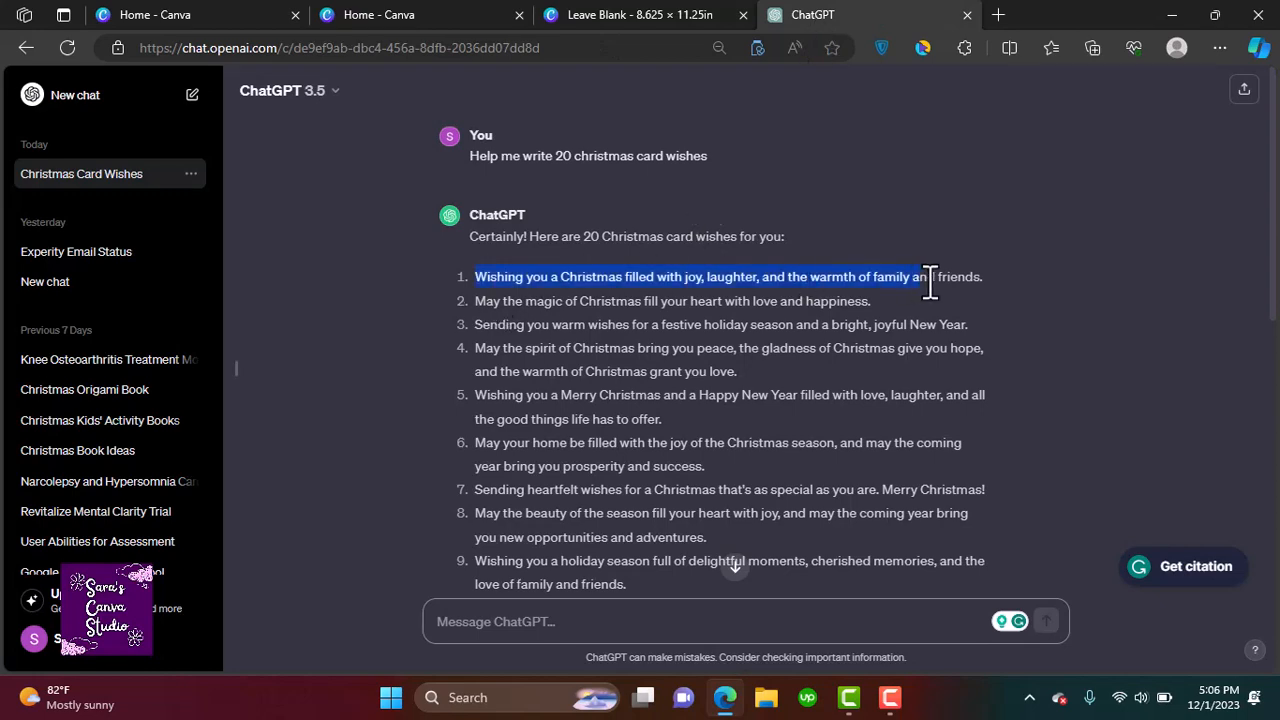
pyautogui.rightClick(951, 278)
pyautogui.click(880, 300)
pyautogui.click(683, 15)
pyautogui.click(728, 442)
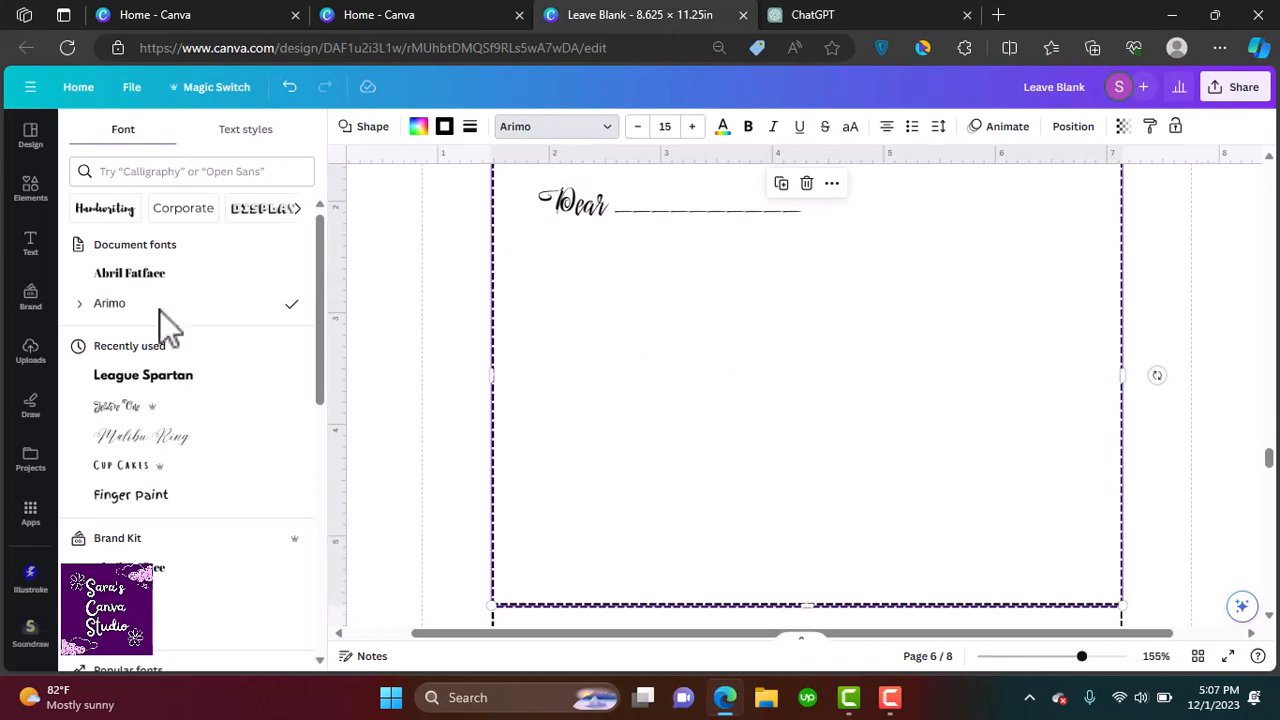
# Duplicate the Dear line and move the copy to the middle of the inside panel
pyautogui.click(559, 212)
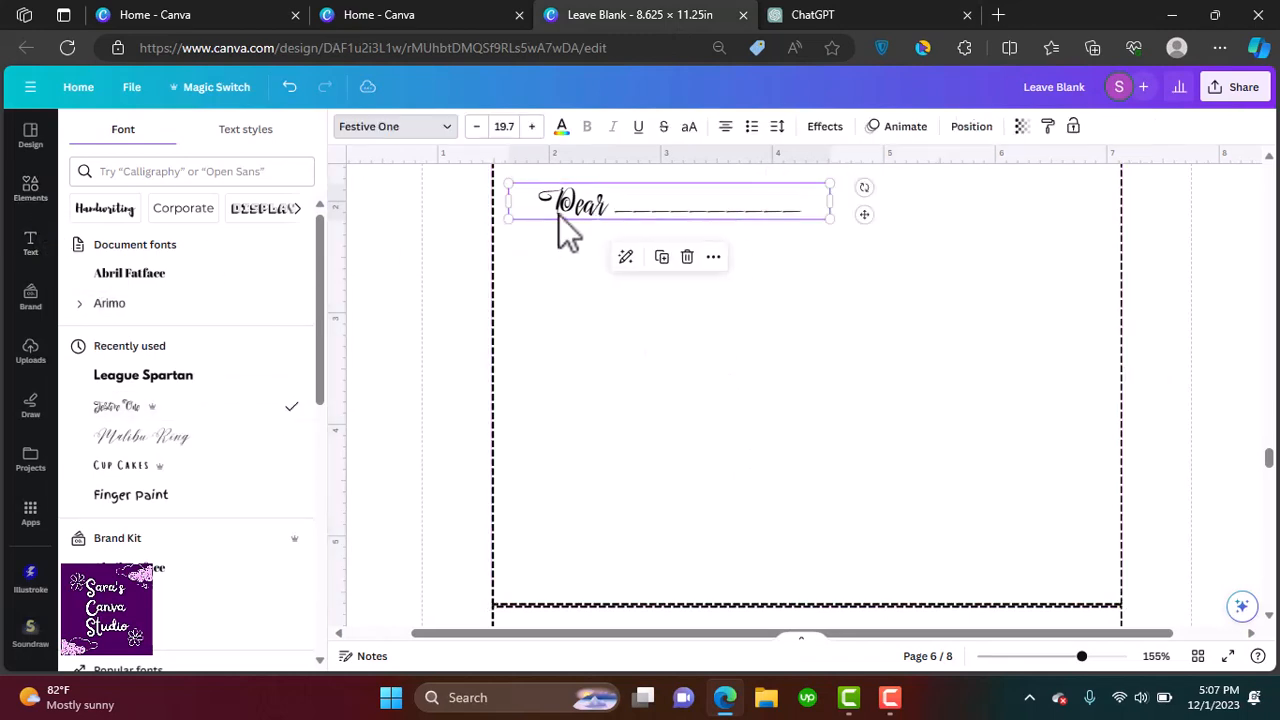
pyautogui.hotkey('ctrl', 'd')
pyautogui.moveTo(735, 245); pyautogui.dragTo(790, 345)
pyautogui.doubleClick(790, 345)
pyautogui.press('Right')
pyautogui.press('Return')
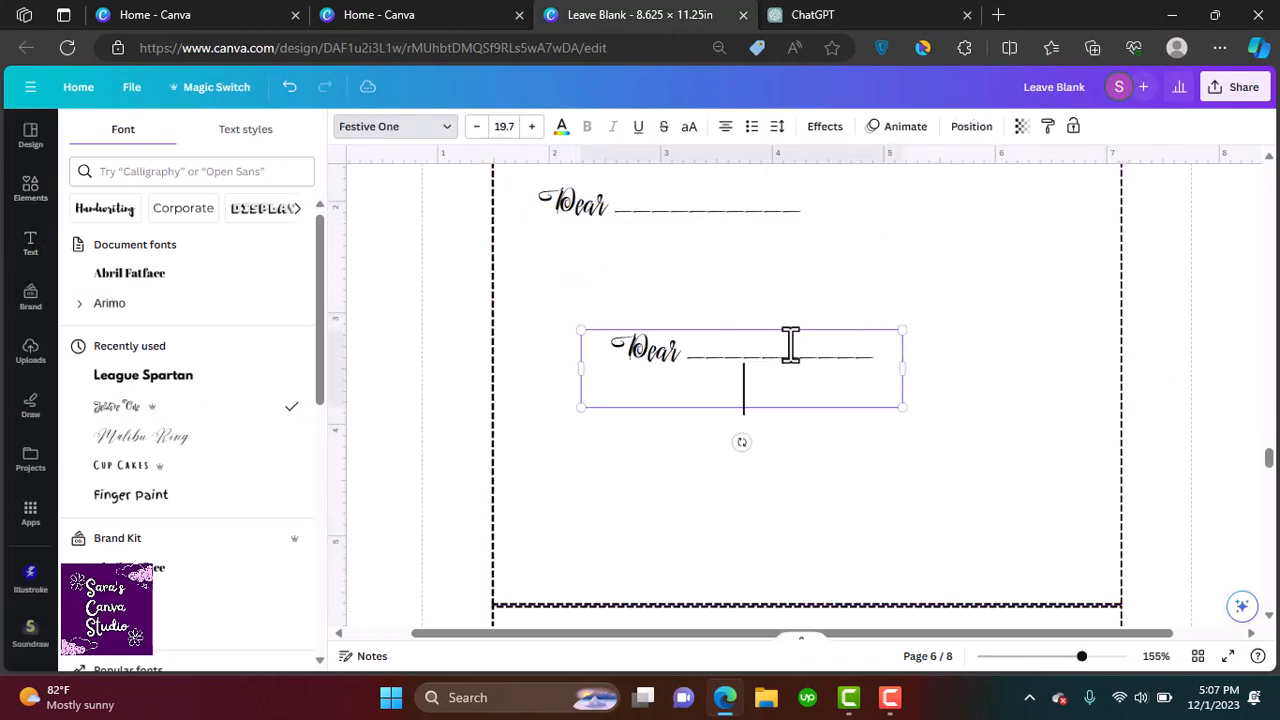
pyautogui.press('BackSpace')
# Replace the copy's text with the pasted wish 'Wishing you a Christmas filled with joy, laughter, and the warmth of family and friends.' and widen its box
pyautogui.hotkey('alt', 'Tab')
pyautogui.hotkey('alt', 'Tab')
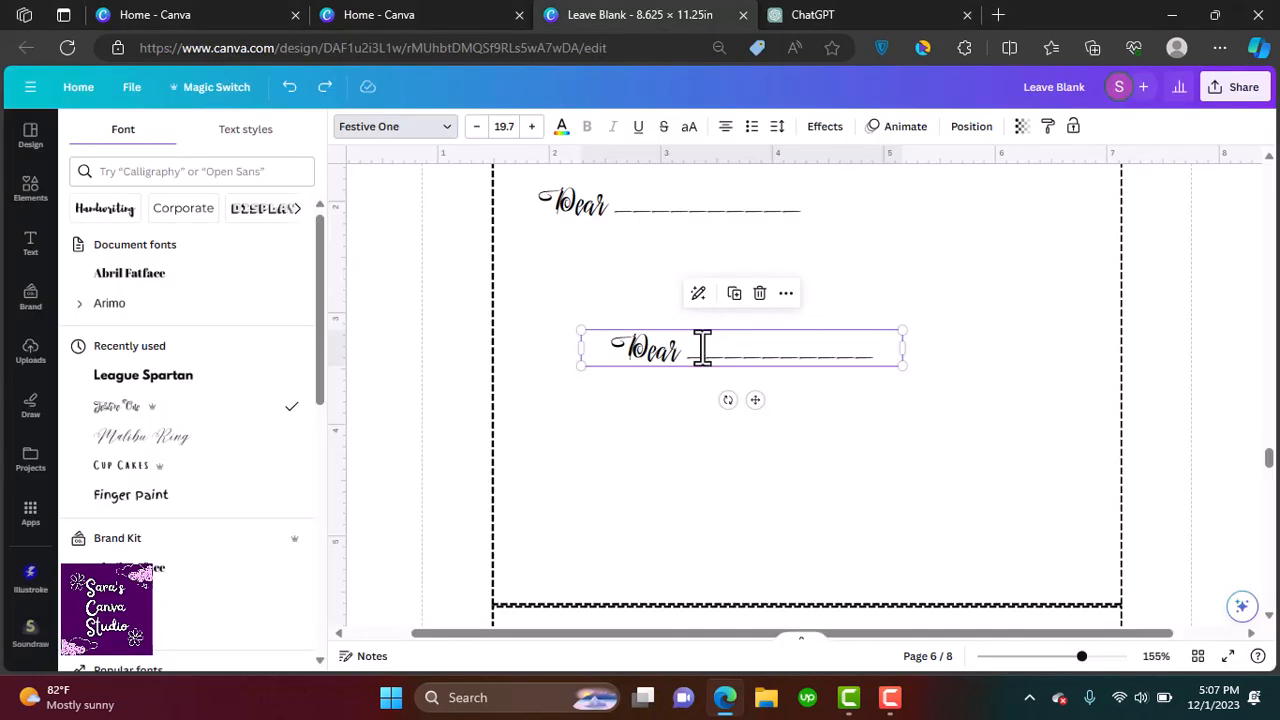
pyautogui.hotkey('ctrl', 'a')
pyautogui.hotkey('ctrl', 'v')
pyautogui.moveTo(900, 408); pyautogui.dragTo(1027, 409)
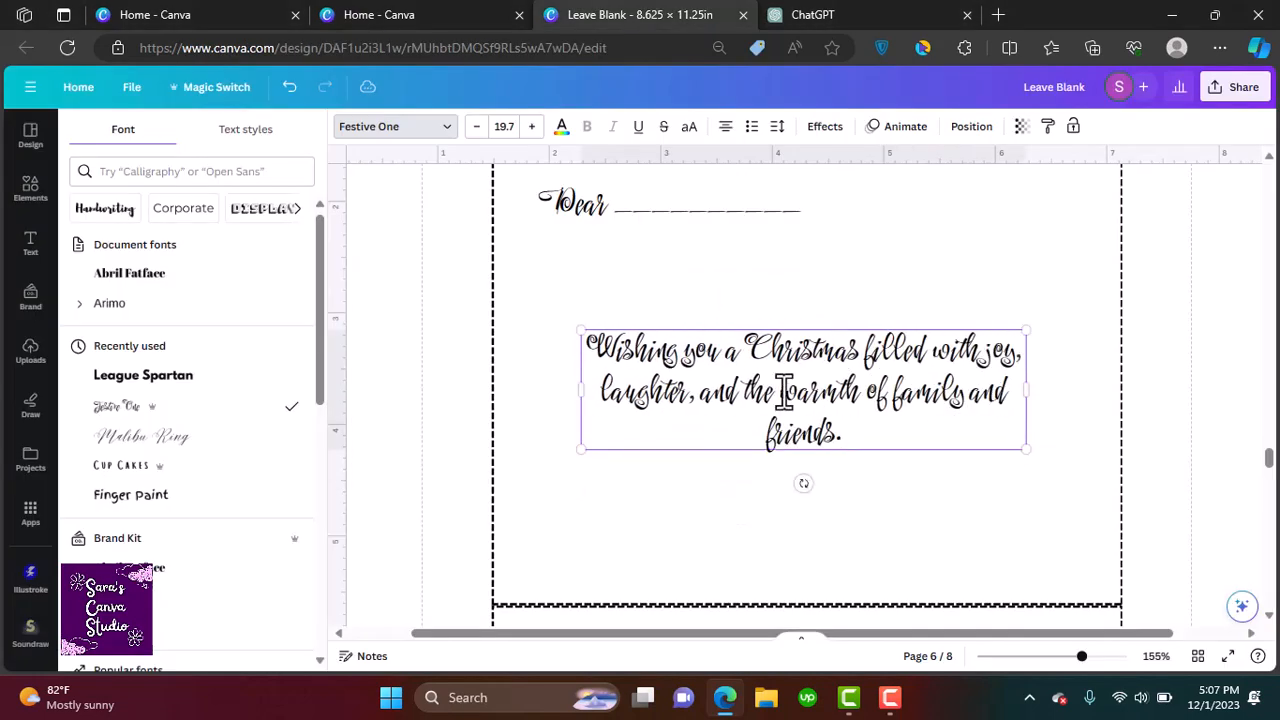
# Break the wish into three lines, increase its line spacing and center it on the inside panel
pyautogui.click(858, 352)
pyautogui.press('Return')
pyautogui.moveTo(916, 437); pyautogui.dragTo(659, 346)
pyautogui.click(779, 127)
pyautogui.moveTo(813, 187); pyautogui.dragTo(905, 232)
pyautogui.click(1000, 286)
pyautogui.click(850, 350)
pyautogui.moveTo(850, 350); pyautogui.dragTo(858, 355)
pyautogui.click(945, 535)
# Duplicate the Dear line to the lower right of the panel and change its text to 'love,'
pyautogui.click(587, 210)
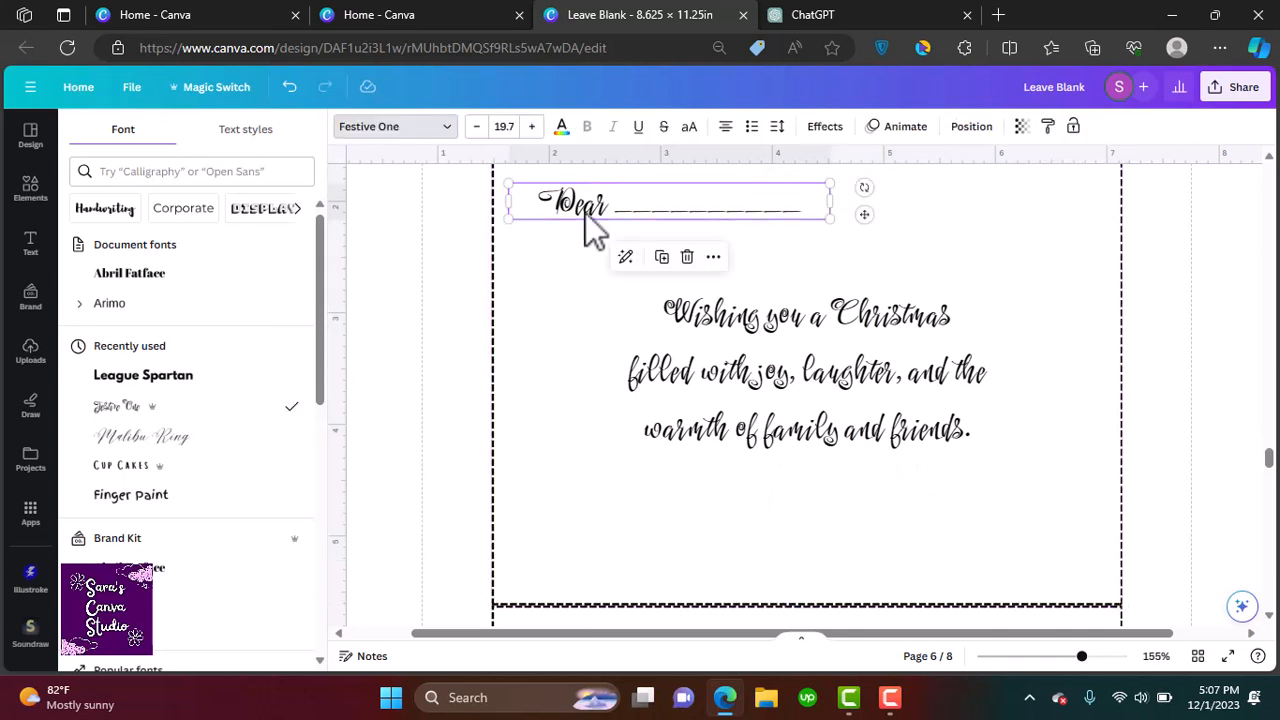
pyautogui.hotkey('ctrl', 'd')
pyautogui.moveTo(729, 243); pyautogui.dragTo(966, 560)
pyautogui.doubleClick(991, 563)
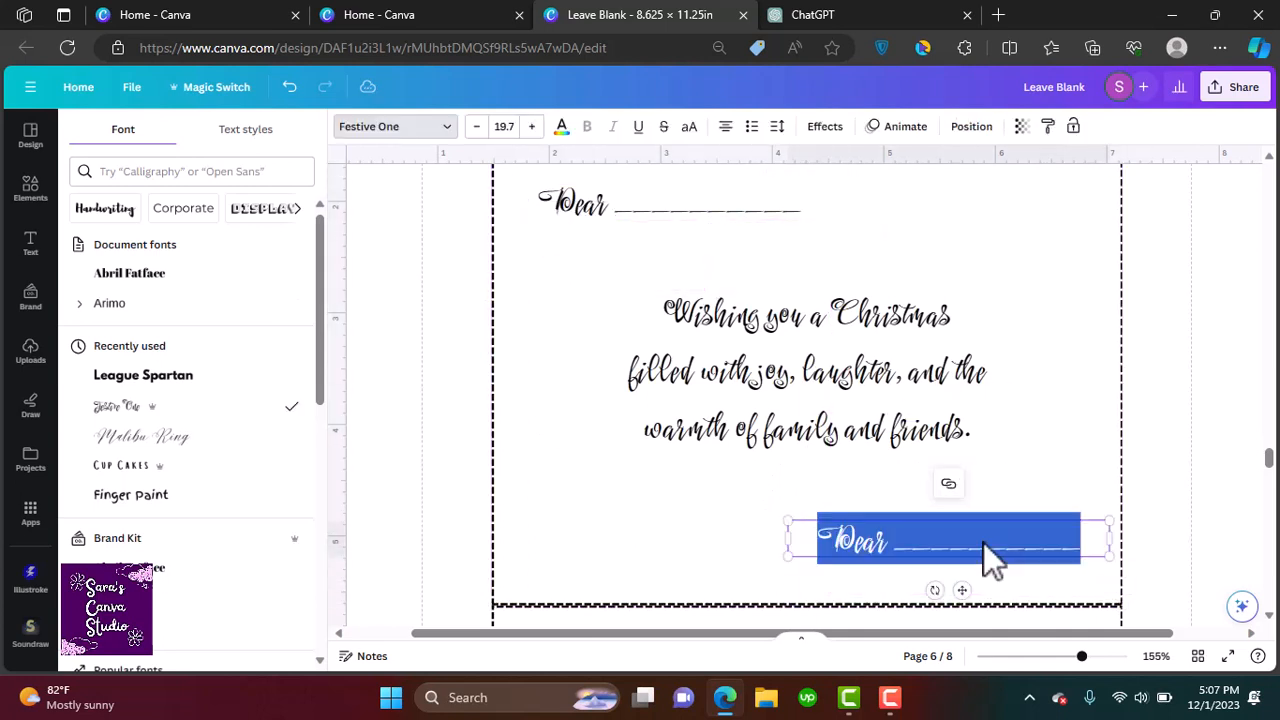
pyautogui.click(857, 541)
pyautogui.moveTo(885, 541); pyautogui.dragTo(782, 535)
pyautogui.write('love,')
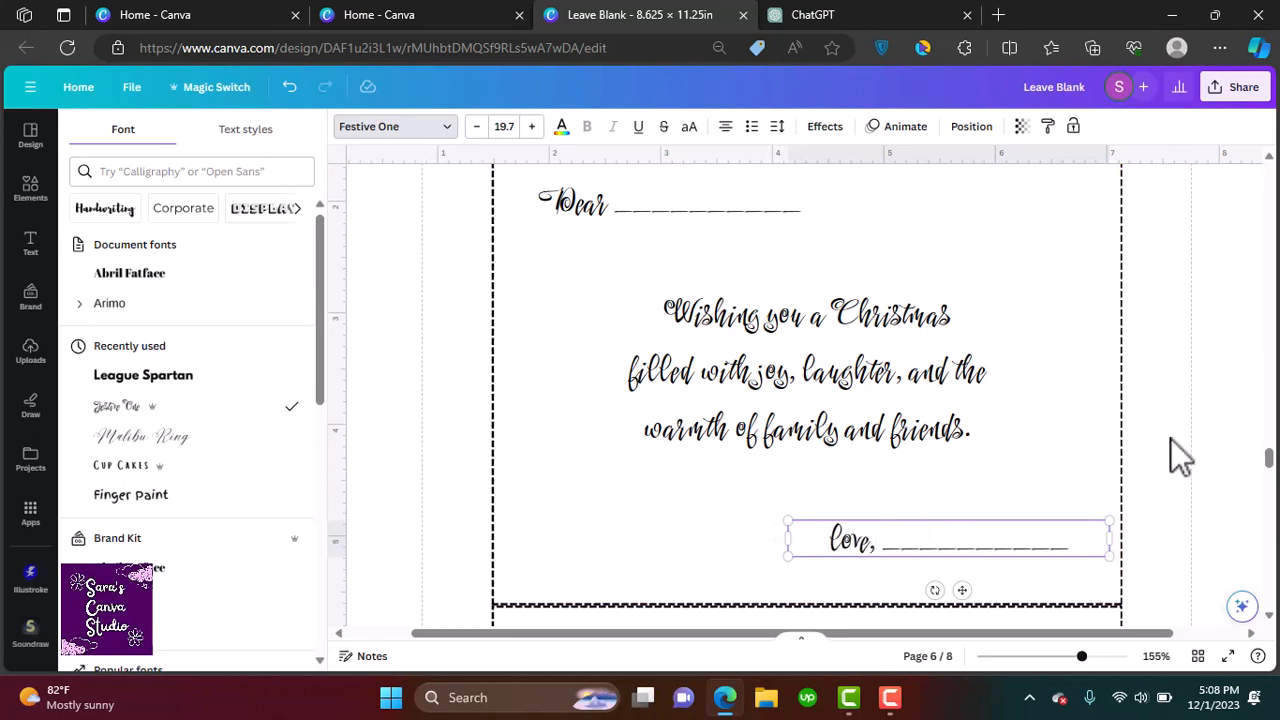
pyautogui.click(1171, 439)
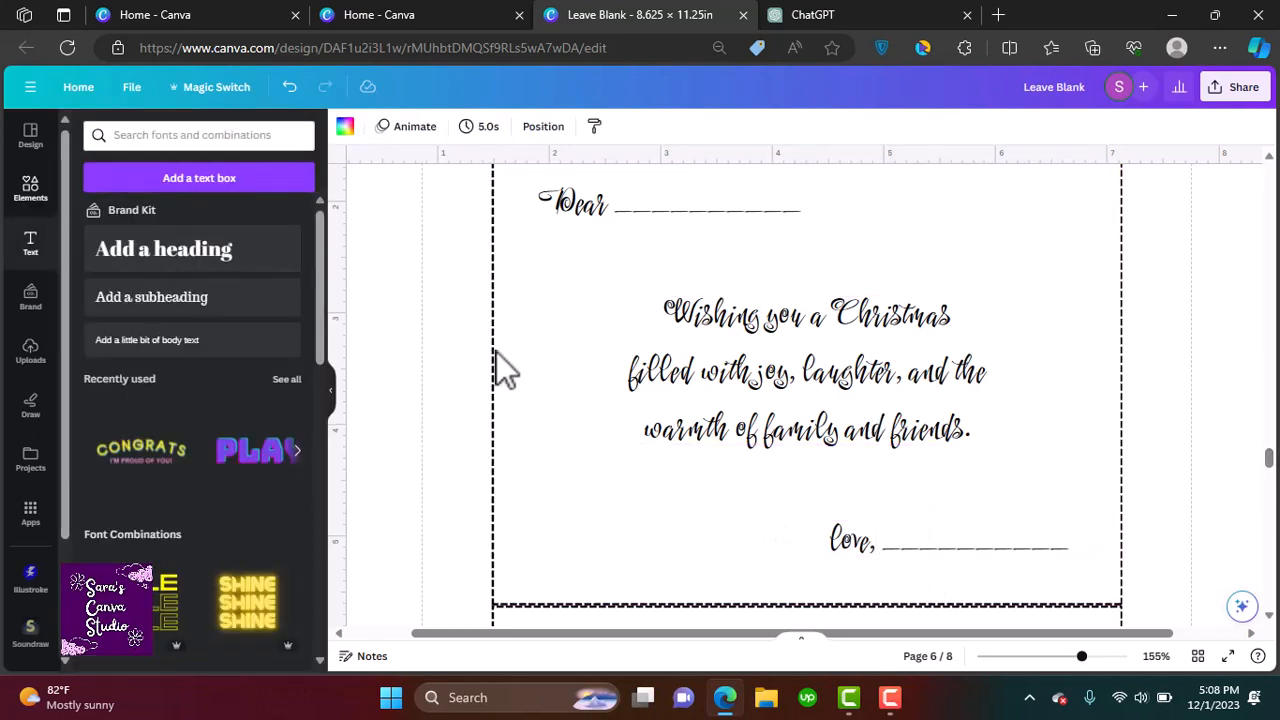
# Select the three greeting text boxes together and rotate them upside down by 180 degrees
pyautogui.click(948, 538)
pyautogui.keyDown('shift'); pyautogui.click(800, 385); pyautogui.keyUp('shift')
pyautogui.keyDown('shift'); pyautogui.click(624, 211); pyautogui.keyUp('shift')
pyautogui.moveTo(809, 590); pyautogui.dragTo(524, 370)
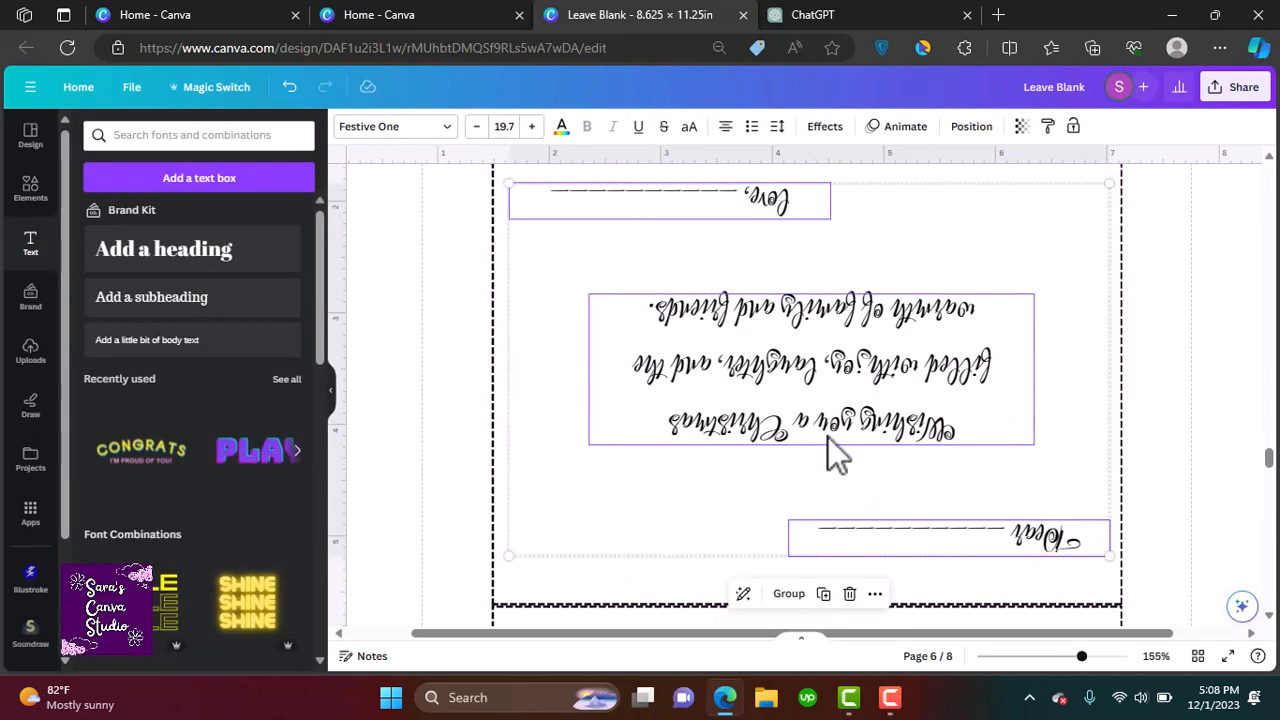
# Delete the 'Back of the front leave empty' placeholder text from the page's lower panel
pyautogui.scroll(-2, 826, 386)
pyautogui.scroll(-1, 825, 387)
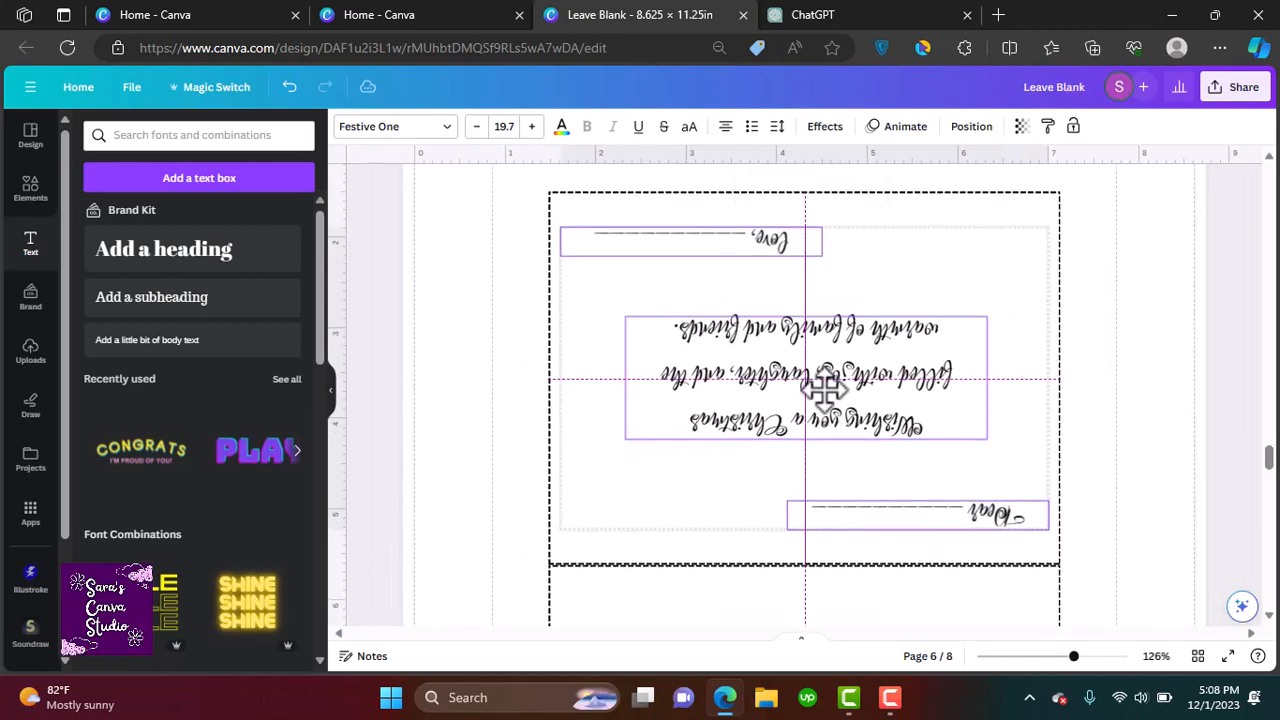
pyautogui.click(1150, 445)
pyautogui.moveTo(1266, 462); pyautogui.dragTo(1268, 485)
pyautogui.scroll(-5, 911, 511)
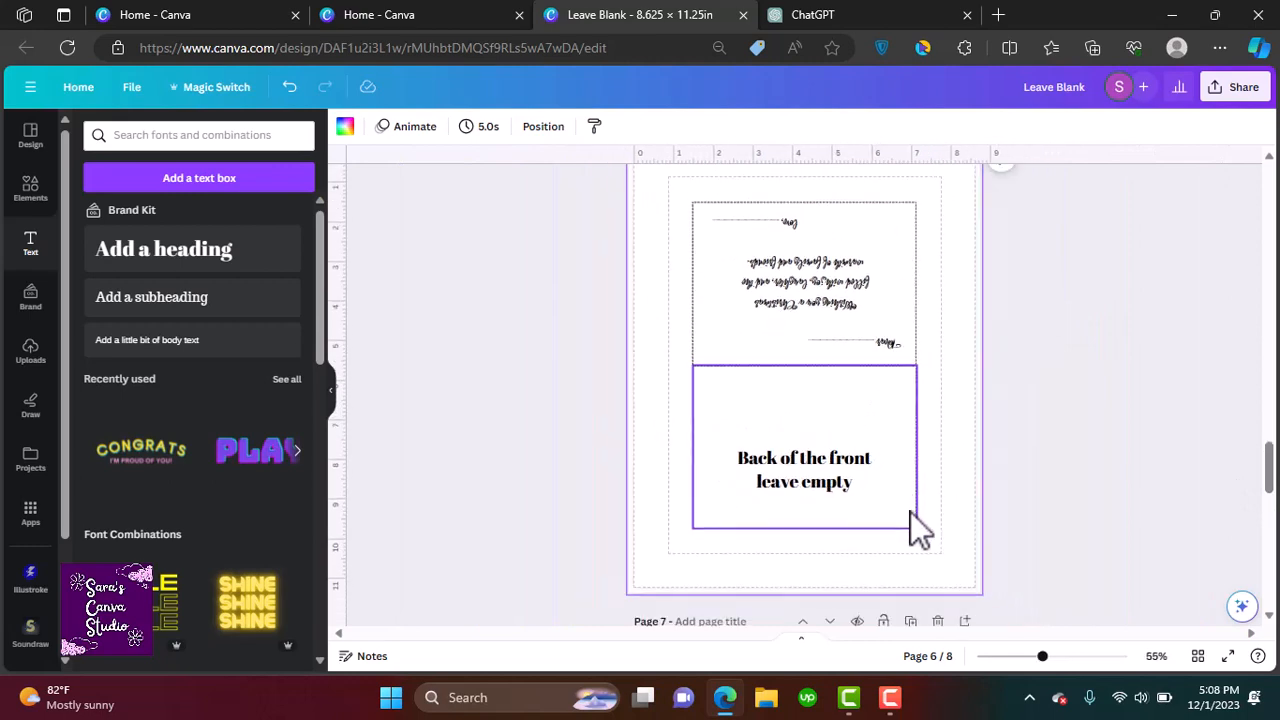
pyautogui.click(798, 480)
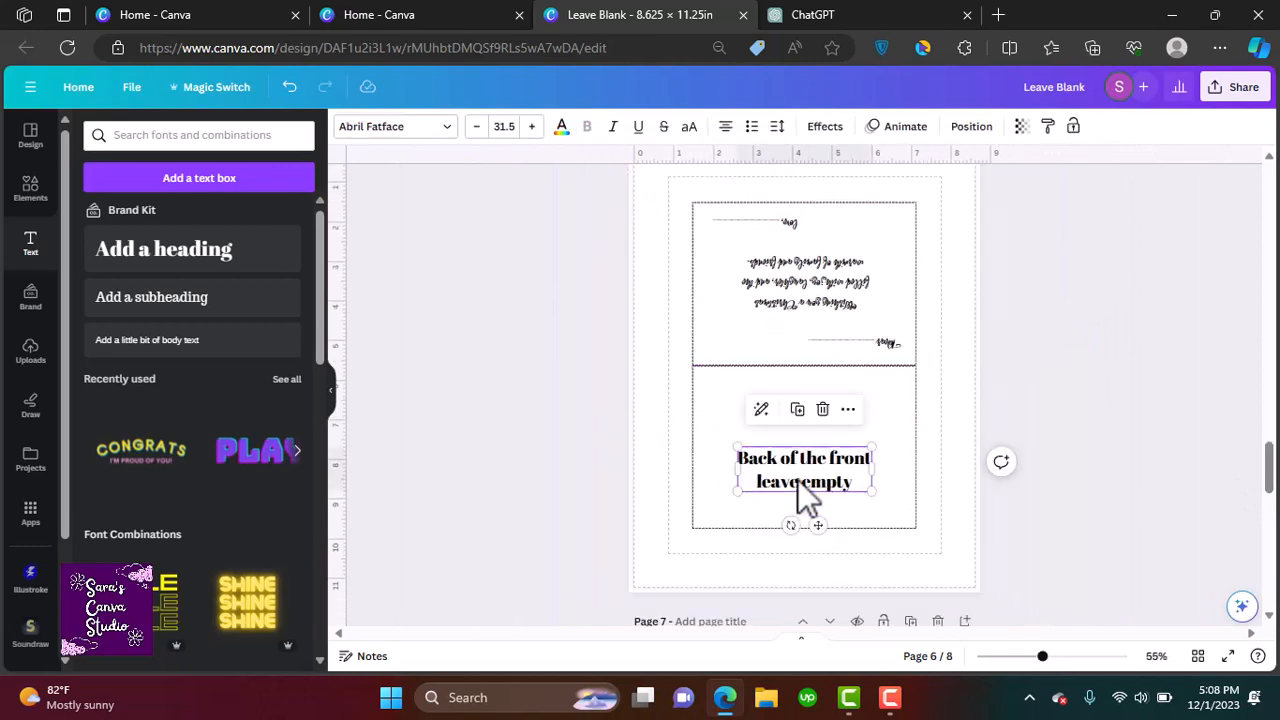
pyautogui.press('Delete')
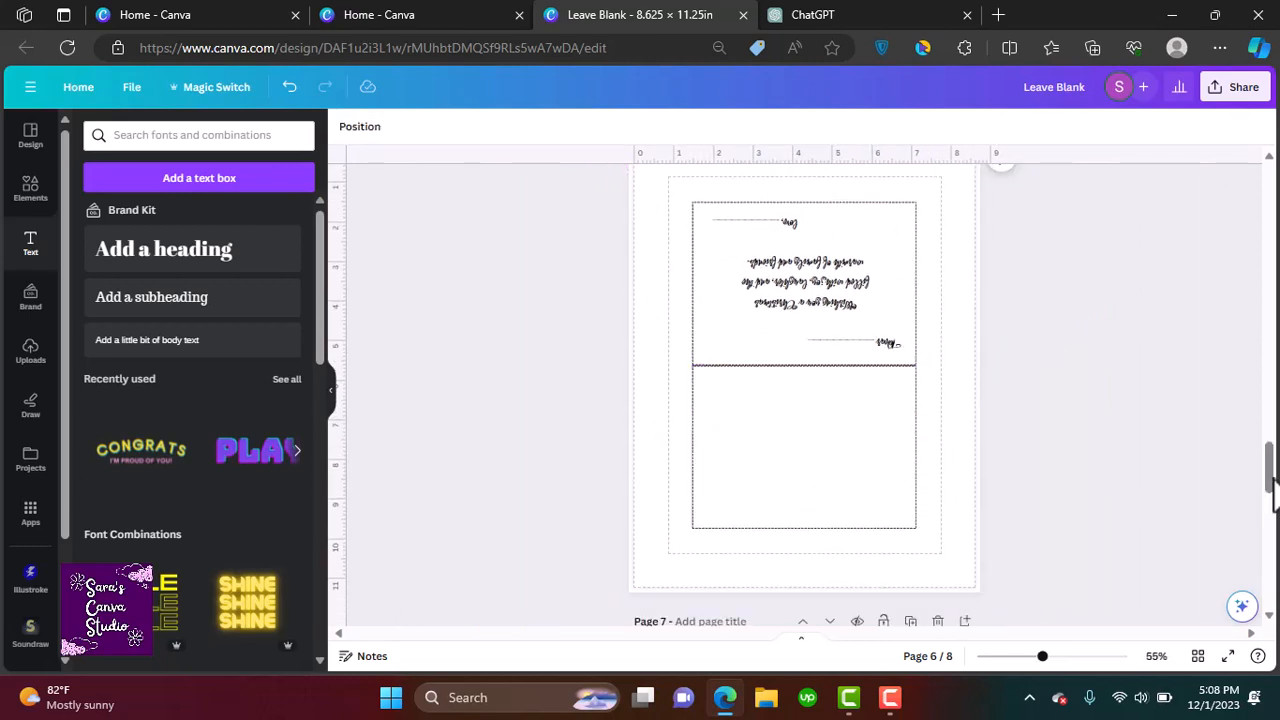
# Search the elements for christmas graphics and place a small Santa hat on a letter of 'Christmas' in the wish
pyautogui.scroll(2, 1274, 492)
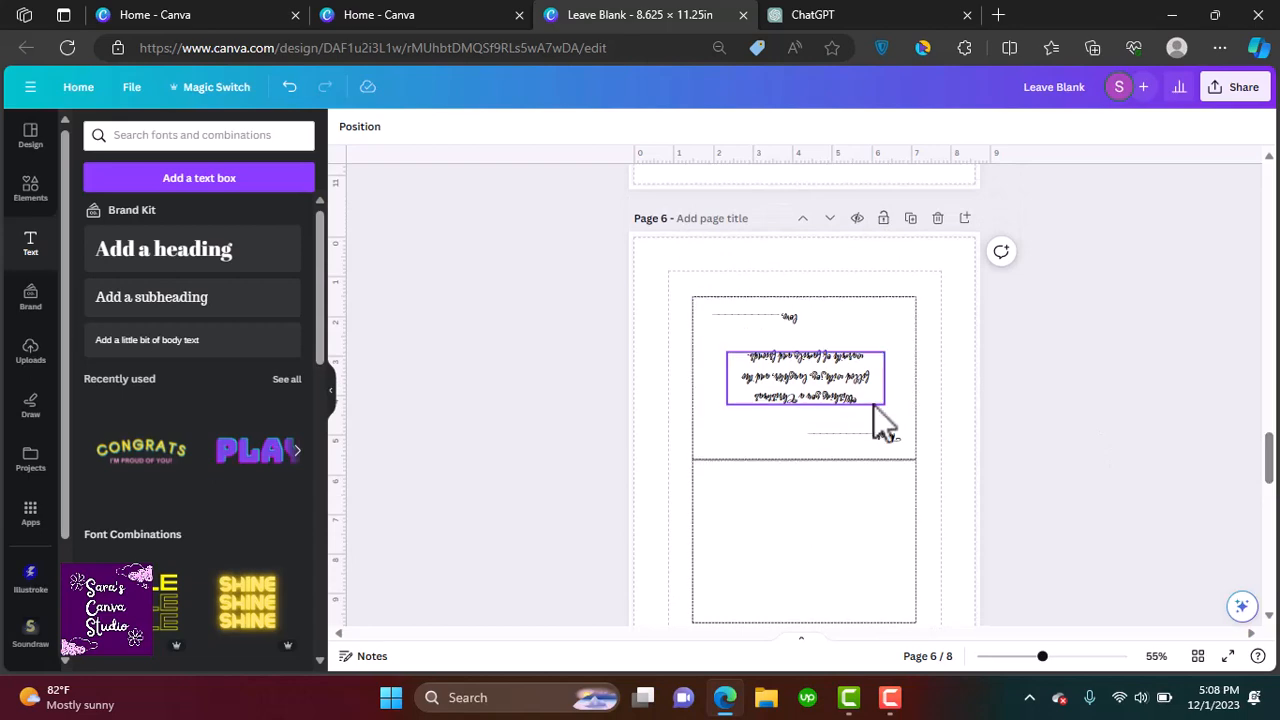
pyautogui.keyDown('ctrl'); pyautogui.scroll(5, 874, 405); pyautogui.keyUp('ctrl')
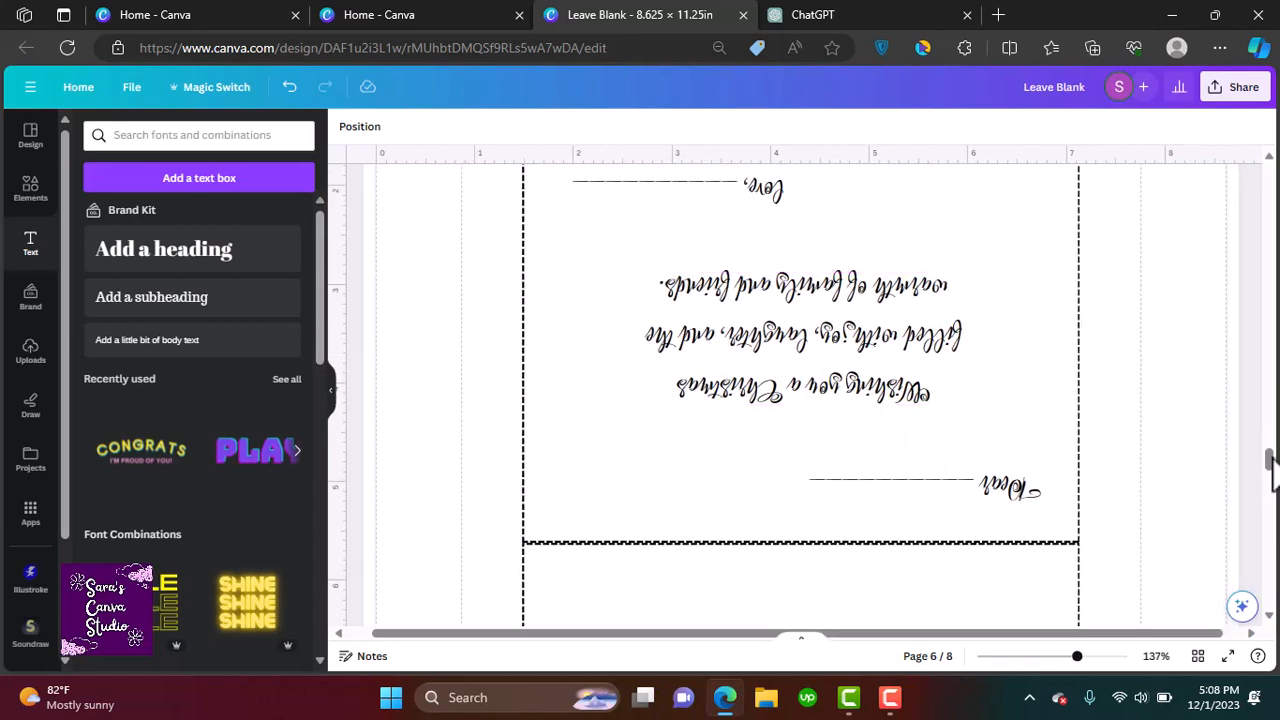
pyautogui.scroll(1, 1257, 449)
pyautogui.click(30, 186)
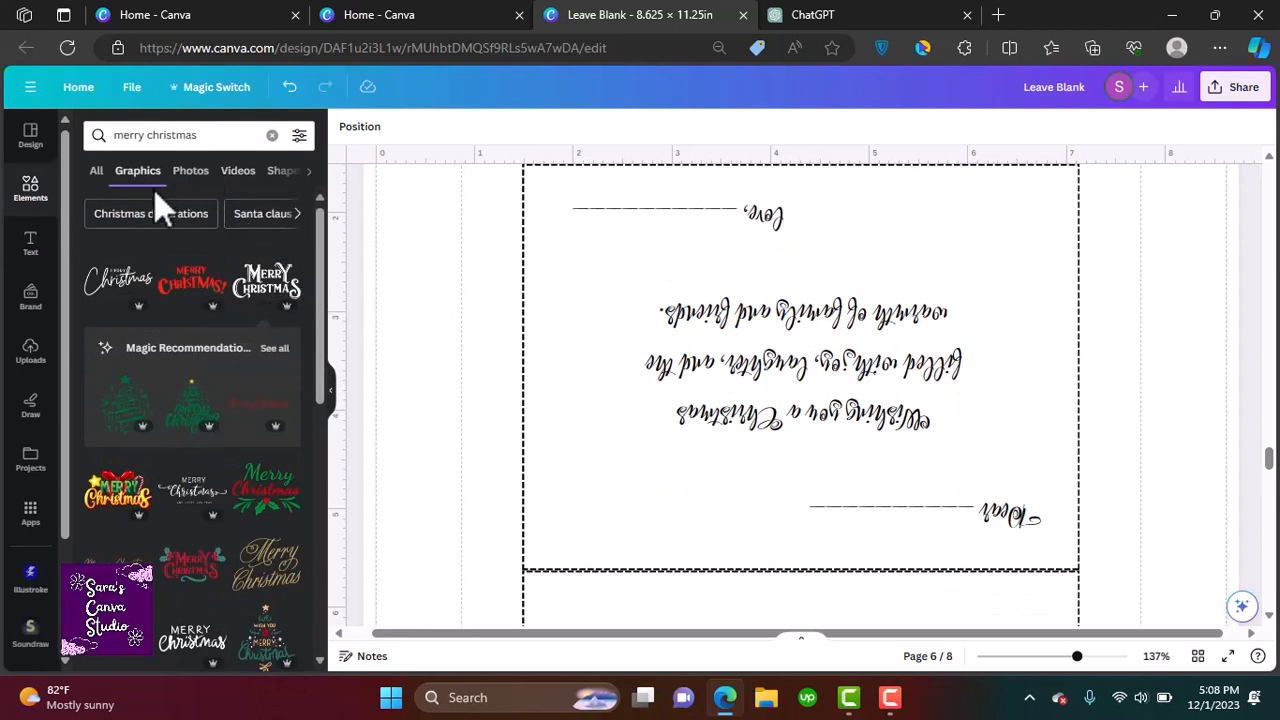
pyautogui.click(276, 137)
pyautogui.write('christmas')
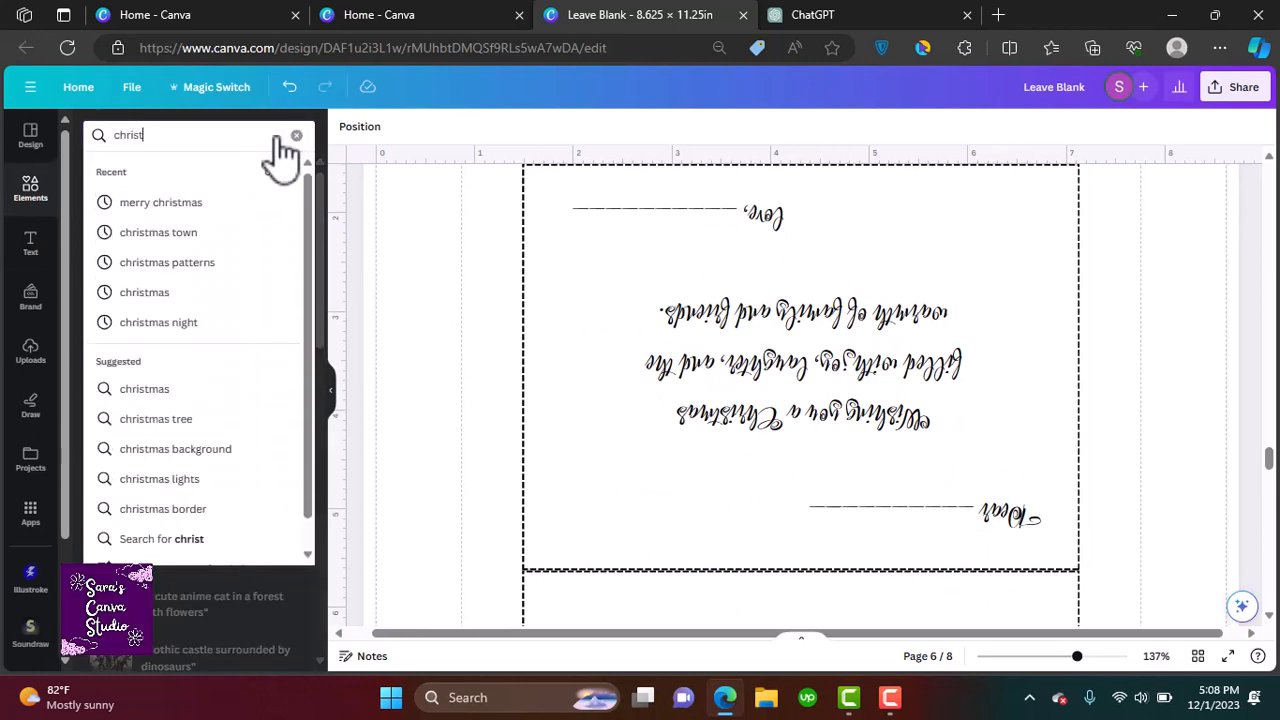
pyautogui.press('Return')
pyautogui.click(286, 258)
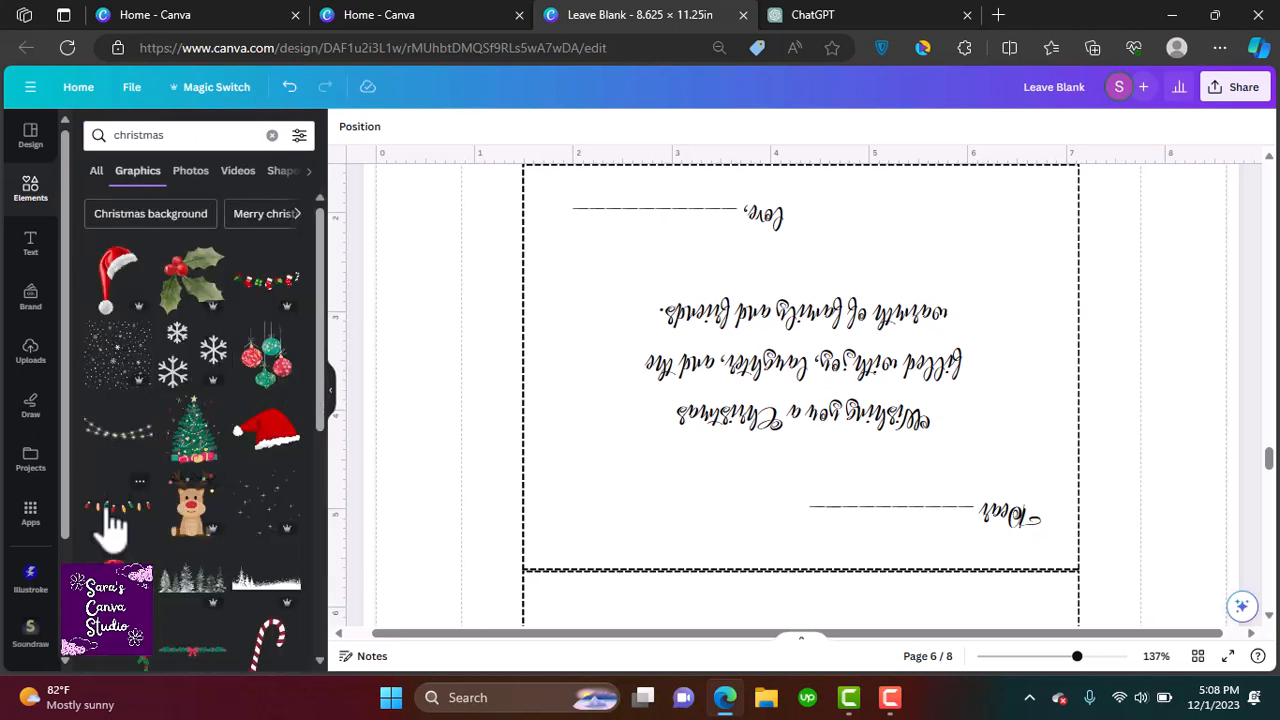
pyautogui.click(266, 445)
pyautogui.moveTo(723, 520); pyautogui.dragTo(663, 334)
pyautogui.moveTo(572, 281); pyautogui.dragTo(860, 455)
pyautogui.moveTo(868, 515); pyautogui.dragTo(880, 420)
pyautogui.moveTo(888, 478); pyautogui.dragTo(770, 440)
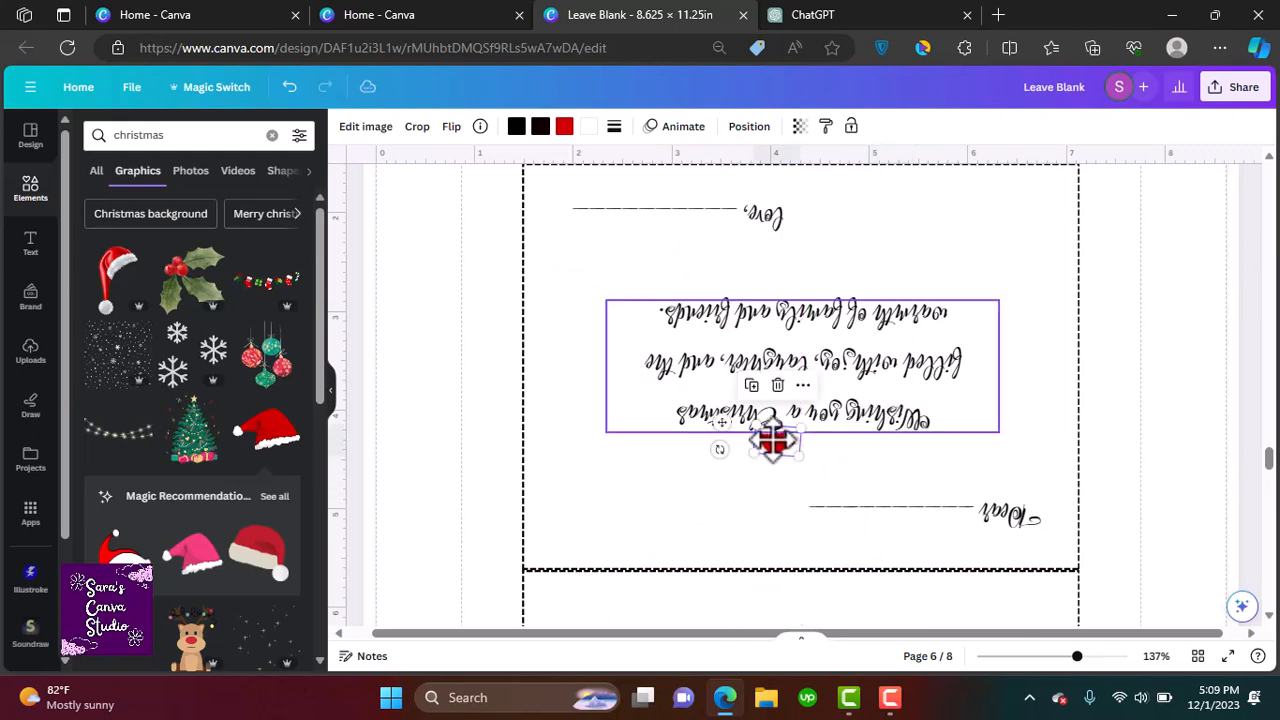
# Bring the Santa hat to the front and nudge it into place on the letter
pyautogui.rightClick(785, 440)
pyautogui.moveTo(893, 345)
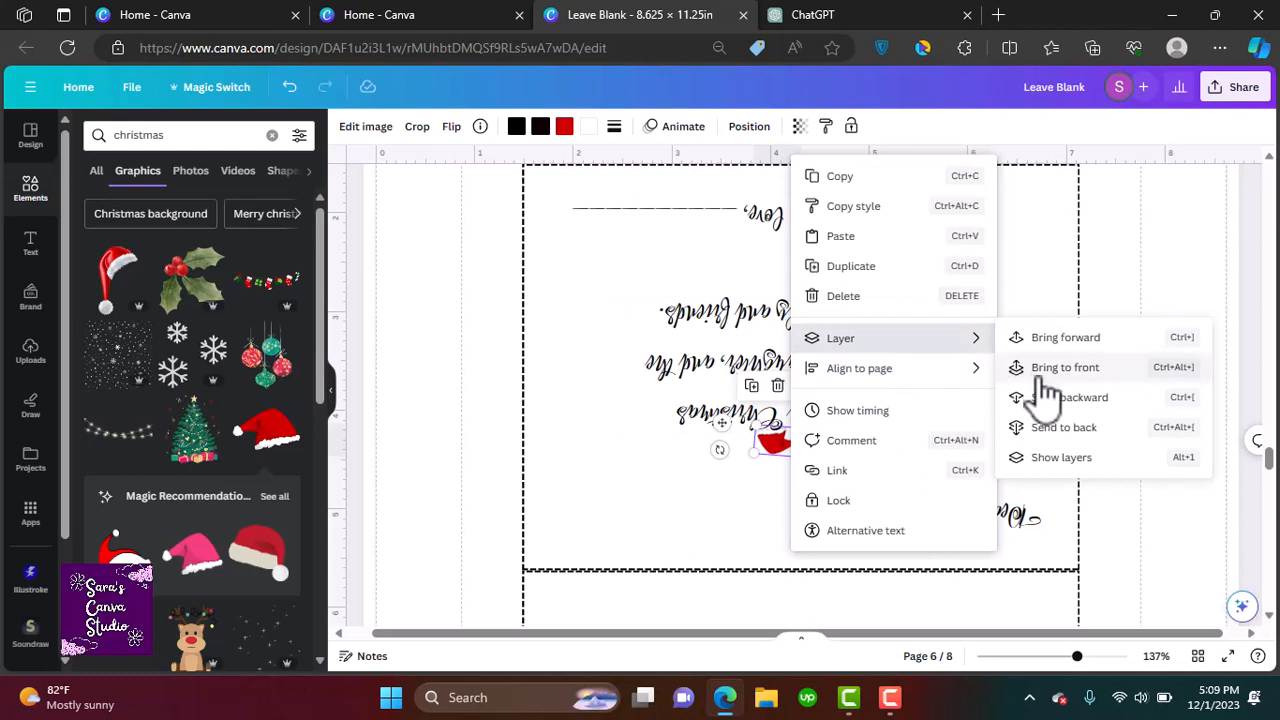
pyautogui.click(1040, 380)
pyautogui.click(737, 550)
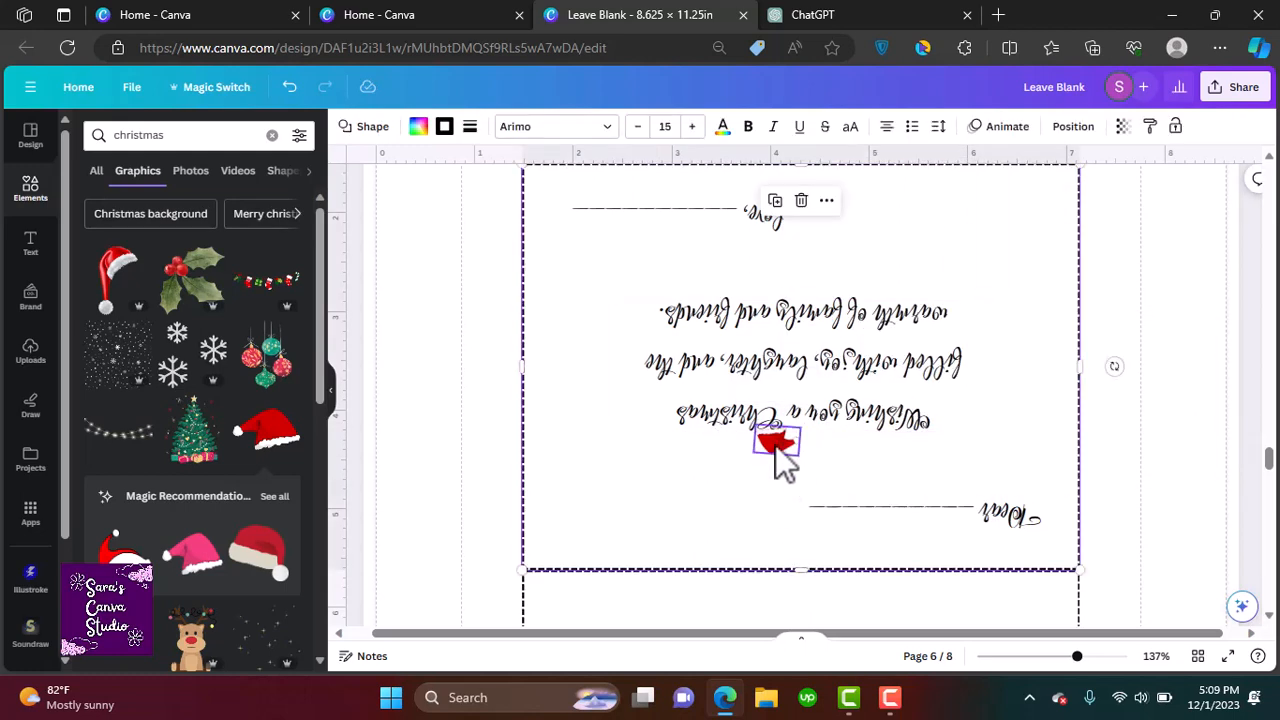
pyautogui.moveTo(776, 448); pyautogui.dragTo(775, 443)
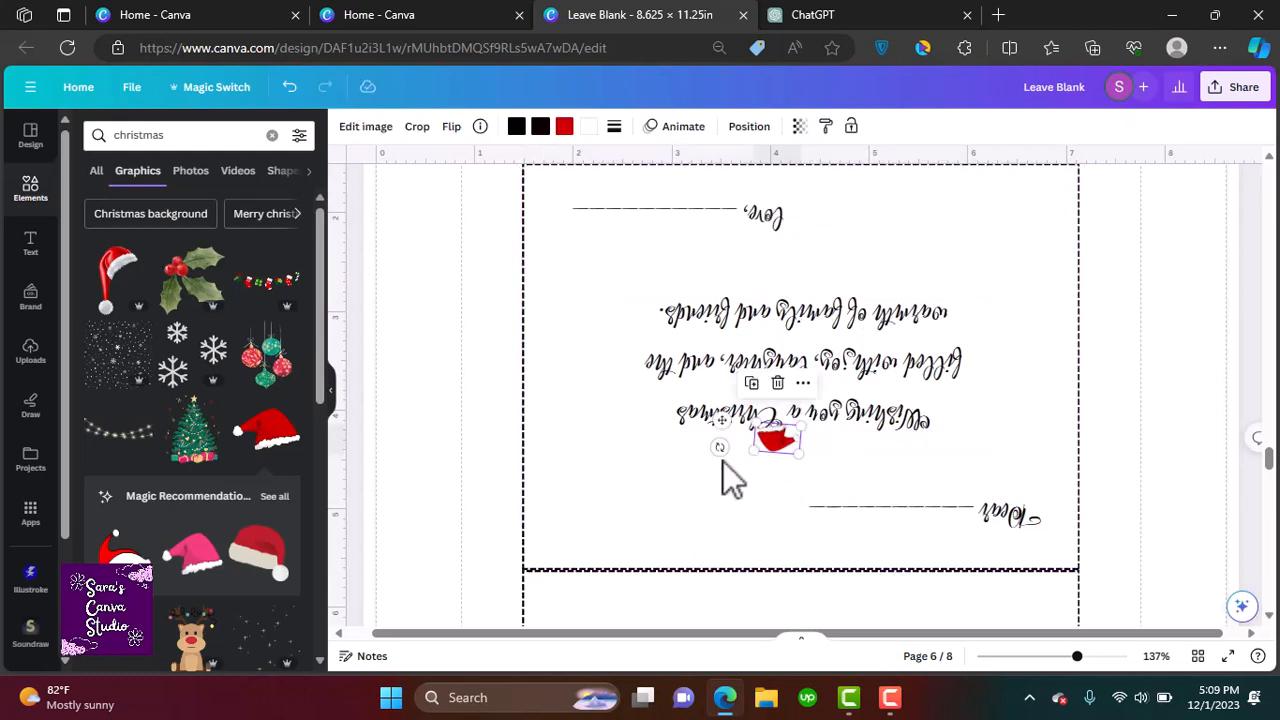
pyautogui.click(682, 505)
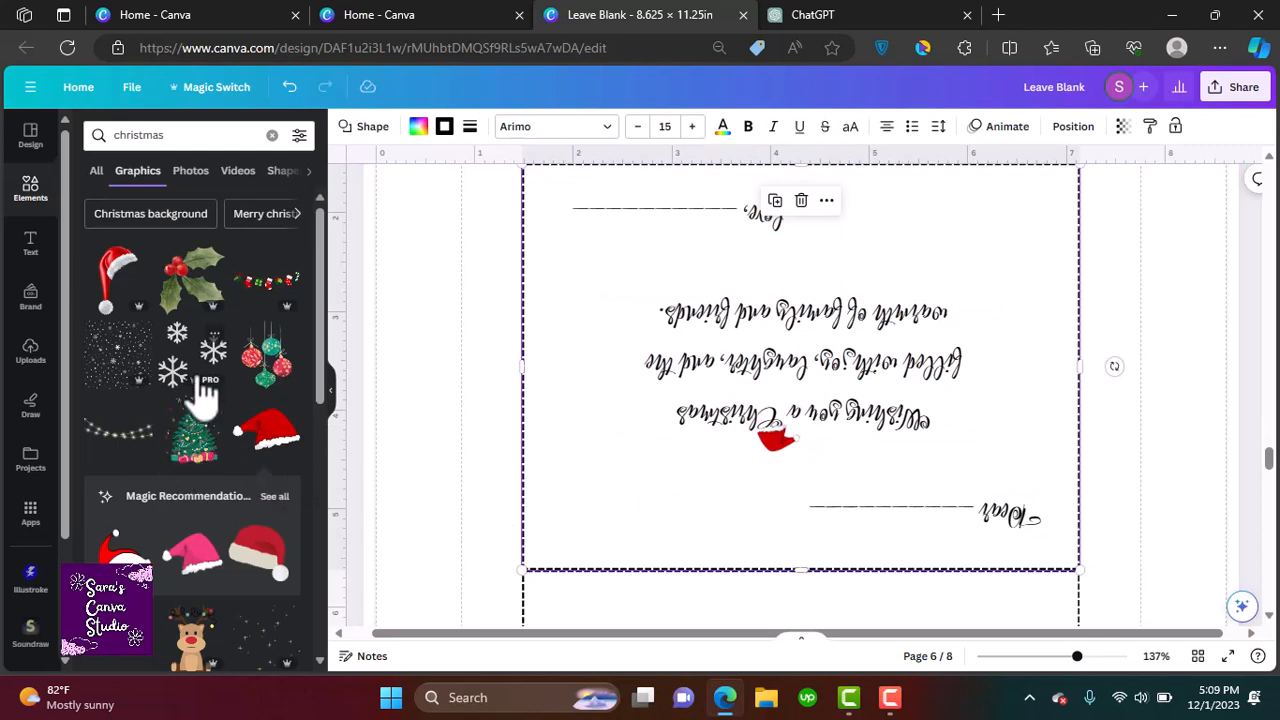
# Add a stocking garland graphic along the bottom edge of the inside panel, starting at the left corner
pyautogui.moveTo(268, 295); pyautogui.dragTo(758, 288)
pyautogui.moveTo(737, 434); pyautogui.dragTo(673, 518)
pyautogui.moveTo(866, 484); pyautogui.dragTo(749, 512)
pyautogui.click(609, 471)
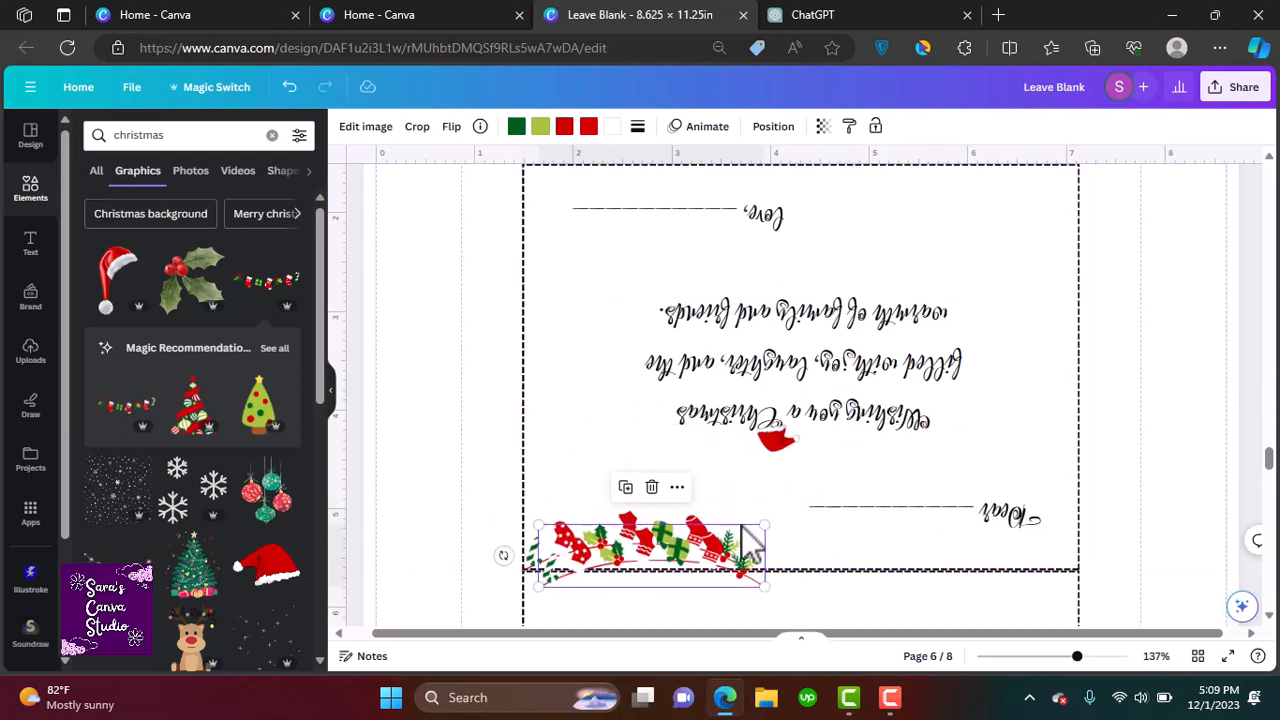
# Duplicate the garland twice and line the copies up to extend across the bottom edge
pyautogui.moveTo(617, 541); pyautogui.dragTo(835, 521)
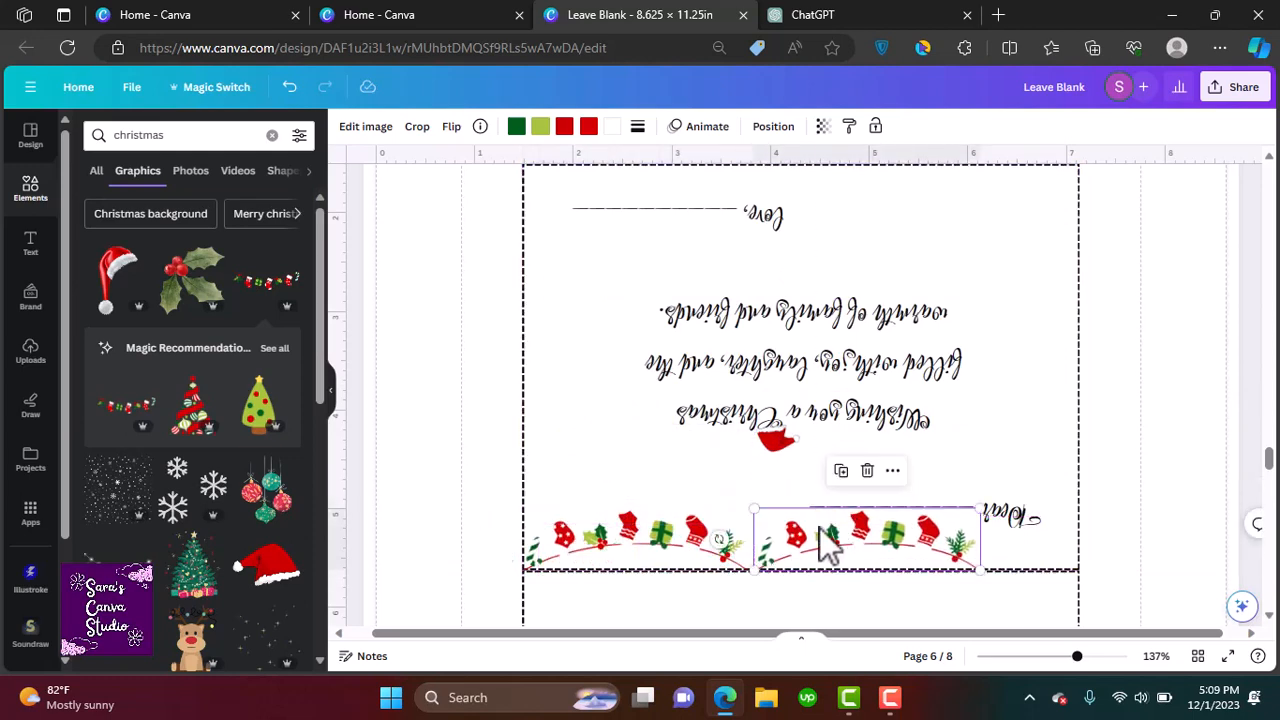
pyautogui.click(842, 470)
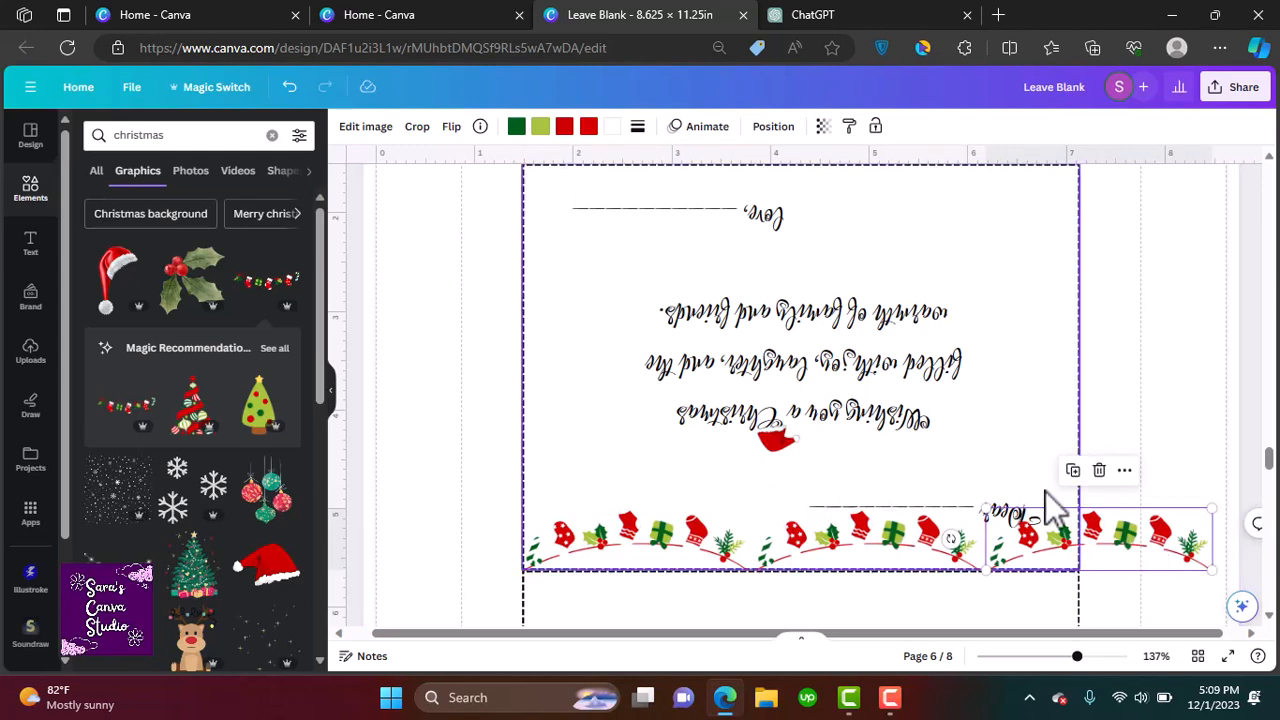
# Crop the last garland copy so it ends at the panel's right edge
pyautogui.click(417, 126)
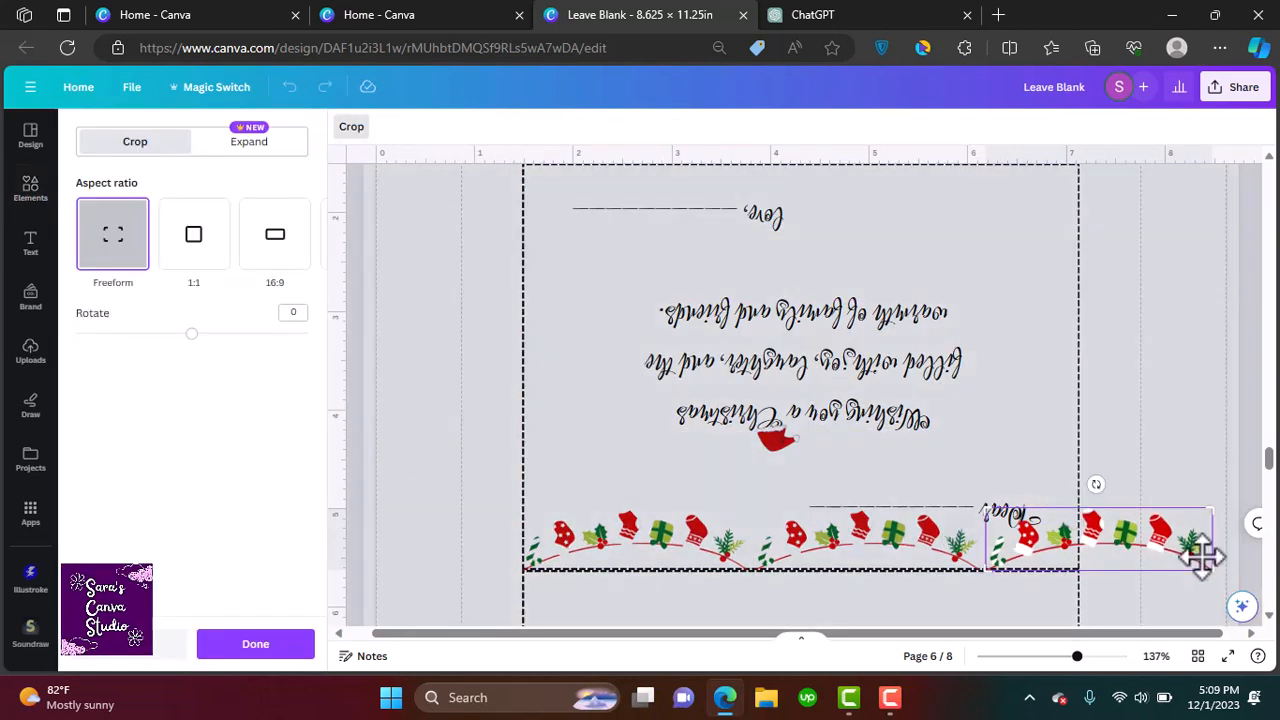
pyautogui.moveTo(1210, 565); pyautogui.dragTo(1110, 570)
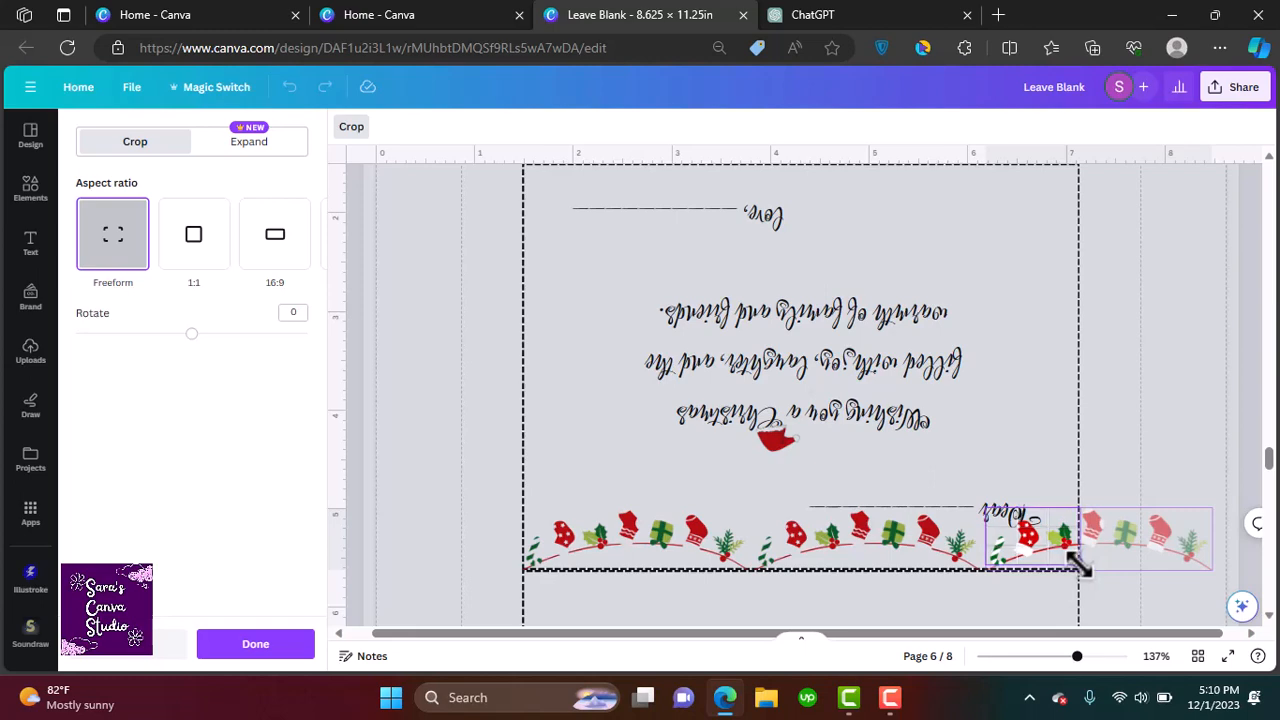
pyautogui.click(1096, 564)
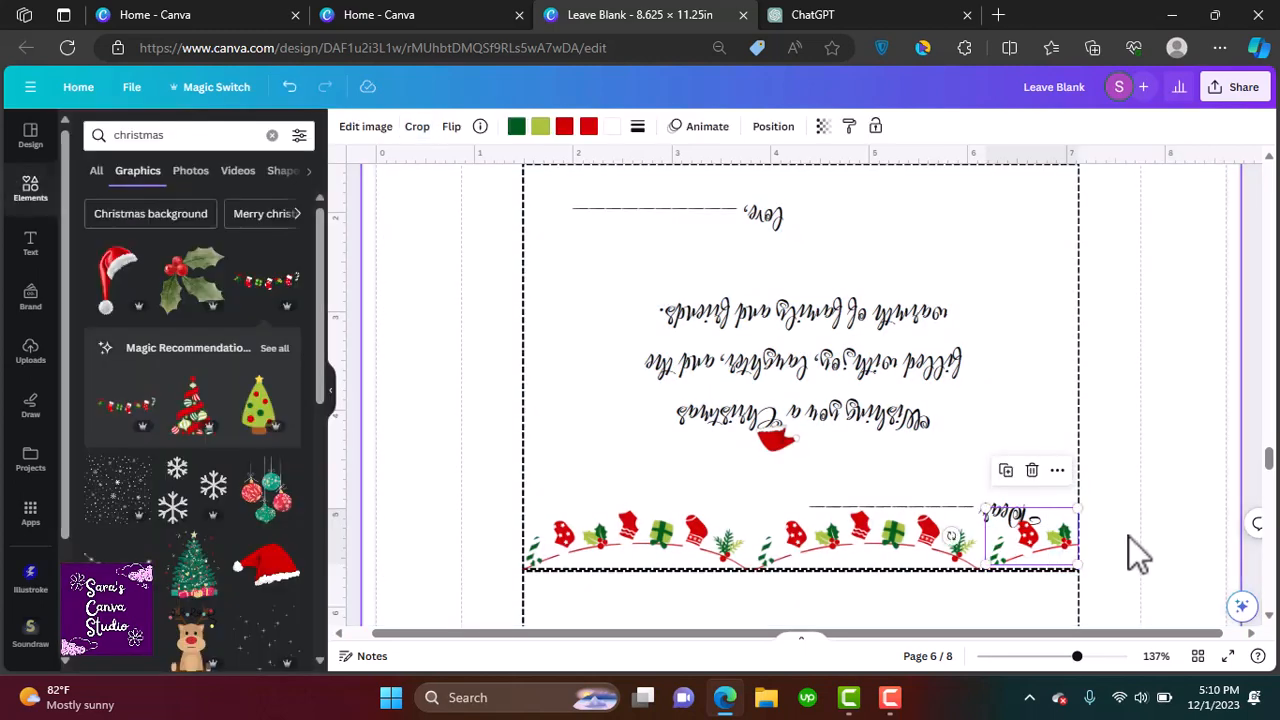
pyautogui.click(1055, 370)
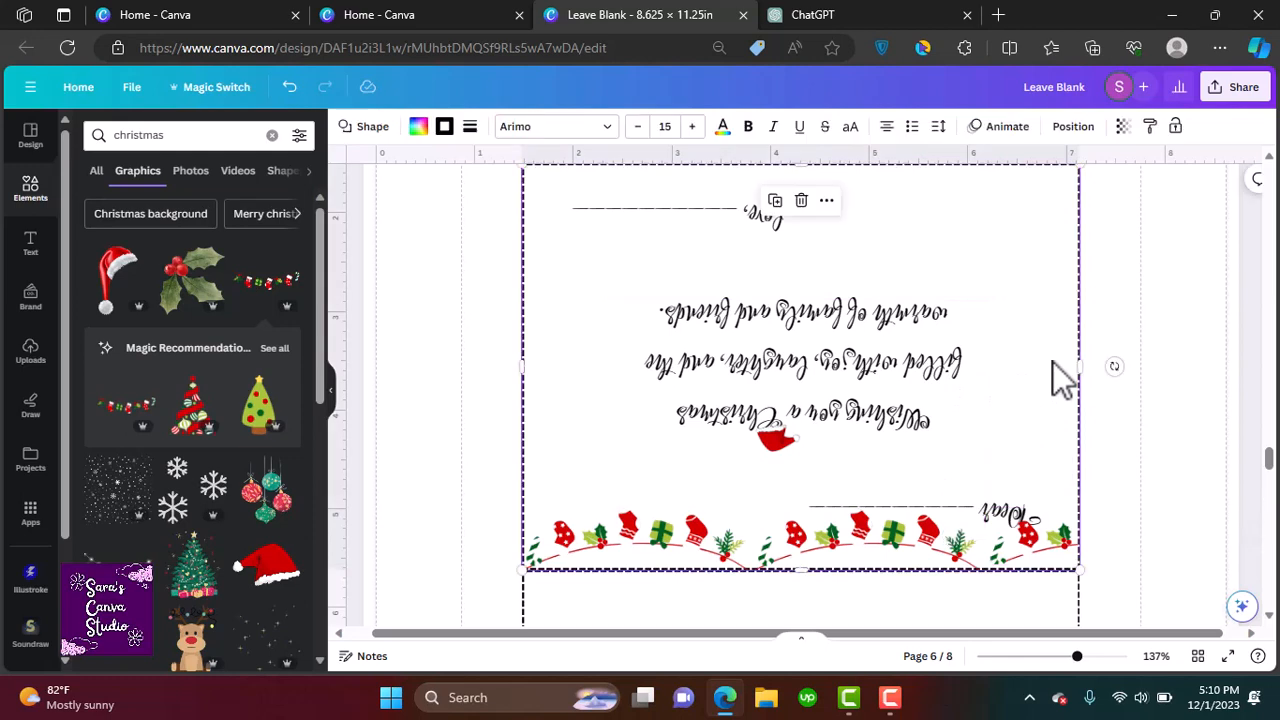
# Nudge the upside-down Dear line slightly upward above the garland
pyautogui.click(985, 512)
pyautogui.moveTo(985, 512); pyautogui.dragTo(984, 504)
pyautogui.click(1138, 492)
# Place a small holly garland with a red bow centered above the upside-down greeting on the inside panel
pyautogui.scroll(1, 1010, 470)
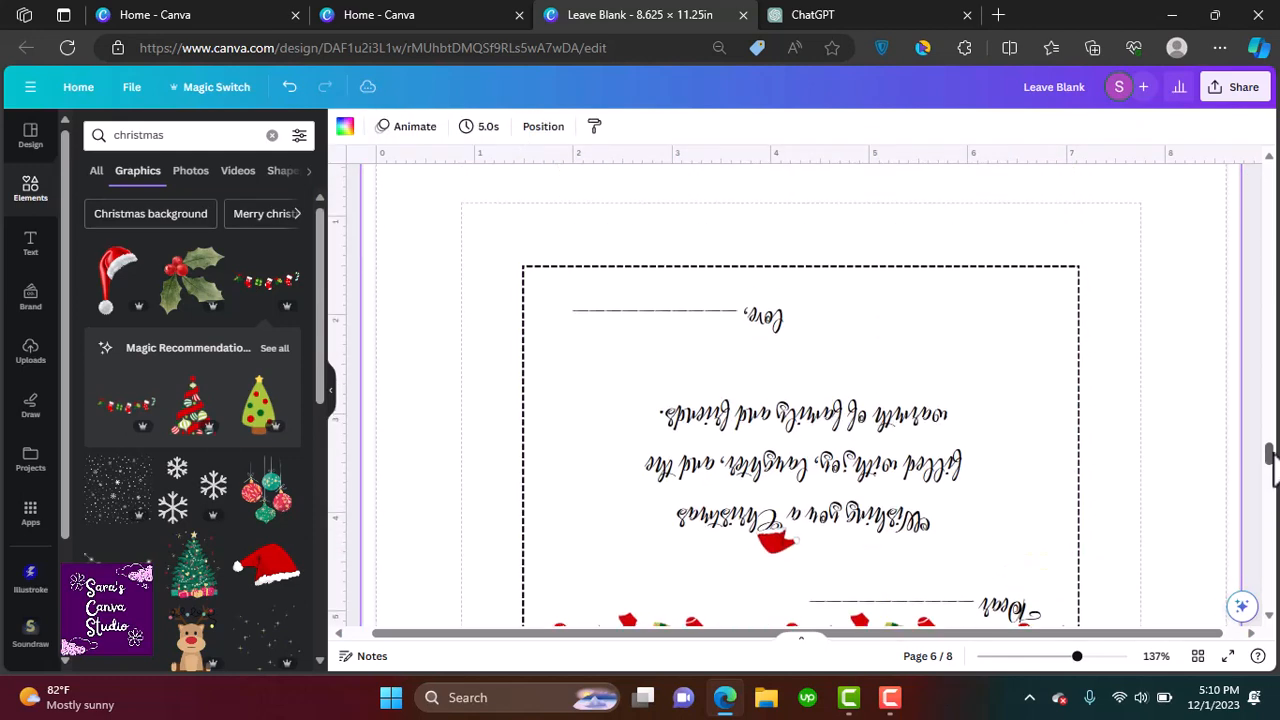
pyautogui.scroll(-1, 900, 450)
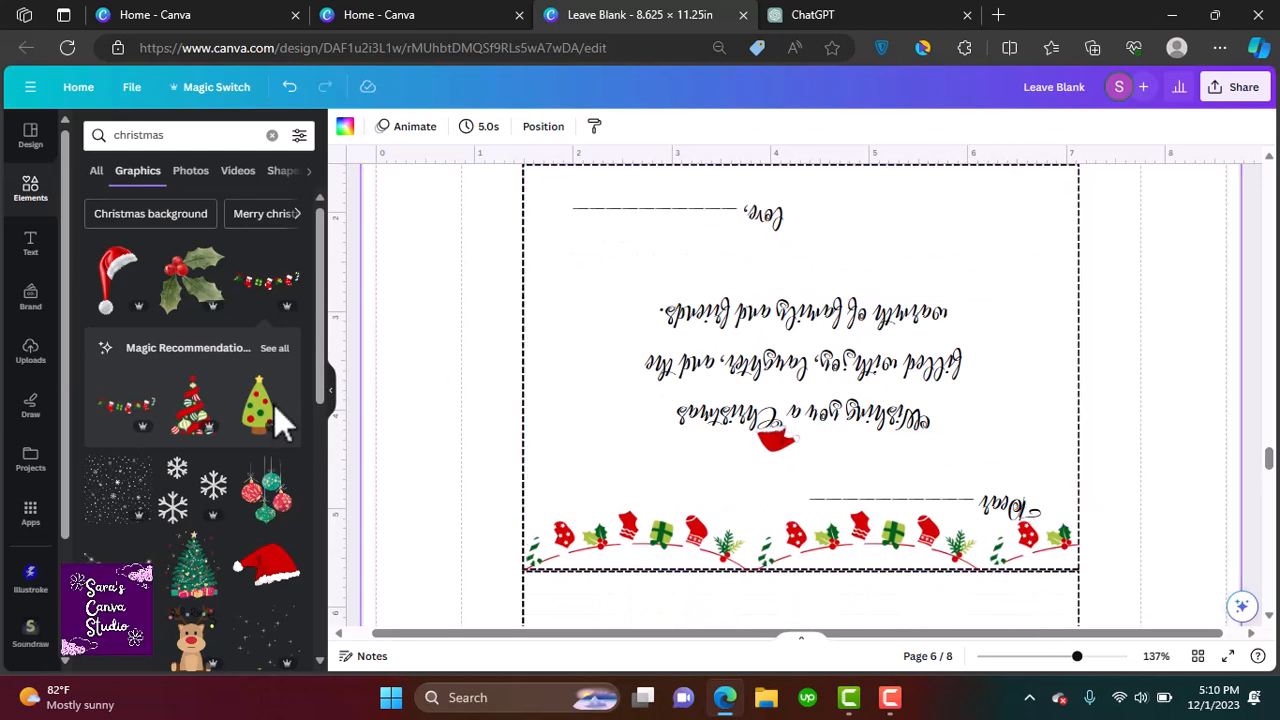
pyautogui.moveTo(325, 391); pyautogui.dragTo(345, 513)
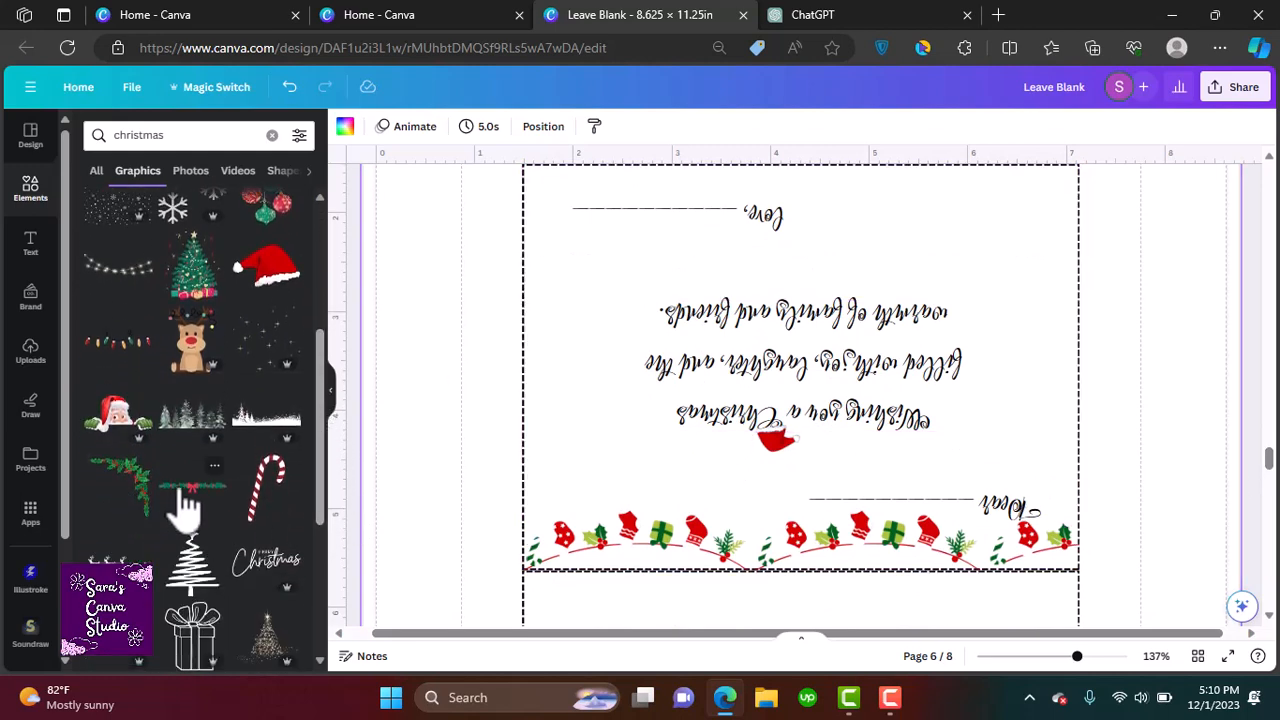
pyautogui.moveTo(185, 488); pyautogui.dragTo(777, 257)
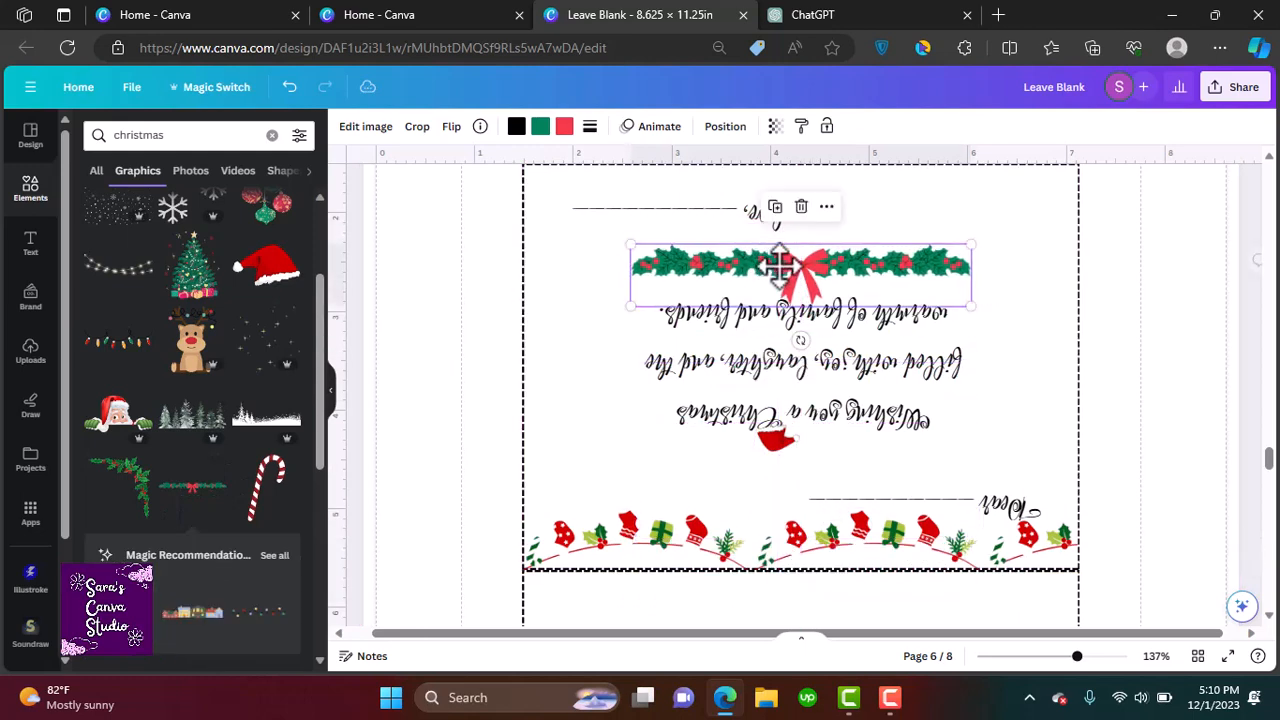
pyautogui.moveTo(970, 305); pyautogui.dragTo(801, 262)
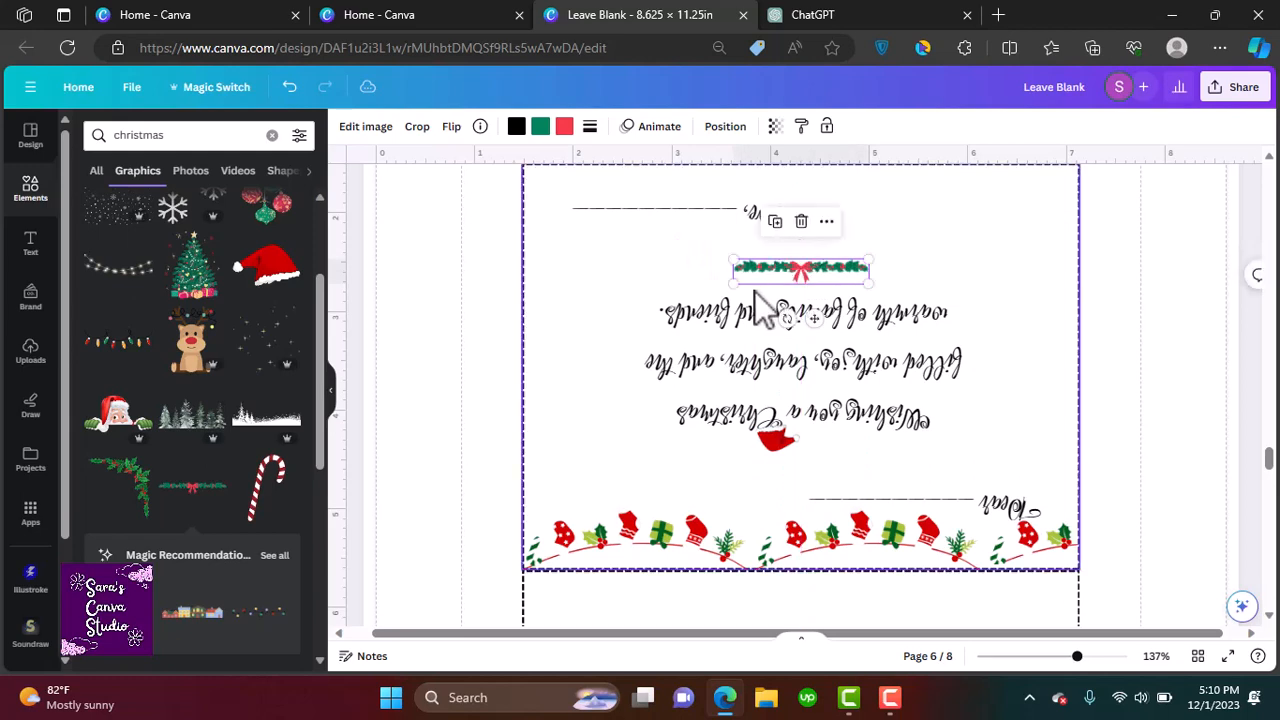
pyautogui.moveTo(800, 308); pyautogui.dragTo(820, 207)
pyautogui.click(913, 285)
pyautogui.moveTo(830, 272); pyautogui.dragTo(825, 269)
pyautogui.click(967, 303)
pyautogui.click(963, 248)
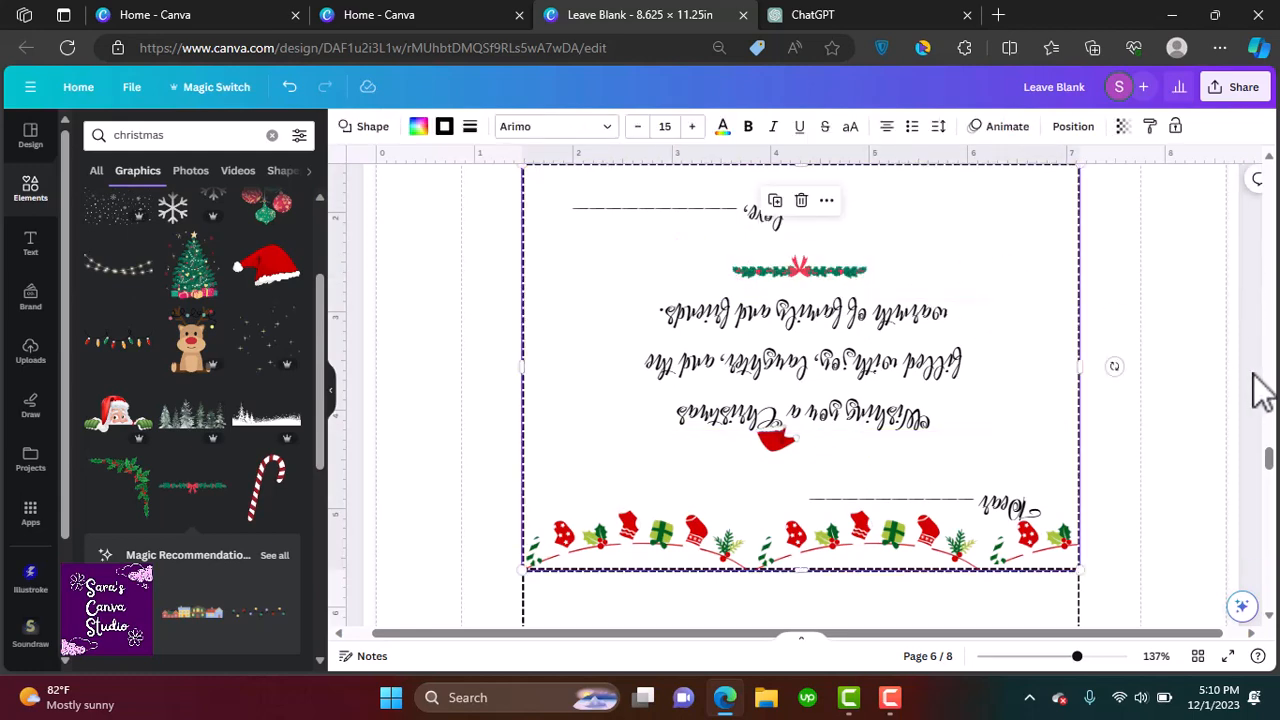
# Search graphics for christmas patterns and place a red-and-green plaid pattern over the envelope template's top-left corner
pyautogui.moveTo(1270, 457); pyautogui.dragTo(1277, 521)
pyautogui.scroll(-2, 1108, 495)
pyautogui.scroll(-2, 1108, 495)
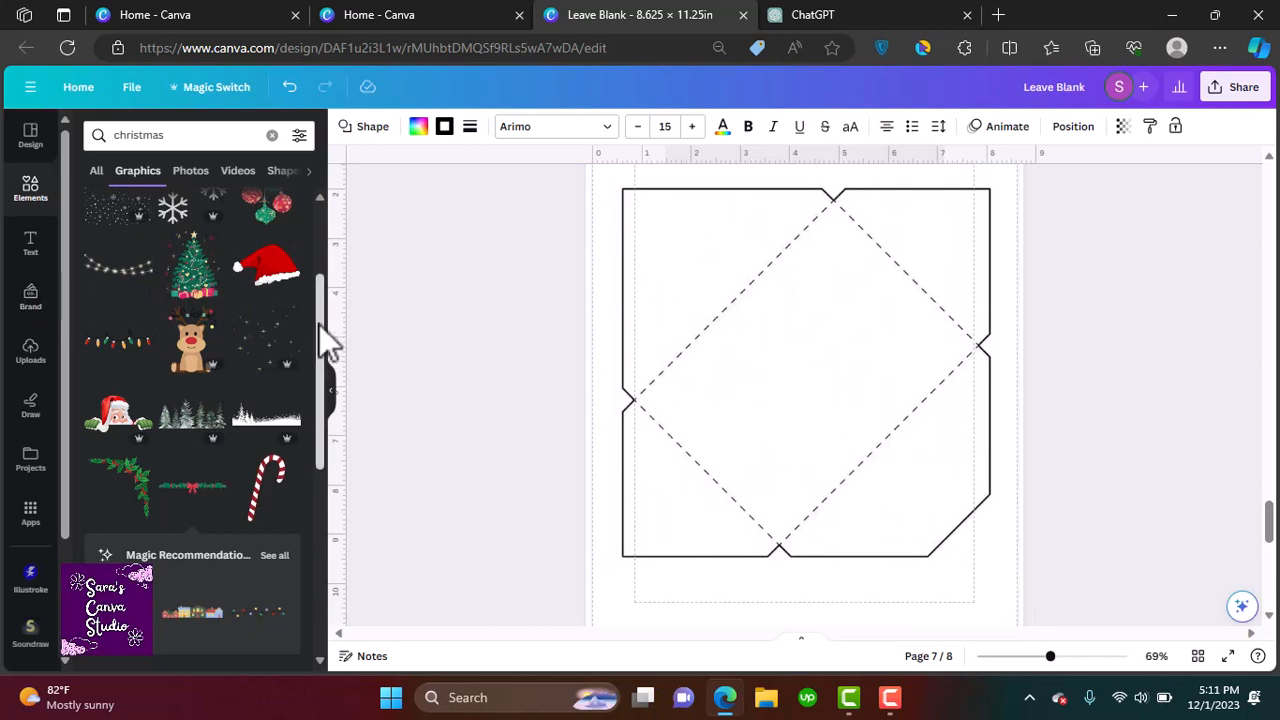
pyautogui.moveTo(320, 330); pyautogui.dragTo(320, 234)
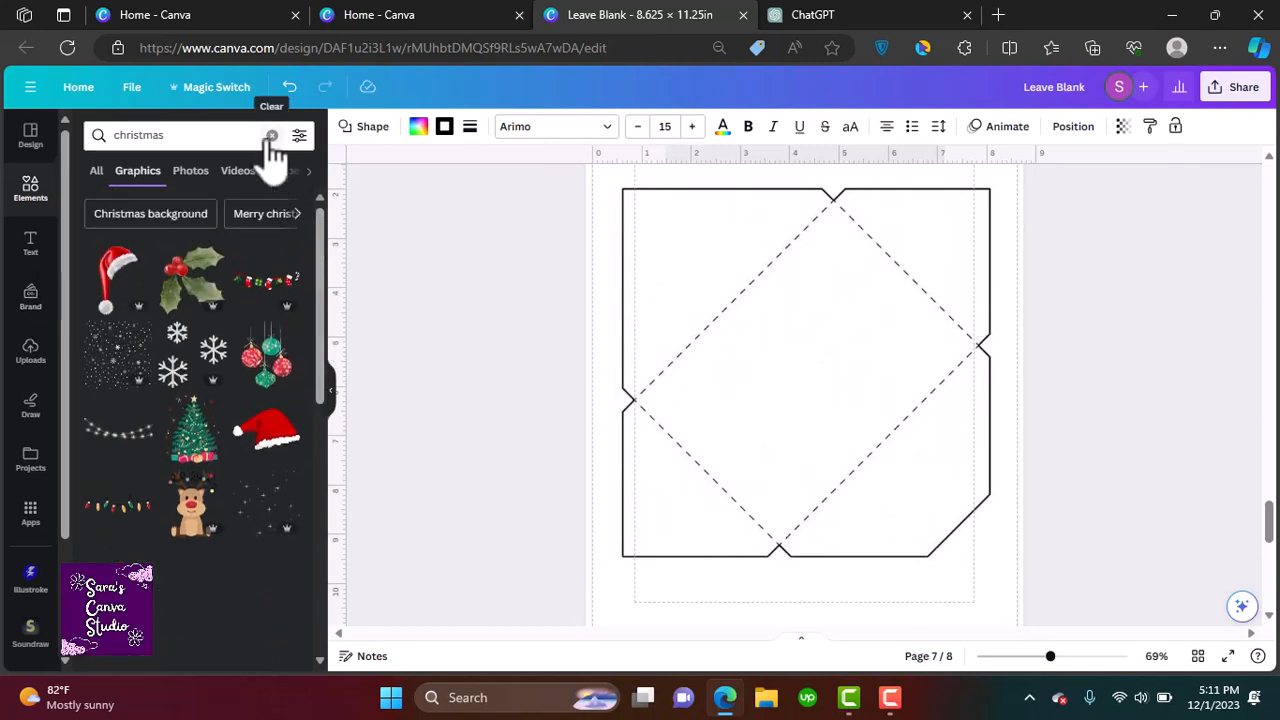
pyautogui.click(271, 135)
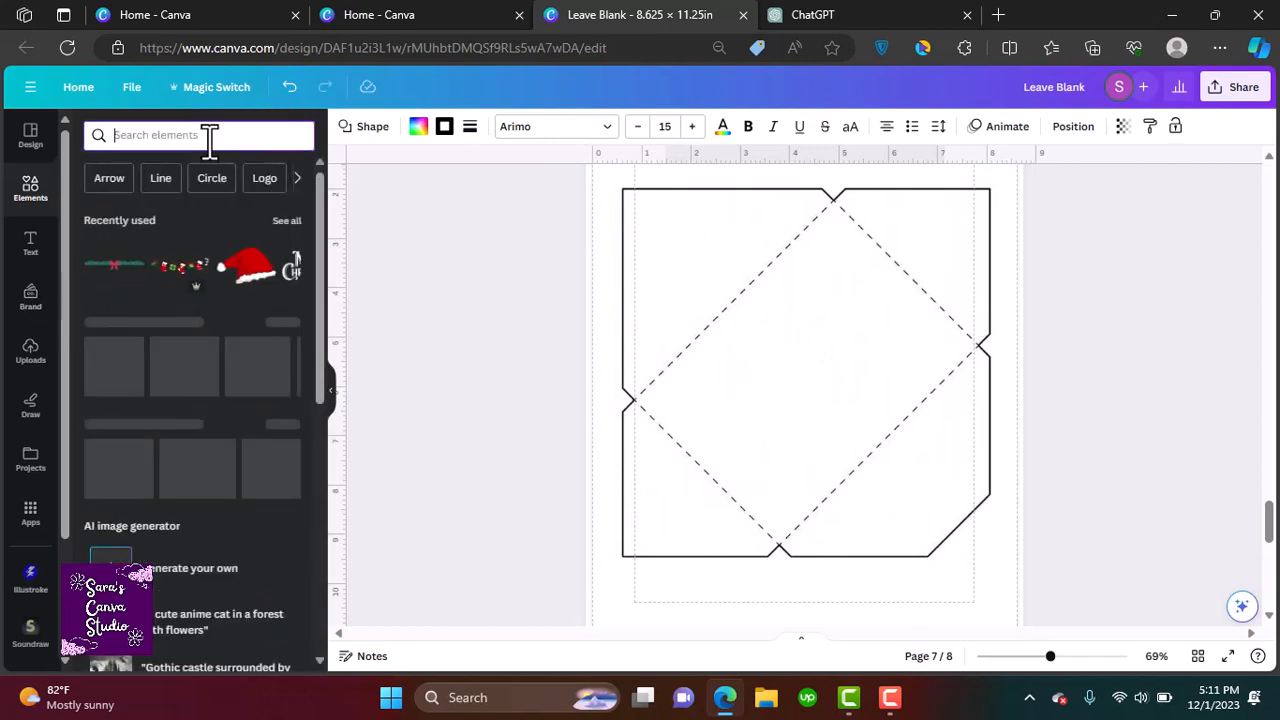
pyautogui.write('christm')
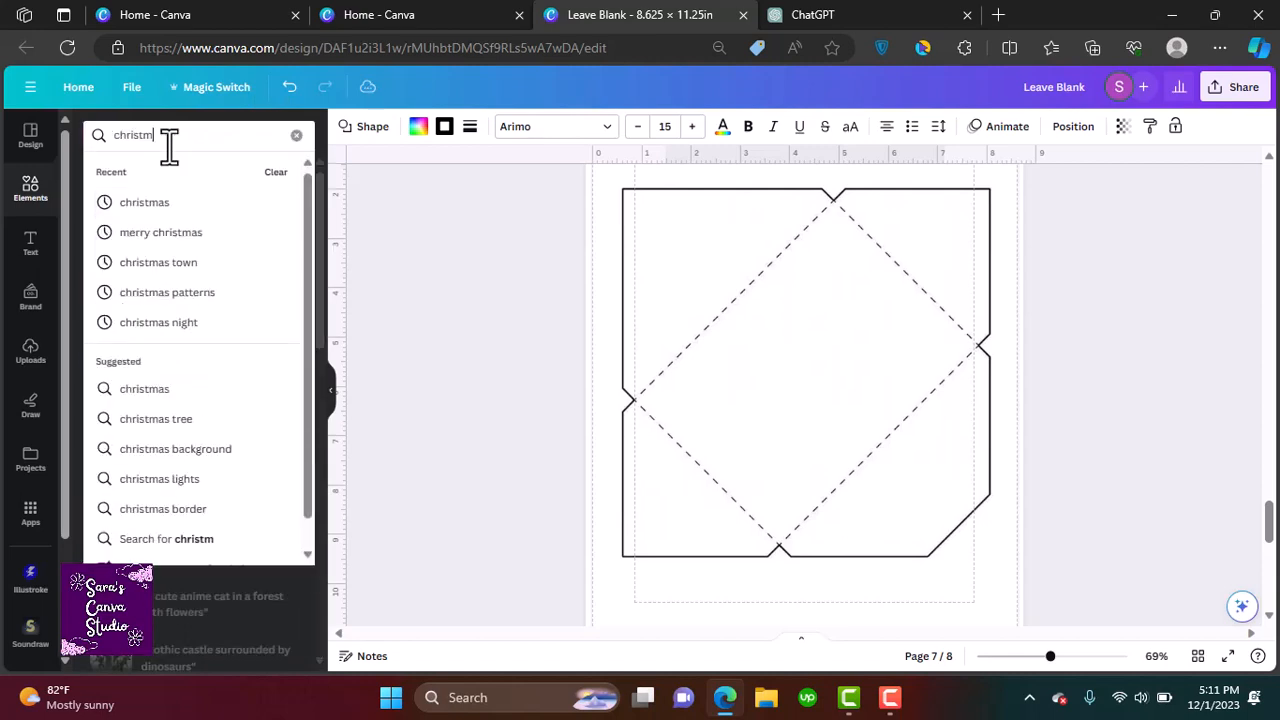
pyautogui.write('as patterns')
pyautogui.press('Return')
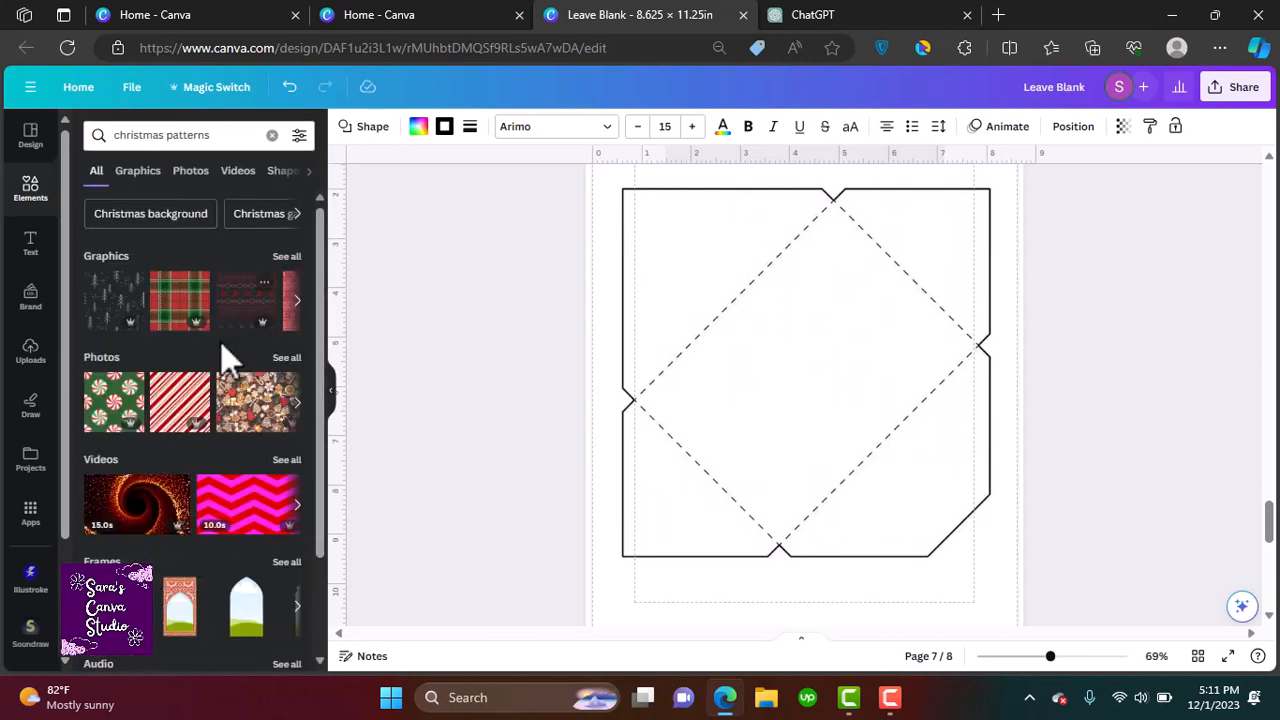
pyautogui.click(286, 257)
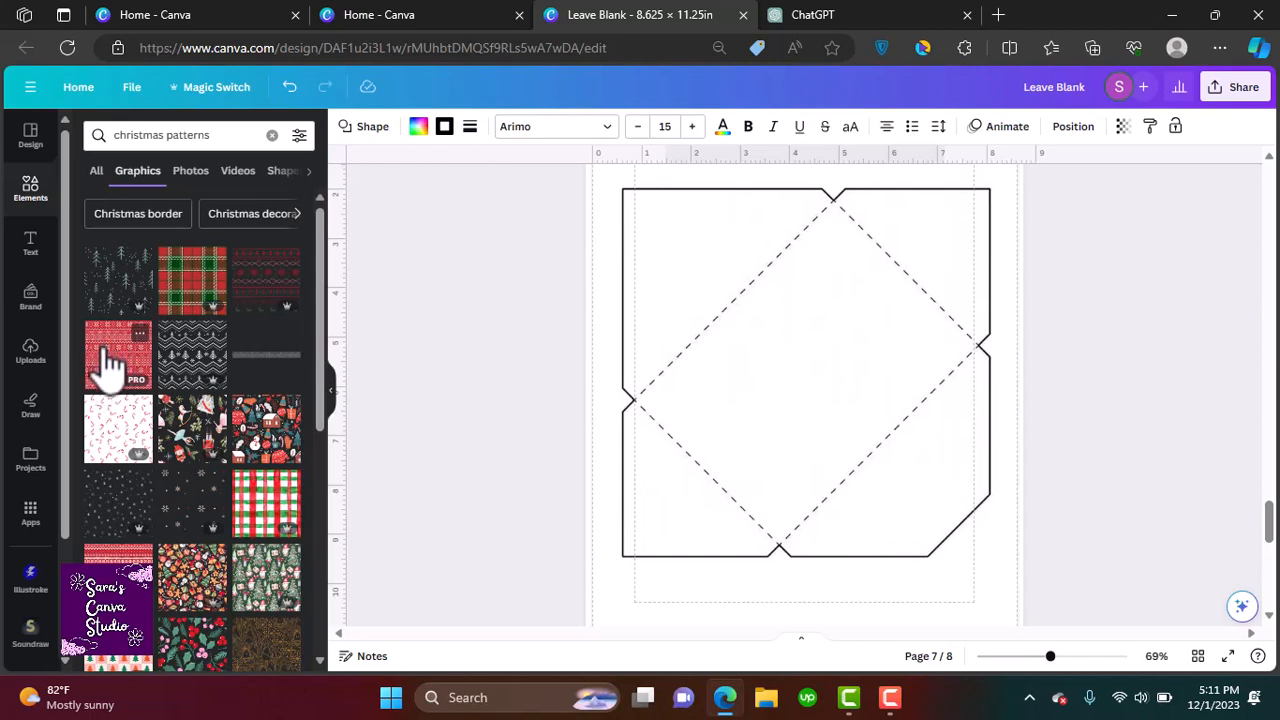
pyautogui.click(187, 297)
pyautogui.moveTo(757, 386); pyautogui.dragTo(688, 284)
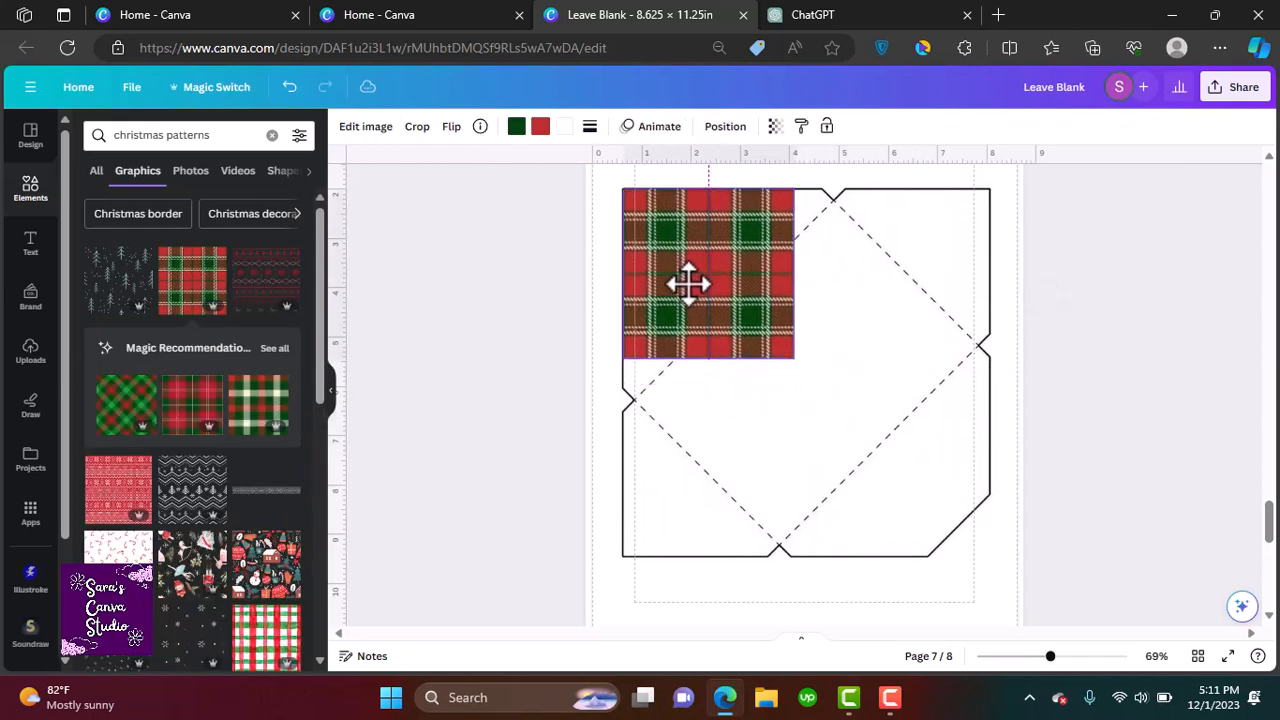
pyautogui.moveTo(792, 356); pyautogui.dragTo(700, 278)
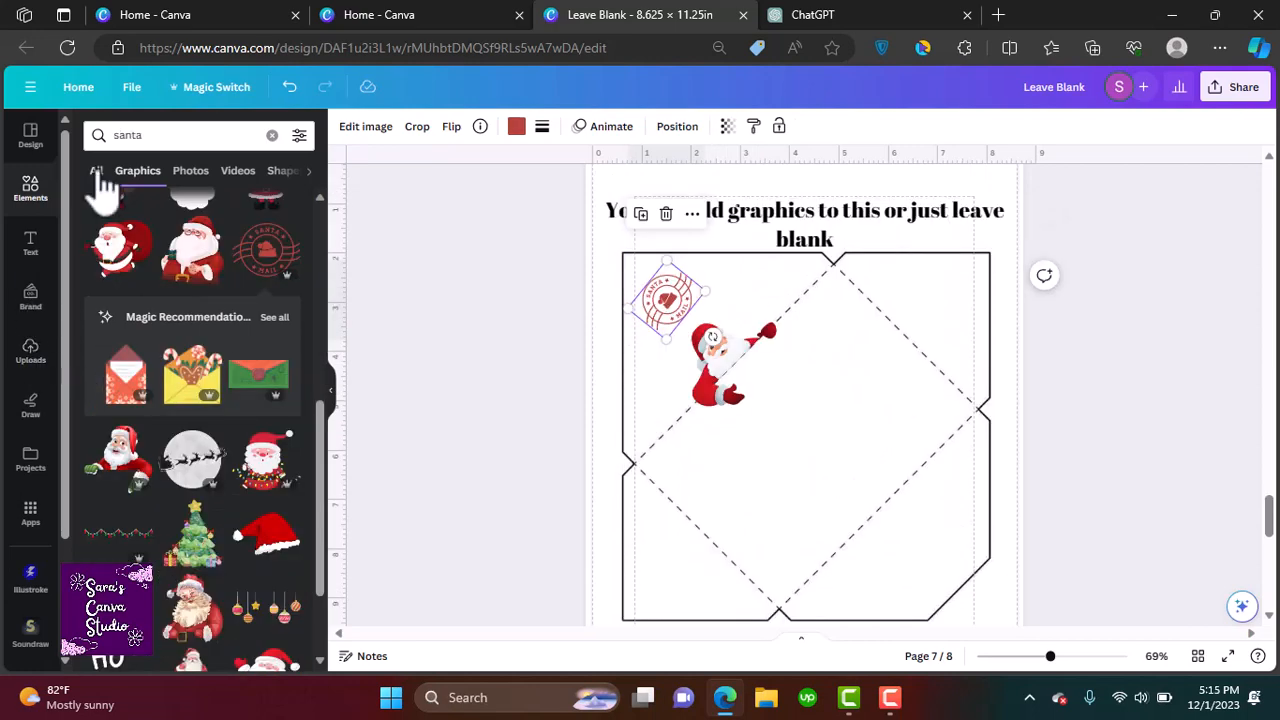
# Add a square shape, rotate it and size it into a green diamond covering the envelope's central area
pyautogui.click(97, 172)
pyautogui.click(272, 135)
pyautogui.click(105, 363)
pyautogui.moveTo(772, 458); pyautogui.dragTo(674, 528)
pyautogui.moveTo(706, 592); pyautogui.dragTo(767, 565)
pyautogui.moveTo(692, 534); pyautogui.dragTo(713, 492)
pyautogui.moveTo(770, 418); pyautogui.dragTo(879, 308)
pyautogui.moveTo(831, 447); pyautogui.dragTo(886, 503)
# Send the green diamond backward so it sits behind the Santa graphic
pyautogui.rightClick(824, 402)
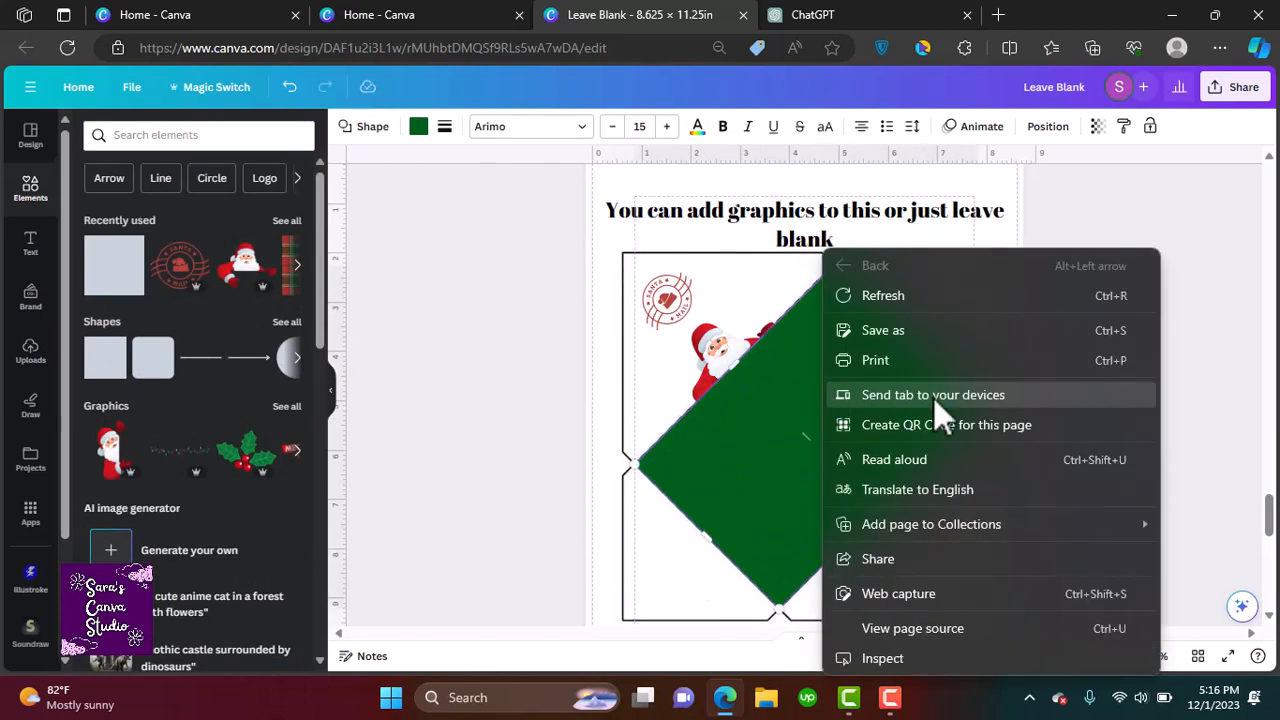
pyautogui.rightClick(768, 475)
pyautogui.click(773, 478)
pyautogui.rightClick(863, 480)
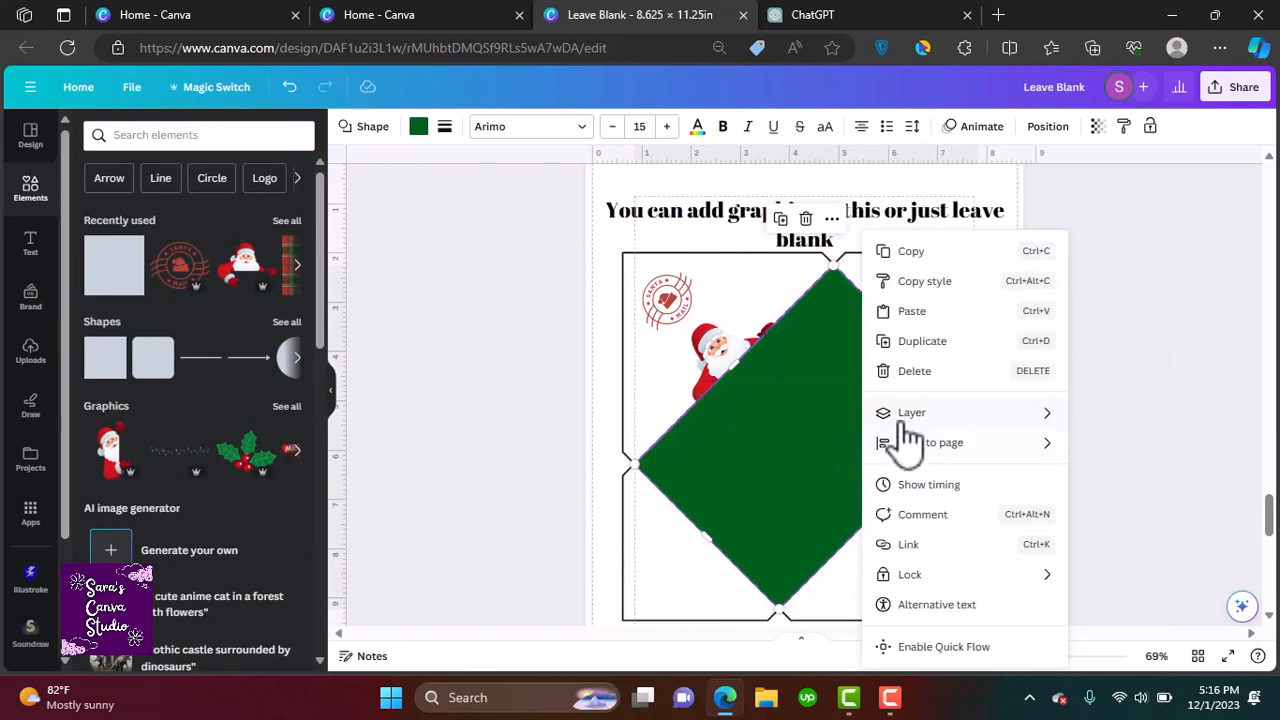
pyautogui.moveTo(910, 414)
pyautogui.click(705, 508)
pyautogui.click(285, 350)
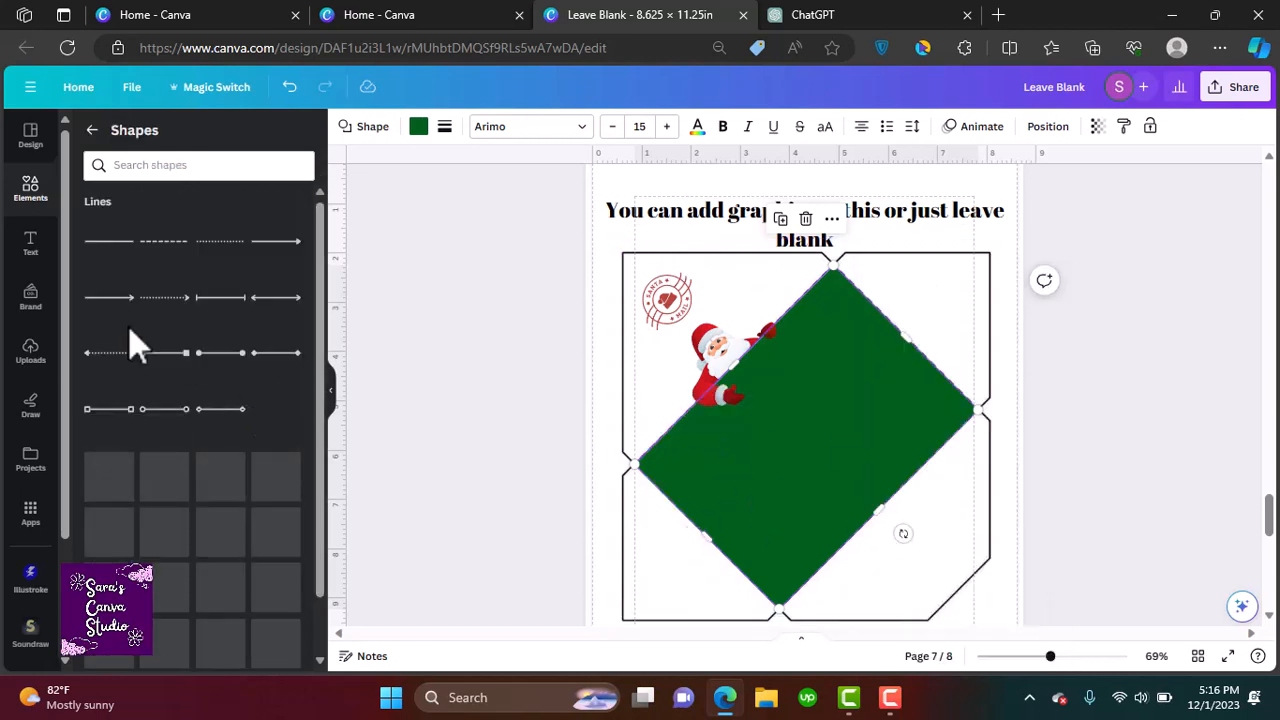
pyautogui.scroll(-5, 200, 400)
pyautogui.doubleClick(838, 397)
pyautogui.click(419, 128)
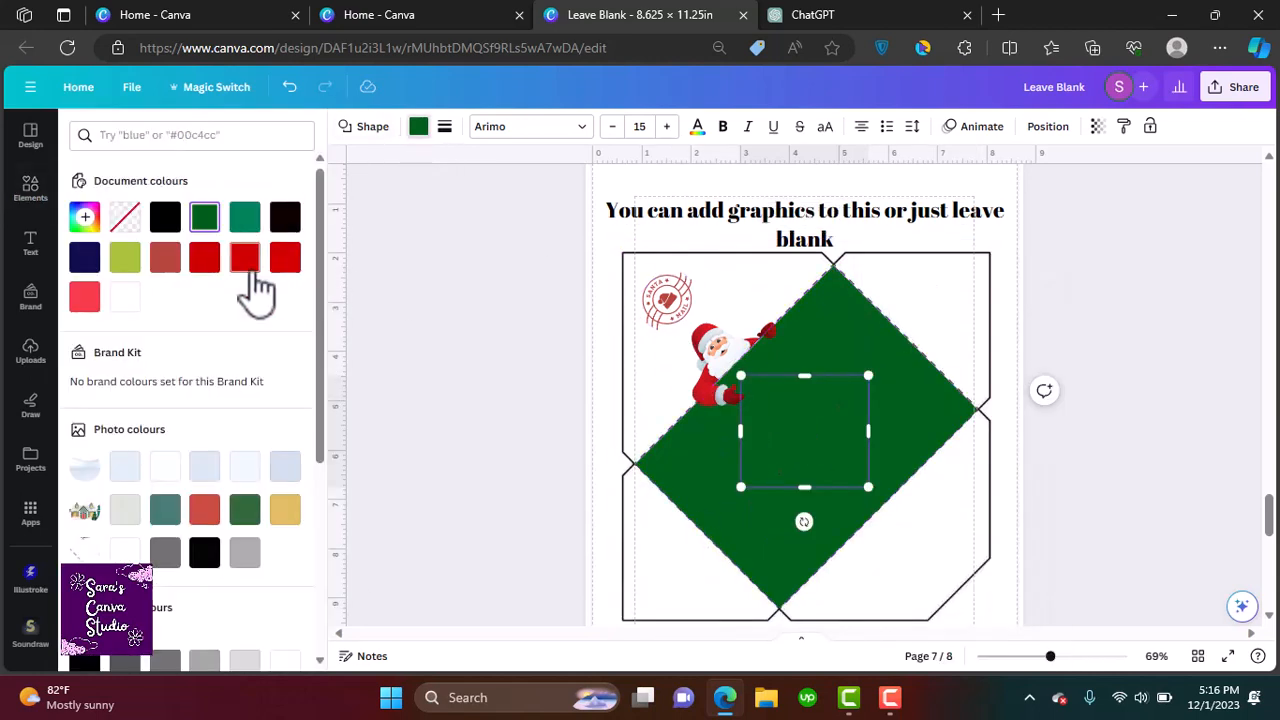
pyautogui.moveTo(777, 519); pyautogui.dragTo(740, 496)
pyautogui.moveTo(845, 393); pyautogui.dragTo(853, 385)
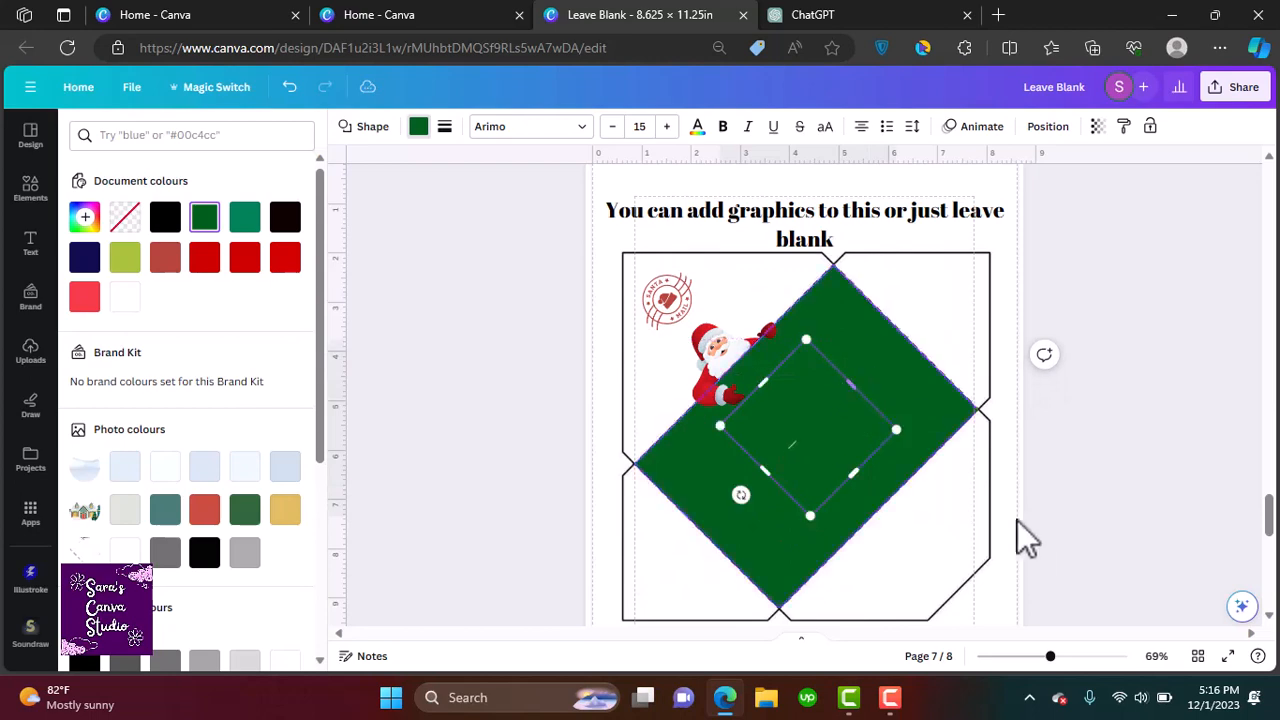
pyautogui.click(1020, 521)
# Move and resize a green square behind the envelope outline to fill its upper-right area
pyautogui.moveTo(817, 428); pyautogui.dragTo(957, 296)
pyautogui.moveTo(991, 339); pyautogui.dragTo(1060, 409)
pyautogui.moveTo(994, 380); pyautogui.dragTo(957, 343)
pyautogui.moveTo(1026, 373); pyautogui.dragTo(1036, 383)
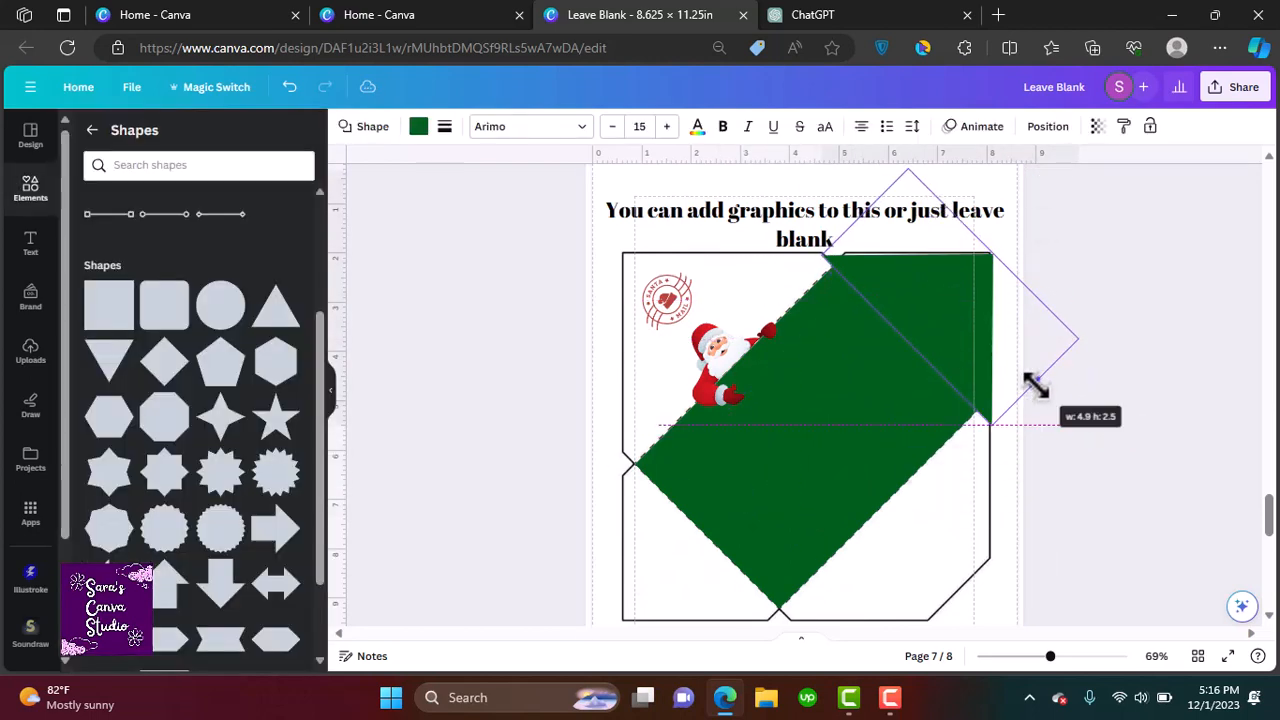
pyautogui.moveTo(906, 338); pyautogui.dragTo(918, 325)
pyautogui.moveTo(1037, 377); pyautogui.dragTo(1023, 363)
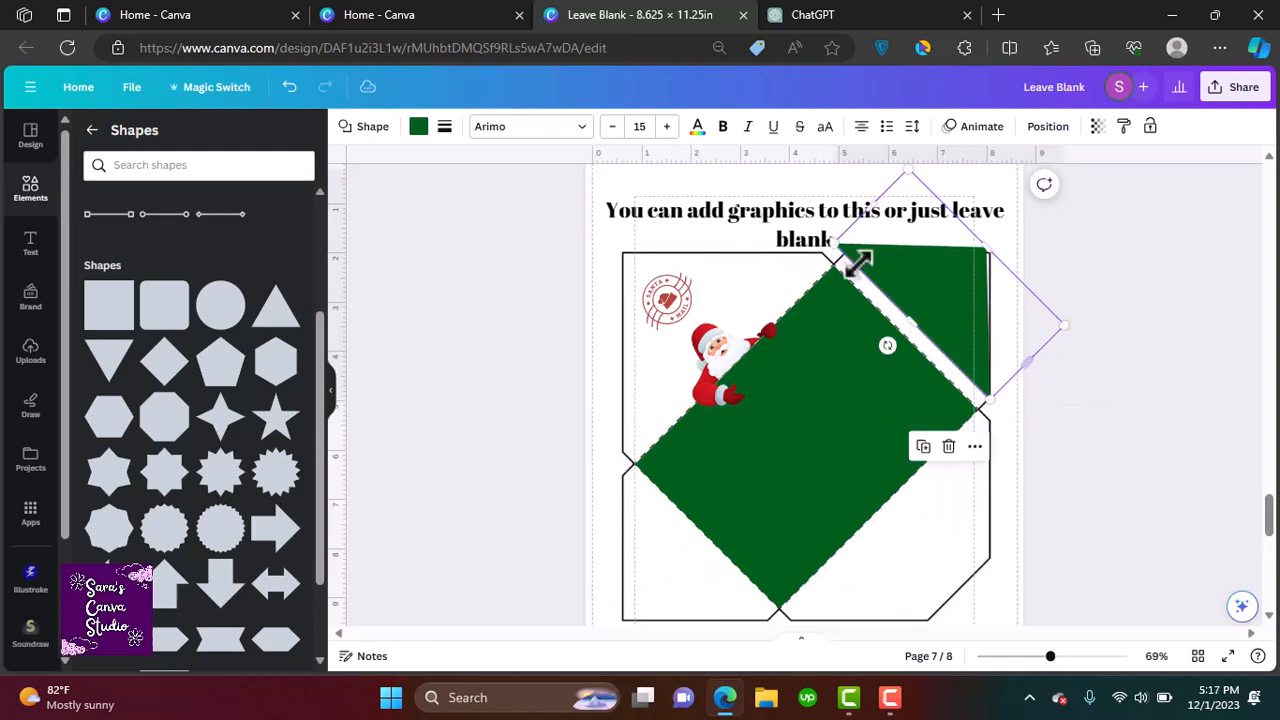
pyautogui.moveTo(865, 207); pyautogui.dragTo(874, 214)
pyautogui.moveTo(1028, 362); pyautogui.dragTo(1032, 360)
# Move a green square to the envelope's lower-left and rotate and resize it to fill that area
pyautogui.click(891, 336)
pyautogui.moveTo(898, 337); pyautogui.dragTo(640, 560)
pyautogui.click(965, 315)
pyautogui.scroll(-2, 725, 520)
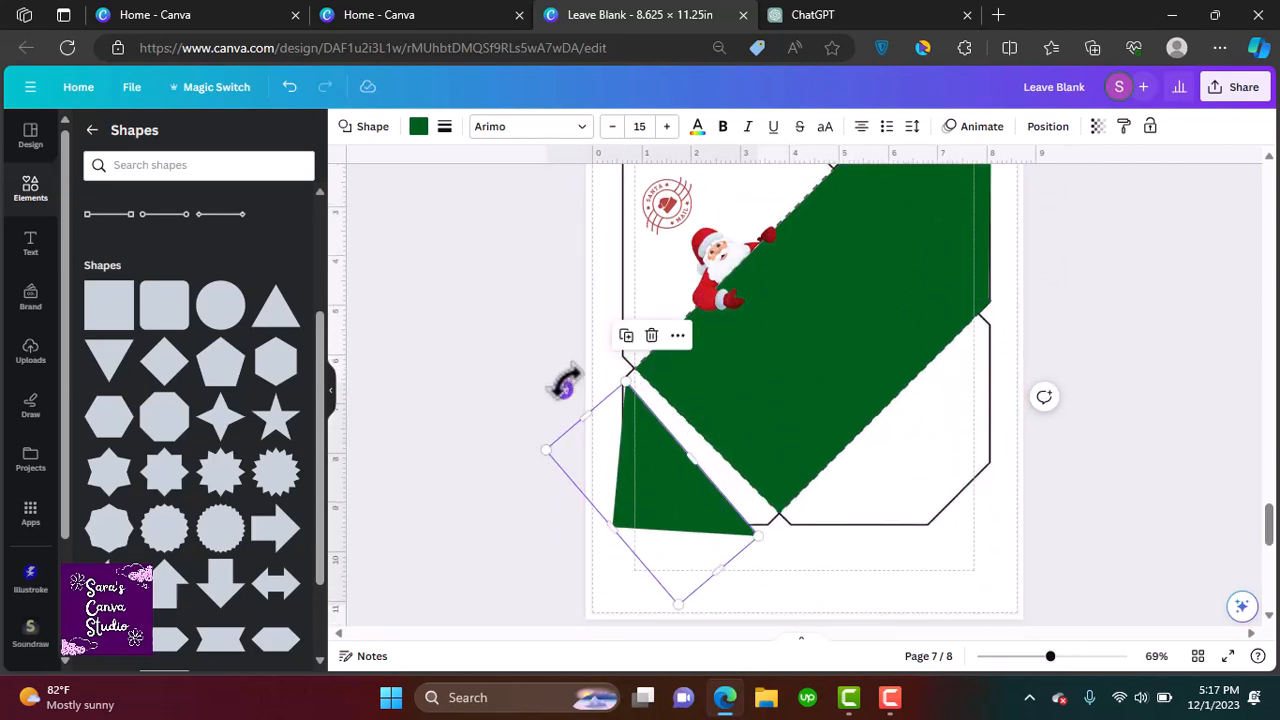
pyautogui.moveTo(564, 388); pyautogui.dragTo(560, 393)
pyautogui.moveTo(615, 453); pyautogui.dragTo(622, 445)
pyautogui.moveTo(721, 427); pyautogui.dragTo(719, 420)
pyautogui.moveTo(731, 561); pyautogui.dragTo(732, 569)
pyautogui.click(733, 432)
pyautogui.moveTo(705, 441); pyautogui.dragTo(694, 454)
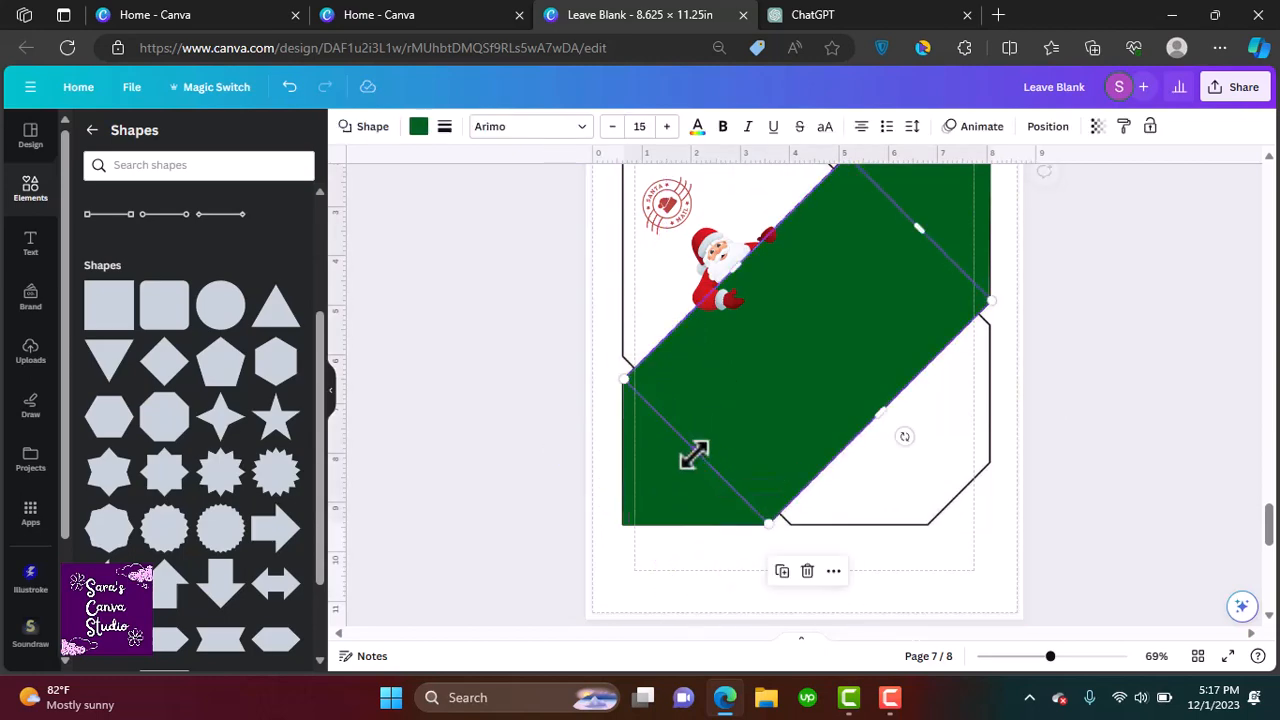
pyautogui.moveTo(1269, 532); pyautogui.dragTo(1268, 531)
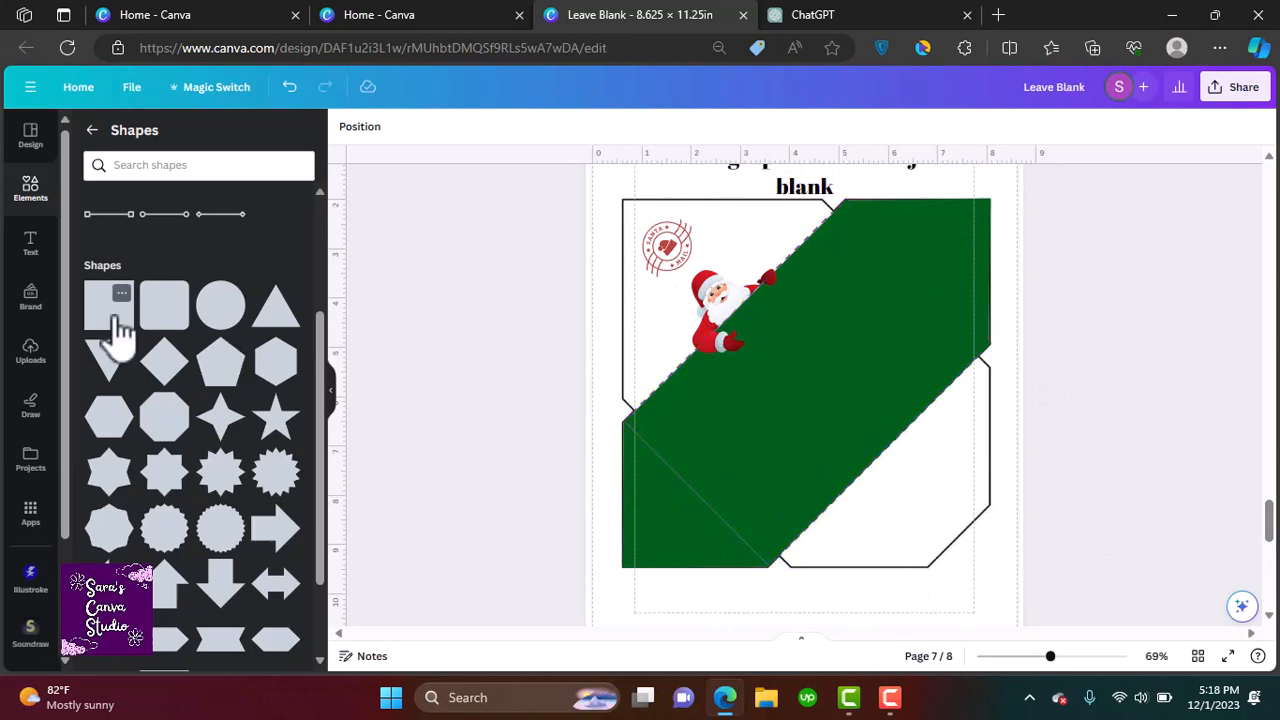
pyautogui.moveTo(322, 372)
pyautogui.mouseDown()
pyautogui.moveTo(328, 440)
pyautogui.moveTo(321, 359)
pyautogui.mouseUp()
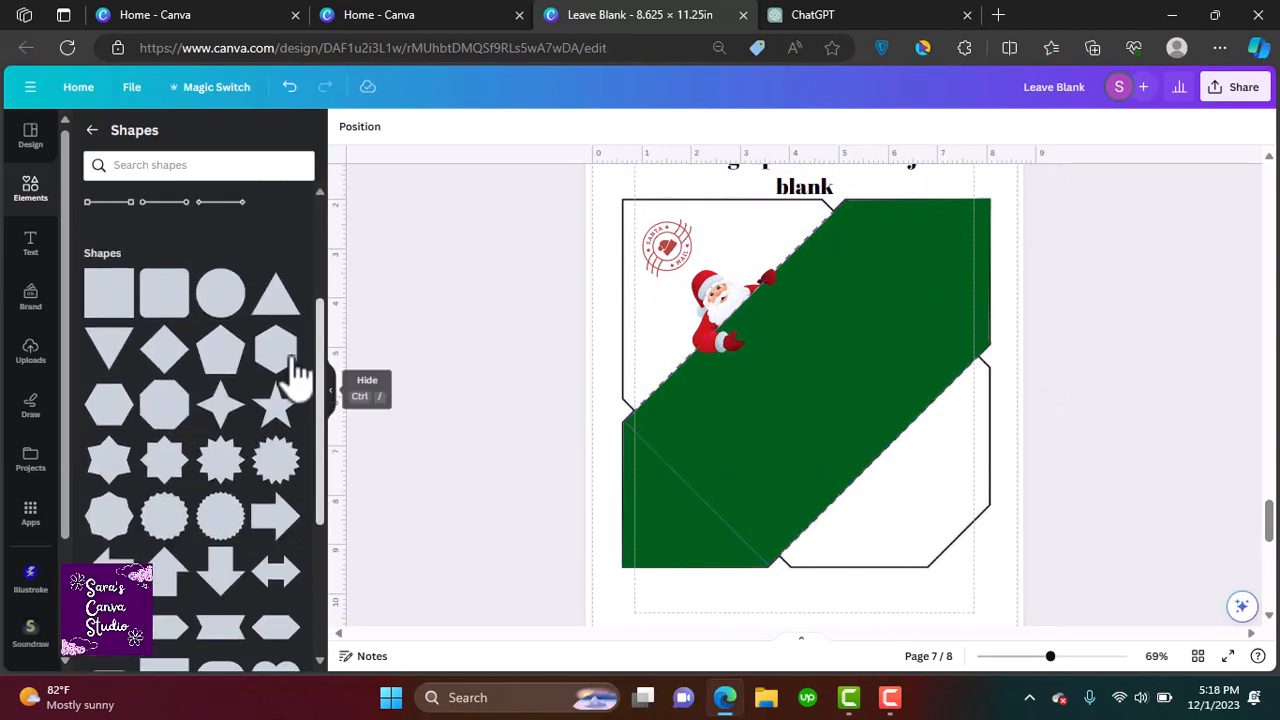
pyautogui.click(219, 365)
pyautogui.moveTo(872, 496); pyautogui.dragTo(907, 487)
pyautogui.moveTo(815, 419); pyautogui.dragTo(925, 528)
pyautogui.moveTo(980, 560); pyautogui.dragTo(980, 562)
pyautogui.moveTo(868, 534); pyautogui.dragTo(853, 548)
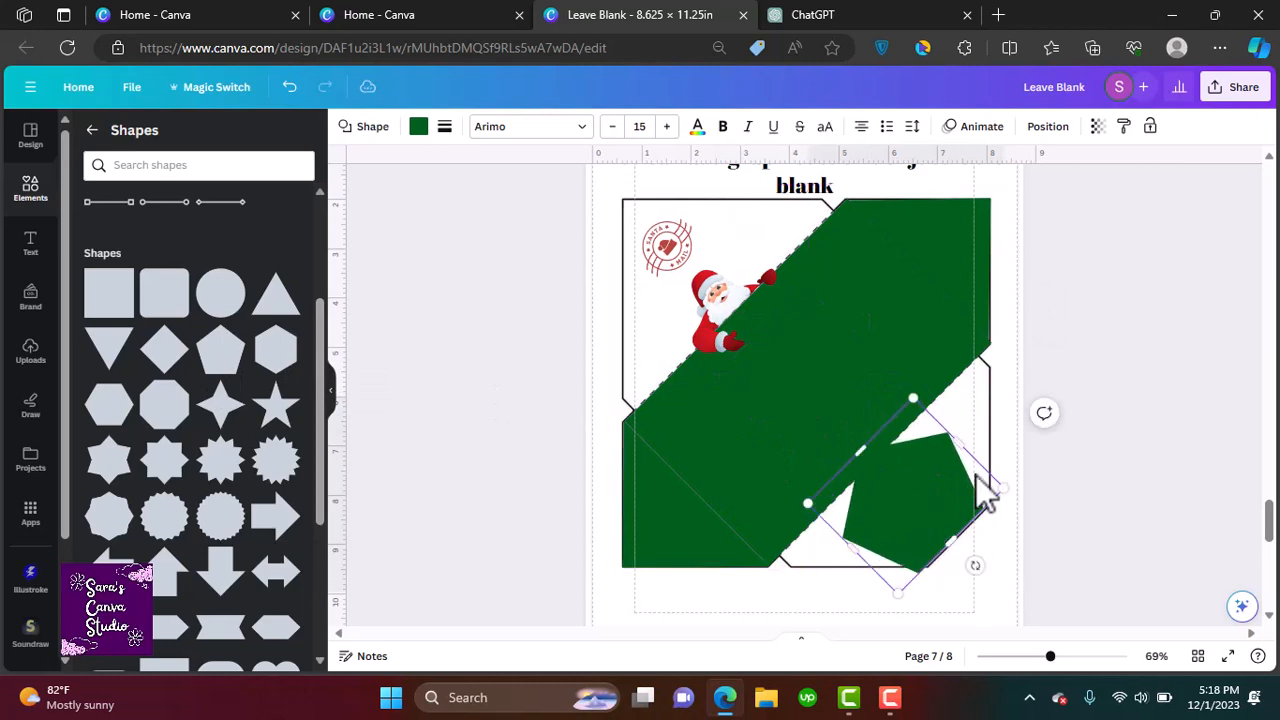
pyautogui.moveTo(957, 443); pyautogui.dragTo(965, 434)
pyautogui.moveTo(863, 442); pyautogui.dragTo(805, 389)
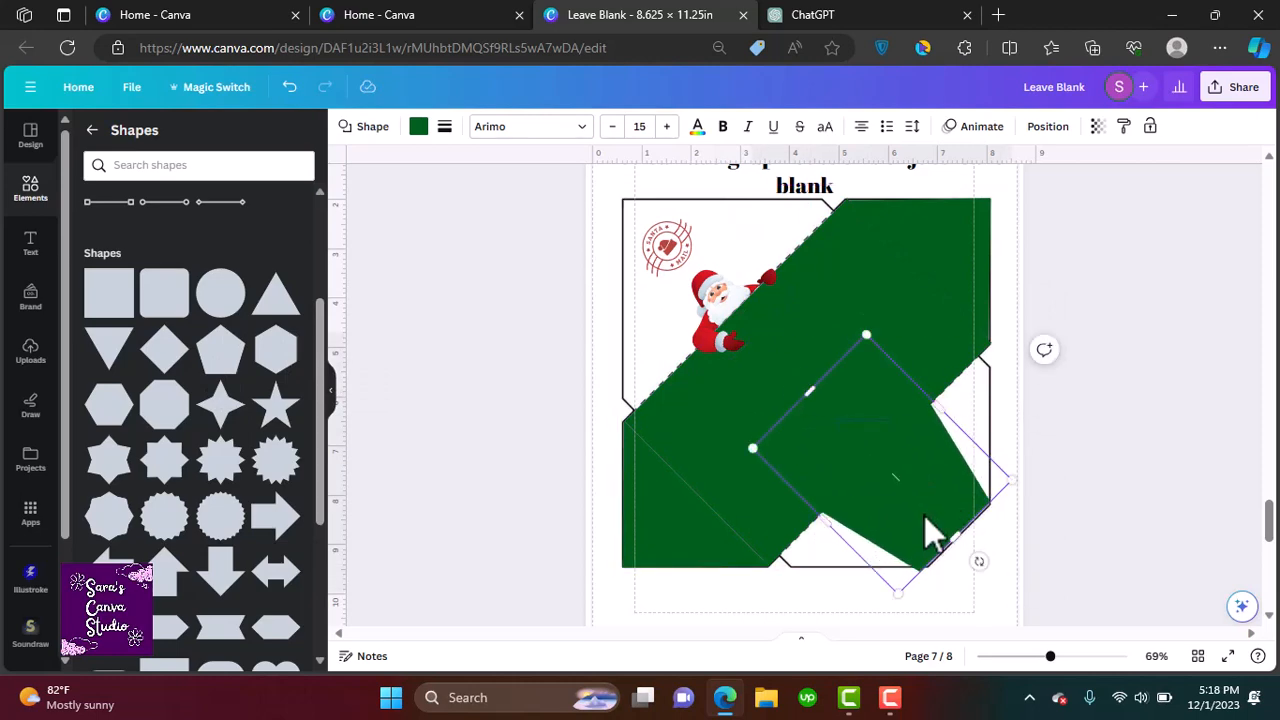
pyautogui.moveTo(930, 535); pyautogui.dragTo(922, 512)
pyautogui.press('Delete')
# Add another green square, duplicate it, and position both to fill the envelope's lower-right region
pyautogui.click(109, 293)
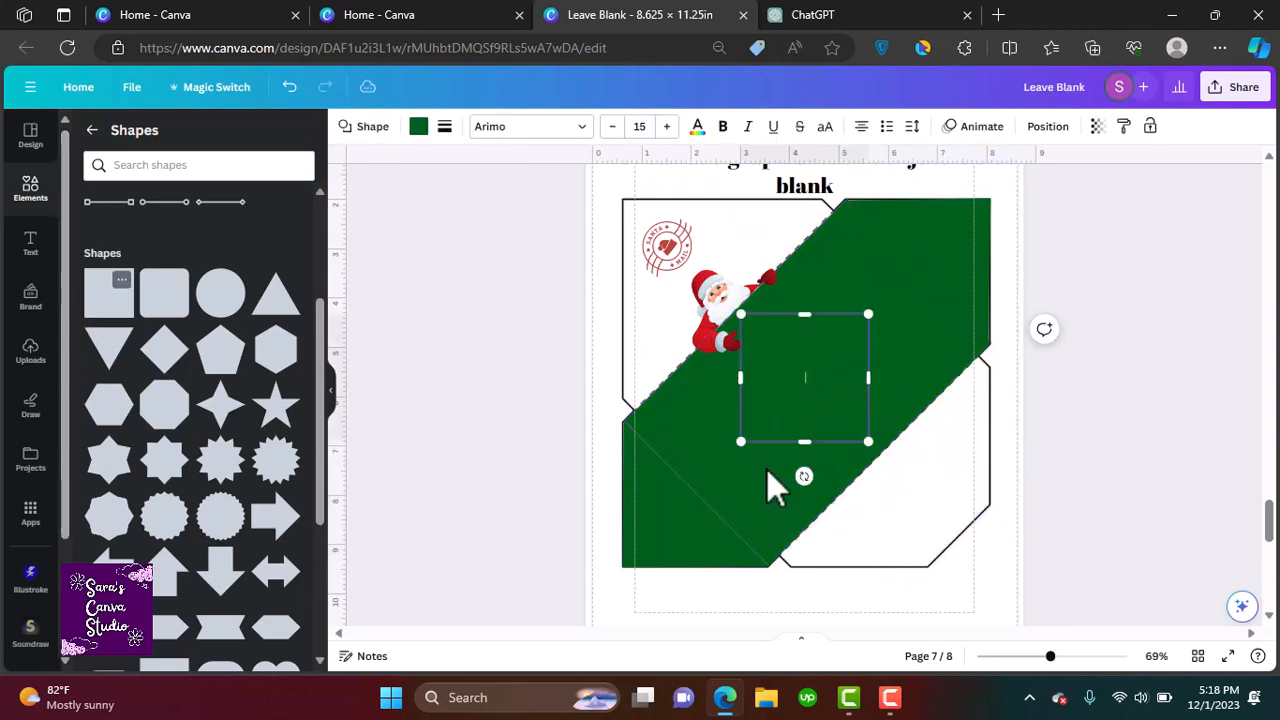
pyautogui.moveTo(804, 477); pyautogui.dragTo(882, 454)
pyautogui.moveTo(810, 417); pyautogui.dragTo(877, 521)
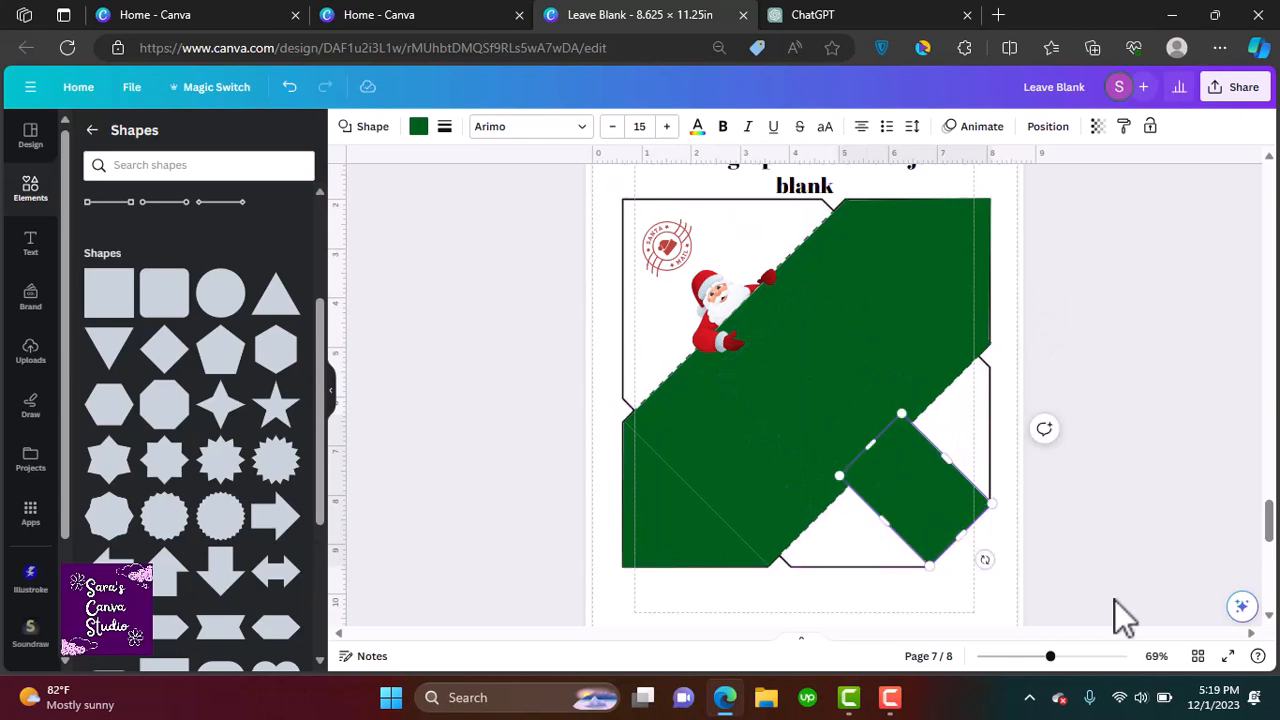
pyautogui.hotkey('ctrl', 'd')
pyautogui.moveTo(992, 569); pyautogui.dragTo(853, 567)
pyautogui.moveTo(917, 495); pyautogui.dragTo(909, 379)
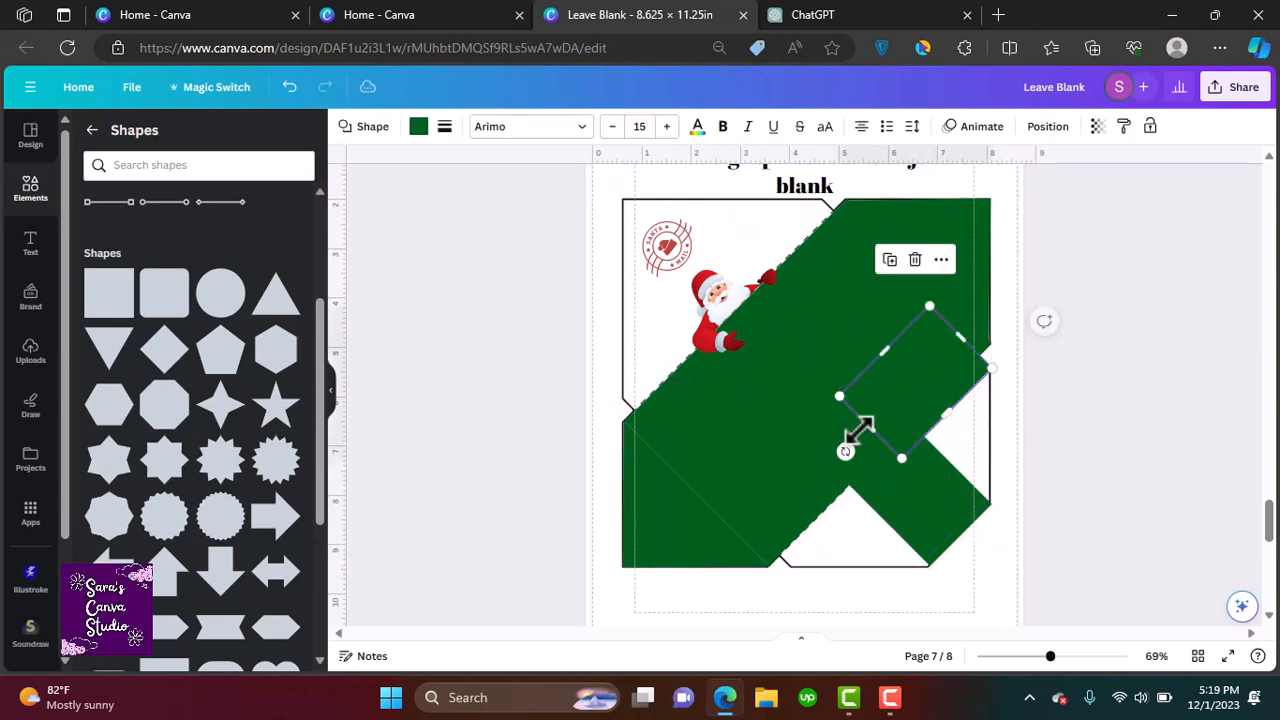
pyautogui.moveTo(870, 429); pyautogui.dragTo(760, 543)
pyautogui.click(834, 289)
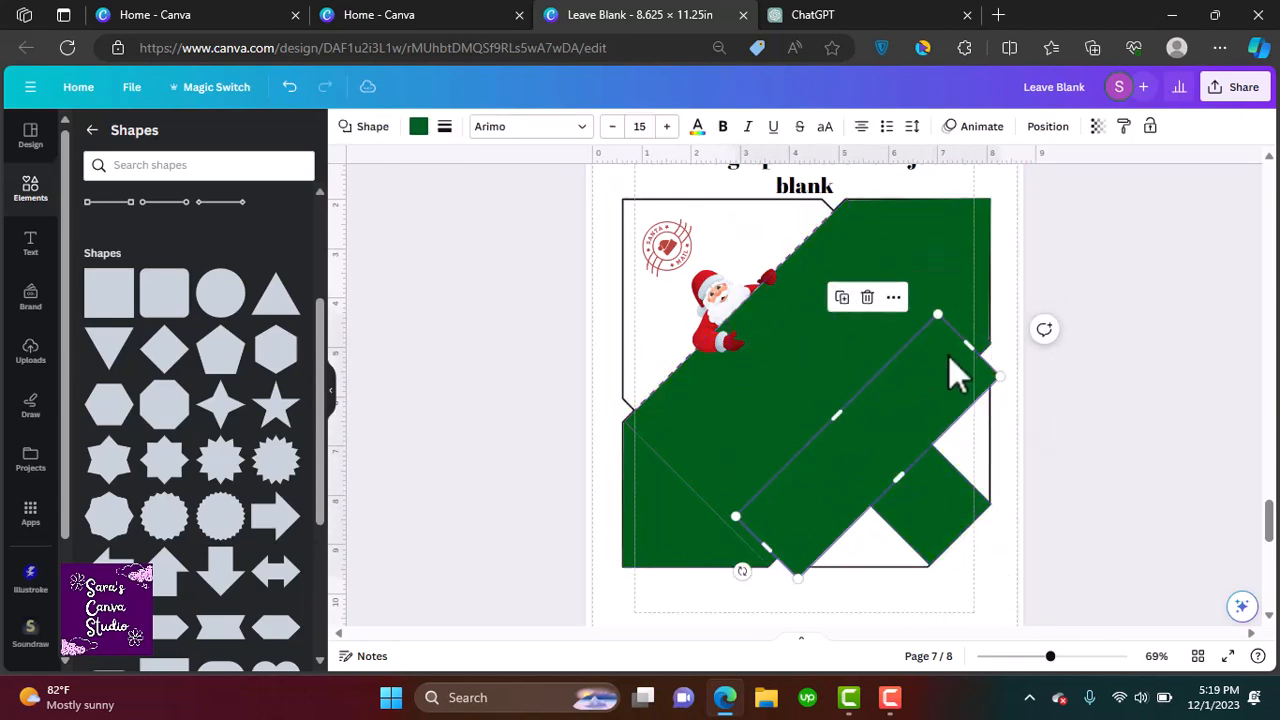
pyautogui.moveTo(969, 345); pyautogui.dragTo(833, 480)
# Adjust the green squares along the bottom edge to cover the envelope's remaining lower-right gaps
pyautogui.moveTo(743, 571); pyautogui.dragTo(800, 569)
pyautogui.moveTo(799, 538); pyautogui.dragTo(770, 537)
pyautogui.click(773, 544)
pyautogui.click(816, 551)
pyautogui.click(775, 539)
pyautogui.click(864, 554)
pyautogui.moveTo(864, 554); pyautogui.dragTo(930, 432)
pyautogui.moveTo(922, 481); pyautogui.dragTo(915, 507)
pyautogui.click(1216, 533)
pyautogui.click(828, 520)
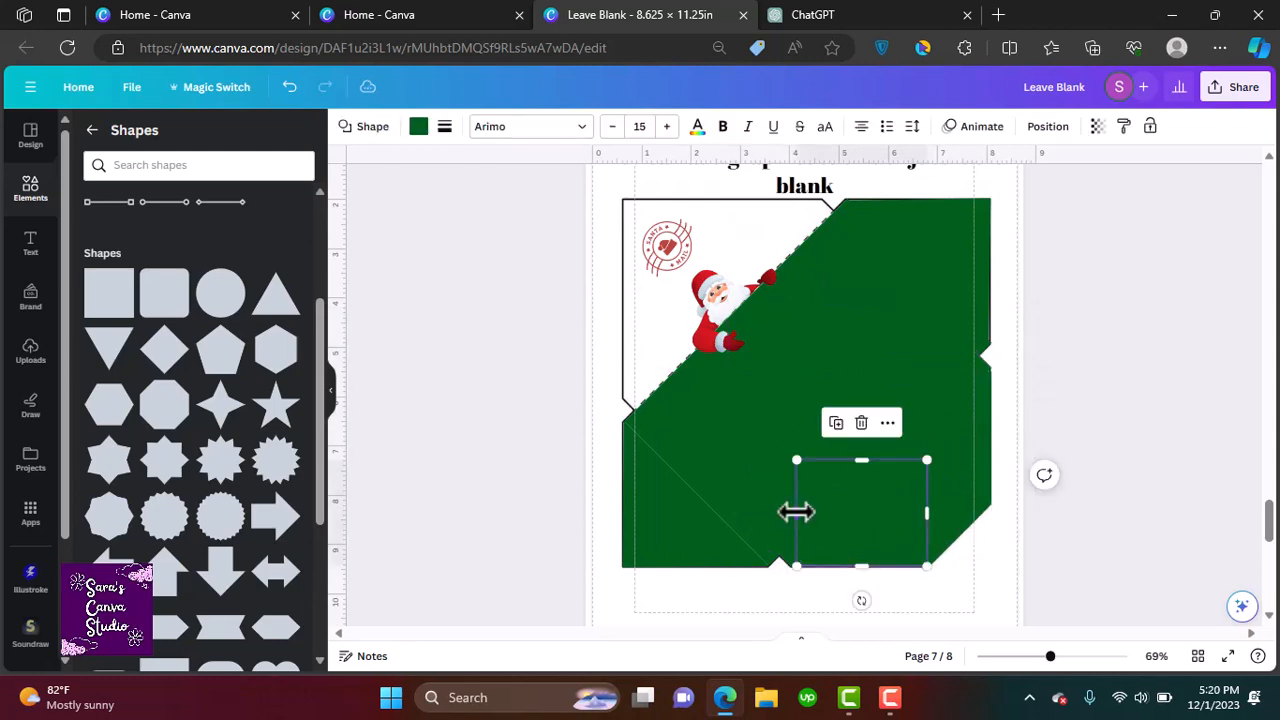
pyautogui.moveTo(797, 513); pyautogui.dragTo(791, 513)
pyautogui.click(1236, 574)
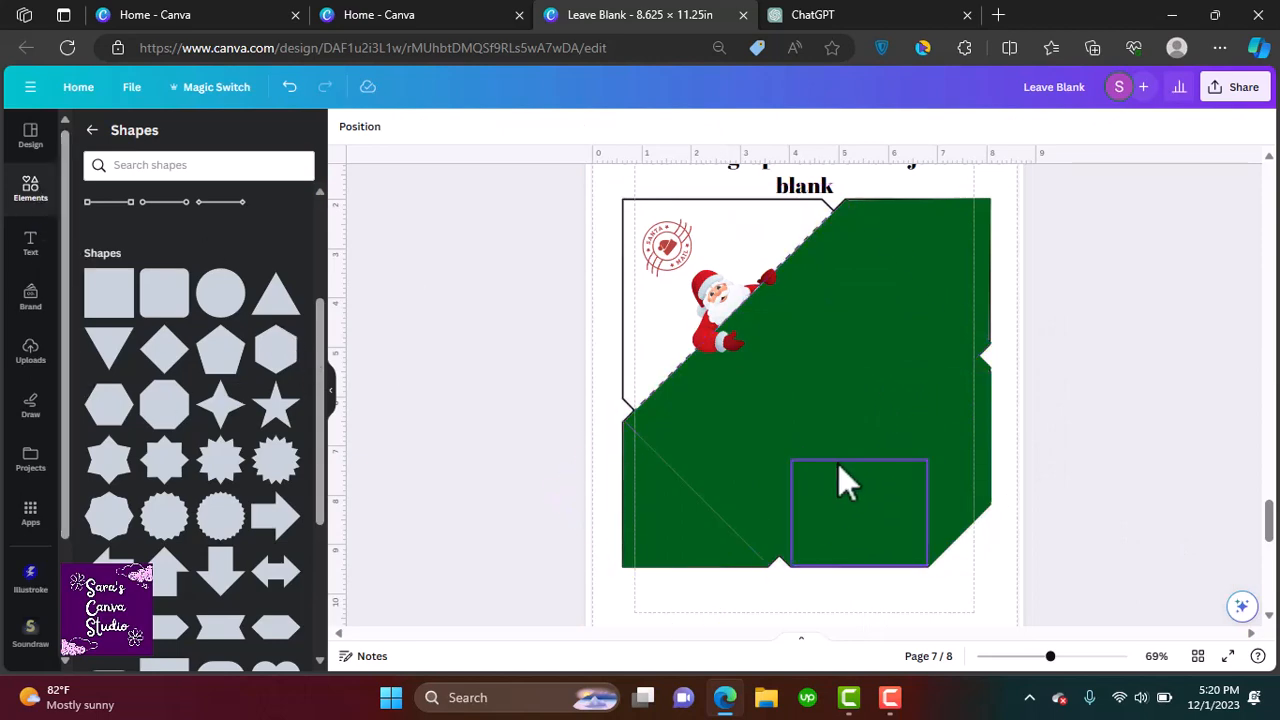
# Move and resize green squares over the upper-left area so the whole envelope is filled green
pyautogui.click(660, 497)
pyautogui.moveTo(668, 532); pyautogui.dragTo(833, 394)
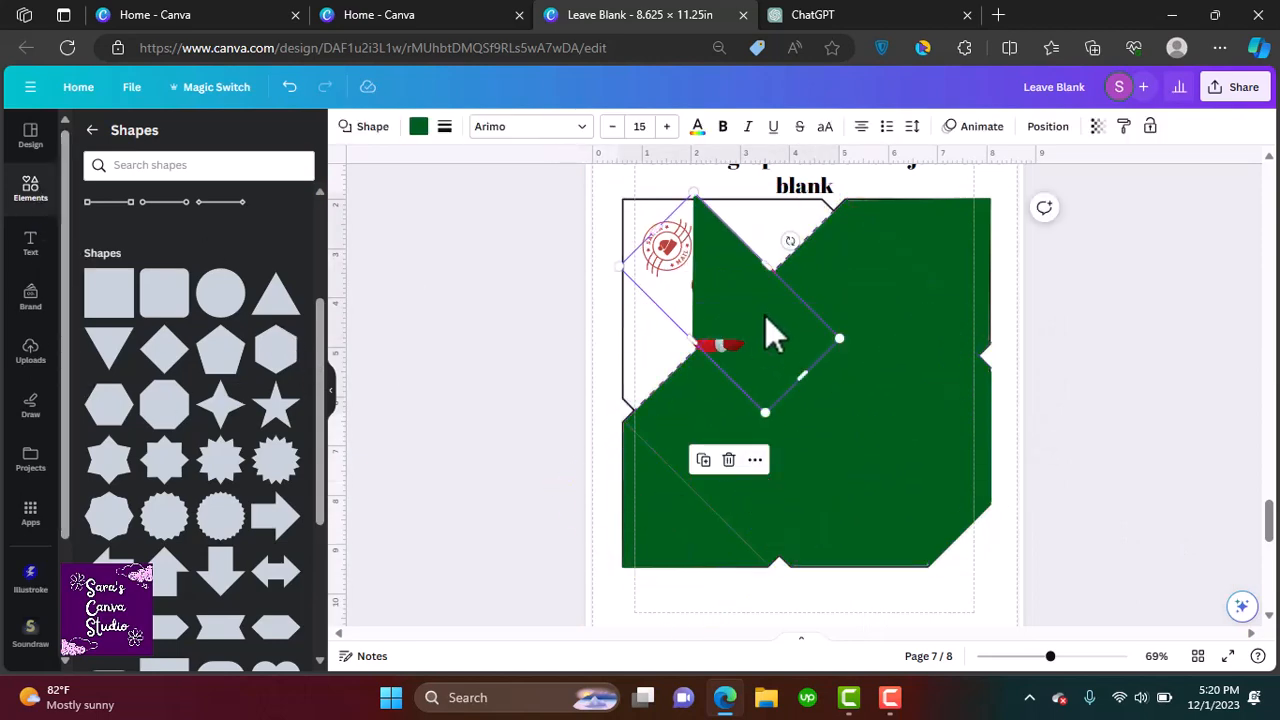
pyautogui.moveTo(772, 335); pyautogui.dragTo(698, 274)
pyautogui.moveTo(623, 346); pyautogui.dragTo(672, 317)
pyautogui.click(823, 453)
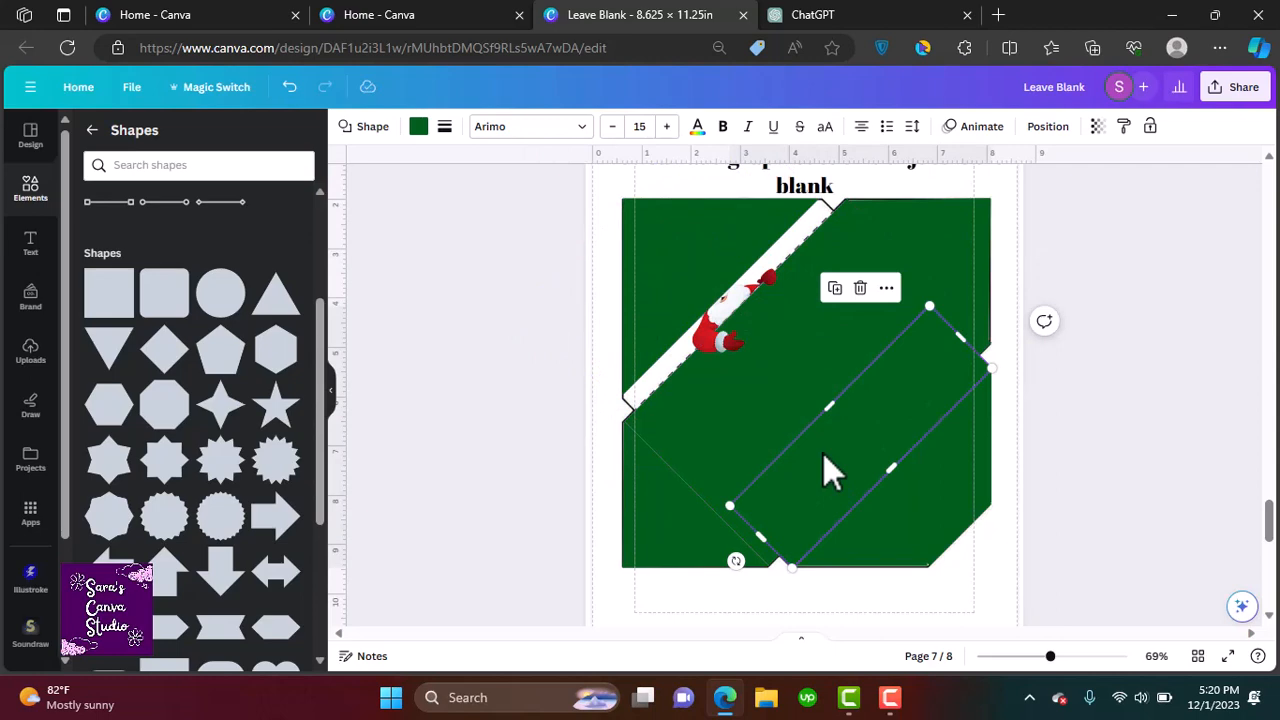
pyautogui.moveTo(823, 453); pyautogui.dragTo(708, 342)
pyautogui.moveTo(651, 443); pyautogui.dragTo(651, 429)
pyautogui.moveTo(729, 286)
pyautogui.mouseDown()
pyautogui.moveTo(703, 300)
pyautogui.moveTo(726, 297)
pyautogui.mouseUp()
pyautogui.moveTo(576, 350); pyautogui.dragTo(582, 358)
pyautogui.click(659, 407)
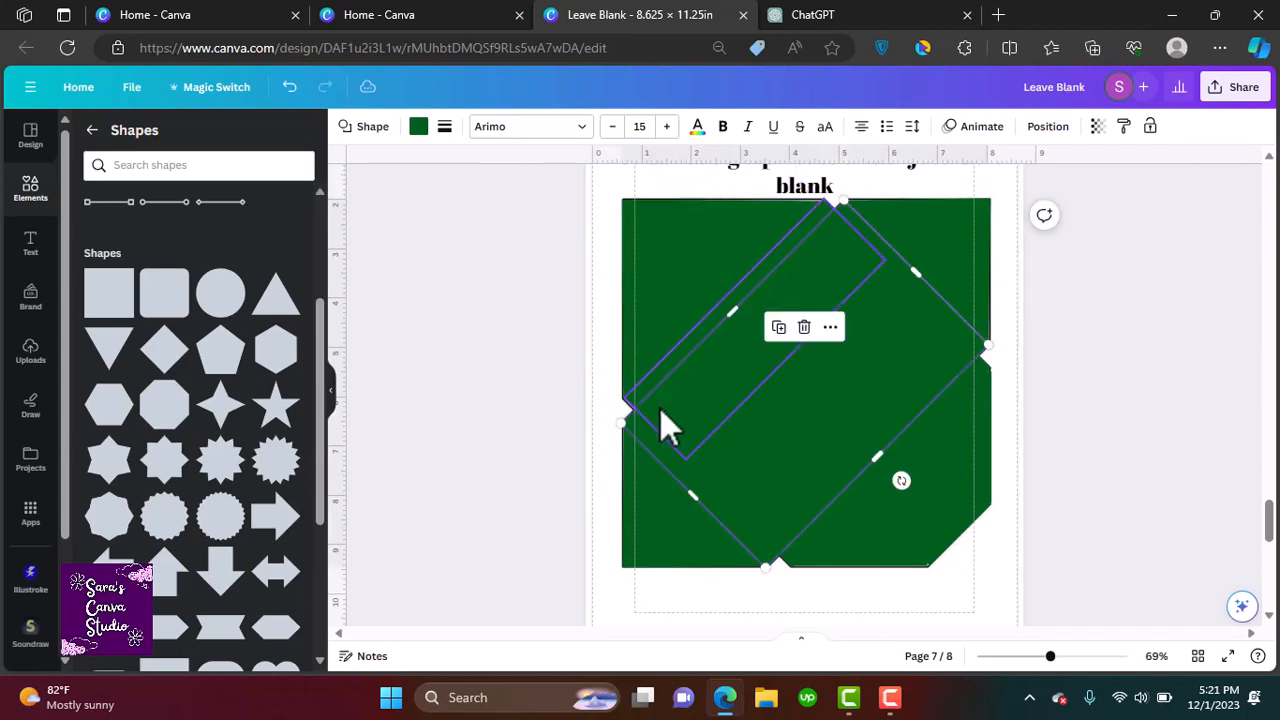
# Nudge and reselect the overlapping green squares to tidy the envelope's green fill
pyautogui.click(667, 428)
pyautogui.moveTo(655, 432); pyautogui.dragTo(651, 434)
pyautogui.click(766, 466)
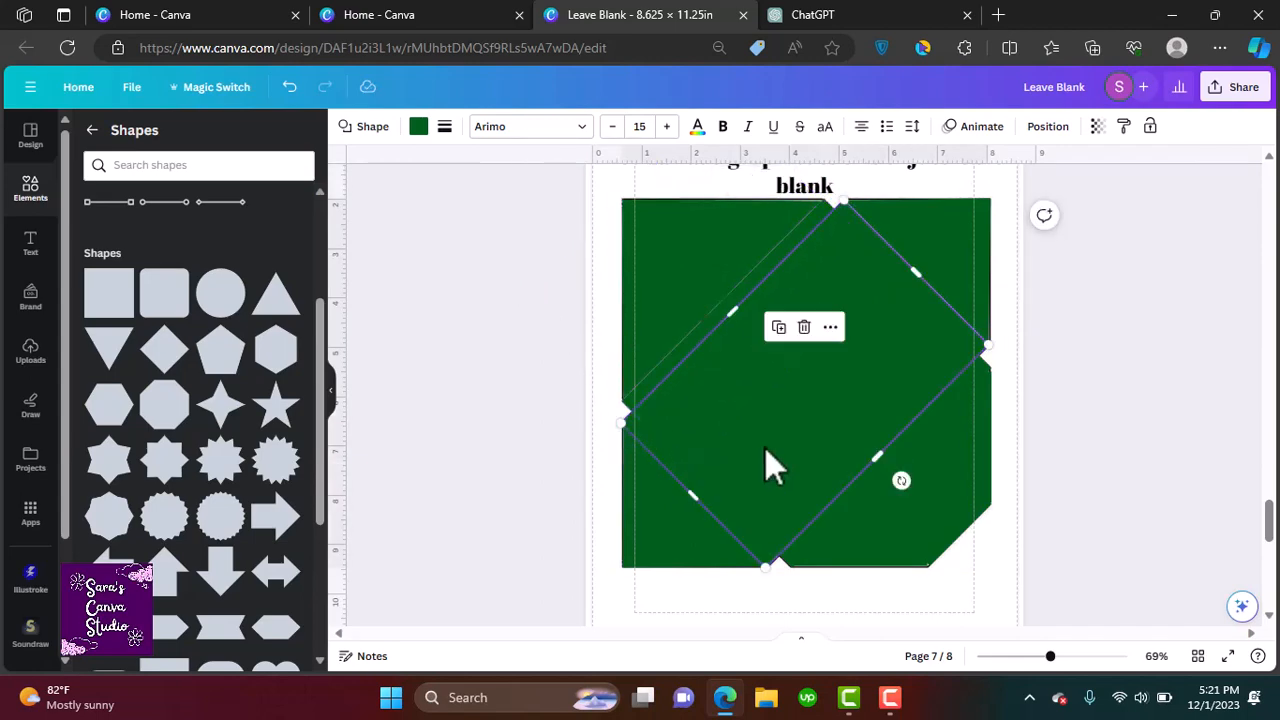
pyautogui.click(751, 386)
pyautogui.rightClick(682, 330)
pyautogui.click(966, 491)
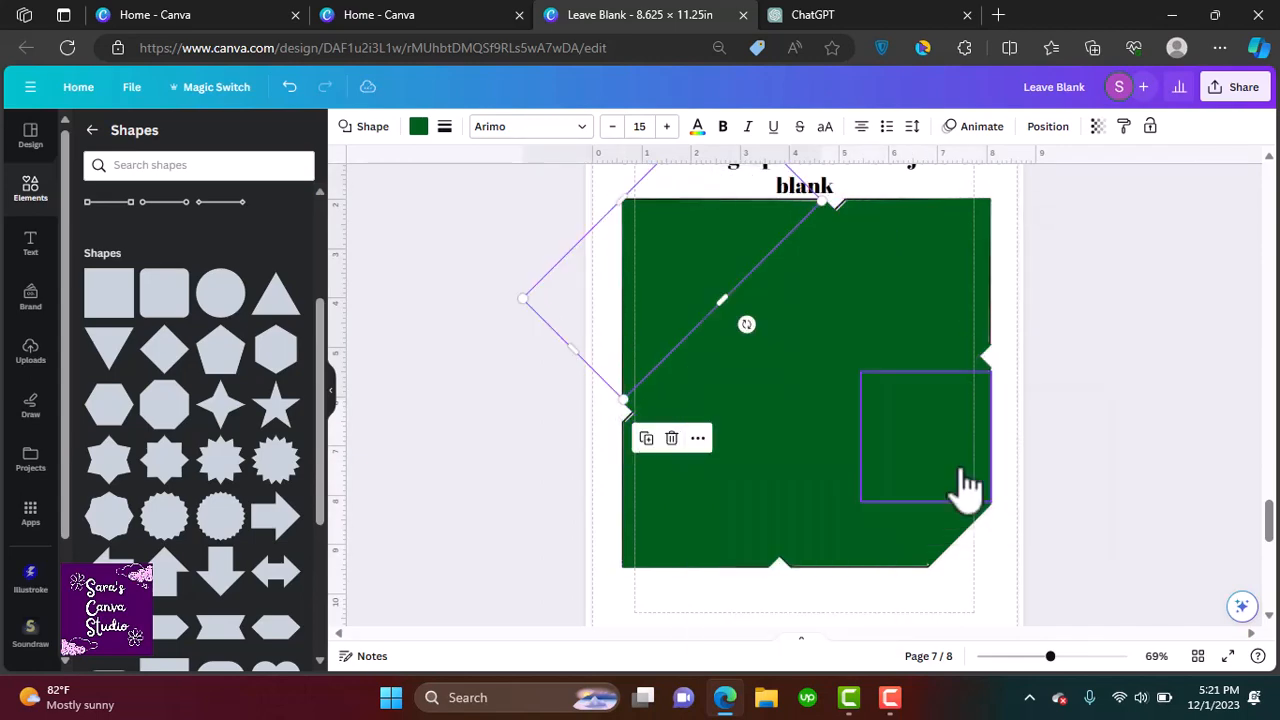
pyautogui.rightClick(682, 330)
pyautogui.click(966, 491)
# Send the selected green square backward and then to the back so the Santa and stamp graphics show on top
pyautogui.rightClick(705, 400)
pyautogui.moveTo(806, 411)
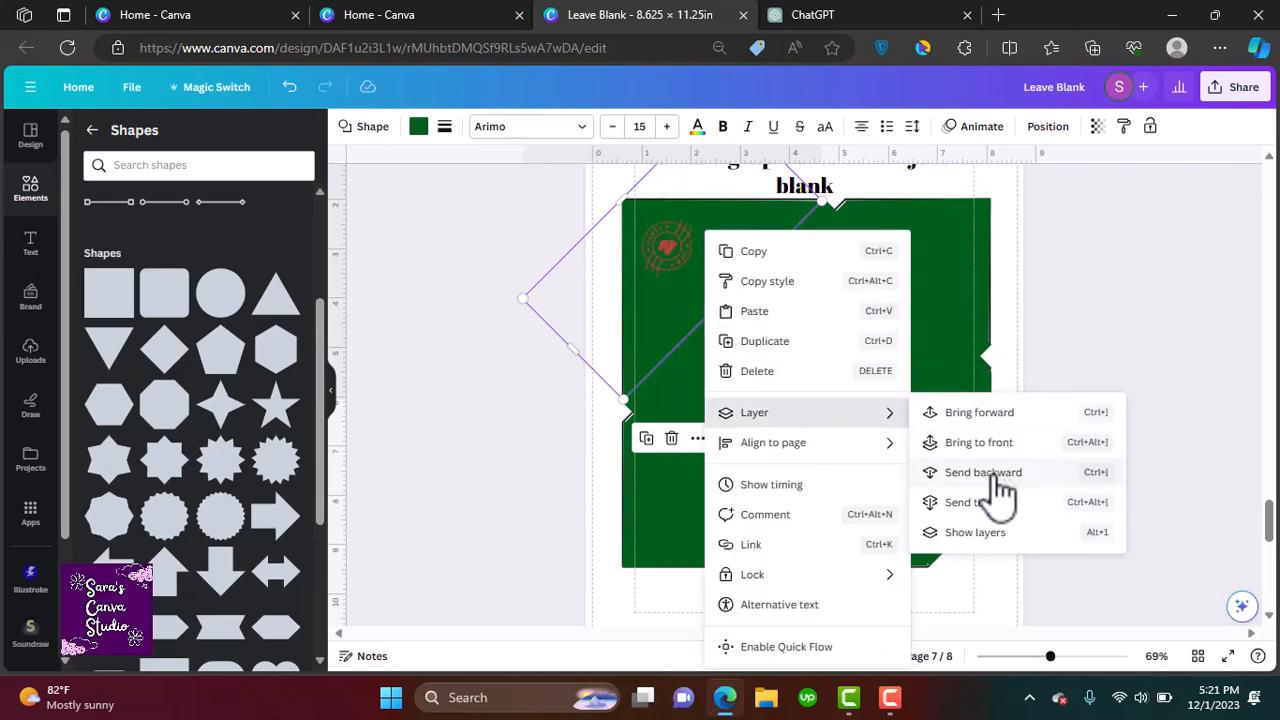
pyautogui.click(990, 469)
pyautogui.rightClick(718, 338)
pyautogui.moveTo(826, 445)
pyautogui.moveTo(806, 412)
pyautogui.click(1004, 474)
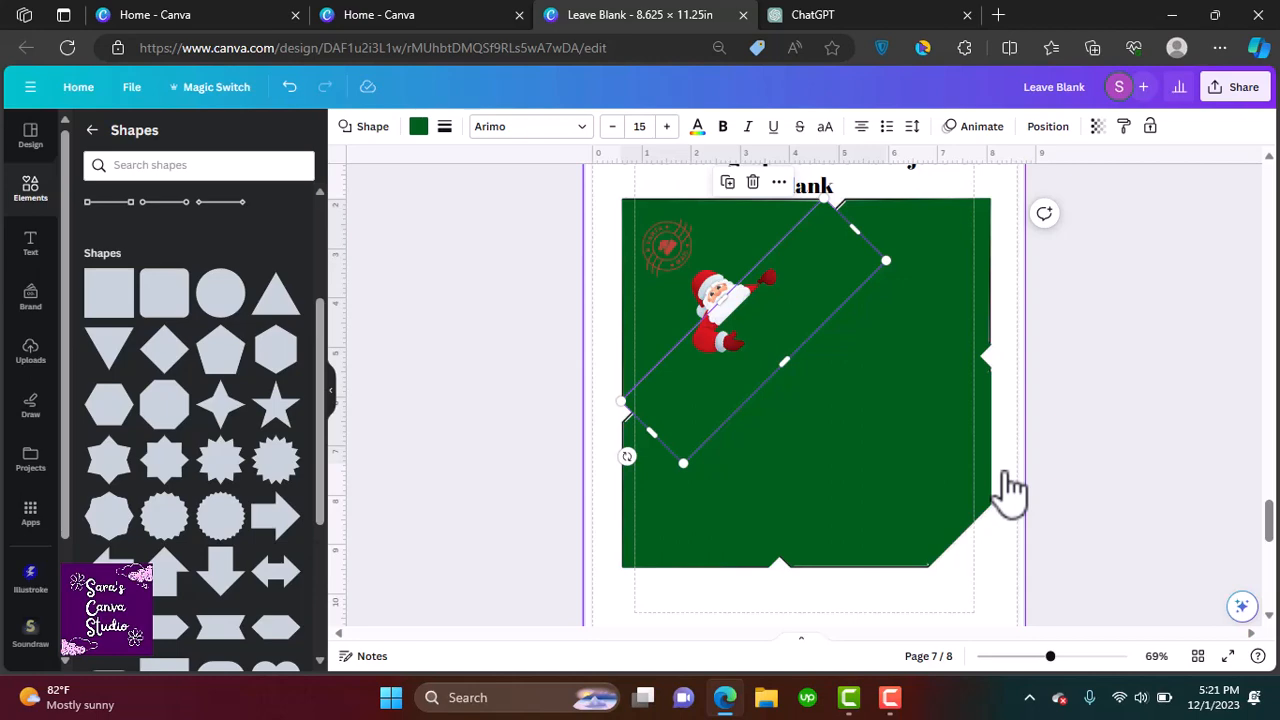
# Resize and reposition the upper-left green square so it covers the envelope's top-left corner
pyautogui.click(710, 517)
pyautogui.click(690, 468)
pyautogui.moveTo(701, 350); pyautogui.dragTo(699, 348)
pyautogui.moveTo(882, 457); pyautogui.dragTo(722, 308)
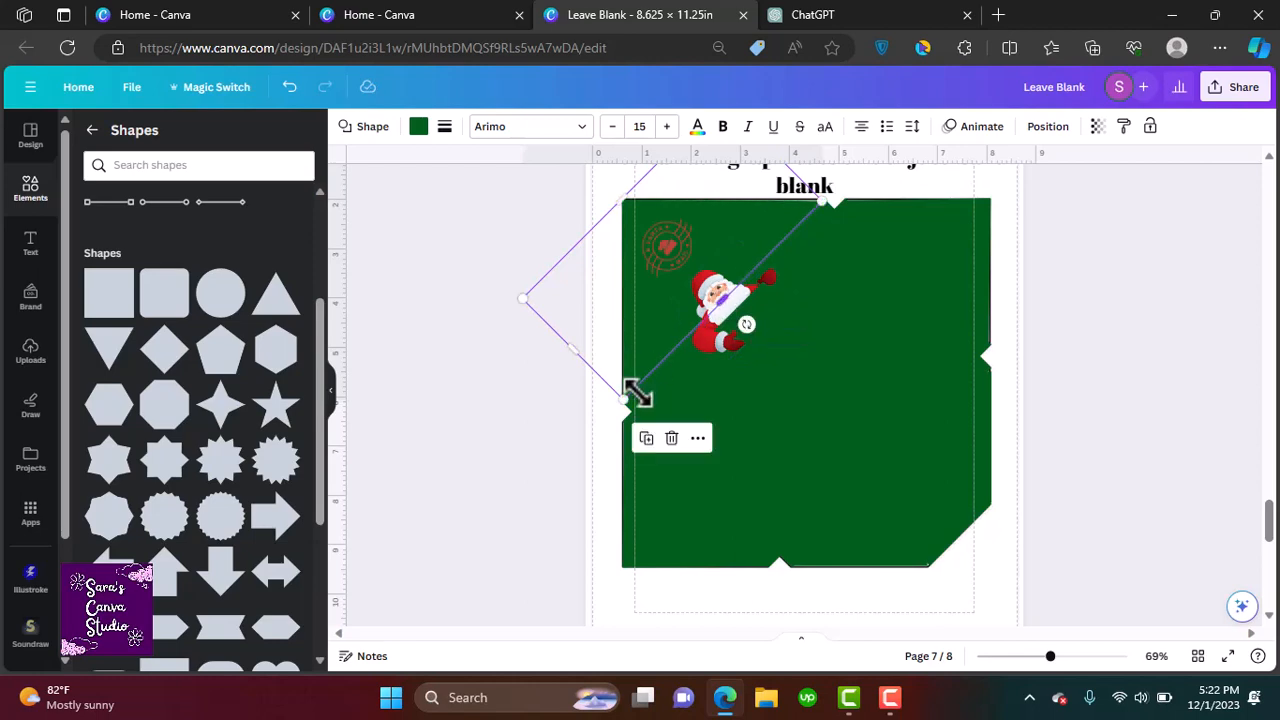
pyautogui.moveTo(634, 383); pyautogui.dragTo(617, 405)
pyautogui.moveTo(572, 355); pyautogui.dragTo(572, 352)
pyautogui.scroll(1, 1272, 530)
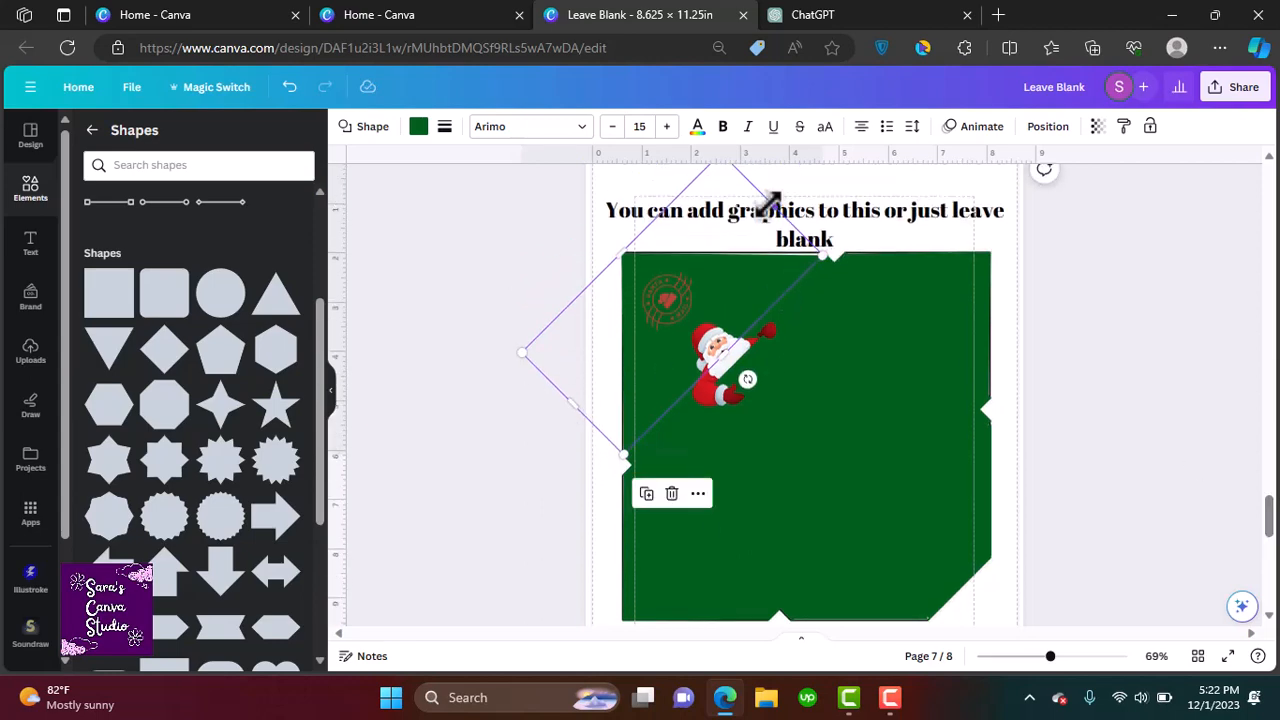
pyautogui.moveTo(767, 195); pyautogui.dragTo(766, 194)
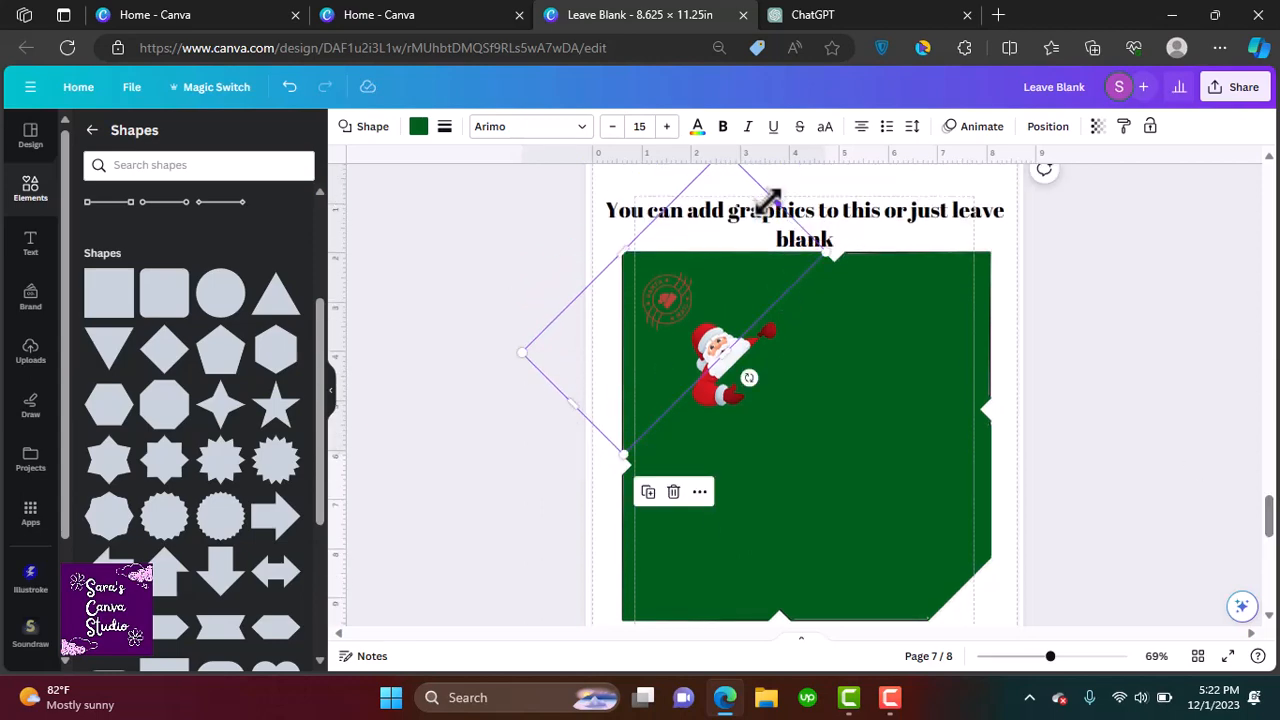
pyautogui.click(1085, 383)
pyautogui.click(655, 370)
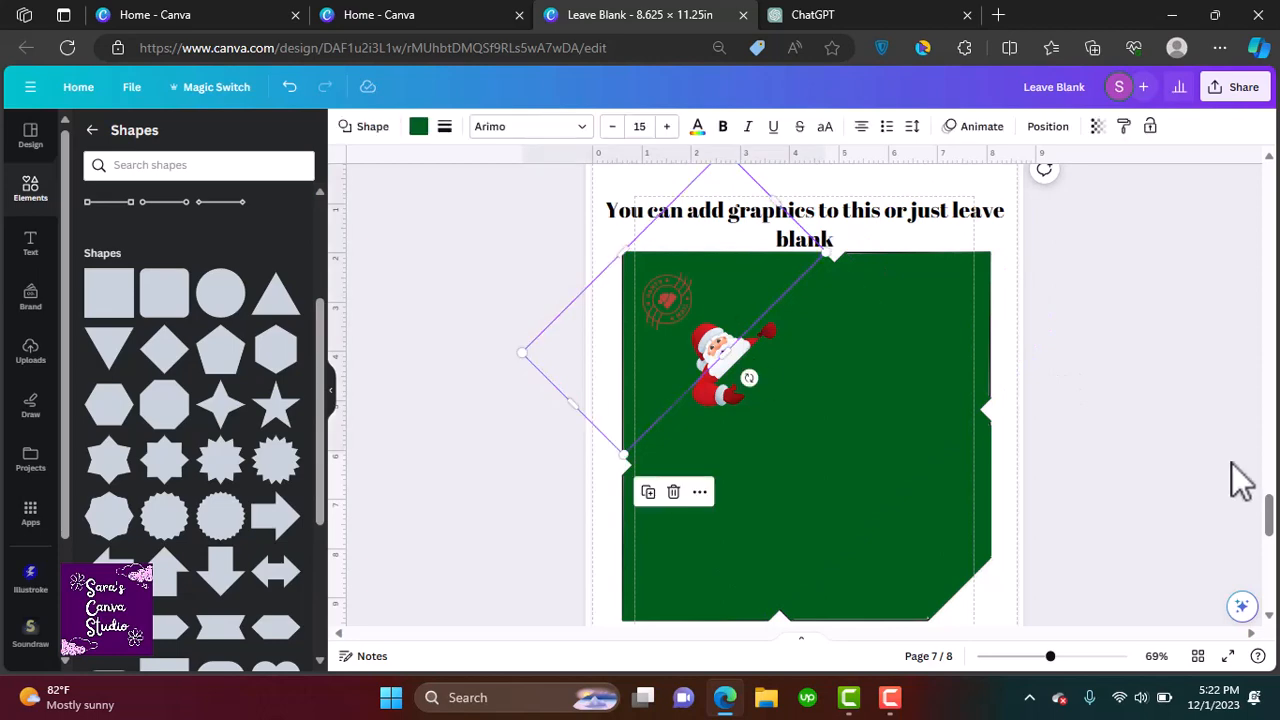
pyautogui.click(1240, 480)
pyautogui.moveTo(1273, 499); pyautogui.dragTo(1273, 502)
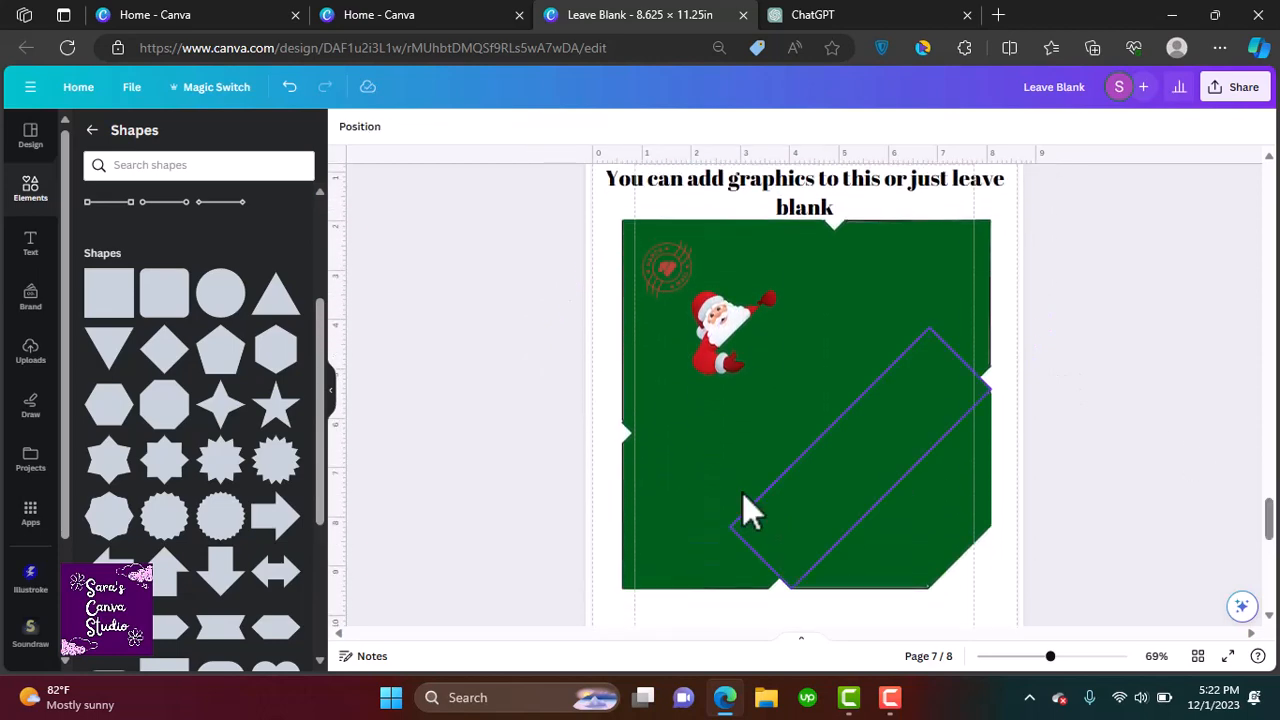
# Search the elements for candy cane graphics and add a red-and-white candy cane to the envelope
pyautogui.click(17, 200)
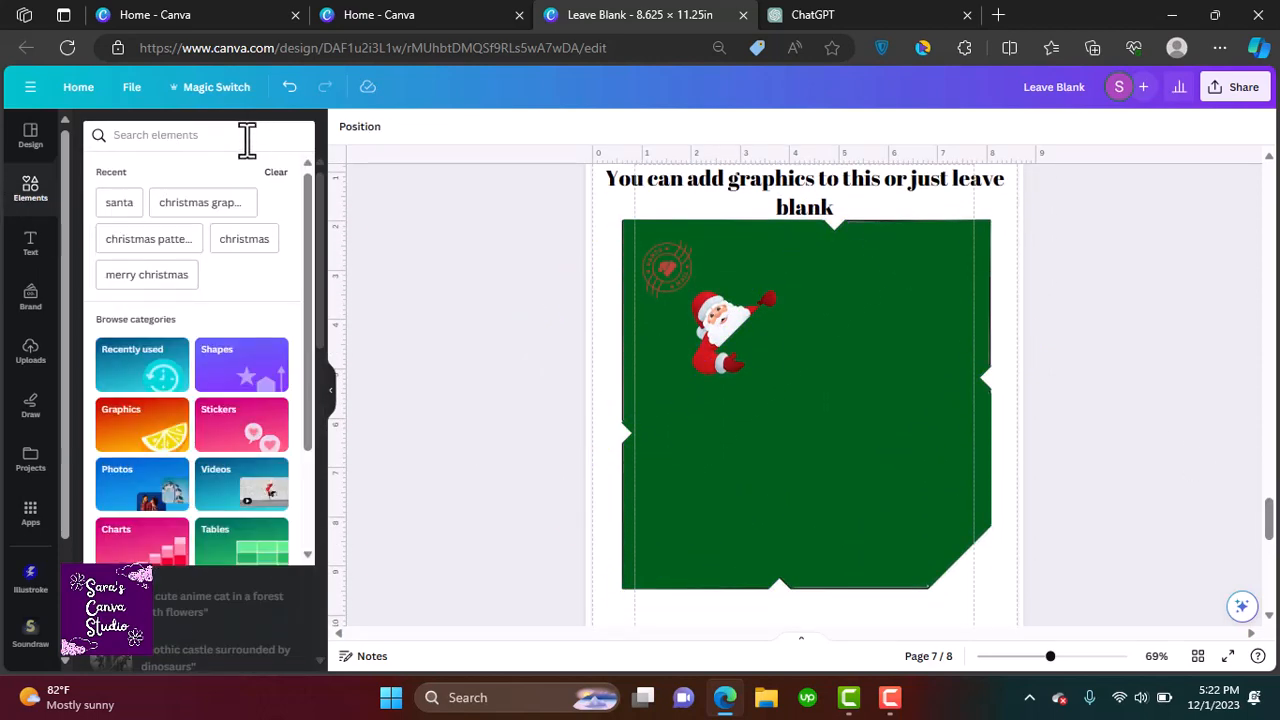
pyautogui.write('candy cane')
pyautogui.press('Return')
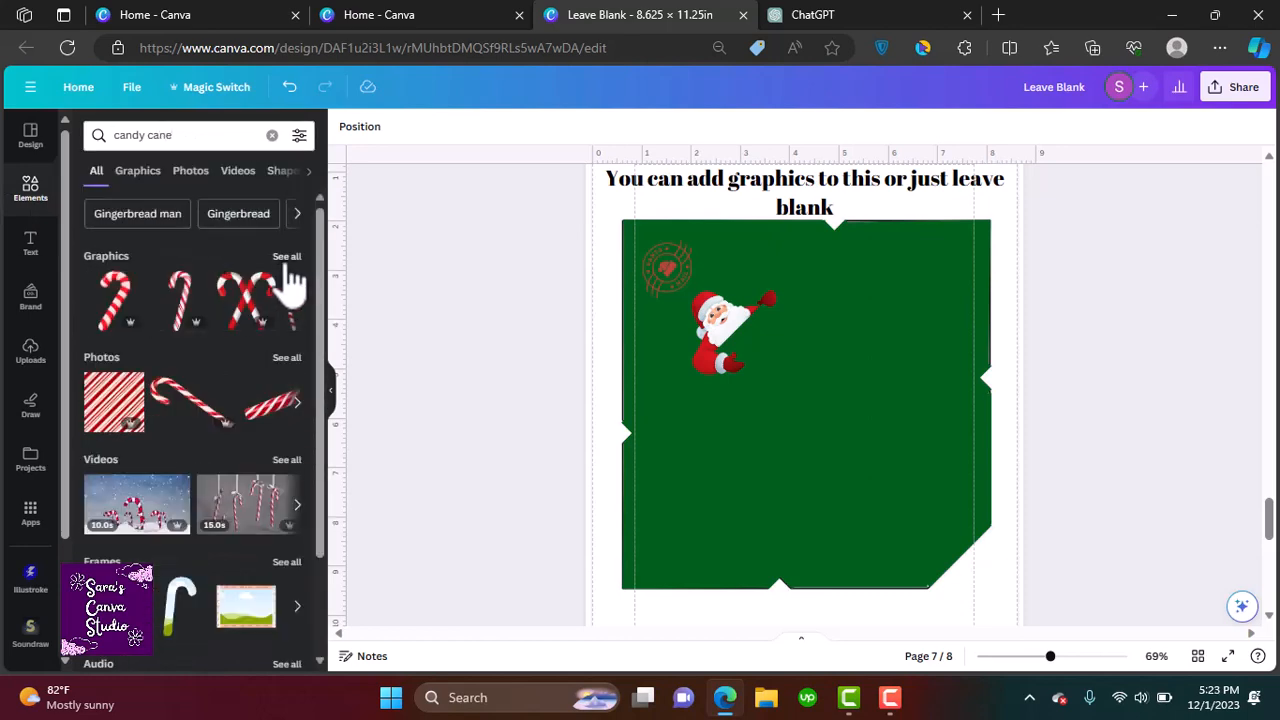
pyautogui.click(287, 258)
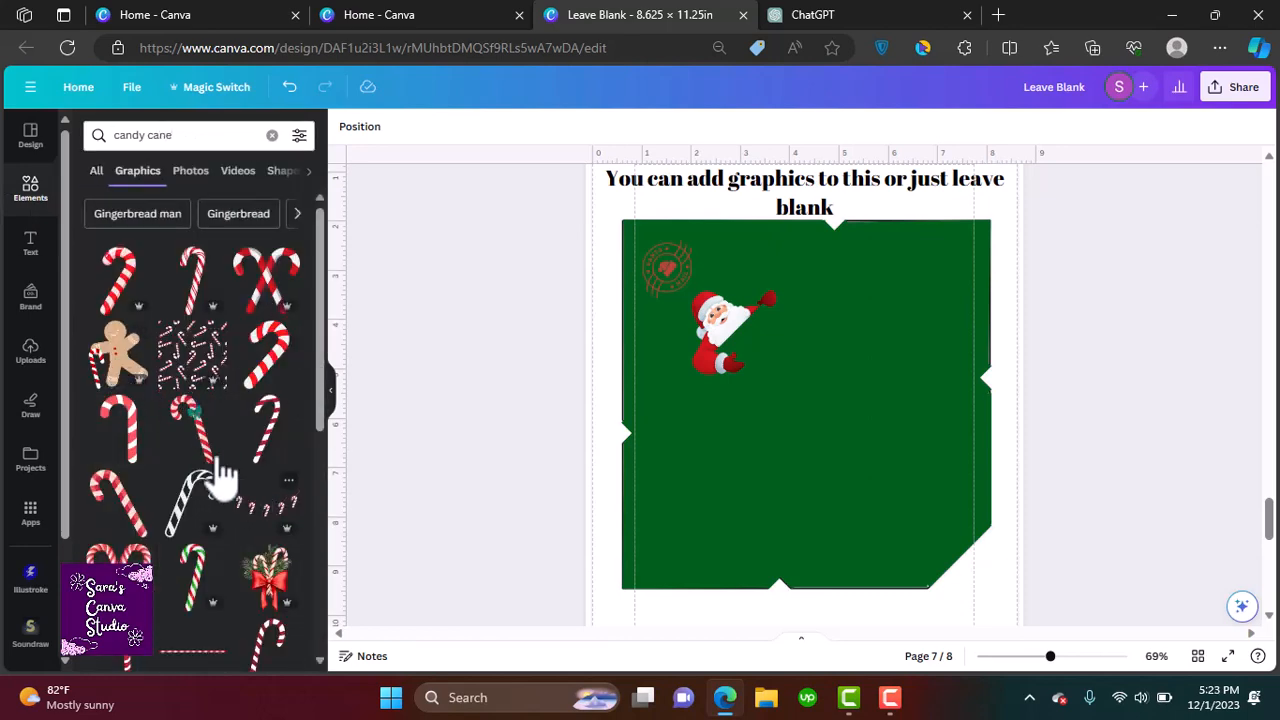
pyautogui.click(268, 430)
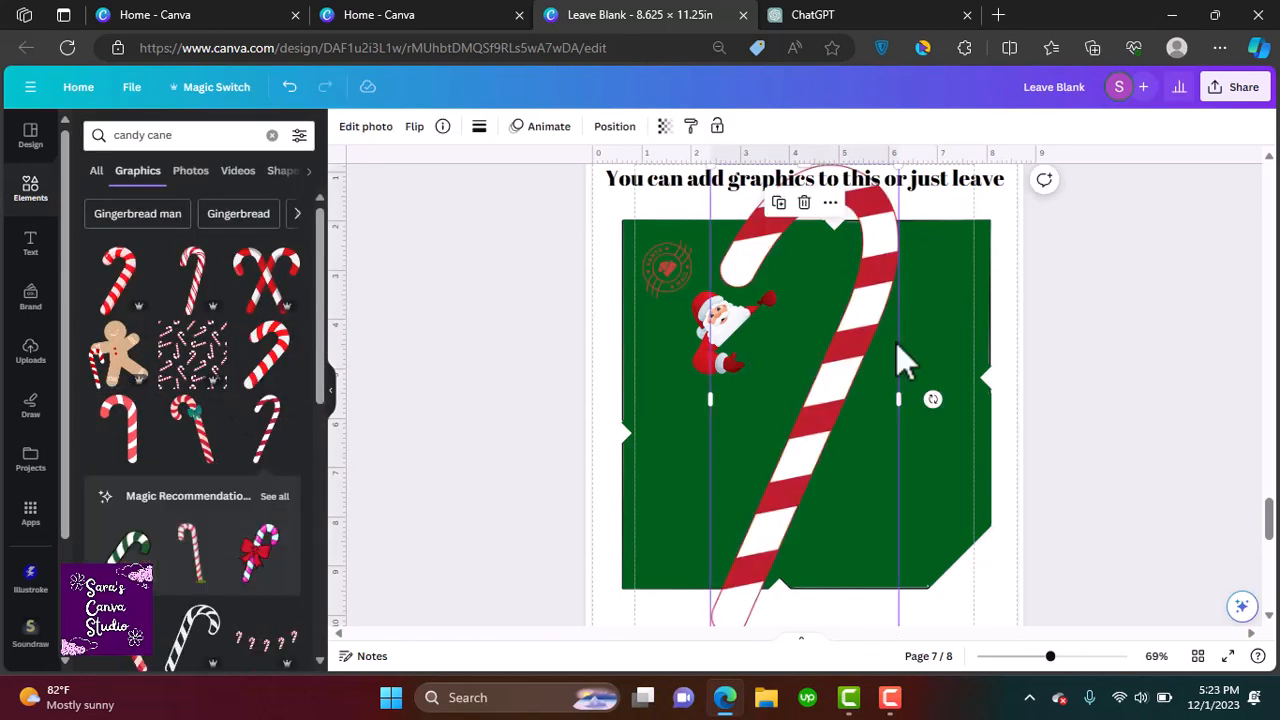
# Shrink and rotate the candy cane and place copies near Santa in the envelope's upper-left area
pyautogui.moveTo(894, 350); pyautogui.dragTo(894, 456)
pyautogui.moveTo(900, 268); pyautogui.dragTo(714, 312)
pyautogui.moveTo(738, 274); pyautogui.dragTo(651, 378)
pyautogui.moveTo(637, 429)
pyautogui.mouseDown()
pyautogui.moveTo(670, 426)
pyautogui.moveTo(677, 346)
pyautogui.moveTo(702, 300)
pyautogui.moveTo(743, 282)
pyautogui.moveTo(741, 268)
pyautogui.mouseUp()
pyautogui.click(642, 257)
pyautogui.moveTo(714, 268); pyautogui.dragTo(733, 239)
pyautogui.click(705, 177)
pyautogui.scroll(2, 903, 275)
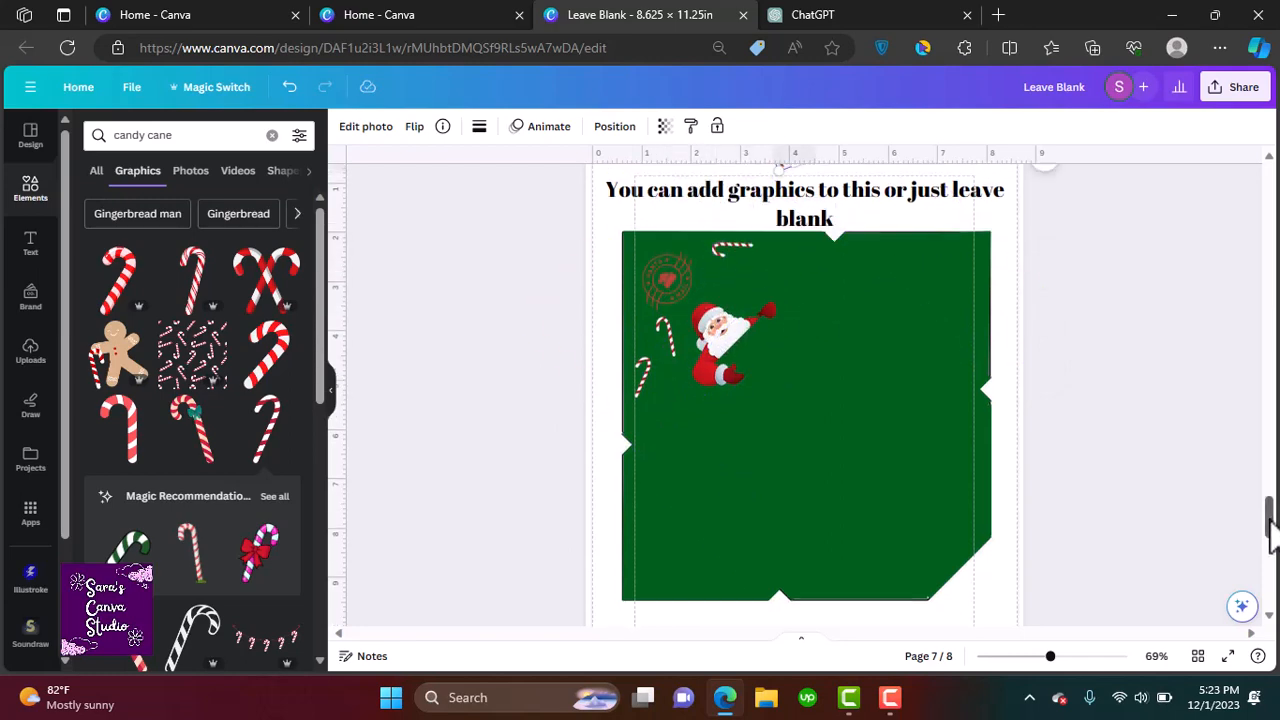
# Duplicate and arrange more small candy canes around Santa near the envelope's top edge
pyautogui.moveTo(826, 283); pyautogui.dragTo(756, 424)
pyautogui.moveTo(658, 460); pyautogui.dragTo(661, 530)
pyautogui.click(752, 380)
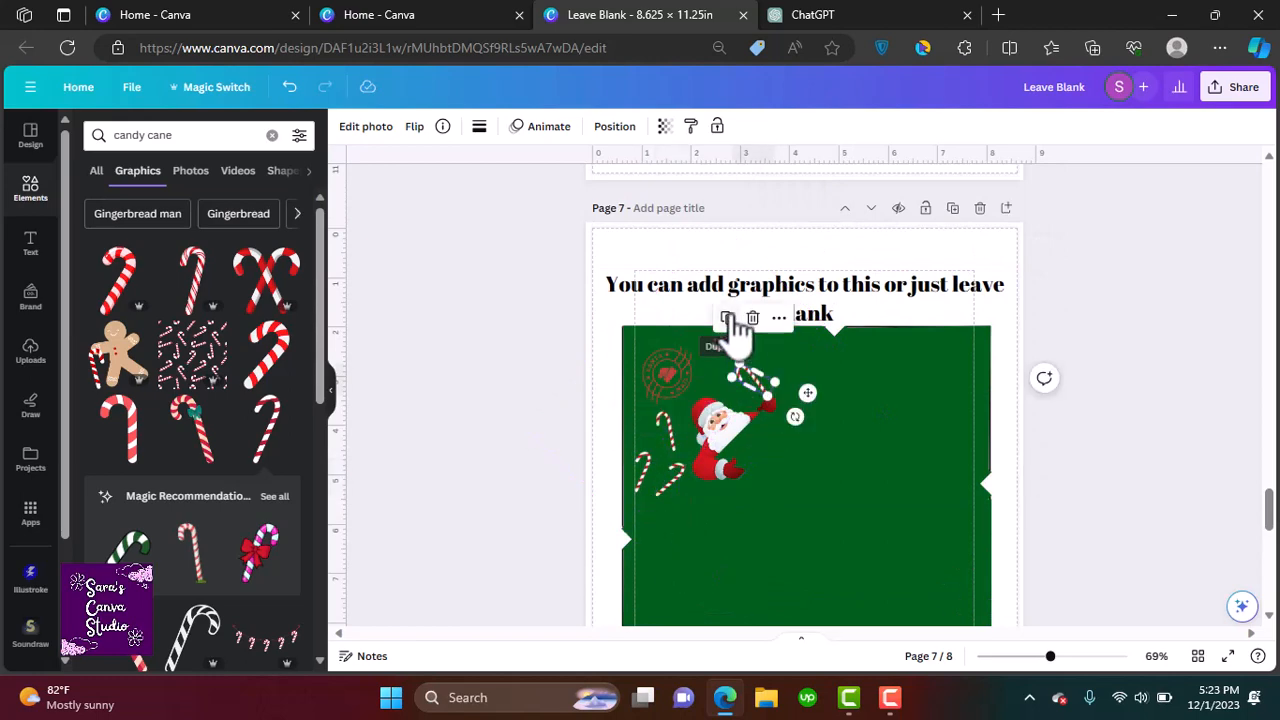
pyautogui.click(731, 318)
pyautogui.moveTo(804, 420); pyautogui.dragTo(832, 346)
pyautogui.moveTo(794, 424); pyautogui.dragTo(808, 388)
pyautogui.moveTo(815, 395); pyautogui.dragTo(874, 342)
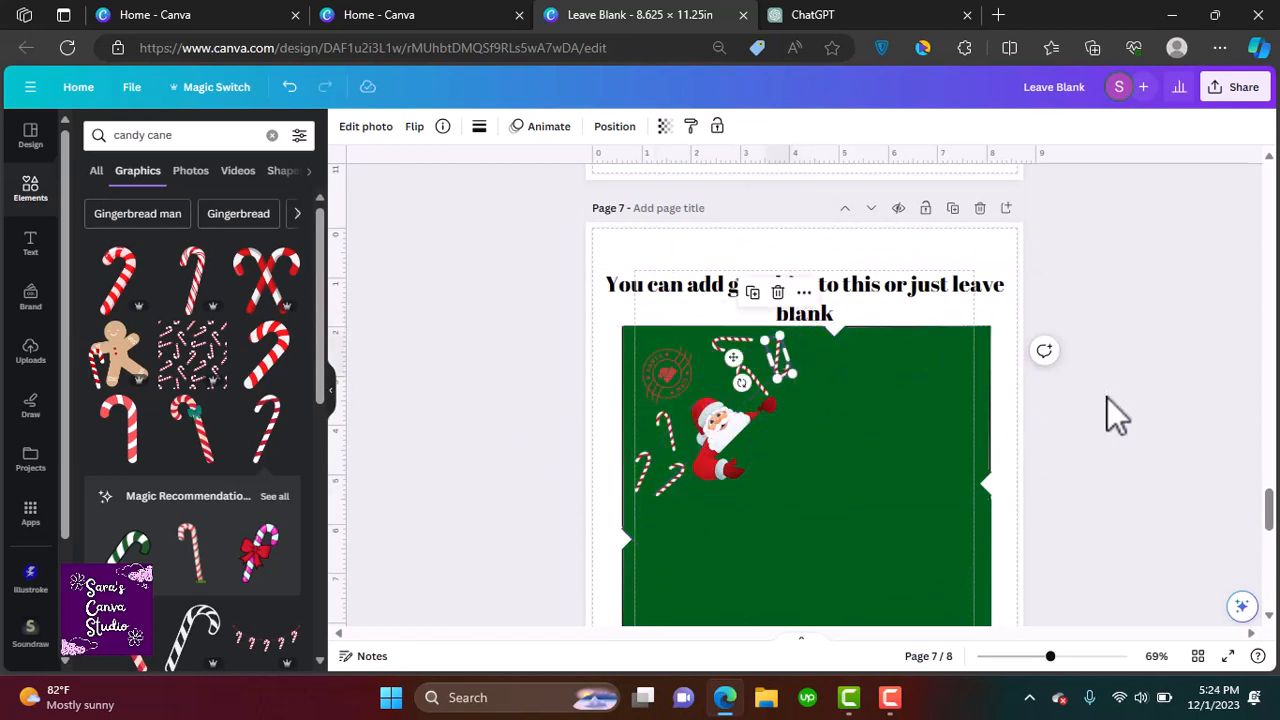
pyautogui.moveTo(777, 357); pyautogui.dragTo(781, 352)
# Search for snowflakes graphics and place a snowflake cluster beside the candy canes at the top
pyautogui.moveTo(190, 136); pyautogui.dragTo(27, 150)
pyautogui.write('snofla')
pyautogui.press('Return')
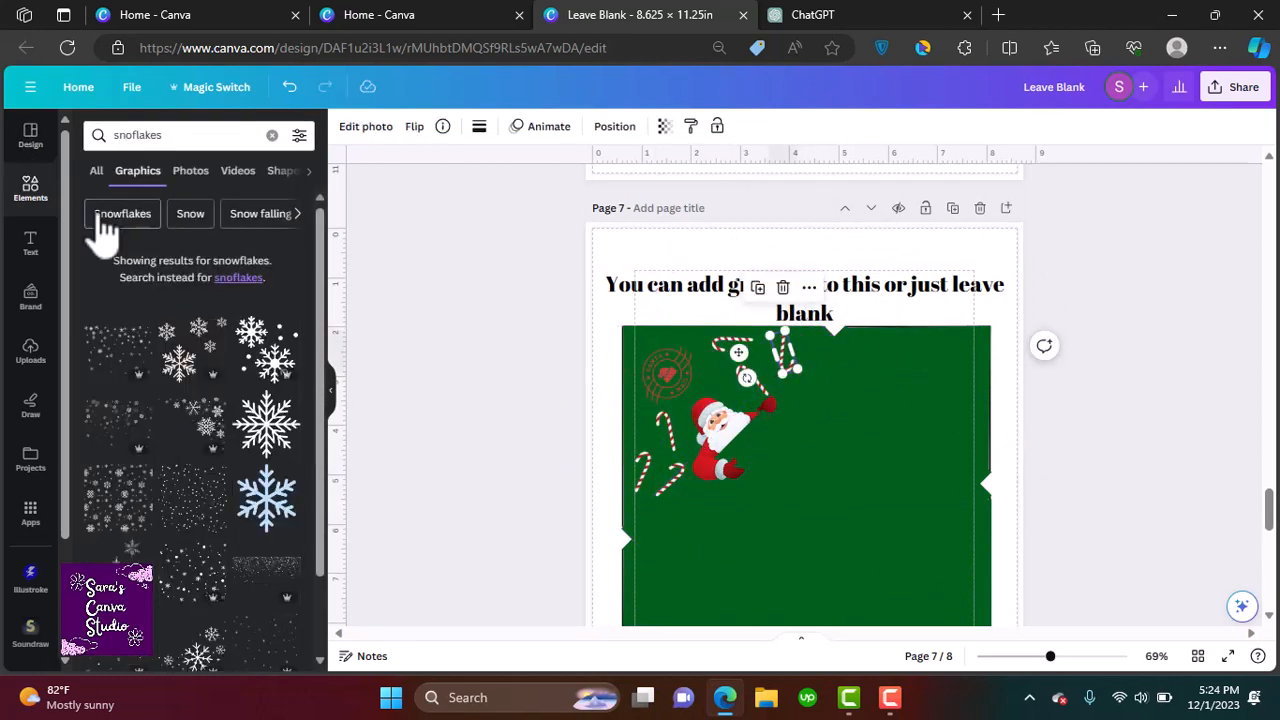
pyautogui.click(175, 440)
pyautogui.moveTo(808, 543); pyautogui.dragTo(735, 418)
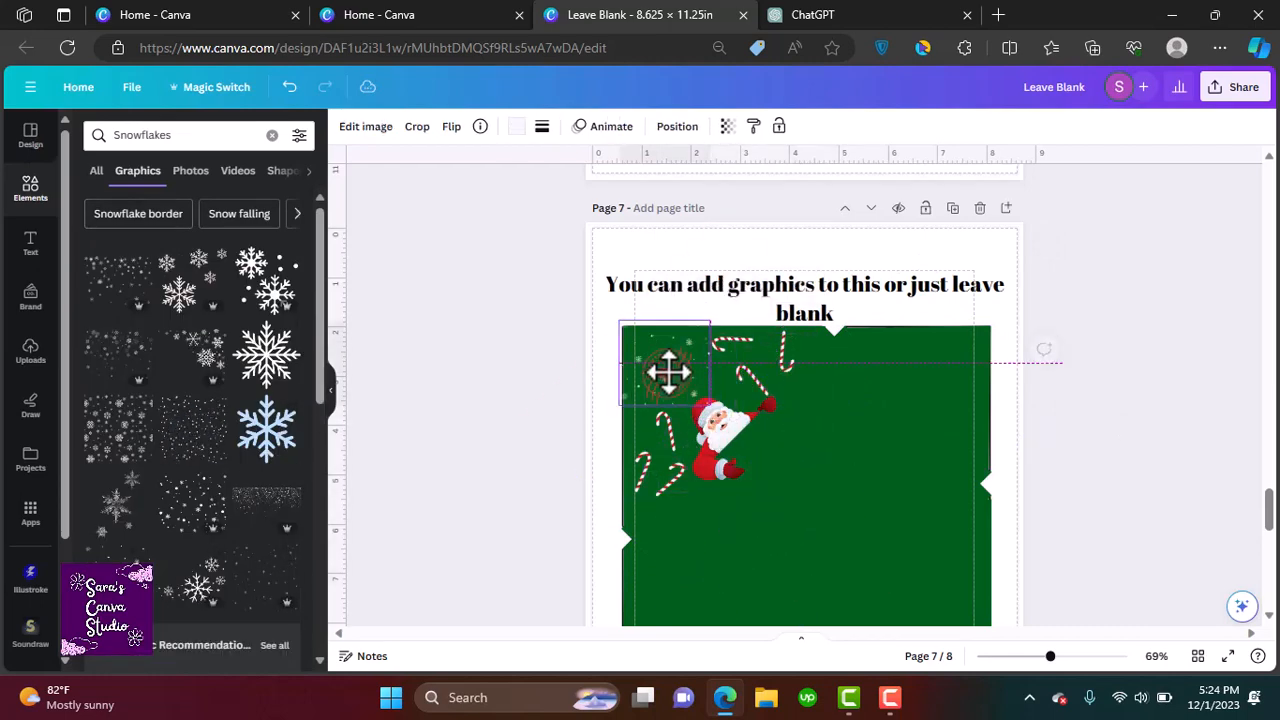
pyautogui.moveTo(663, 366); pyautogui.dragTo(789, 358)
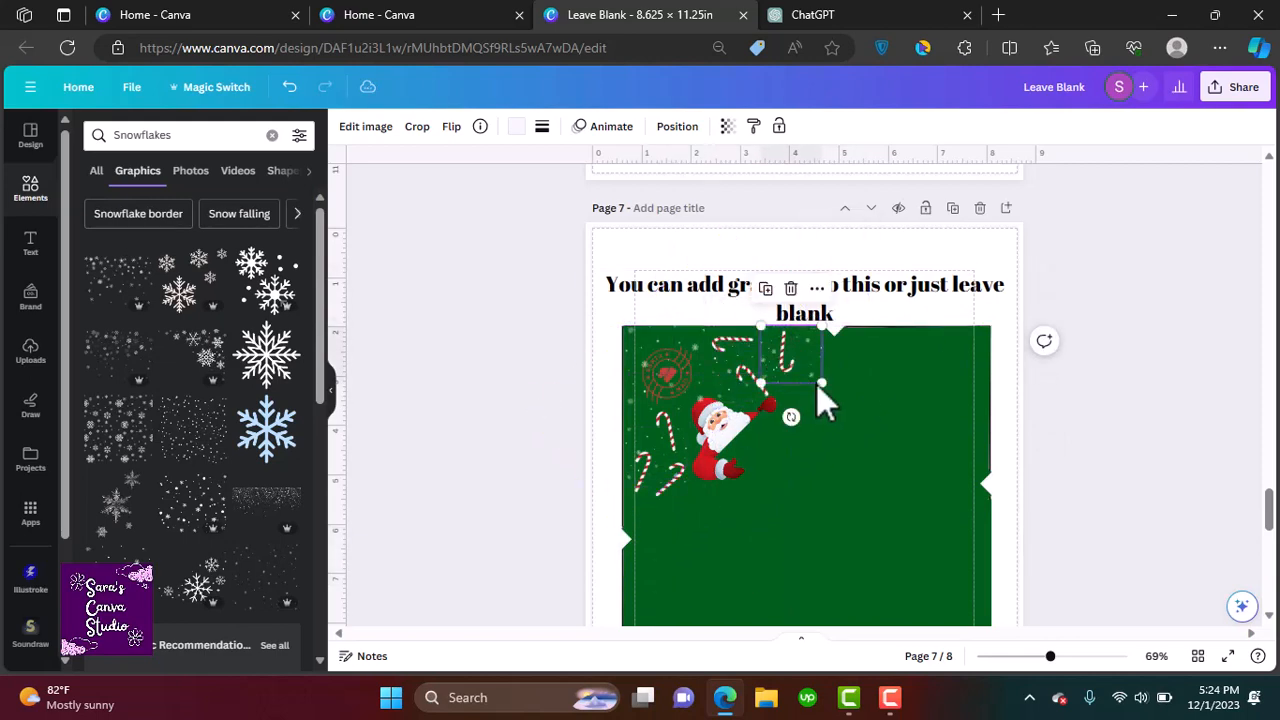
# Add a new blank page after the envelope page
pyautogui.scroll(-2, 1140, 432)
pyautogui.click(1113, 418)
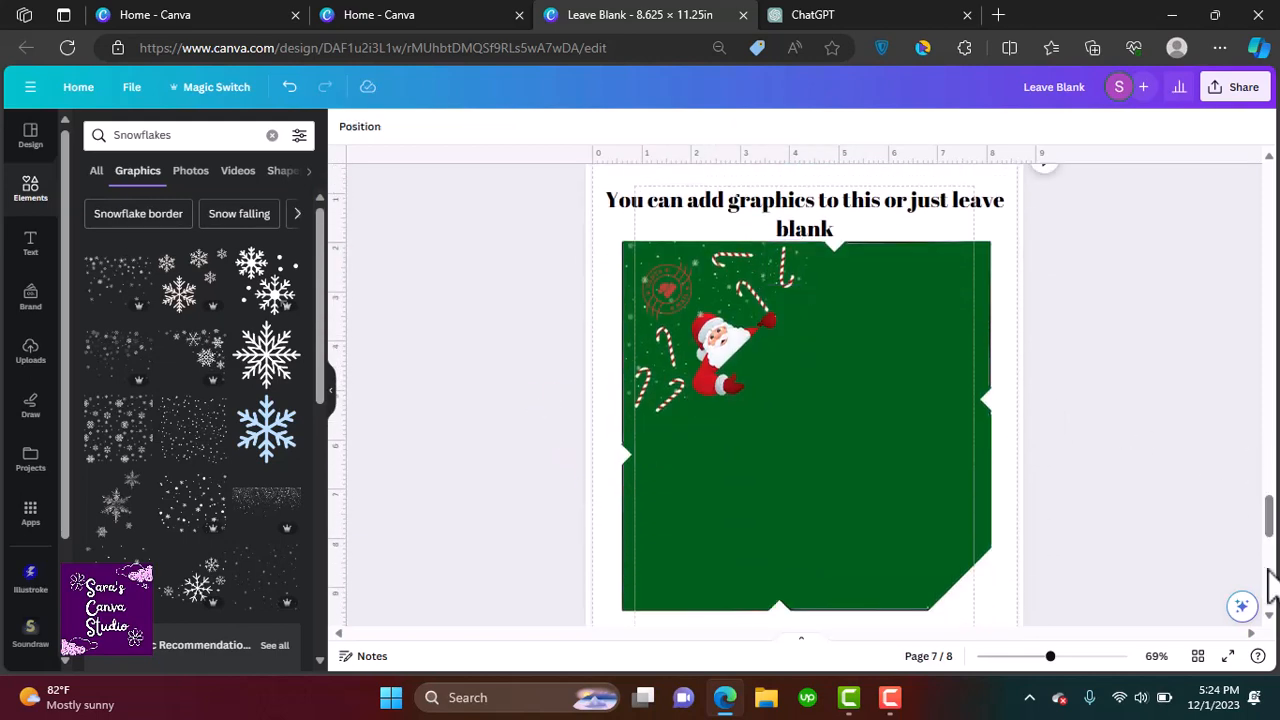
pyautogui.scroll(1, 1012, 190)
pyautogui.click(1007, 168)
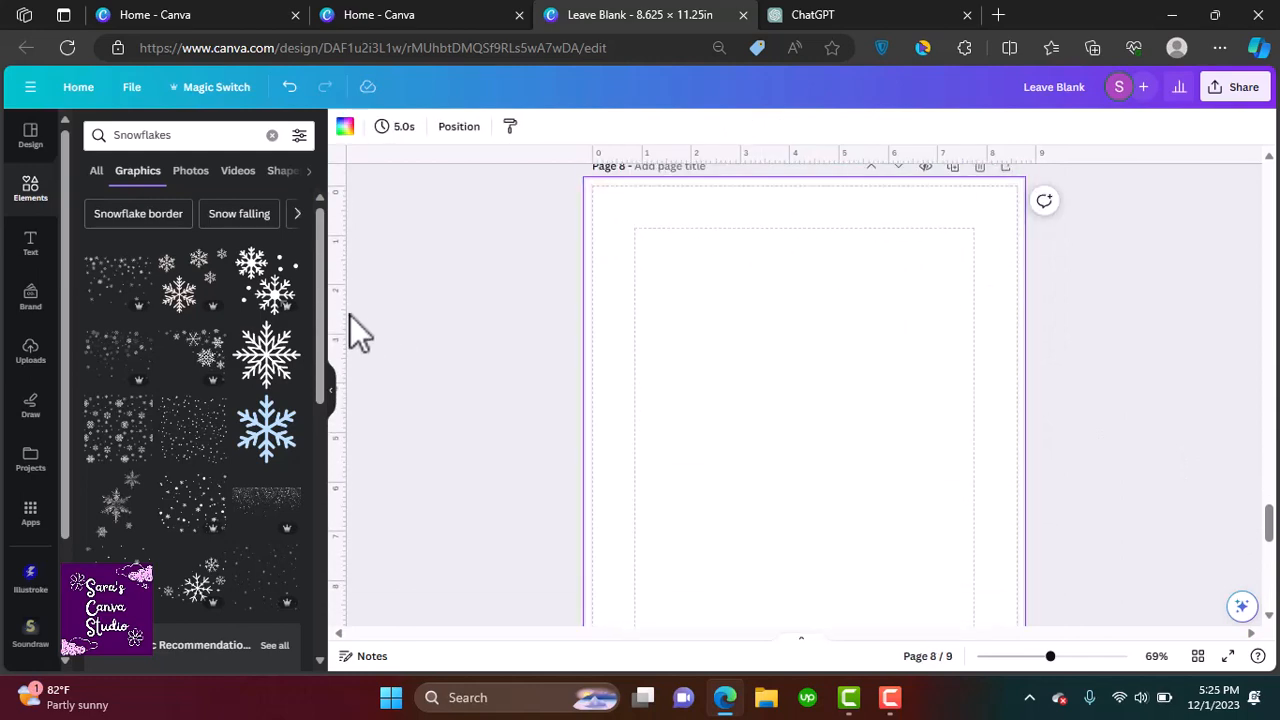
# Add a text box reading 'Lets Add patterns here!' on the new page and enlarge it
pyautogui.click(35, 253)
pyautogui.click(201, 179)
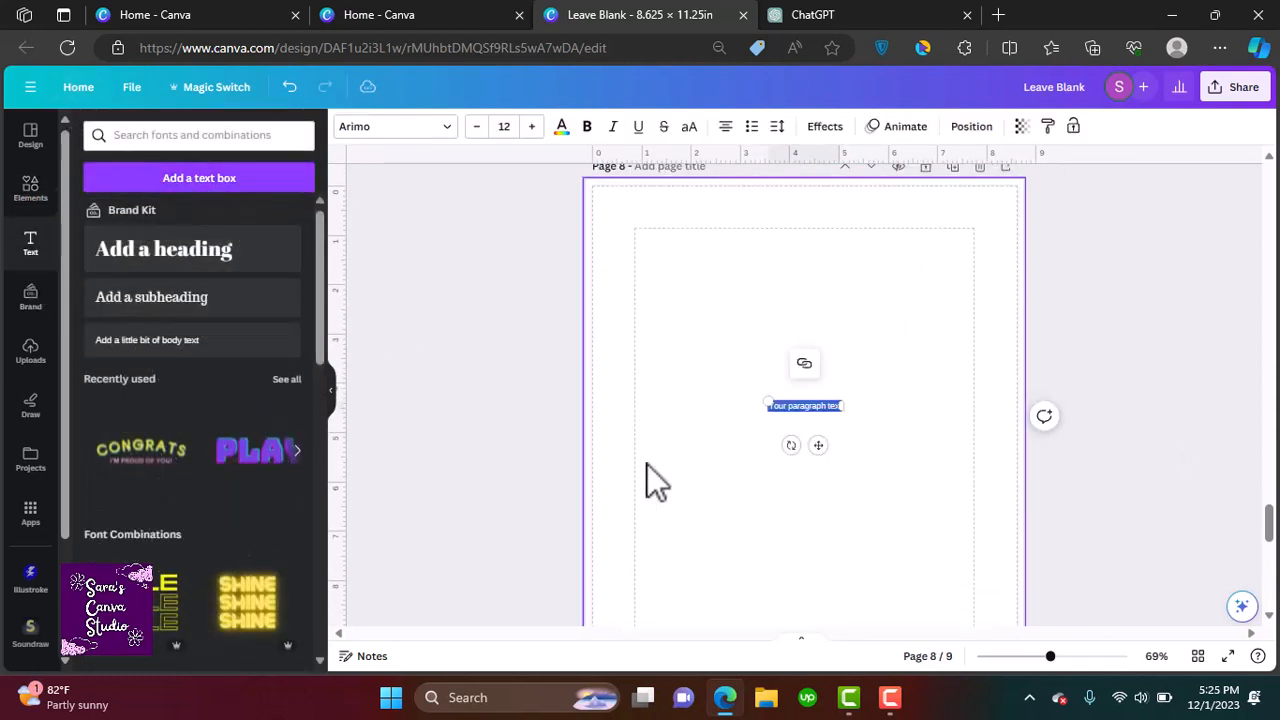
pyautogui.write('Lets Add pattern')
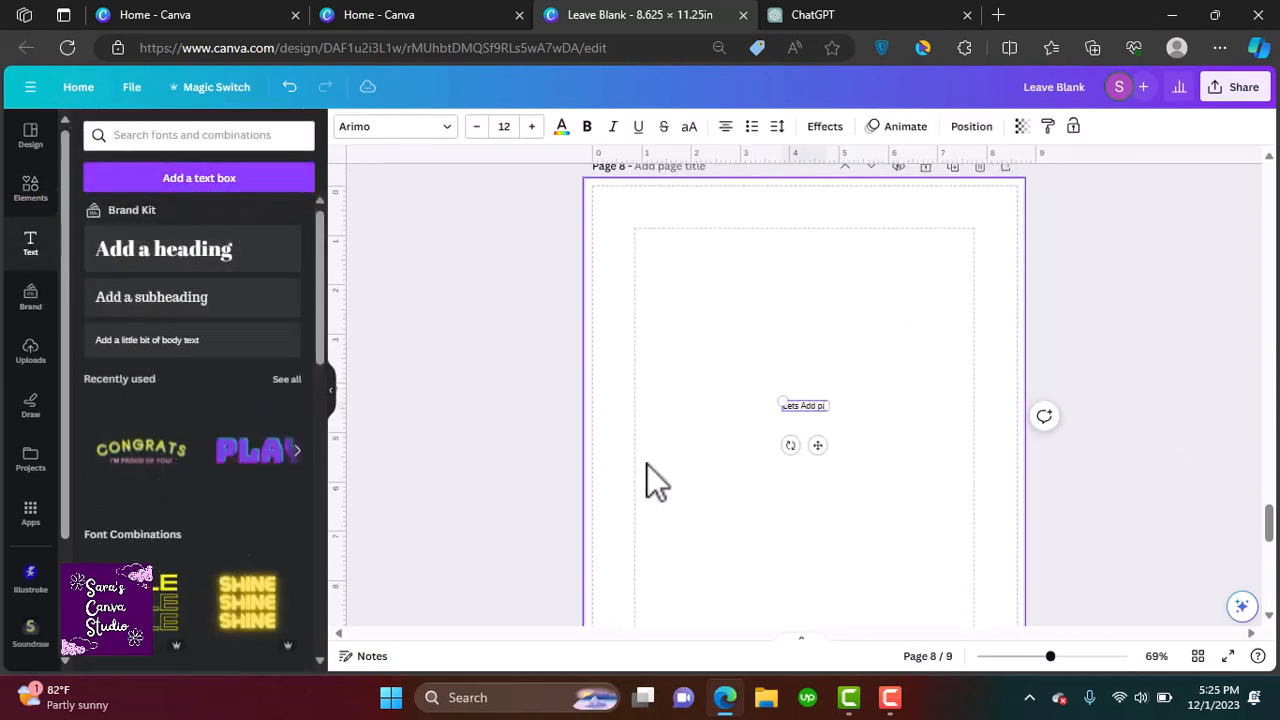
pyautogui.write('s here')
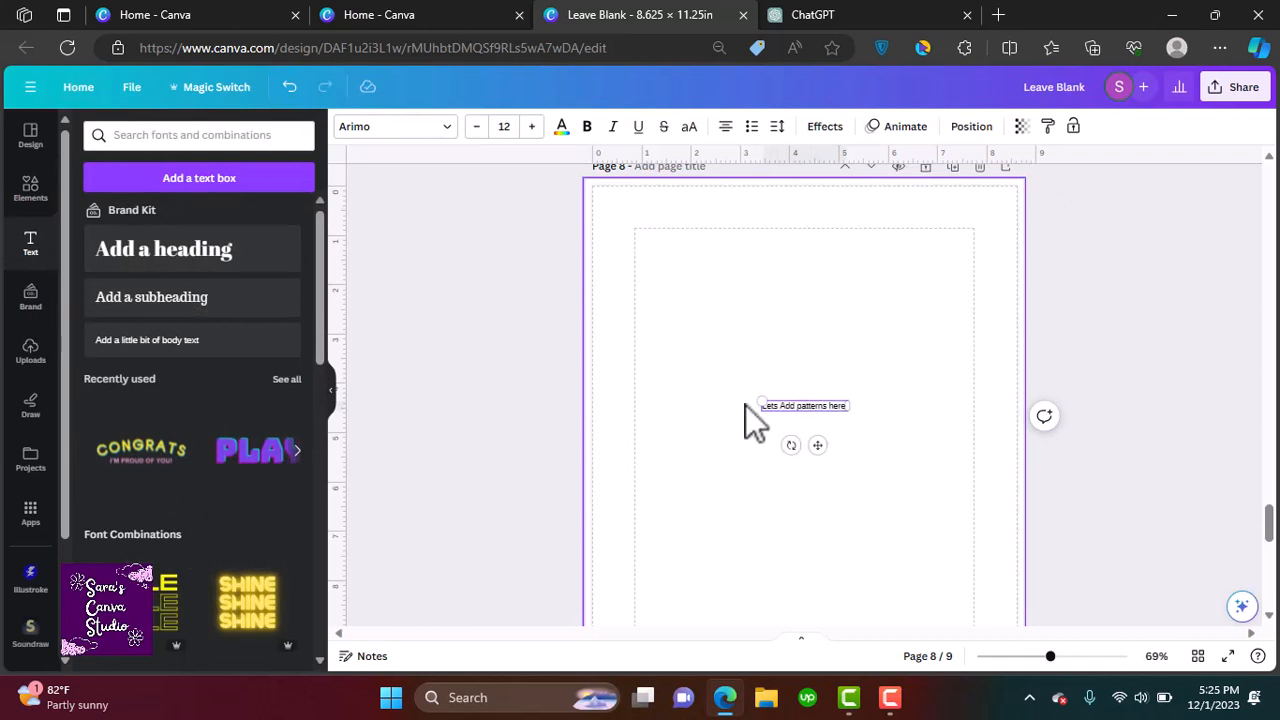
pyautogui.moveTo(755, 400); pyautogui.dragTo(612, 271)
pyautogui.scroll(1, 612, 271)
pyautogui.click(829, 534)
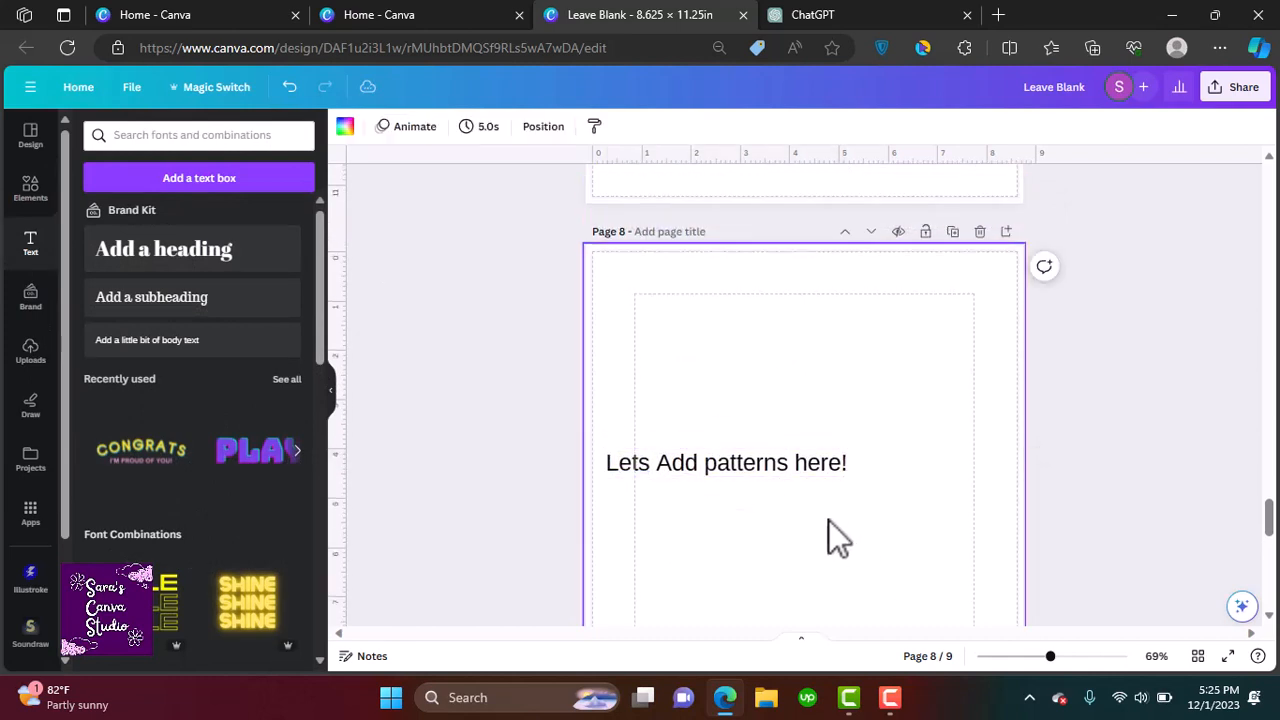
# Delete the 'Lets Add patterns here!' text box
pyautogui.click(777, 470)
pyautogui.moveTo(777, 470); pyautogui.dragTo(801, 475)
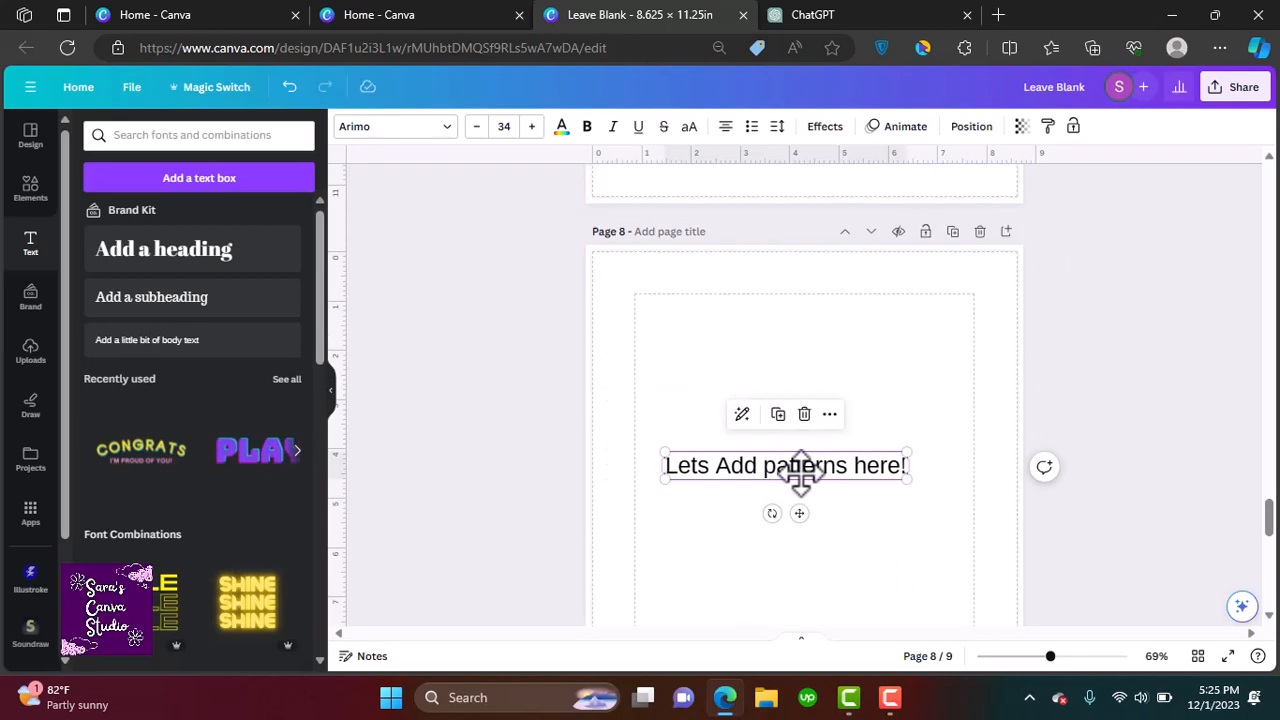
pyautogui.press('Delete')
# Search the elements for christmas patterns
pyautogui.click(30, 190)
pyautogui.click(171, 134)
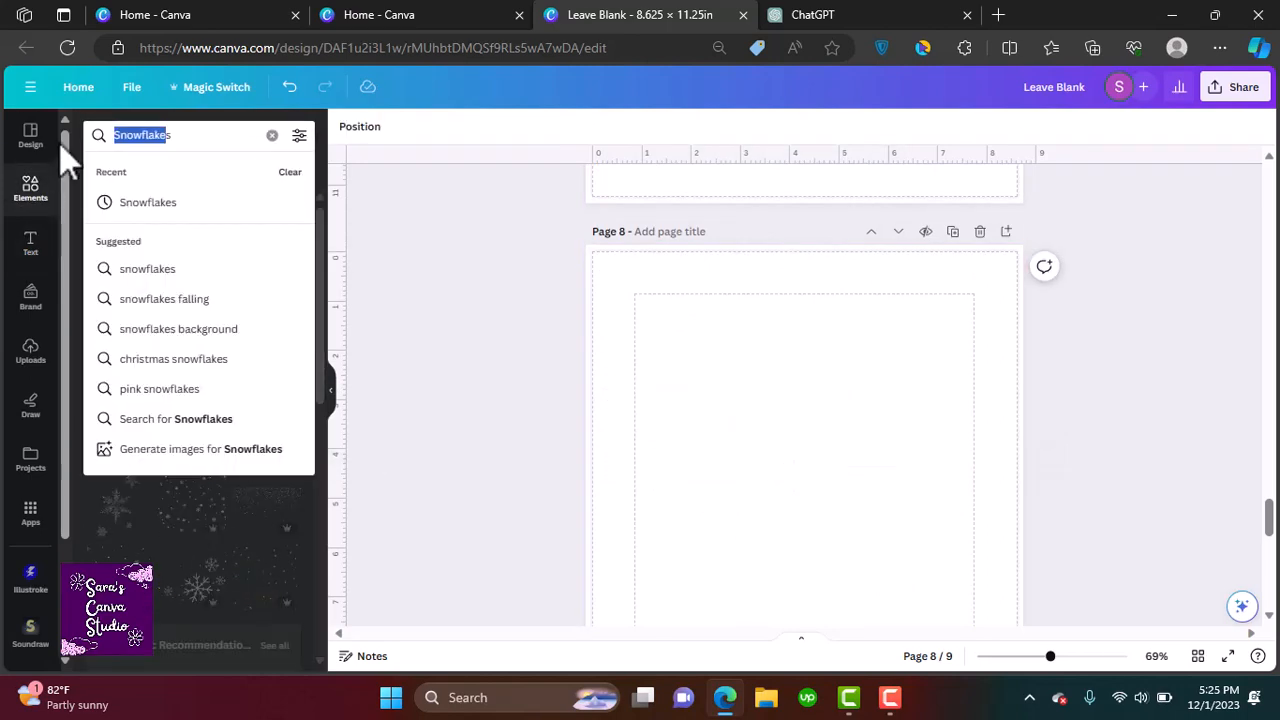
pyautogui.write('s')
pyautogui.press('BackSpace')
pyautogui.write('christmas pattenr')
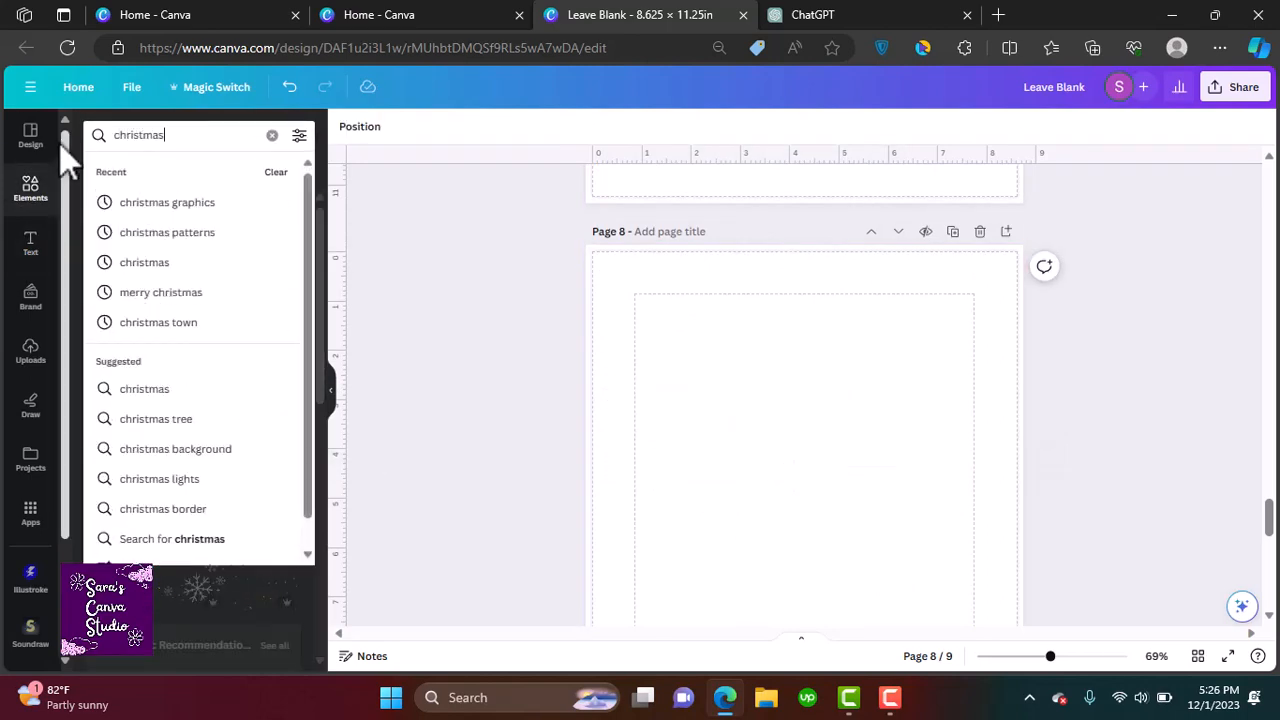
pyautogui.press('BackSpace')
pyautogui.press('BackSpace')
pyautogui.write('rsns')
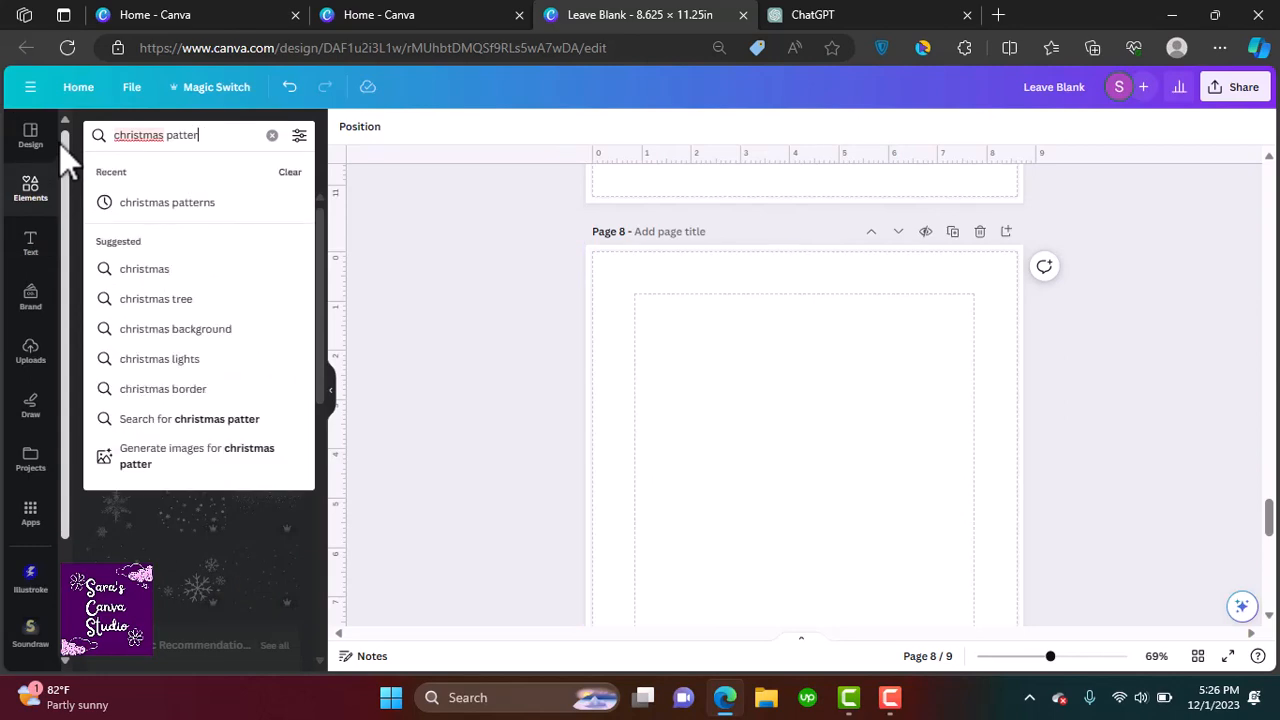
pyautogui.press('Return')
pyautogui.click(223, 134)
pyautogui.press('BackSpace')
pyautogui.press('BackSpace')
pyautogui.press('BackSpace')
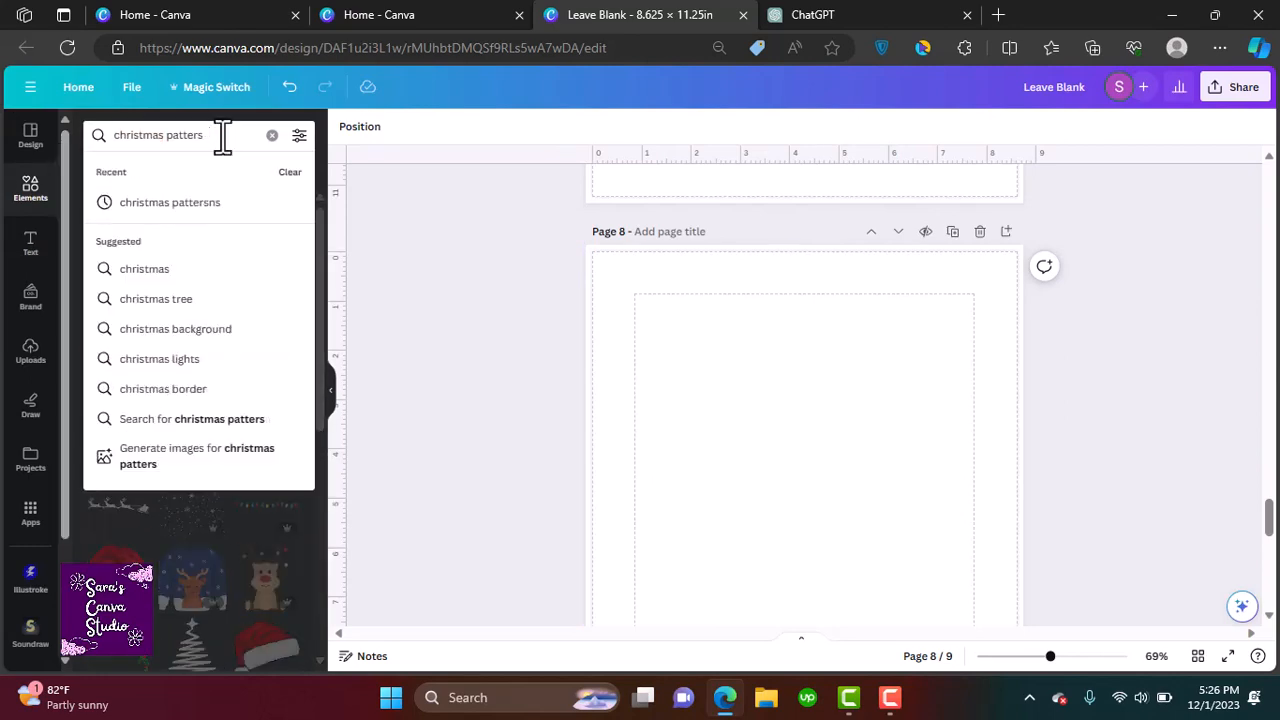
pyautogui.write('ns')
pyautogui.press('Return')
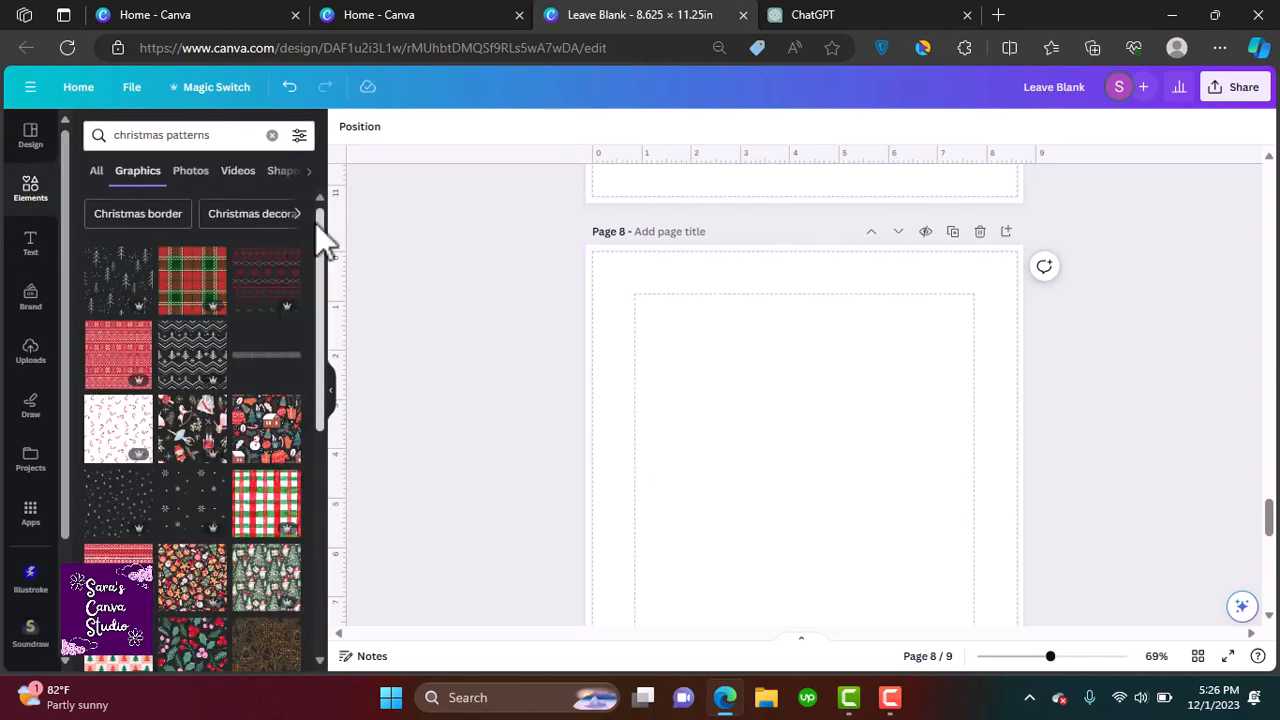
# Add the green reindeer knit pattern, shrink it into the page's top-left corner, and place a copy beside it
pyautogui.moveTo(317, 223); pyautogui.dragTo(340, 453)
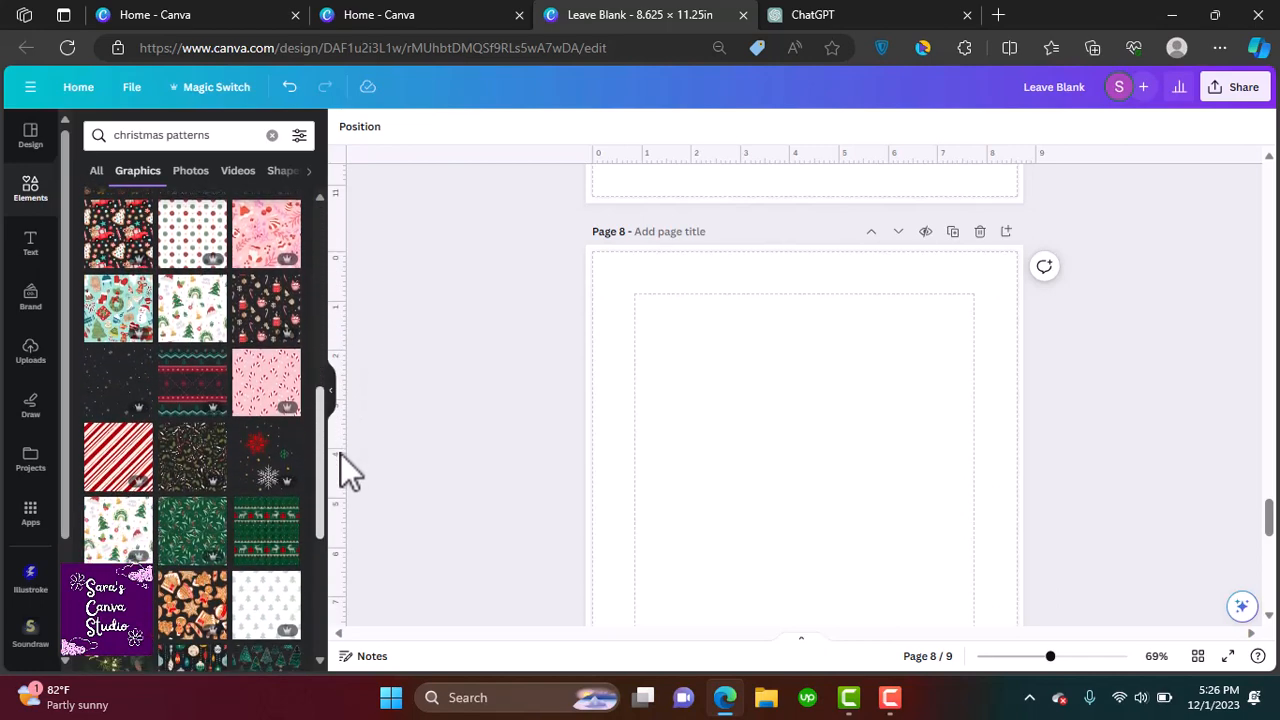
pyautogui.click(270, 555)
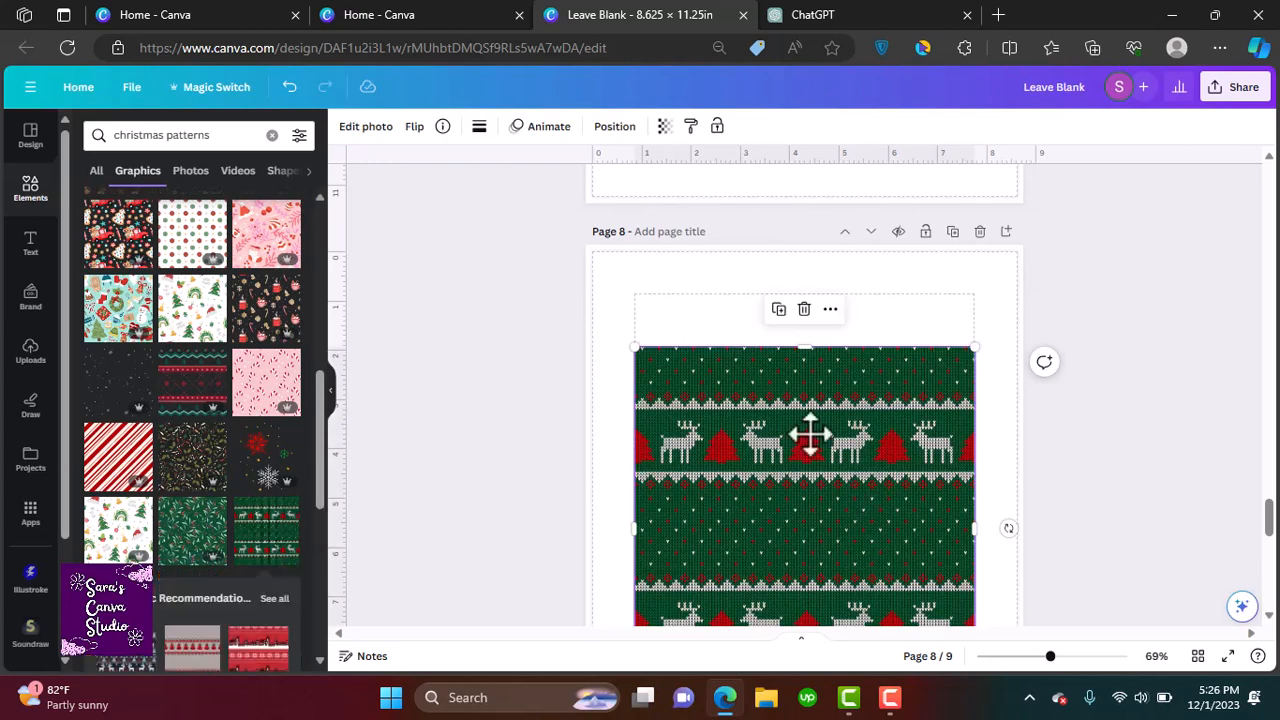
pyautogui.moveTo(811, 434); pyautogui.dragTo(797, 378)
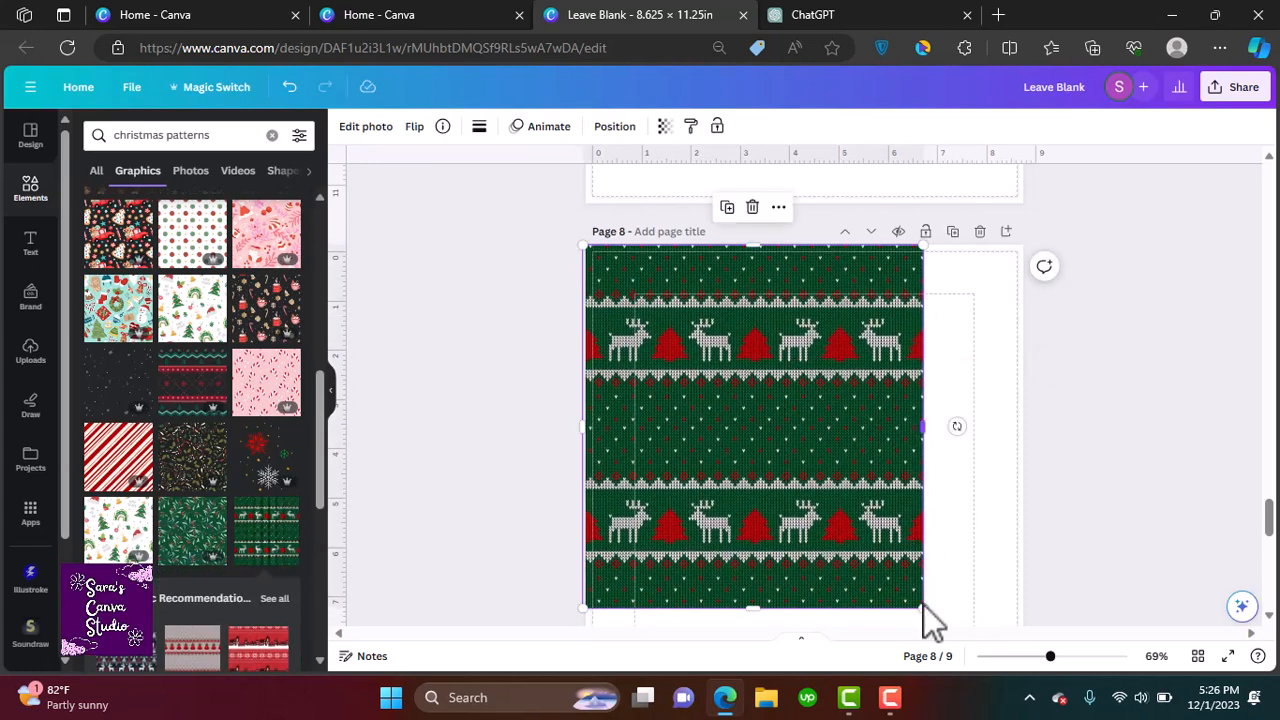
pyautogui.moveTo(922, 607); pyautogui.dragTo(733, 412)
pyautogui.moveTo(615, 310)
pyautogui.mouseDown()
pyautogui.moveTo(620, 291)
pyautogui.moveTo(609, 290)
pyautogui.mouseUp()
pyautogui.click(638, 205)
pyautogui.moveTo(705, 385); pyautogui.dragTo(852, 376)
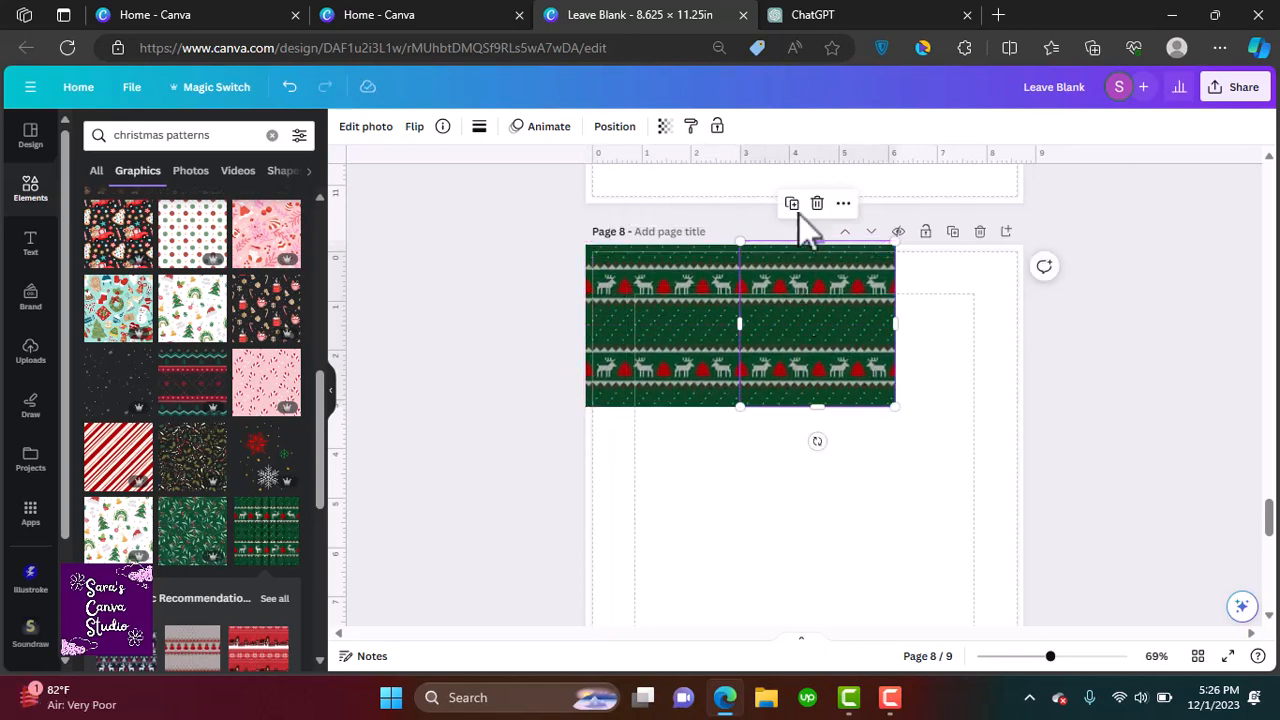
# Duplicate the reindeer knit pattern tile several times and arrange the copies to cover the upper part of the pattern page
pyautogui.click(791, 203)
pyautogui.click(946, 204)
pyautogui.moveTo(957, 300); pyautogui.dragTo(657, 517)
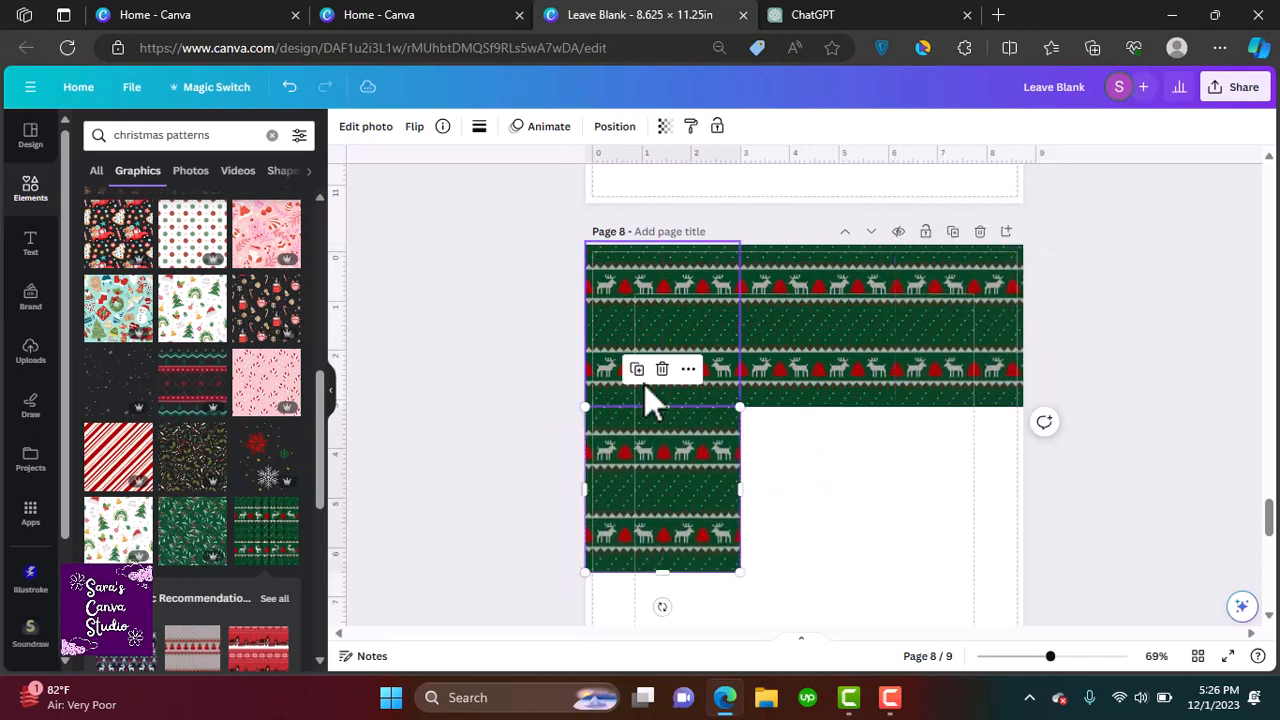
pyautogui.click(640, 372)
pyautogui.moveTo(693, 470); pyautogui.dragTo(836, 462)
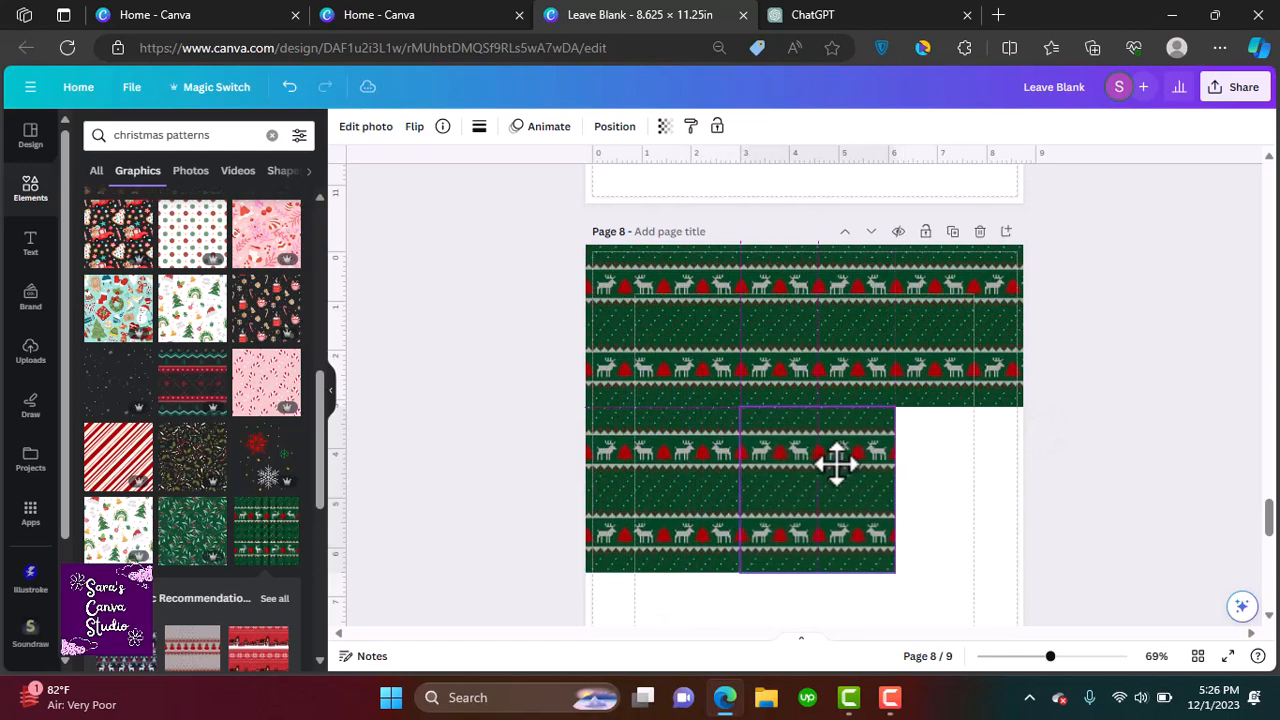
pyautogui.click(793, 376)
pyautogui.scroll(-4, 1004, 525)
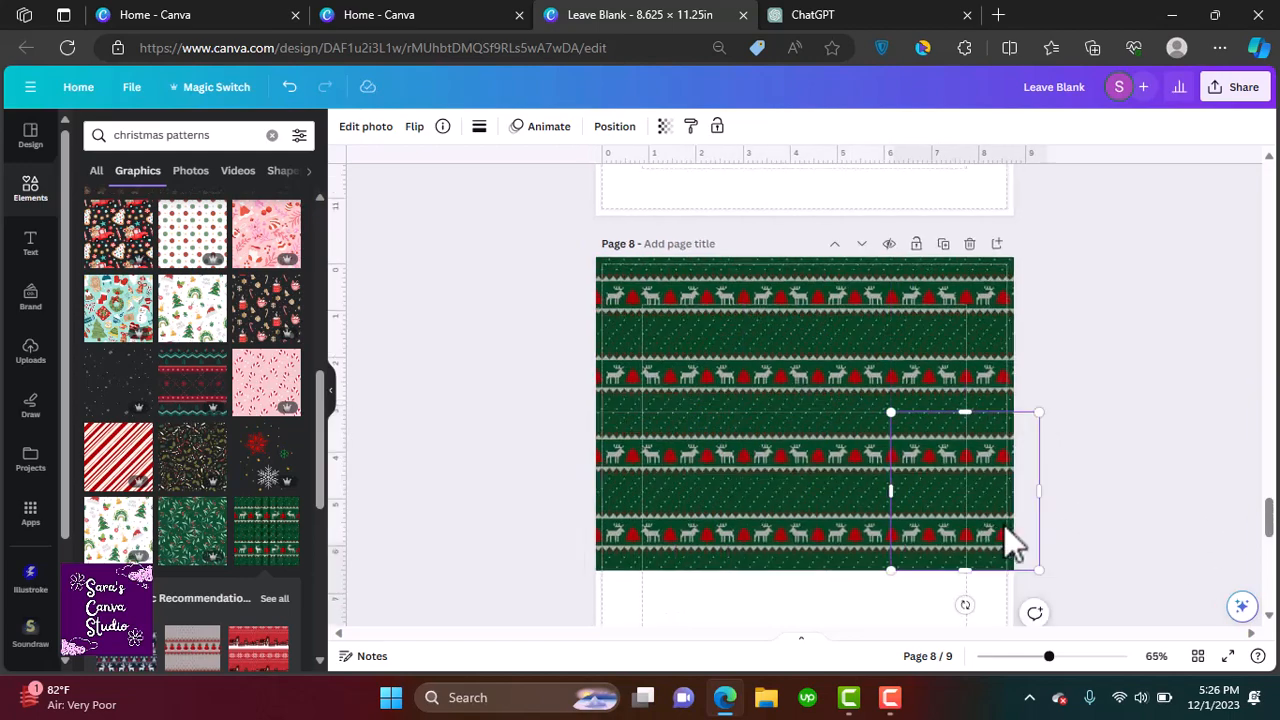
pyautogui.moveTo(1275, 506); pyautogui.dragTo(1275, 525)
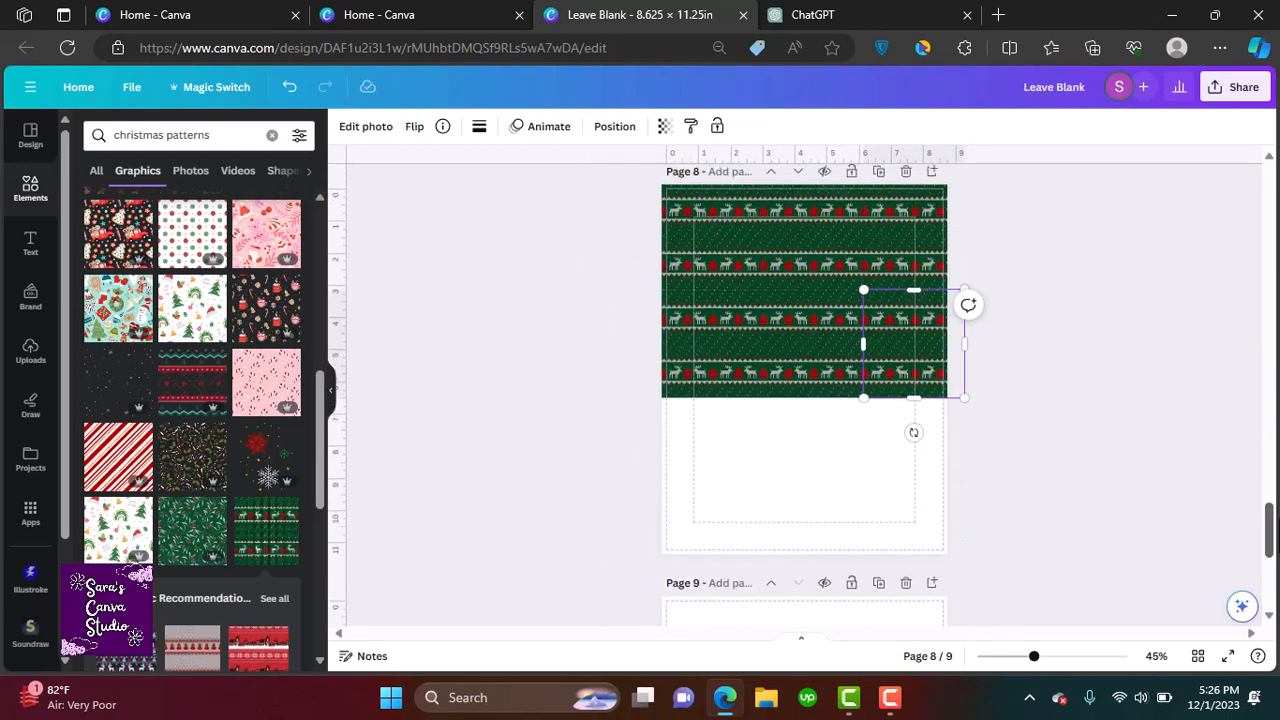
# Select all the pattern tiles and copy them downward to fill the rest of the pattern page
pyautogui.click(684, 229)
pyautogui.keyDown('shift'); pyautogui.click(835, 253); pyautogui.keyUp('shift')
pyautogui.keyDown('shift'); pyautogui.click(891, 253); pyautogui.keyUp('shift')
pyautogui.keyDown('shift'); pyautogui.click(736, 347); pyautogui.keyUp('shift')
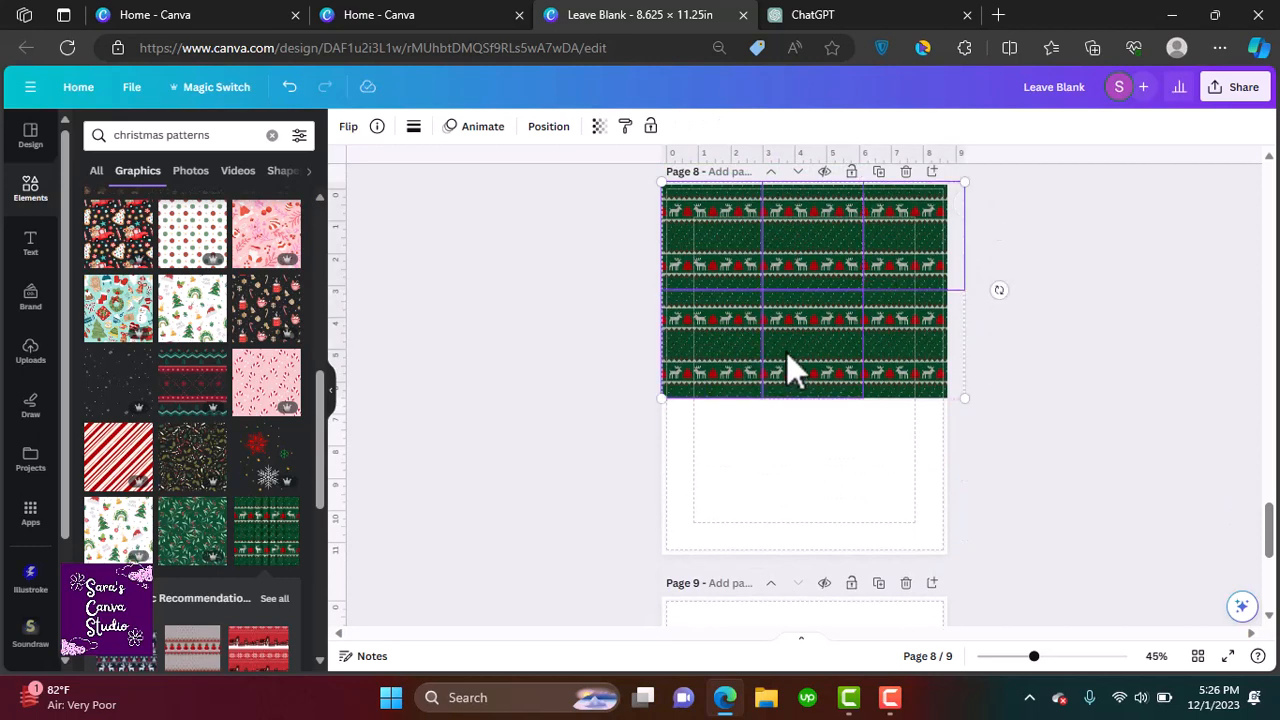
pyautogui.keyDown('shift'); pyautogui.click(884, 369); pyautogui.keyUp('shift')
pyautogui.moveTo(884, 369); pyautogui.dragTo(812, 535)
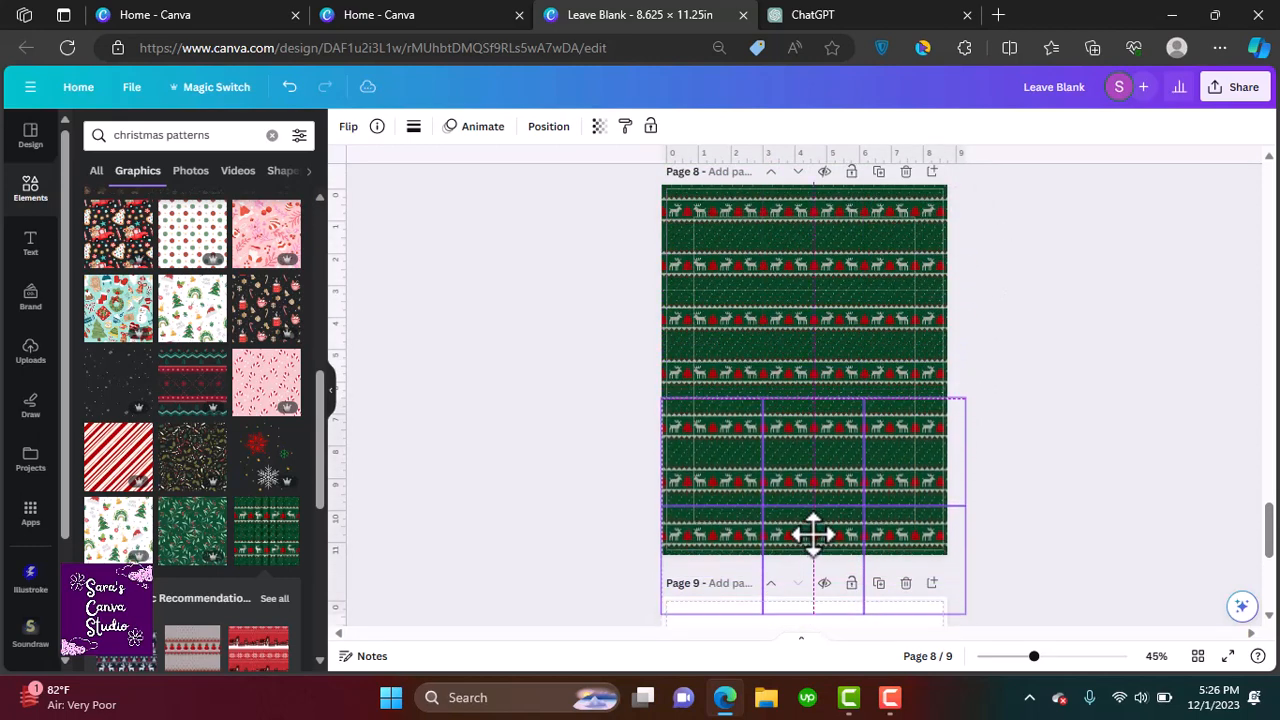
pyautogui.click(1040, 512)
pyautogui.moveTo(1270, 540); pyautogui.dragTo(1270, 505)
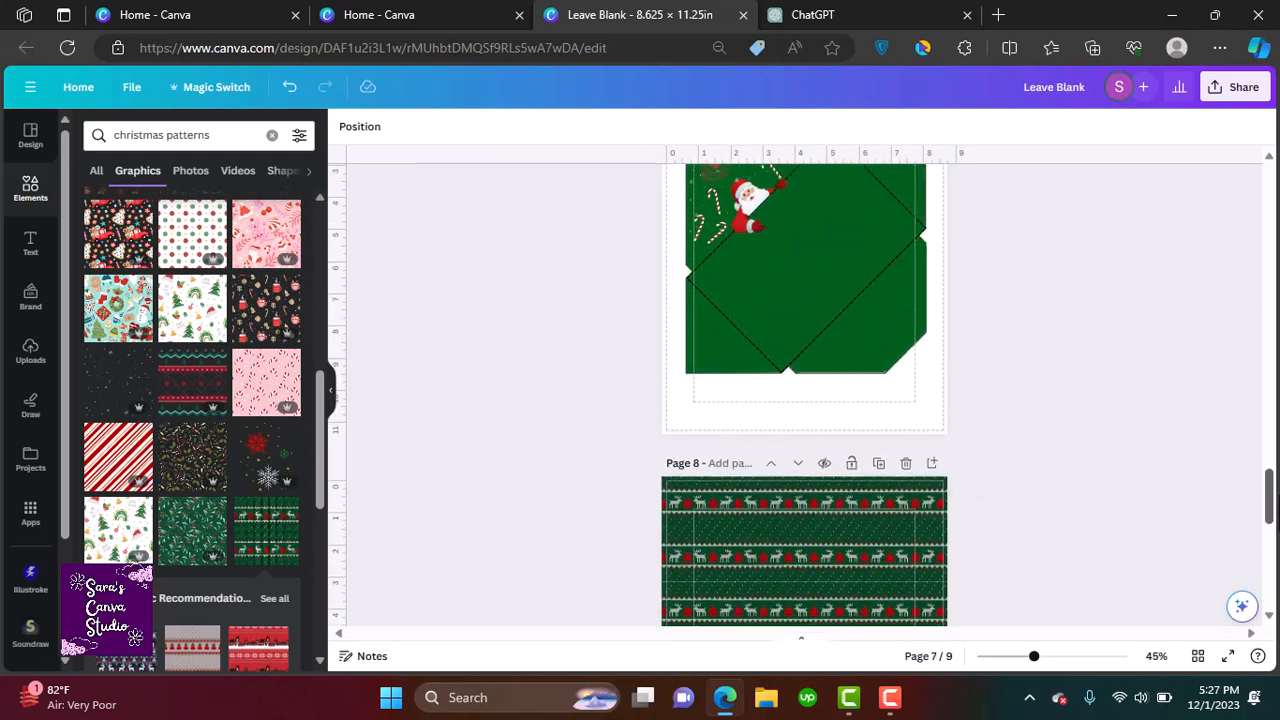
# Recolour the green envelope shape on page 7 with the knit pattern's dark green, changing it across all pages
pyautogui.click(835, 266)
pyautogui.click(419, 128)
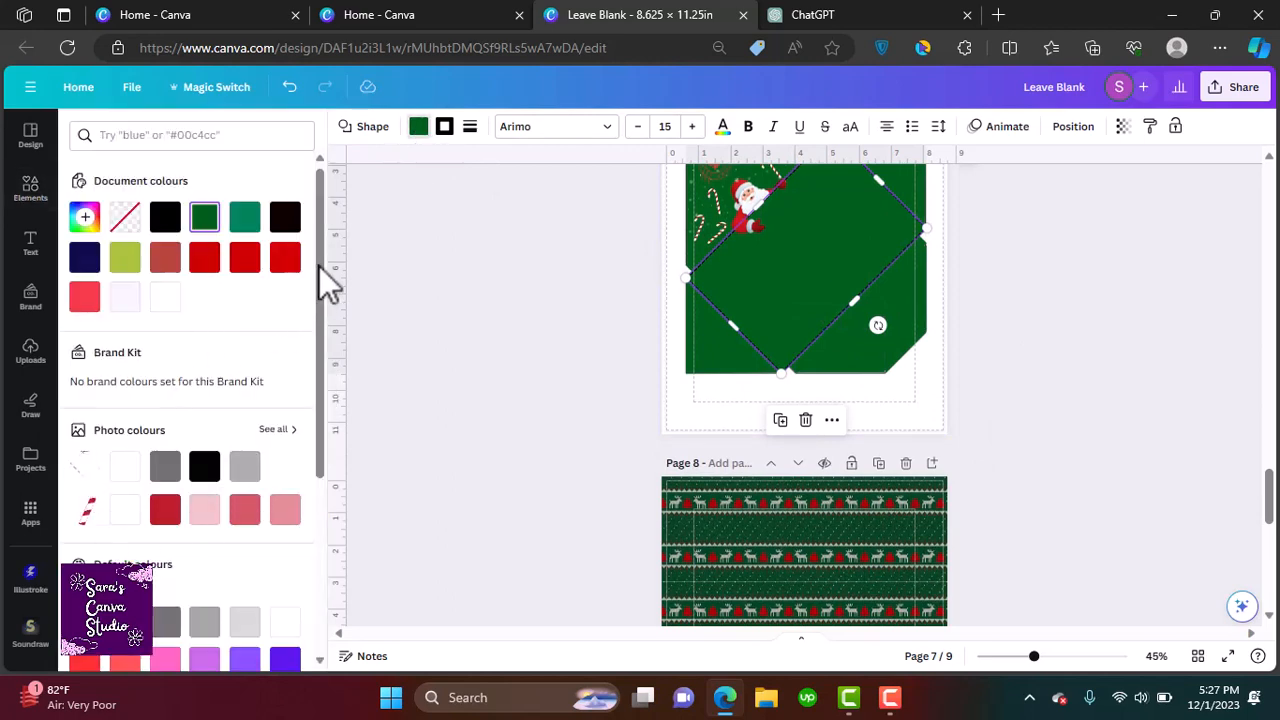
pyautogui.scroll(-2, 328, 300)
pyautogui.click(284, 372)
pyautogui.click(128, 343)
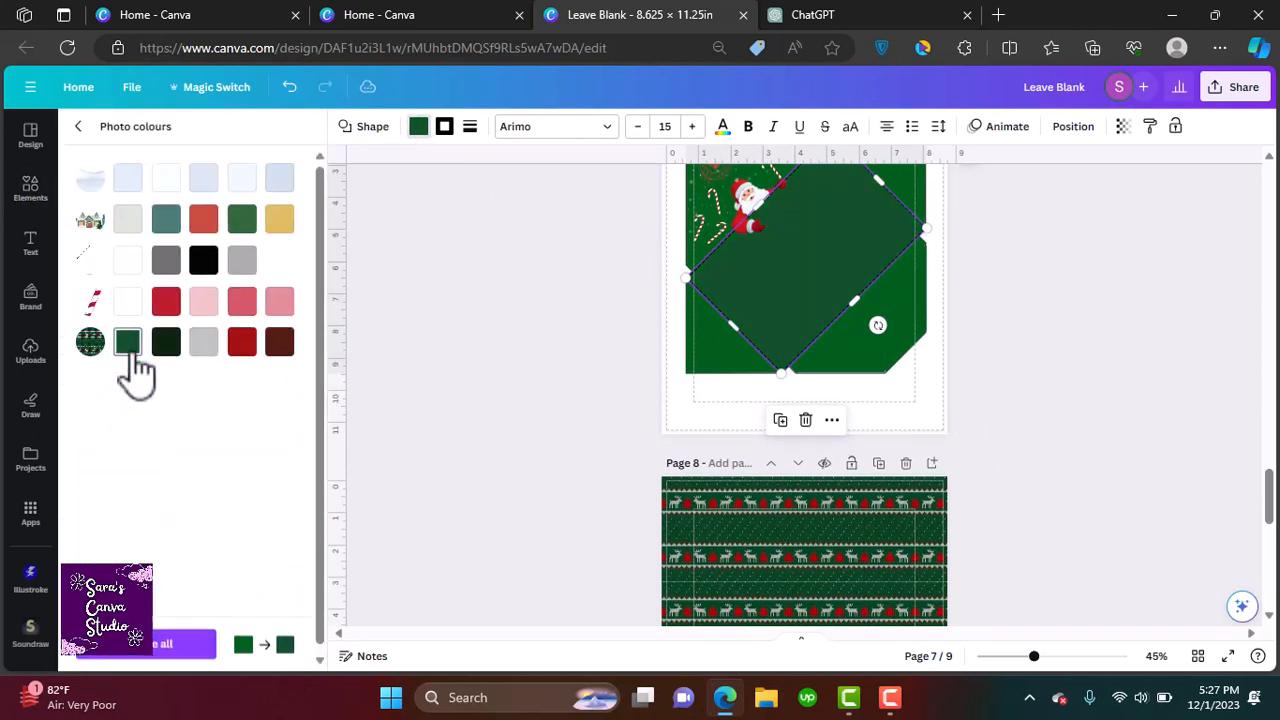
pyautogui.click(172, 645)
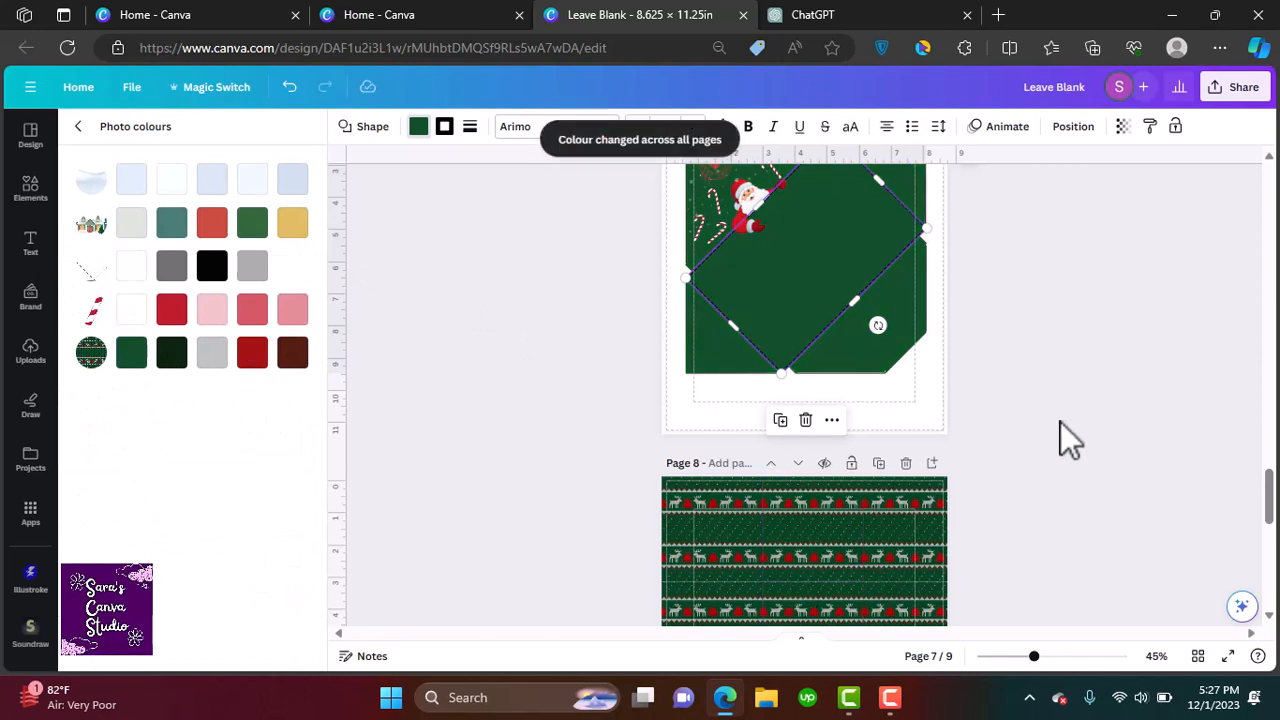
pyautogui.click(1059, 421)
# Select the 'Design for the envelope Patterns, graphics Etc...' text on the last page
pyautogui.moveTo(1273, 510); pyautogui.dragTo(1271, 580)
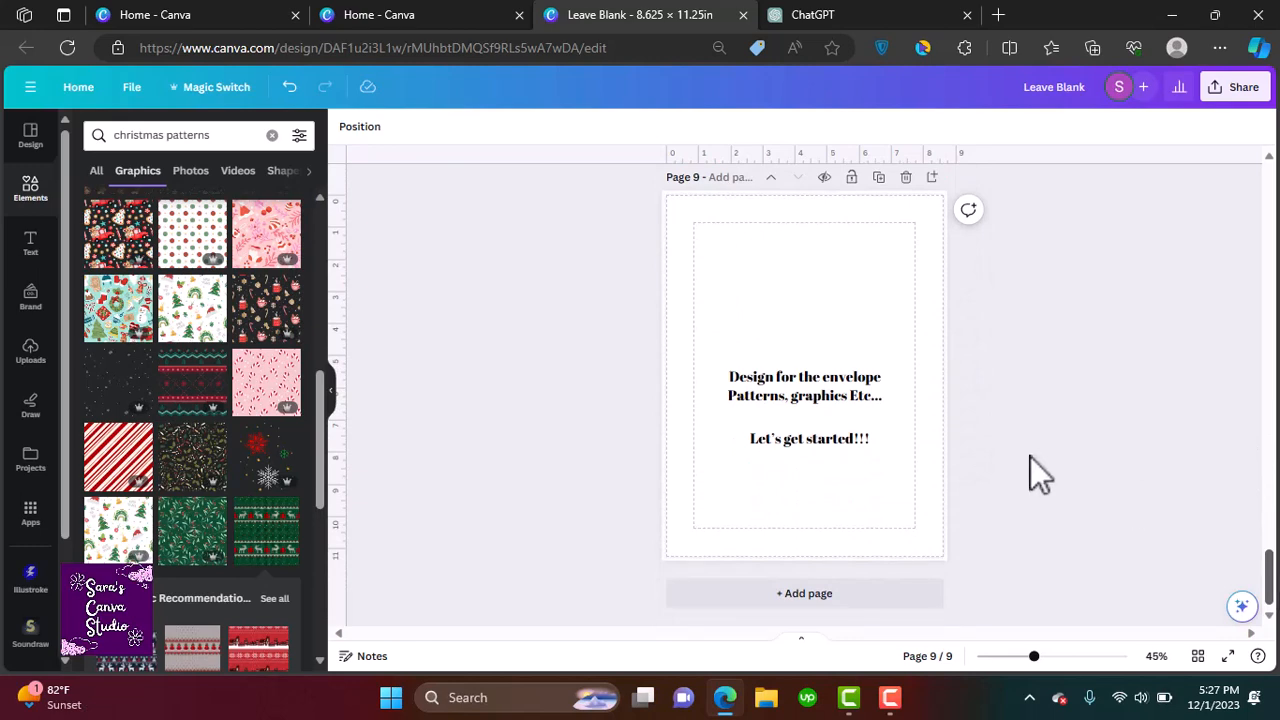
pyautogui.tripleClick(820, 388)
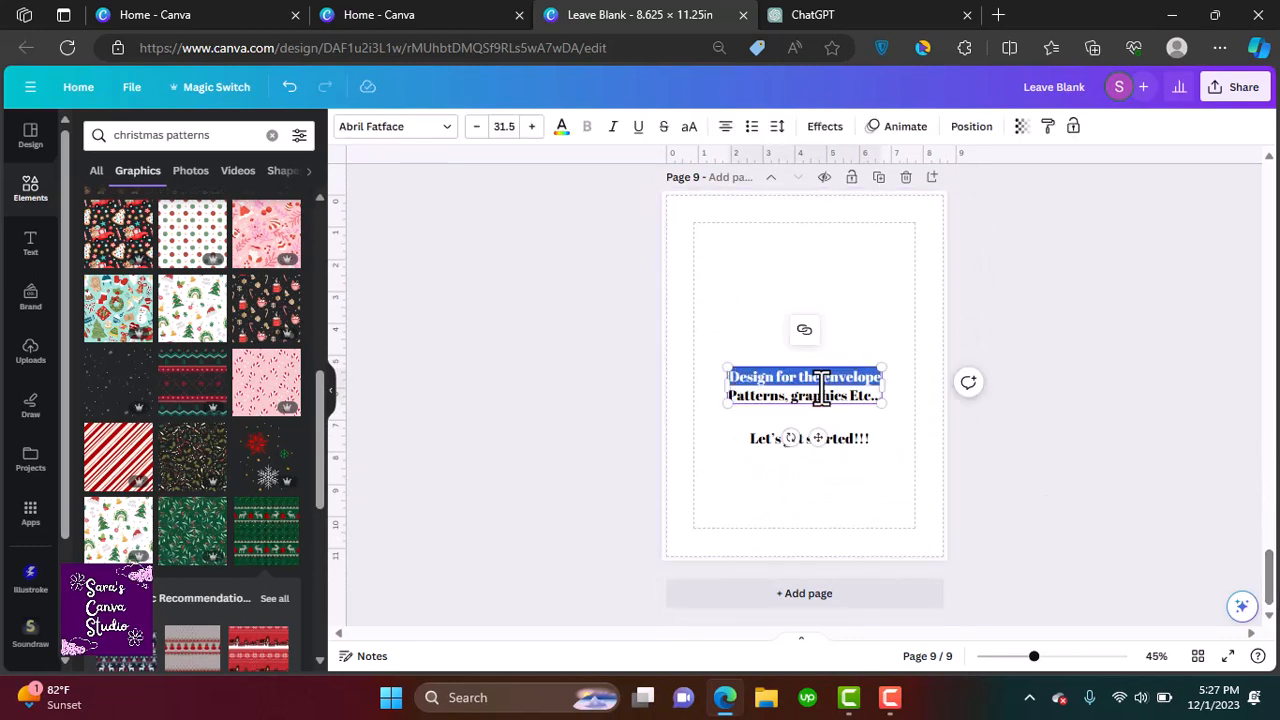
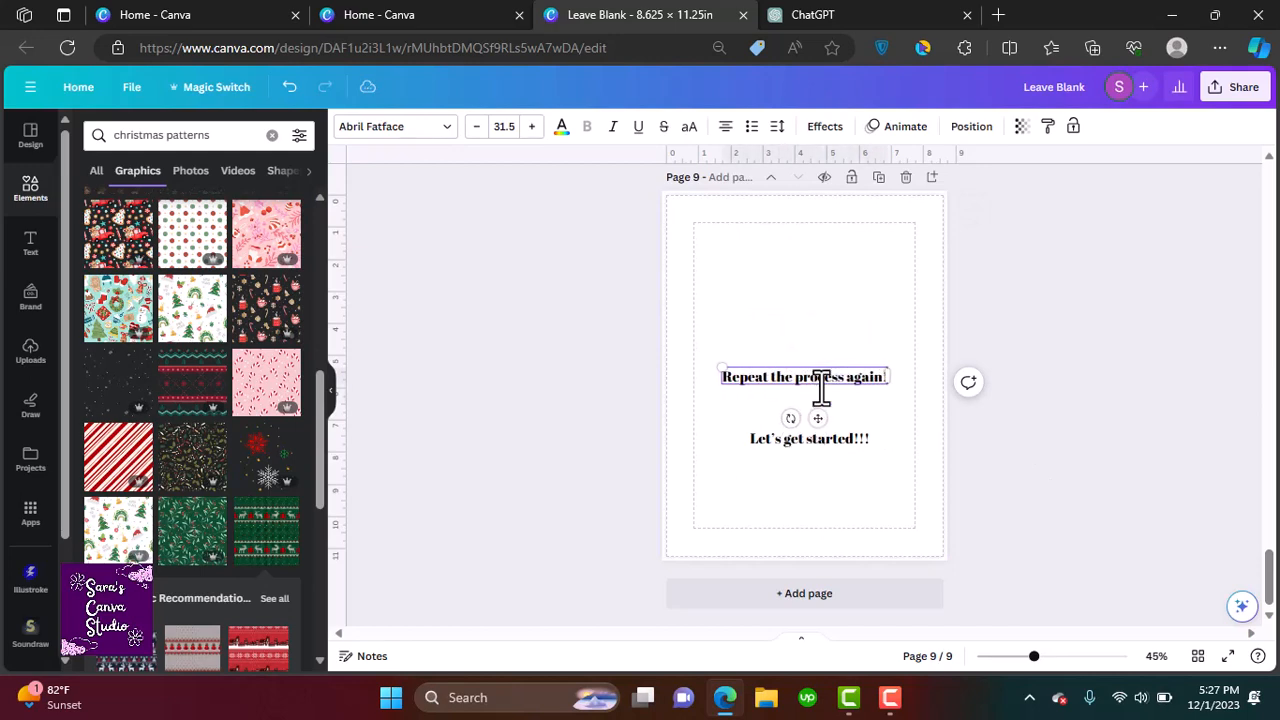
pyautogui.click(897, 478)
pyautogui.click(813, 436)
pyautogui.tripleClick(813, 436)
pyautogui.click(1113, 535)
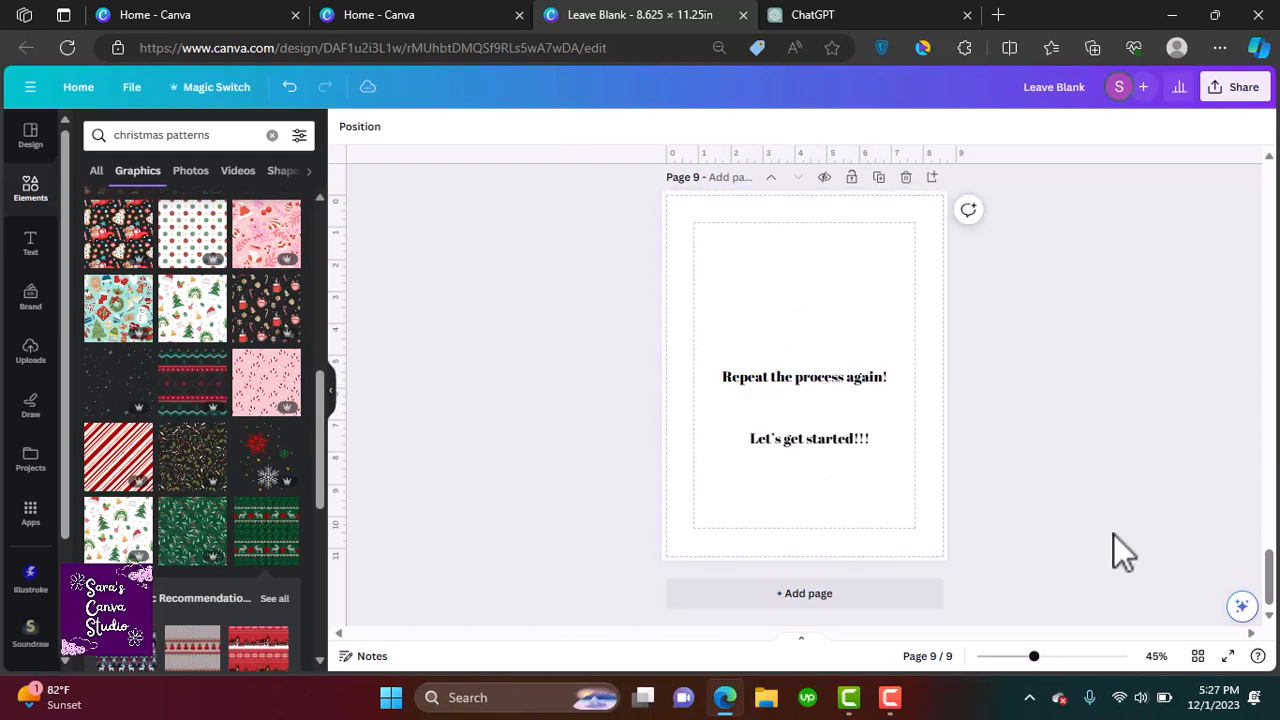
# Group the white flap and navy rectangle of the envelope on page 5 and copy the group
pyautogui.moveTo(1268, 585); pyautogui.dragTo(1270, 393)
pyautogui.click(754, 340)
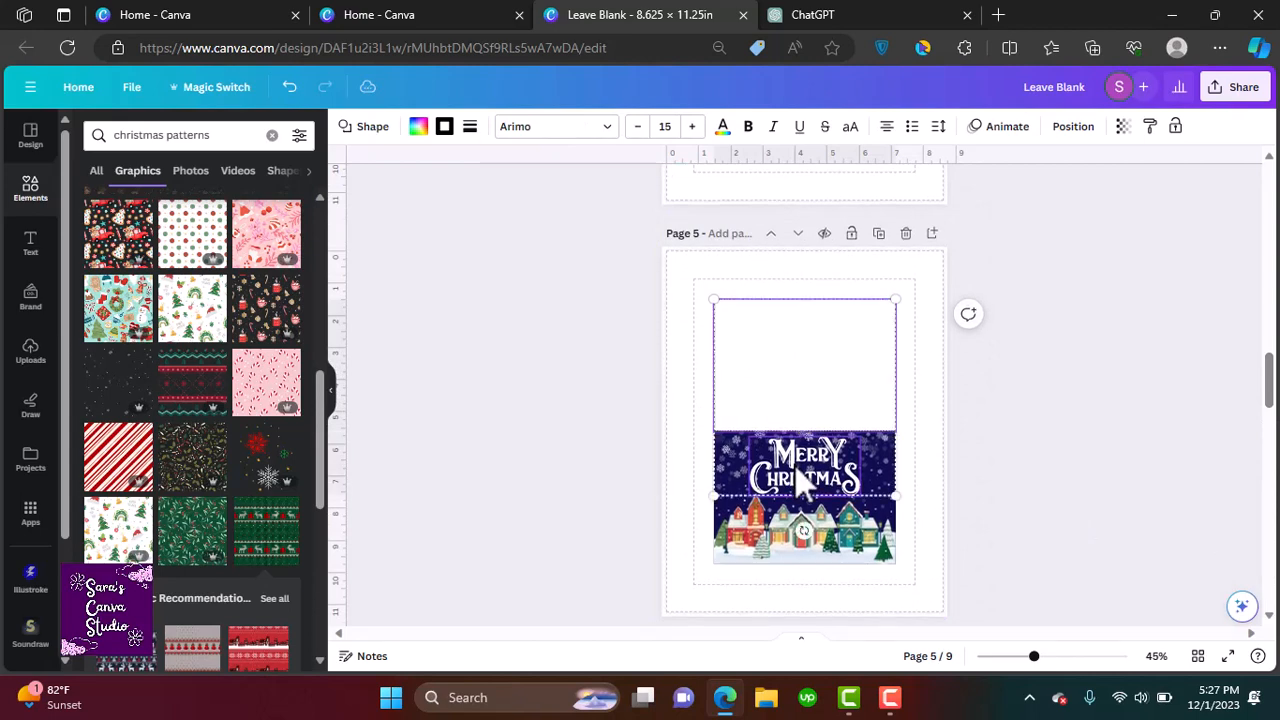
pyautogui.keyDown('shift'); pyautogui.click(890, 485); pyautogui.keyUp('shift')
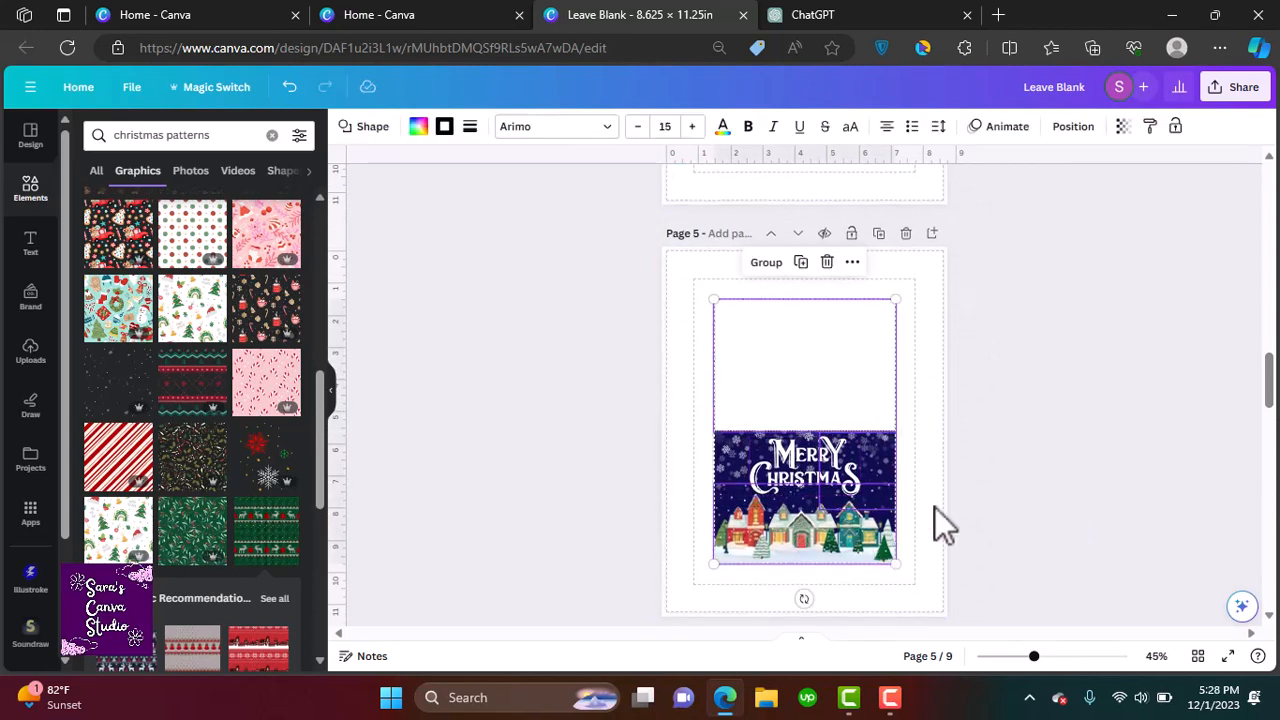
pyautogui.click(936, 508)
pyautogui.rightClick(791, 385)
pyautogui.moveTo(868, 413)
pyautogui.click(1066, 531)
pyautogui.click(176, 516)
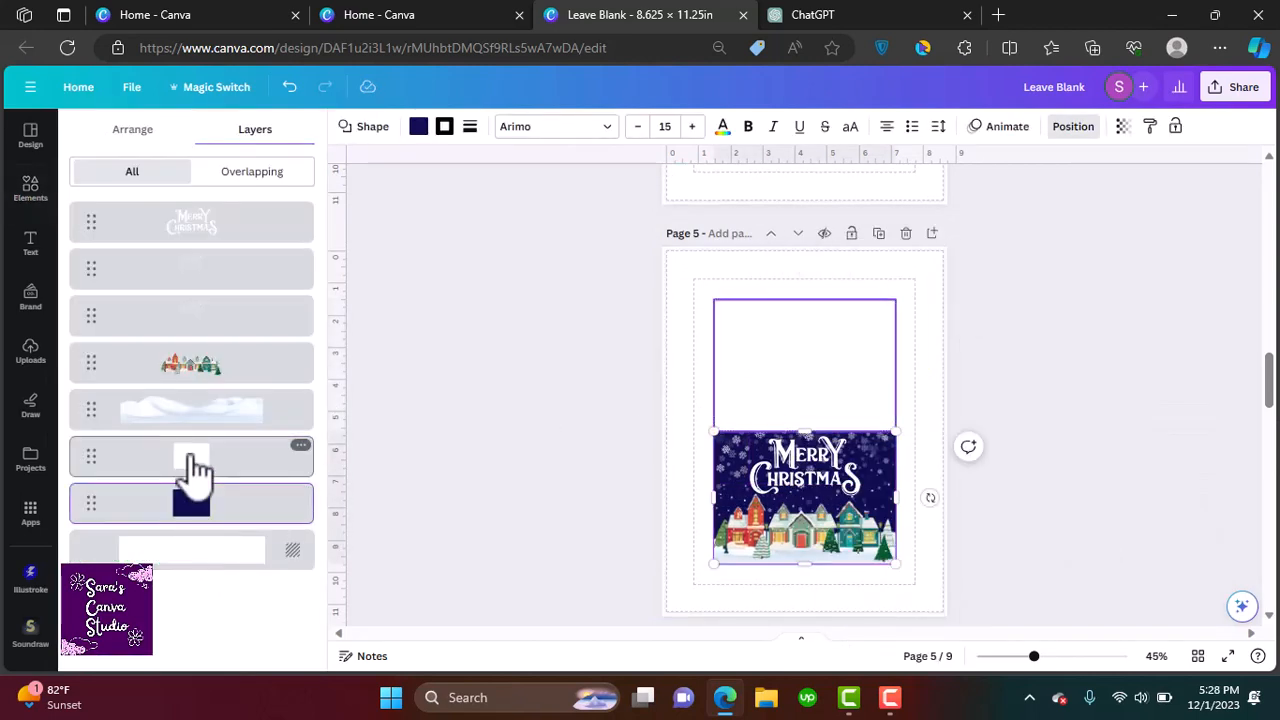
pyautogui.keyDown('shift'); pyautogui.click(191, 458); pyautogui.keyUp('shift')
pyautogui.click(762, 264)
pyautogui.rightClick(260, 464)
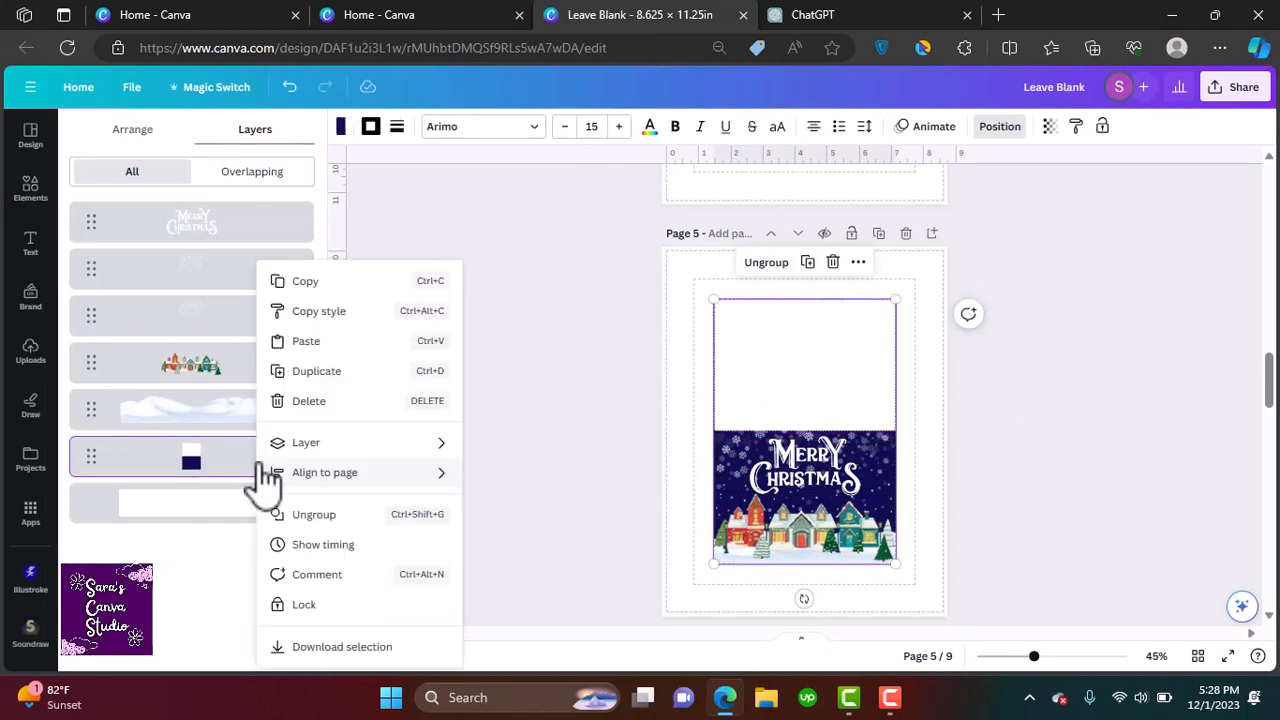
pyautogui.click(305, 285)
# Delete the two text lines on page 9 and paste the copied envelope shapes onto that page
pyautogui.scroll(-12, 965, 300)
pyautogui.click(800, 434)
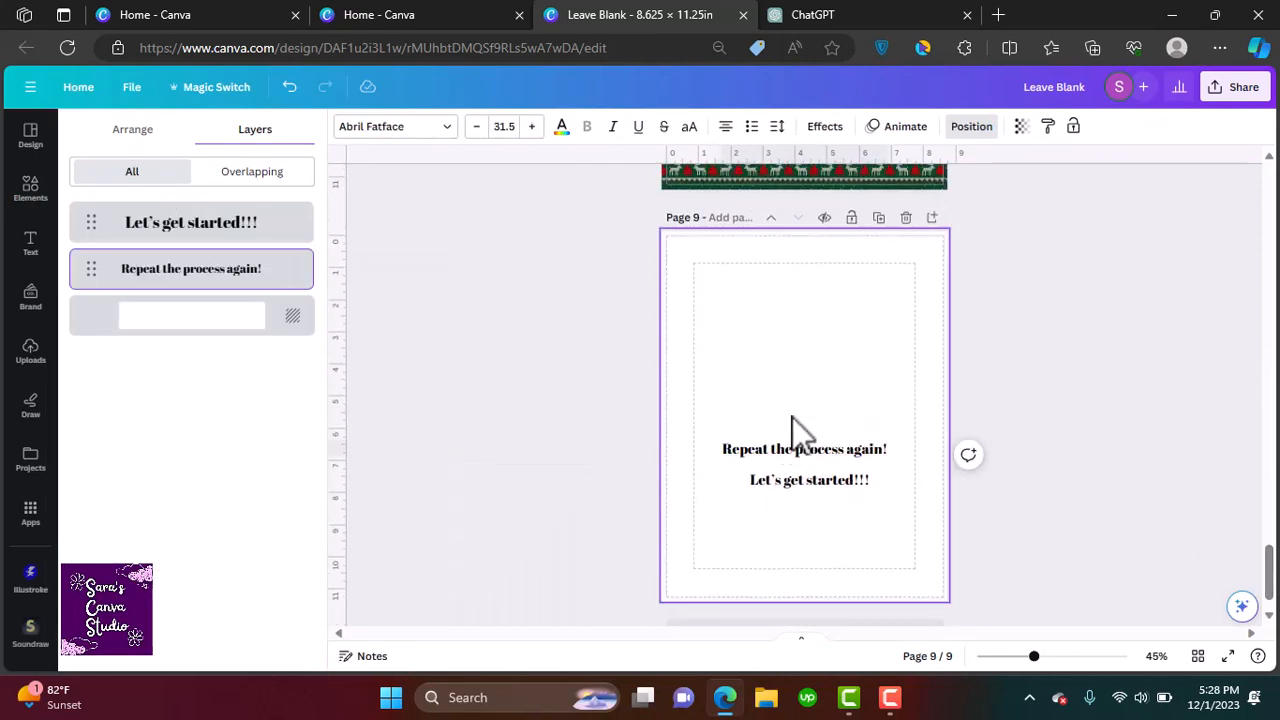
pyautogui.moveTo(792, 417); pyautogui.dragTo(838, 487)
pyautogui.press('Delete')
pyautogui.hotkey('ctrl', 'v')
pyautogui.scroll(3, 1265, 590)
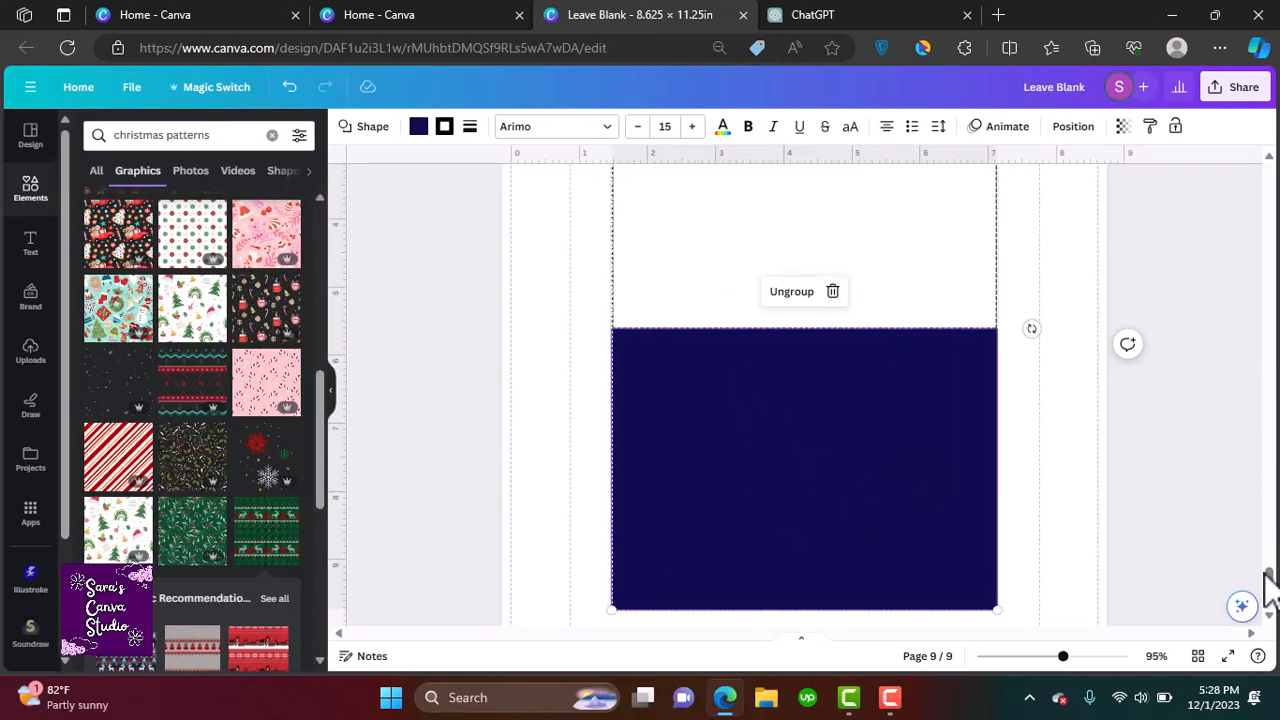
# Search graphics for 'christmas eve', place and resize a Santa-in-chimney graphic on the navy panel, then delete it
pyautogui.scroll(-1, 1268, 585)
pyautogui.click(272, 135)
pyautogui.write('christmas eve')
pyautogui.press('Return')
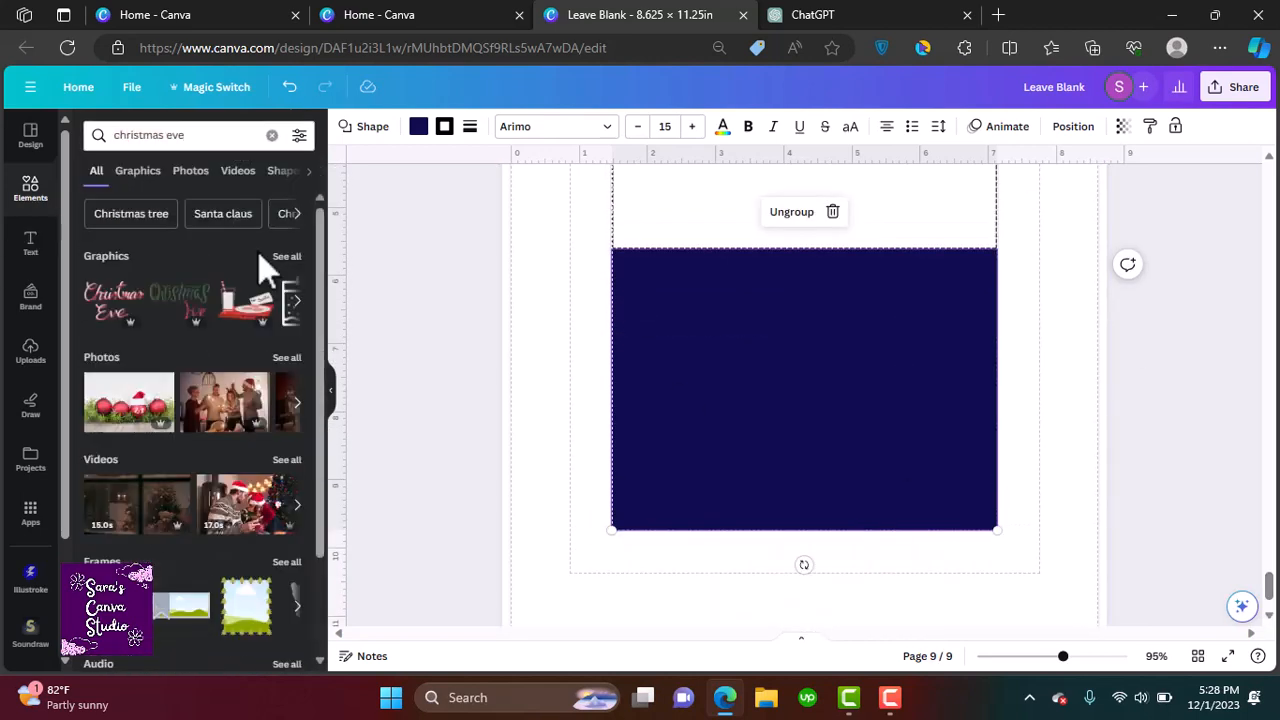
pyautogui.click(286, 256)
pyautogui.scroll(-1, 300, 294)
pyautogui.moveTo(177, 290); pyautogui.dragTo(803, 445)
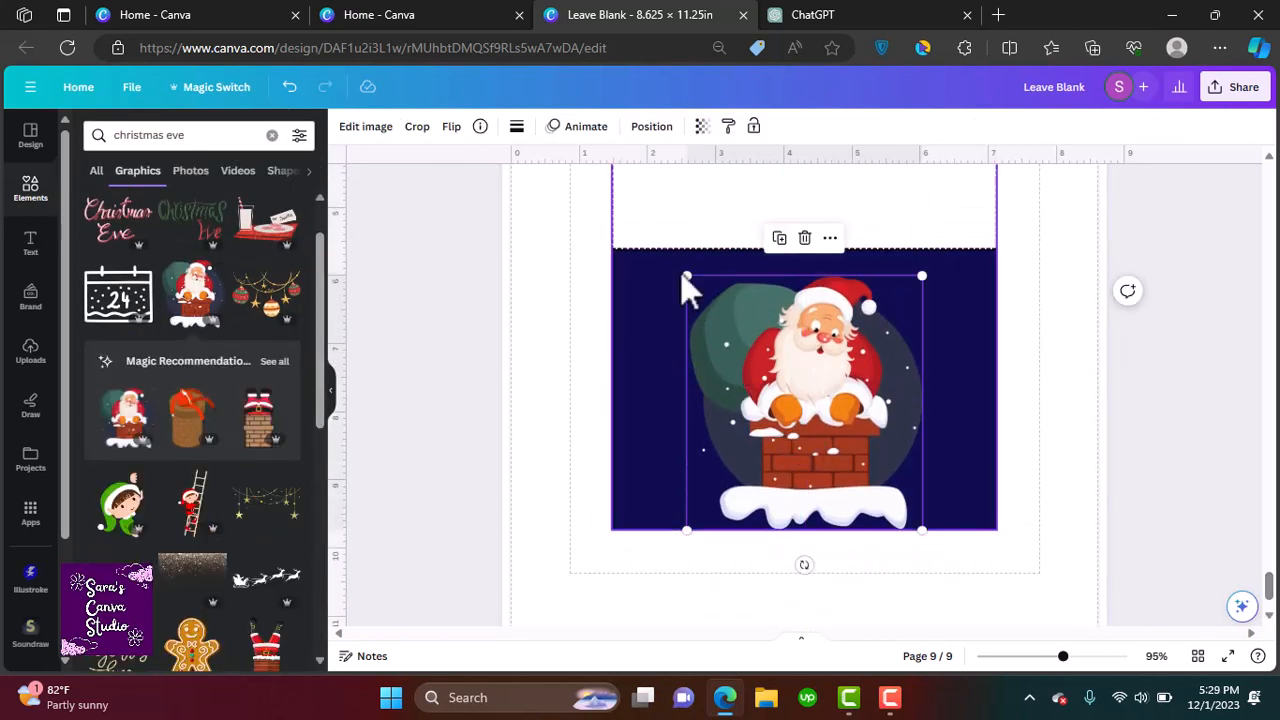
pyautogui.moveTo(687, 276); pyautogui.dragTo(772, 369)
pyautogui.moveTo(880, 467); pyautogui.dragTo(838, 404)
pyautogui.moveTo(321, 240); pyautogui.dragTo(340, 670)
pyautogui.click(805, 269)
# Add the Santa sleigh with reindeer graphic and enlarge it across the width of the navy panel
pyautogui.click(259, 570)
pyautogui.moveTo(1070, 346); pyautogui.dragTo(898, 390)
pyautogui.moveTo(764, 425); pyautogui.dragTo(863, 483)
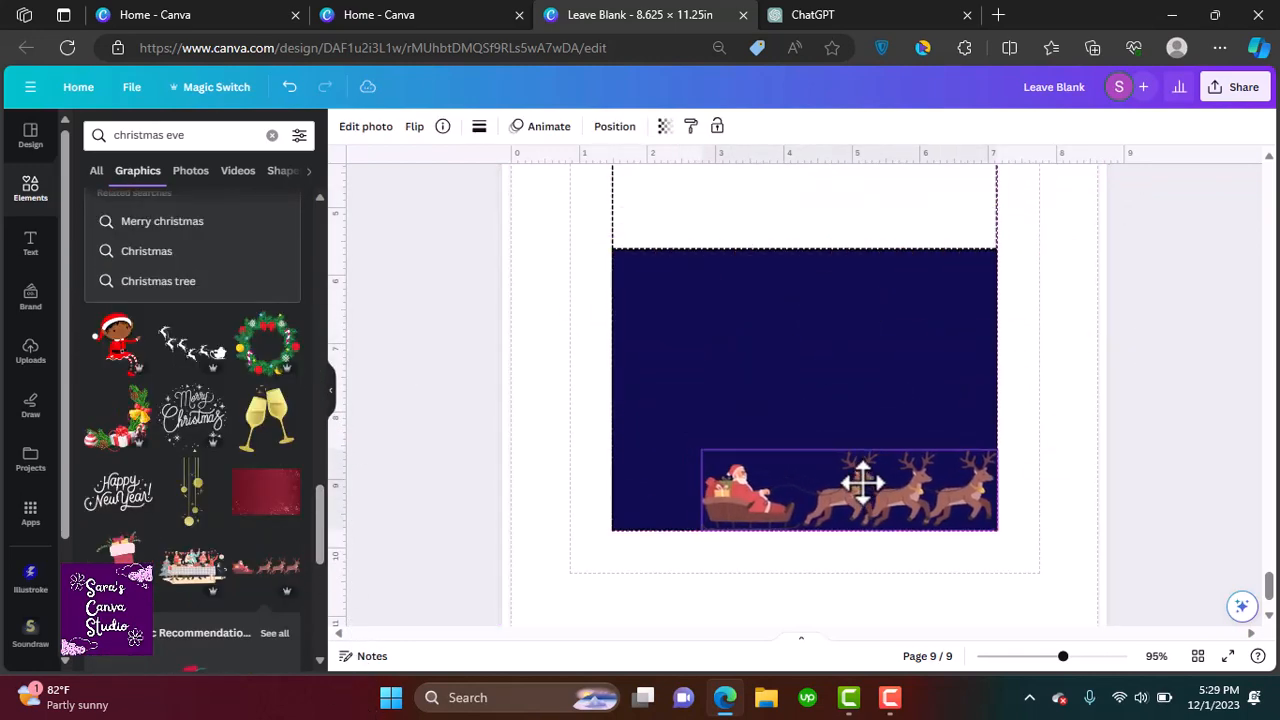
pyautogui.moveTo(703, 448); pyautogui.dragTo(623, 383)
pyautogui.moveTo(750, 456); pyautogui.dragTo(750, 378)
# Search graphics for 'moon and stars', add a moon graphic to the panel, then remove it
pyautogui.click(272, 135)
pyautogui.click(206, 133)
pyautogui.write('moon')
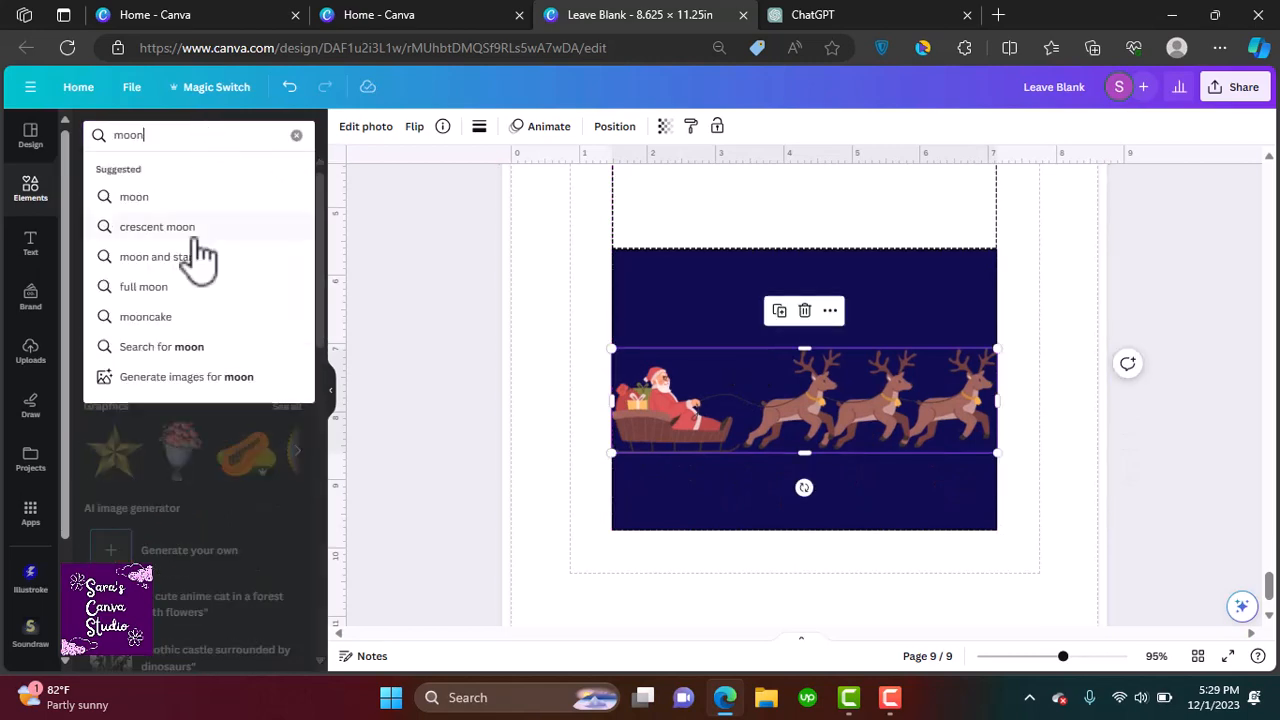
pyautogui.click(194, 256)
pyautogui.moveTo(320, 292); pyautogui.dragTo(341, 471)
pyautogui.click(180, 320)
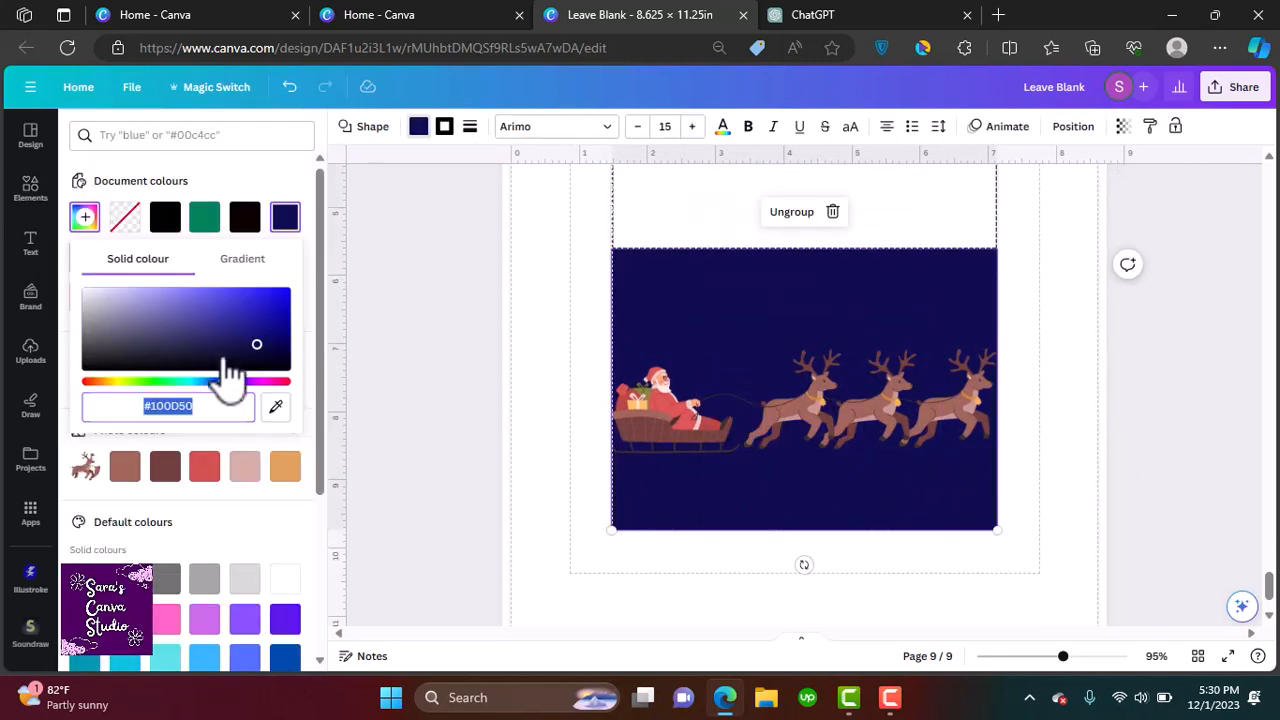
pyautogui.click(294, 363)
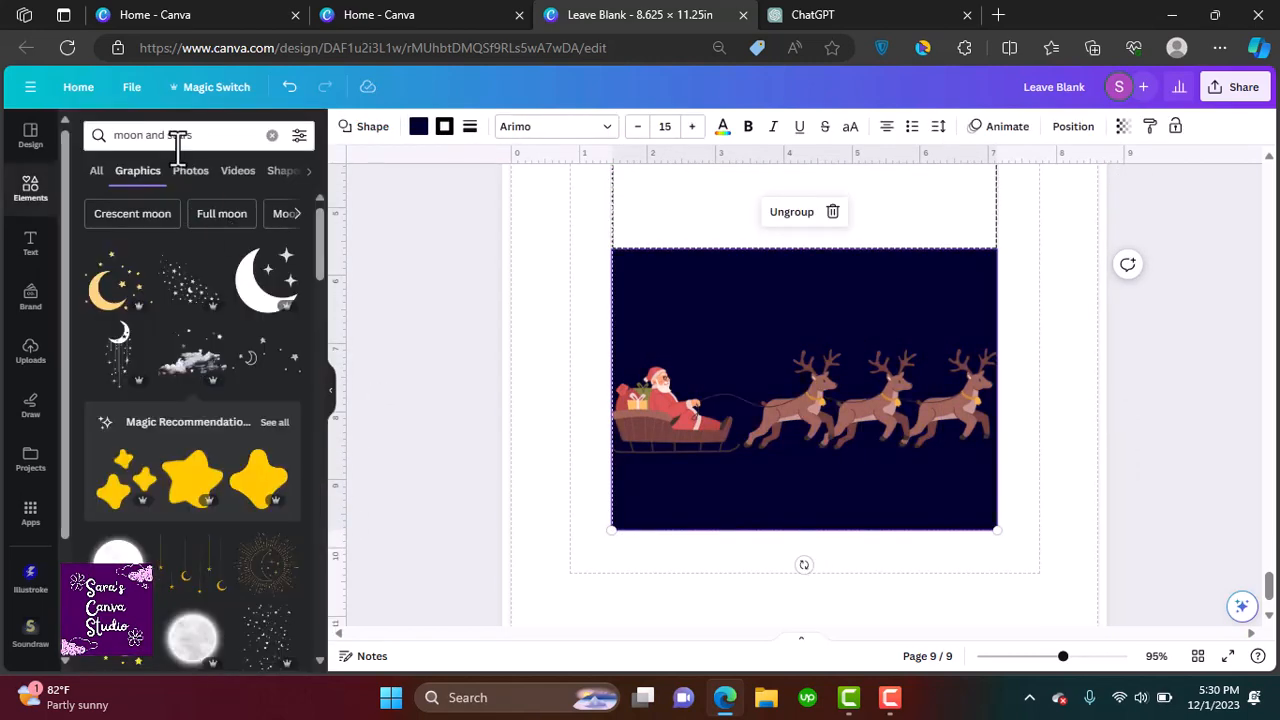
# Search for 'christmas sky' and place the snowy mountain landscape graphic, enlarged to cover the navy panel
pyautogui.click(177, 134)
pyautogui.write('christmas sky')
pyautogui.press('Return')
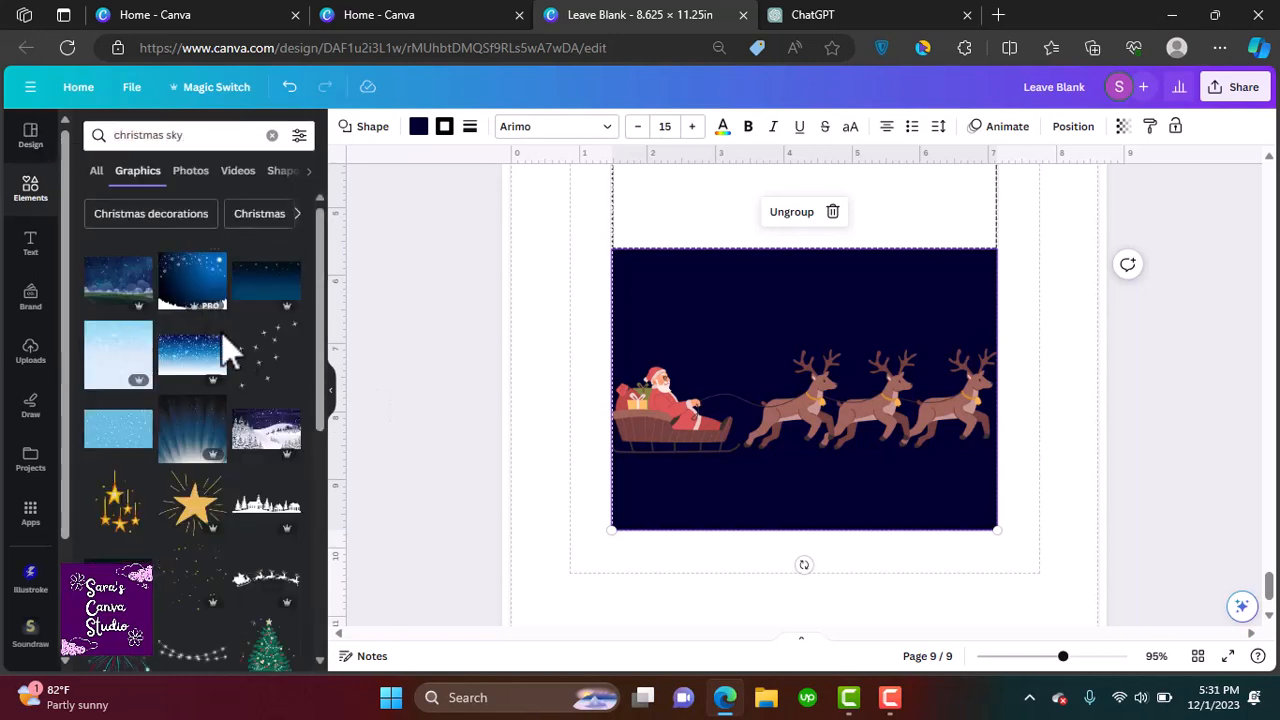
pyautogui.moveTo(321, 350); pyautogui.dragTo(339, 449)
pyautogui.scroll(-2, 114, 343)
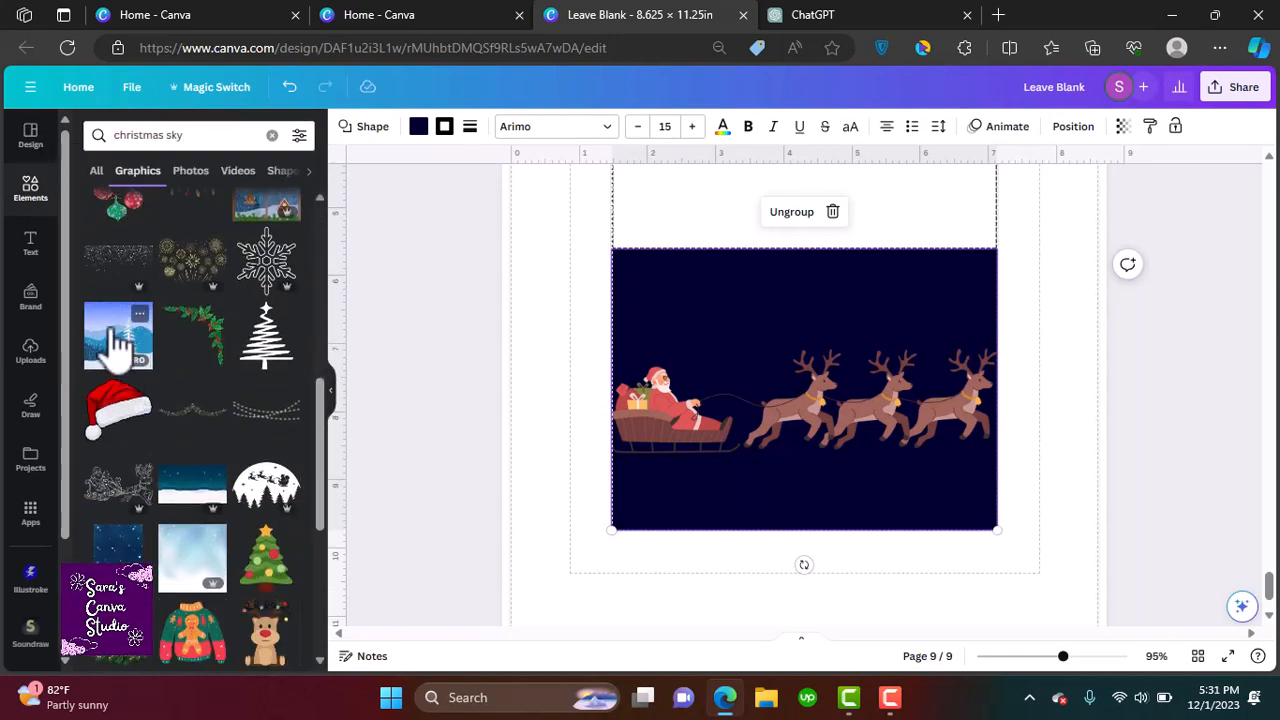
pyautogui.moveTo(114, 343); pyautogui.dragTo(688, 358)
pyautogui.moveTo(848, 485); pyautogui.dragTo(893, 530)
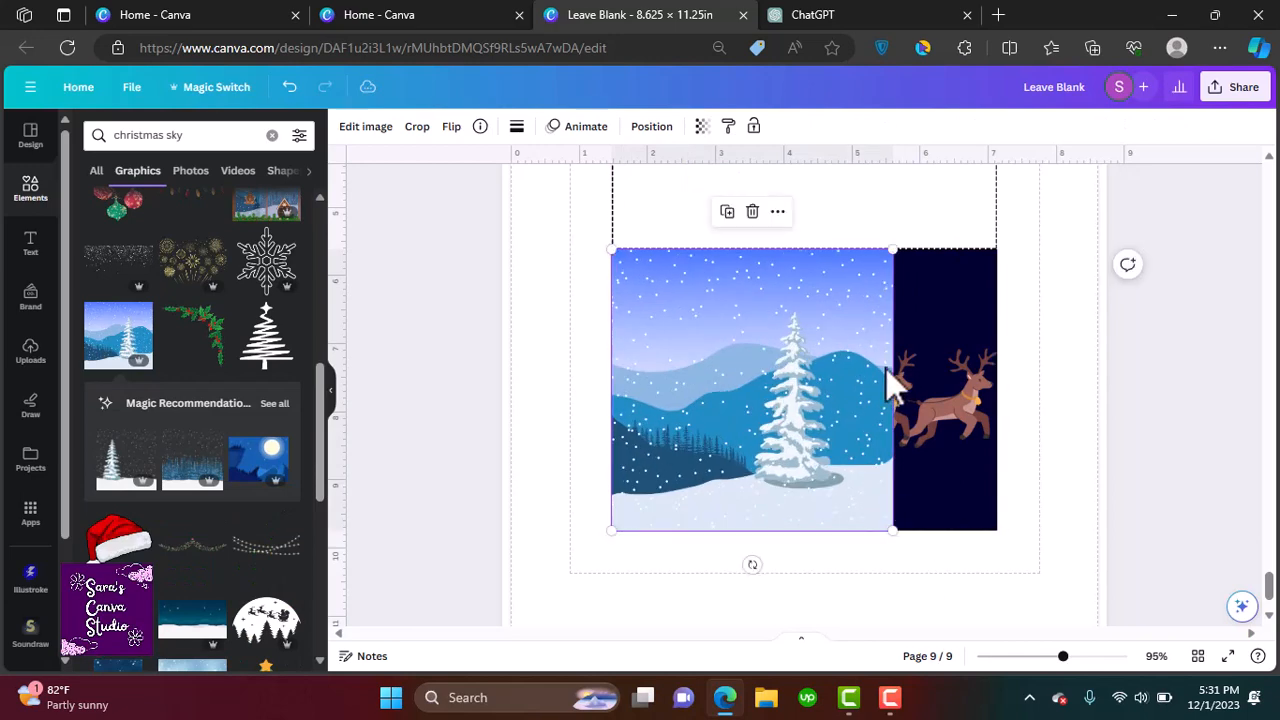
pyautogui.moveTo(895, 253); pyautogui.dragTo(1017, 163)
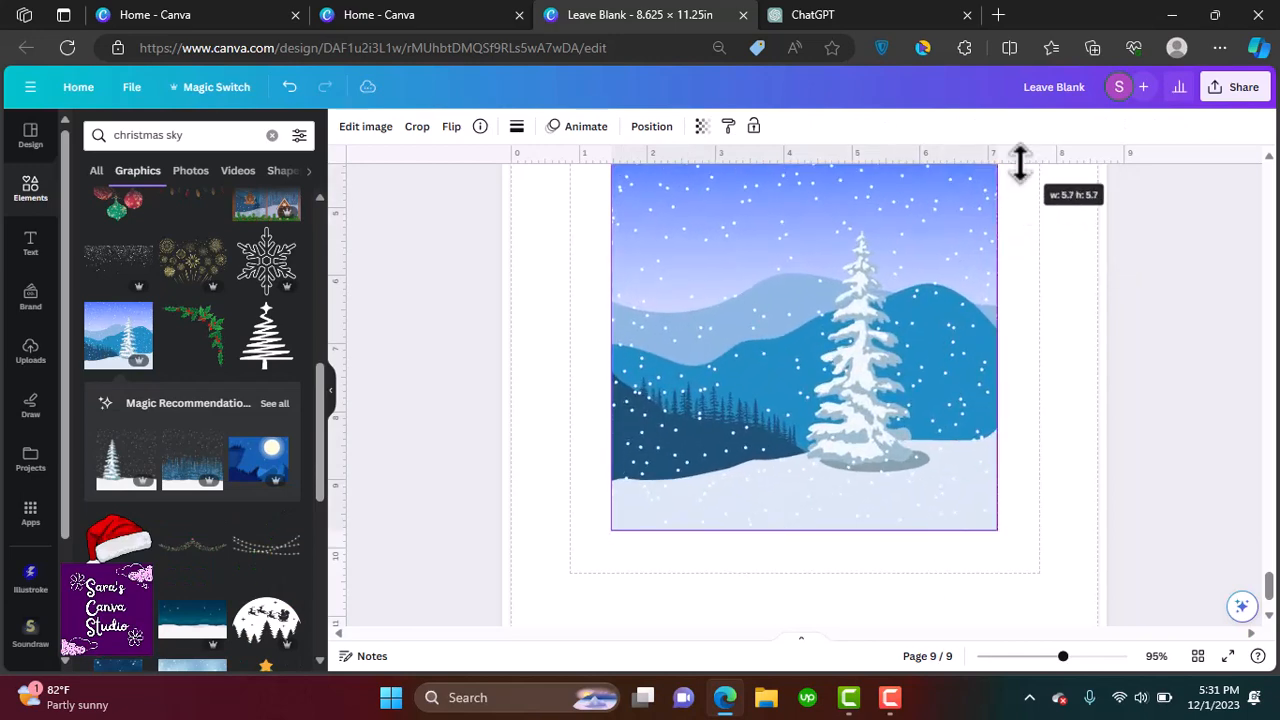
pyautogui.moveTo(900, 325); pyautogui.dragTo(897, 349)
# Crop the landscape graphic so it fits the navy panel's area
pyautogui.click(417, 126)
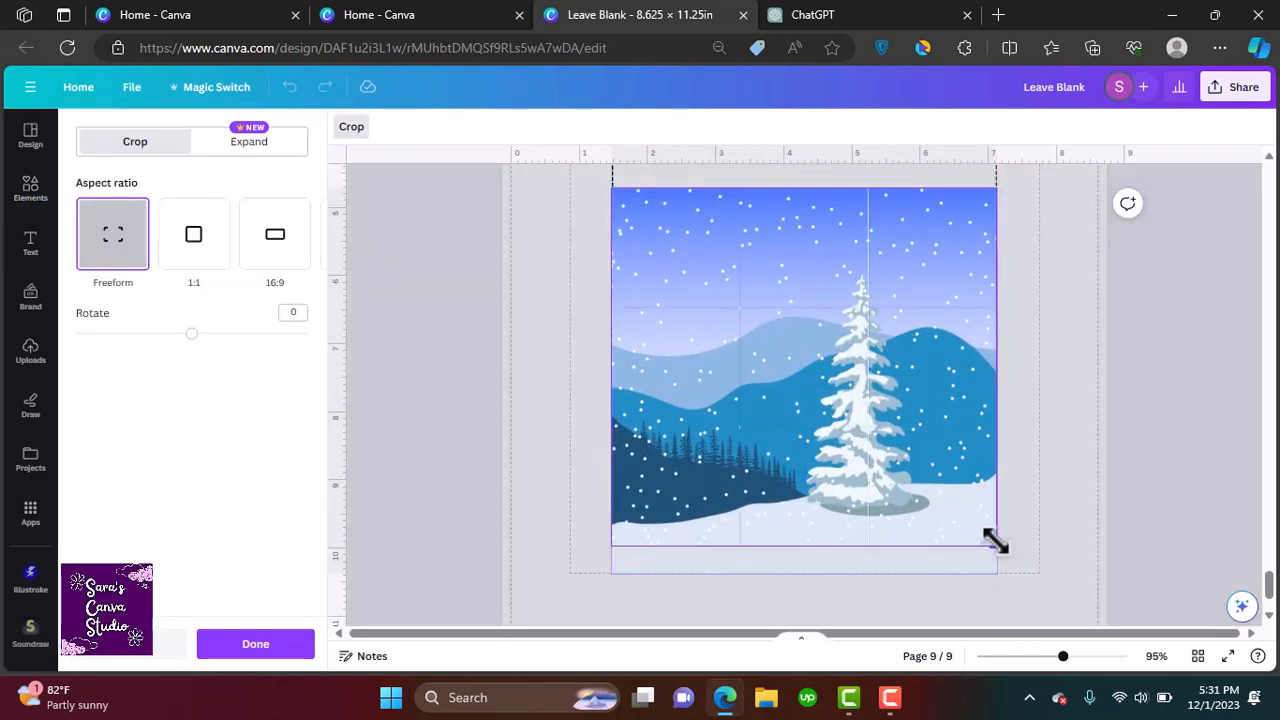
pyautogui.moveTo(995, 541); pyautogui.dragTo(997, 531)
pyautogui.moveTo(993, 200); pyautogui.dragTo(1000, 251)
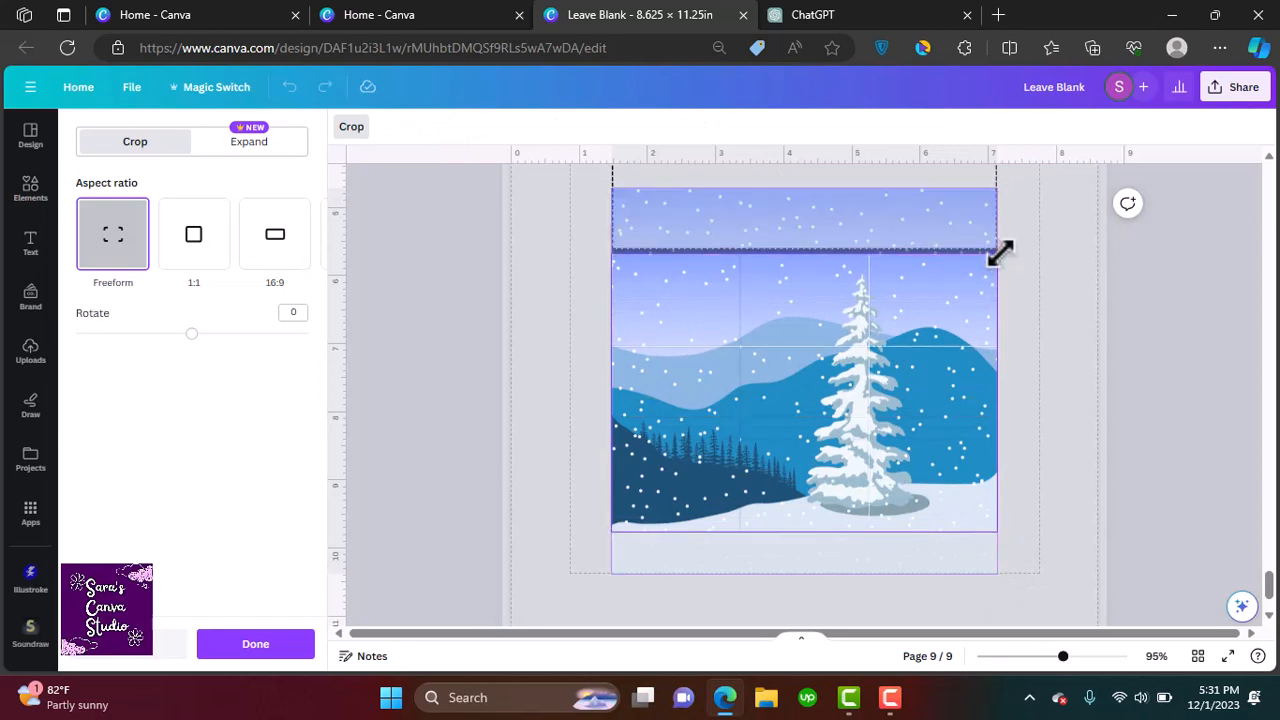
pyautogui.press('Return')
# Send the landscape graphic behind the sleigh graphic
pyautogui.rightClick(860, 275)
pyautogui.moveTo(943, 455)
pyautogui.click(768, 519)
# Shrink and rotate the sleigh graphic so it flies diagonally across the sky above the tree
pyautogui.moveTo(700, 409); pyautogui.dragTo(709, 425)
pyautogui.moveTo(998, 367); pyautogui.dragTo(868, 401)
pyautogui.moveTo(749, 404); pyautogui.dragTo(835, 305)
pyautogui.moveTo(751, 358); pyautogui.dragTo(778, 303)
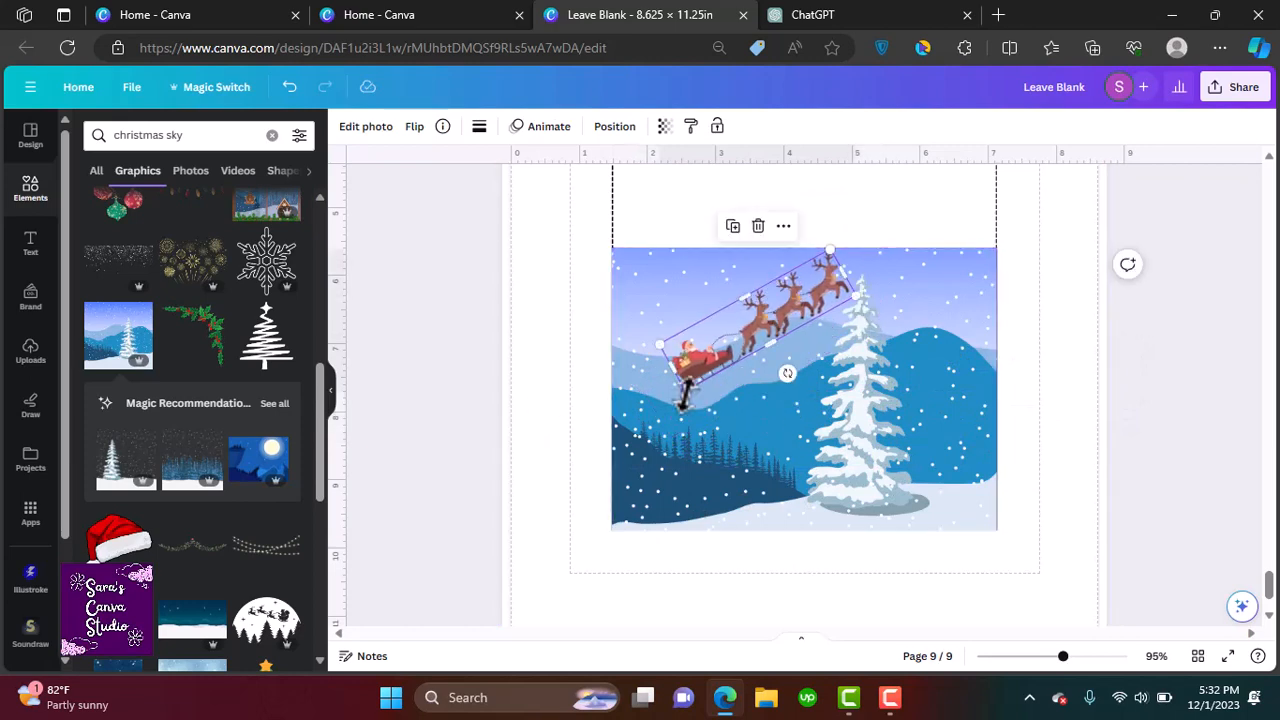
pyautogui.moveTo(683, 395); pyautogui.dragTo(663, 411)
# Search for 'bright moon' and place a glowing moon graphic in the landscape's upper right corner
pyautogui.click(272, 135)
pyautogui.write('bright moon')
pyautogui.press('Return')
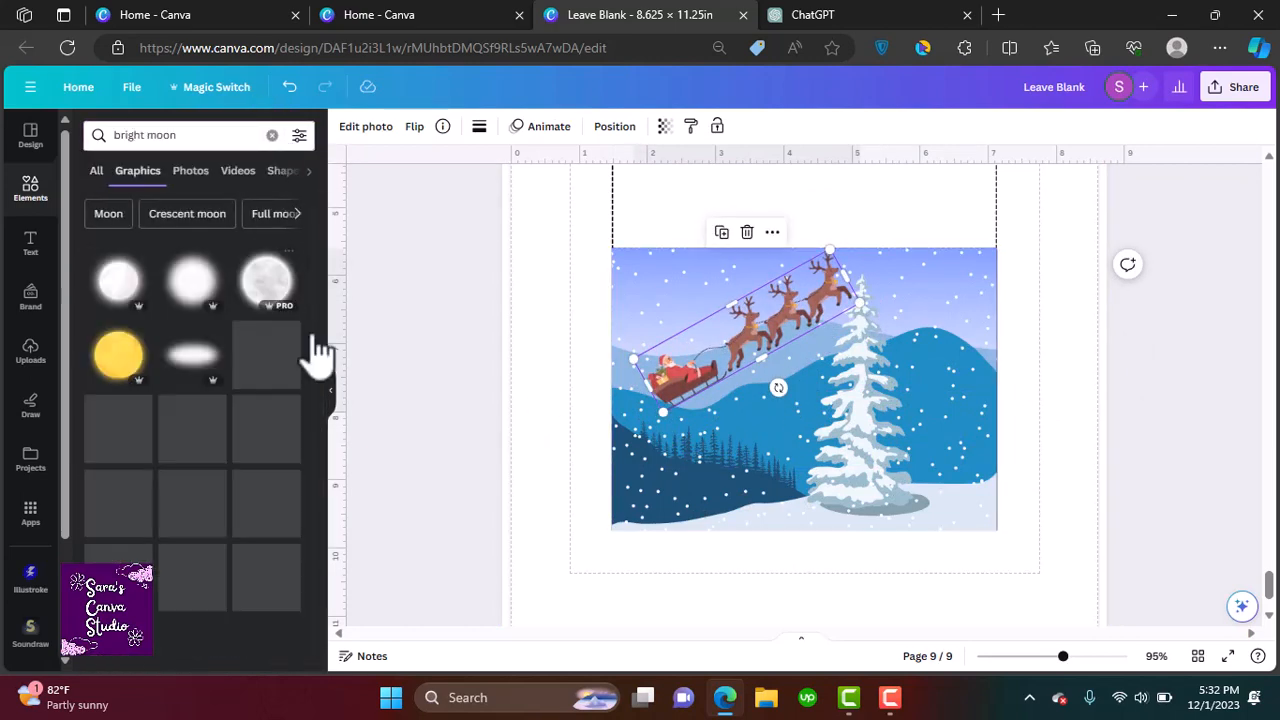
pyautogui.click(271, 294)
pyautogui.moveTo(1000, 160); pyautogui.dragTo(823, 386)
pyautogui.moveTo(700, 480); pyautogui.dragTo(953, 279)
pyautogui.moveTo(1013, 239); pyautogui.dragTo(955, 297)
pyautogui.moveTo(923, 340); pyautogui.dragTo(965, 292)
# Search for 'merry christmas' and place the reindeer Merry Christmas graphic at the landscape's lower left, resizing it
pyautogui.click(272, 135)
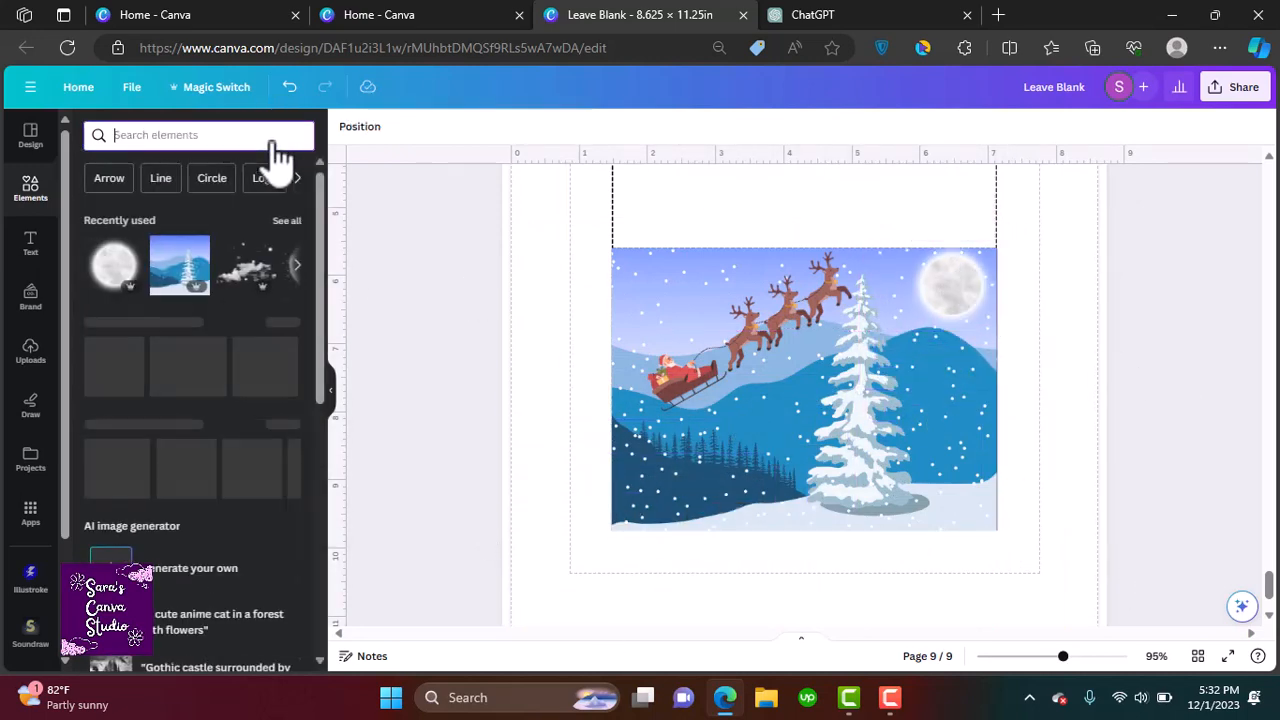
pyautogui.write('merry christmas')
pyautogui.press('Return')
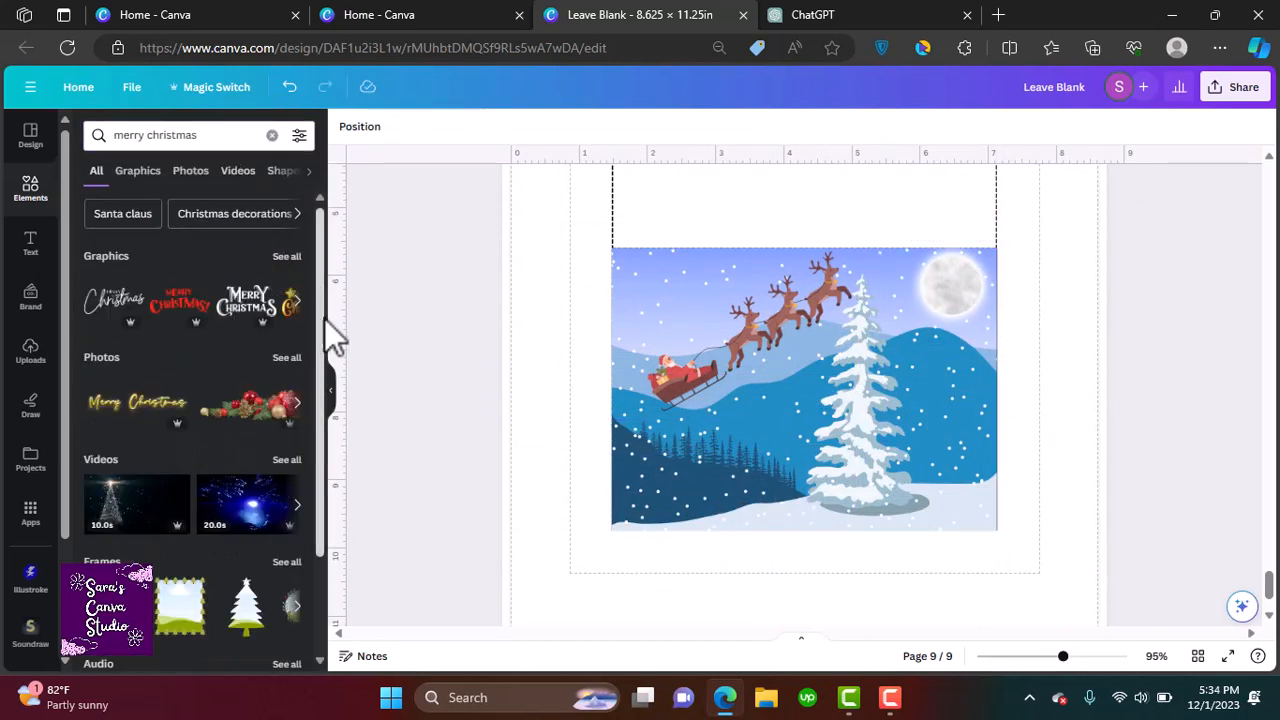
pyautogui.click(287, 256)
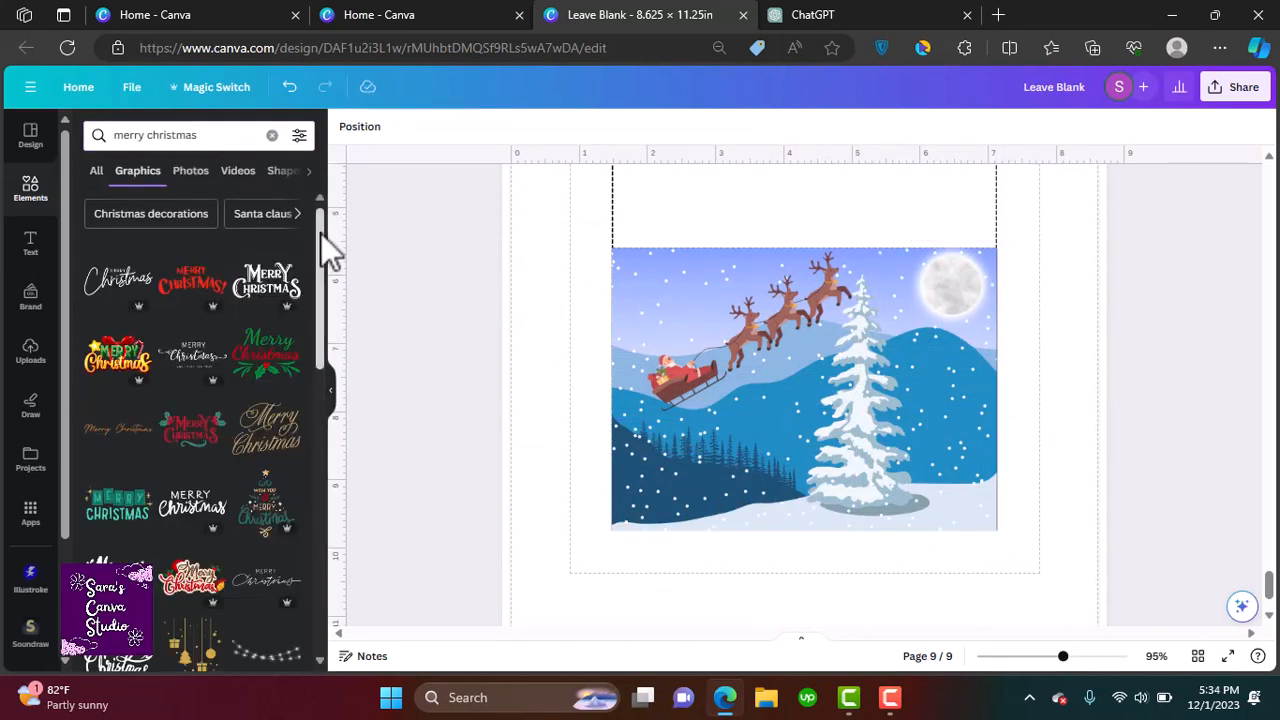
pyautogui.moveTo(322, 237); pyautogui.dragTo(351, 534)
pyautogui.click(193, 275)
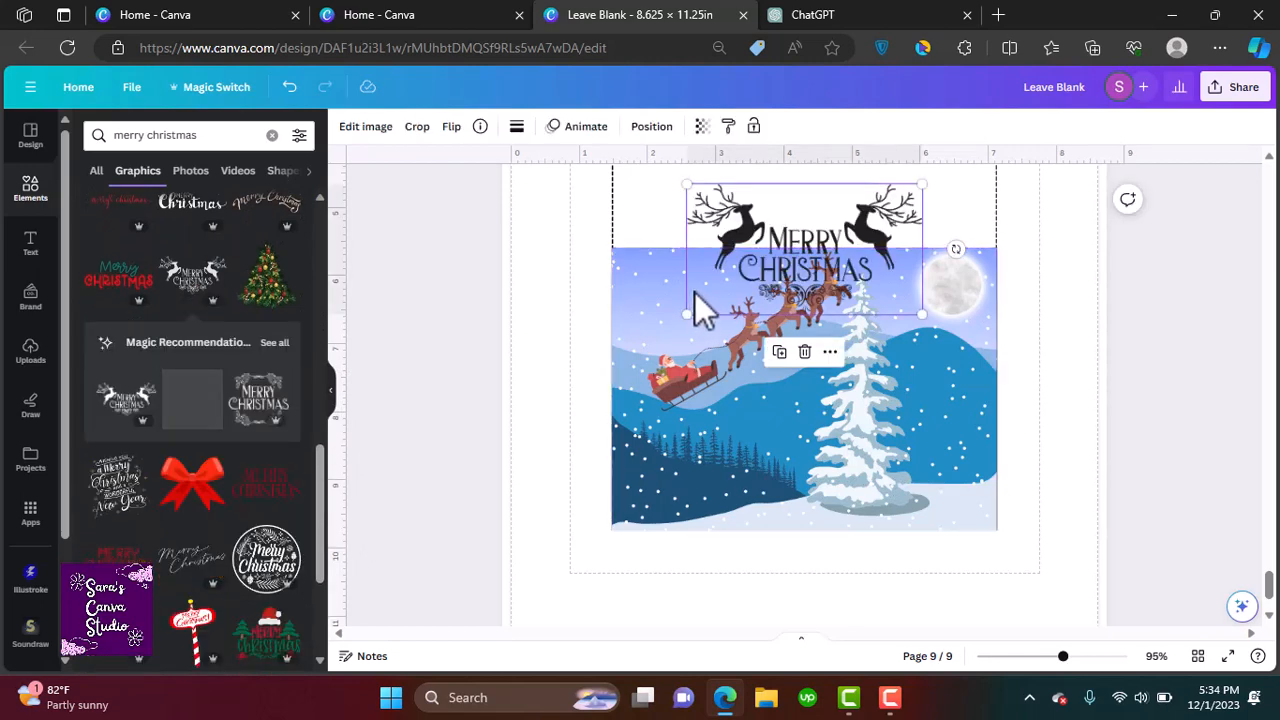
pyautogui.moveTo(746, 272); pyautogui.dragTo(664, 478)
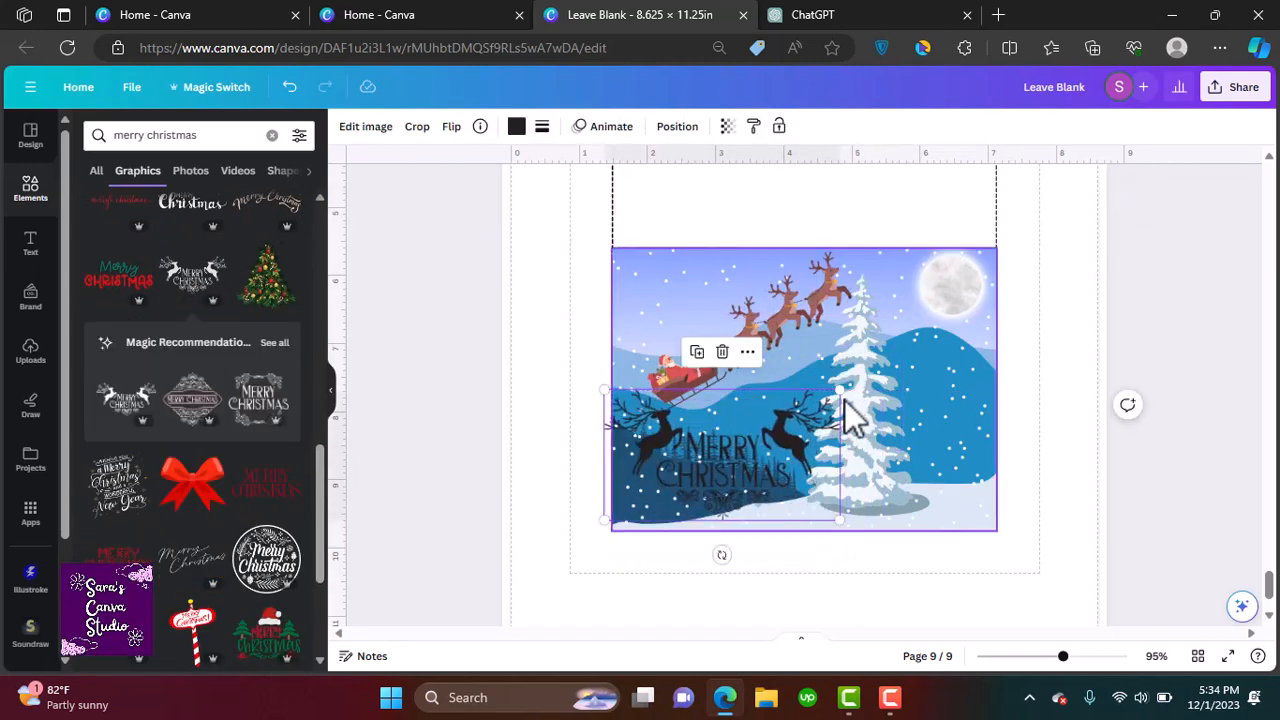
pyautogui.moveTo(841, 392); pyautogui.dragTo(810, 408)
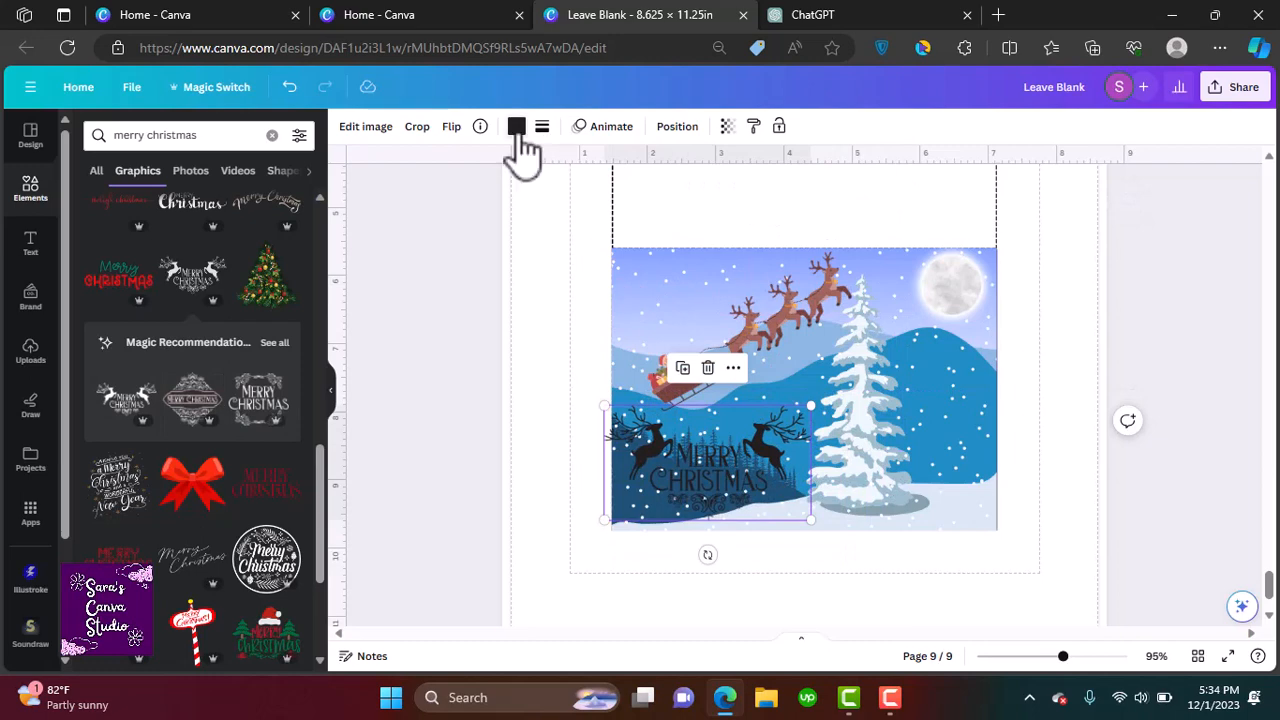
# Recolour the Merry Christmas graphic white and nudge it into position
pyautogui.click(516, 128)
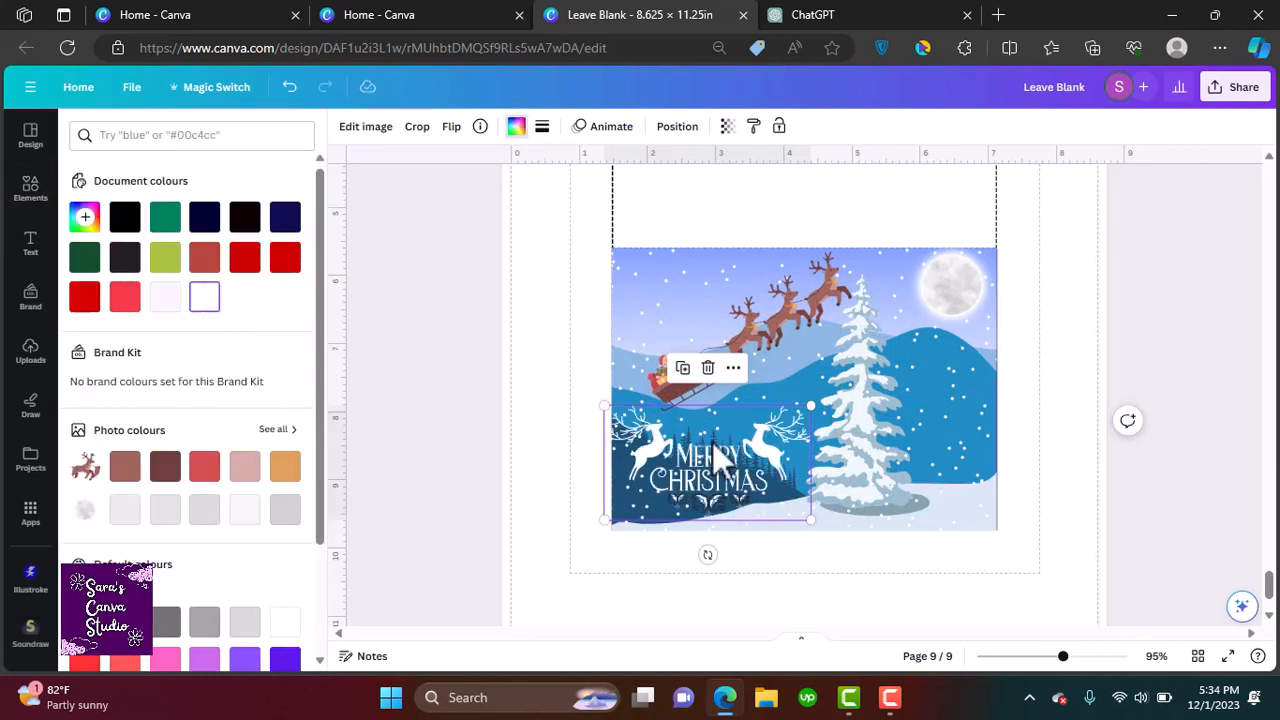
pyautogui.moveTo(715, 452); pyautogui.dragTo(725, 432)
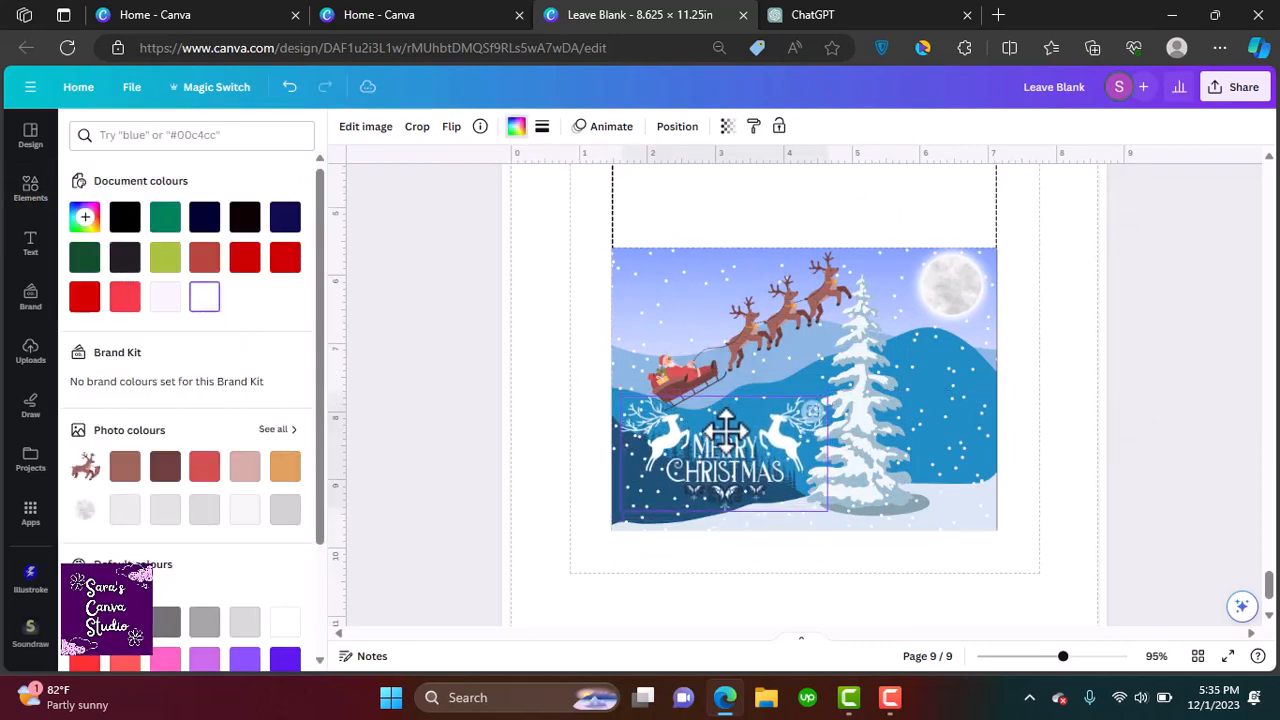
pyautogui.click(1192, 477)
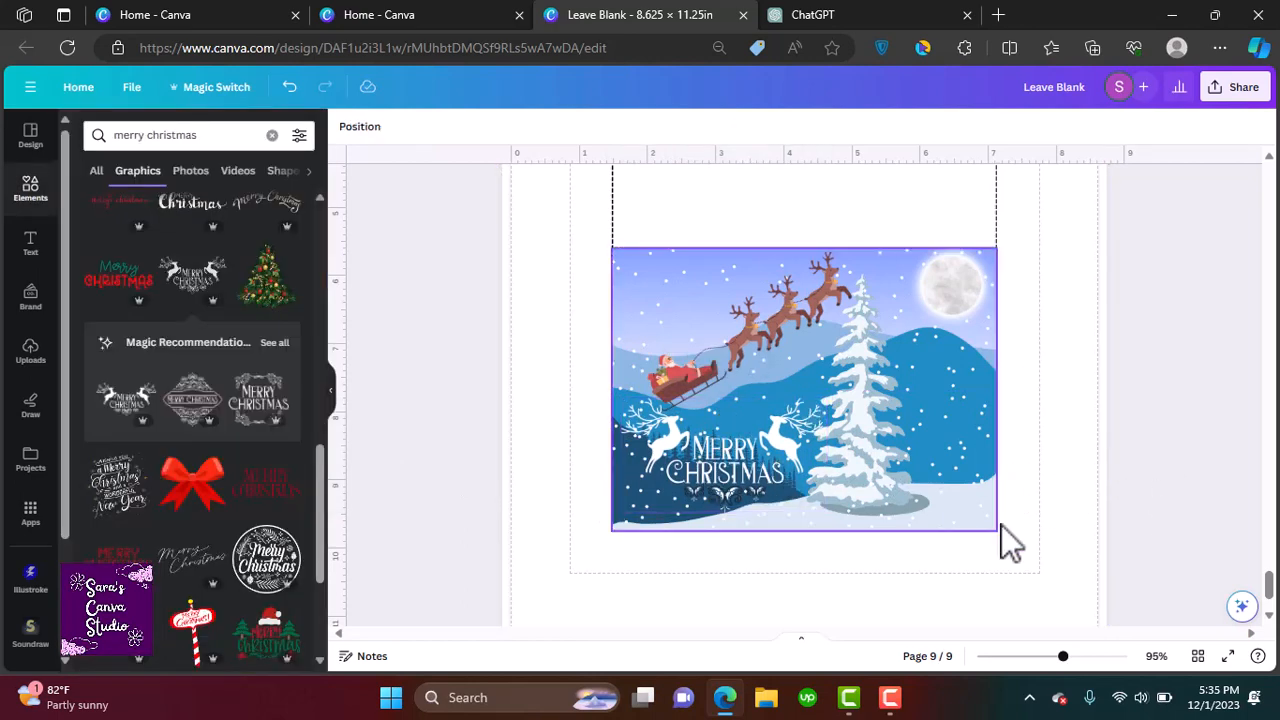
pyautogui.click(737, 476)
pyautogui.moveTo(737, 474); pyautogui.dragTo(733, 474)
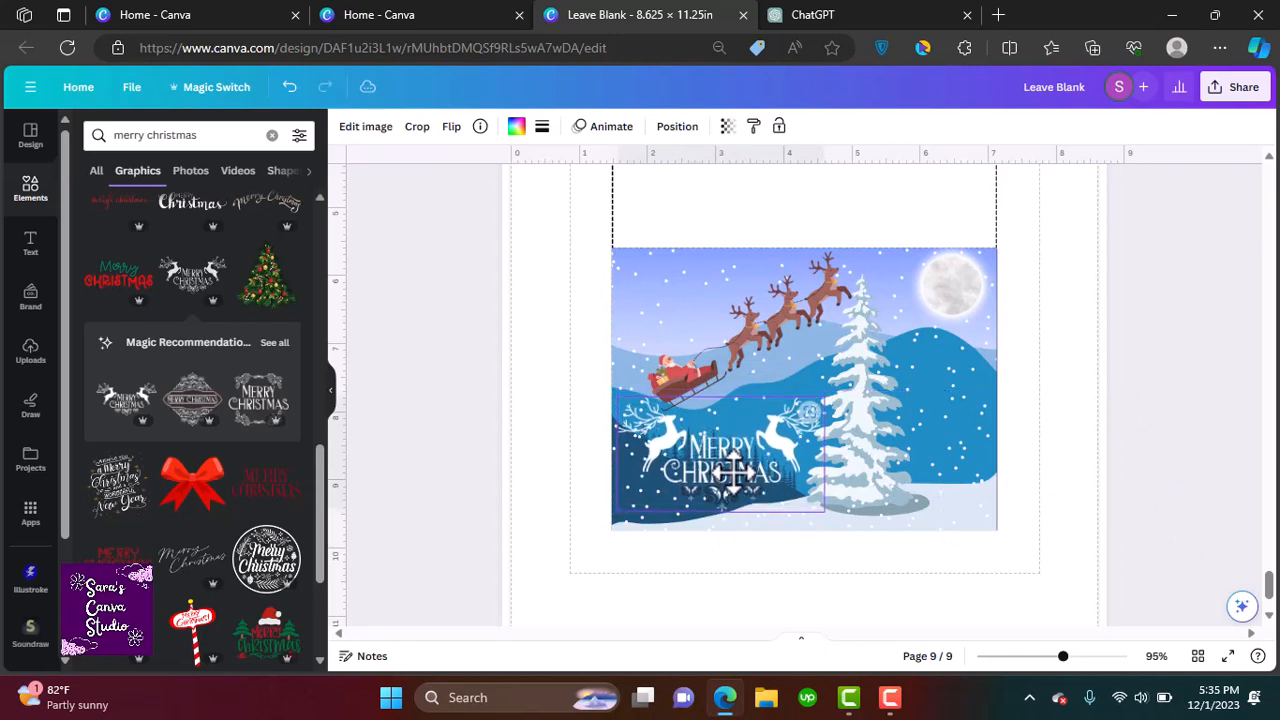
pyautogui.click(1192, 485)
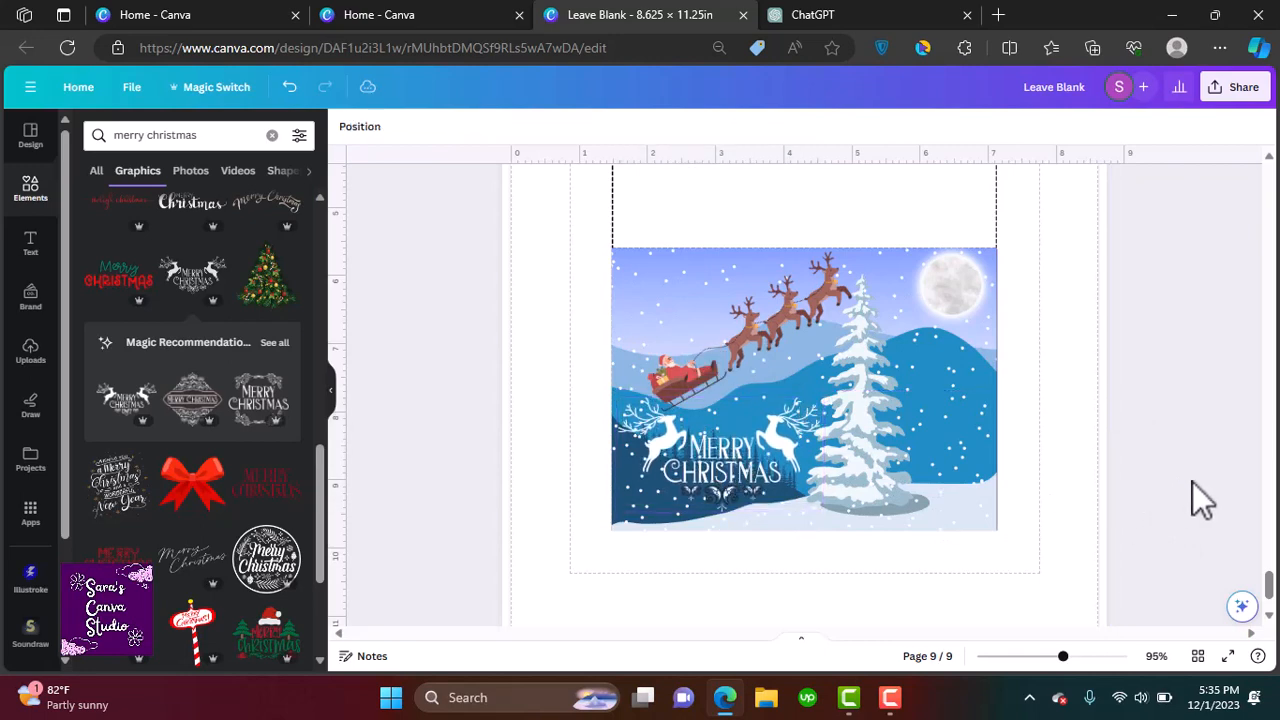
# Duplicate page 9 and add a text box near the top of the new page 10
pyautogui.scroll(-4, 1272, 585)
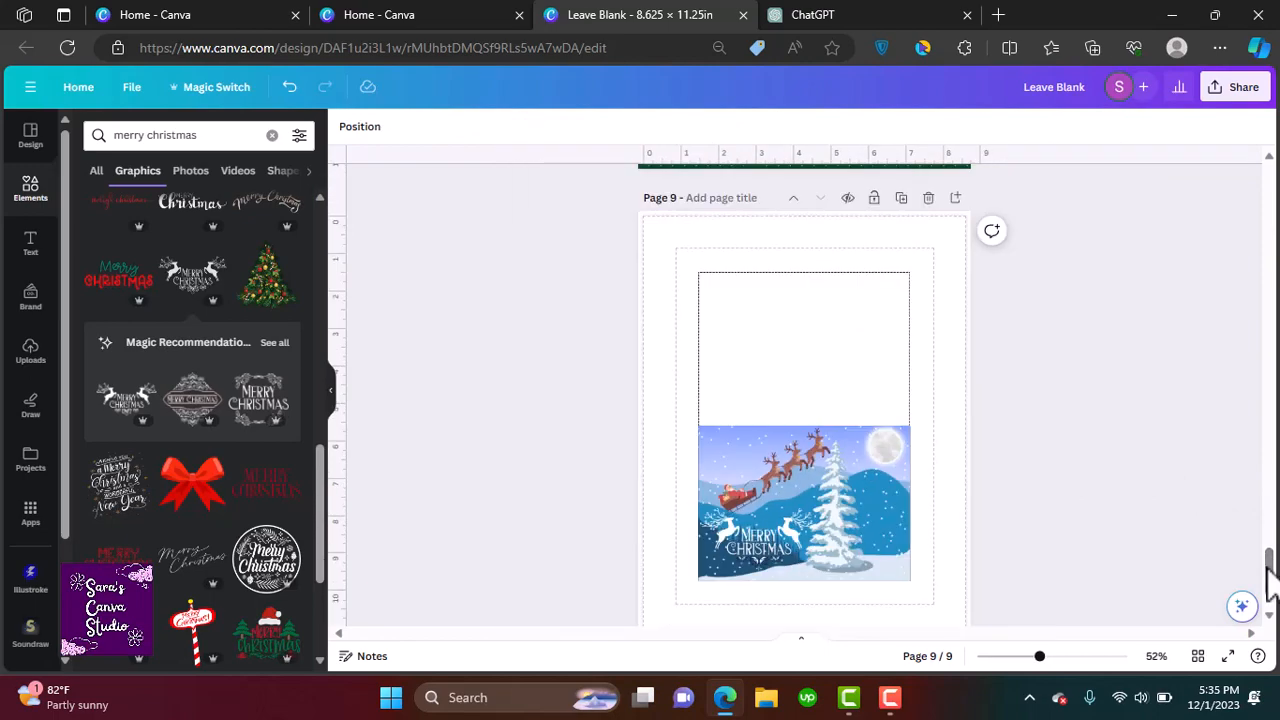
pyautogui.click(901, 198)
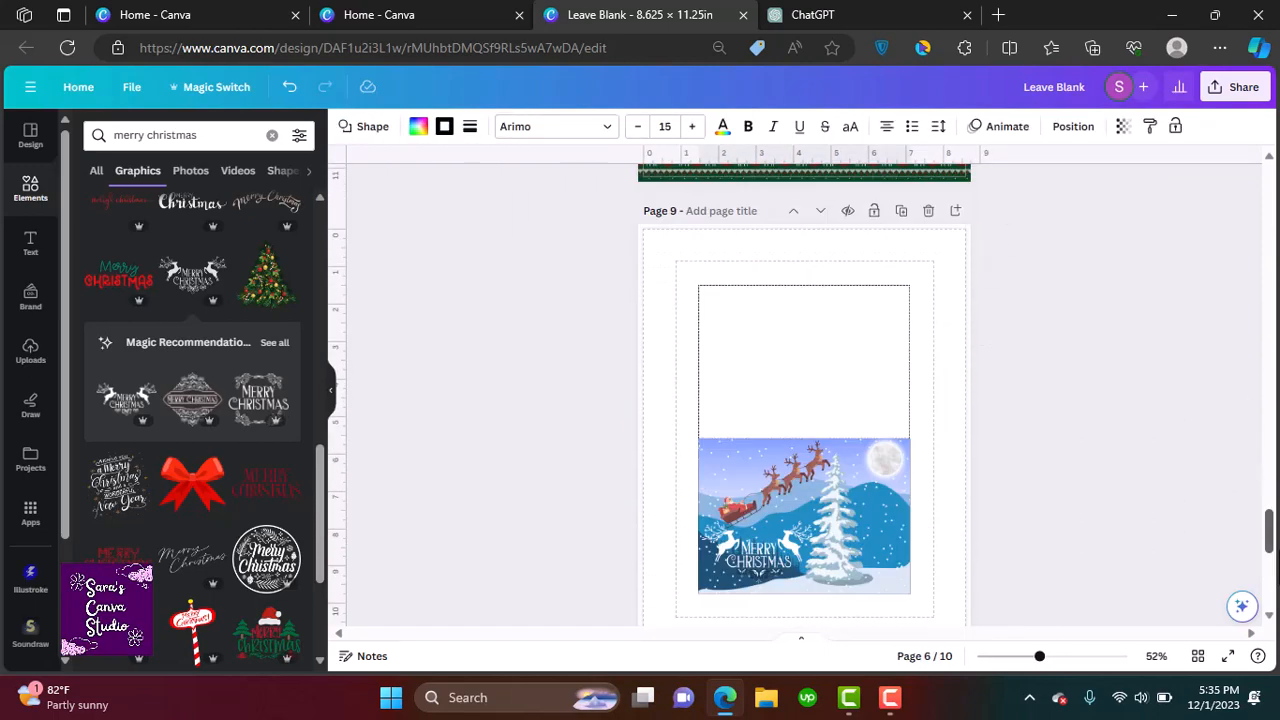
pyautogui.click(32, 245)
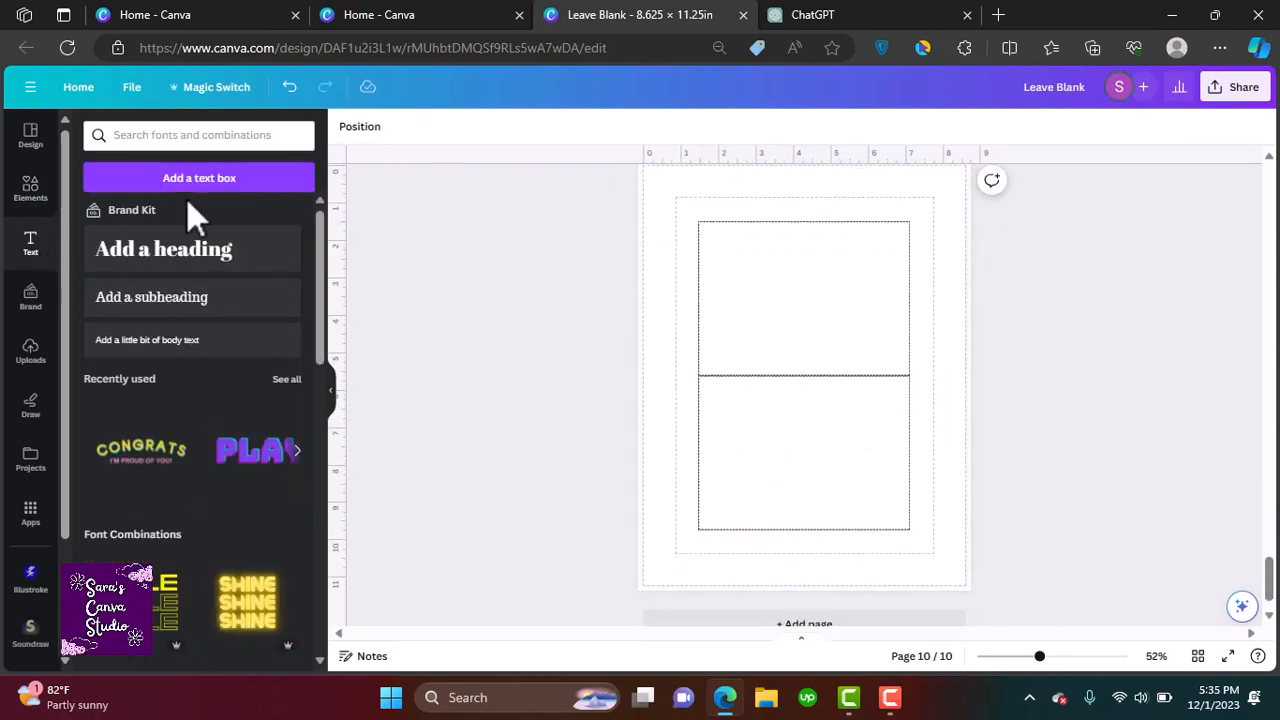
pyautogui.moveTo(817, 392); pyautogui.dragTo(745, 245)
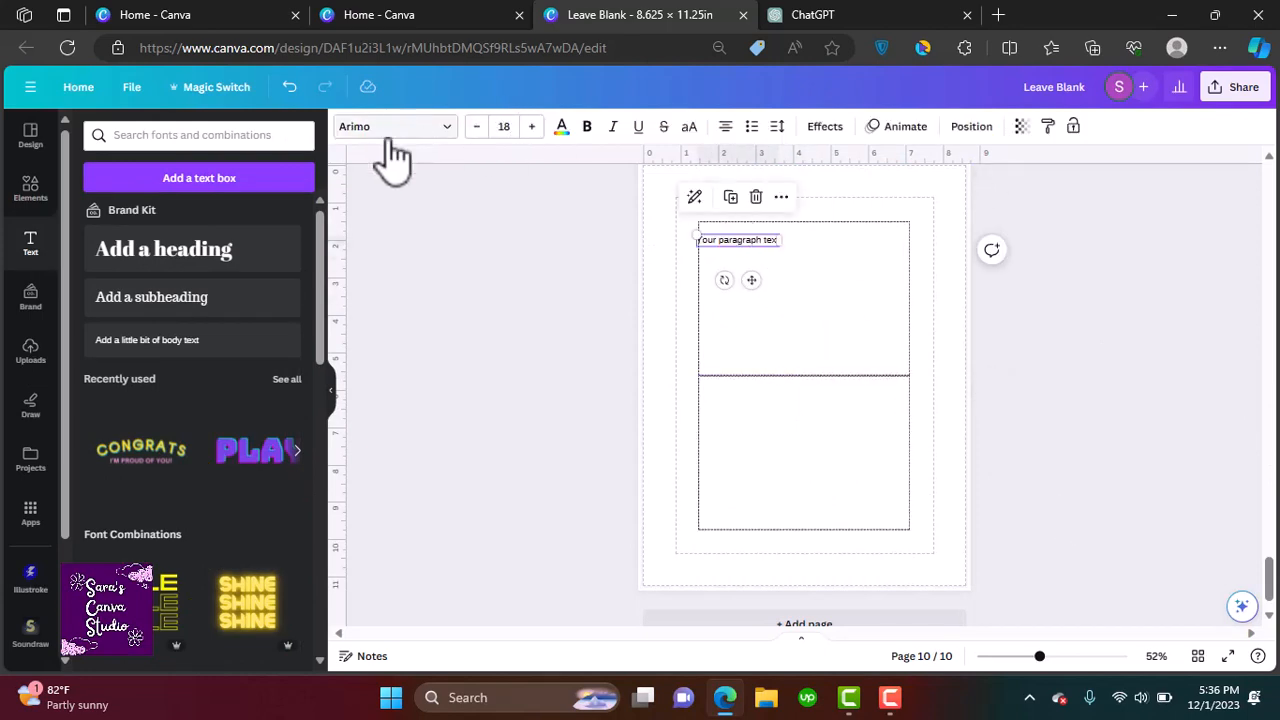
# Set the new text box's font to Malibu Ring and enter the greeting "Dear _______"
pyautogui.click(388, 137)
pyautogui.click(201, 273)
pyautogui.moveTo(321, 303); pyautogui.dragTo(357, 420)
pyautogui.click(150, 323)
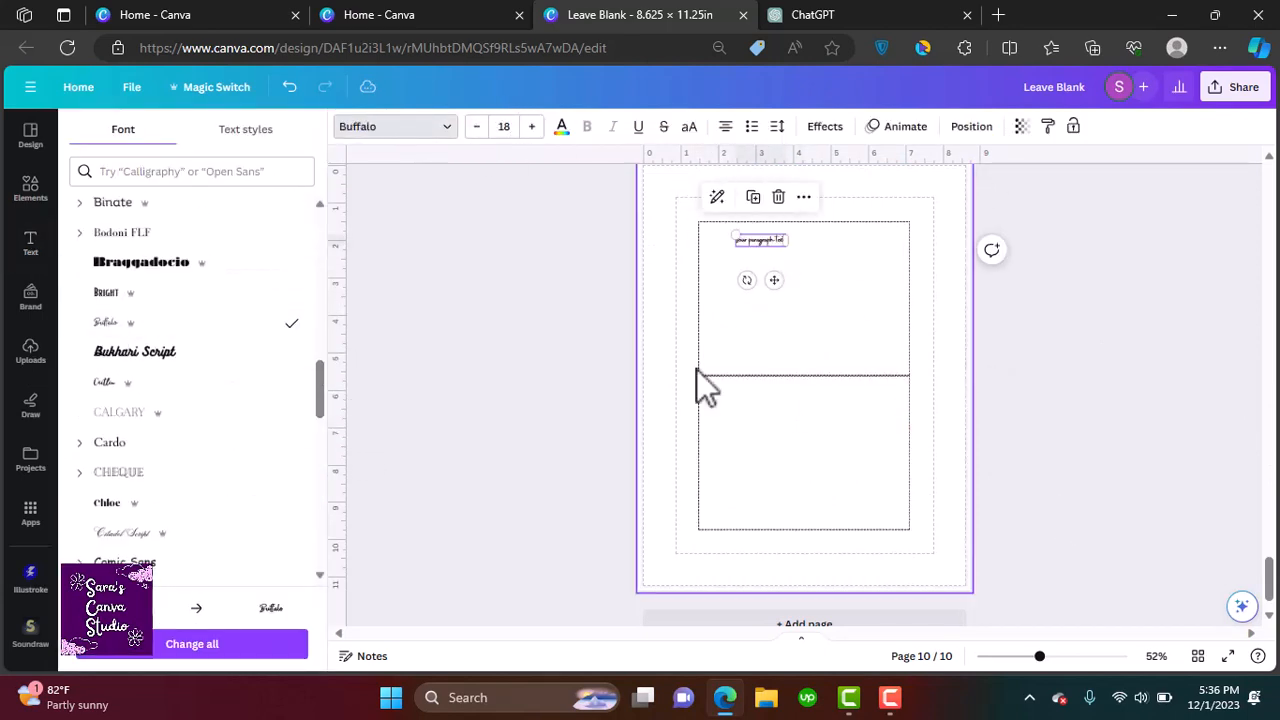
pyautogui.scroll(10, 150, 398)
pyautogui.click(140, 463)
pyautogui.click(144, 438)
pyautogui.scroll(5, 829, 285)
pyautogui.scroll(1, 800, 275)
pyautogui.doubleClick(649, 228)
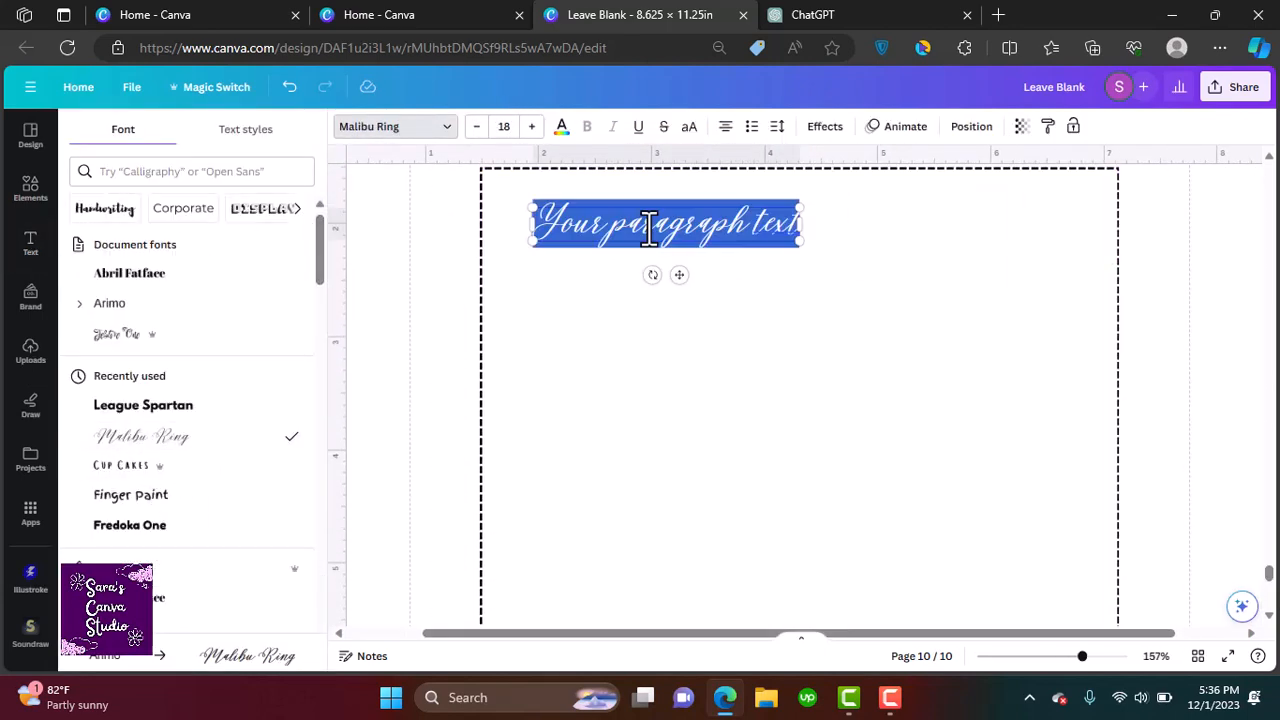
pyautogui.write('Dear _______')
pyautogui.click(667, 307)
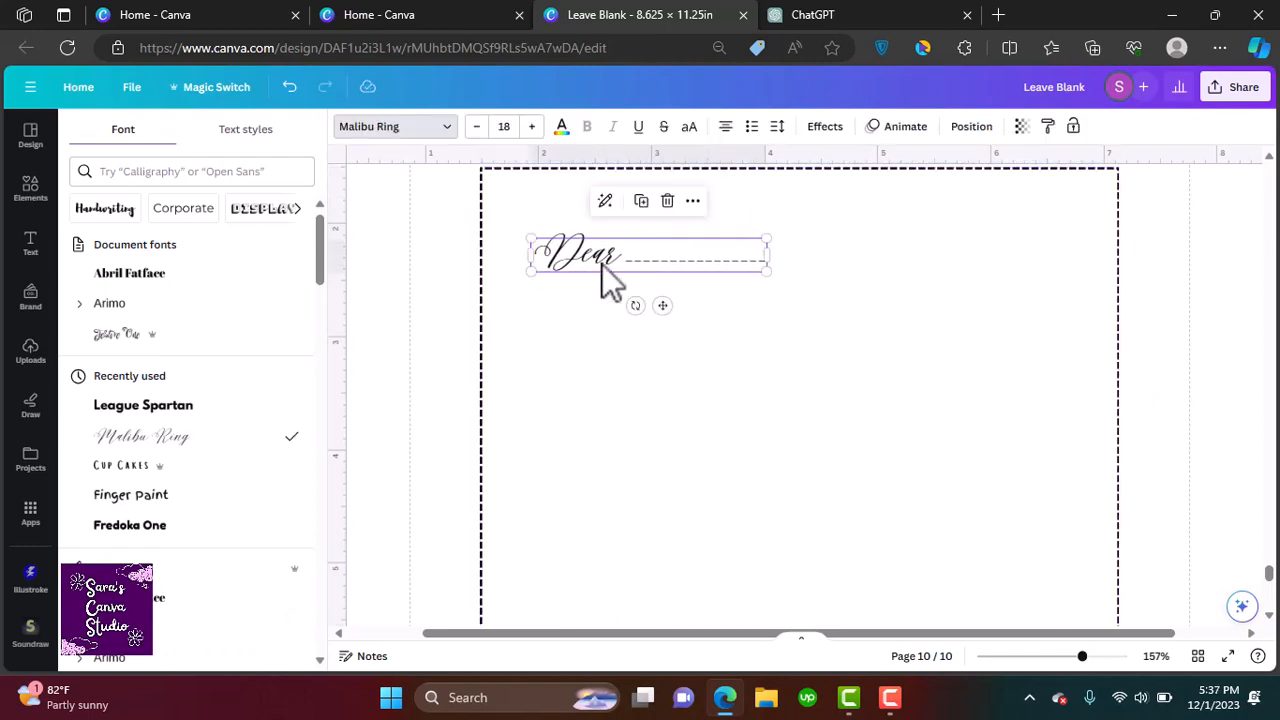
# Copy the "May your Christmas be as magical as Santa's sleigh…" wish from ChatGPT and paste it onto page 10
pyautogui.hotkey('ctrl', 'Tab')
pyautogui.moveTo(750, 552); pyautogui.dragTo(472, 502)
pyautogui.rightClick(480, 505)
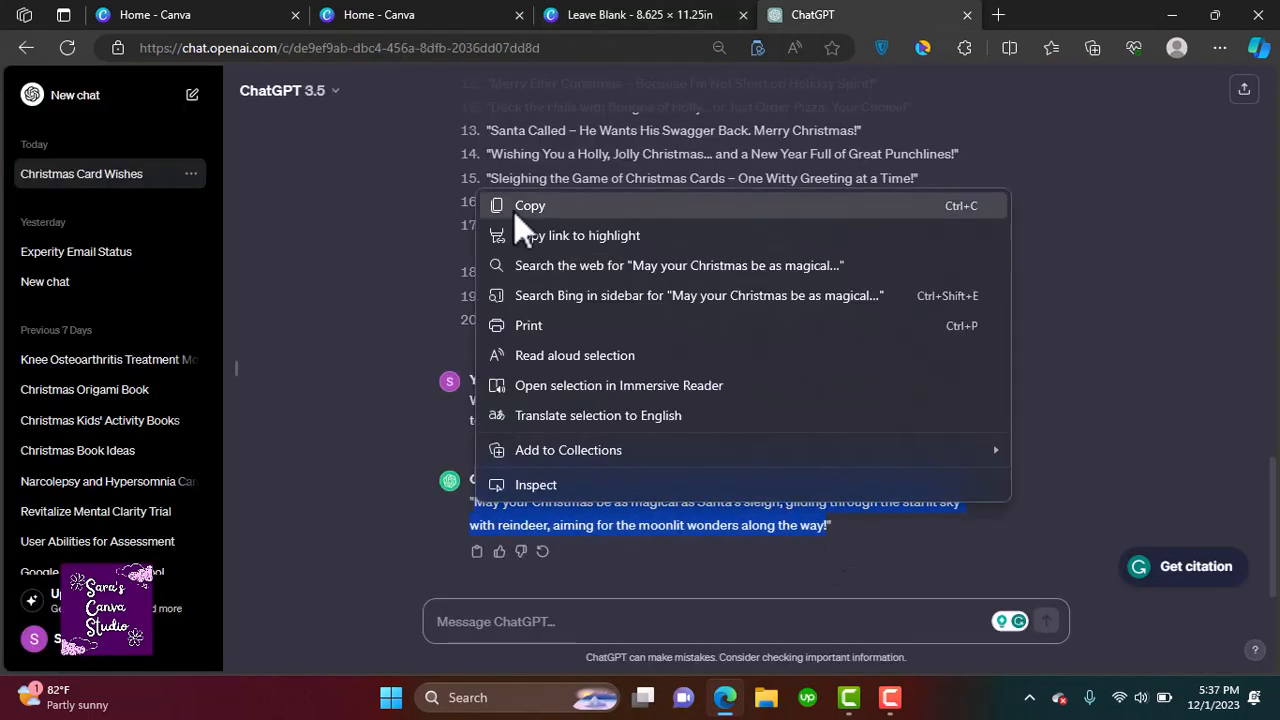
pyautogui.click(513, 210)
pyautogui.hotkey('ctrl', 'shift', 'Tab')
pyautogui.write("May your Christmas be as magical as Santa's sleigh, gliding through the starlit sky with reindeer, aiming for the moonlit wonders along the way!")
# Break the pasted wish into short centred lines by inserting line breaks between phrases
pyautogui.click(625, 395)
pyautogui.press('Return')
pyautogui.click(571, 449)
pyautogui.press('Return')
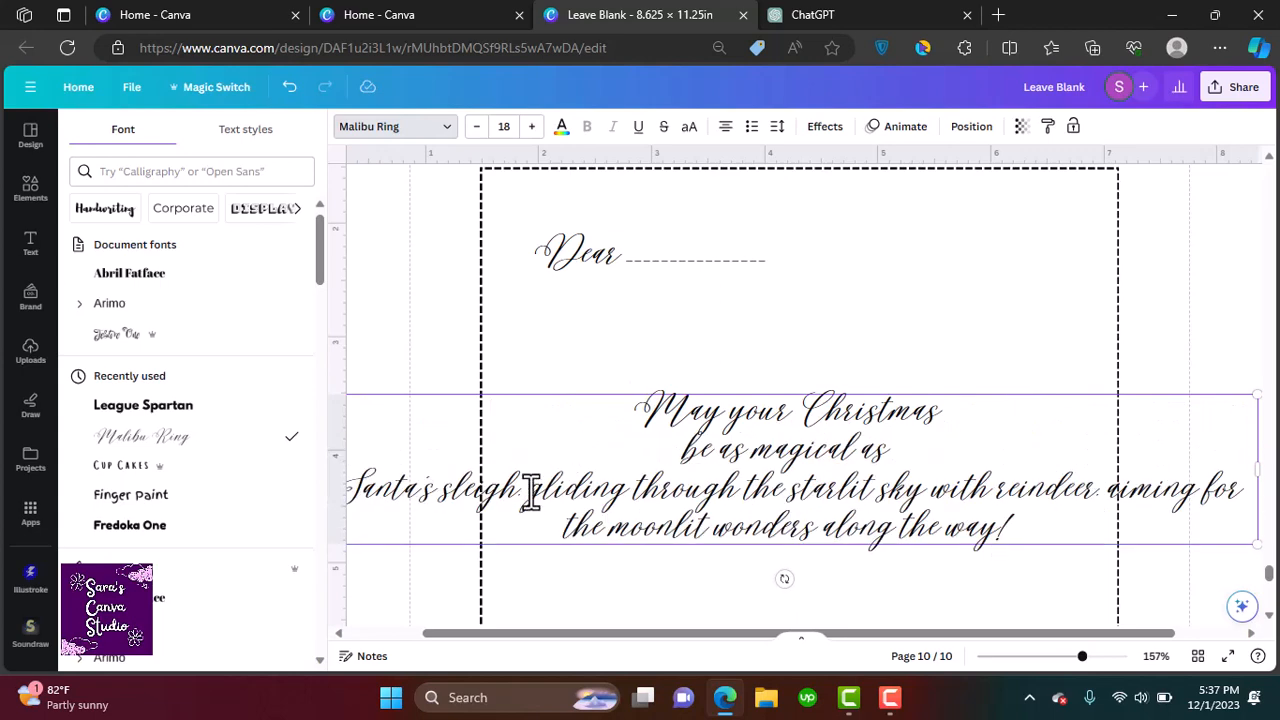
pyautogui.click(528, 490)
pyautogui.press('Return')
pyautogui.click(760, 527)
pyautogui.press('Return')
pyautogui.click(677, 570)
pyautogui.press('Return')
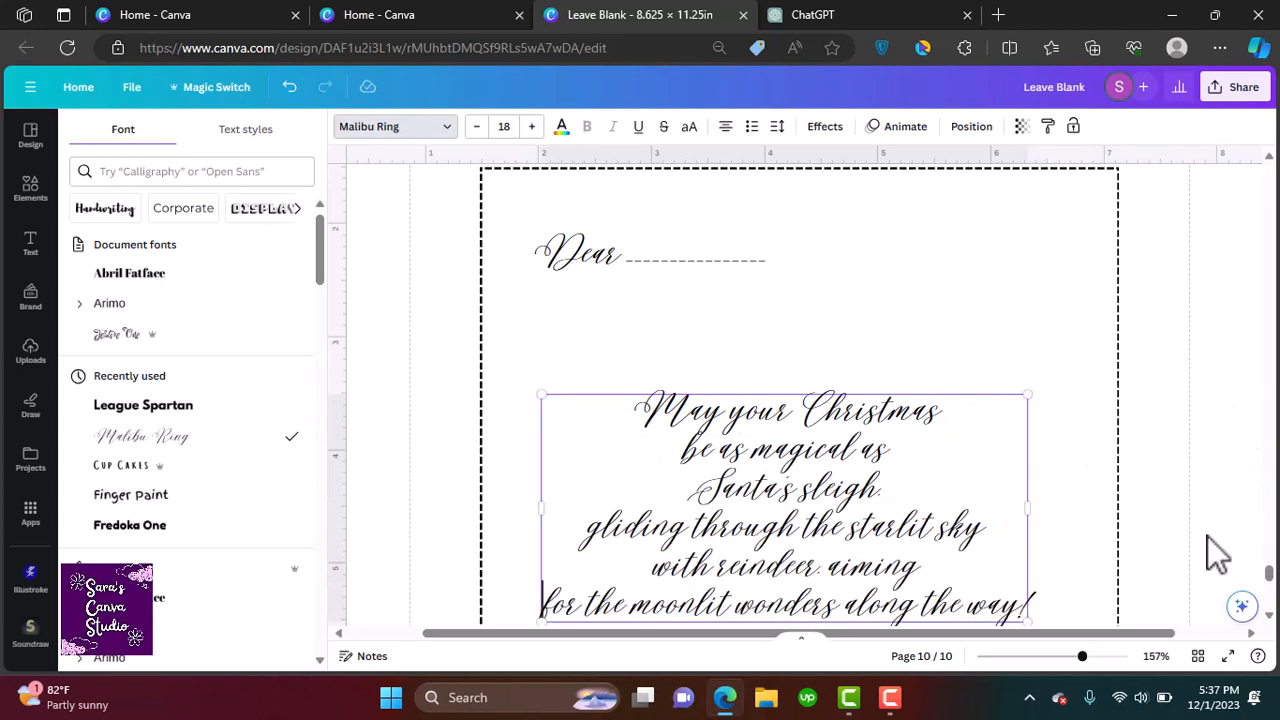
pyautogui.moveTo(1269, 573); pyautogui.dragTo(1269, 577)
pyautogui.click(843, 485)
pyautogui.press('Return')
# Narrow the wish text box and move it below the Dear greeting
pyautogui.click(1252, 467)
pyautogui.moveTo(790, 405); pyautogui.dragTo(804, 294)
pyautogui.moveTo(1269, 577); pyautogui.dragTo(1269, 576)
pyautogui.moveTo(999, 462); pyautogui.dragTo(937, 422)
pyautogui.moveTo(790, 330); pyautogui.dragTo(821, 350)
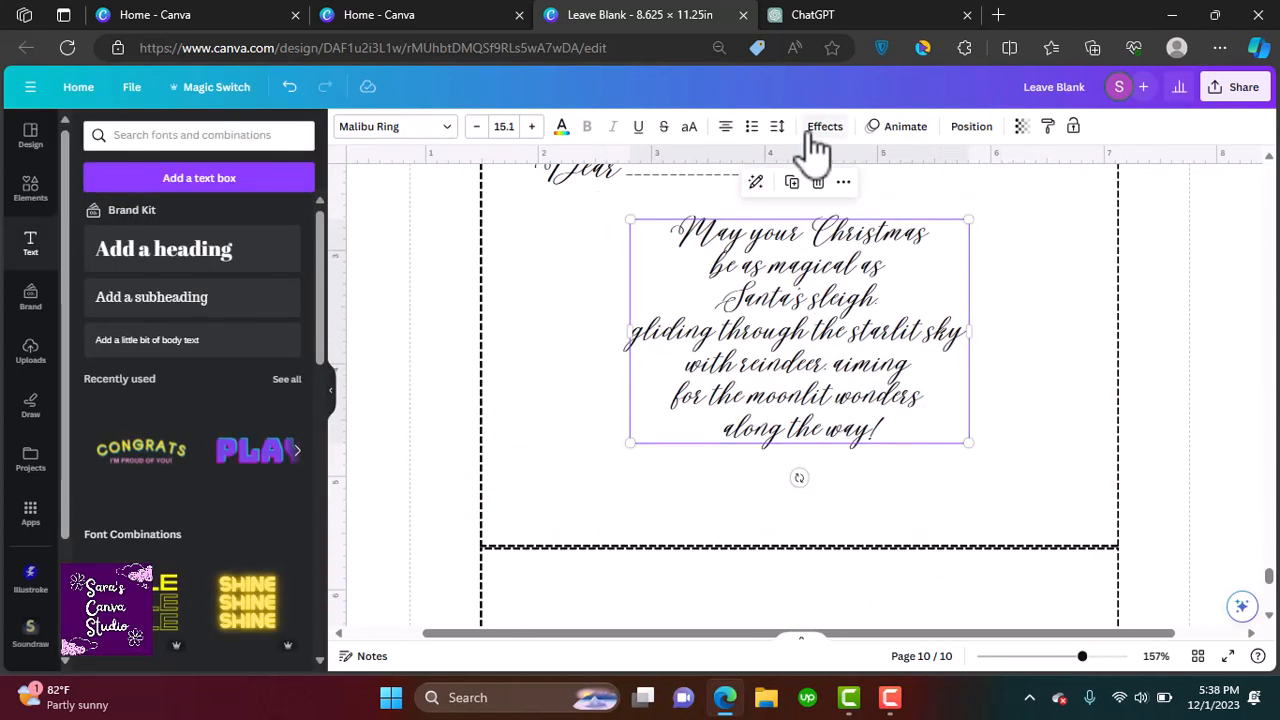
# Adjust the wish's text spacing, then shrink the box and centre it on the card's top half
pyautogui.click(777, 127)
pyautogui.moveTo(856, 228); pyautogui.dragTo(887, 228)
pyautogui.moveTo(811, 187); pyautogui.dragTo(829, 187)
pyautogui.click(1050, 360)
pyautogui.click(930, 400)
pyautogui.moveTo(1005, 497); pyautogui.dragTo(940, 451)
pyautogui.moveTo(751, 327); pyautogui.dragTo(774, 311)
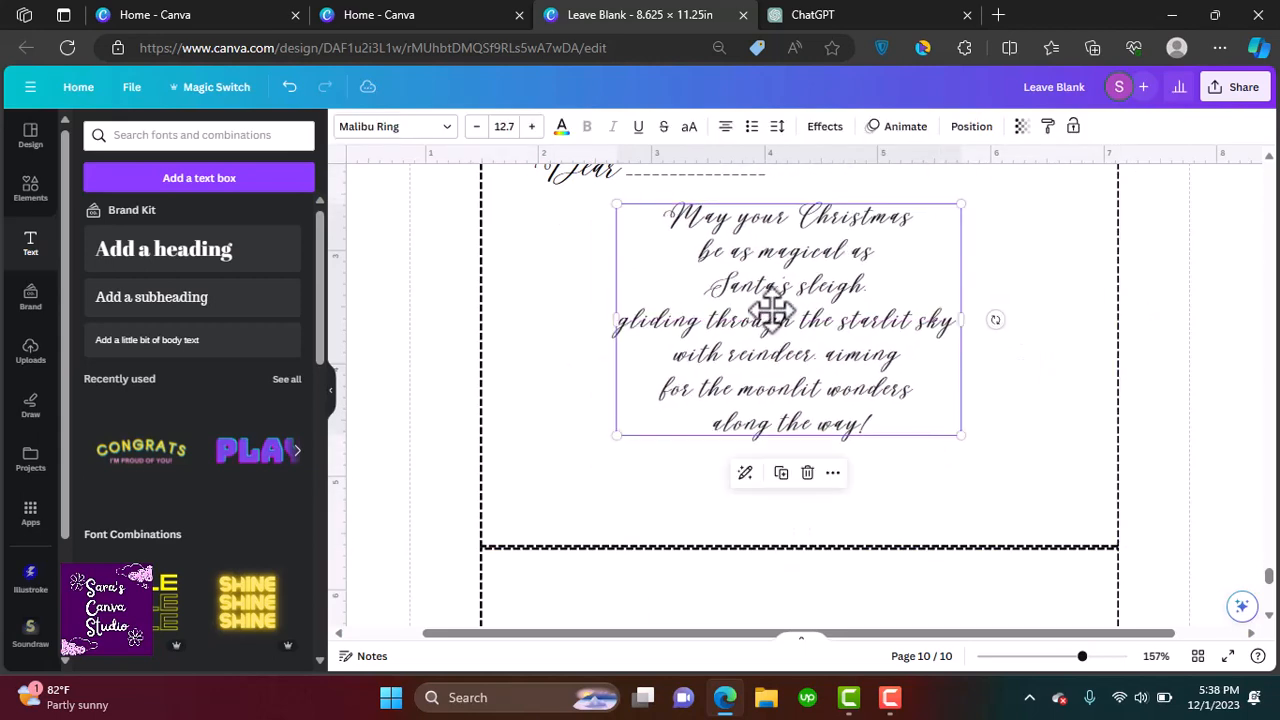
# Duplicate the greeting line, move it to the card's lower right, and change its word to "Love"
pyautogui.click(668, 172)
pyautogui.hotkey('ctrl', 'd')
pyautogui.doubleClick(926, 503)
pyautogui.moveTo(640, 187); pyautogui.dragTo(840, 510)
pyautogui.write('Love, ______________')
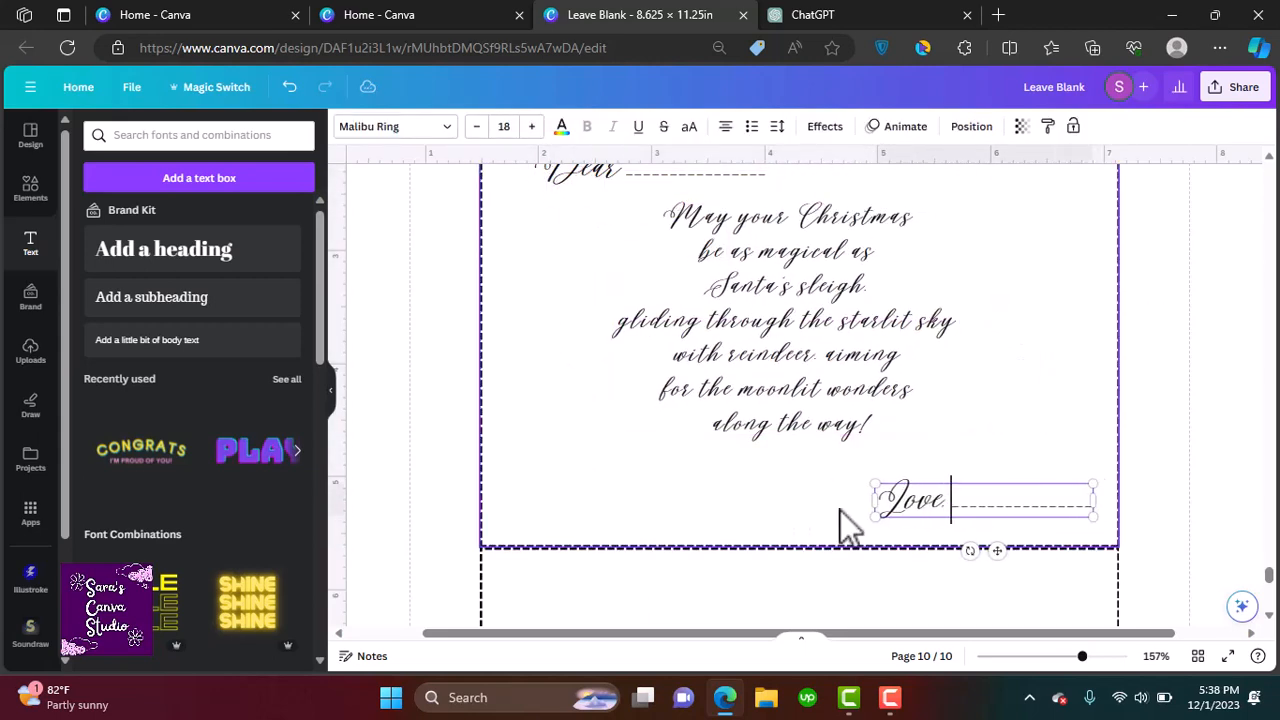
pyautogui.click(840, 510)
# Place a colourful snowflake cluster graphic at the card's lower left and a duplicate at its top right
pyautogui.scroll(-3, 840, 510)
pyautogui.click(663, 234)
pyautogui.click(1006, 343)
pyautogui.click(30, 188)
pyautogui.scroll(-10, 337, 552)
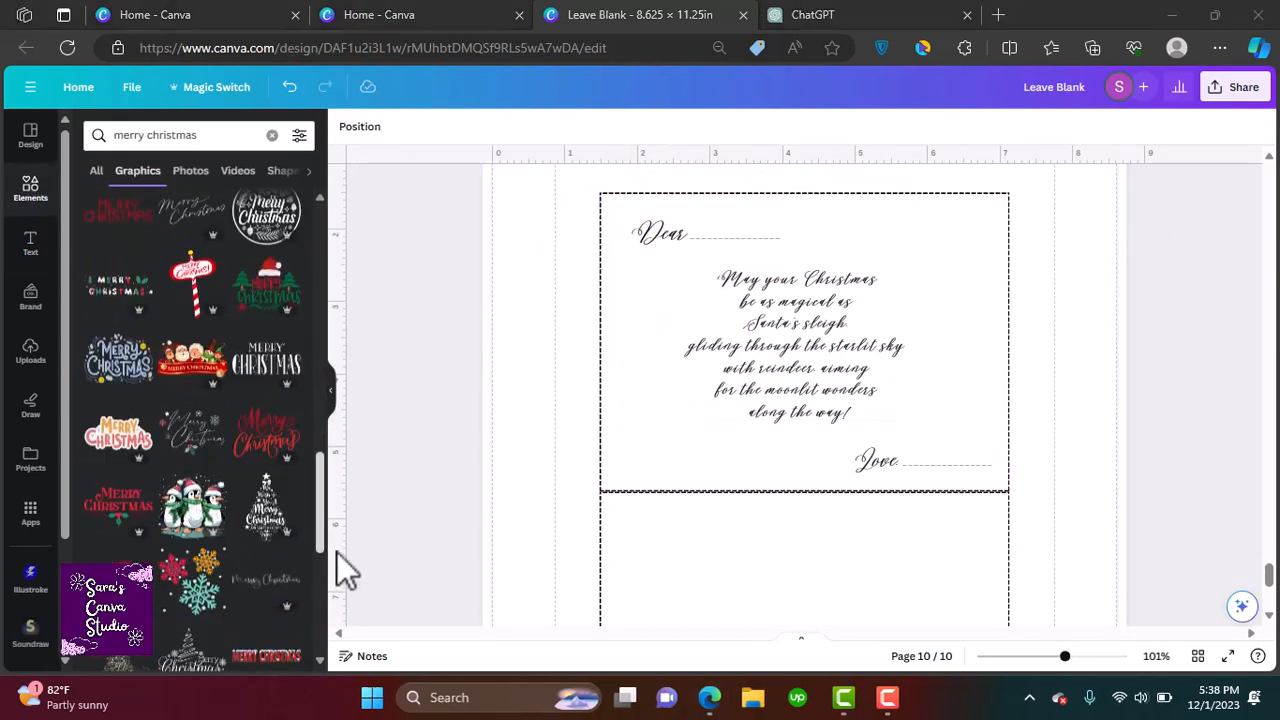
pyautogui.moveTo(198, 390); pyautogui.dragTo(623, 463)
pyautogui.hotkey('ctrl', 'd')
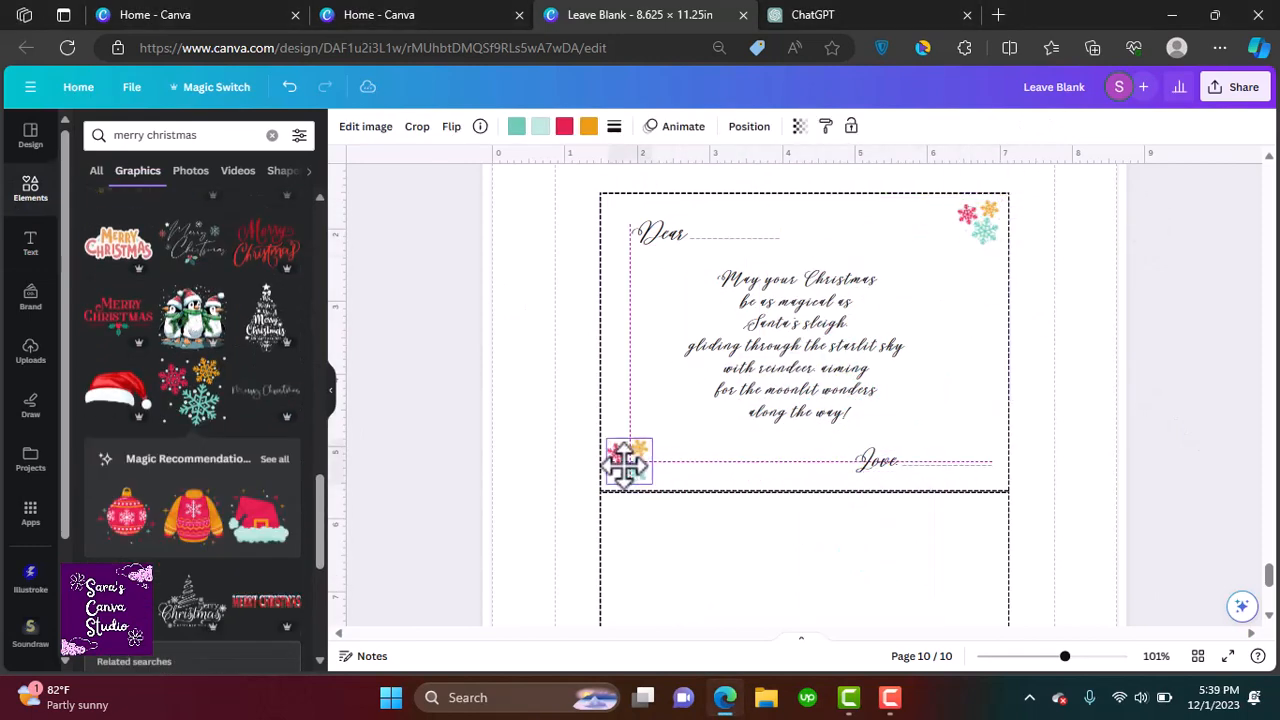
# Select all elements on the card half and rotate them upside down, repositioning the group
pyautogui.hotkey('ctrl', 'a')
pyautogui.moveTo(811, 506); pyautogui.dragTo(814, 243)
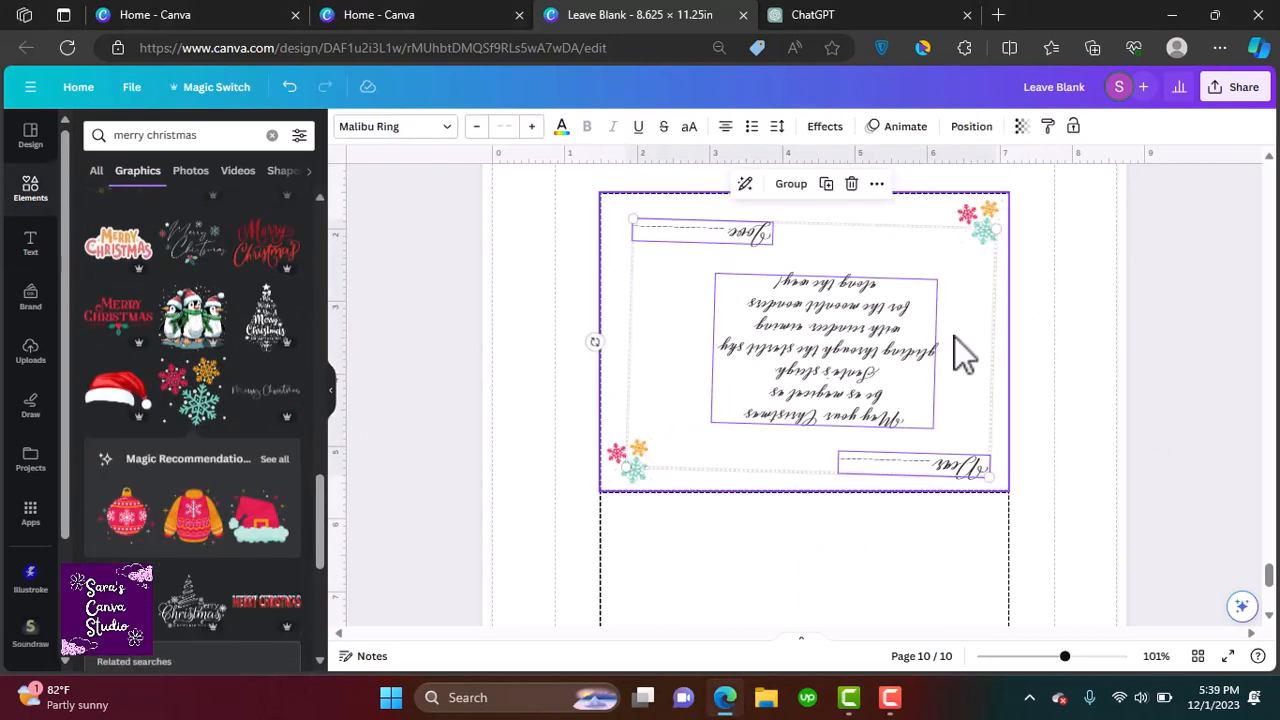
pyautogui.moveTo(966, 434); pyautogui.dragTo(772, 335)
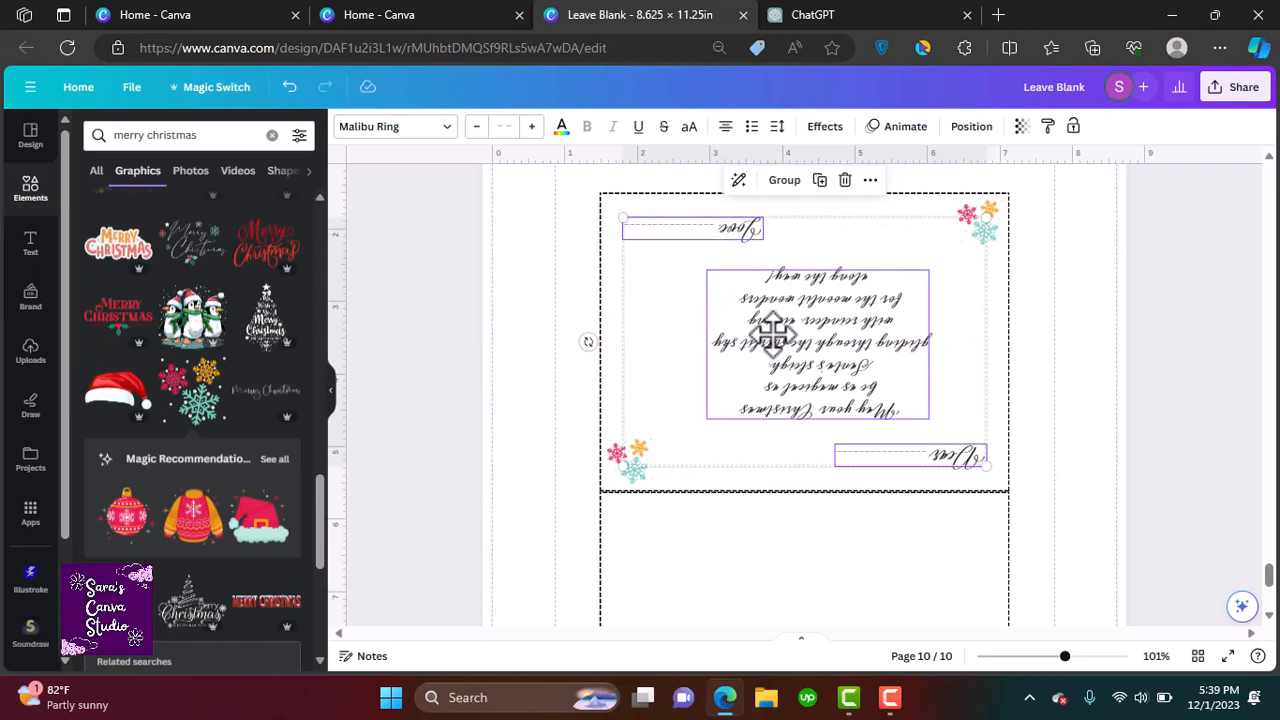
pyautogui.click(1103, 450)
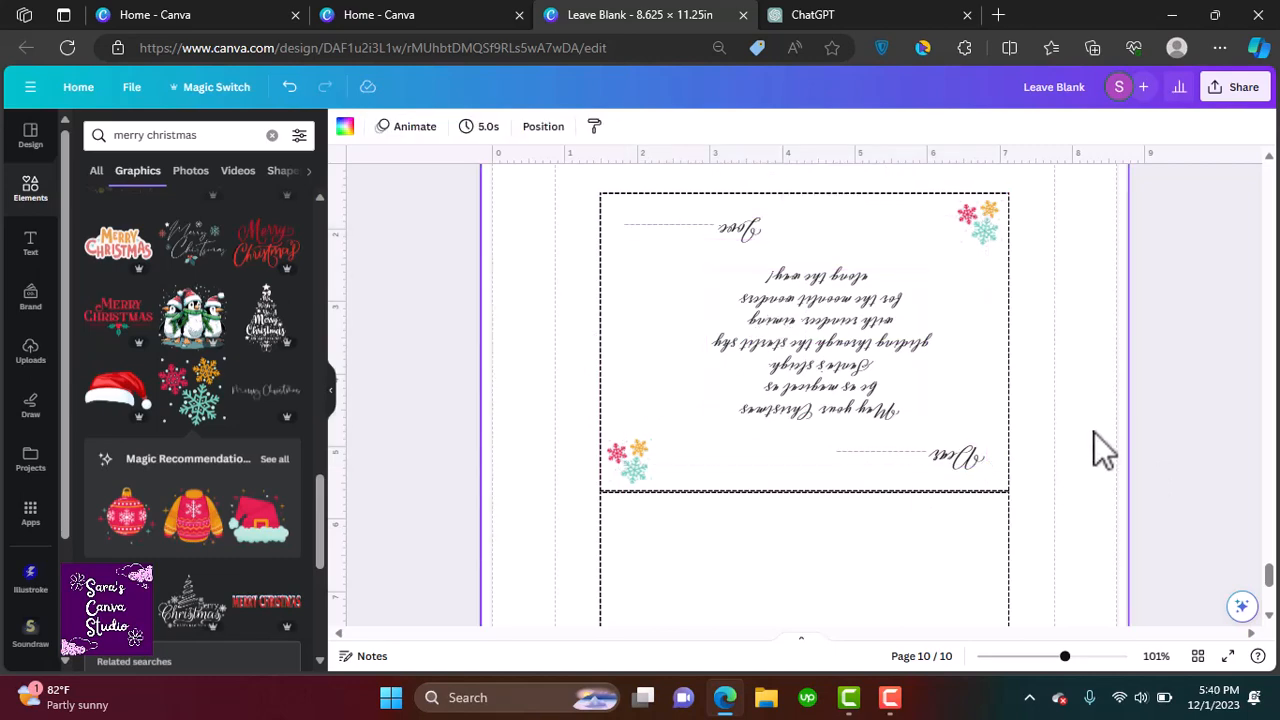
# Add a small candy cane and a gold star graphic beside the upside-down wish text
pyautogui.scroll(-2, 248, 234)
pyautogui.click(270, 242)
pyautogui.click(268, 564)
pyautogui.click(677, 337)
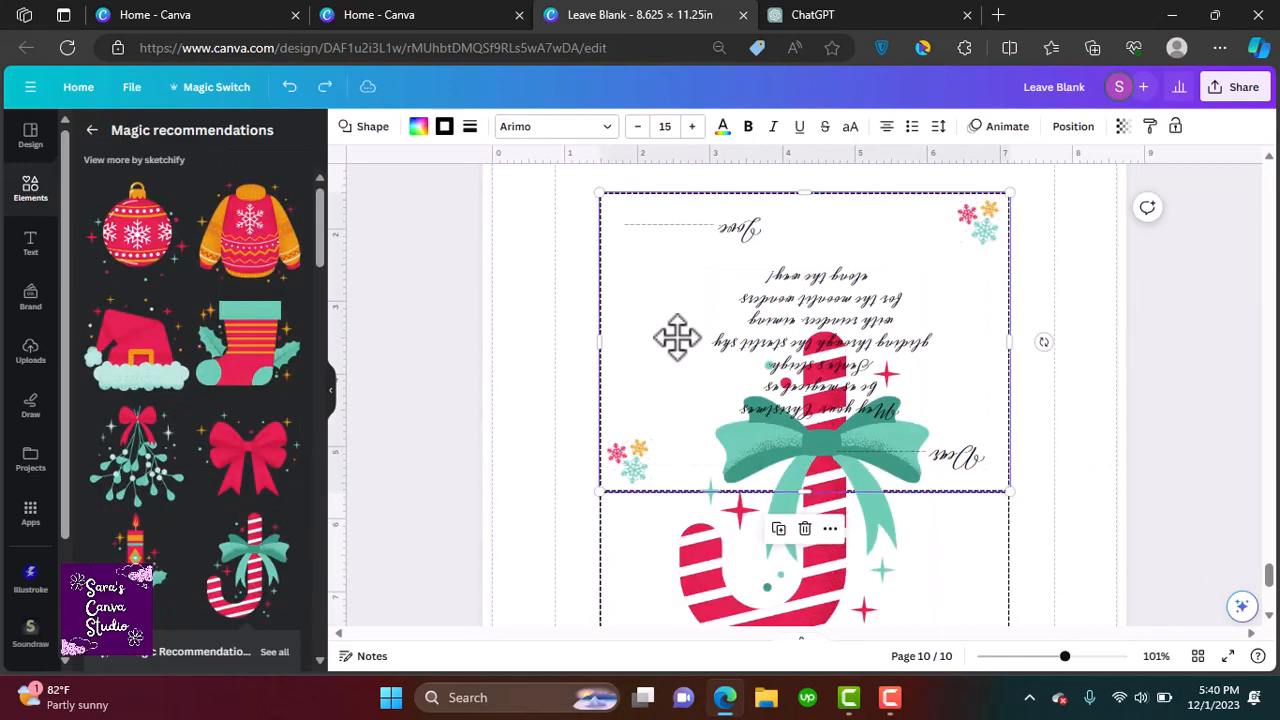
pyautogui.moveTo(800, 470); pyautogui.dragTo(788, 314)
pyautogui.moveTo(924, 508); pyautogui.dragTo(664, 274)
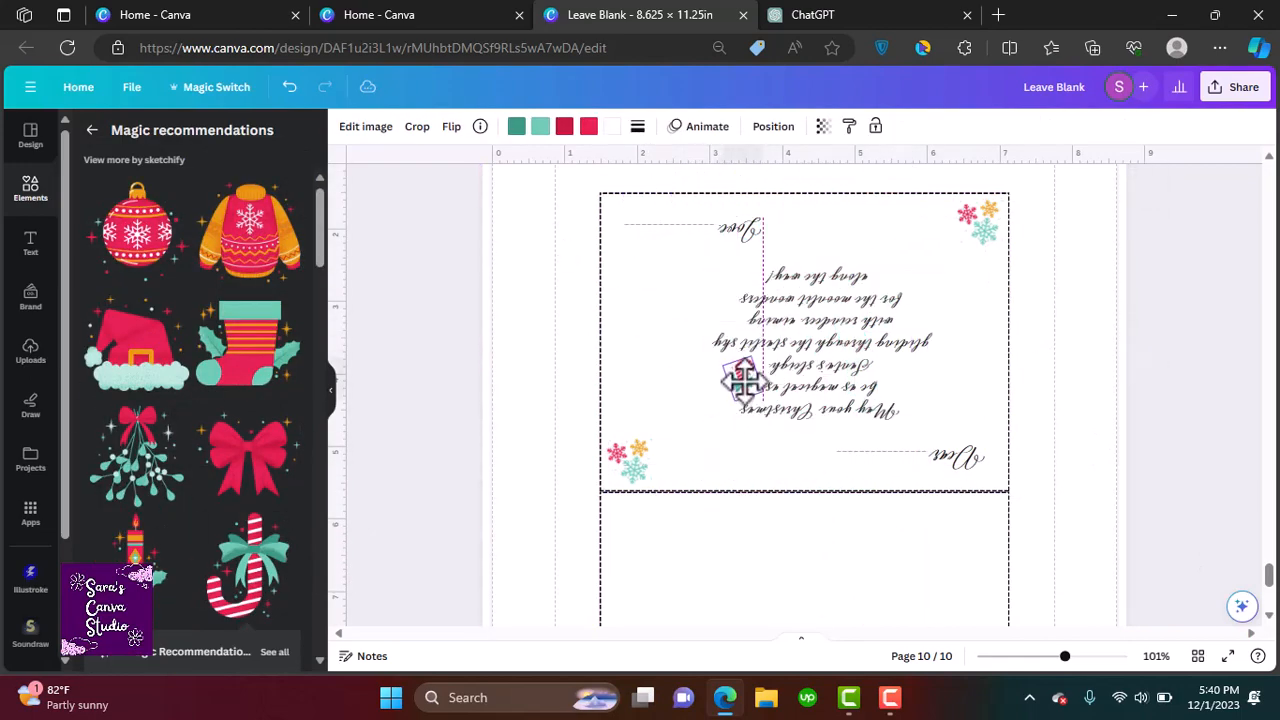
pyautogui.moveTo(318, 218); pyautogui.dragTo(348, 440)
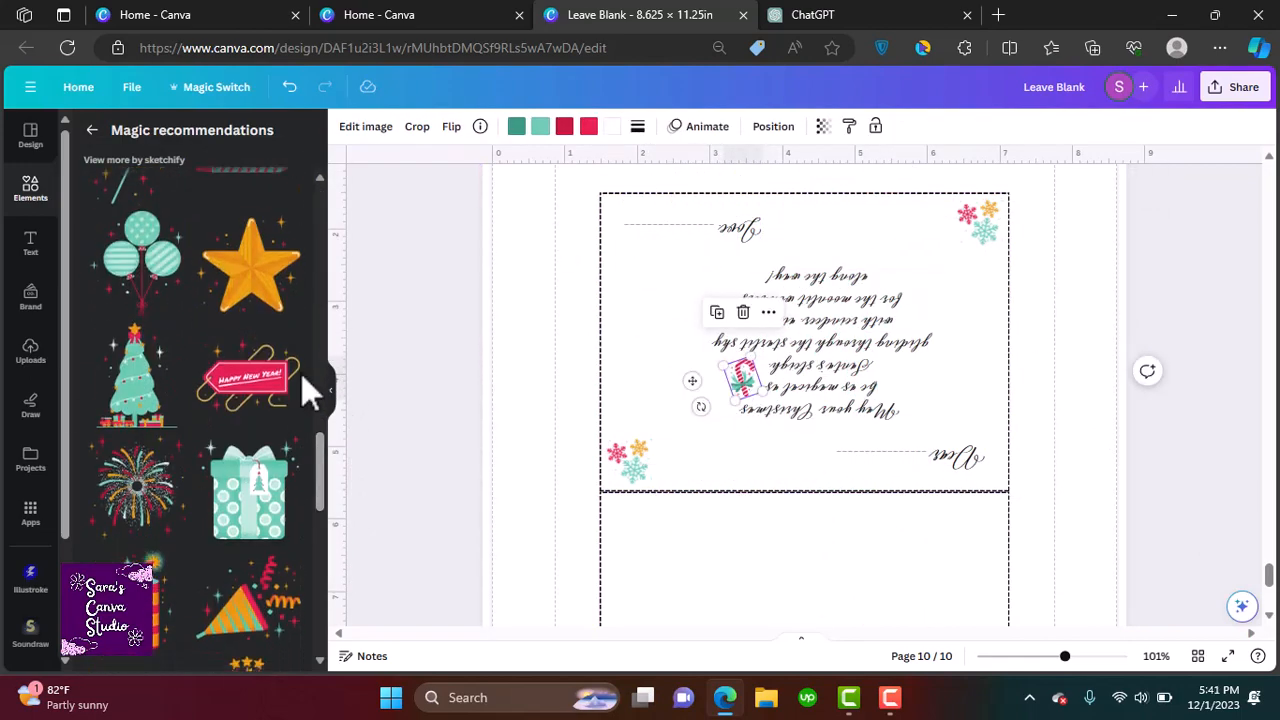
pyautogui.click(252, 275)
pyautogui.moveTo(928, 388); pyautogui.dragTo(716, 574)
pyautogui.moveTo(748, 387); pyautogui.dragTo(730, 387)
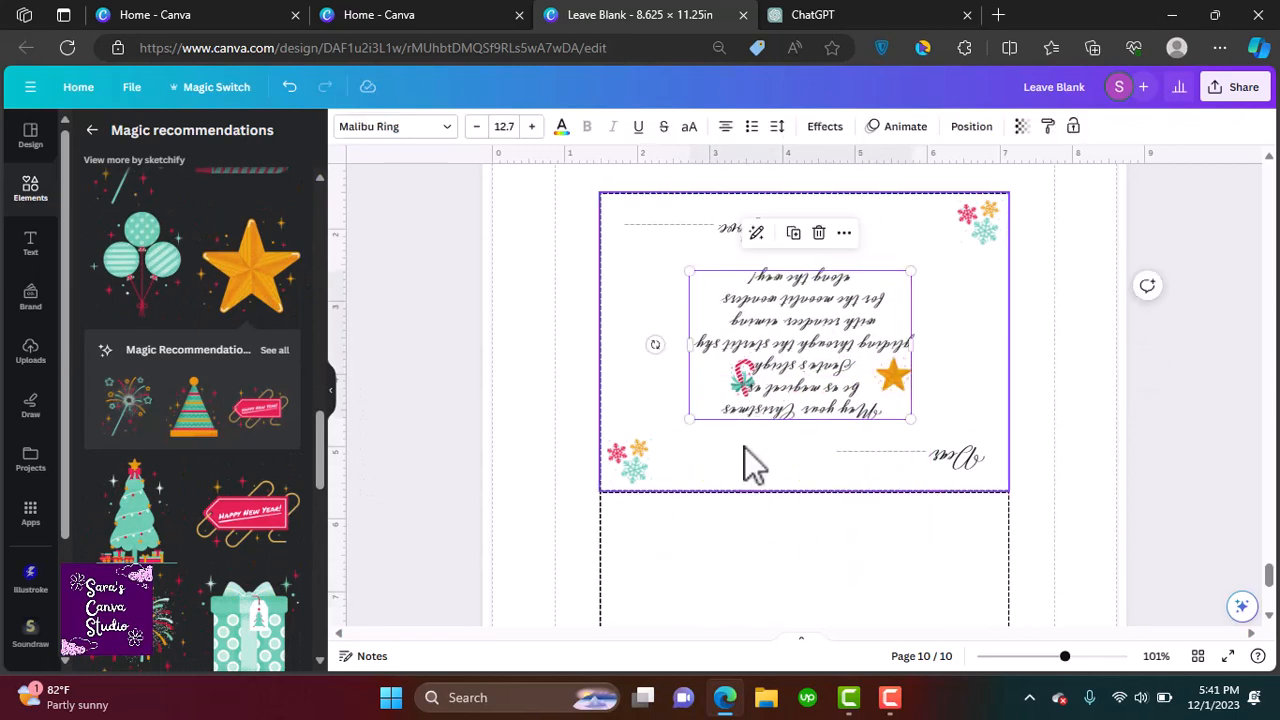
# Adjust the candy cane's layer order and nudge the star into position
pyautogui.rightClick(747, 405)
pyautogui.moveTo(850, 413)
pyautogui.click(1010, 533)
pyautogui.moveTo(893, 375); pyautogui.dragTo(880, 375)
pyautogui.click(1062, 425)
# Duplicate envelope page 7 and move the copy down to become the last page, 11
pyautogui.scroll(-2, 965, 442)
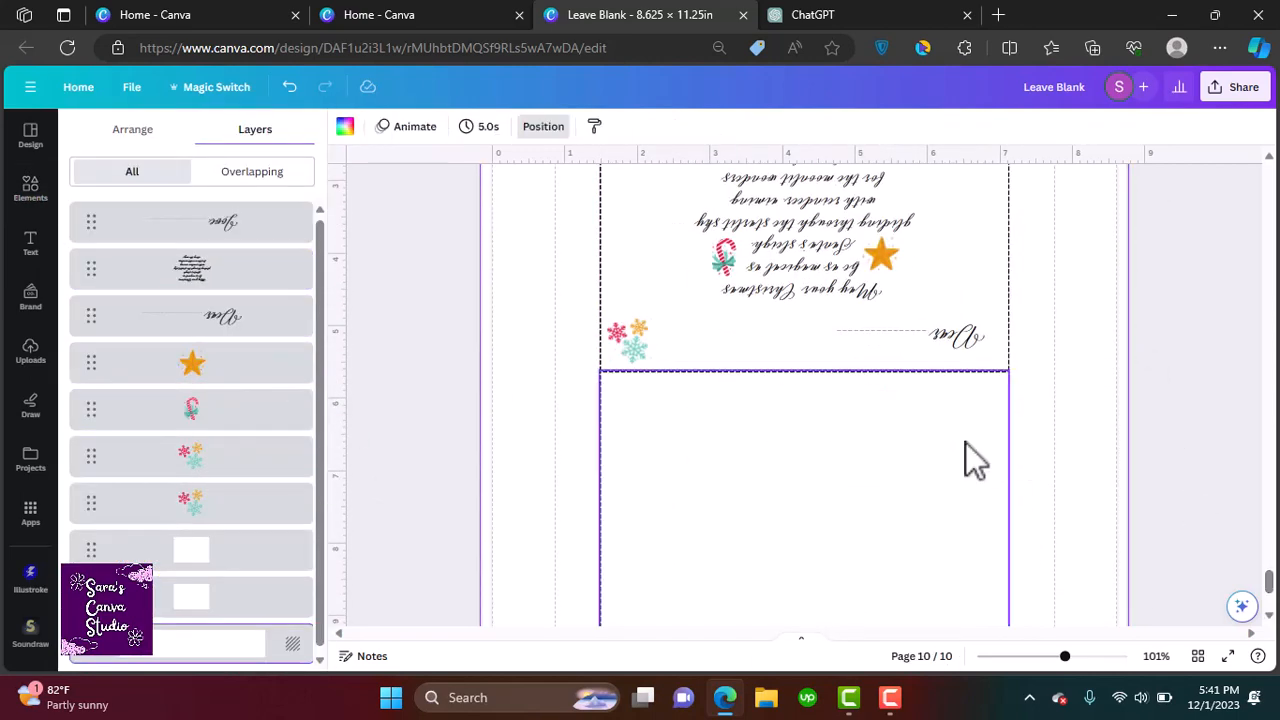
pyautogui.scroll(-3, 965, 442)
pyautogui.moveTo(1270, 612); pyautogui.dragTo(1260, 443)
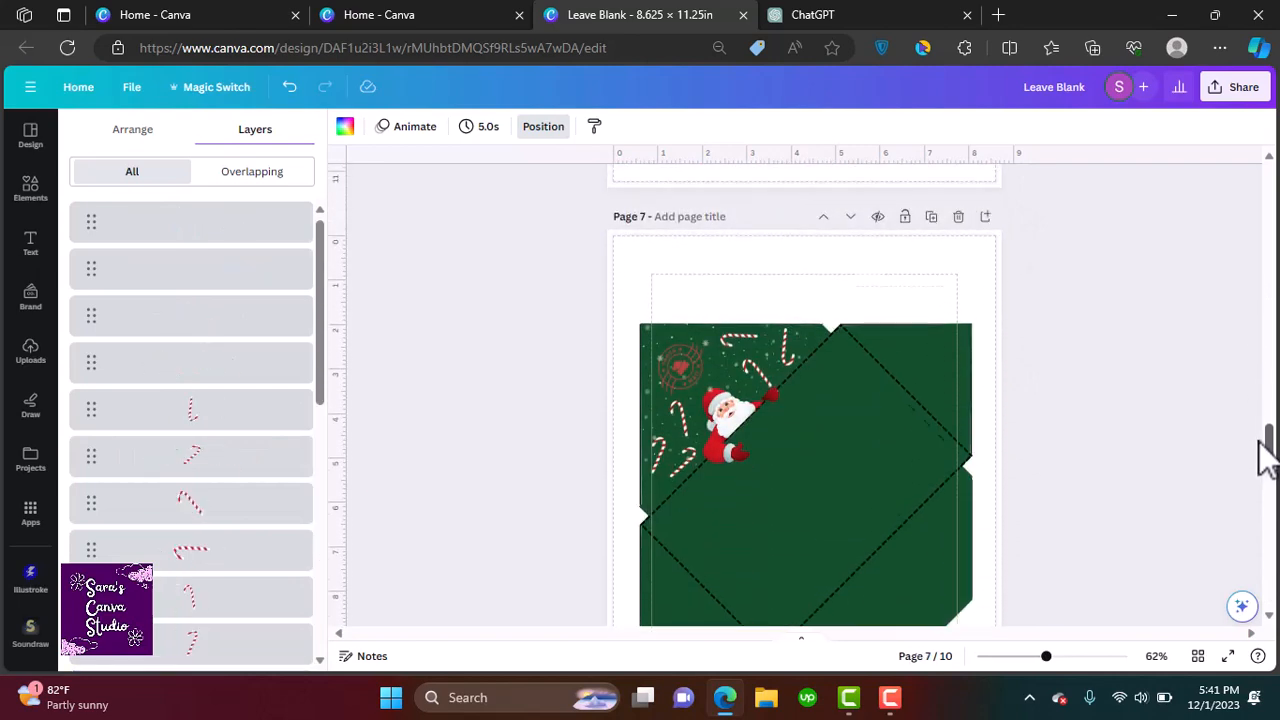
pyautogui.click(931, 218)
pyautogui.click(850, 218)
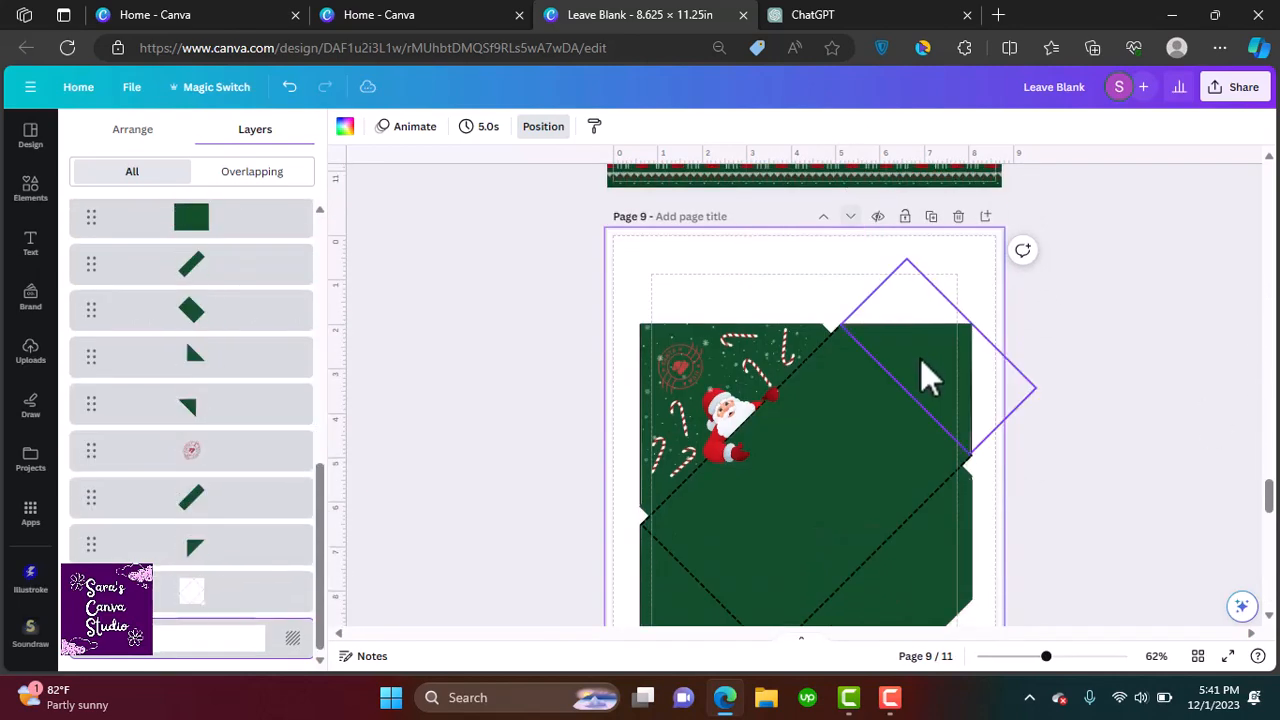
pyautogui.click(850, 218)
pyautogui.click(852, 217)
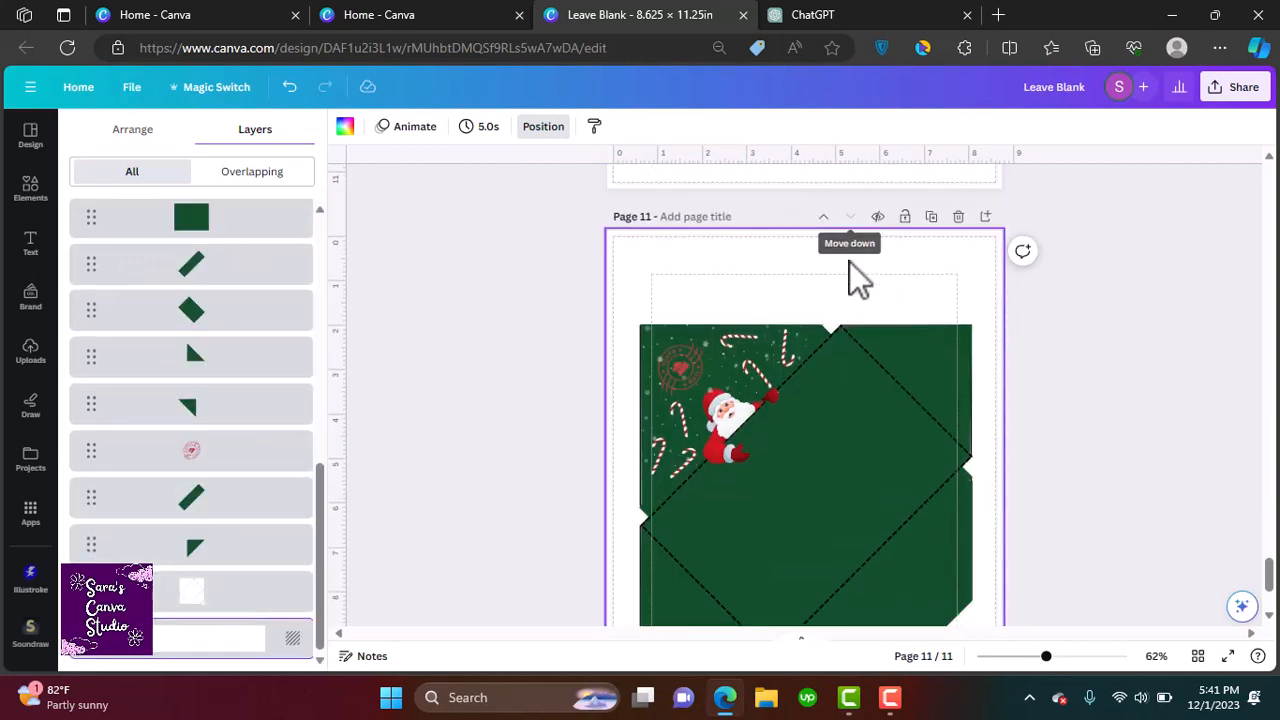
pyautogui.moveTo(1275, 579)
pyautogui.mouseDown()
pyautogui.moveTo(1277, 609)
pyautogui.moveTo(1277, 587)
pyautogui.mouseUp()
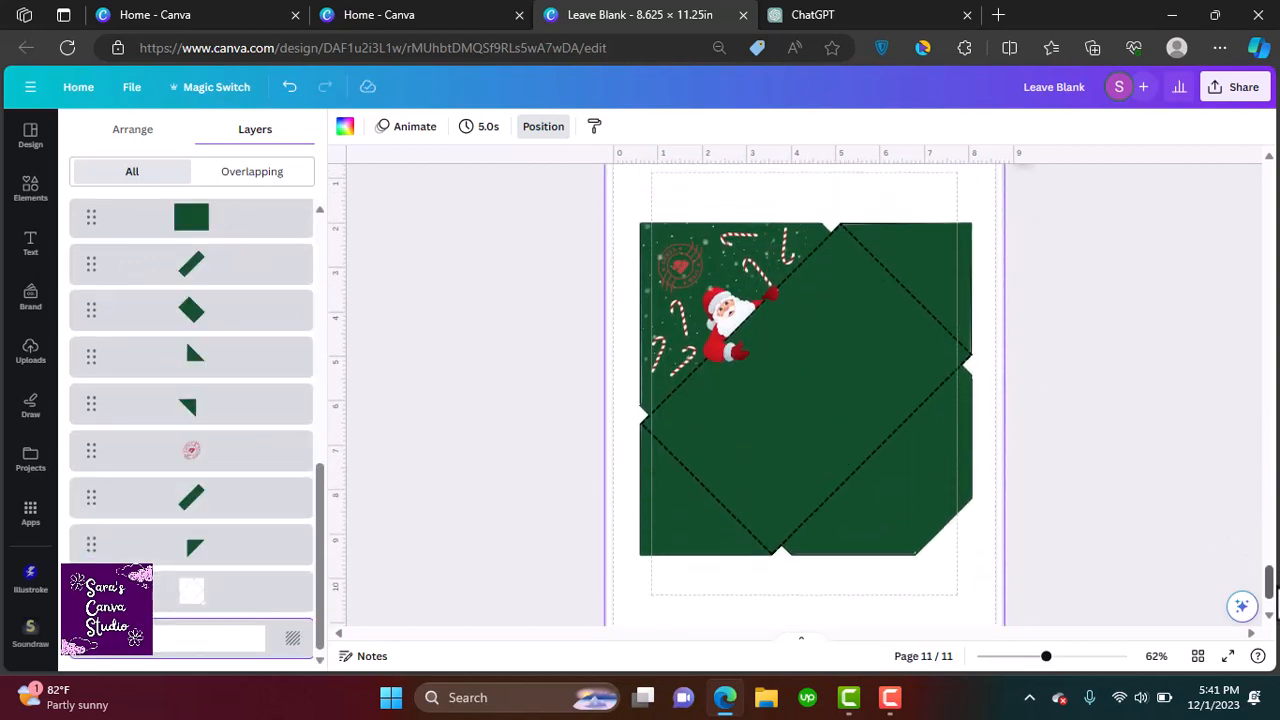
# Select all the envelope's green shapes on page 11 and recolour them bright red
pyautogui.click(788, 368)
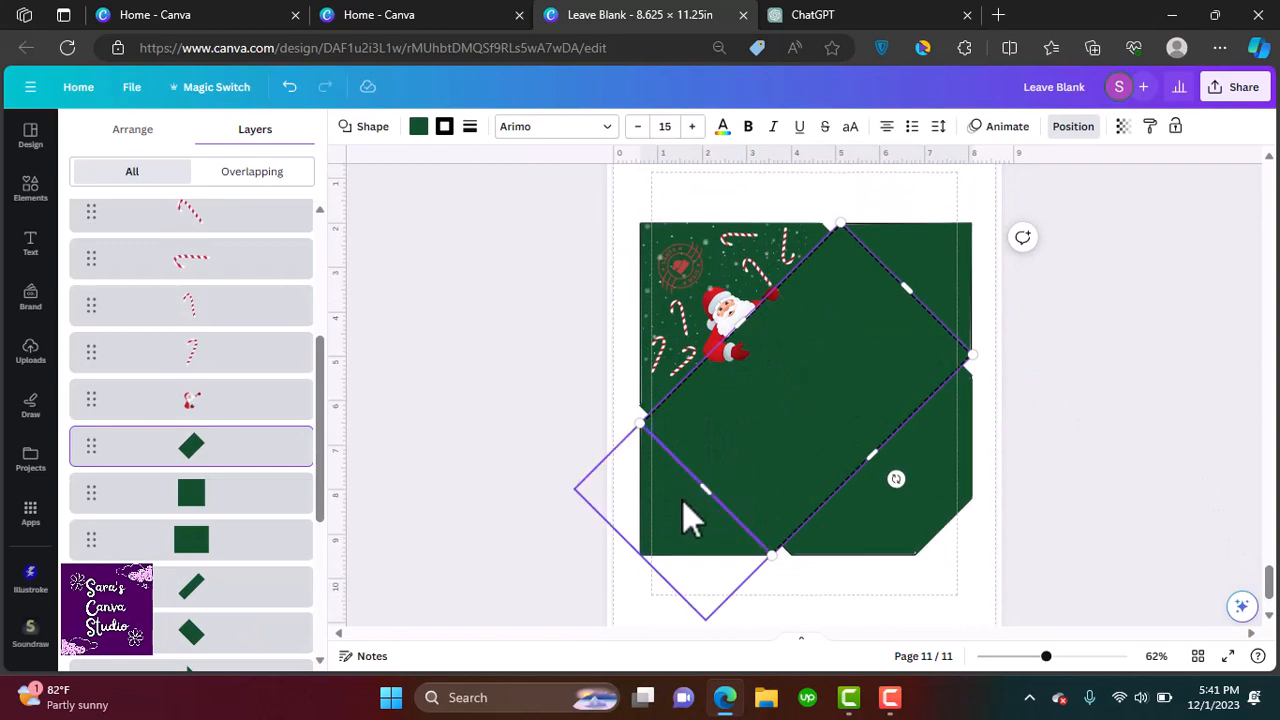
pyautogui.keyDown('shift'); pyautogui.click(207, 540); pyautogui.keyUp('shift')
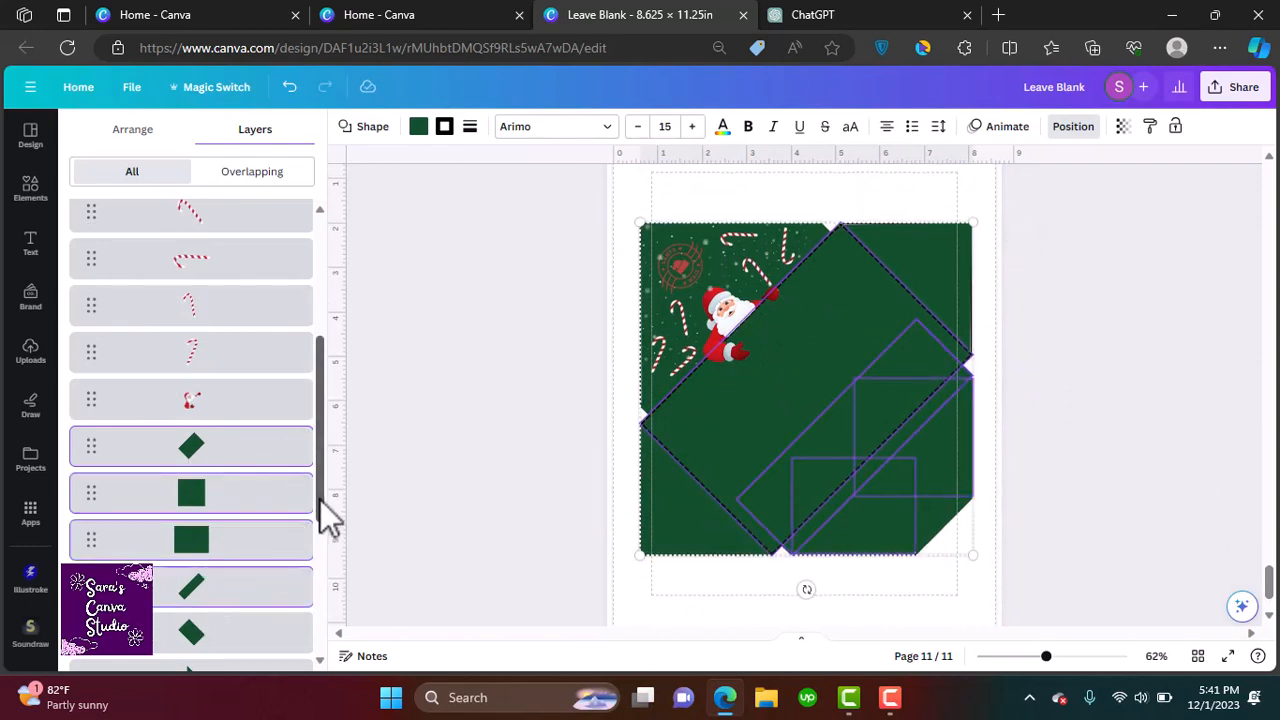
pyautogui.moveTo(320, 500); pyautogui.dragTo(326, 581)
pyautogui.keyDown('shift'); pyautogui.click(202, 424); pyautogui.keyUp('shift')
pyautogui.keyDown('shift'); pyautogui.click(204, 469); pyautogui.keyUp('shift')
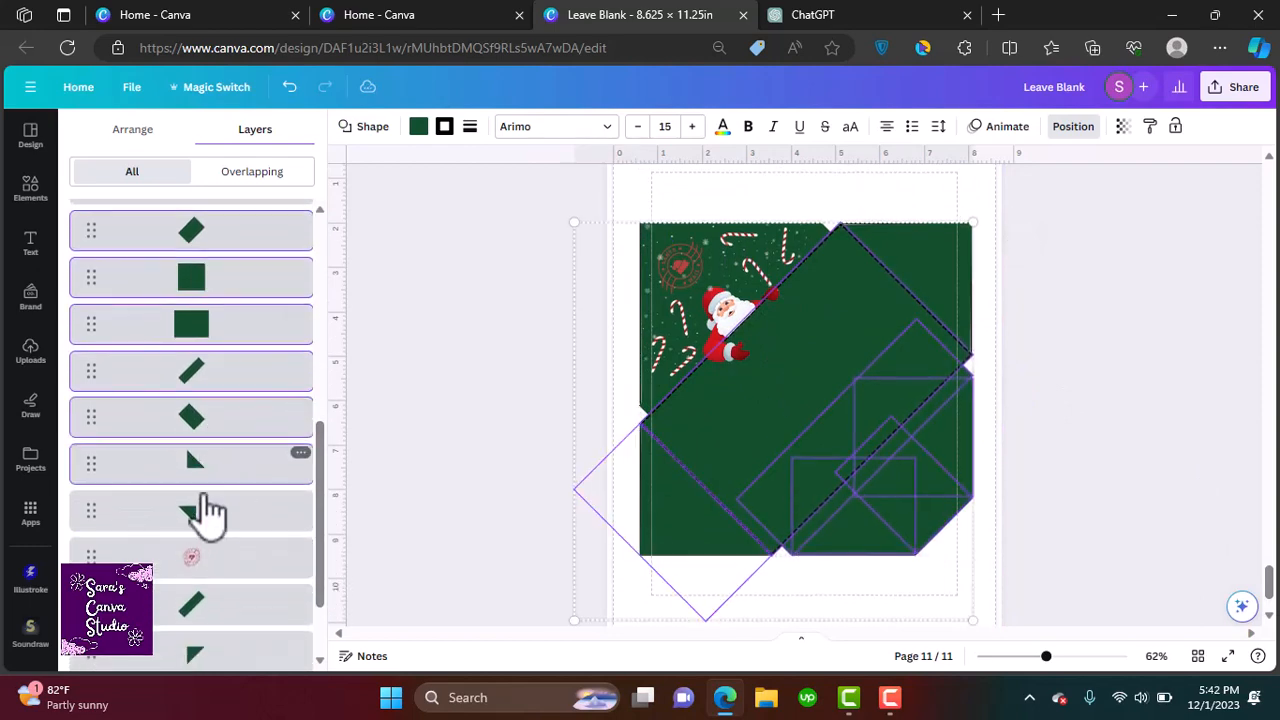
pyautogui.keyDown('shift'); pyautogui.click(205, 510); pyautogui.keyUp('shift')
pyautogui.keyDown('shift'); pyautogui.click(205, 556); pyautogui.keyUp('shift')
pyautogui.keyDown('shift'); pyautogui.click(207, 603); pyautogui.keyUp('shift')
pyautogui.moveTo(323, 571); pyautogui.dragTo(322, 600)
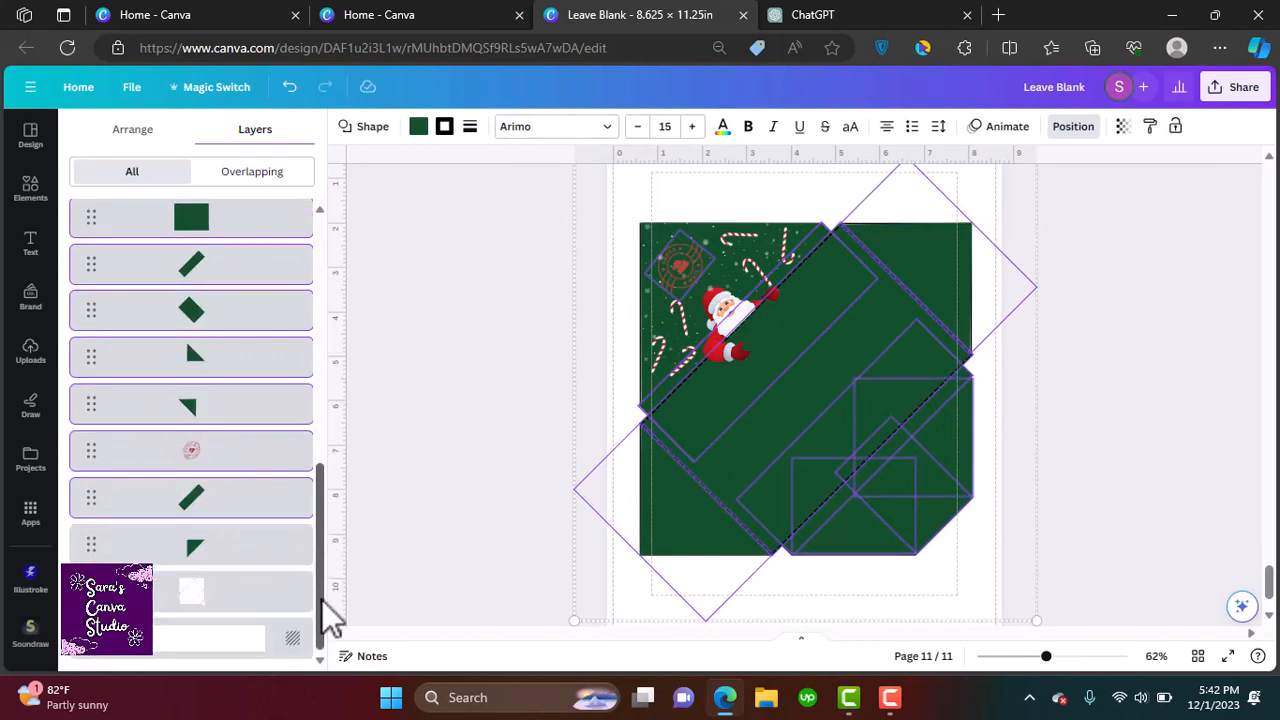
pyautogui.keyDown('shift'); pyautogui.click(186, 455); pyautogui.keyUp('shift')
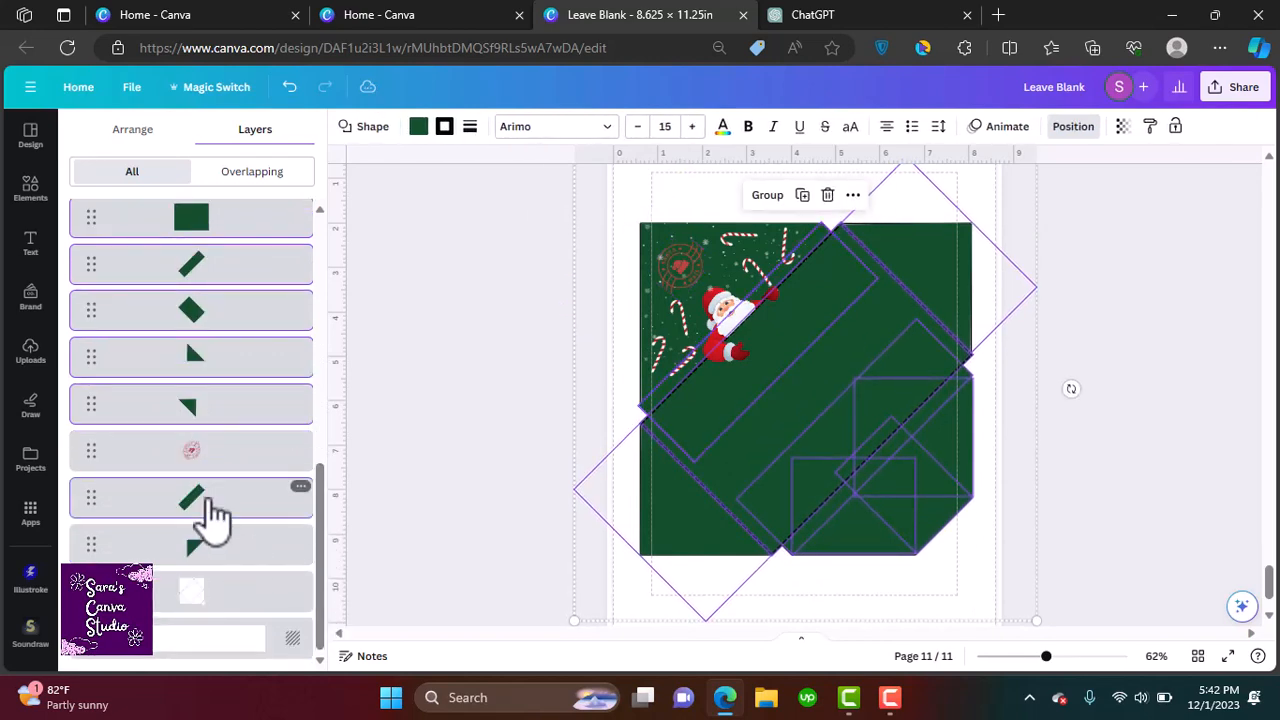
pyautogui.keyDown('shift'); pyautogui.click(212, 548); pyautogui.keyUp('shift')
pyautogui.click(418, 128)
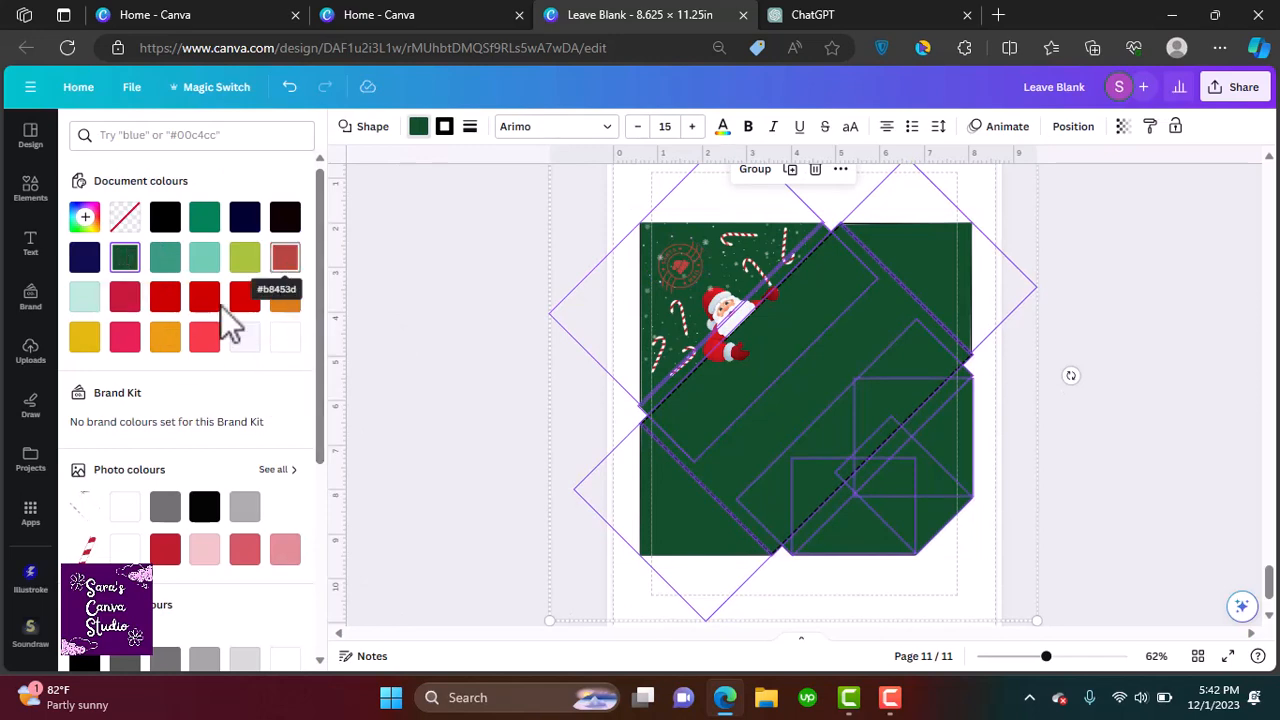
pyautogui.click(205, 340)
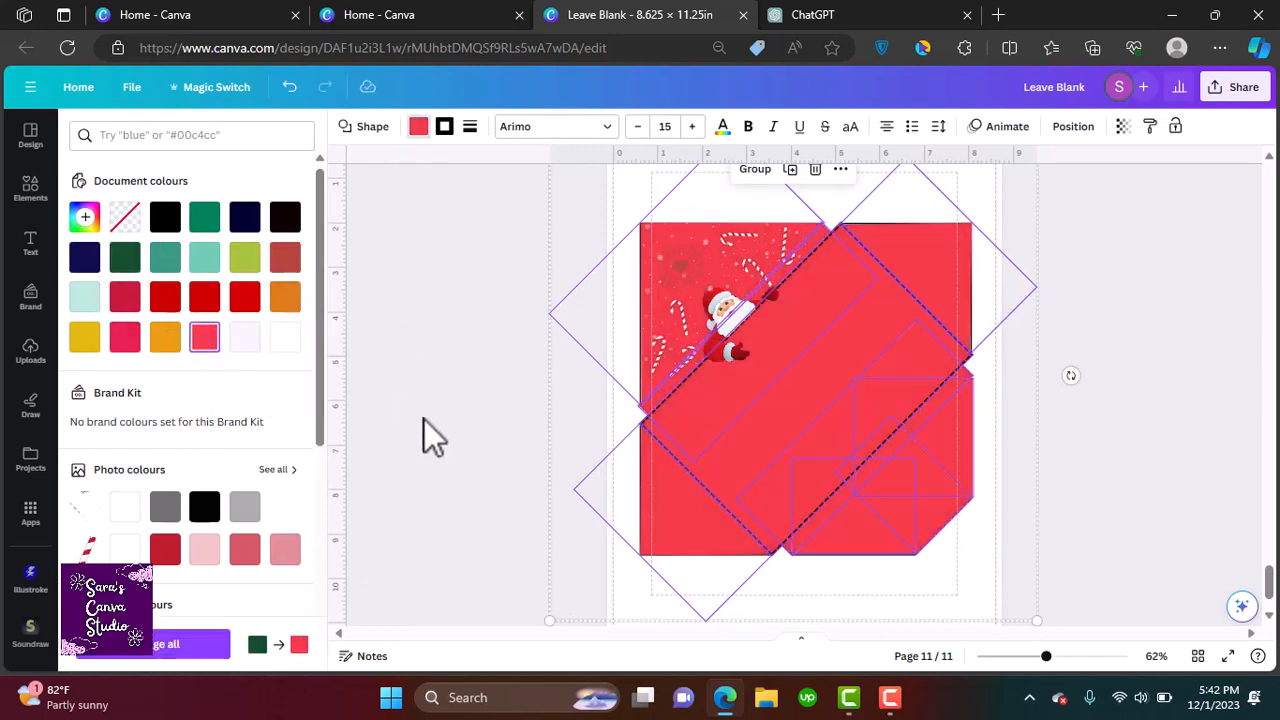
pyautogui.click(421, 432)
# Delete the wreath and candy cane graphics from the red envelope's upper left corner
pyautogui.click(680, 273)
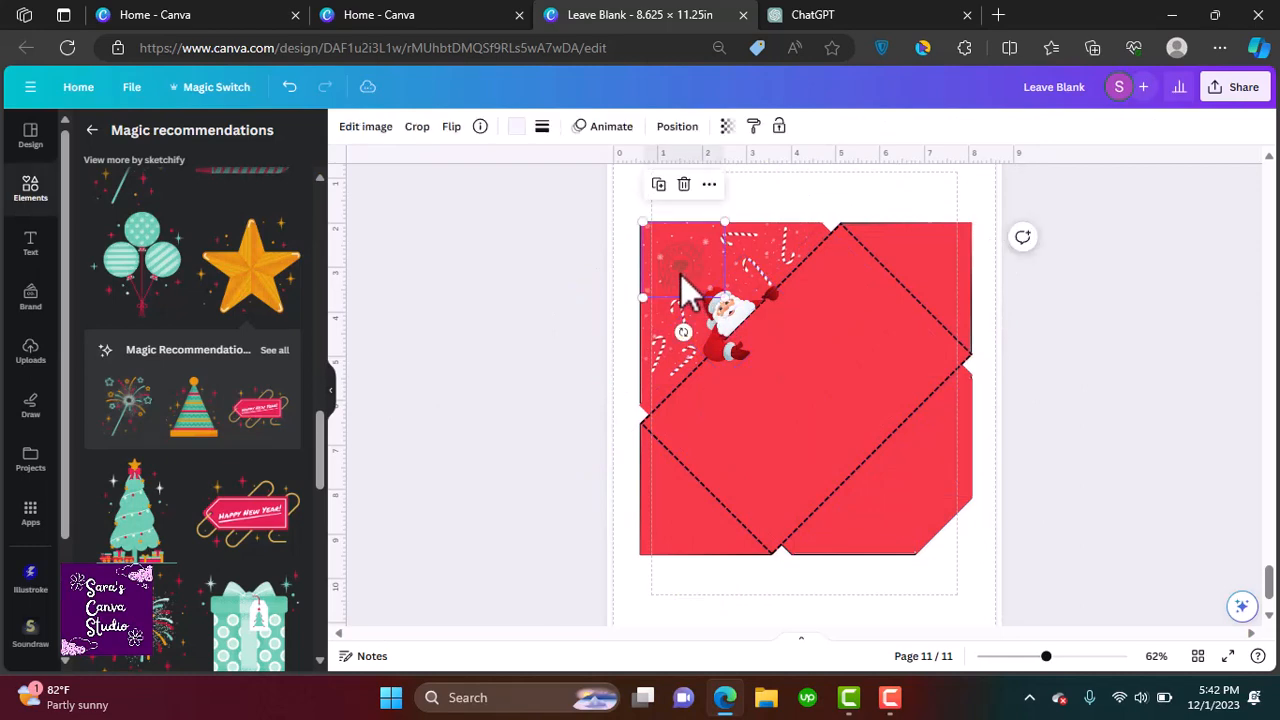
pyautogui.click(743, 251)
pyautogui.keyDown('shift'); pyautogui.click(787, 242); pyautogui.keyUp('shift')
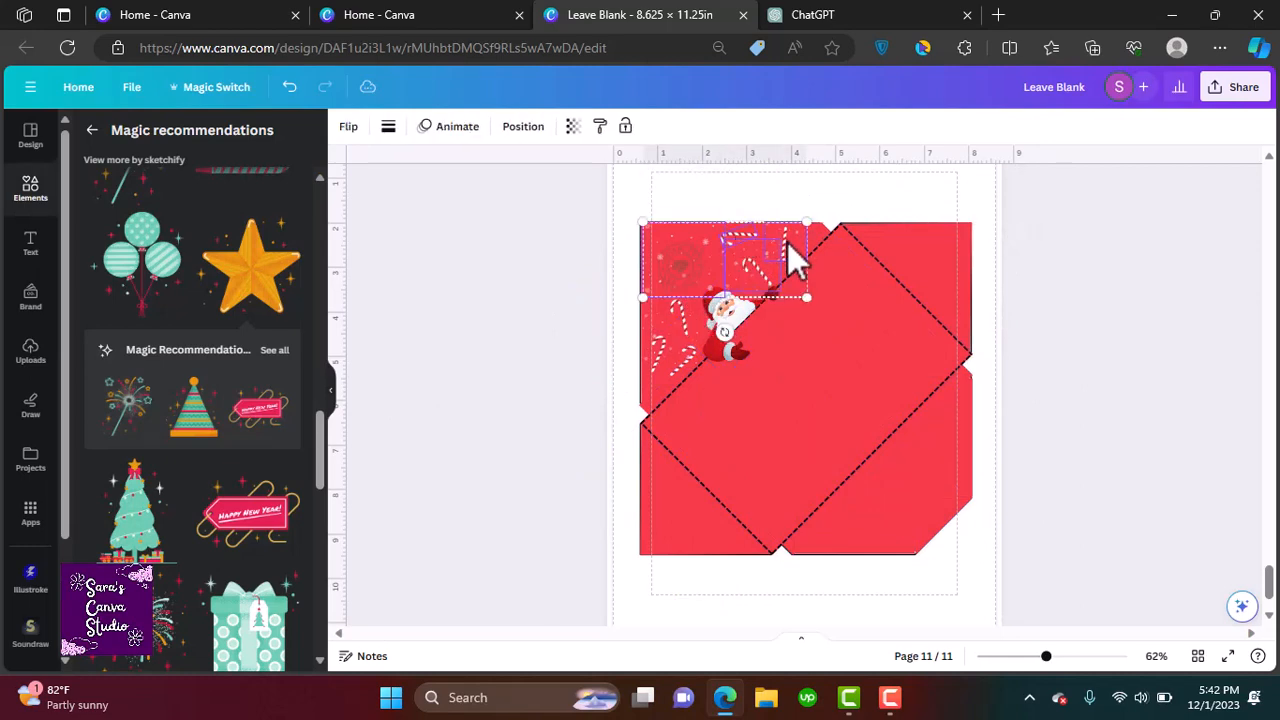
pyautogui.keyDown('shift'); pyautogui.click(686, 337); pyautogui.keyUp('shift')
pyautogui.keyDown('shift'); pyautogui.click(652, 365); pyautogui.keyUp('shift')
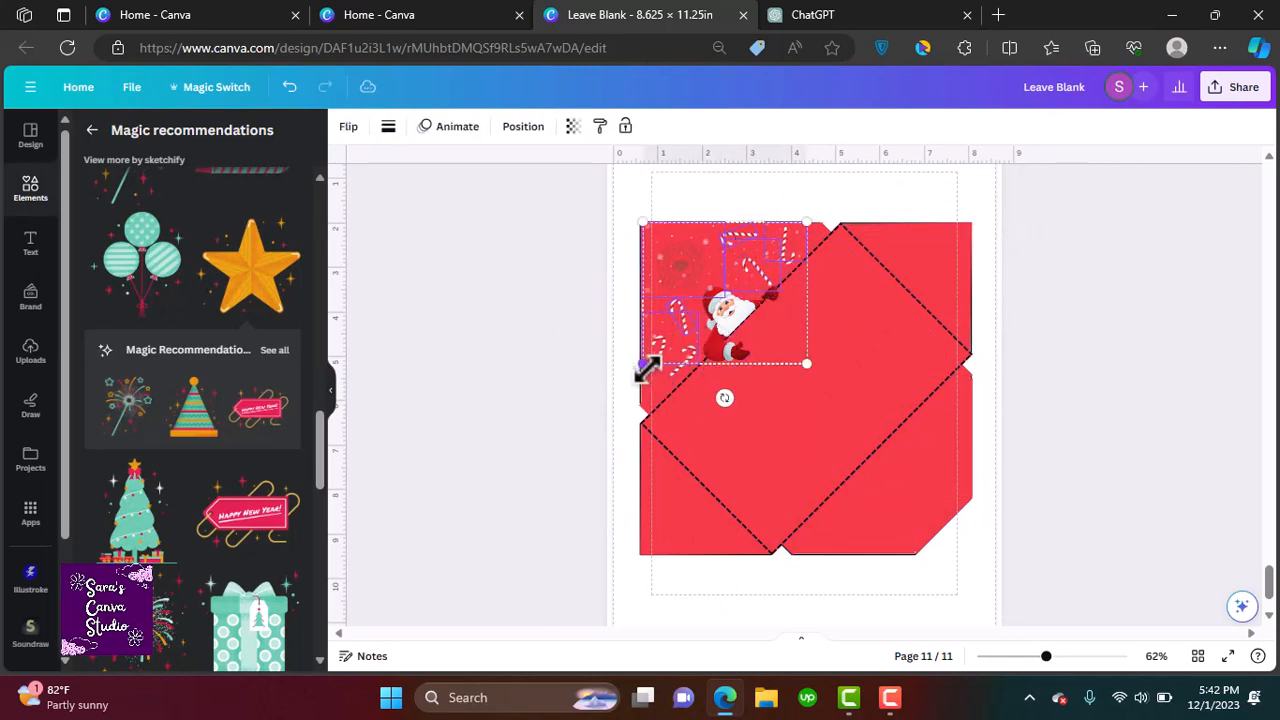
pyautogui.press('Delete')
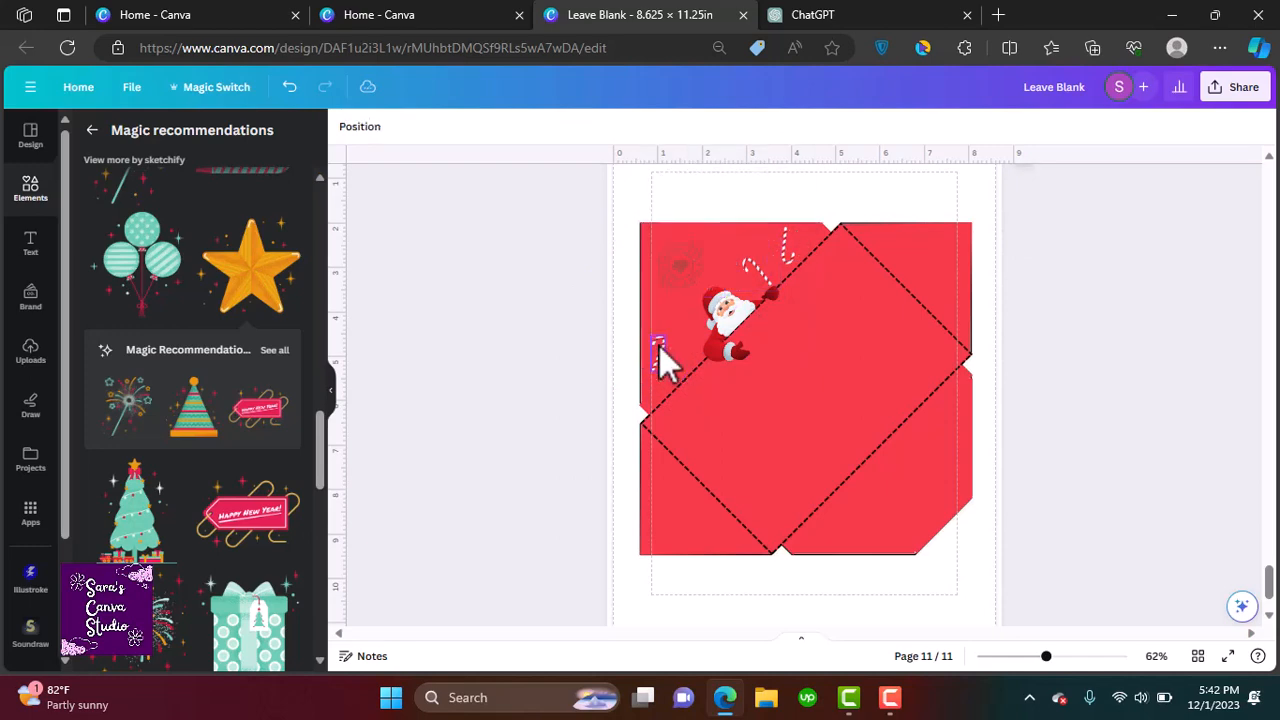
# Delete the Santa graphic and the remaining faint decoration from the red envelope's upper left corner
pyautogui.click(738, 313)
pyautogui.keyDown('shift'); pyautogui.click(766, 269); pyautogui.keyUp('shift')
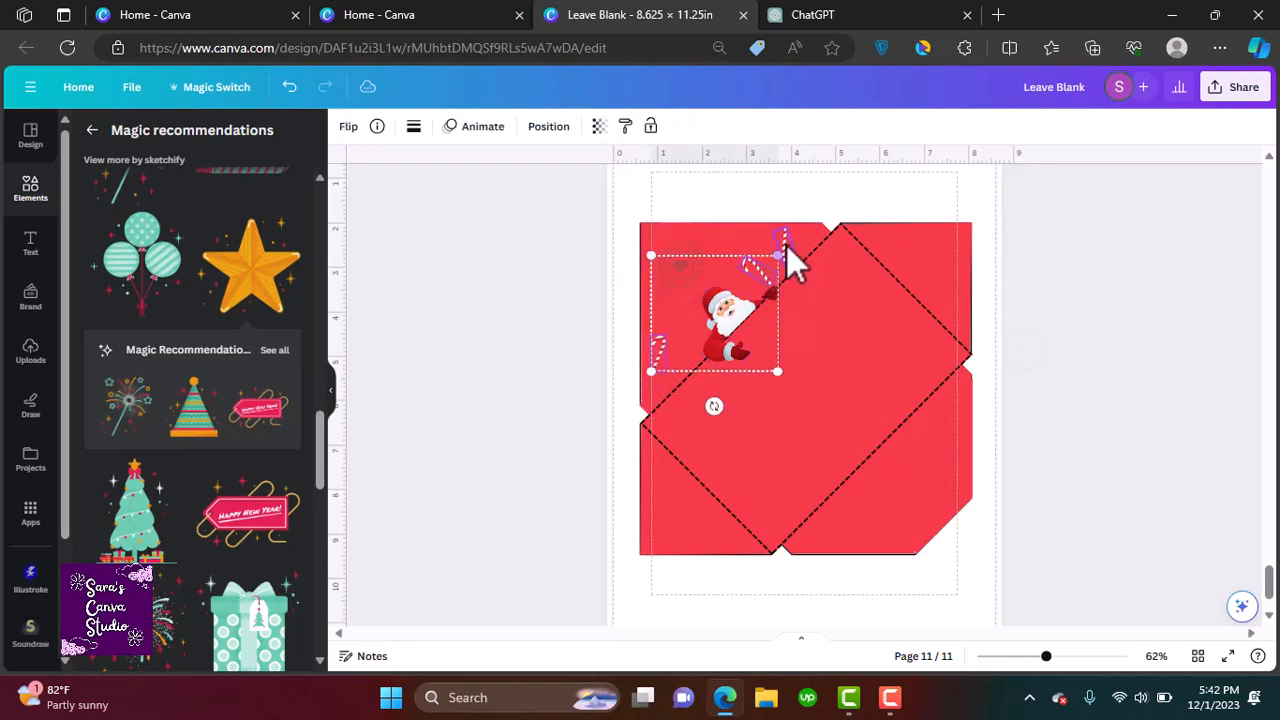
pyautogui.keyDown('shift'); pyautogui.click(786, 245); pyautogui.keyUp('shift')
pyautogui.press('Delete')
pyautogui.click(682, 264)
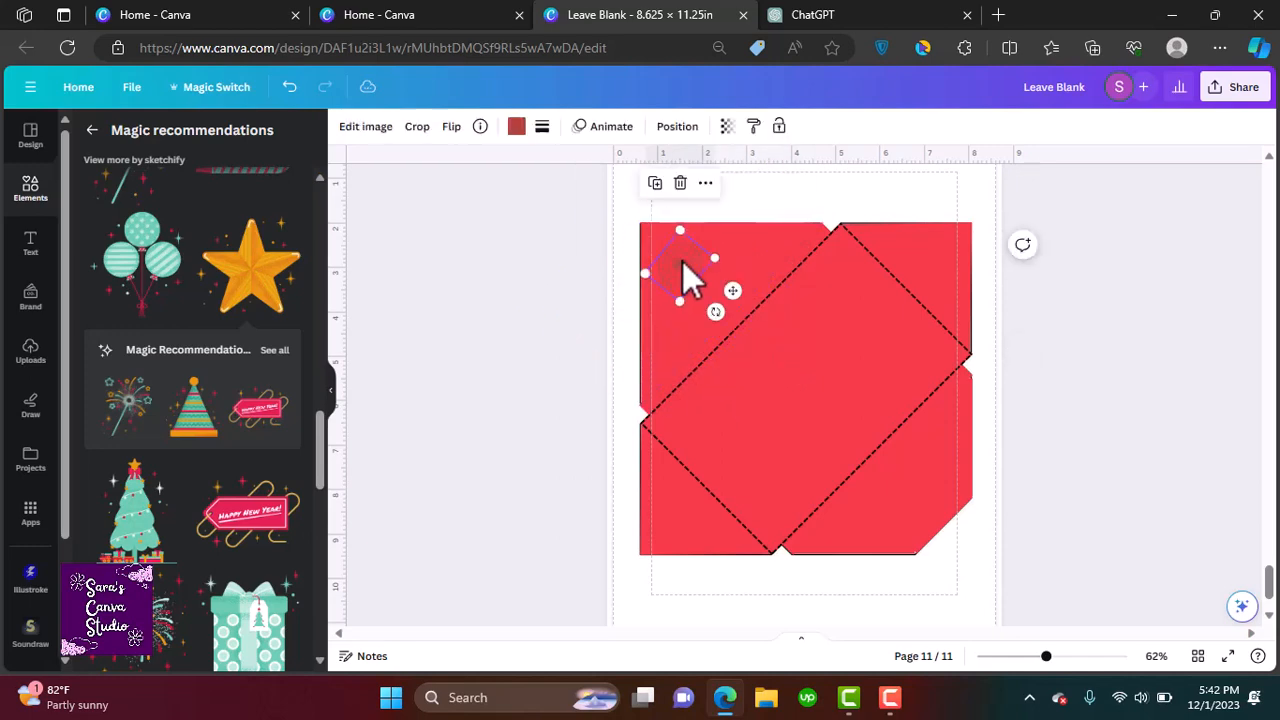
pyautogui.press('Delete')
# Search elements for santa mail and place a North Pole Mail badge, scaled down, in the envelope's upper left corner
pyautogui.click(30, 190)
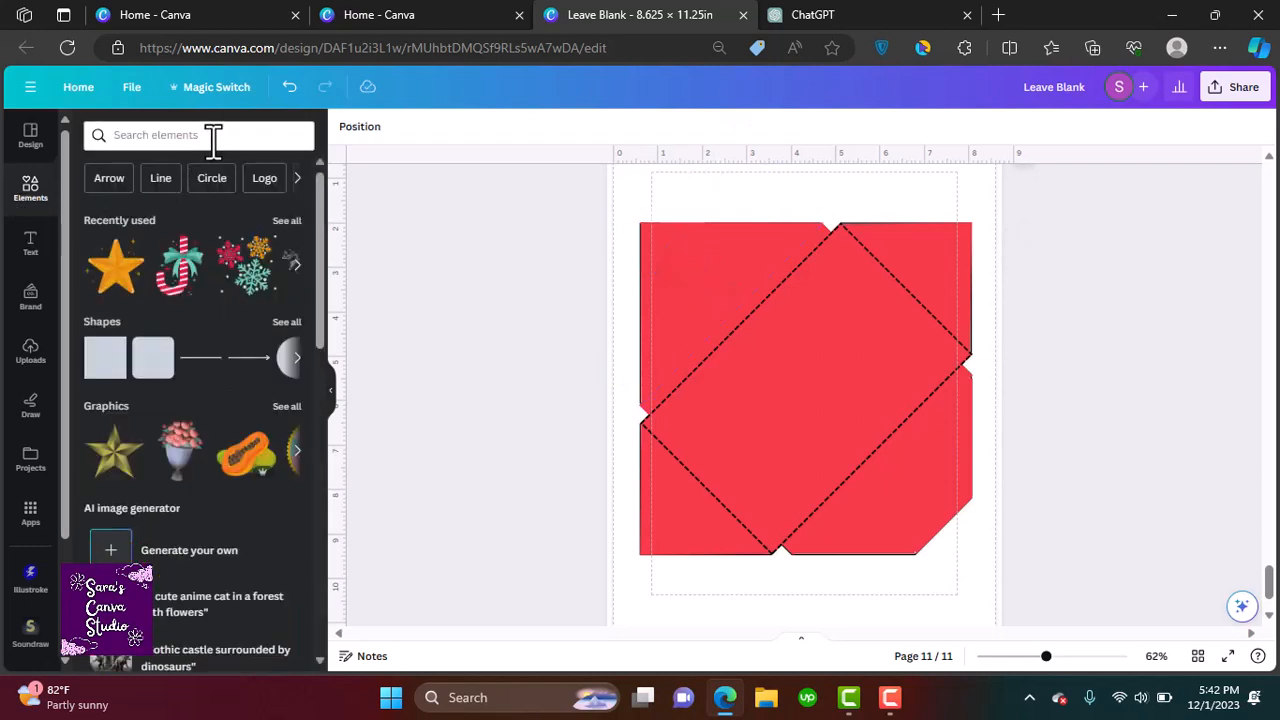
pyautogui.click(206, 135)
pyautogui.write('santa mail')
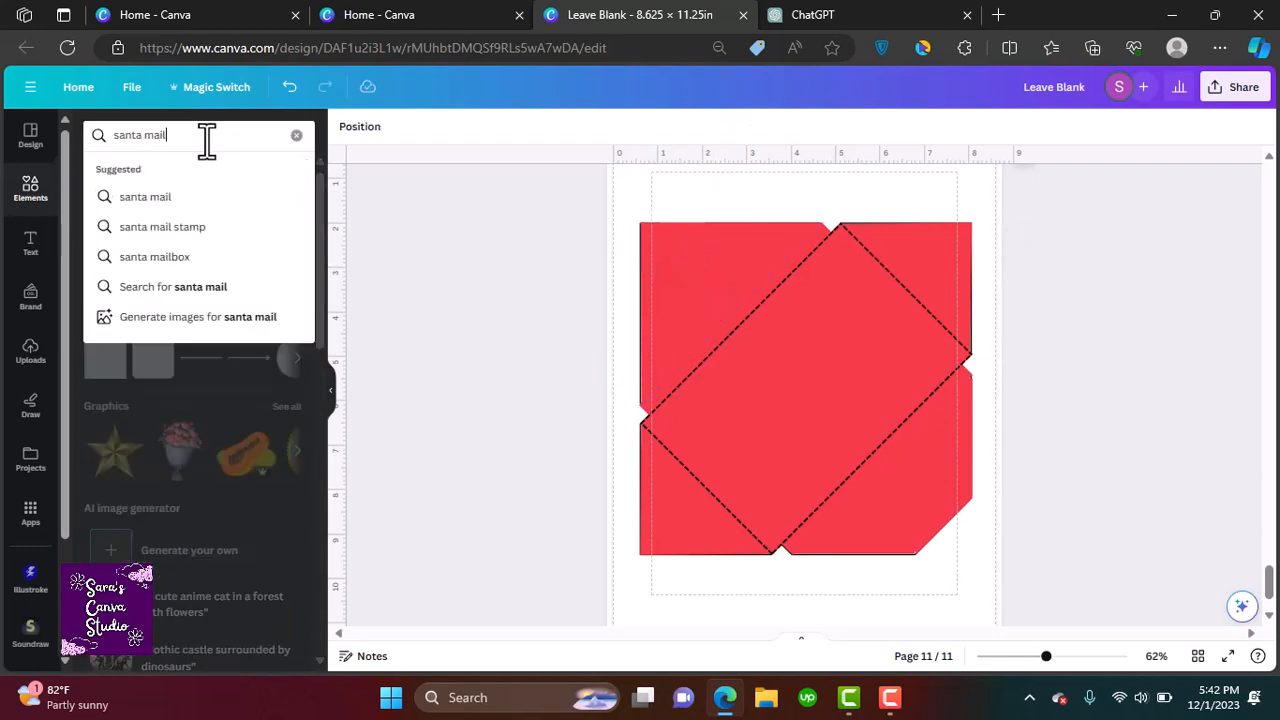
pyautogui.press('Return')
pyautogui.click(287, 258)
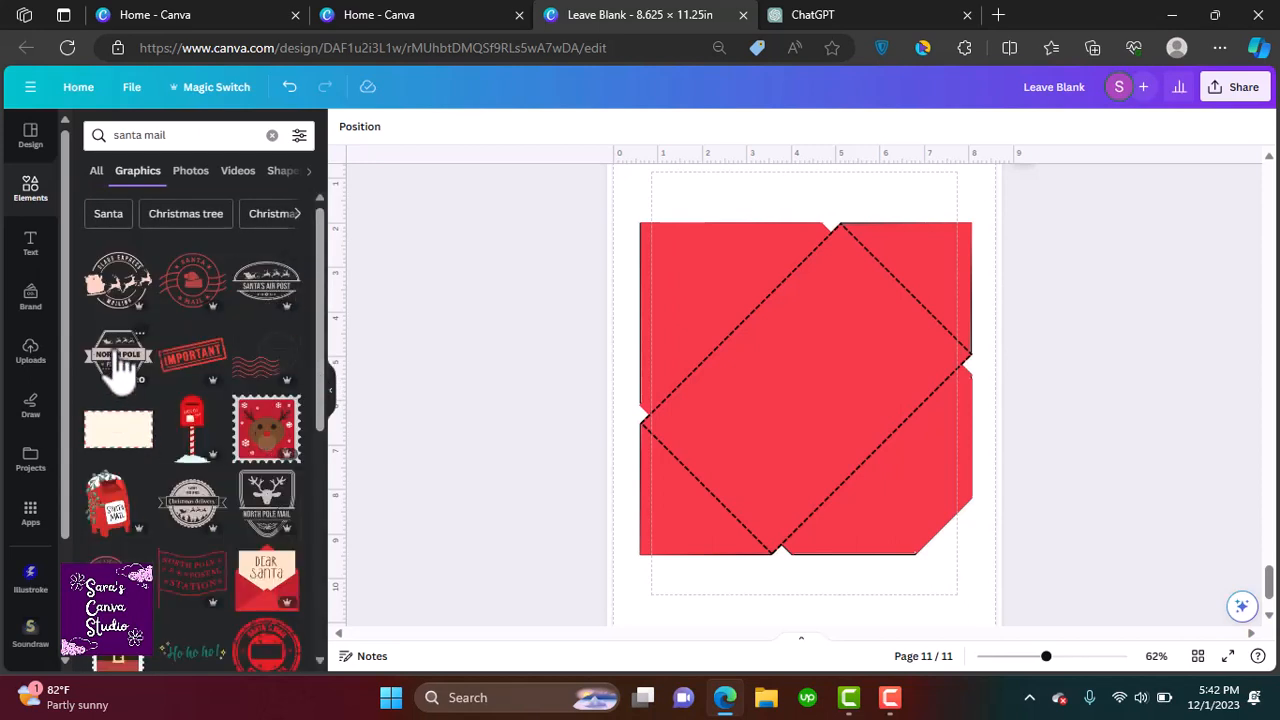
pyautogui.click(262, 500)
pyautogui.moveTo(805, 505); pyautogui.dragTo(870, 450)
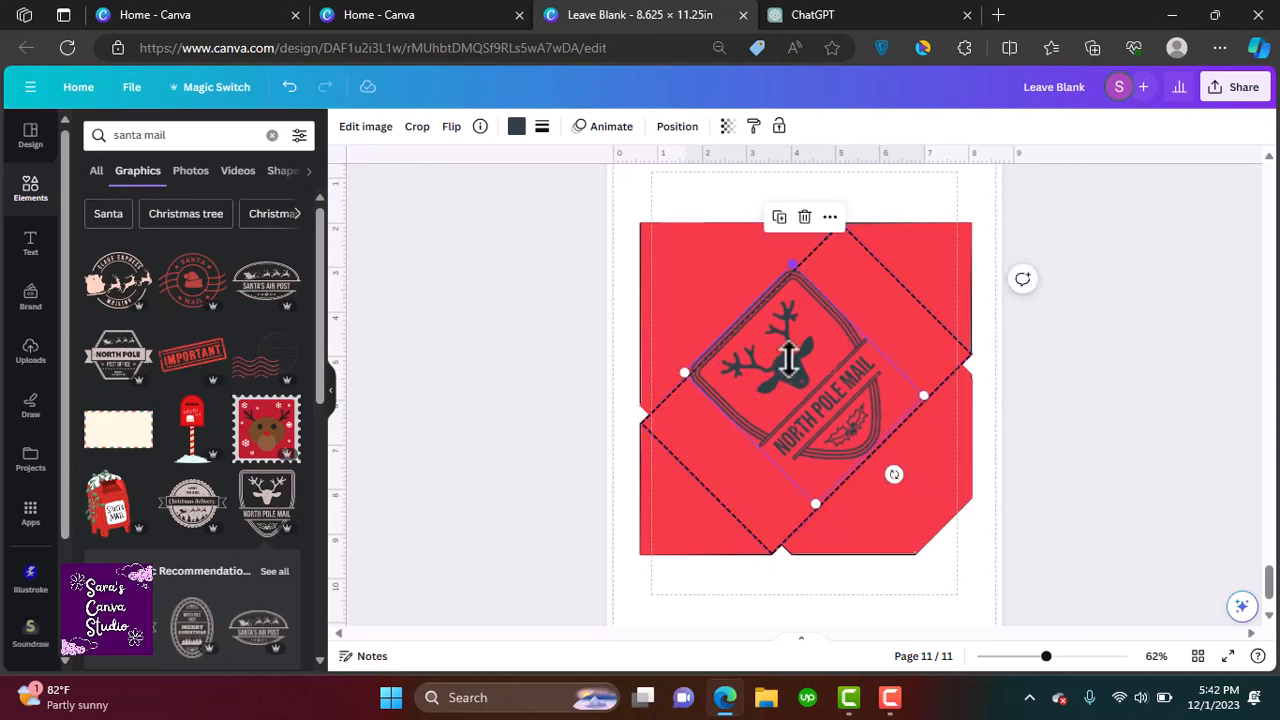
pyautogui.moveTo(789, 360); pyautogui.dragTo(697, 283)
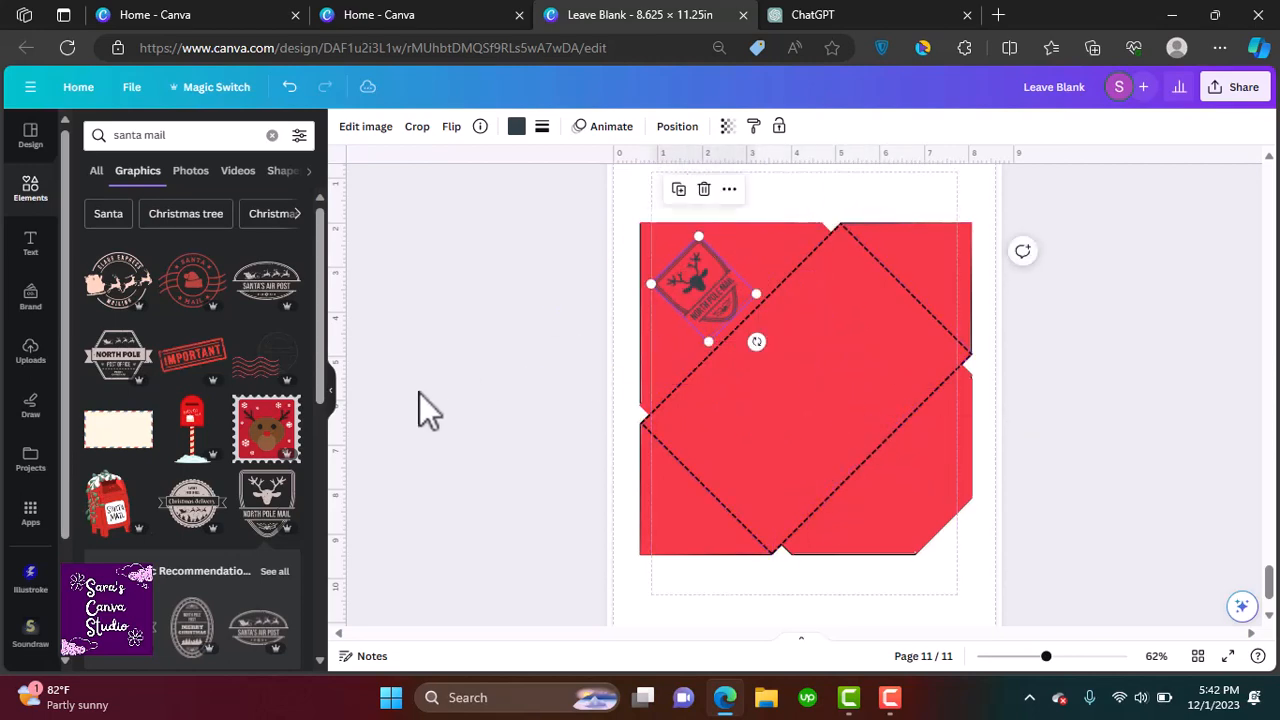
# Search for christmas ornament graphics and add gold snowflakes around the North Pole Mail badge
pyautogui.moveTo(321, 377); pyautogui.dragTo(353, 524)
pyautogui.click(272, 136)
pyautogui.write('christmas ornament')
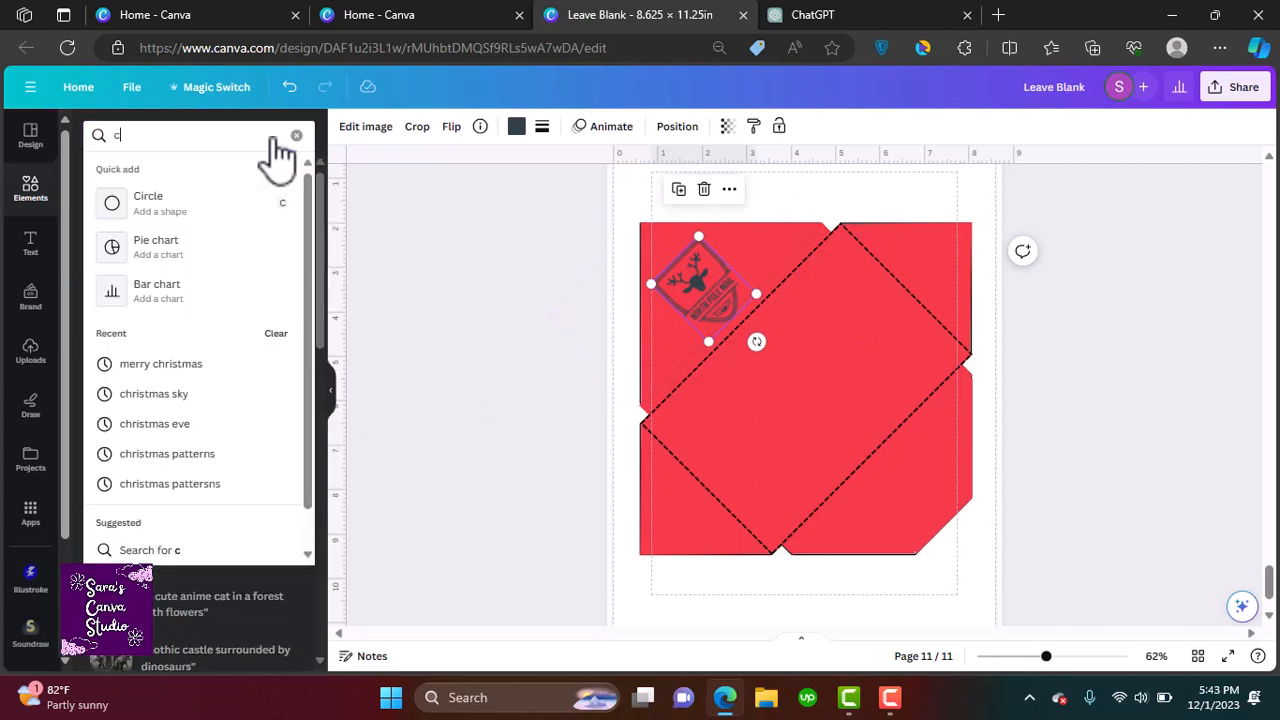
pyautogui.click(206, 200)
pyautogui.click(138, 171)
pyautogui.click(266, 282)
pyautogui.moveTo(960, 251); pyautogui.dragTo(688, 484)
pyautogui.moveTo(669, 500); pyautogui.dragTo(755, 252)
pyautogui.click(649, 283)
pyautogui.click(730, 199)
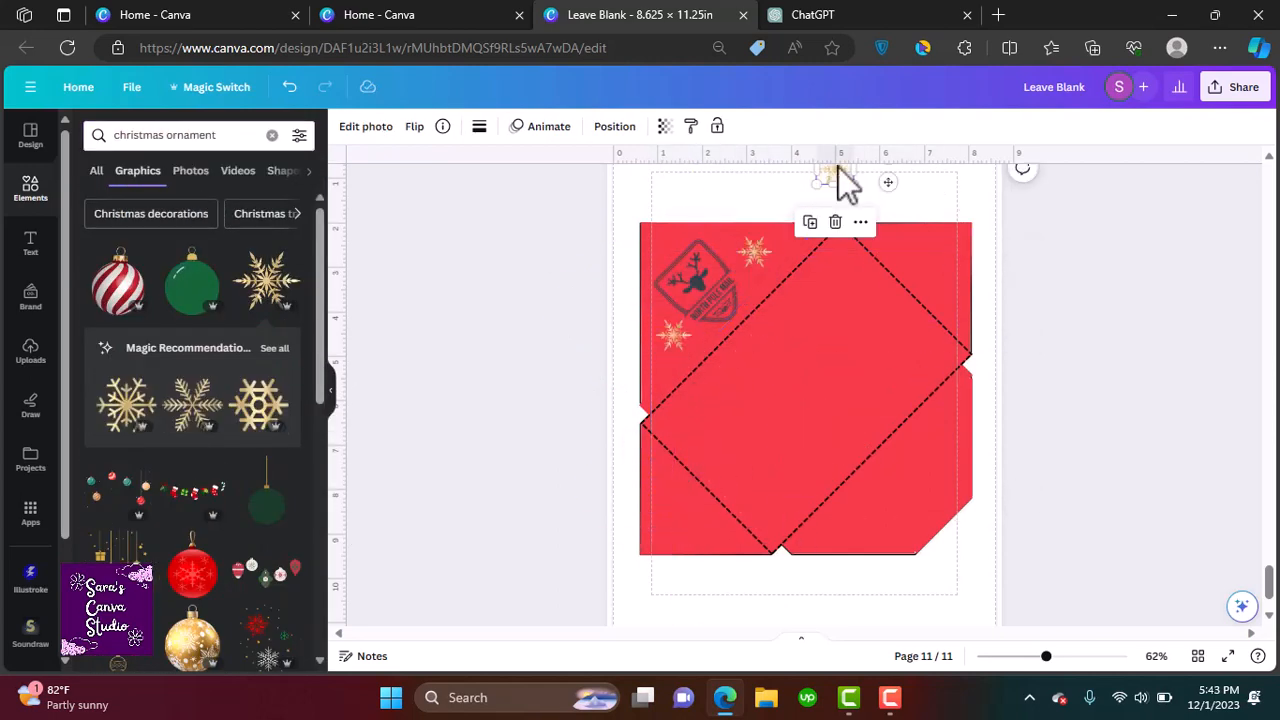
# Duplicate the gold snowflakes and arrange them along the envelope's upper left edges
pyautogui.moveTo(837, 173); pyautogui.dragTo(770, 270)
pyautogui.click(639, 187)
pyautogui.click(634, 320)
pyautogui.click(627, 231)
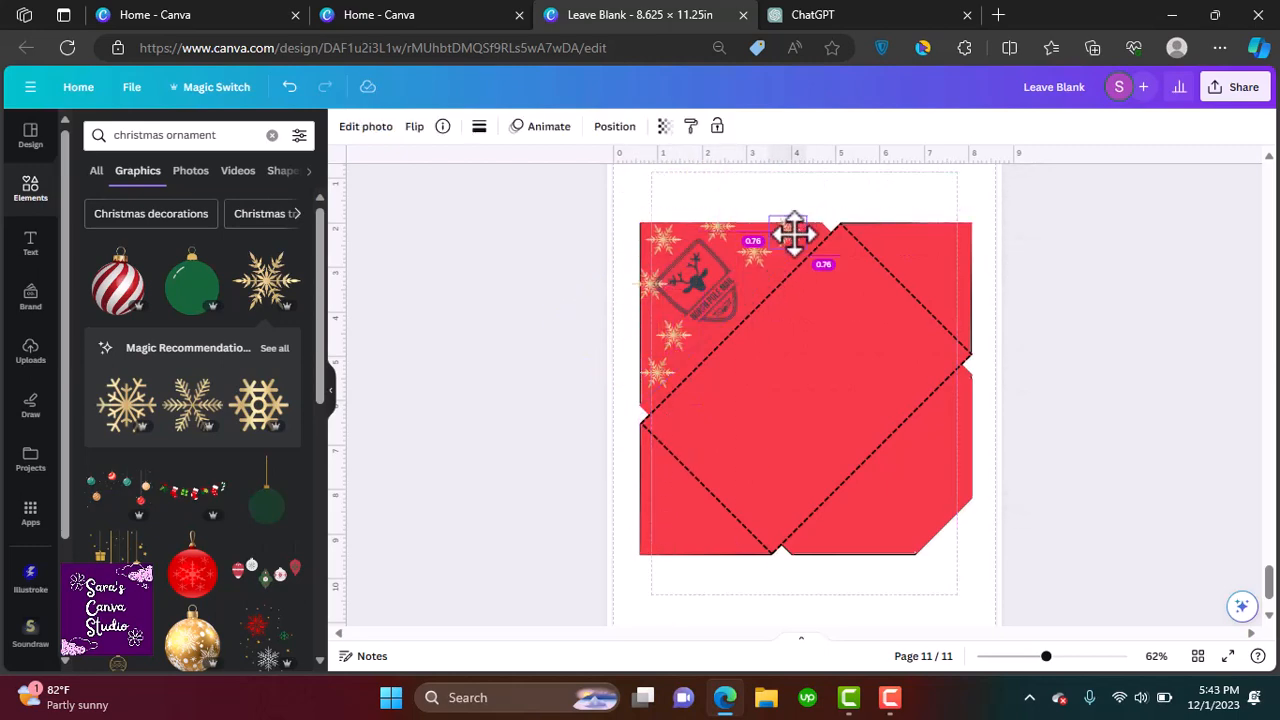
pyautogui.moveTo(719, 369); pyautogui.dragTo(758, 361)
pyautogui.moveTo(673, 336); pyautogui.dragTo(671, 323)
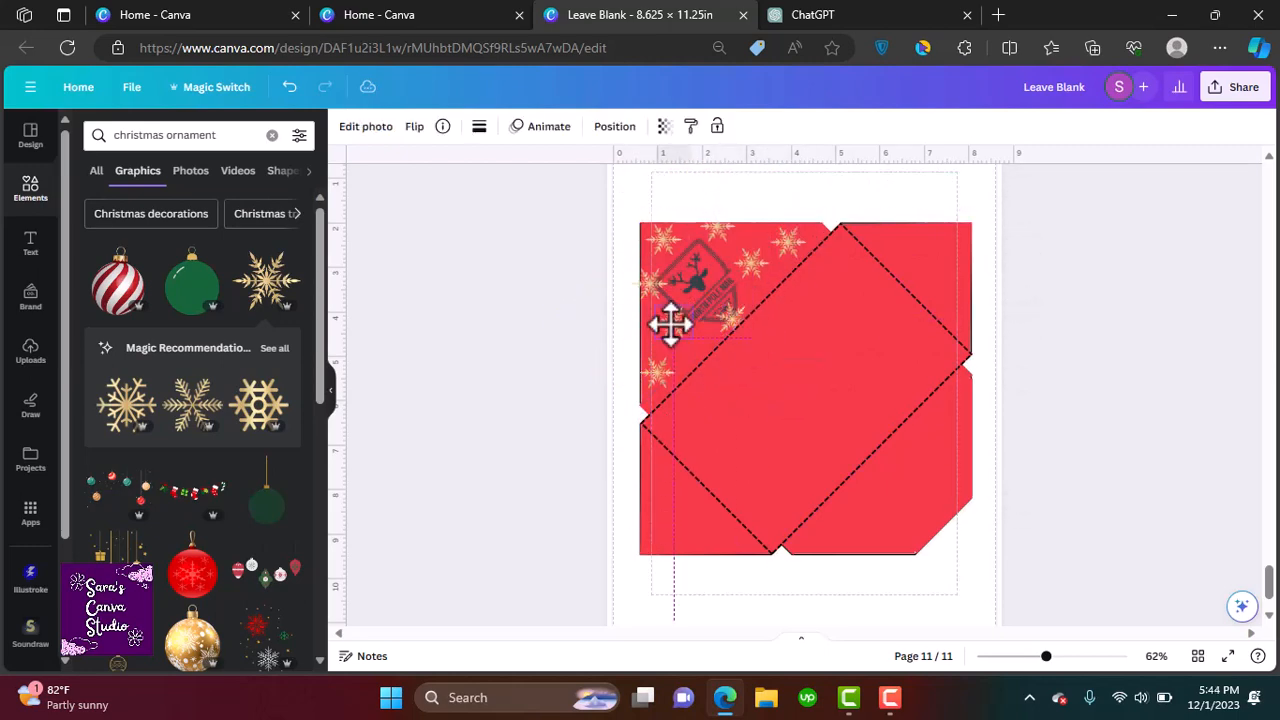
# Adjust the layer order of the North Pole Mail badge and the surrounding snowflakes
pyautogui.rightClick(684, 325)
pyautogui.moveTo(800, 338)
pyautogui.click(975, 400)
pyautogui.rightClick(738, 322)
pyautogui.moveTo(860, 338)
pyautogui.click(1014, 397)
pyautogui.click(540, 325)
pyautogui.click(652, 284)
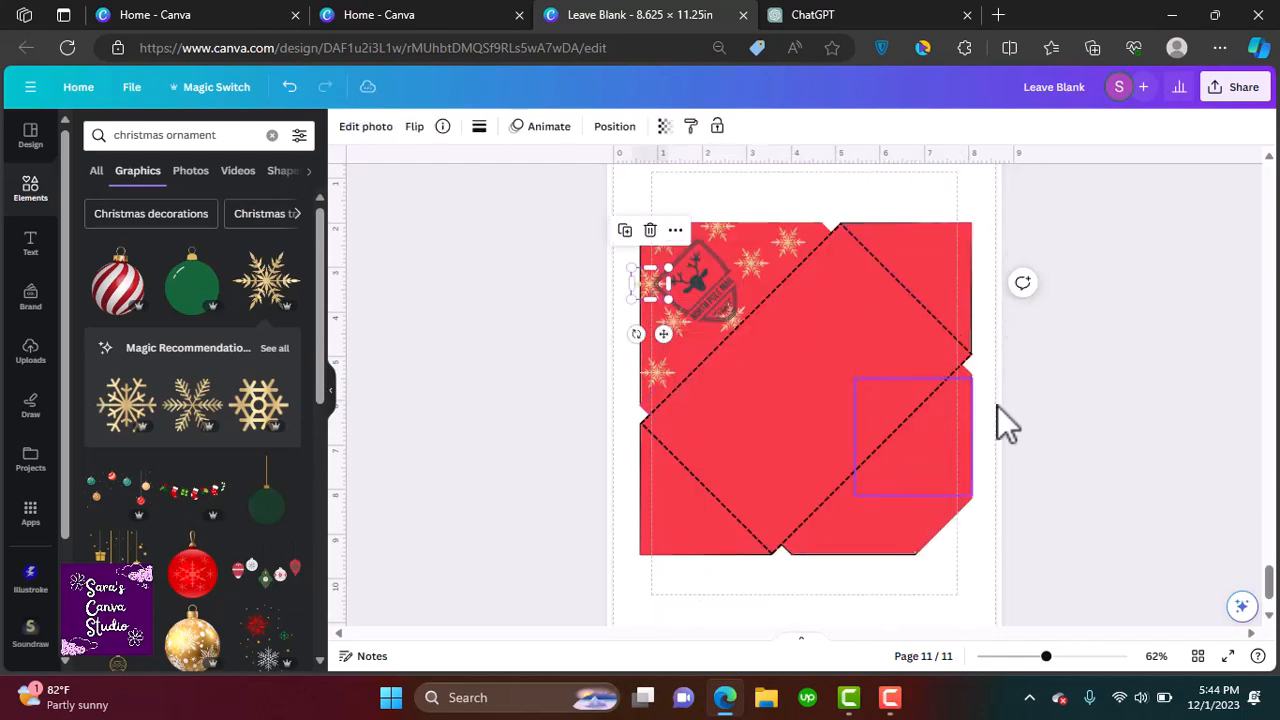
# Add a new blank page 12 after the red envelope page
pyautogui.click(1112, 436)
pyautogui.moveTo(1269, 582)
pyautogui.mouseDown()
pyautogui.moveTo(1265, 555)
pyautogui.moveTo(1267, 586)
pyautogui.mouseUp()
pyautogui.click(985, 194)
# Search for christmas patterns and place the red reindeer sweater pattern in page 12's upper left corner, about 3.2 in square
pyautogui.moveTo(222, 136); pyautogui.dragTo(174, 137)
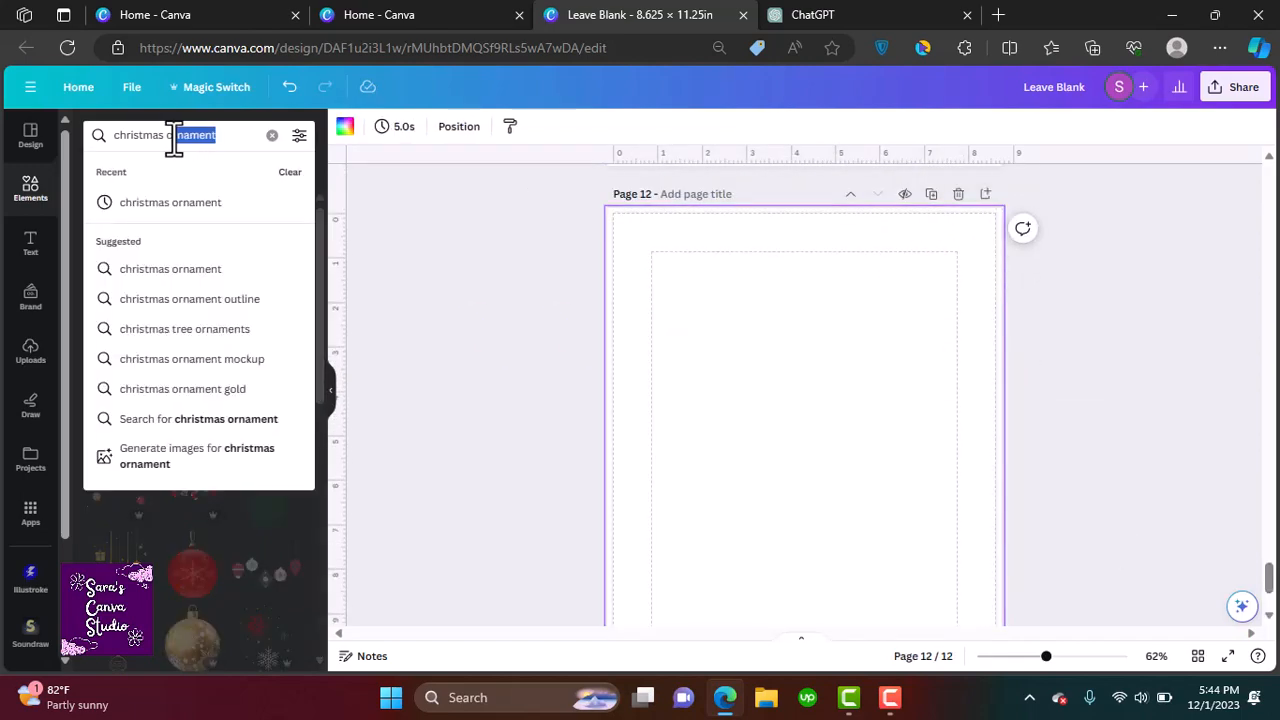
pyautogui.press('Return')
pyautogui.moveTo(320, 303); pyautogui.dragTo(334, 368)
pyautogui.click(118, 420)
pyautogui.moveTo(737, 449); pyautogui.dragTo(693, 352)
pyautogui.moveTo(916, 517); pyautogui.dragTo(742, 353)
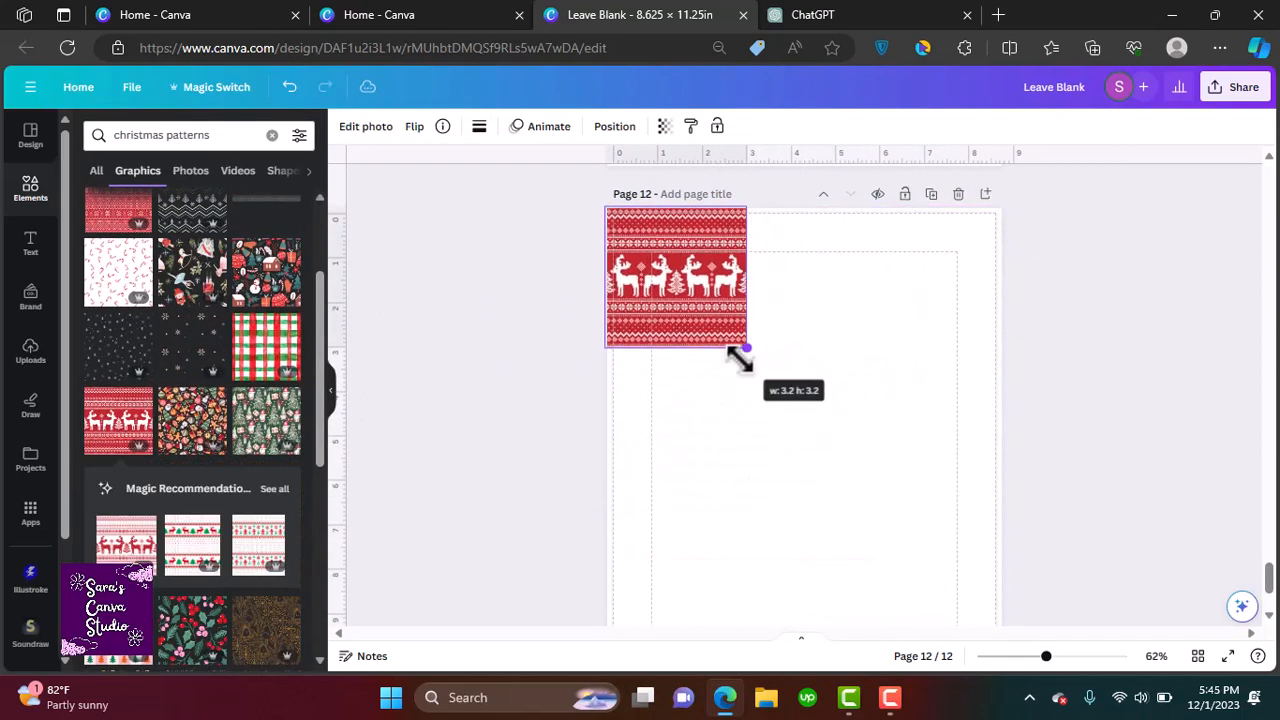
# Duplicate the sweater pattern tile repeatedly to cover the whole of page 12
pyautogui.click(652, 174)
pyautogui.moveTo(672, 301); pyautogui.dragTo(798, 288)
pyautogui.click(790, 174)
pyautogui.moveTo(812, 301); pyautogui.dragTo(798, 422)
pyautogui.click(929, 173)
pyautogui.click(650, 309)
pyautogui.click(790, 309)
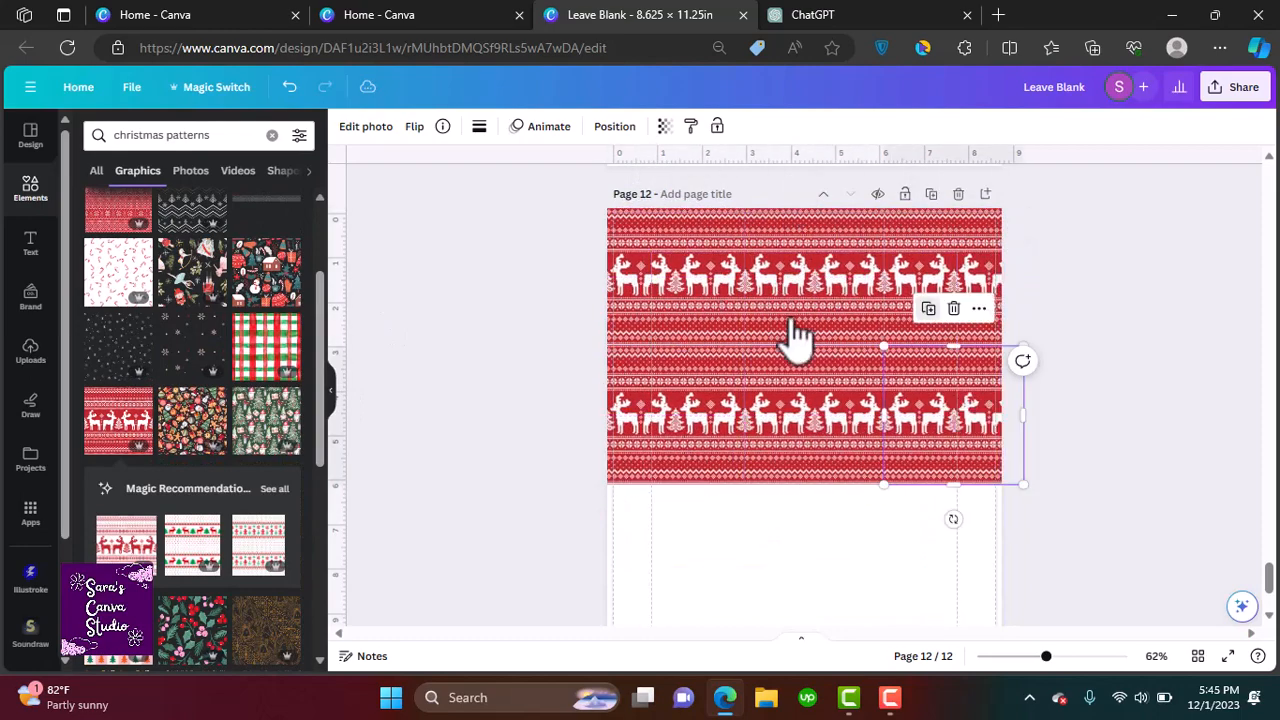
pyautogui.click(650, 447)
pyautogui.moveTo(673, 574); pyautogui.dragTo(942, 564)
pyautogui.click(790, 447)
pyautogui.scroll(-3, 942, 564)
pyautogui.click(929, 289)
pyautogui.moveTo(968, 430); pyautogui.dragTo(686, 571)
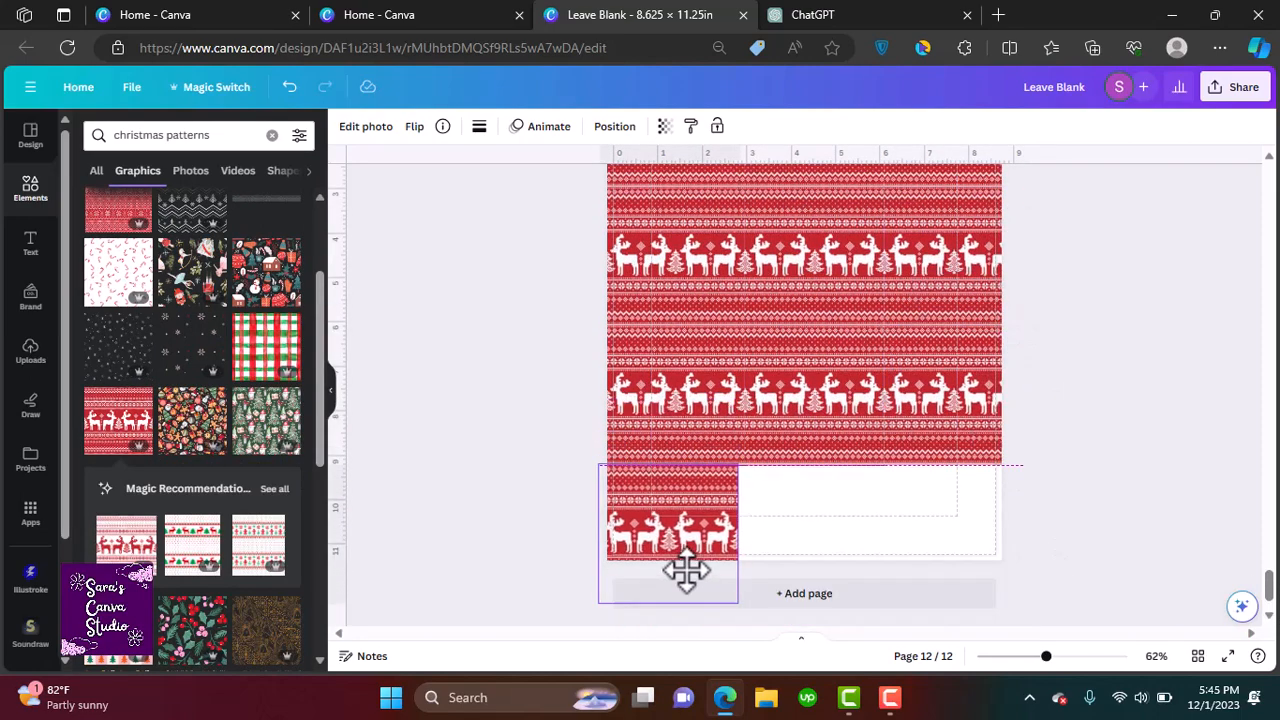
pyautogui.click(650, 427)
pyautogui.moveTo(815, 510); pyautogui.dragTo(940, 506)
# Add a new blank page 13 after the pattern page
pyautogui.moveTo(1268, 592)
pyautogui.mouseDown()
pyautogui.moveTo(1275, 388)
pyautogui.moveTo(1271, 595)
pyautogui.mouseUp()
pyautogui.click(897, 598)
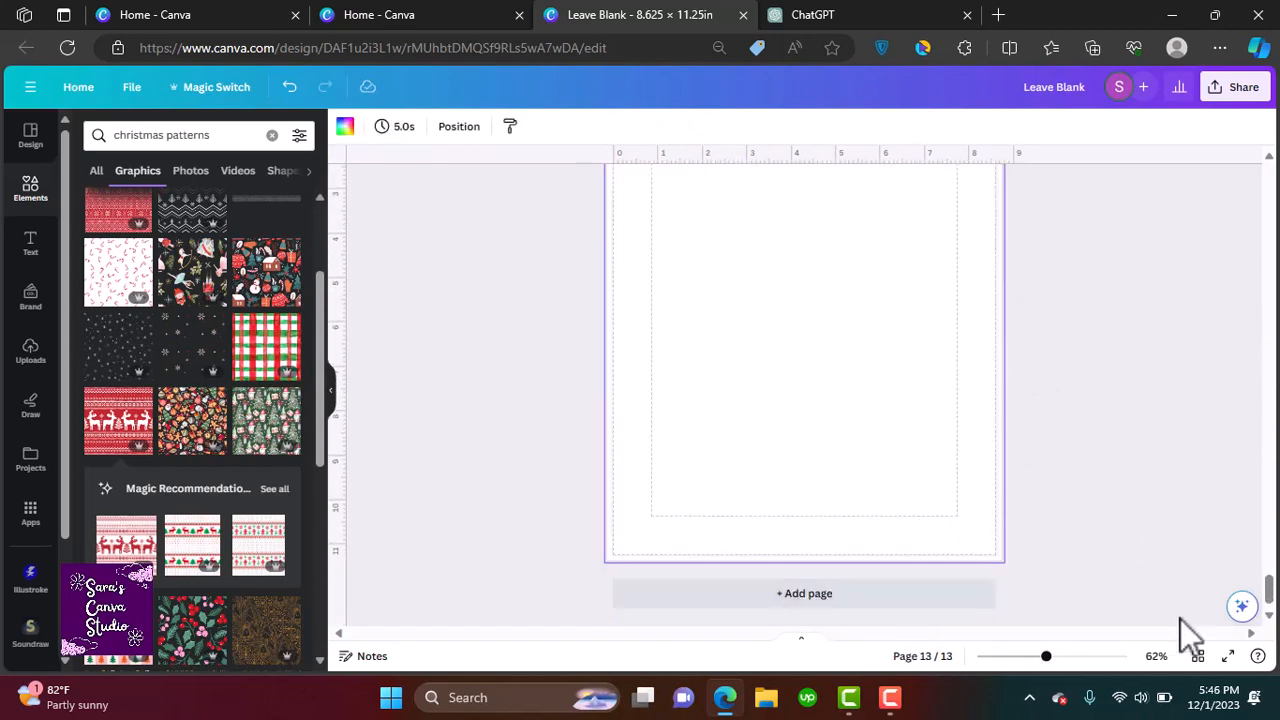
# Add a heading on page 13 reading "Add atleast 10-15 cards and envelopes", "Then add christmas gift box templates and ornament templates!" and "Let's get started!"
pyautogui.click(30, 243)
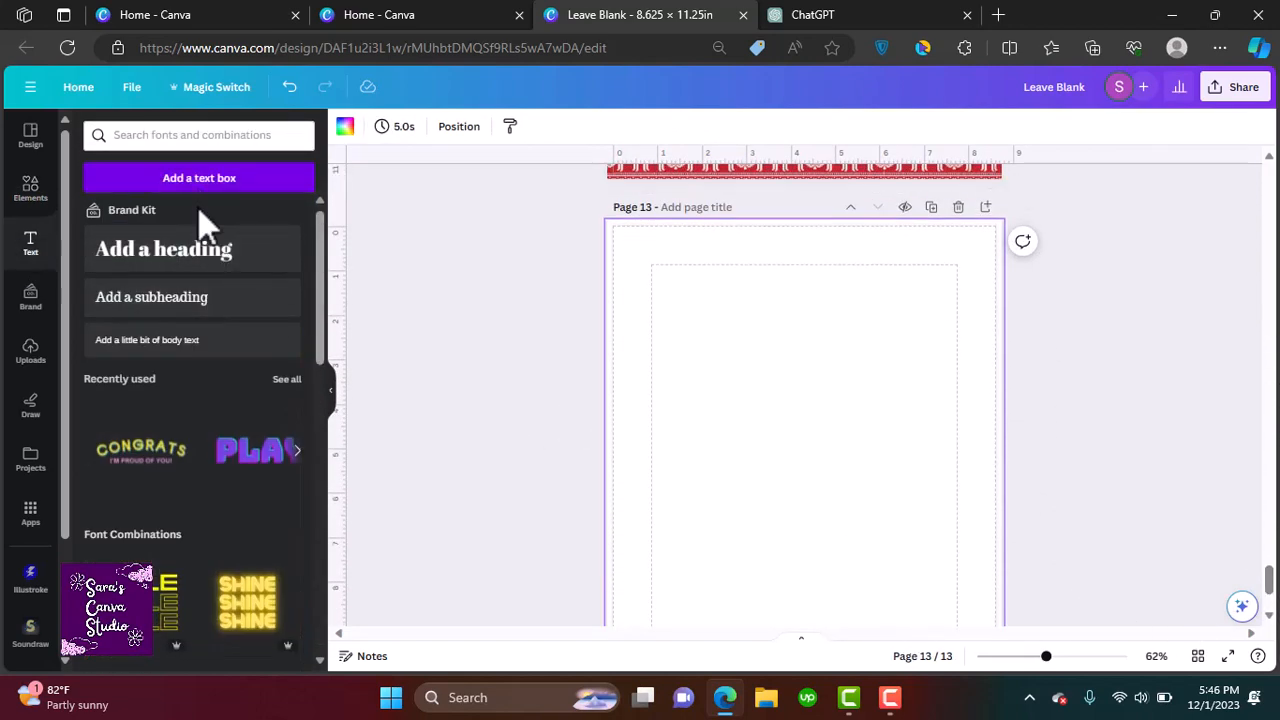
pyautogui.click(204, 256)
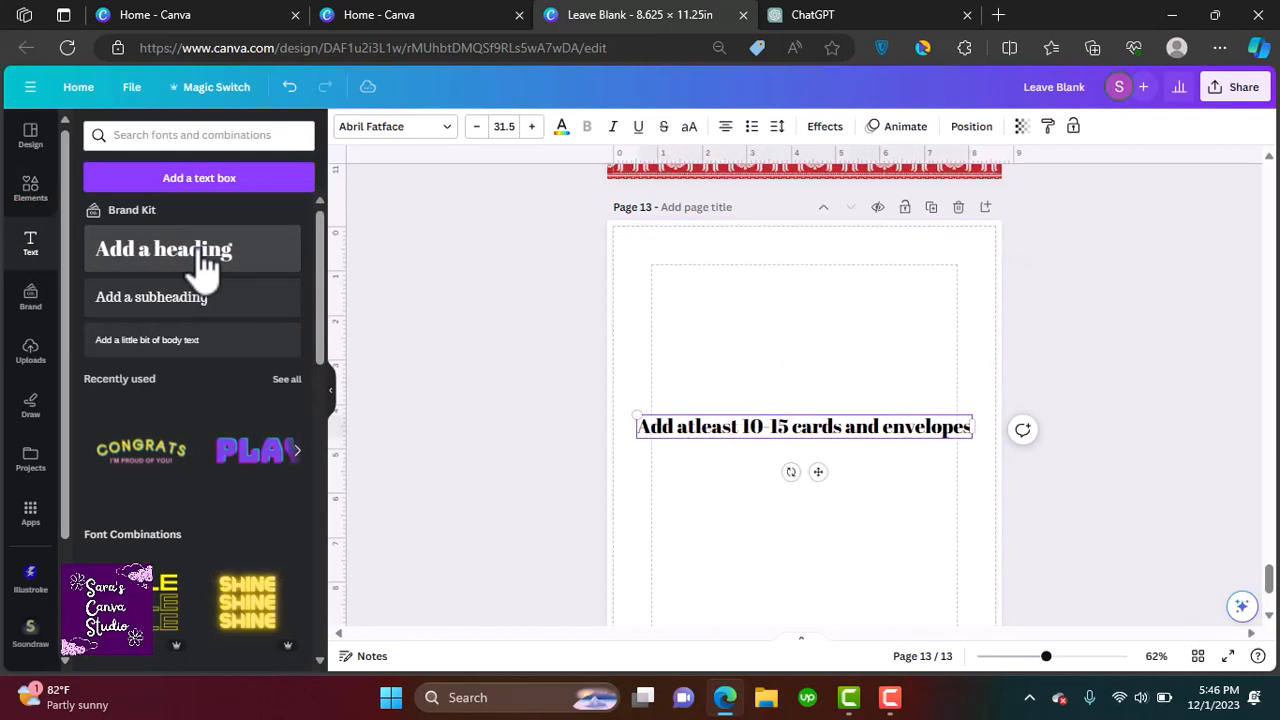
pyautogui.press('Return')
pyautogui.press('Return')
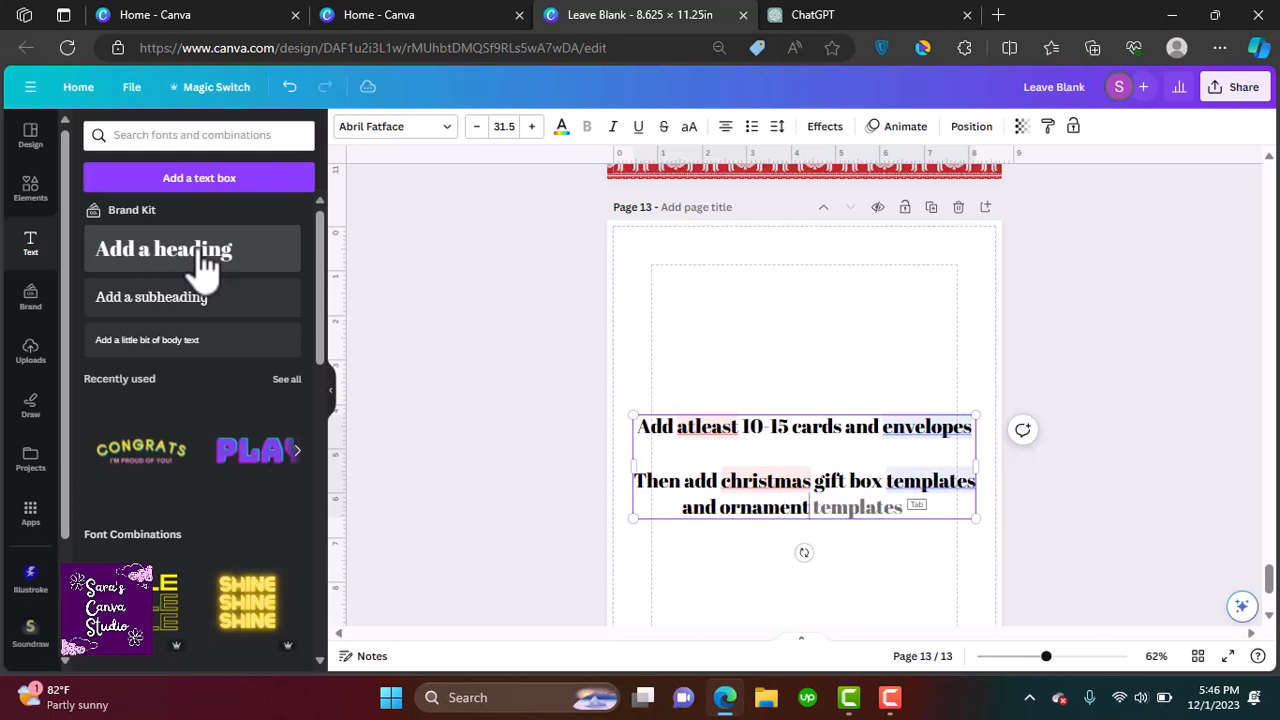
pyautogui.press('Return')
pyautogui.press('Return')
pyautogui.write("Let's get started")
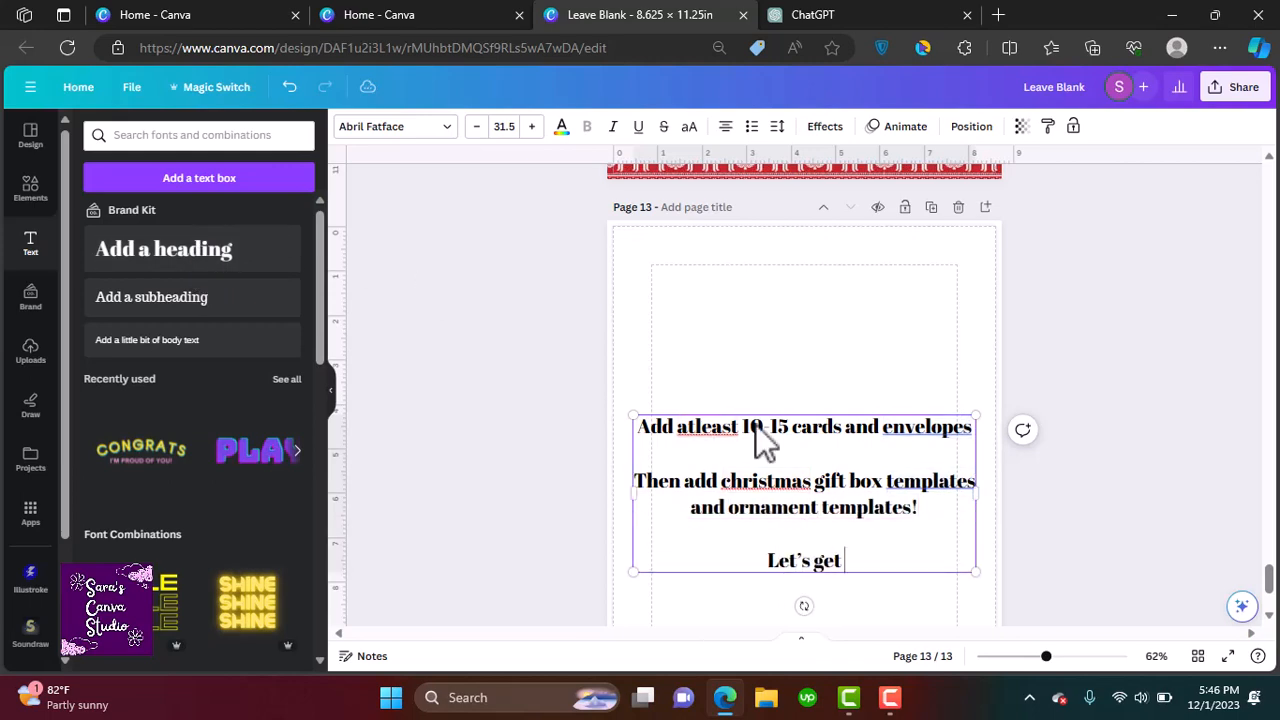
pyautogui.write('!')
# Delete the heading text from page 13
pyautogui.click(1143, 594)
pyautogui.moveTo(820, 528); pyautogui.dragTo(820, 492)
pyautogui.press('Delete')
pyautogui.scroll(-3, 1109, 437)
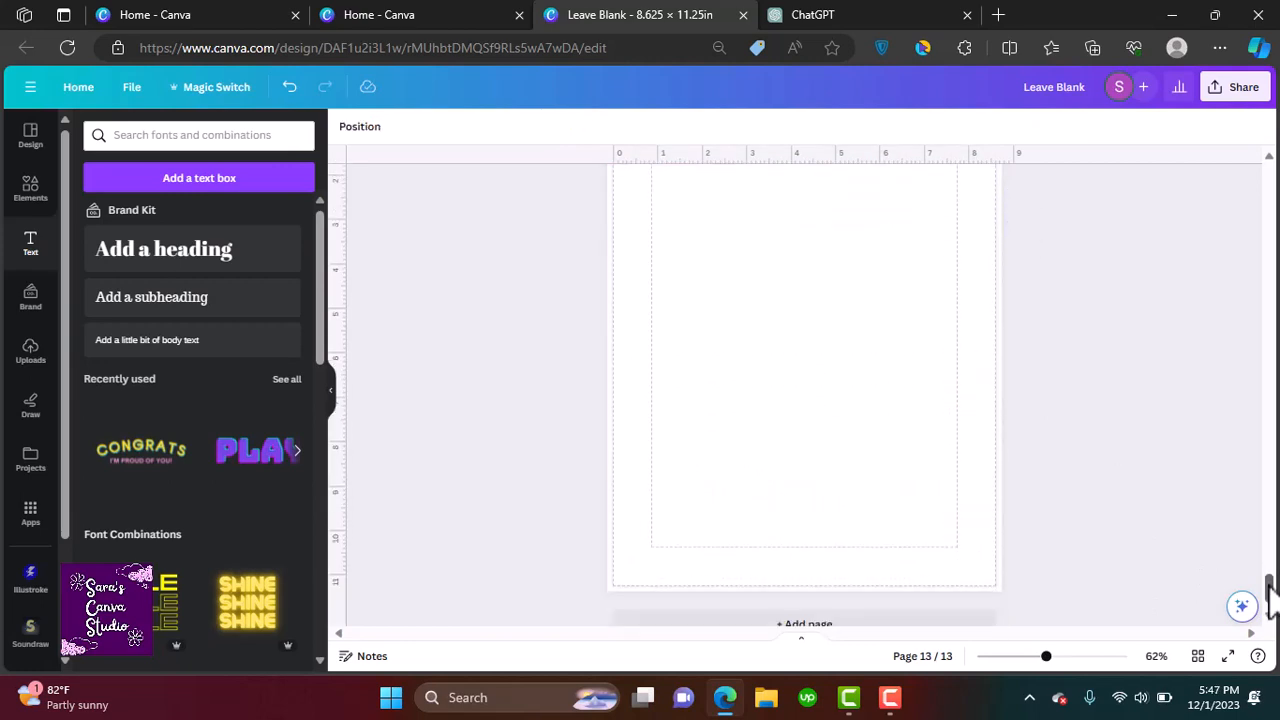
pyautogui.scroll(2, 1109, 437)
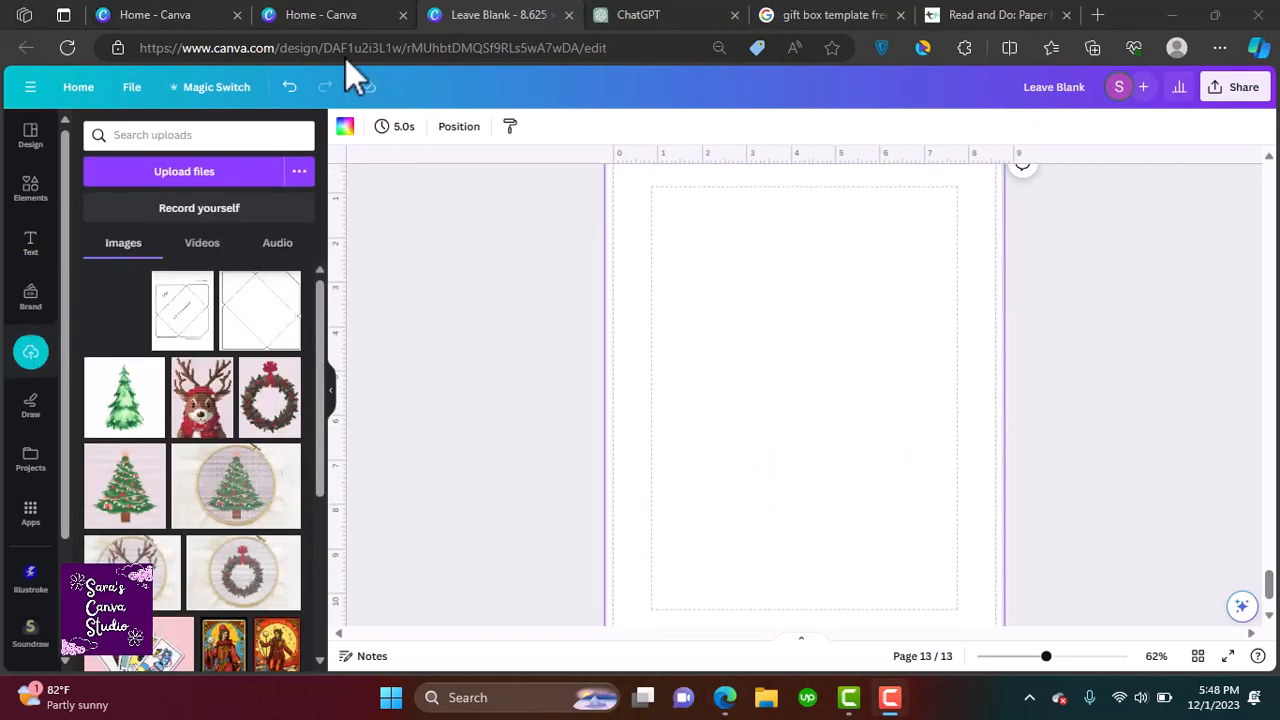
# Insert the uploaded gift box template on page 13 and scale it to fit within the page margins
pyautogui.click(114, 312)
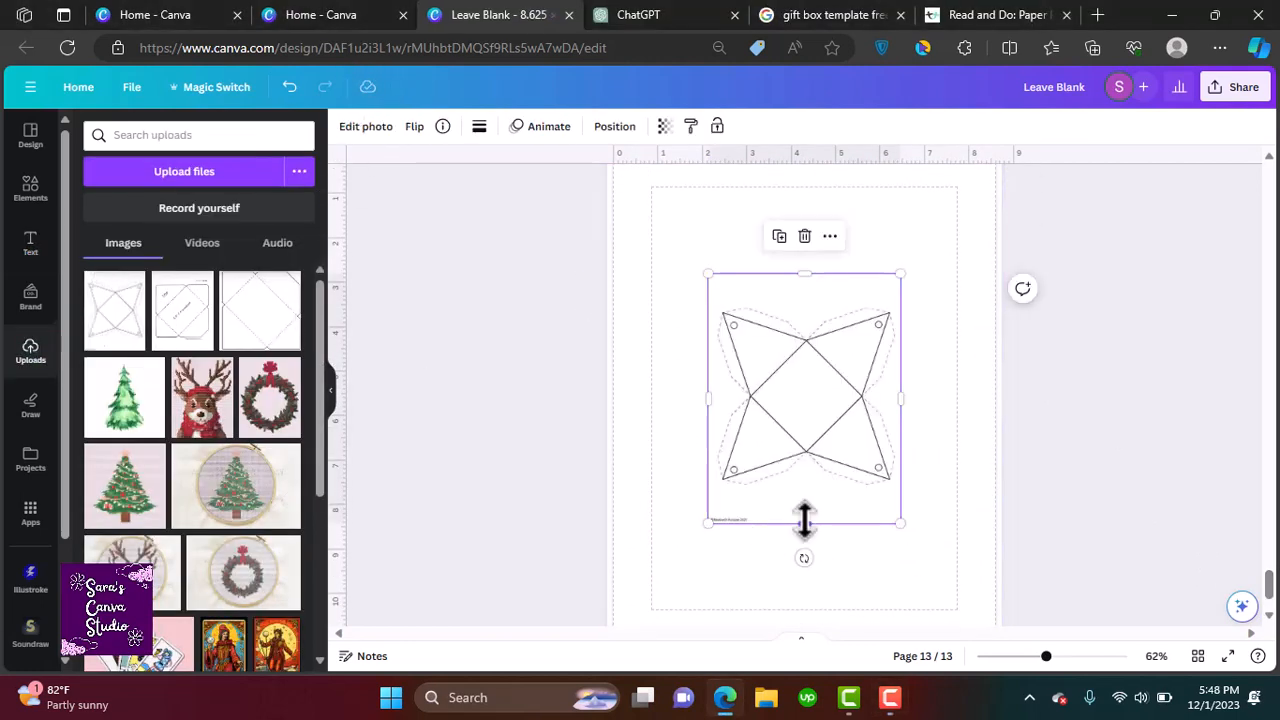
pyautogui.moveTo(808, 366); pyautogui.dragTo(709, 243)
pyautogui.moveTo(806, 400); pyautogui.dragTo(1014, 646)
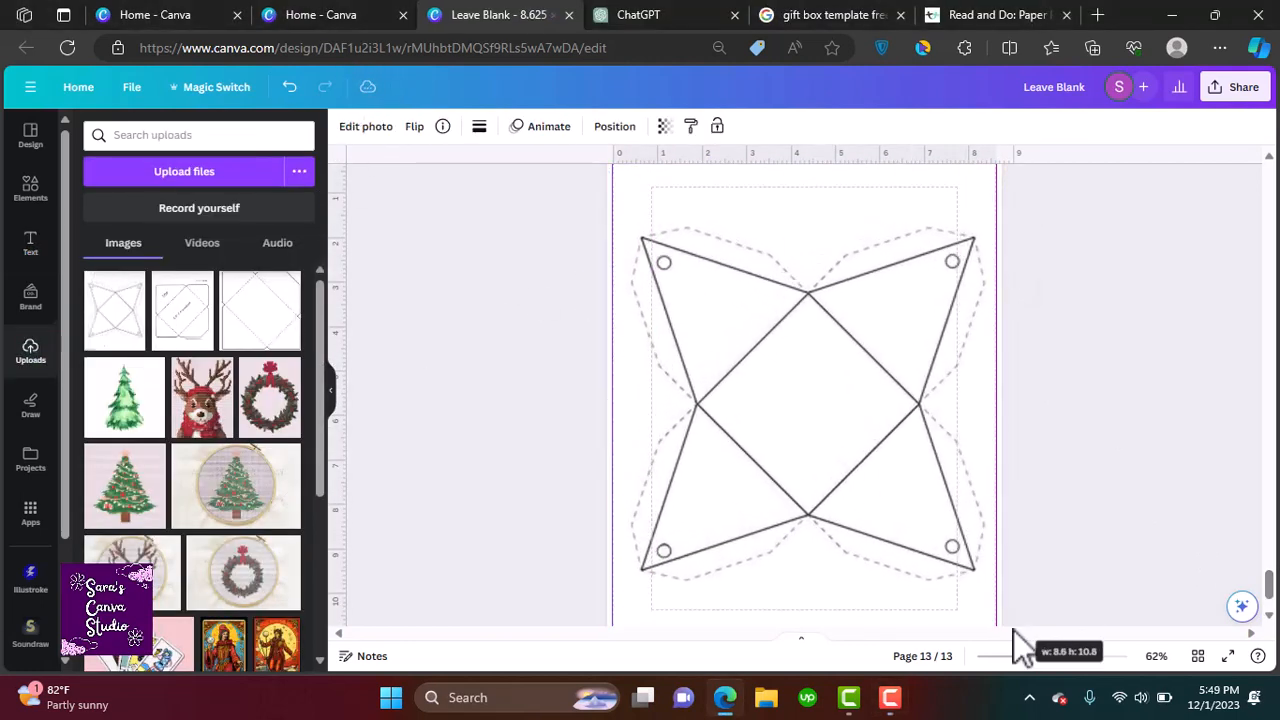
pyautogui.moveTo(919, 482); pyautogui.dragTo(926, 490)
pyautogui.scroll(-3, 820, 434)
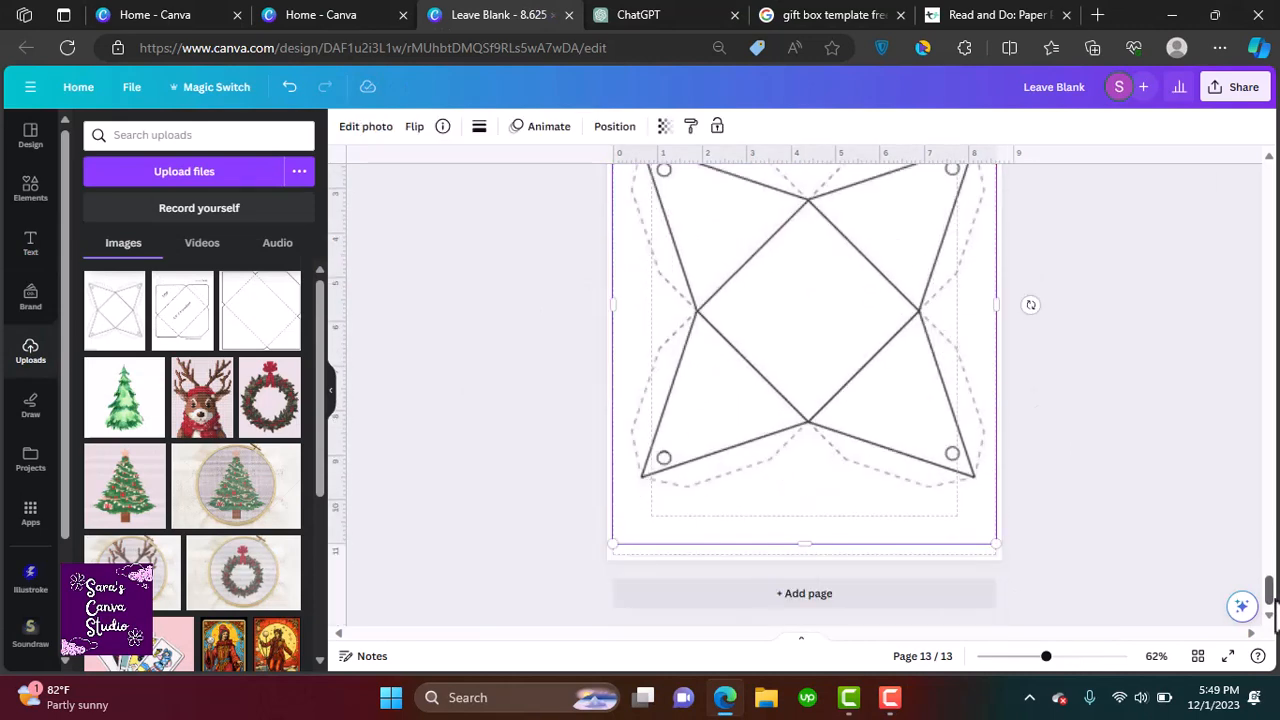
pyautogui.scroll(2, 1010, 625)
pyautogui.moveTo(997, 607); pyautogui.dragTo(957, 543)
pyautogui.moveTo(771, 366)
pyautogui.mouseDown()
pyautogui.moveTo(777, 343)
pyautogui.moveTo(790, 360)
pyautogui.mouseUp()
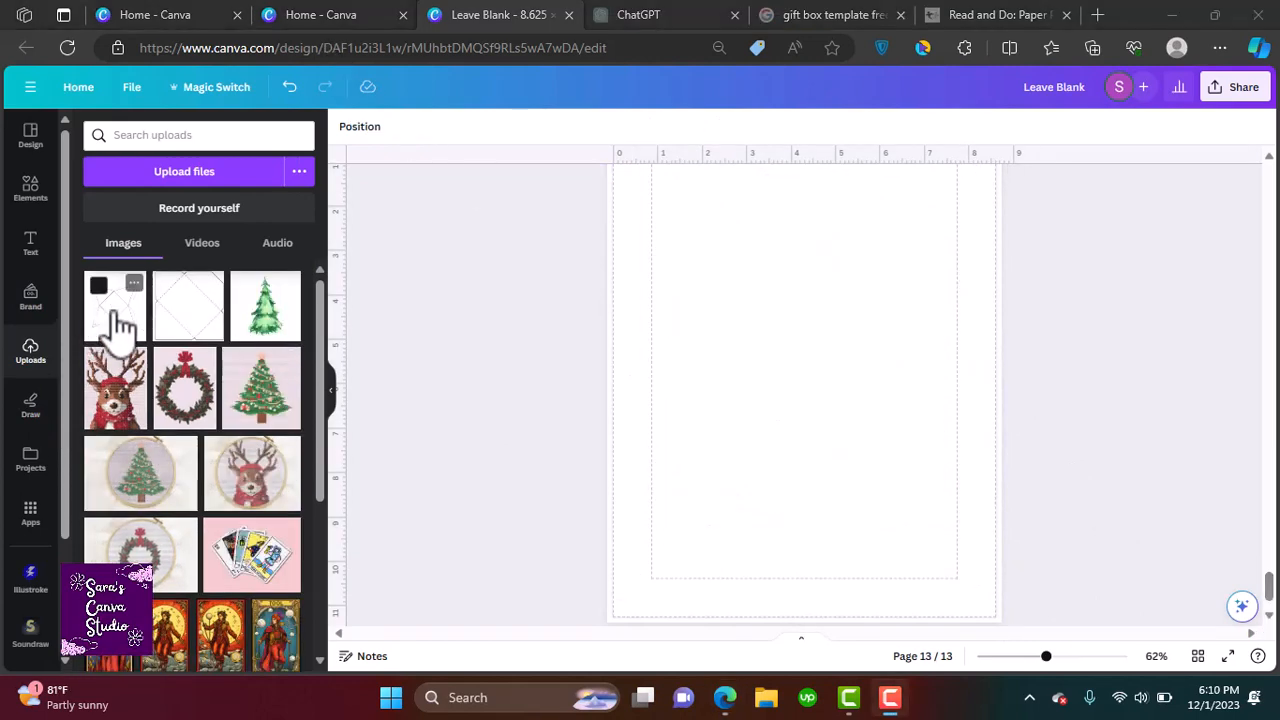
# Insert the lighter gift box template upload and align it on page 13
pyautogui.click(115, 325)
pyautogui.moveTo(663, 526); pyautogui.dragTo(606, 609)
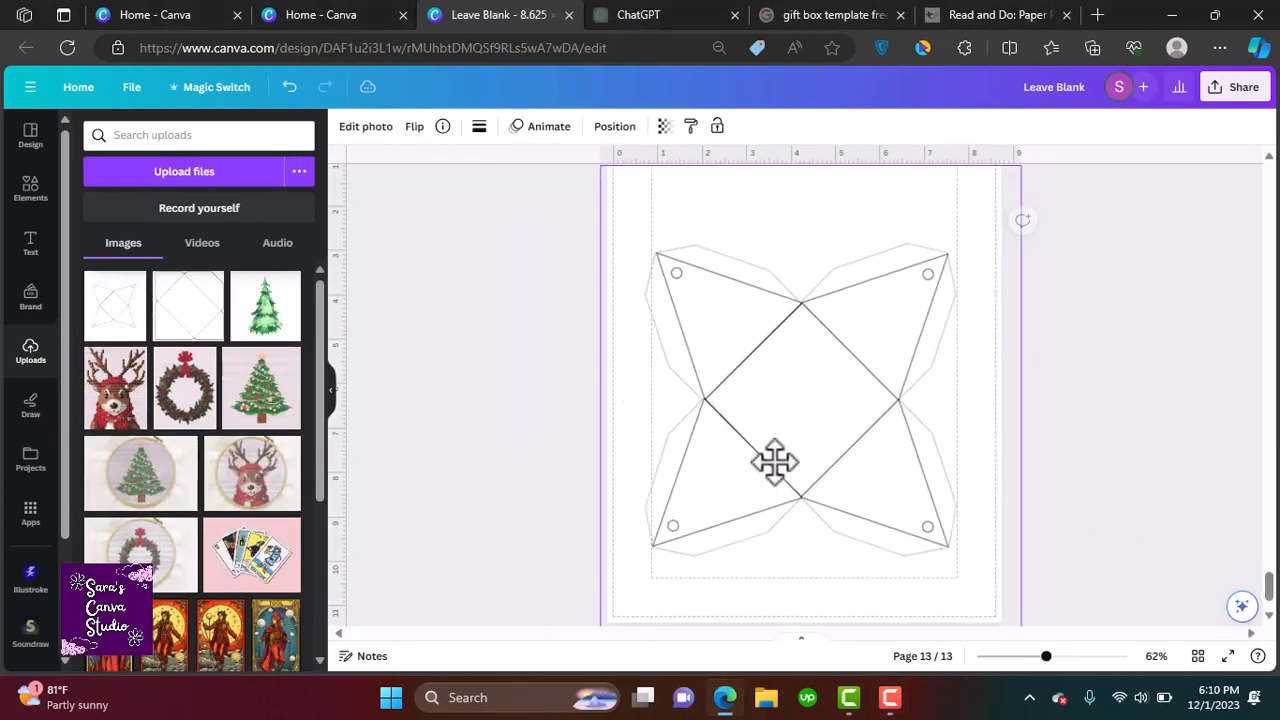
pyautogui.moveTo(859, 445); pyautogui.dragTo(850, 414)
pyautogui.click(608, 340)
# Search for reindeer horns and place brown antlers with ears on the template's upper right flap
pyautogui.click(30, 190)
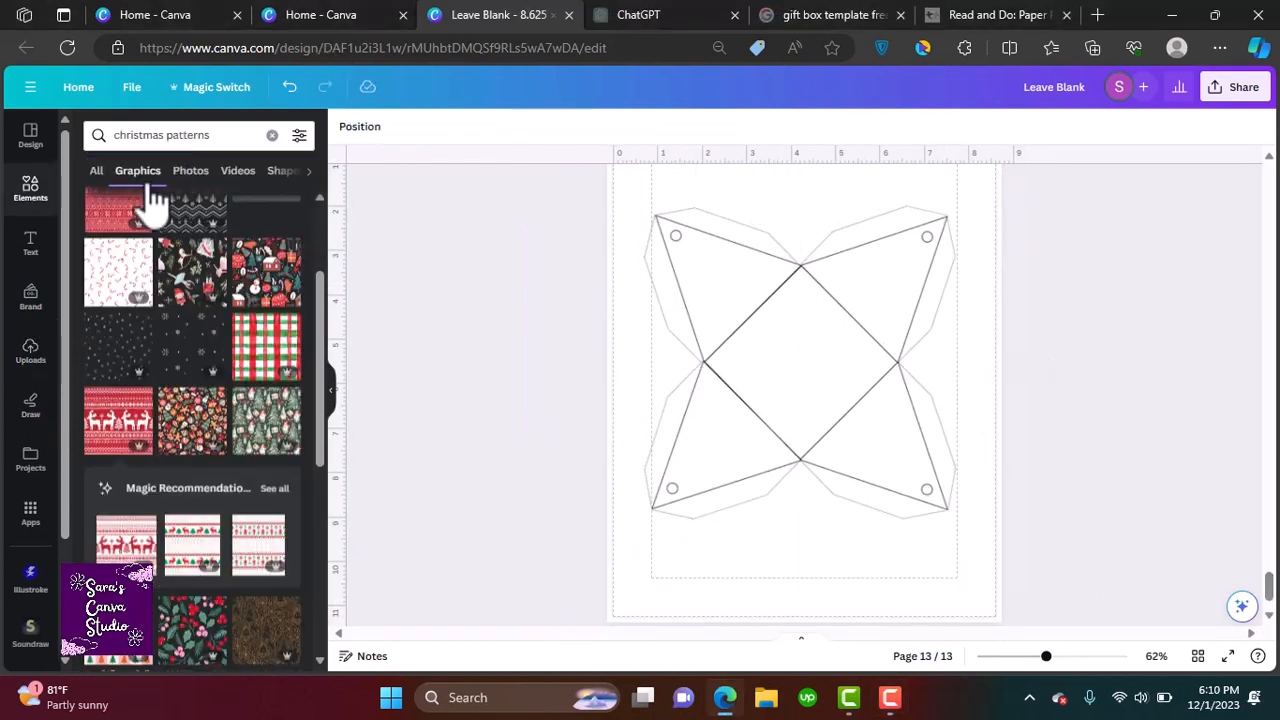
pyautogui.click(171, 131)
pyautogui.write('reindeer horns')
pyautogui.press('Return')
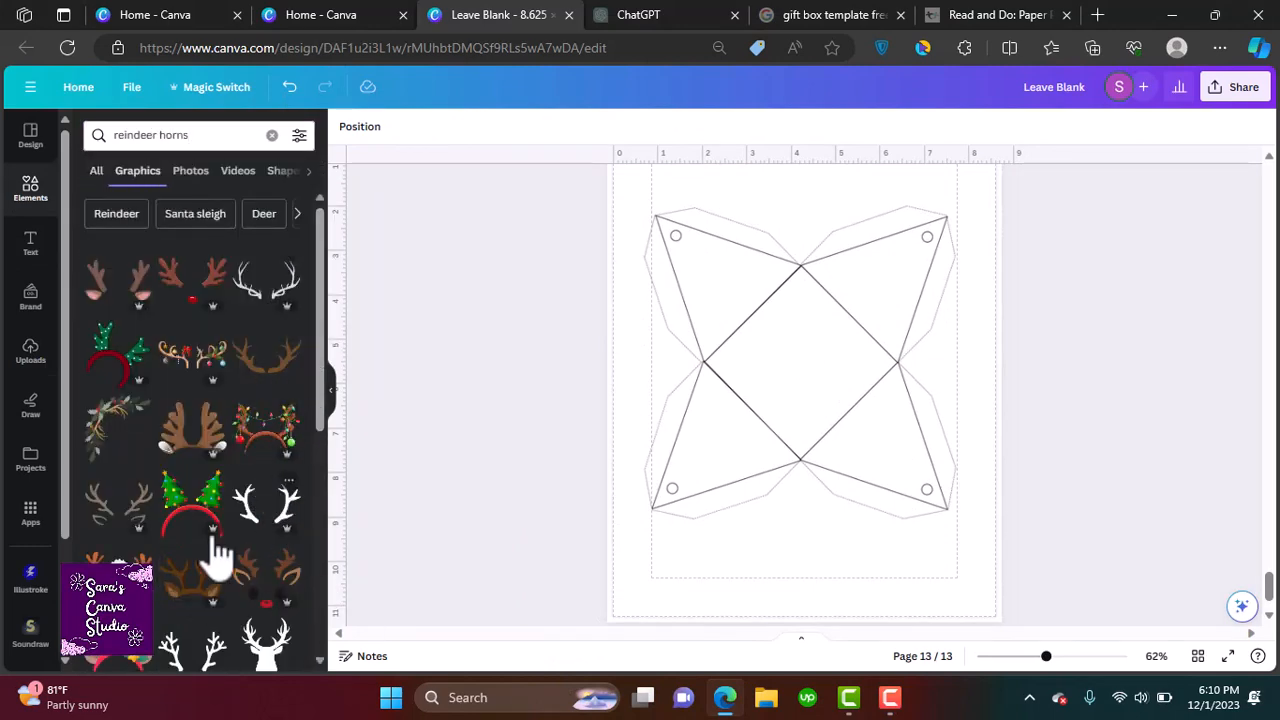
pyautogui.moveTo(186, 293); pyautogui.dragTo(943, 206)
pyautogui.moveTo(917, 280); pyautogui.dragTo(892, 262)
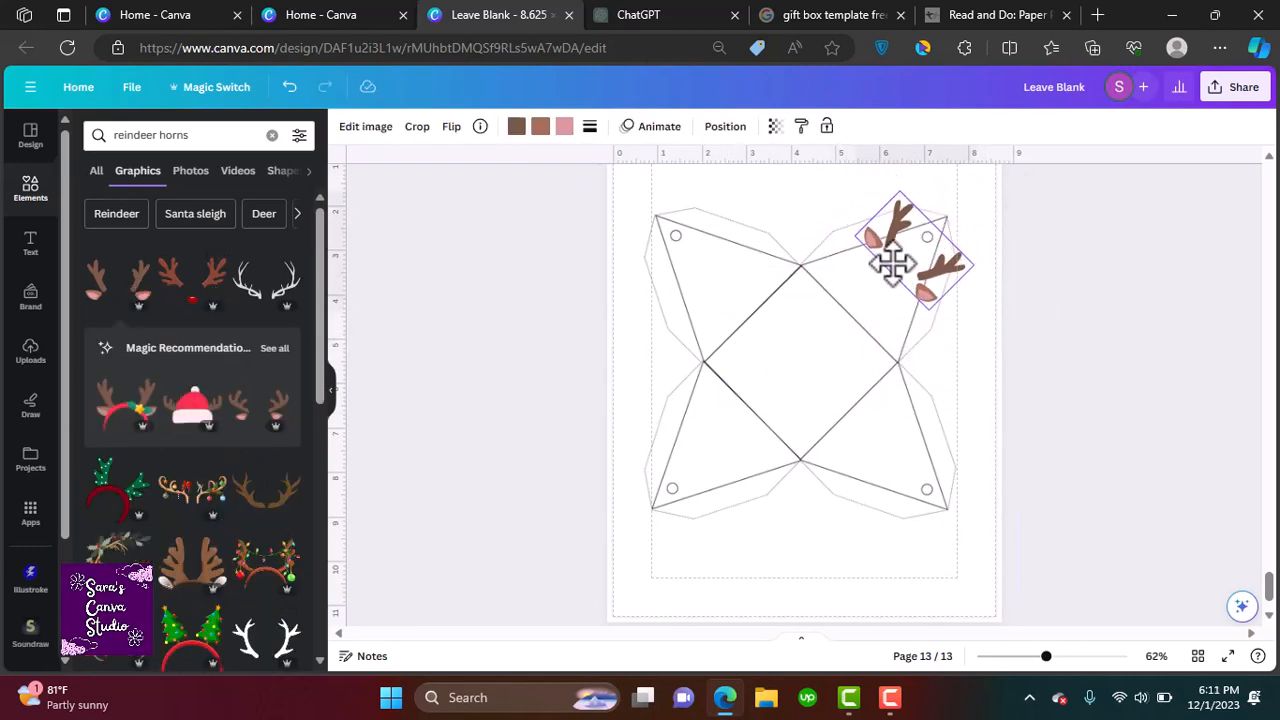
pyautogui.click(1152, 385)
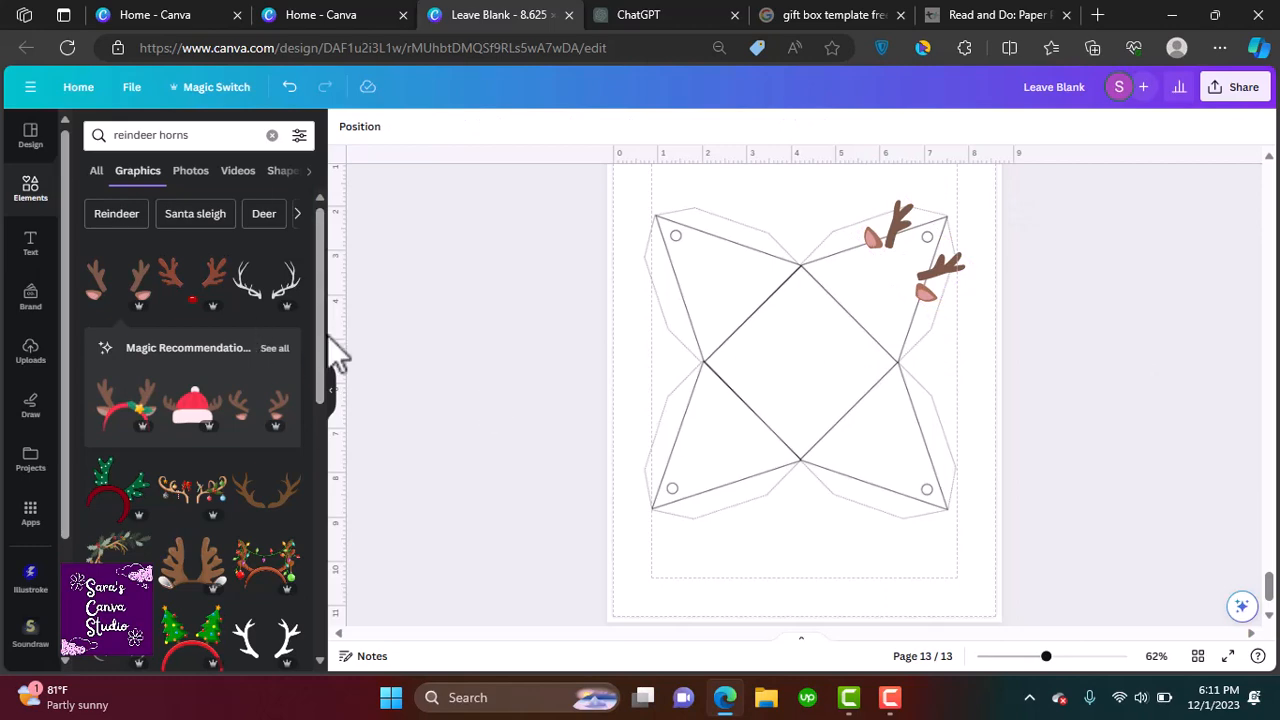
pyautogui.scroll(-5, 200, 400)
# Search for reindeer nose and place a small red nose between the antlers on the upper right flap
pyautogui.click(150, 134)
pyautogui.press('BackSpace')
pyautogui.press('BackSpace')
pyautogui.press('BackSpace')
pyautogui.press('BackSpace')
pyautogui.press('BackSpace')
pyautogui.press('BackSpace')
pyautogui.write('nose')
pyautogui.press('Return')
pyautogui.click(118, 280)
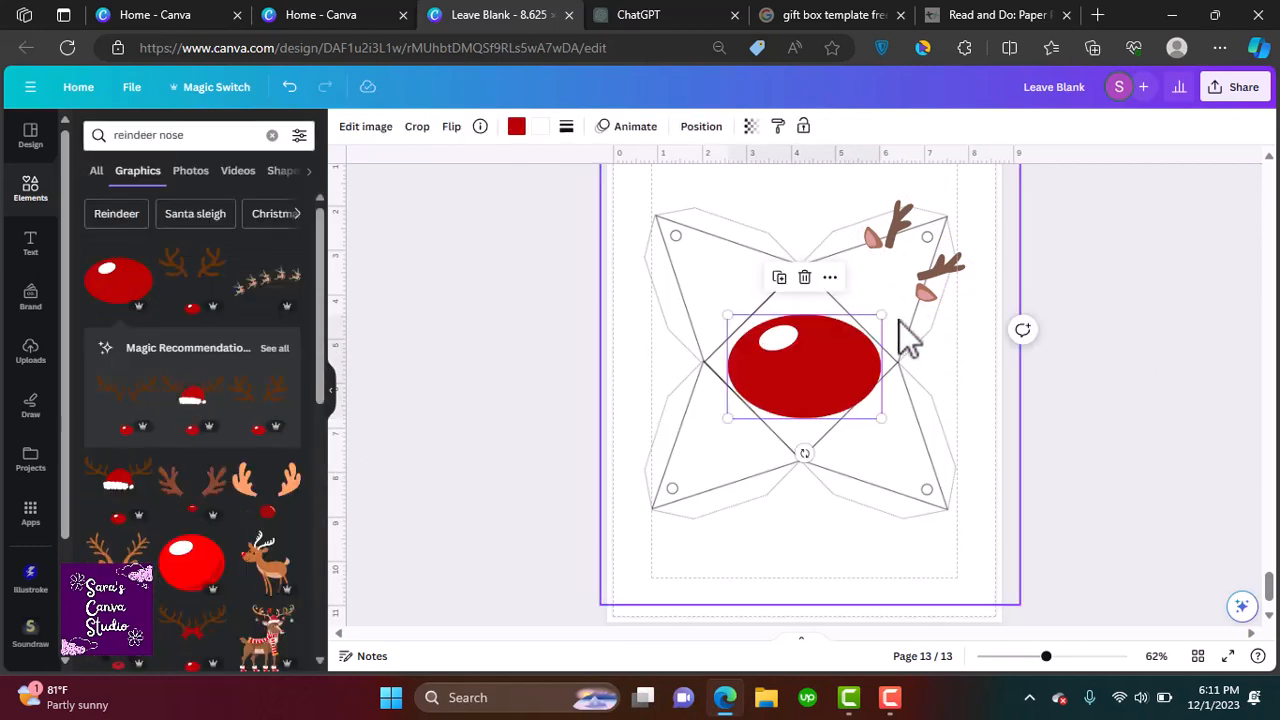
pyautogui.moveTo(881, 315)
pyautogui.mouseDown()
pyautogui.moveTo(770, 385)
pyautogui.moveTo(889, 277)
pyautogui.moveTo(845, 295)
pyautogui.moveTo(877, 282)
pyautogui.moveTo(872, 300)
pyautogui.mouseUp()
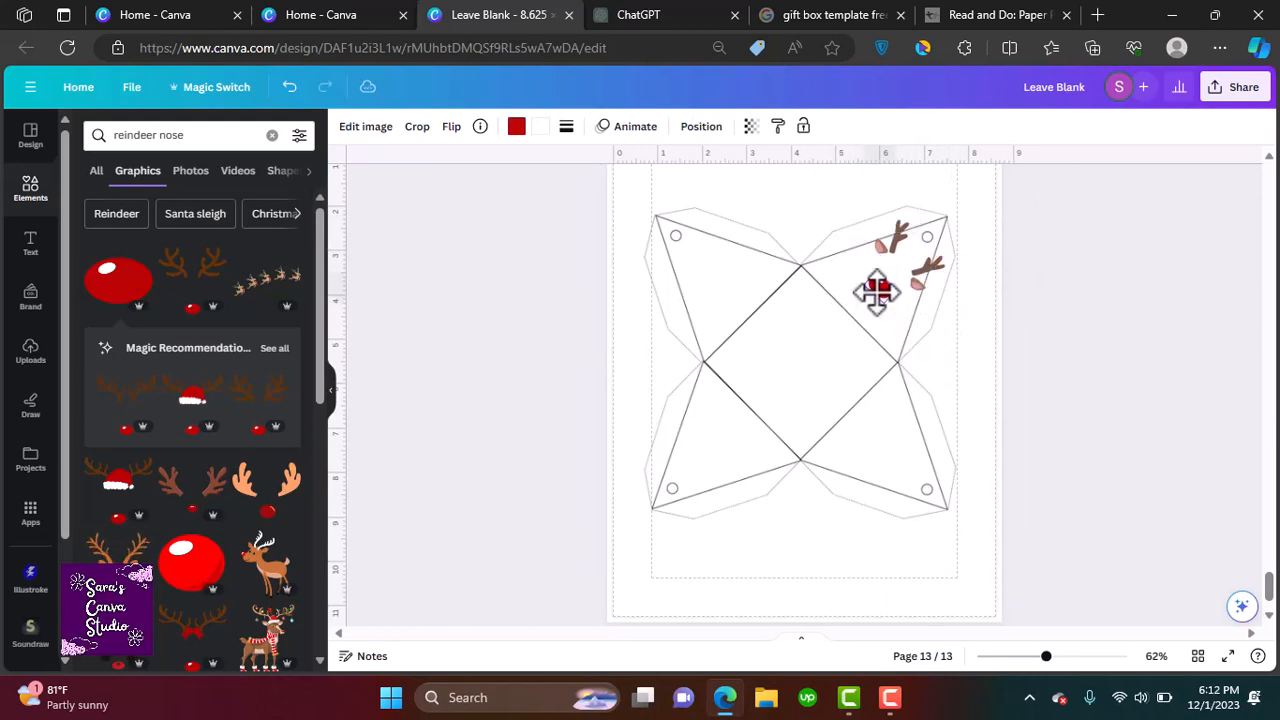
# Search for reindeer eyes and place a pair of lashed eyes above the red nose
pyautogui.doubleClick(166, 134)
pyautogui.write('eyes')
pyautogui.press('Return')
pyautogui.click(285, 280)
pyautogui.moveTo(805, 385); pyautogui.dragTo(879, 288)
pyautogui.click(876, 290)
pyautogui.moveTo(896, 277); pyautogui.dragTo(894, 283)
pyautogui.click(873, 293)
pyautogui.click(674, 332)
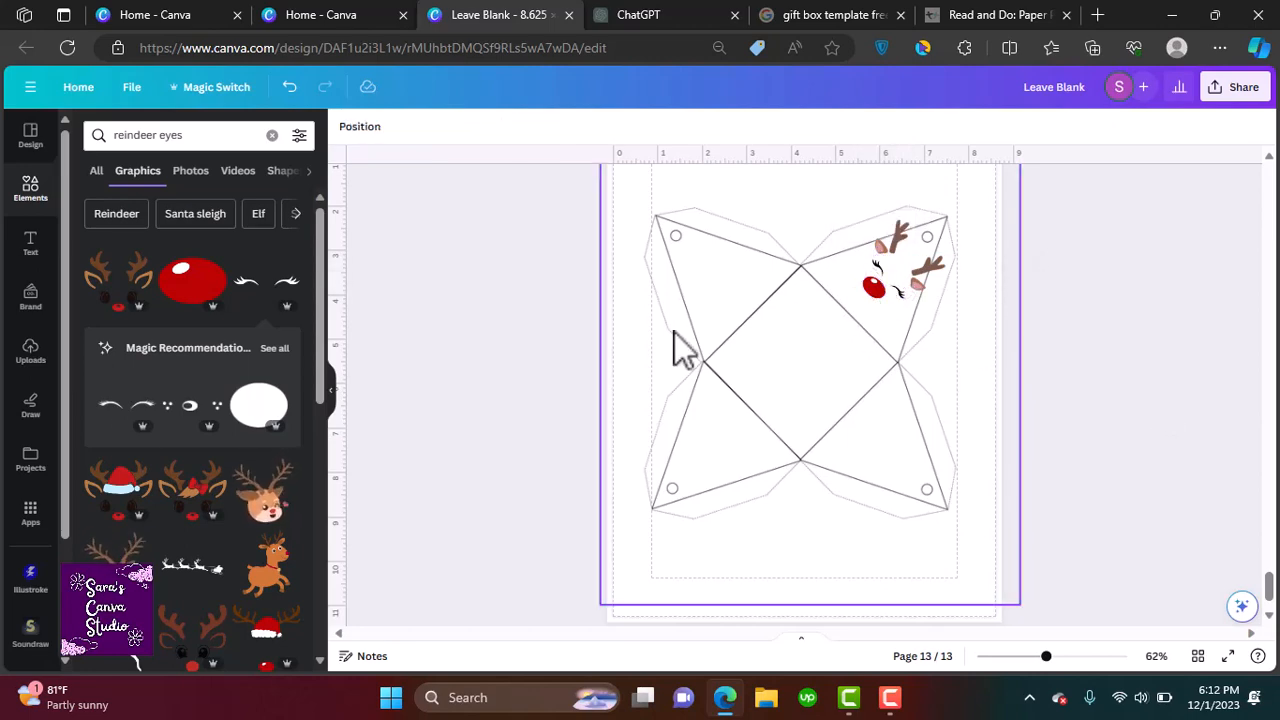
# Add a green square shape rotated into a diamond over the template's central square
pyautogui.click(30, 188)
pyautogui.click(107, 358)
pyautogui.moveTo(804, 461); pyautogui.dragTo(739, 432)
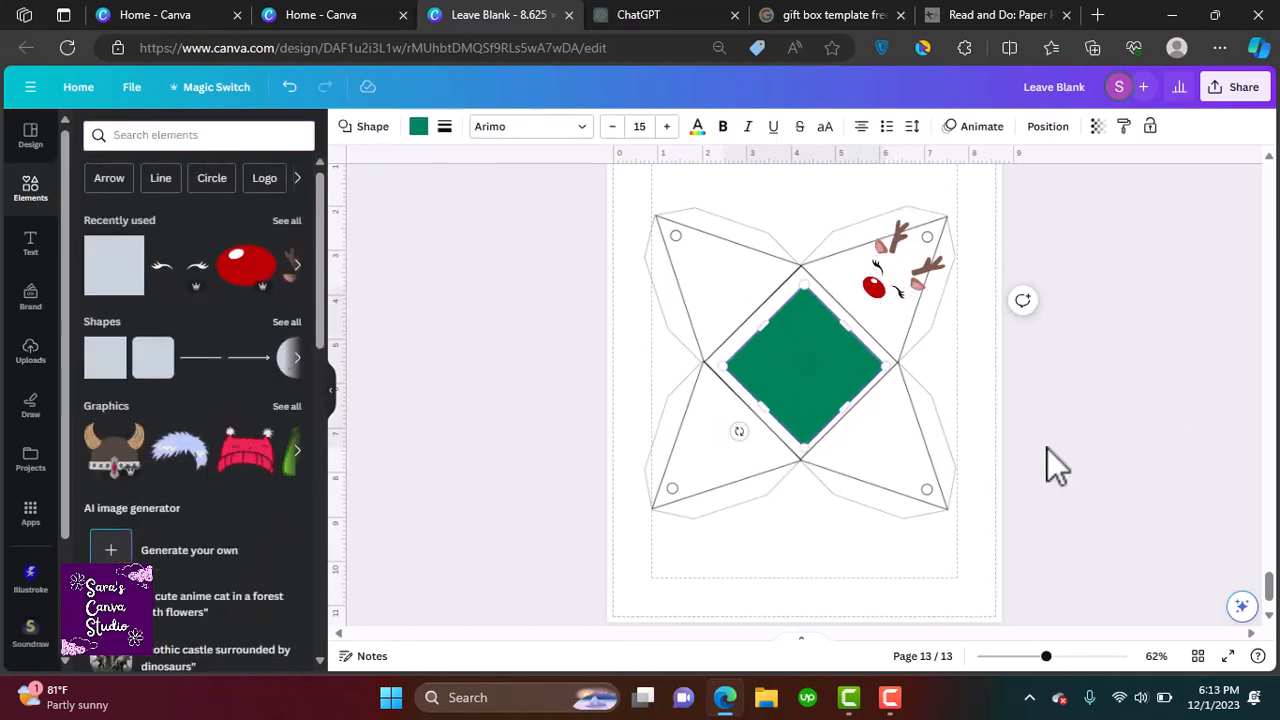
# Fit the rotated square's corners to the template's central diamond outline
pyautogui.moveTo(811, 382); pyautogui.dragTo(795, 376)
pyautogui.moveTo(829, 320); pyautogui.dragTo(843, 306)
pyautogui.moveTo(747, 400); pyautogui.dragTo(749, 397)
pyautogui.moveTo(835, 395); pyautogui.dragTo(850, 411)
# Recolor the central diamond from green to a light tan brown using a custom colour
pyautogui.click(419, 127)
pyautogui.click(125, 297)
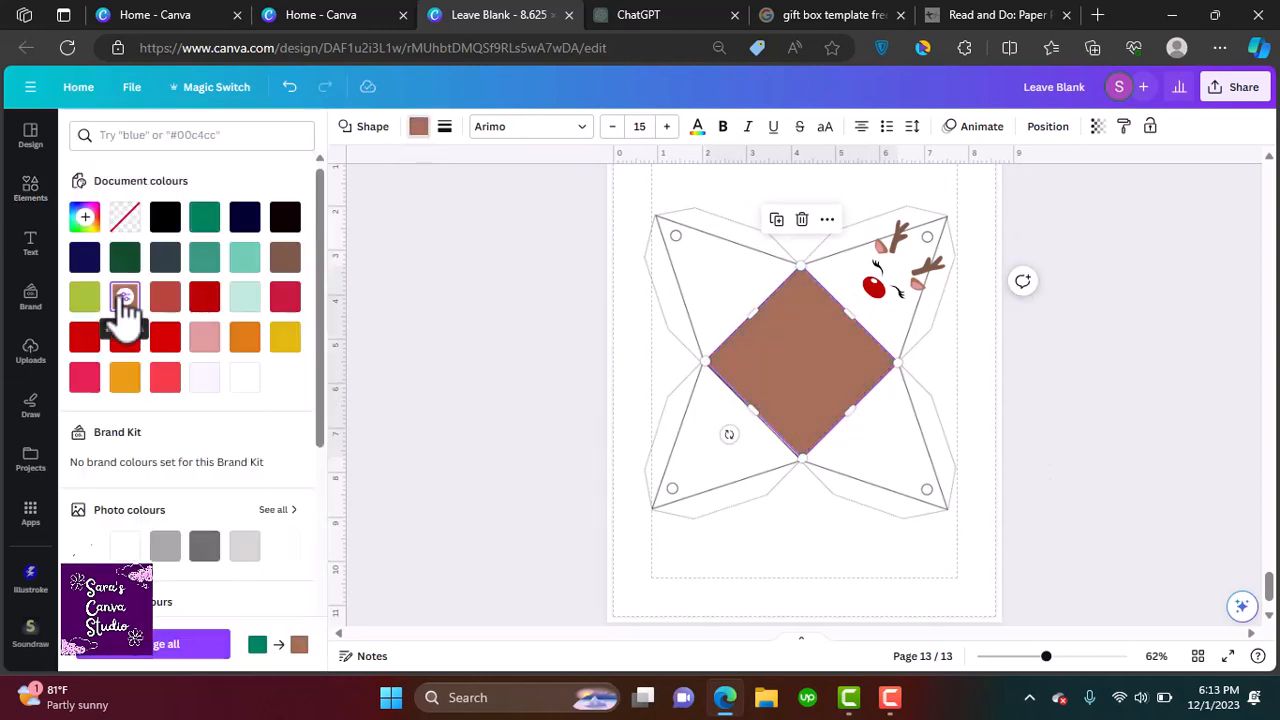
pyautogui.click(86, 217)
pyautogui.click(181, 295)
pyautogui.click(98, 381)
pyautogui.click(187, 304)
pyautogui.click(1016, 318)
pyautogui.click(782, 337)
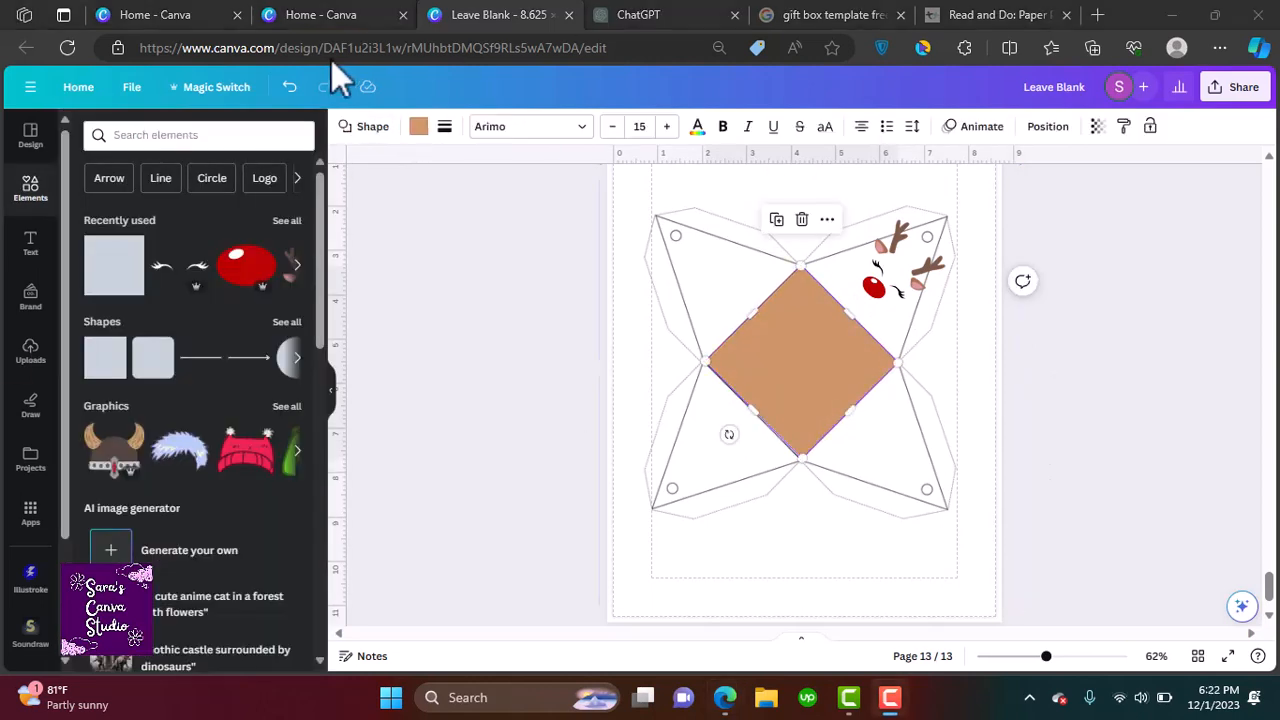
# Add a triangle shape, rotate it -45° and size it over the template's upper-left flap
pyautogui.click(287, 322)
pyautogui.click(274, 500)
pyautogui.moveTo(805, 440); pyautogui.dragTo(857, 430)
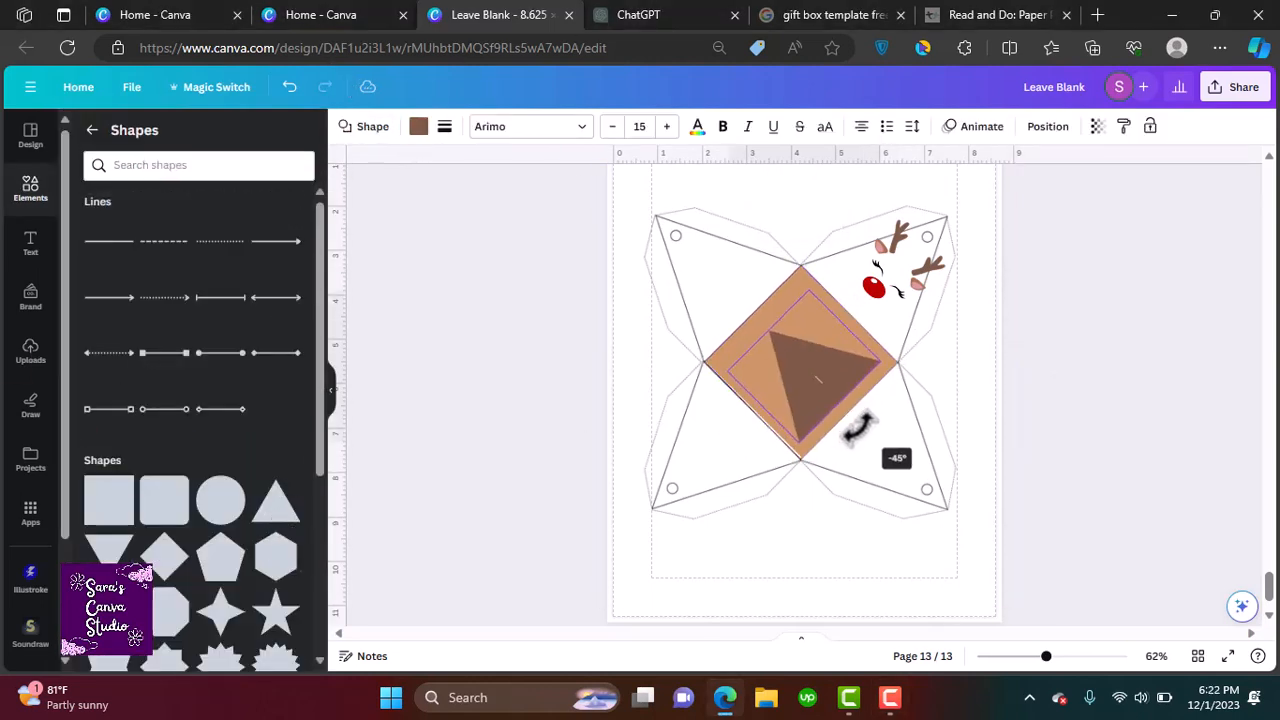
pyautogui.moveTo(810, 378); pyautogui.dragTo(678, 342)
pyautogui.click(797, 440)
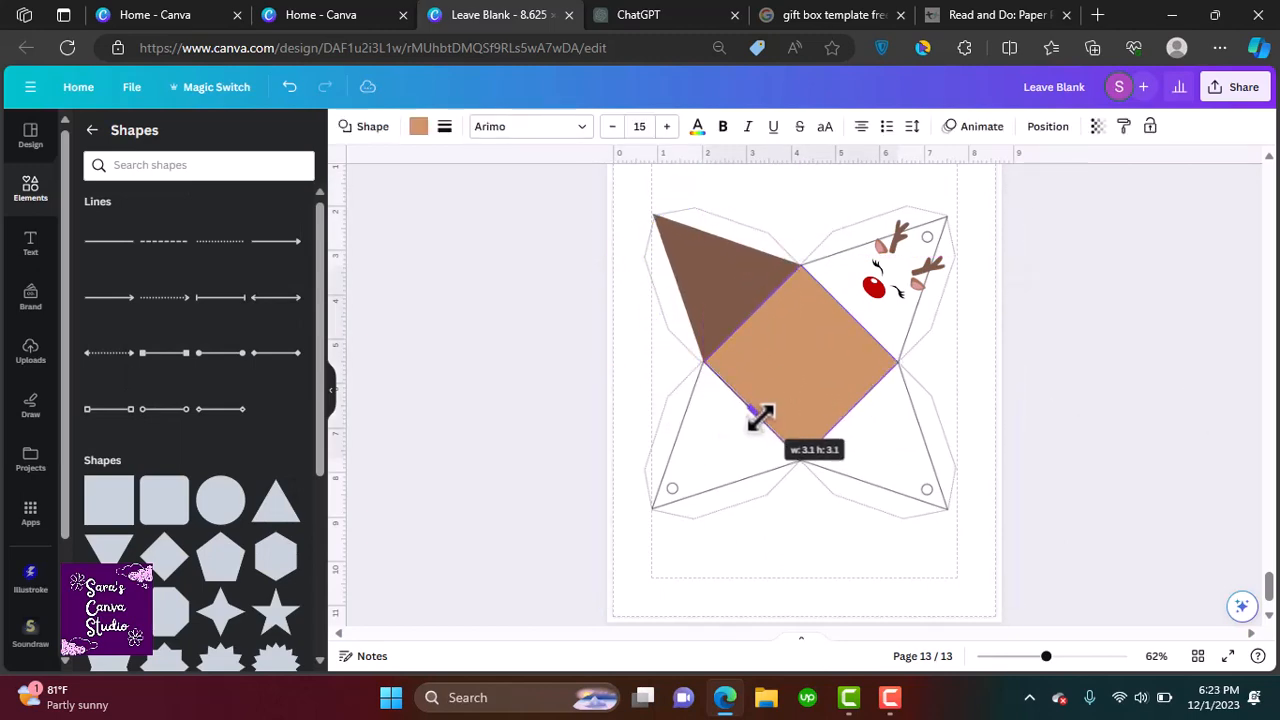
pyautogui.moveTo(761, 418); pyautogui.dragTo(761, 418)
pyautogui.click(718, 289)
# Recolor the upper-left triangle the same tan as the central diamond
pyautogui.click(418, 127)
pyautogui.click(277, 509)
pyautogui.click(298, 397)
pyautogui.click(772, 368)
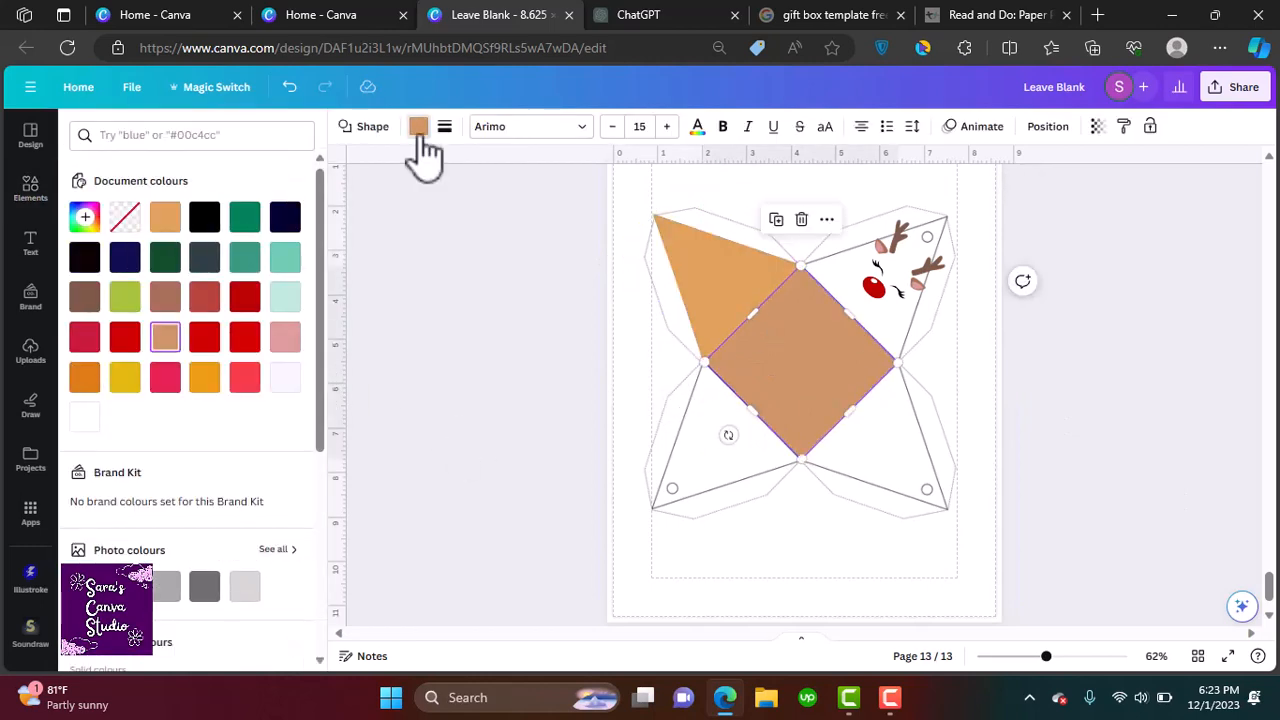
pyautogui.click(418, 127)
pyautogui.click(418, 127)
pyautogui.click(710, 285)
pyautogui.click(125, 337)
# Duplicate the tan triangle and rotate it into place over the lower-left flap
pyautogui.click(750, 292)
pyautogui.click(679, 409)
pyautogui.moveTo(715, 305); pyautogui.dragTo(712, 450)
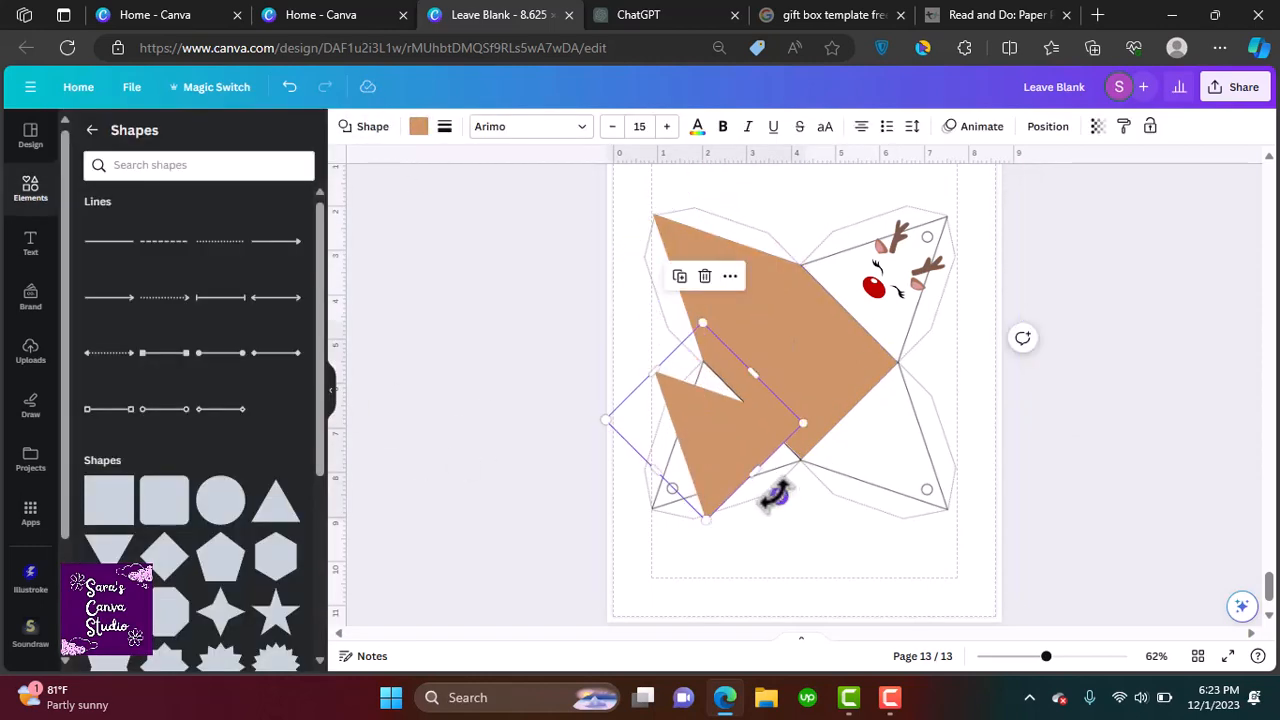
pyautogui.moveTo(777, 495); pyautogui.dragTo(751, 374)
pyautogui.moveTo(742, 400); pyautogui.dragTo(742, 430)
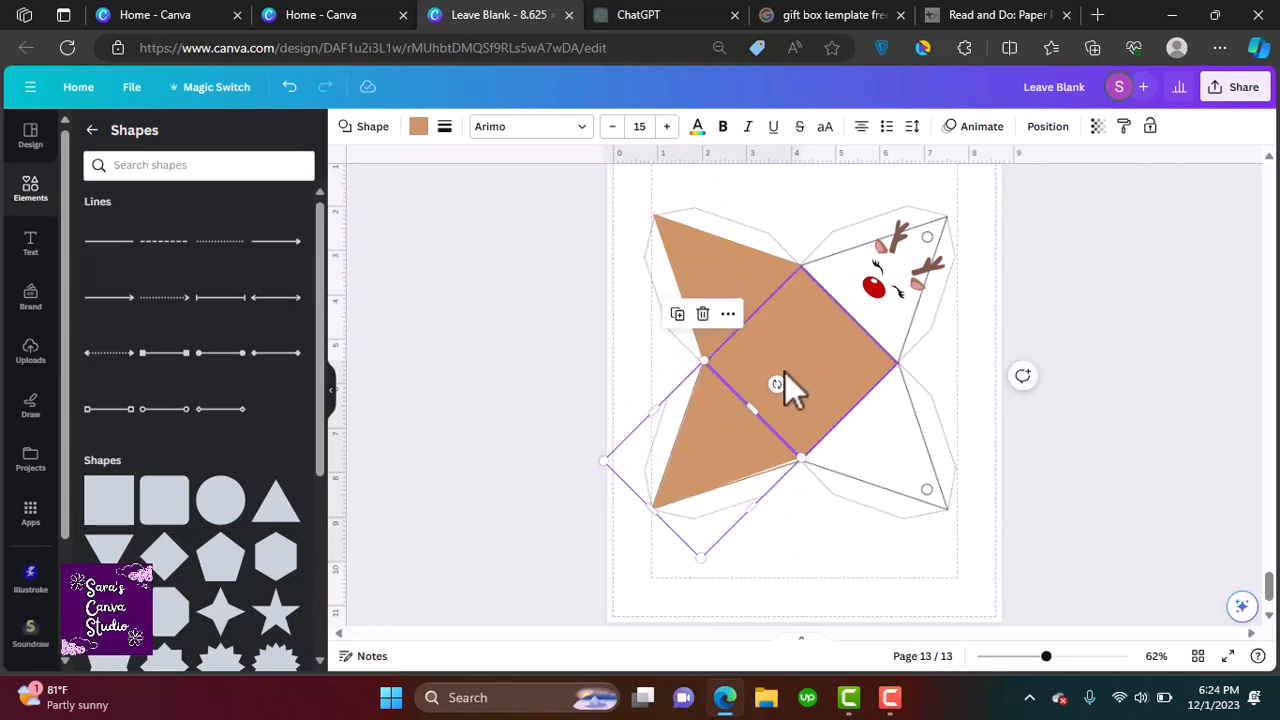
pyautogui.moveTo(777, 384); pyautogui.dragTo(779, 378)
pyautogui.moveTo(742, 437); pyautogui.dragTo(880, 434)
pyautogui.click(784, 194)
pyautogui.click(712, 432)
# Duplicate another tan triangle and fit it over the lower-right flap
pyautogui.click(677, 314)
pyautogui.moveTo(943, 372); pyautogui.dragTo(765, 344)
pyautogui.moveTo(830, 420); pyautogui.dragTo(862, 434)
pyautogui.moveTo(871, 475)
pyautogui.mouseDown()
pyautogui.moveTo(871, 520)
pyautogui.moveTo(876, 465)
pyautogui.mouseUp()
pyautogui.moveTo(847, 511); pyautogui.dragTo(848, 515)
pyautogui.moveTo(797, 461); pyautogui.dragTo(797, 462)
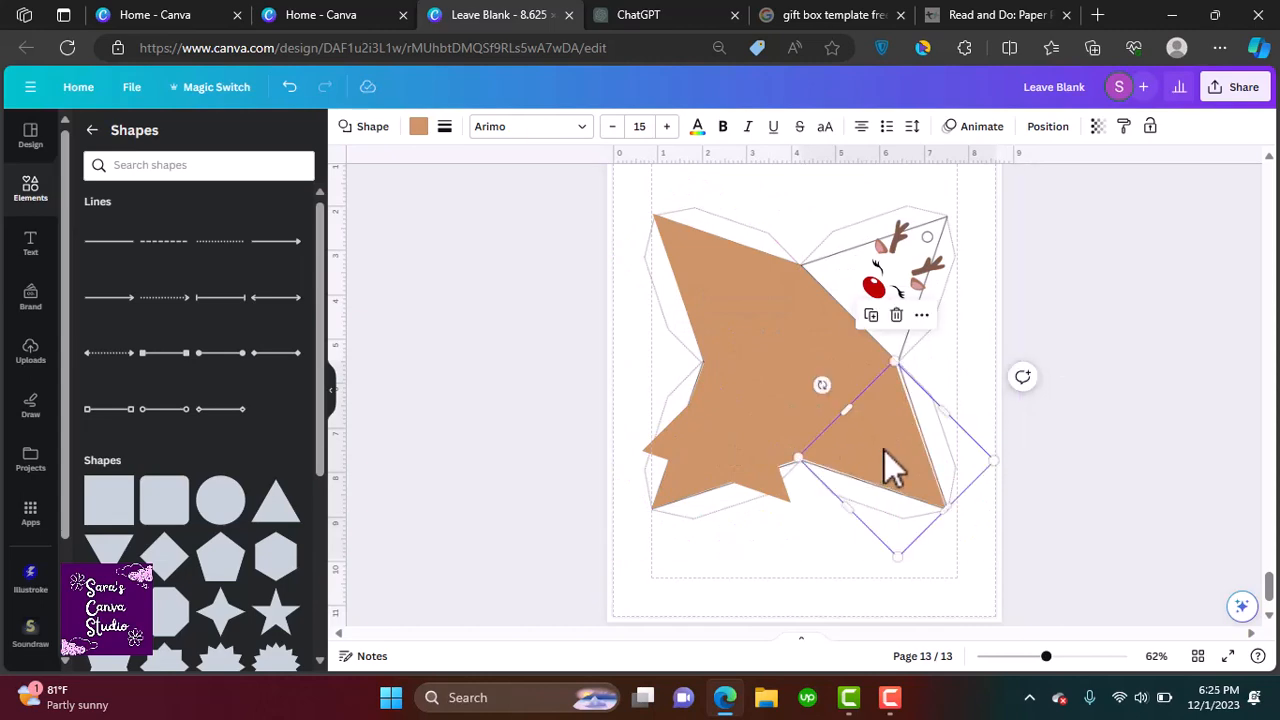
# Place a tan triangle over the upper-right flap and adjust the lower triangles to the flap outlines
pyautogui.scroll(1, 912, 484)
pyautogui.moveTo(905, 498); pyautogui.dragTo(906, 497)
pyautogui.moveTo(849, 535); pyautogui.dragTo(845, 537)
pyautogui.click(774, 509)
pyautogui.moveTo(731, 476); pyautogui.dragTo(888, 326)
pyautogui.moveTo(823, 253); pyautogui.dragTo(777, 408)
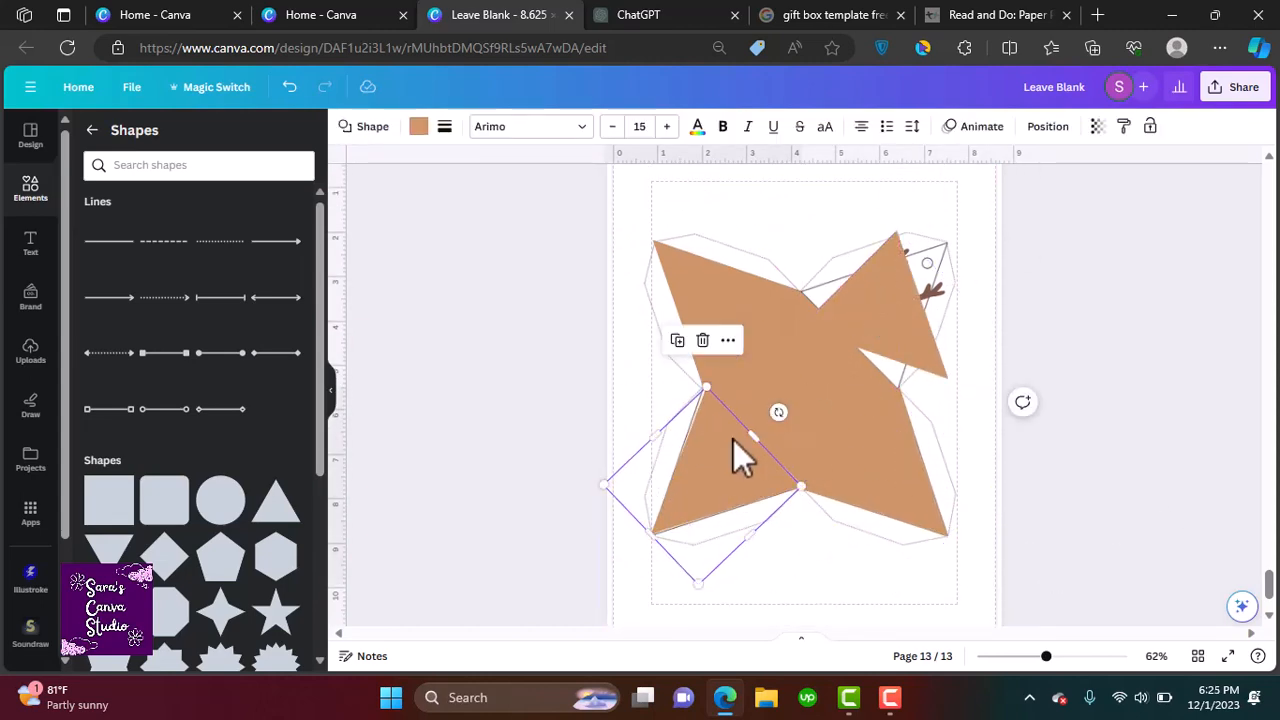
pyautogui.moveTo(758, 540); pyautogui.dragTo(868, 297)
# Reorder the layers so the reindeer antlers, eyes and nose sit above the tan triangle
pyautogui.rightClick(846, 343)
pyautogui.rightClick(909, 165)
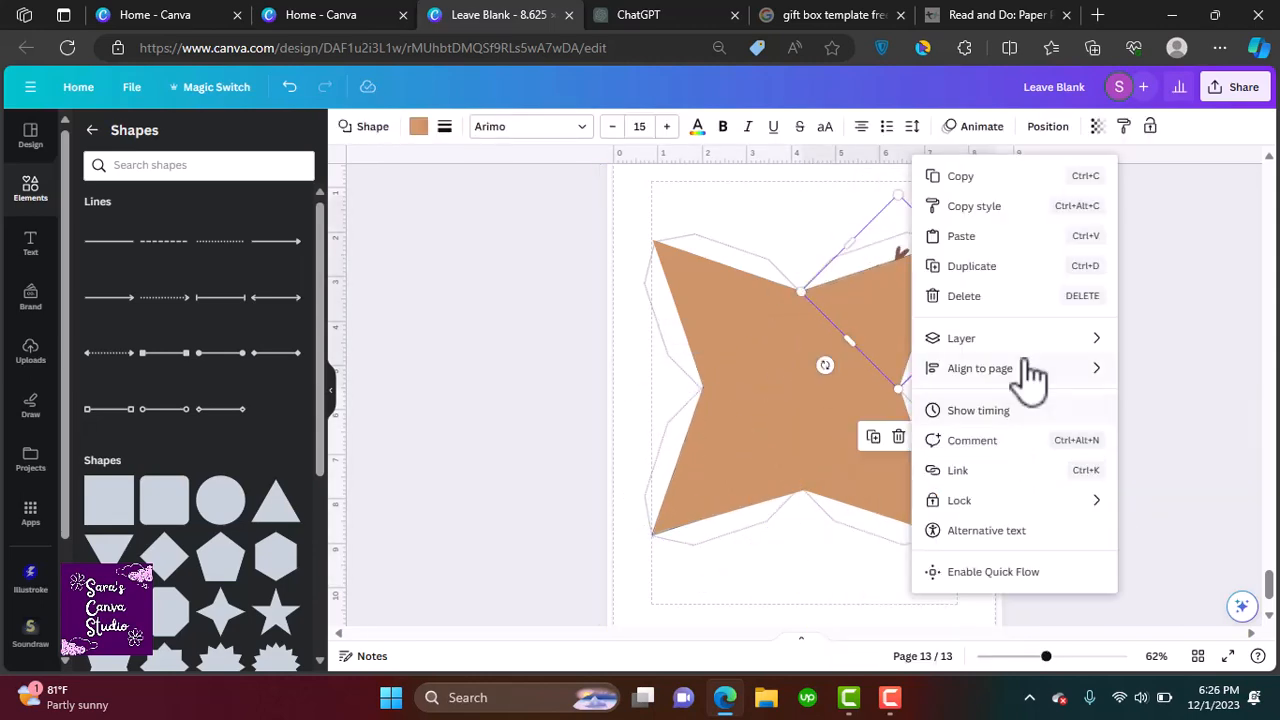
pyautogui.click(910, 350)
pyautogui.rightClick(925, 355)
pyautogui.moveTo(960, 337)
pyautogui.click(786, 480)
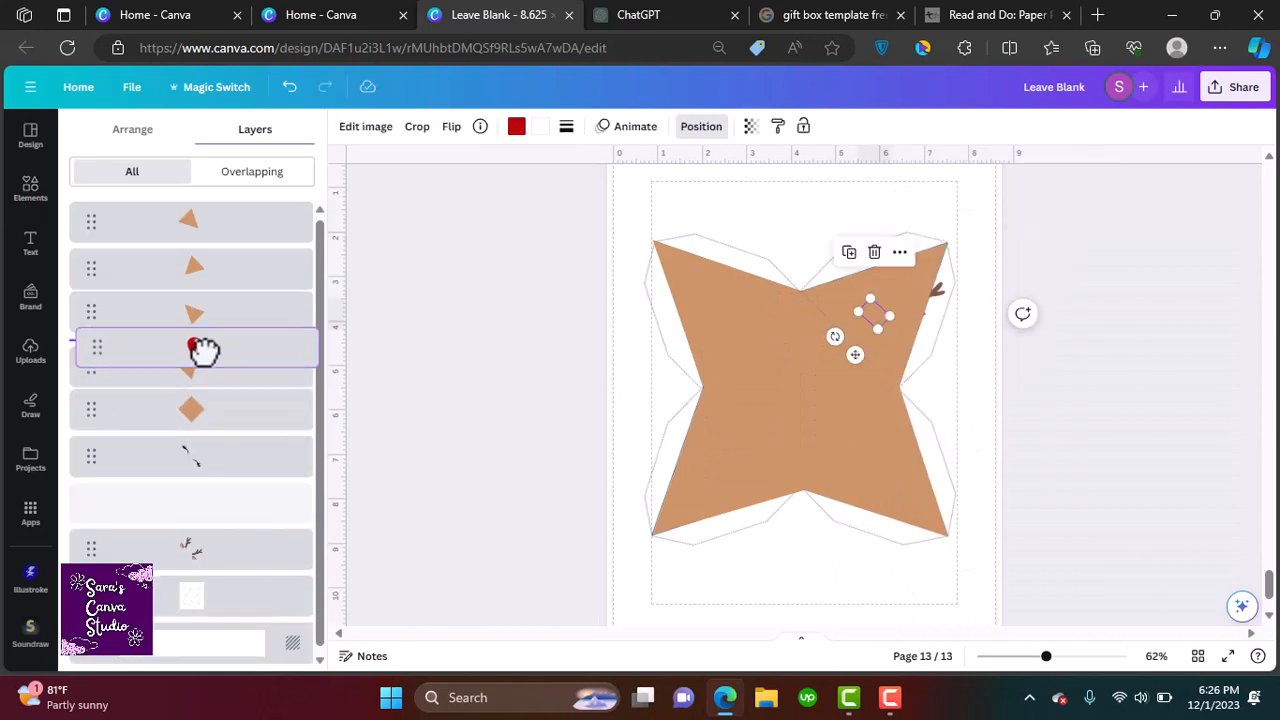
pyautogui.moveTo(203, 351); pyautogui.dragTo(913, 313)
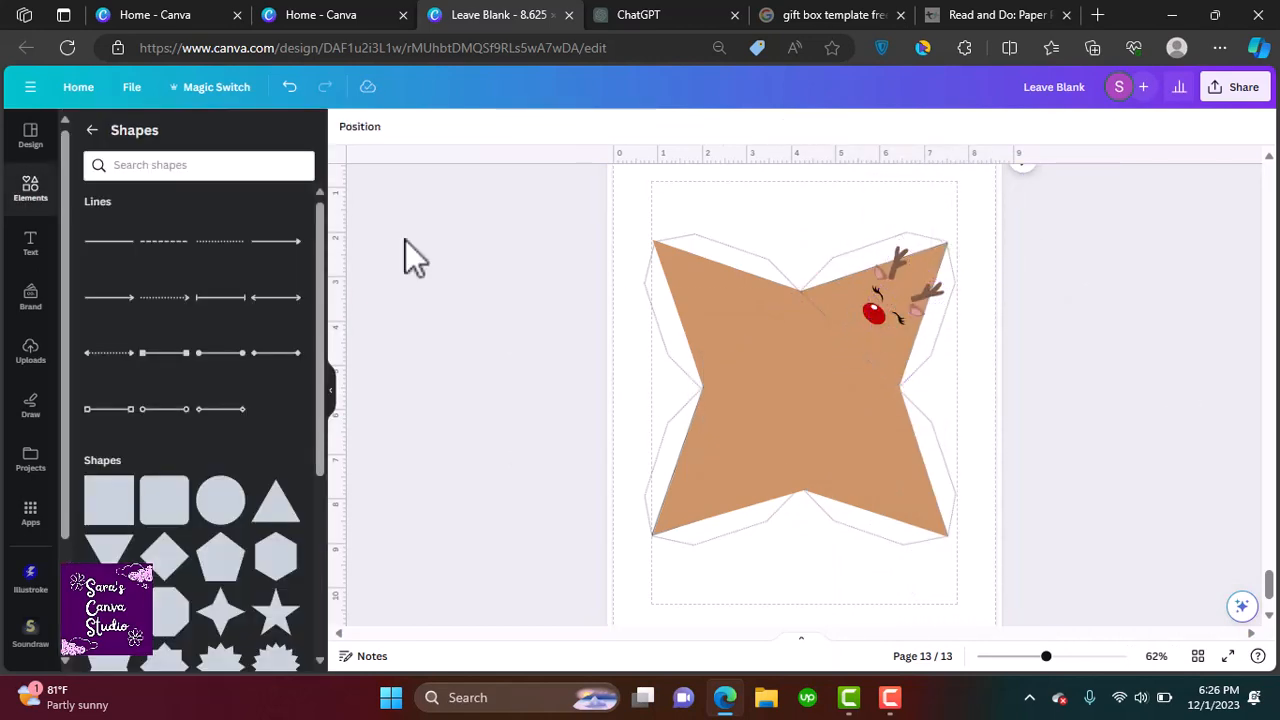
# Search for smile and place a small curved smile under the reindeer's red nose
pyautogui.click(215, 163)
pyautogui.write('smile')
pyautogui.press('Return')
pyautogui.click(266, 428)
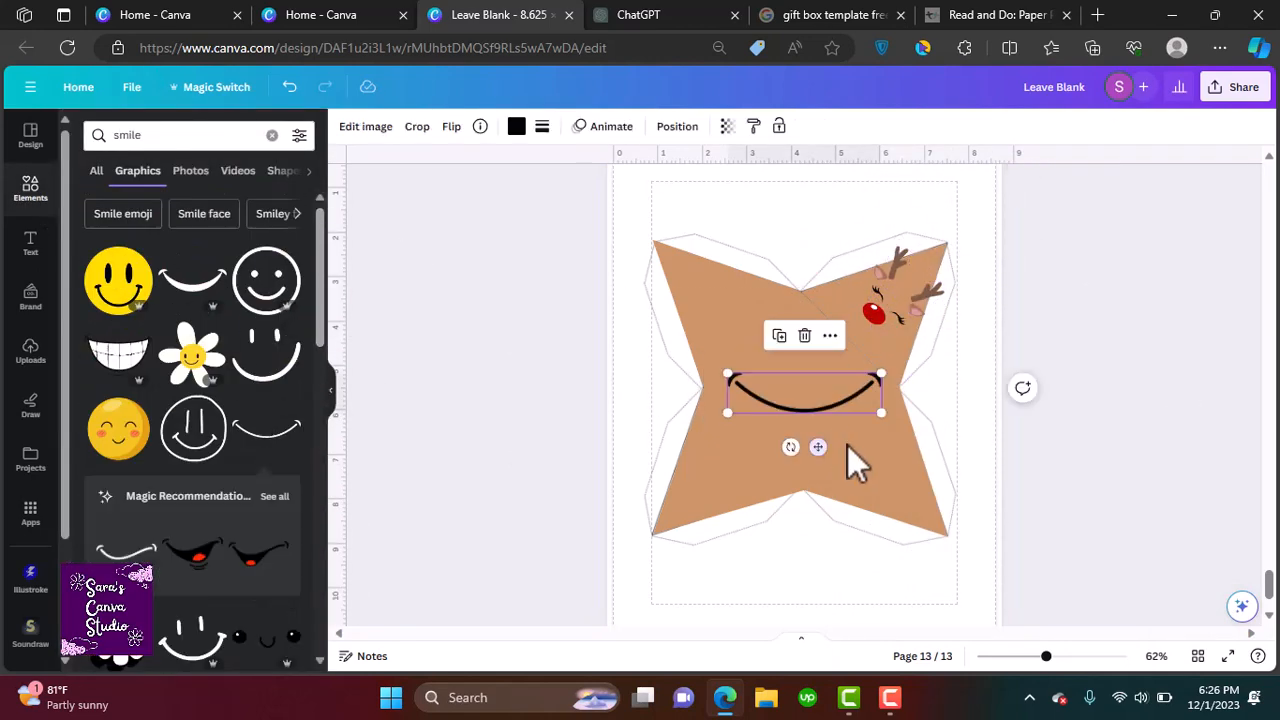
pyautogui.moveTo(905, 412); pyautogui.dragTo(862, 378)
pyautogui.click(1014, 423)
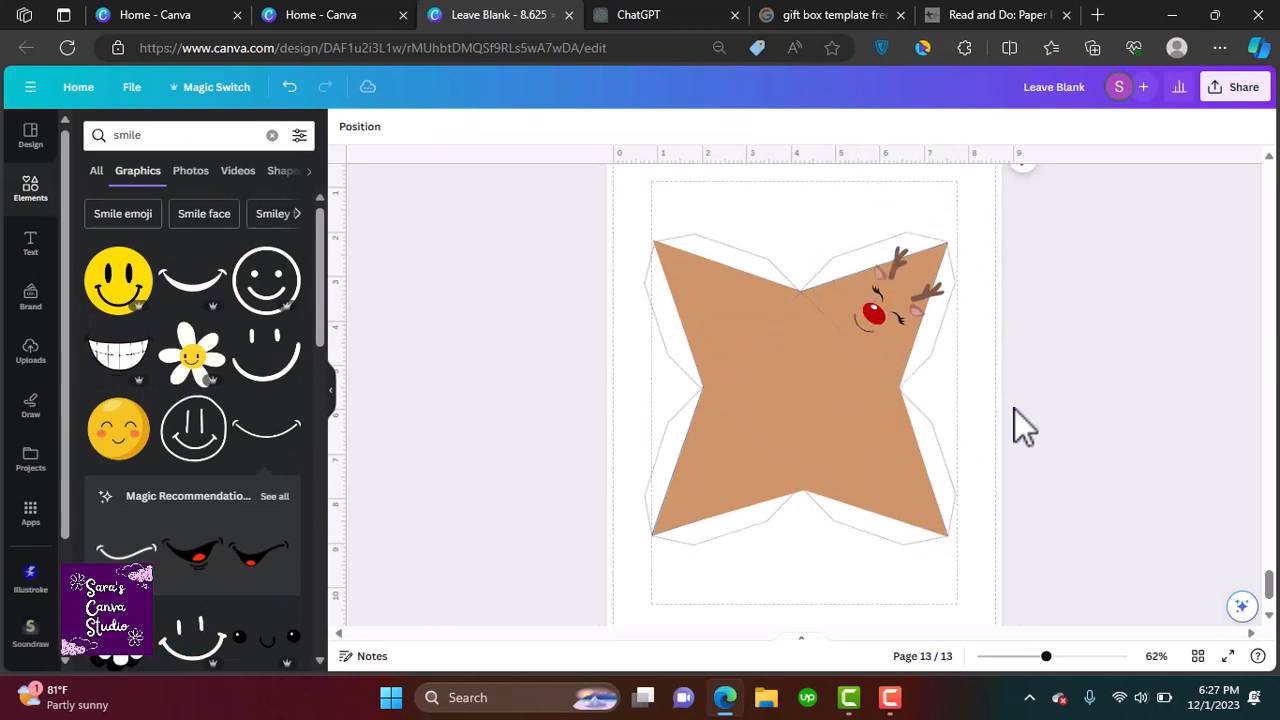
# Search for christmas wish and place a gold Merry Christmas script on the upper-left flap
pyautogui.click(272, 135)
pyautogui.write('christmas wish')
pyautogui.press('Return')
pyautogui.moveTo(334, 340); pyautogui.dragTo(363, 606)
pyautogui.click(266, 441)
pyautogui.moveTo(849, 440); pyautogui.dragTo(740, 306)
pyautogui.scroll(5, 800, 310)
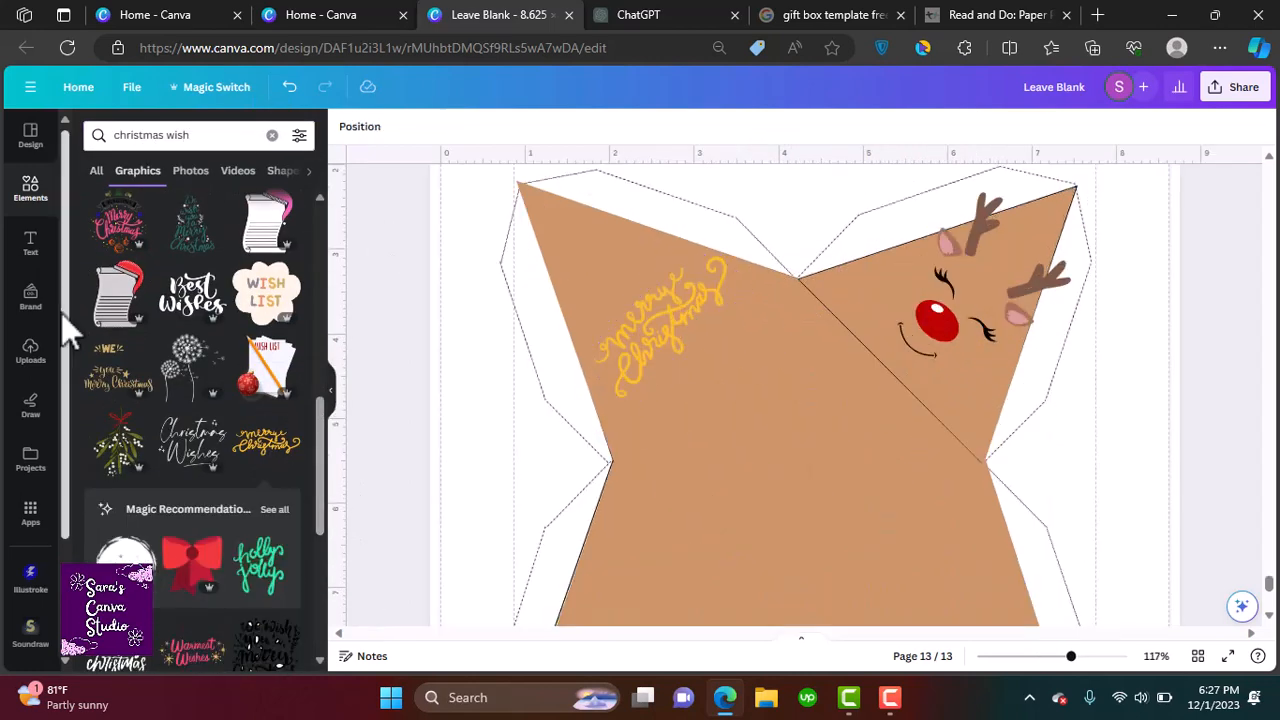
# Add small circles over the two upper corner holes and color them white
pyautogui.click(272, 135)
pyautogui.click(105, 357)
pyautogui.moveTo(686, 360); pyautogui.dragTo(888, 556)
pyautogui.moveTo(916, 607); pyautogui.dragTo(1063, 251)
pyautogui.hotkey('ctrl', 'd')
pyautogui.click(418, 126)
pyautogui.click(285, 218)
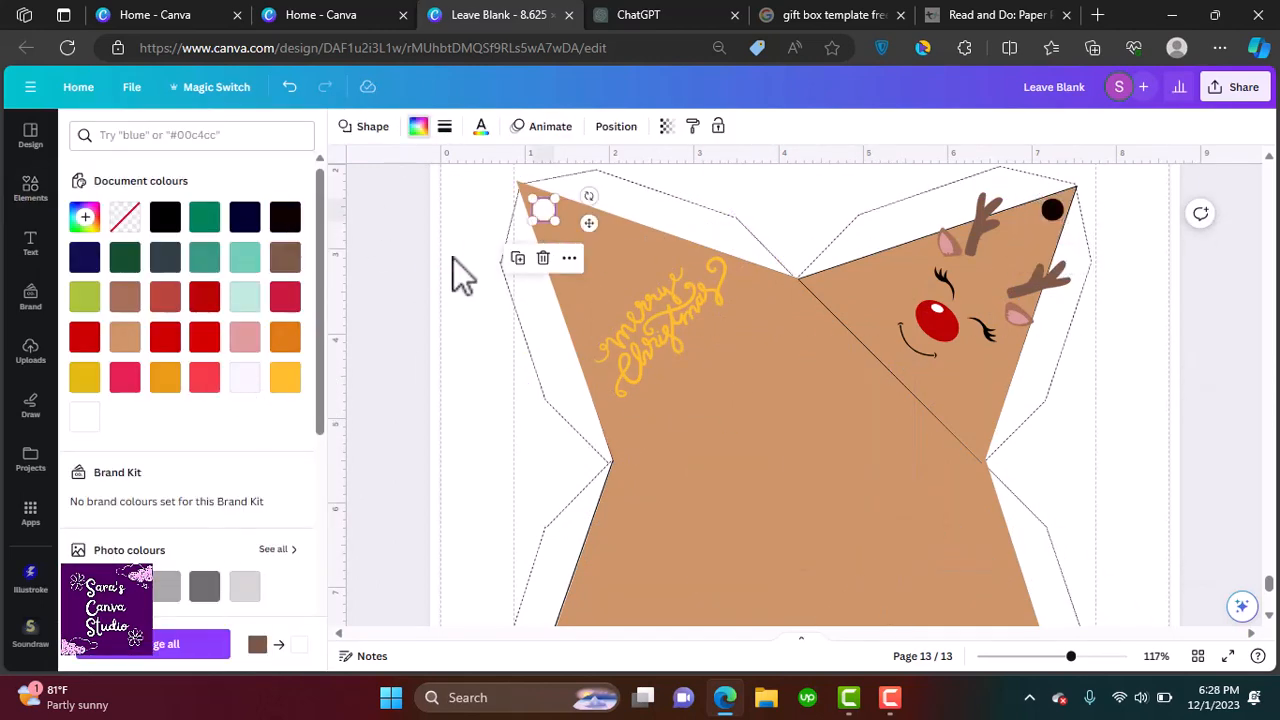
pyautogui.click(1052, 209)
pyautogui.click(84, 417)
# Paste white circles over the two lower corner holes of the template
pyautogui.moveTo(1269, 583); pyautogui.dragTo(1269, 589)
pyautogui.hotkey('ctrl', 'v')
pyautogui.moveTo(809, 432); pyautogui.dragTo(1056, 572)
pyautogui.click(518, 485)
pyautogui.click(687, 471)
pyautogui.moveTo(687, 471); pyautogui.dragTo(683, 468)
pyautogui.click(741, 341)
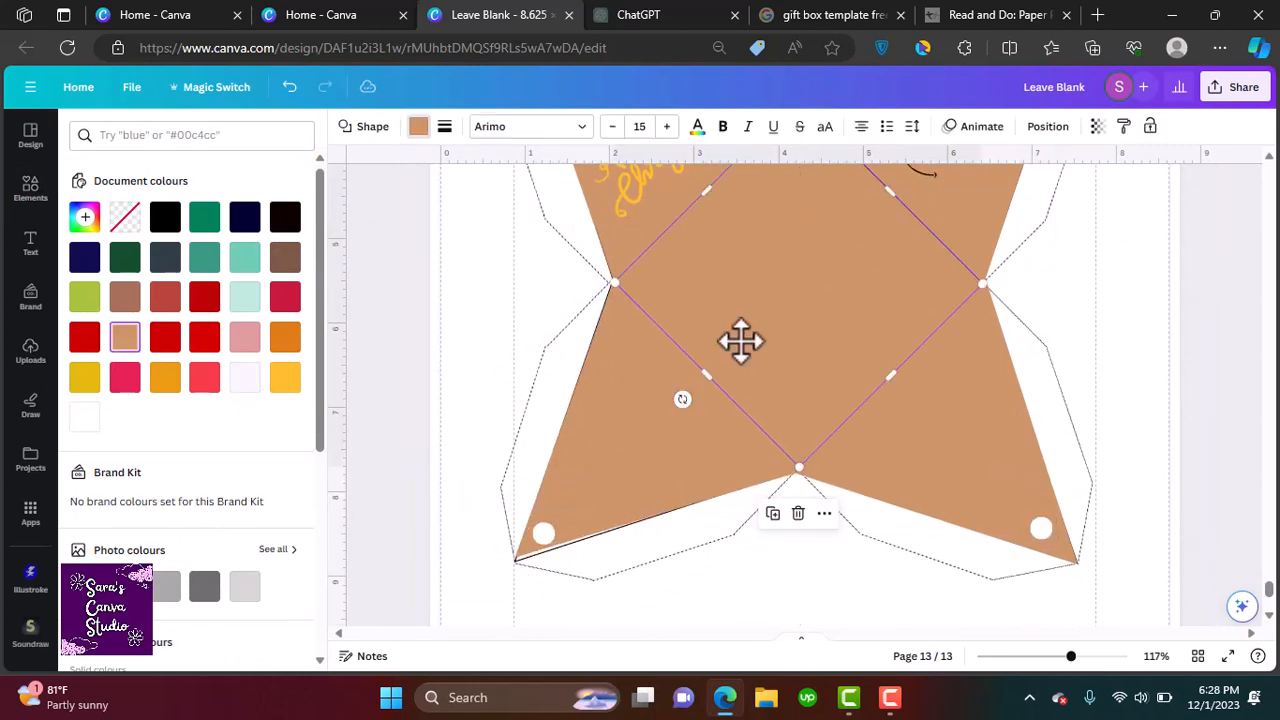
# Fine-tune the central diamond and lower-left triangle corners to line up with the template's fold lines
pyautogui.moveTo(682, 399); pyautogui.dragTo(705, 372)
pyautogui.moveTo(612, 276); pyautogui.dragTo(614, 284)
pyautogui.moveTo(514, 564); pyautogui.dragTo(512, 558)
pyautogui.moveTo(612, 275); pyautogui.dragTo(613, 280)
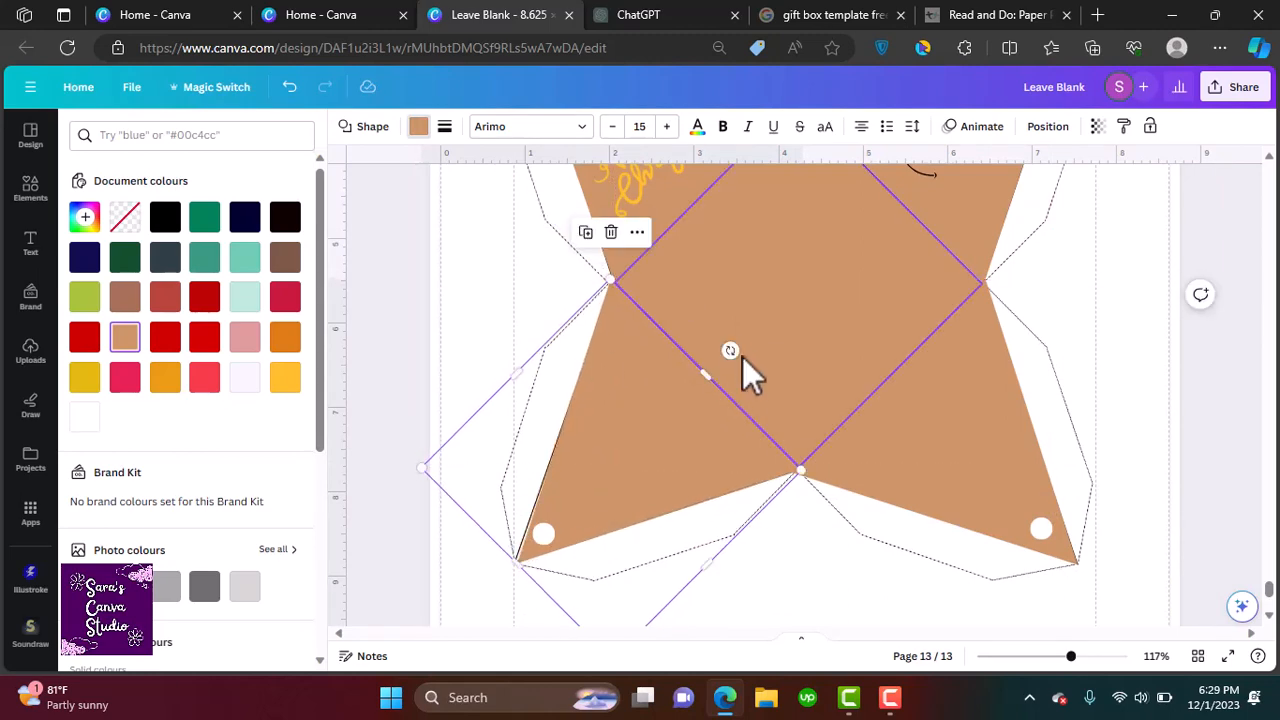
pyautogui.moveTo(735, 351); pyautogui.dragTo(738, 354)
pyautogui.moveTo(682, 418); pyautogui.dragTo(685, 410)
pyautogui.moveTo(714, 552); pyautogui.dragTo(719, 558)
pyautogui.moveTo(654, 462); pyautogui.dragTo(654, 467)
pyautogui.moveTo(424, 457); pyautogui.dragTo(410, 457)
pyautogui.click(398, 465)
pyautogui.scroll(-4, 1052, 420)
pyautogui.click(922, 481)
pyautogui.click(950, 350)
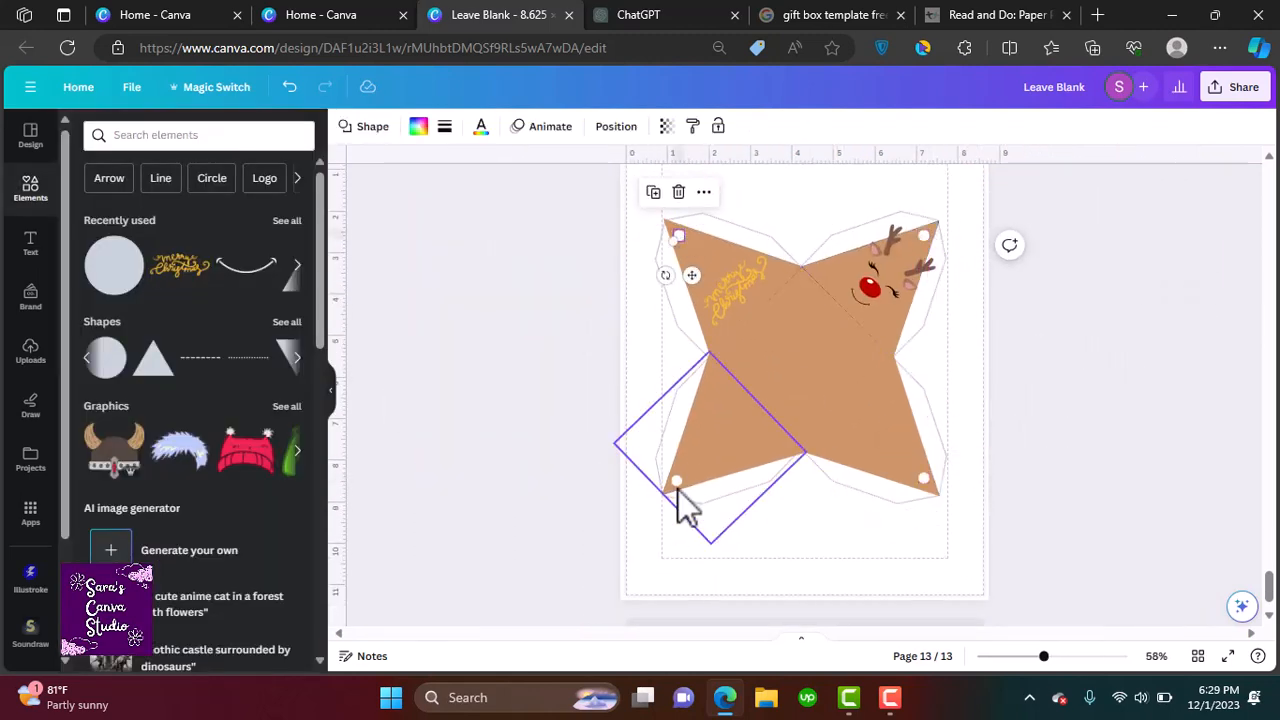
pyautogui.click(1194, 451)
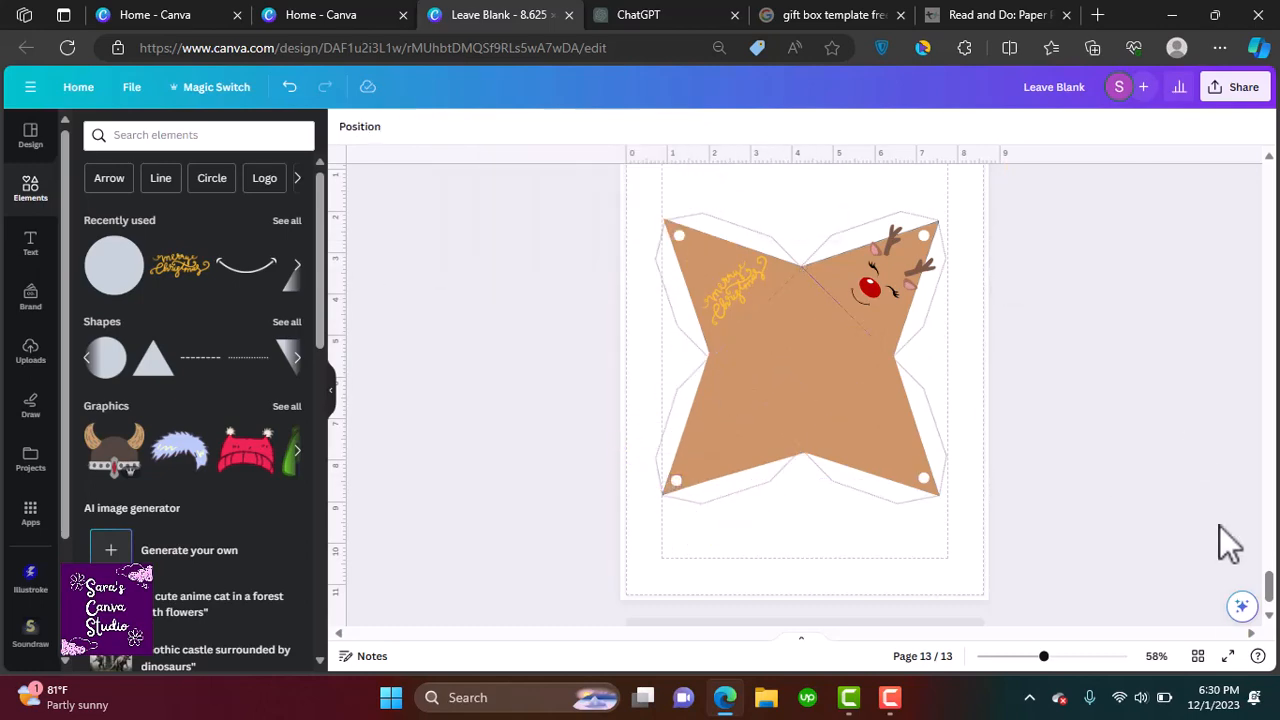
# Search the graphics for reindeer tail and browse the results
pyautogui.click(255, 145)
pyautogui.write('reindeer tail')
pyautogui.press('Return')
pyautogui.click(298, 262)
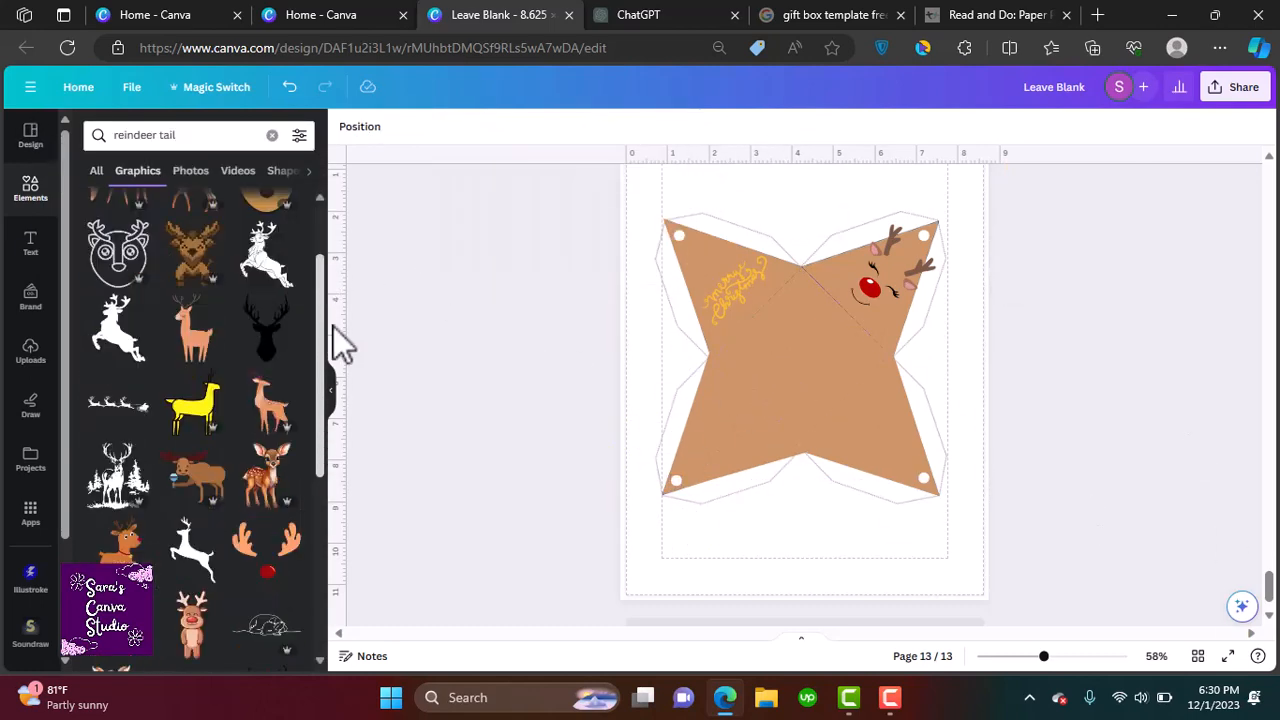
pyautogui.moveTo(333, 326); pyautogui.dragTo(370, 700)
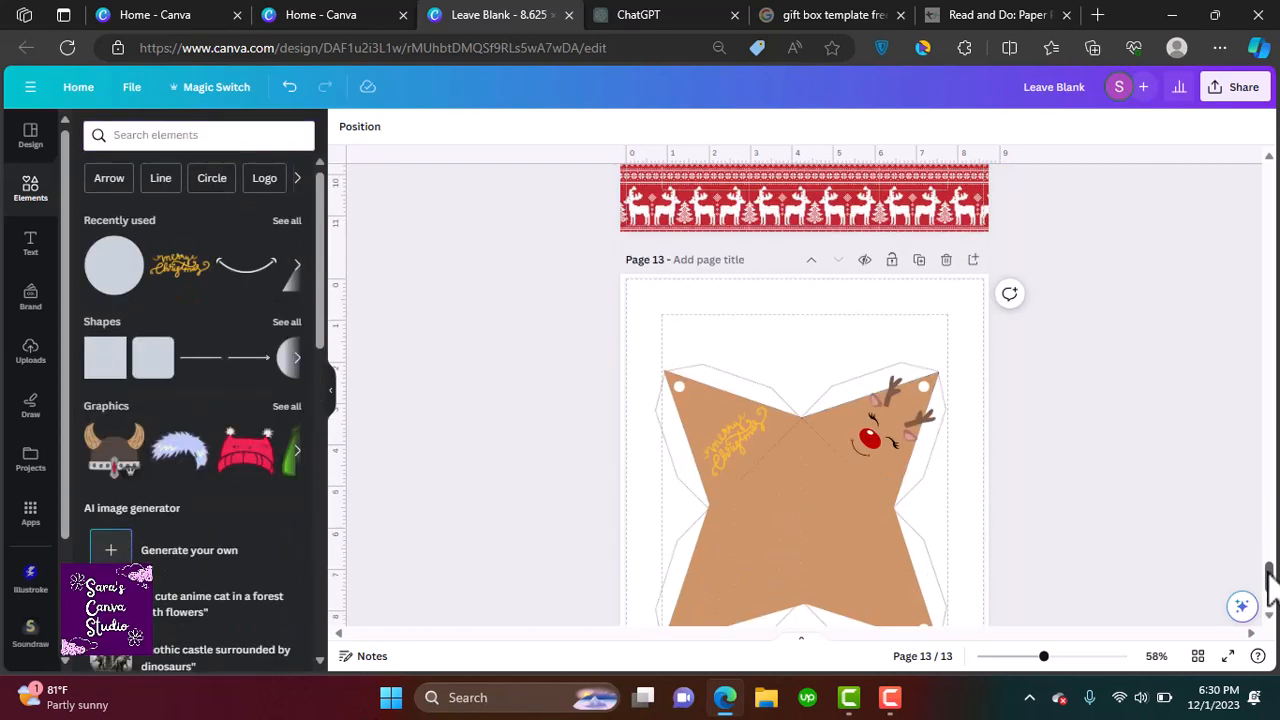
# Add a heading reading Reindeer Giftbox centered above the gift box template
pyautogui.click(30, 243)
pyautogui.click(200, 257)
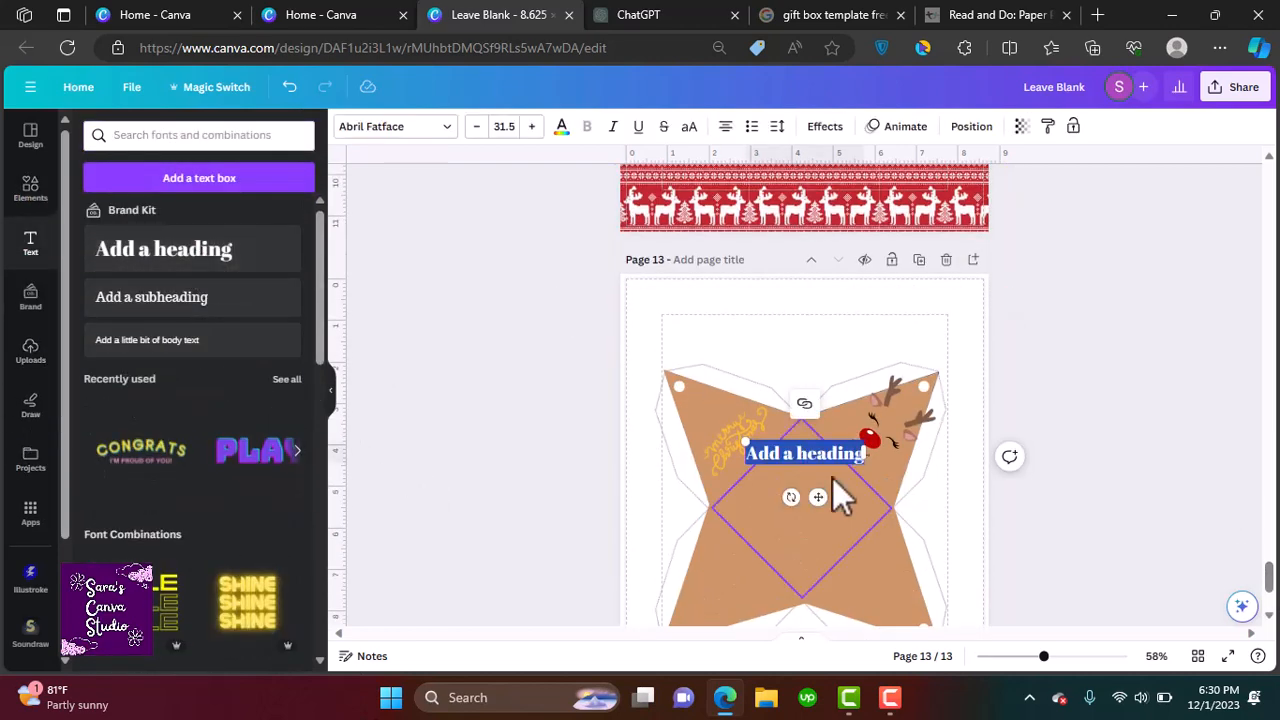
pyautogui.moveTo(813, 494); pyautogui.dragTo(811, 356)
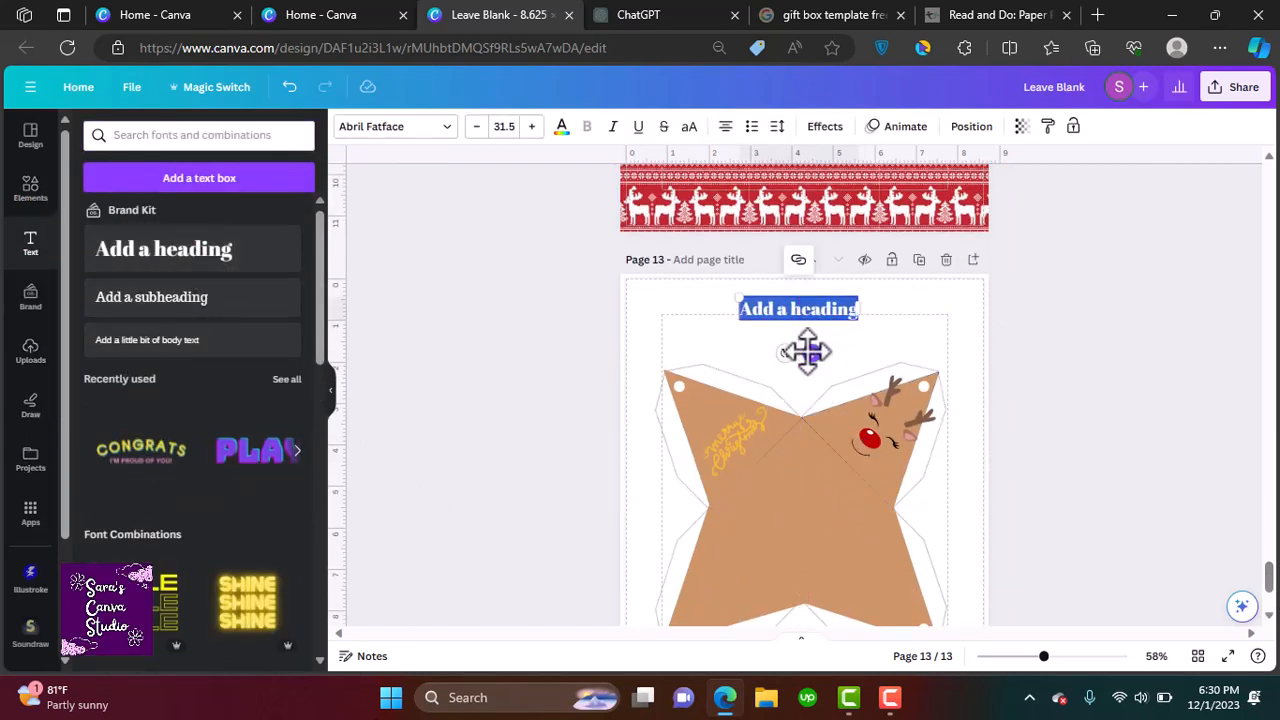
pyautogui.write('Reindeer Giftbox')
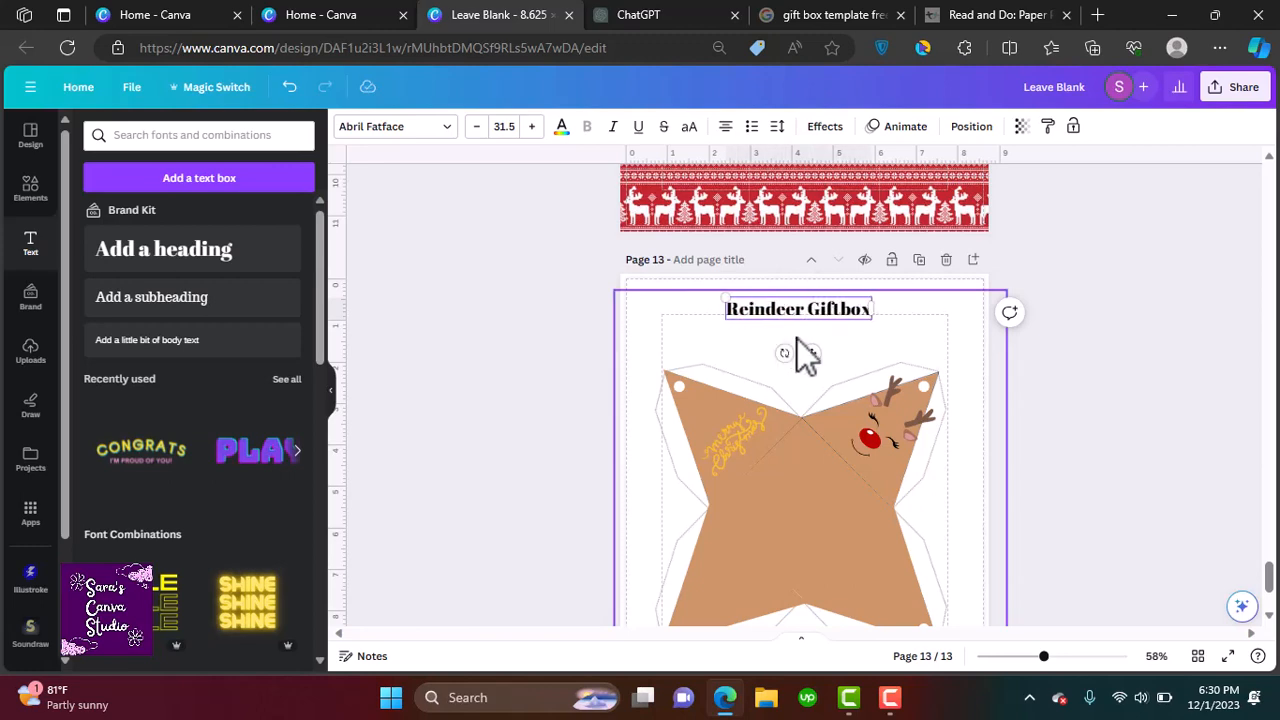
pyautogui.moveTo(805, 352); pyautogui.dragTo(808, 365)
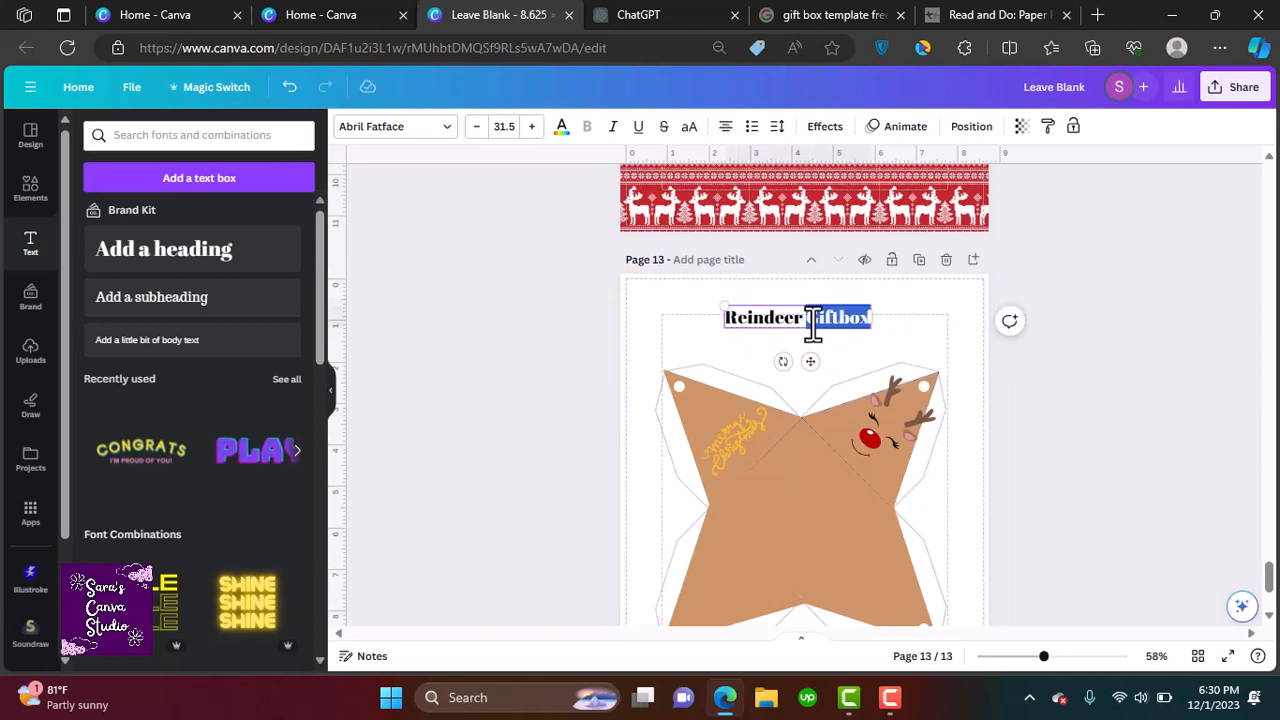
# Change the heading's font to a bold all-caps sans-serif typeface
pyautogui.click(408, 130)
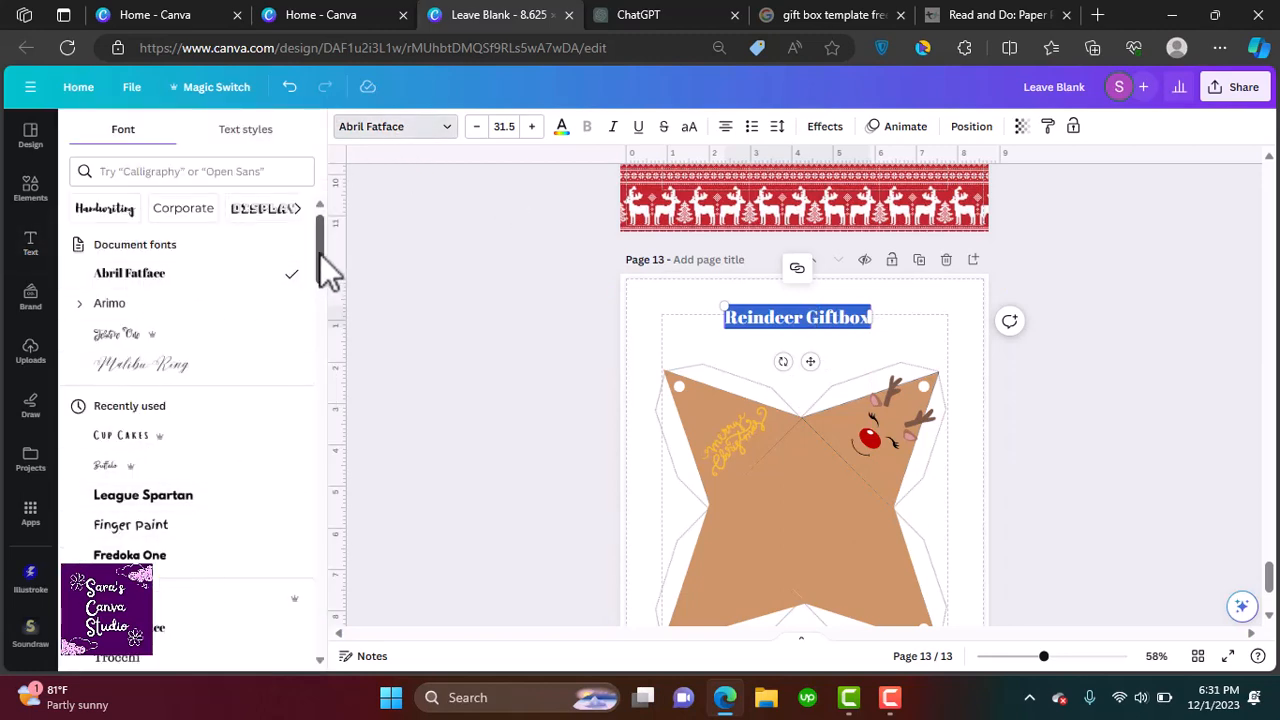
pyautogui.moveTo(320, 254); pyautogui.dragTo(347, 497)
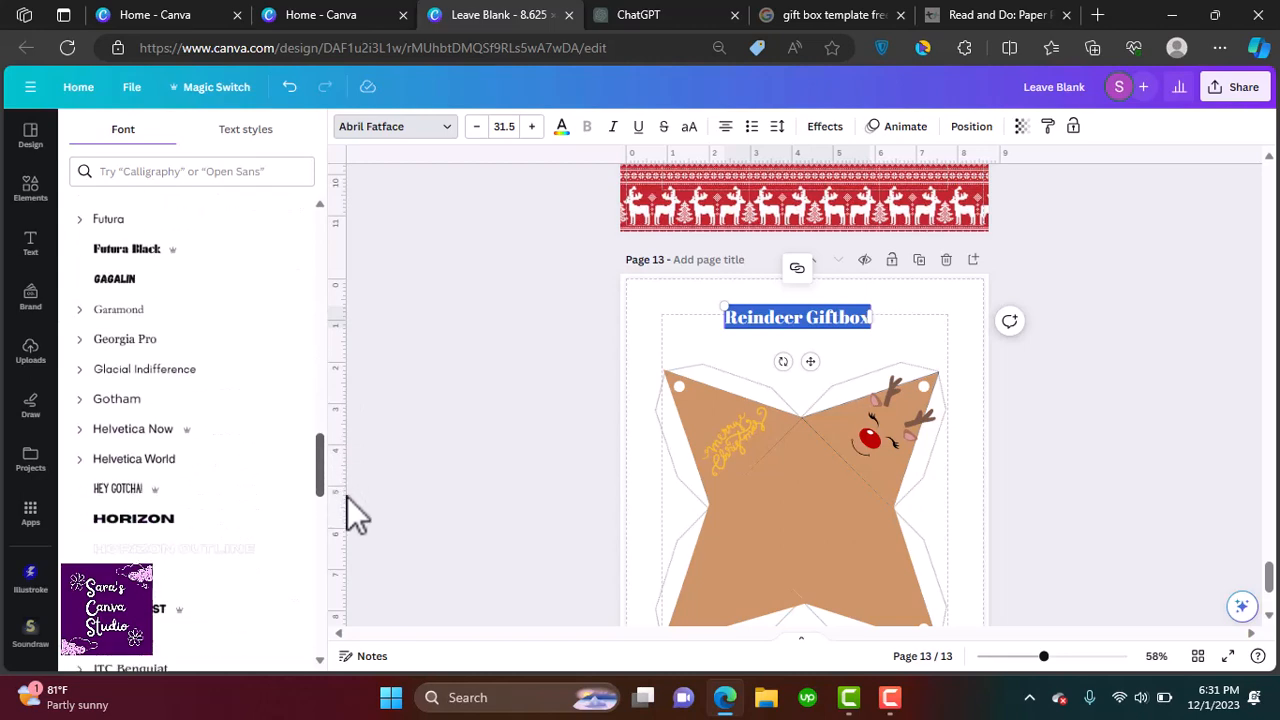
pyautogui.click(183, 616)
pyautogui.click(1132, 530)
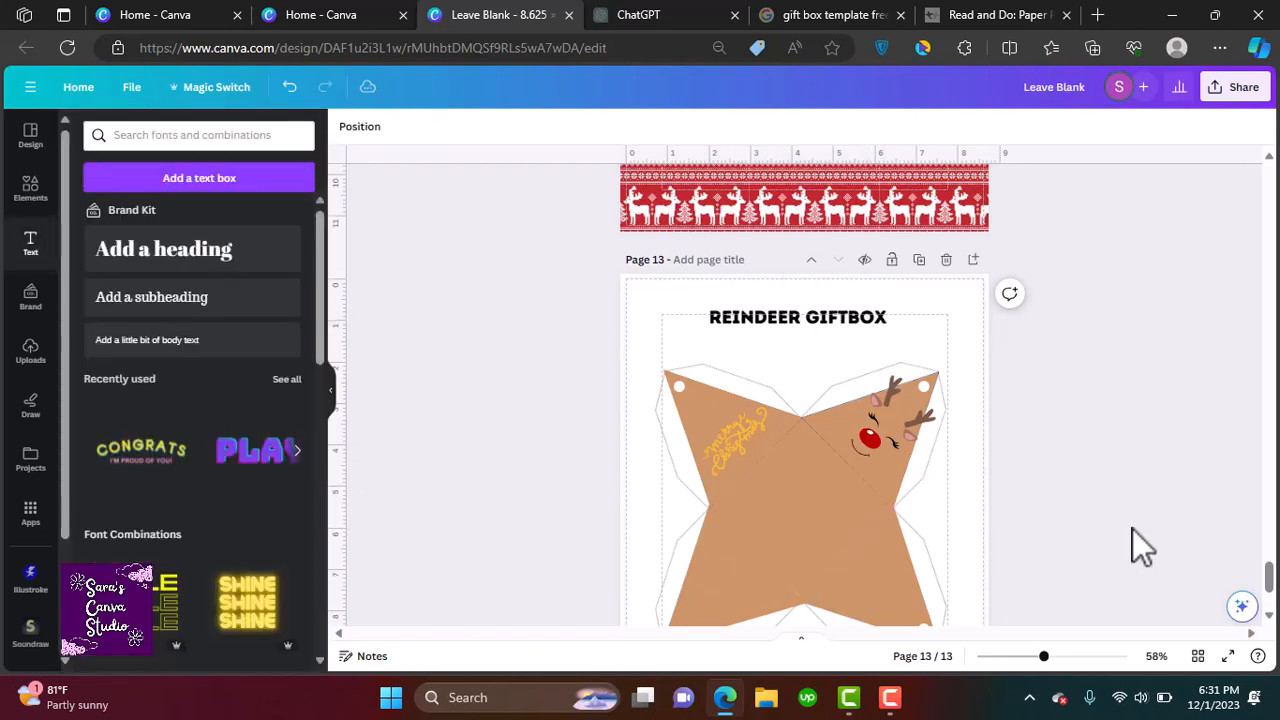
# Add body text reading "Cut, fold and tie the ribbon." below the template's lower right corner
pyautogui.moveTo(1273, 598); pyautogui.dragTo(1273, 612)
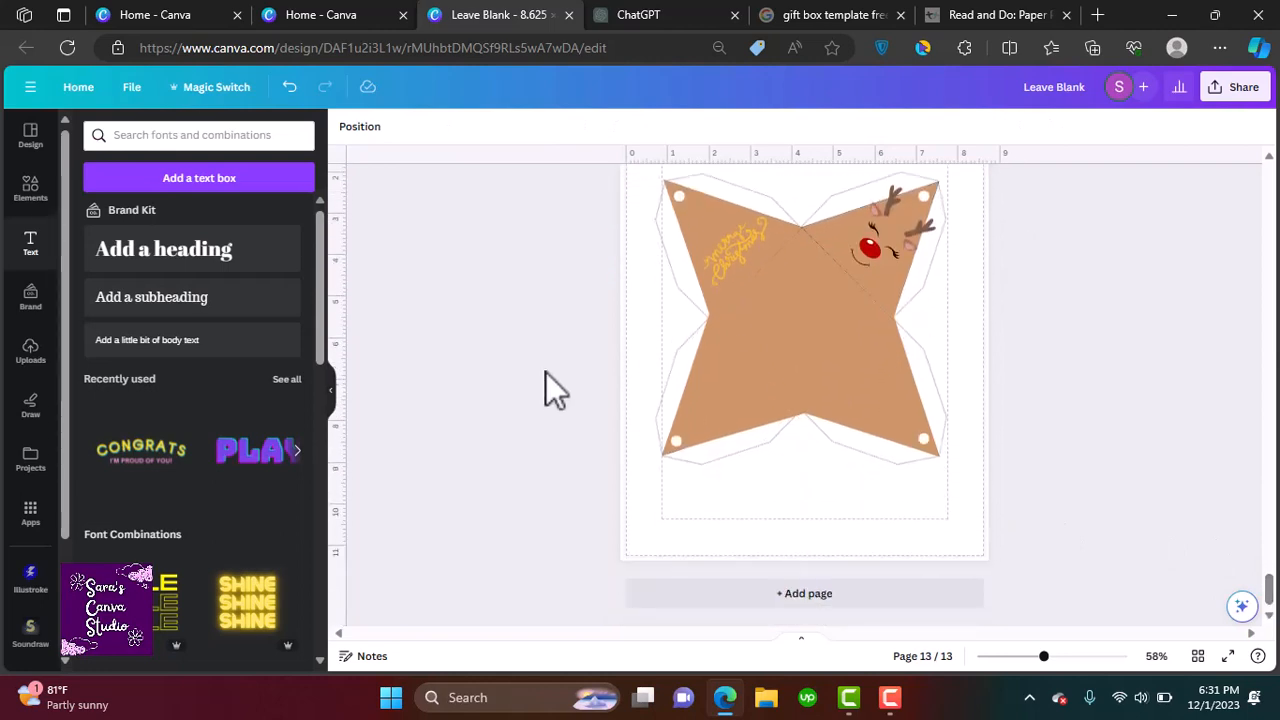
pyautogui.click(168, 318)
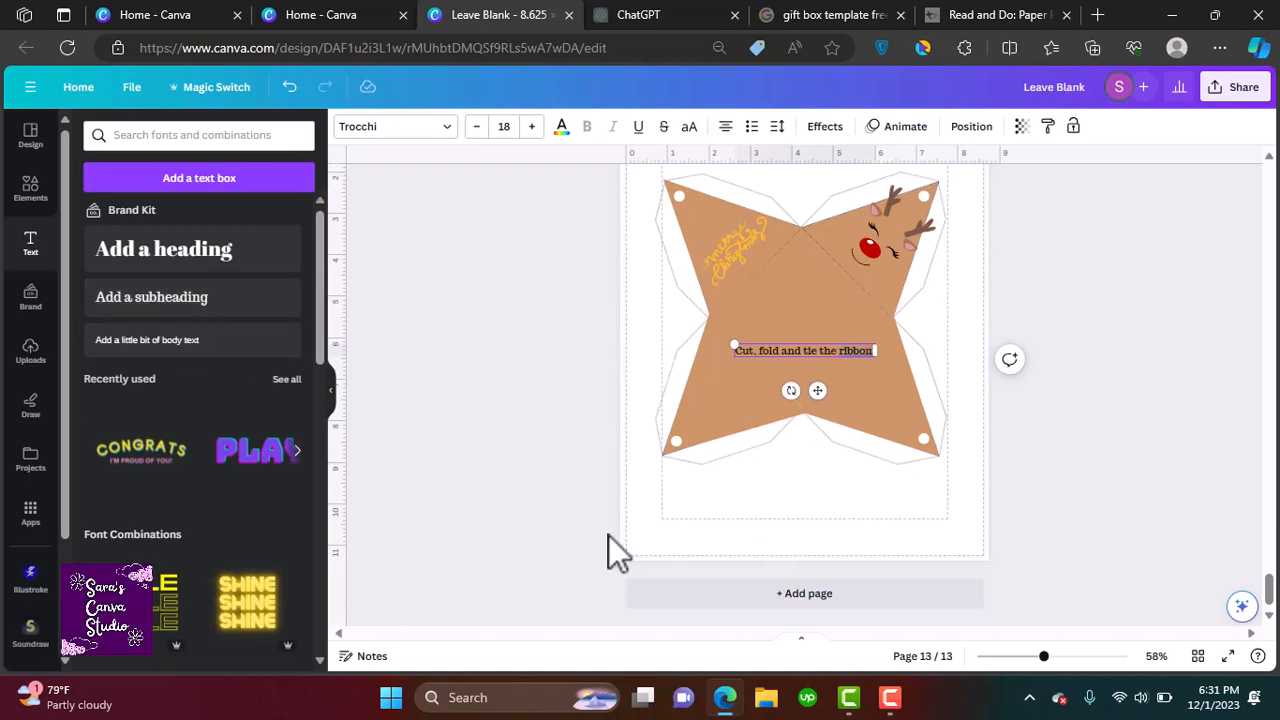
pyautogui.moveTo(818, 390); pyautogui.dragTo(870, 543)
# Add a new blank page at the end of the design
pyautogui.click(804, 593)
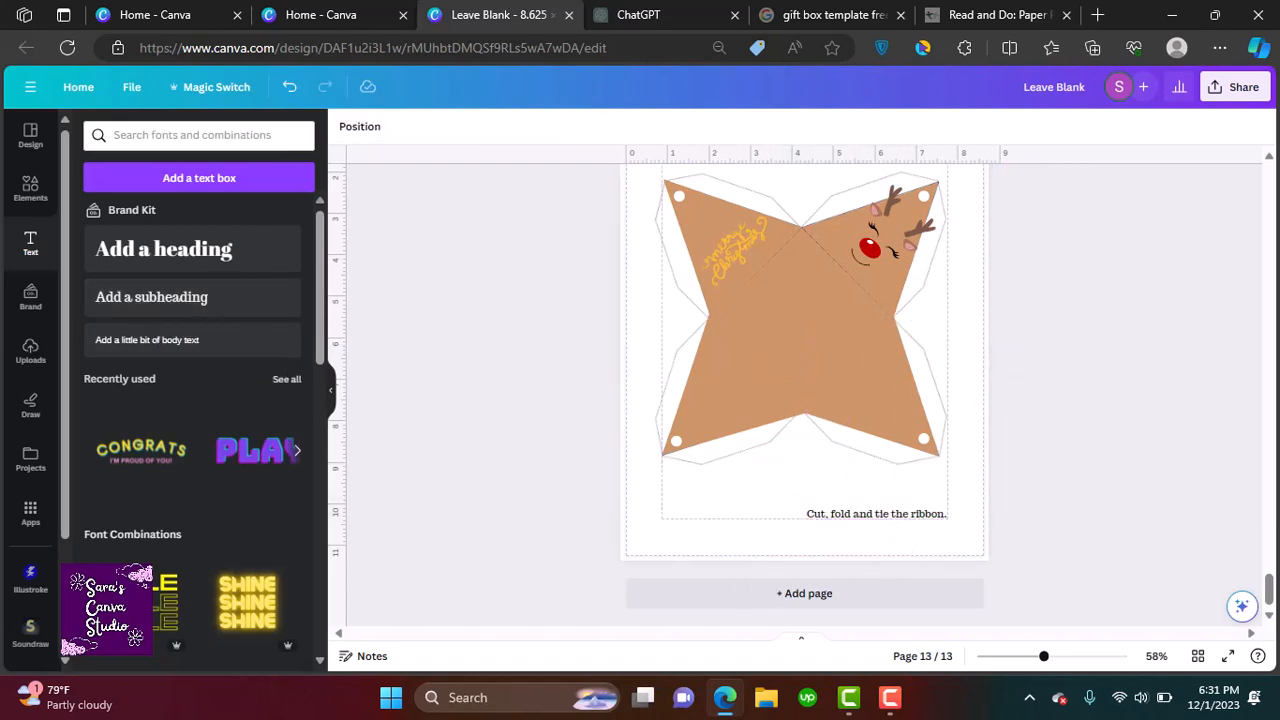
pyautogui.click(277, 265)
pyautogui.write('nk')
pyautogui.click(973, 231)
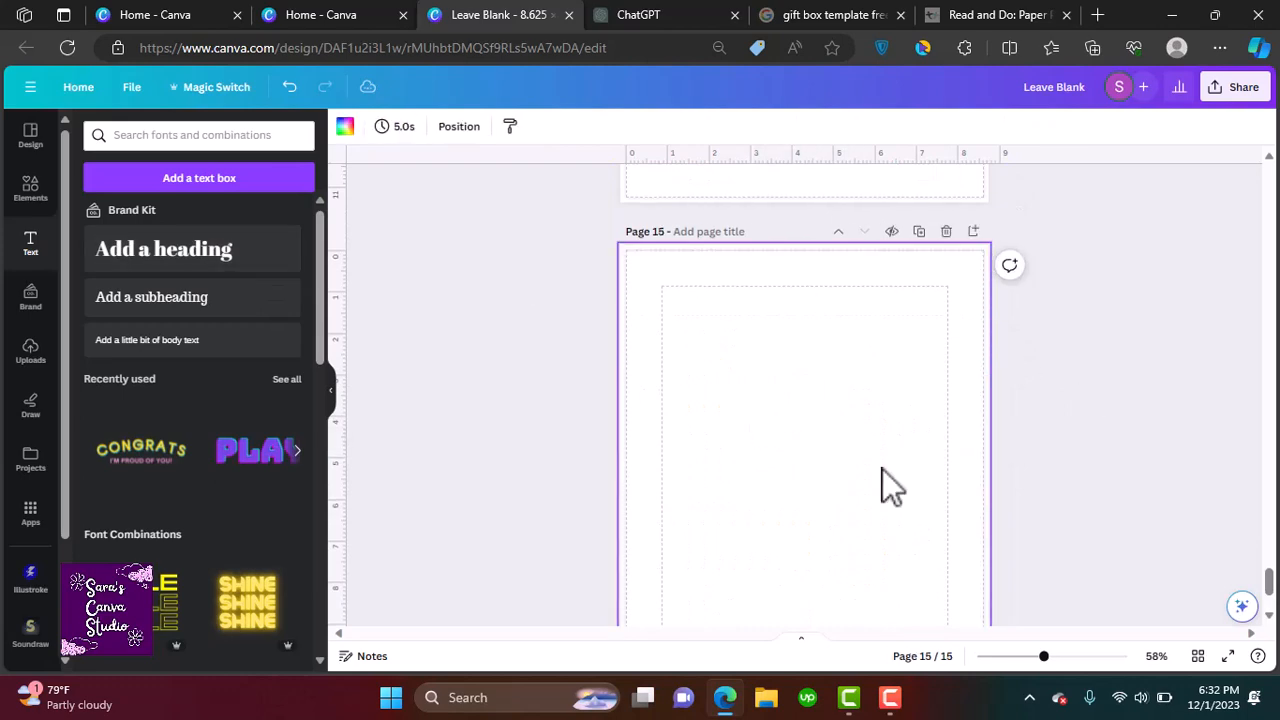
# Place the uploaded four-point gift box template image on the new page
pyautogui.click(30, 351)
pyautogui.click(123, 290)
pyautogui.click(811, 300)
pyautogui.moveTo(1268, 589); pyautogui.dragTo(1275, 550)
pyautogui.rightClick(829, 345)
pyautogui.moveTo(890, 412)
pyautogui.click(1080, 561)
pyautogui.click(216, 598)
pyautogui.click(834, 588)
pyautogui.click(875, 176)
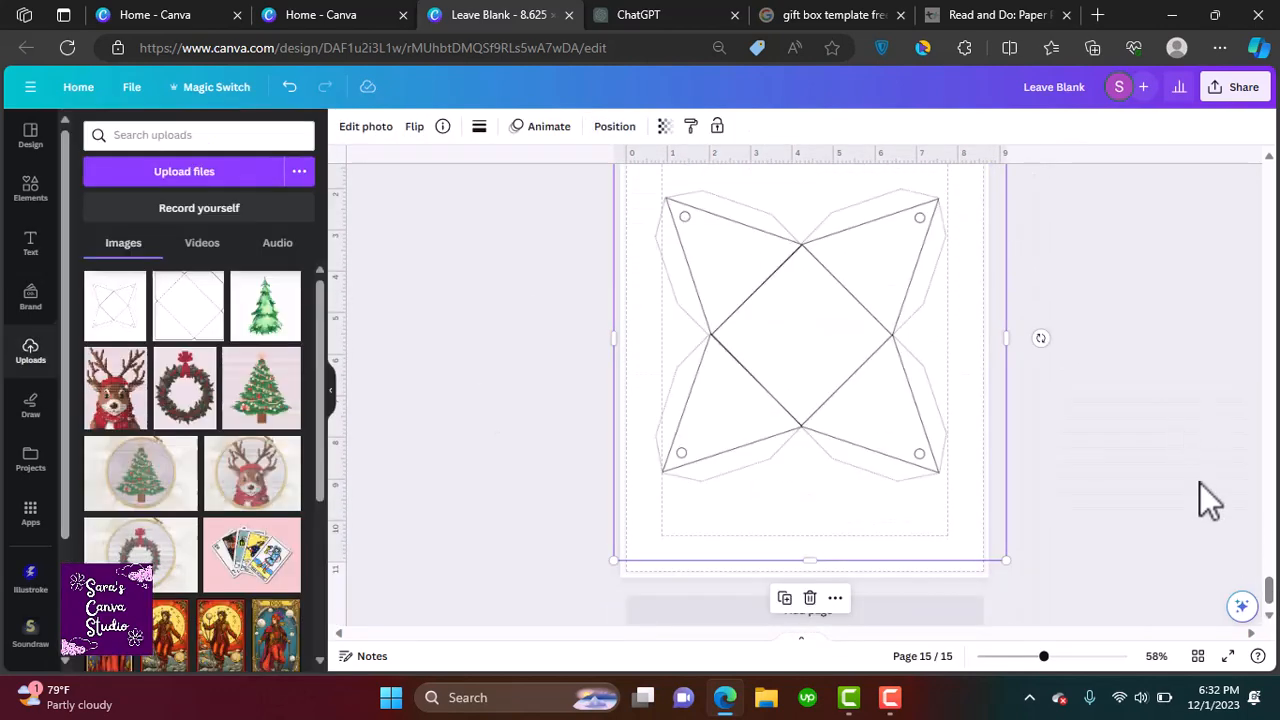
pyautogui.click(815, 238)
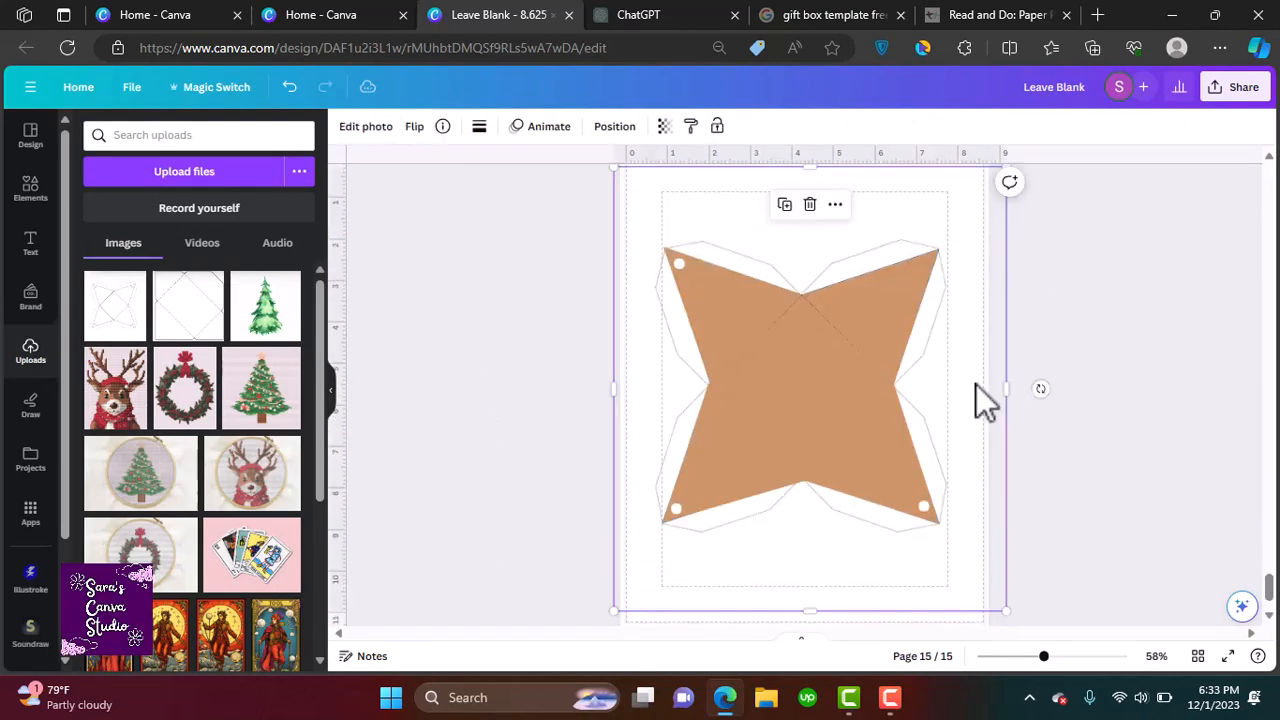
# Recolor all four flaps of the gift box template red
pyautogui.click(761, 388)
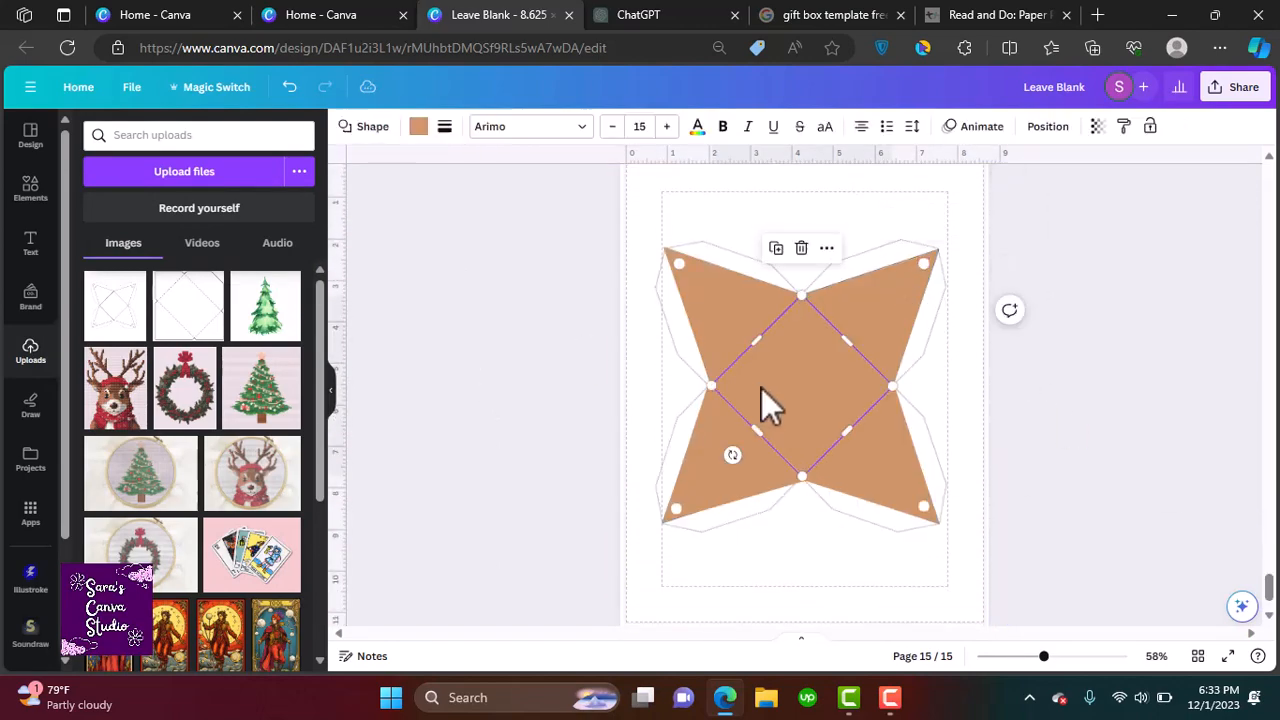
pyautogui.click(418, 126)
pyautogui.click(167, 349)
pyautogui.click(718, 315)
pyautogui.click(167, 348)
pyautogui.click(716, 491)
pyautogui.click(168, 349)
pyautogui.click(885, 305)
pyautogui.click(167, 349)
pyautogui.click(885, 470)
pyautogui.click(167, 349)
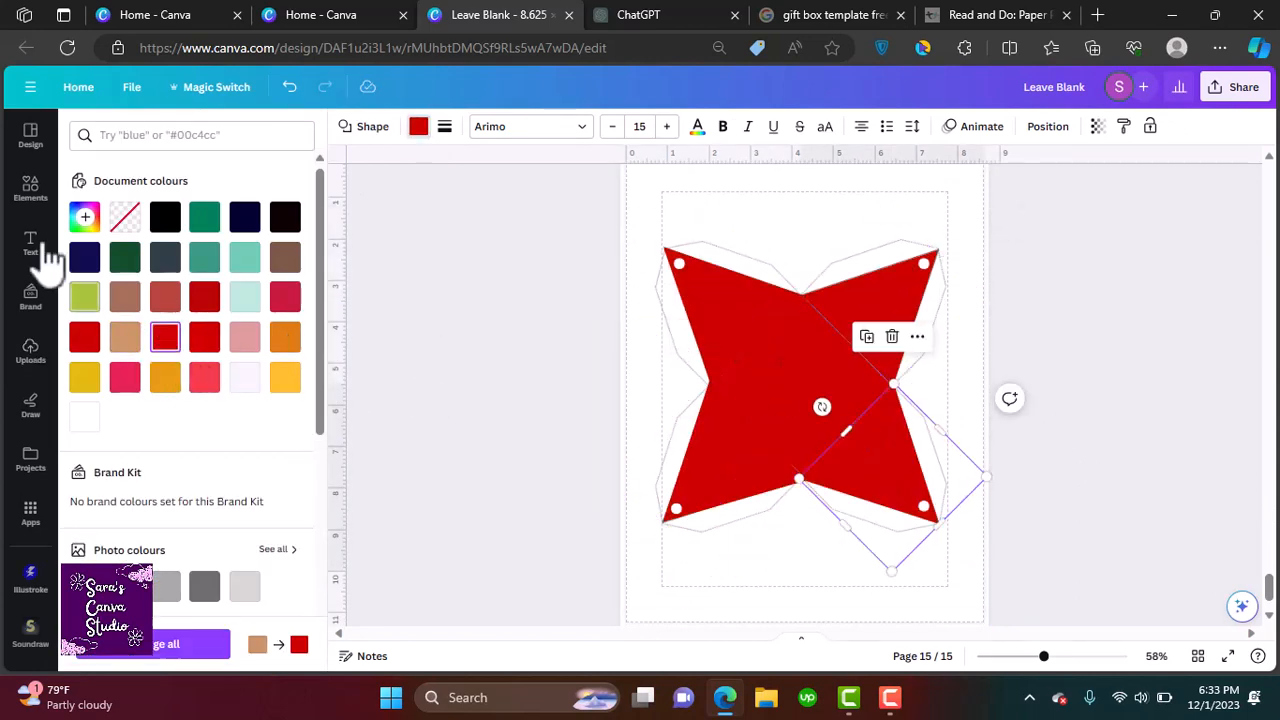
# Search graphics for "santa face" and place a Santa beard graphic on the upper right flap
pyautogui.click(30, 188)
pyautogui.click(200, 134)
pyautogui.write('santa face')
pyautogui.press('Return')
pyautogui.click(281, 516)
pyautogui.moveTo(945, 268); pyautogui.dragTo(788, 425)
pyautogui.moveTo(725, 460); pyautogui.dragTo(863, 342)
pyautogui.moveTo(857, 426); pyautogui.dragTo(800, 398)
pyautogui.moveTo(852, 269); pyautogui.dragTo(856, 316)
pyautogui.moveTo(861, 366); pyautogui.dragTo(868, 324)
pyautogui.moveTo(320, 320); pyautogui.dragTo(320, 392)
pyautogui.moveTo(868, 332); pyautogui.dragTo(866, 328)
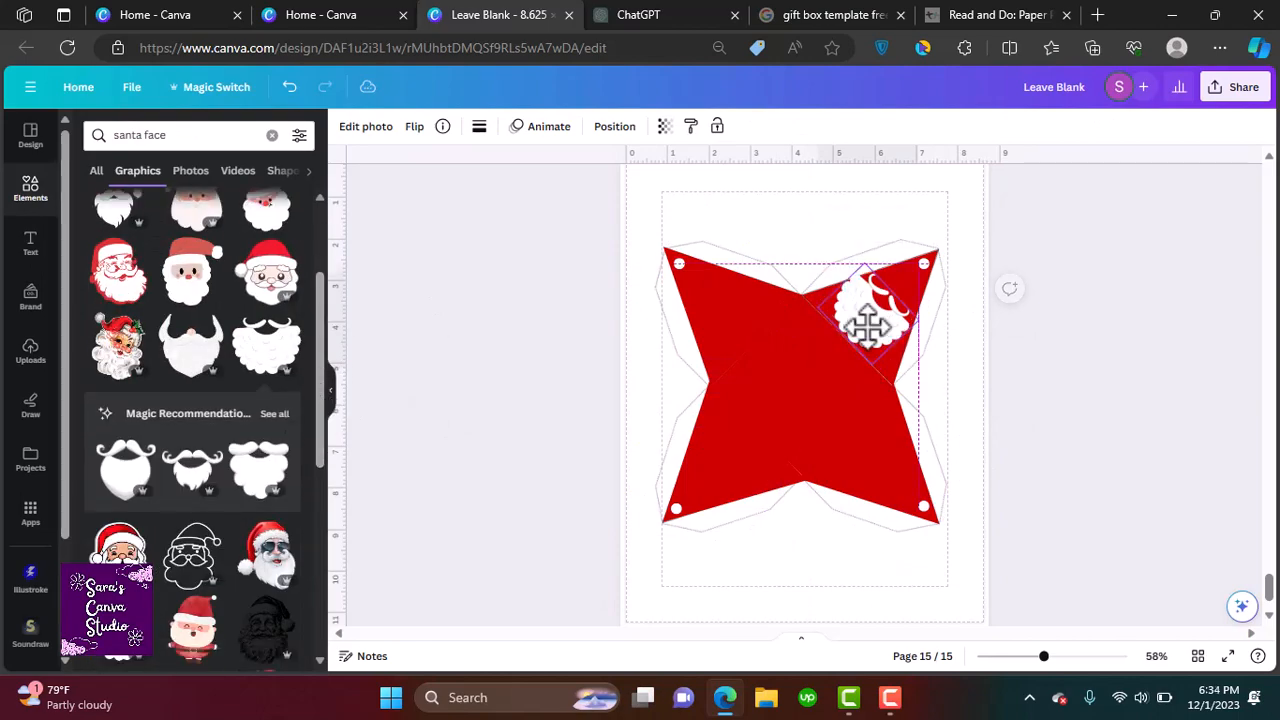
# Search graphics for "santa hat" and add a red Santa hat at the tip of the upper right flap
pyautogui.moveTo(319, 430); pyautogui.dragTo(384, 678)
pyautogui.doubleClick(146, 136)
pyautogui.press('BackSpace')
pyautogui.press('BackSpace')
pyautogui.press('BackSpace')
pyautogui.press('BackSpace')
pyautogui.press('BackSpace')
pyautogui.press('BackSpace')
pyautogui.press('BackSpace')
pyautogui.write('hat')
pyautogui.press('Return')
pyautogui.doubleClick(146, 136)
pyautogui.write('santa hat')
pyautogui.press('Return')
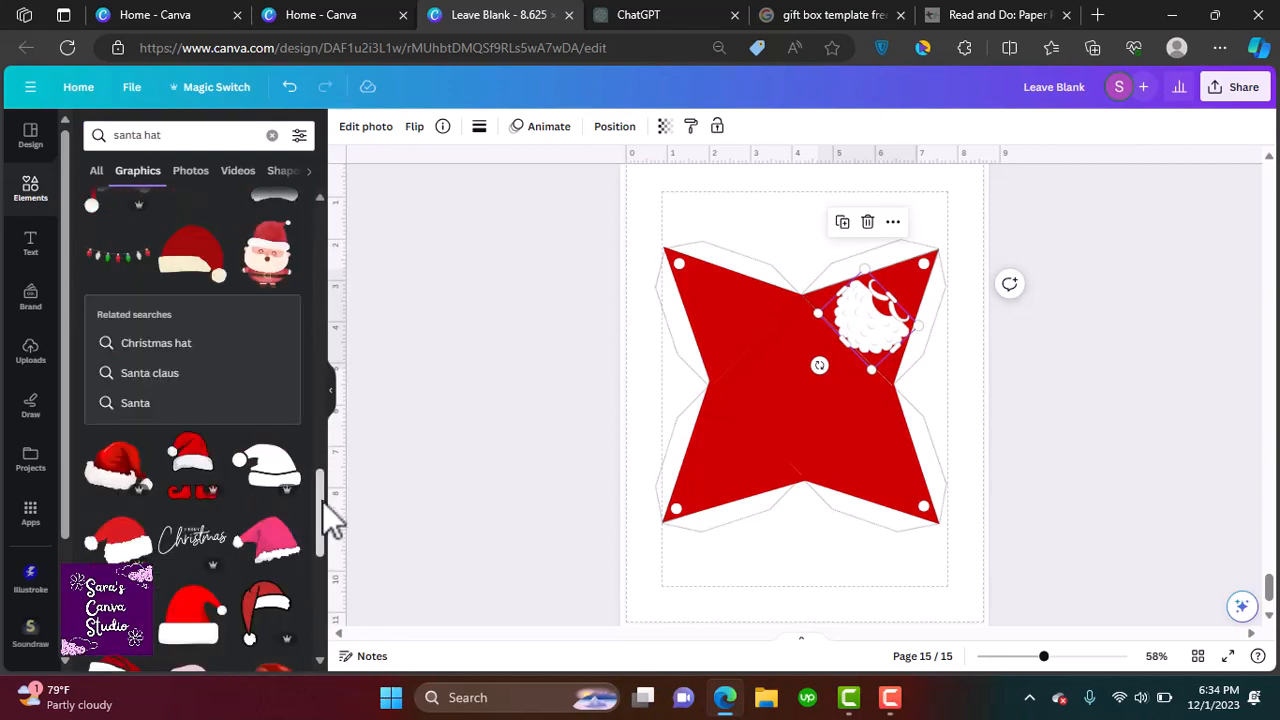
pyautogui.moveTo(322, 500); pyautogui.dragTo(335, 638)
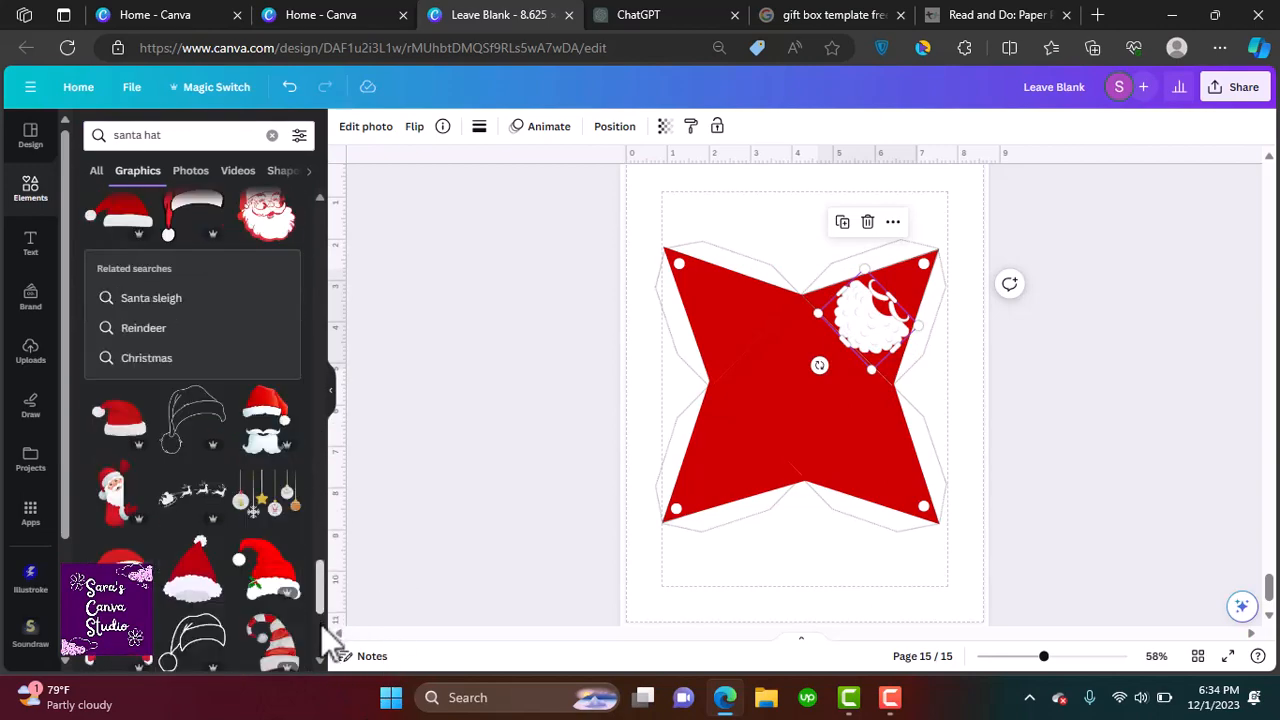
pyautogui.click(195, 572)
pyautogui.moveTo(797, 410); pyautogui.dragTo(890, 330)
pyautogui.moveTo(896, 423); pyautogui.dragTo(820, 394)
pyautogui.moveTo(899, 199); pyautogui.dragTo(904, 338)
pyautogui.moveTo(895, 382); pyautogui.dragTo(919, 325)
pyautogui.moveTo(914, 280); pyautogui.dragTo(915, 274)
pyautogui.click(943, 180)
pyautogui.moveTo(1038, 385)
pyautogui.click(815, 441)
pyautogui.click(1044, 406)
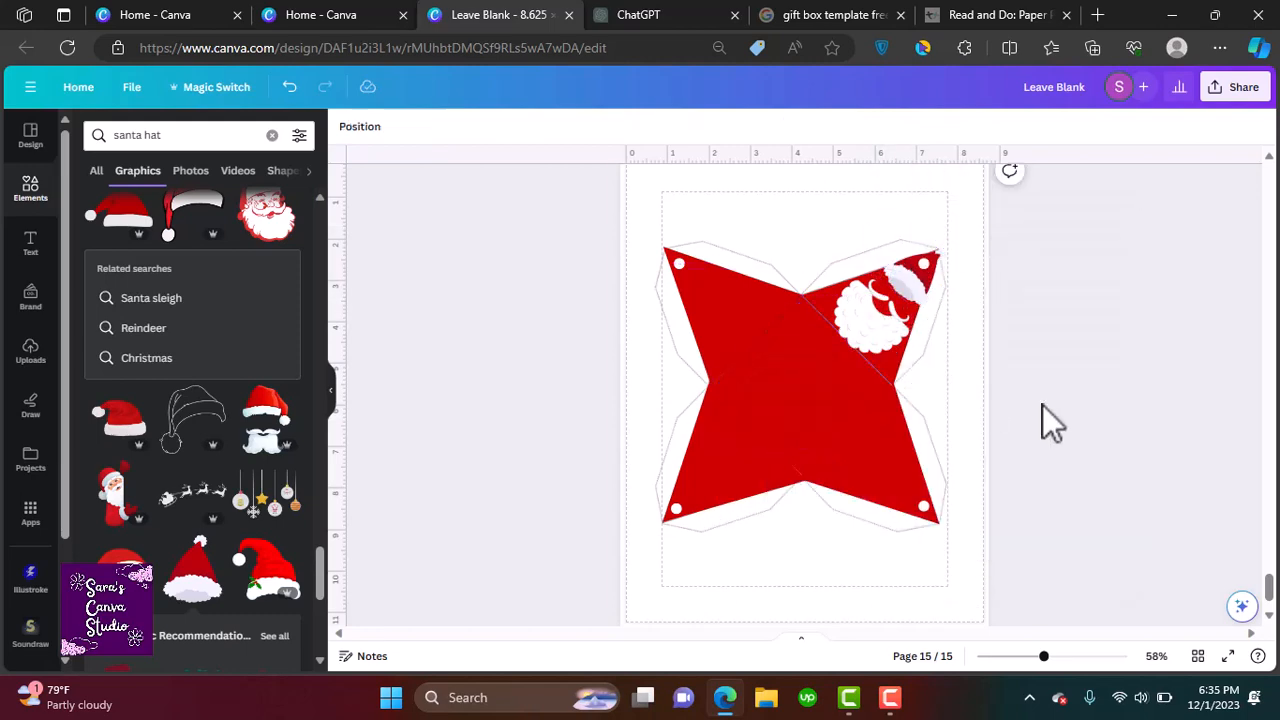
# Replace the beard graphic with a "santa" face graphic sized onto the upper right flap
pyautogui.click(272, 135)
pyautogui.write('santa')
pyautogui.press('Return')
pyautogui.click(287, 257)
pyautogui.moveTo(319, 345); pyautogui.dragTo(325, 489)
pyautogui.click(867, 321)
pyautogui.press('Delete')
pyautogui.click(192, 275)
pyautogui.moveTo(815, 392); pyautogui.dragTo(900, 307)
pyautogui.moveTo(891, 431); pyautogui.dragTo(797, 391)
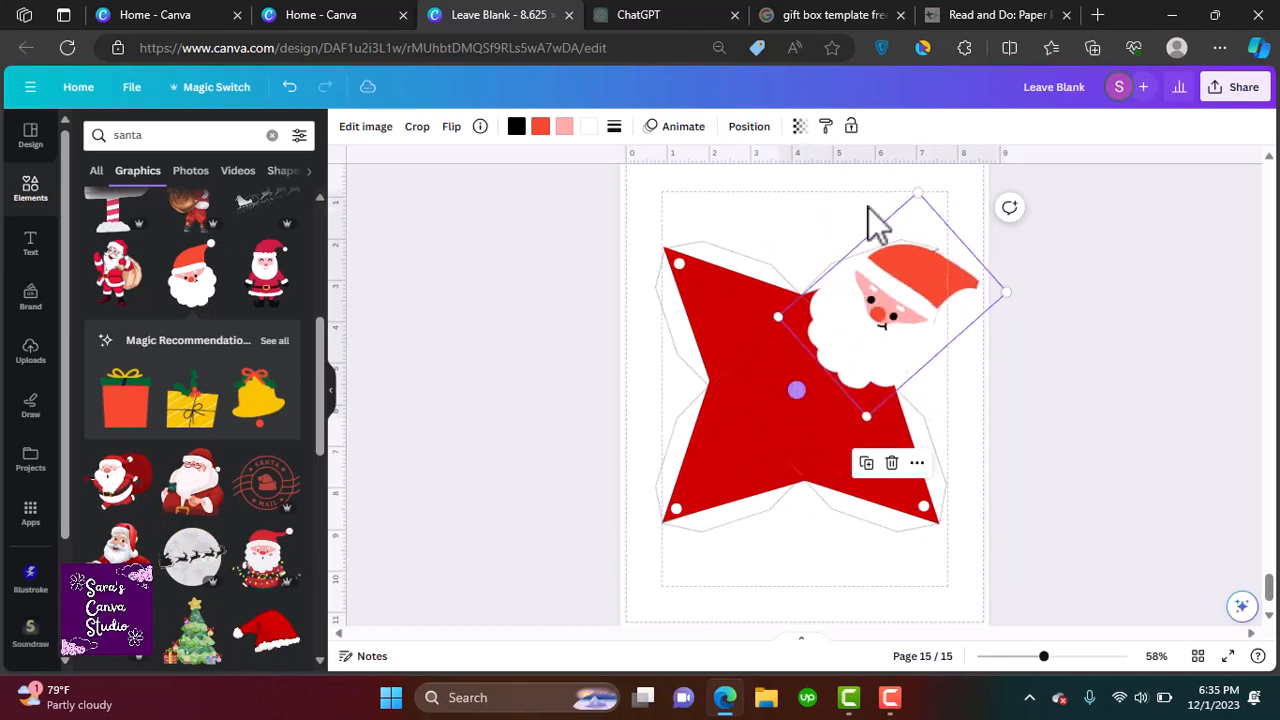
pyautogui.moveTo(916, 192); pyautogui.dragTo(894, 294)
pyautogui.moveTo(901, 355); pyautogui.dragTo(891, 312)
# Crop the Santa face and arrange its layering and position beneath the hat on the upper right flap
pyautogui.click(1040, 310)
pyautogui.doubleClick(910, 334)
pyautogui.click(819, 401)
pyautogui.click(903, 216)
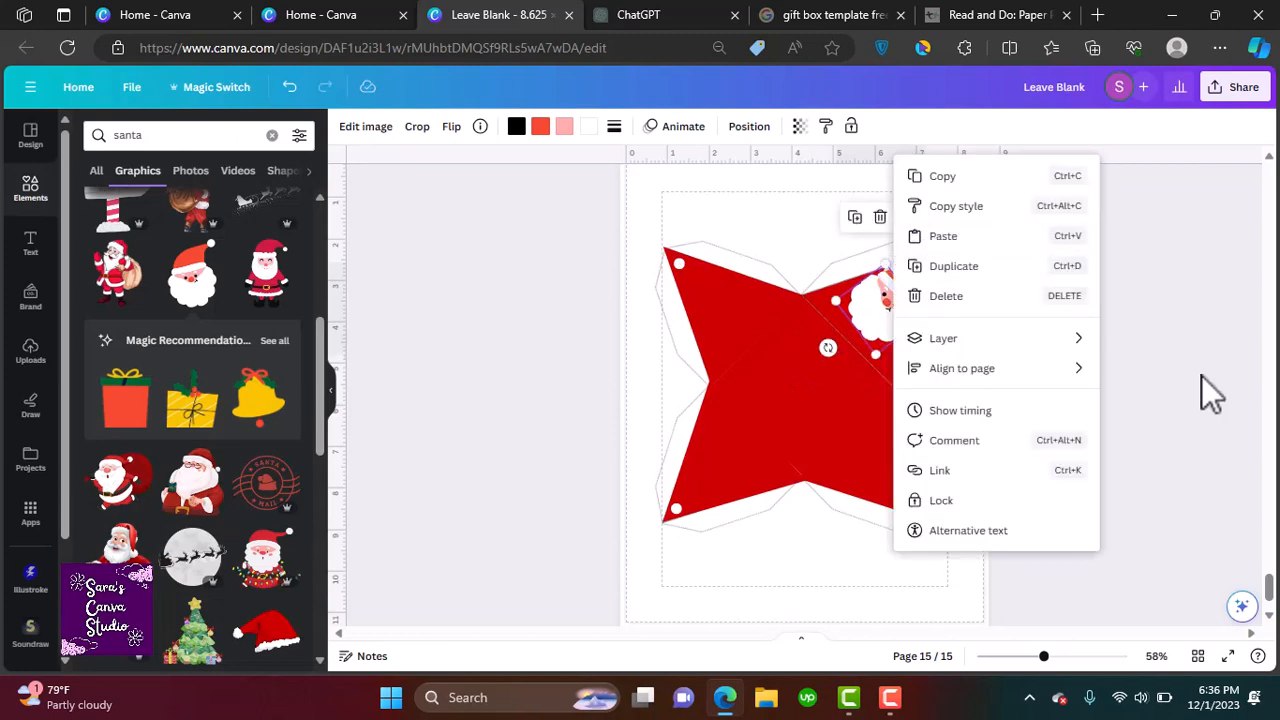
pyautogui.click(1201, 375)
pyautogui.doubleClick(873, 297)
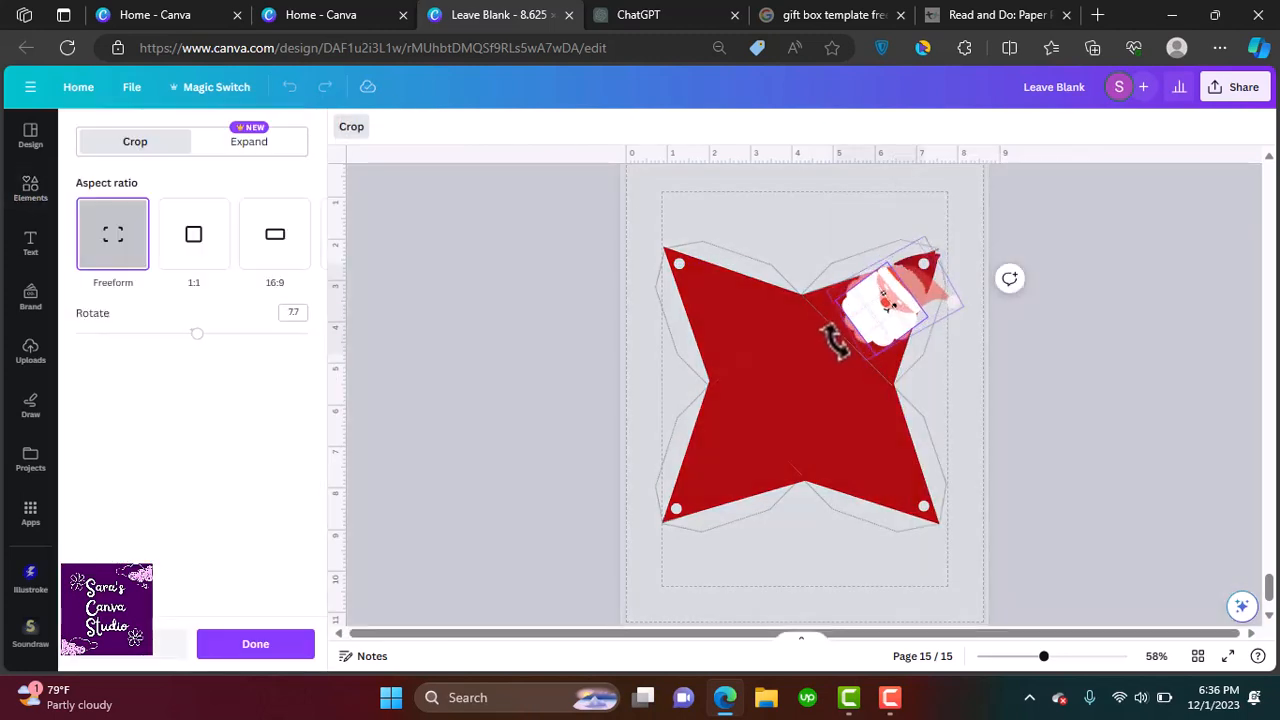
pyautogui.click(855, 390)
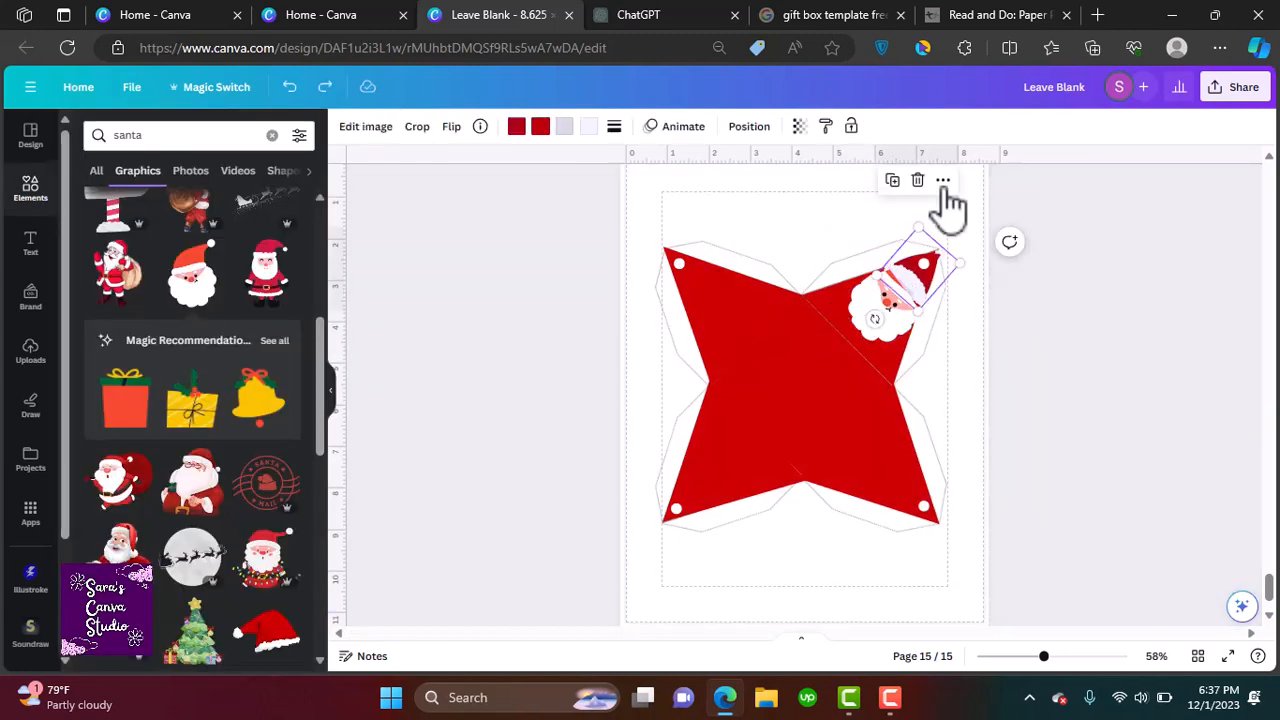
pyautogui.click(942, 180)
pyautogui.moveTo(980, 381)
pyautogui.click(840, 443)
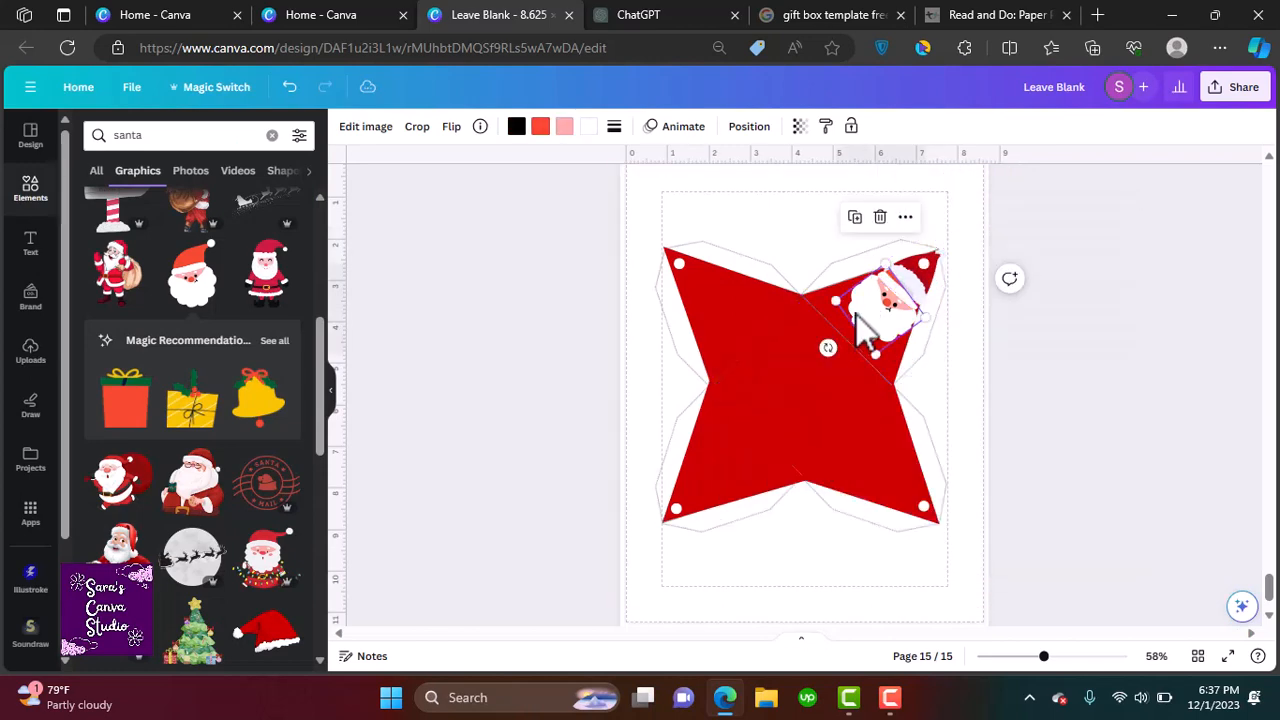
pyautogui.click(588, 126)
pyautogui.rightClick(955, 290)
pyautogui.click(886, 294)
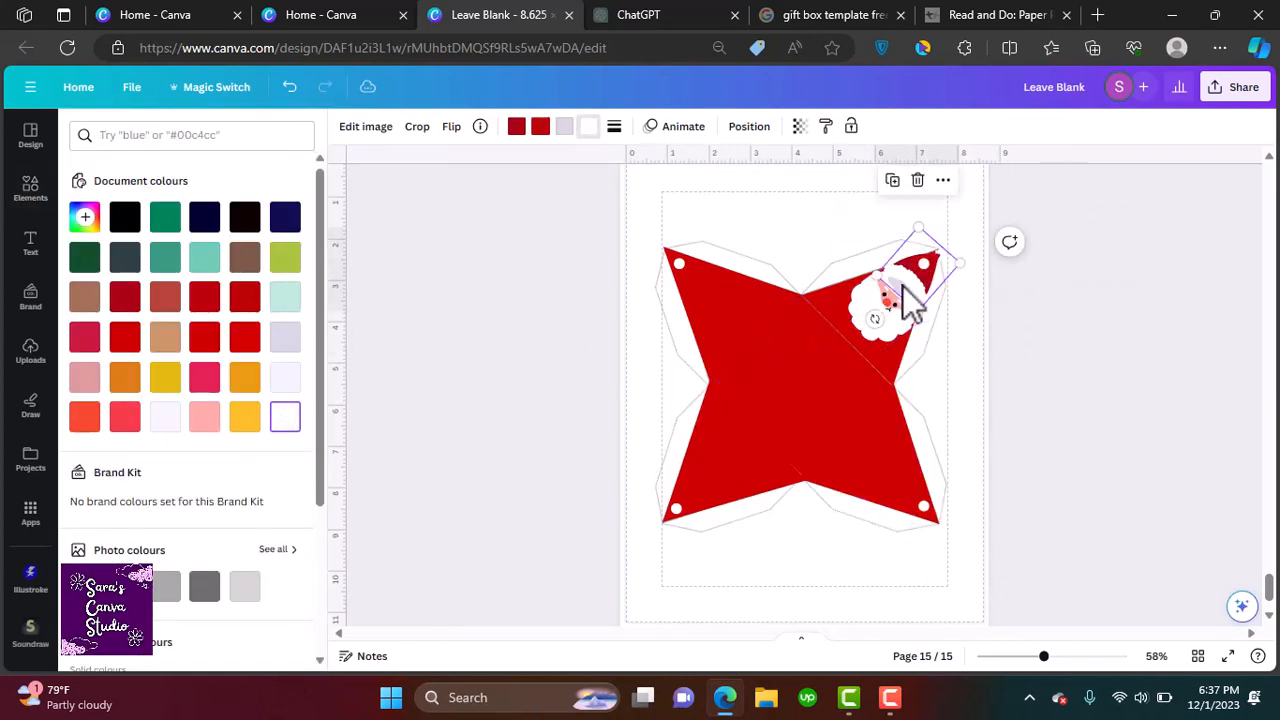
pyautogui.click(417, 126)
pyautogui.click(436, 254)
pyautogui.click(894, 314)
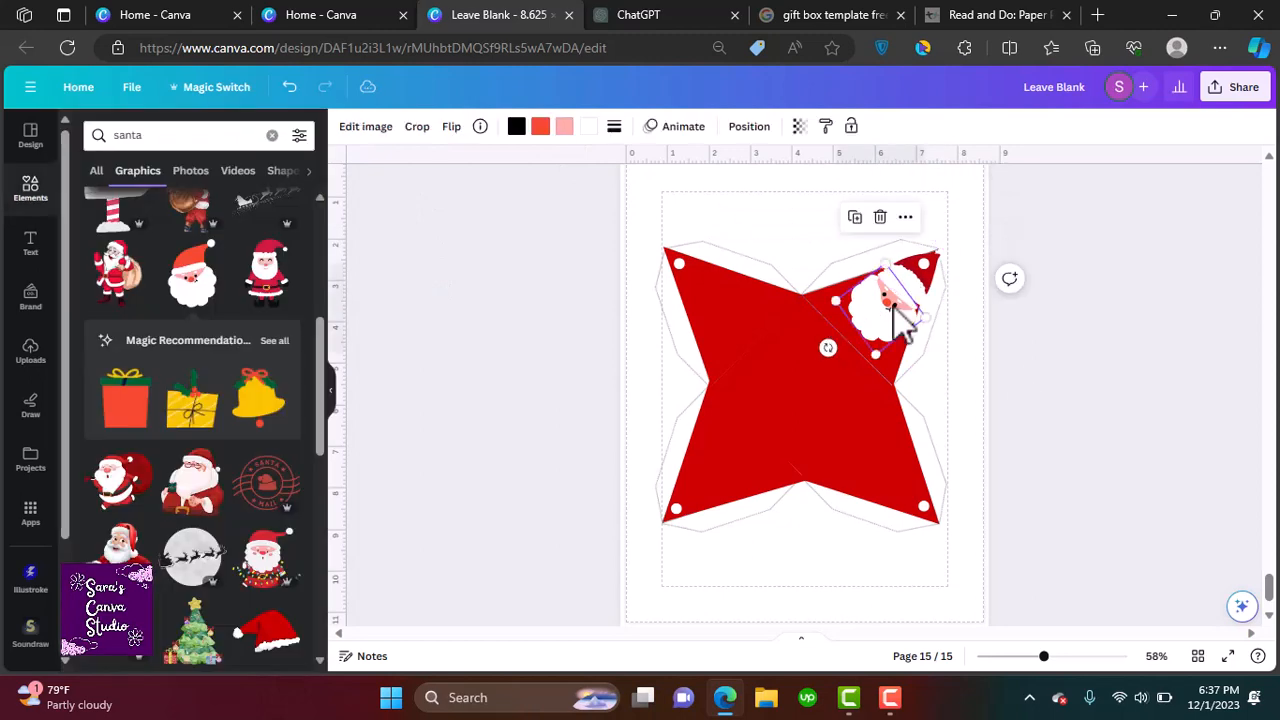
pyautogui.moveTo(894, 314)
pyautogui.mouseDown()
pyautogui.moveTo(923, 334)
pyautogui.moveTo(907, 295)
pyautogui.mouseUp()
# Search for "santa body" and place black belt graphics across the three remaining flaps
pyautogui.click(214, 137)
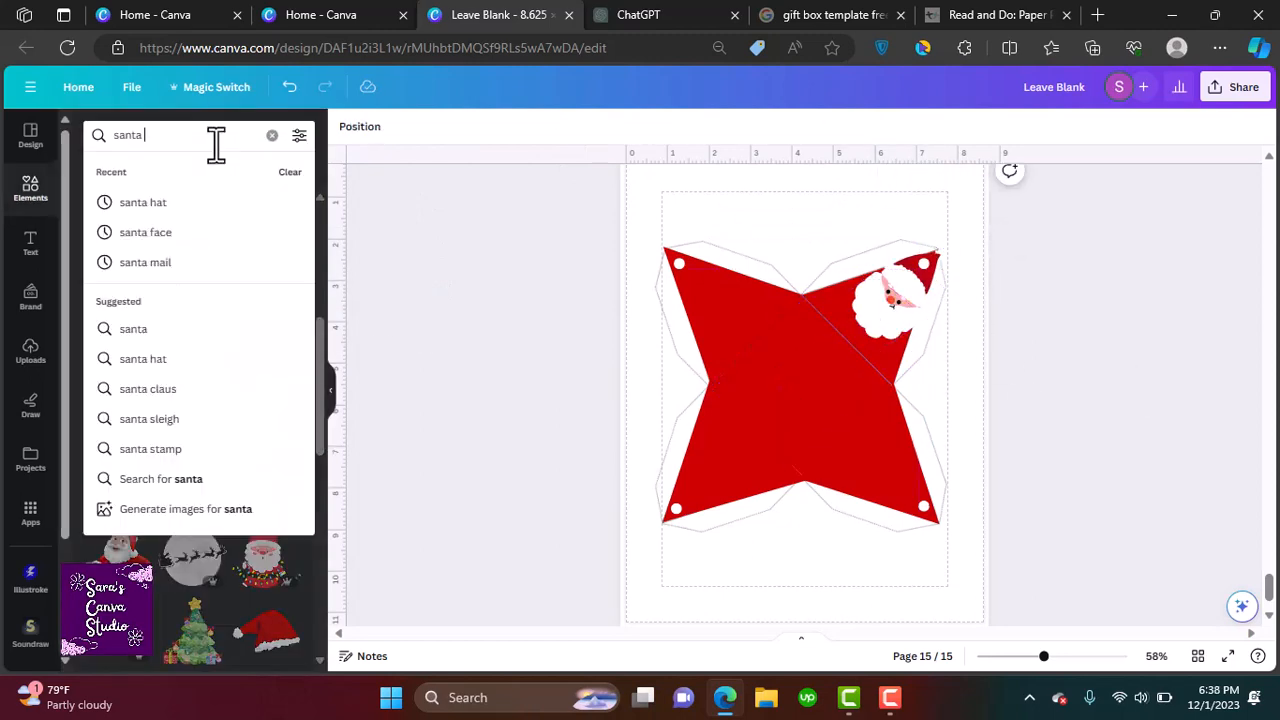
pyautogui.write('body')
pyautogui.press('Return')
pyautogui.scroll(-2, 312, 403)
pyautogui.scroll(-1, 192, 450)
pyautogui.click(192, 410)
pyautogui.moveTo(877, 405); pyautogui.dragTo(737, 326)
pyautogui.moveTo(723, 371); pyautogui.dragTo(768, 362)
pyautogui.moveTo(755, 270); pyautogui.dragTo(762, 512)
pyautogui.click(701, 222)
pyautogui.moveTo(737, 462); pyautogui.dragTo(884, 474)
pyautogui.click(1109, 591)
pyautogui.click(722, 484)
pyautogui.click(735, 466)
pyautogui.click(701, 367)
pyautogui.moveTo(917, 438); pyautogui.dragTo(846, 408)
pyautogui.click(1058, 485)
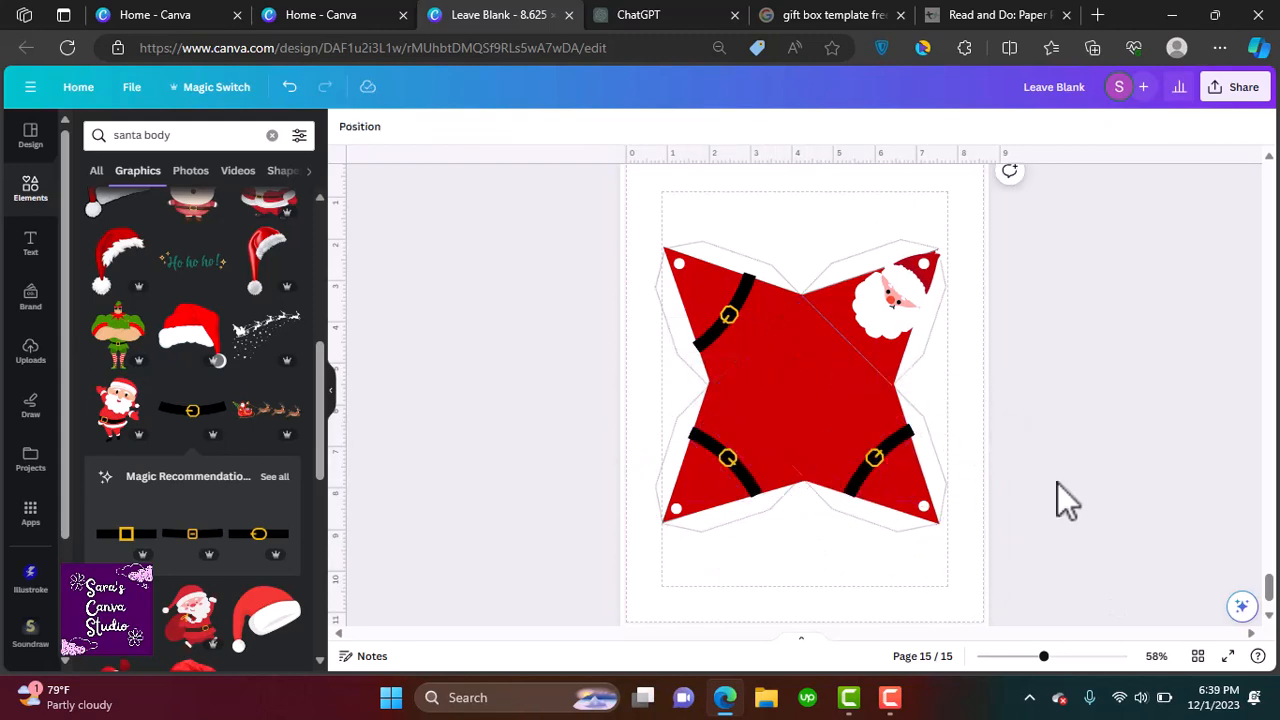
# Add a "Merry Christmas" graphic from the "santa claus wish" search and duplicate it onto the three belted flaps
pyautogui.click(272, 135)
pyautogui.click(214, 138)
pyautogui.write('santa claus wish')
pyautogui.press('Return')
pyautogui.click(287, 255)
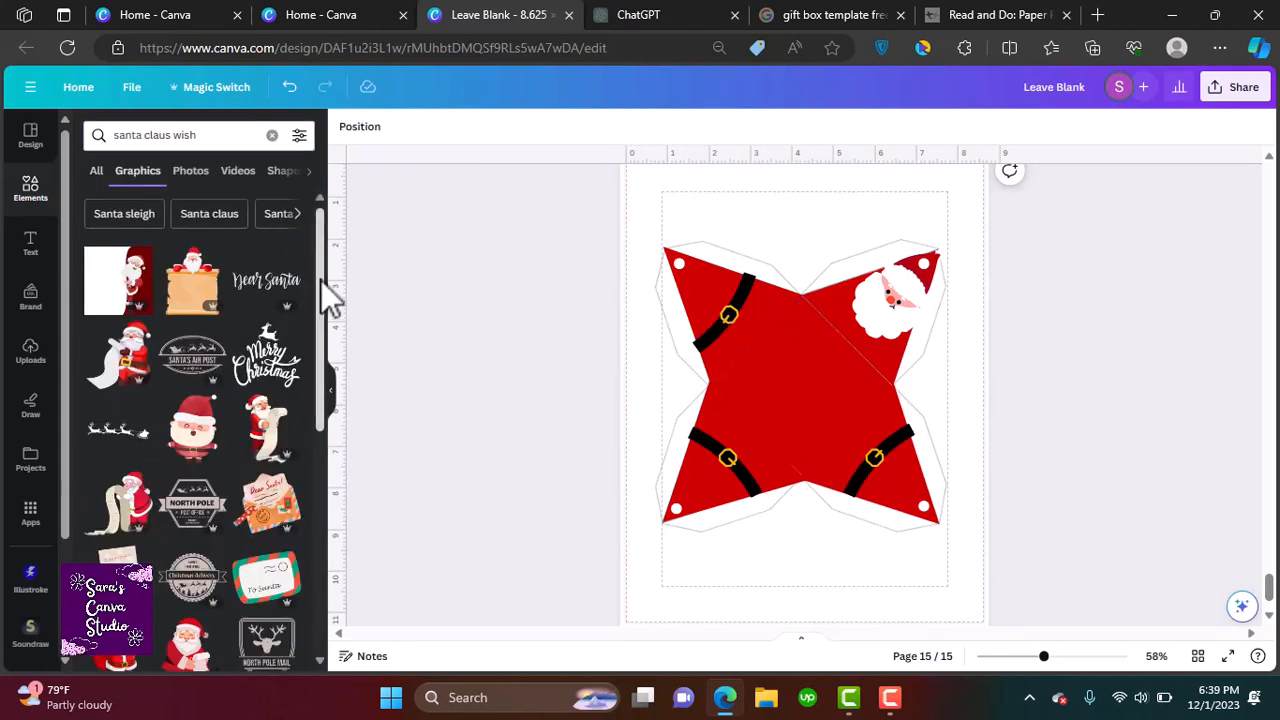
pyautogui.moveTo(321, 281); pyautogui.dragTo(321, 286)
pyautogui.click(254, 366)
pyautogui.moveTo(949, 255); pyautogui.dragTo(797, 491)
pyautogui.moveTo(706, 482); pyautogui.dragTo(707, 308)
pyautogui.moveTo(706, 363); pyautogui.dragTo(744, 432)
pyautogui.hotkey('ctrl', 'd')
pyautogui.hotkey('ctrl', 'd')
pyautogui.moveTo(711, 485); pyautogui.dragTo(886, 477)
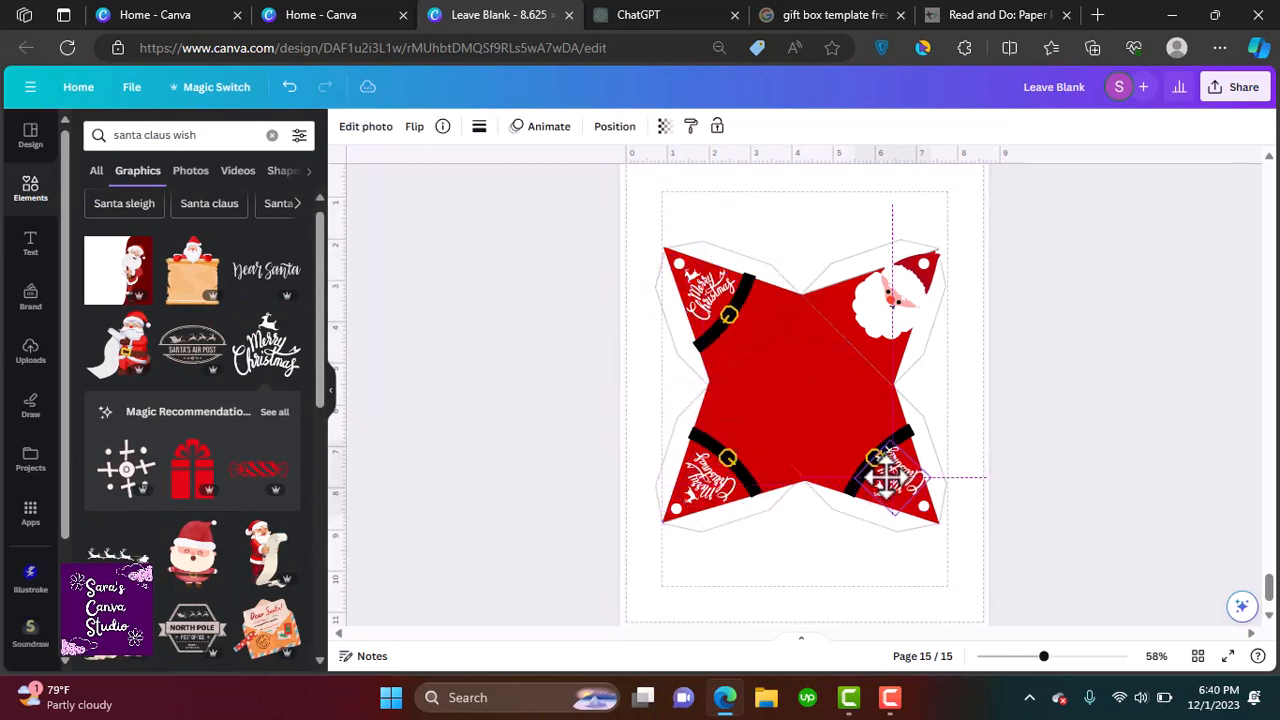
pyautogui.moveTo(893, 525); pyautogui.dragTo(846, 514)
pyautogui.click(1041, 523)
# Edit a heading on the Santa gift box page to read GIFTBOX
pyautogui.scroll(10, 1041, 523)
pyautogui.click(797, 354)
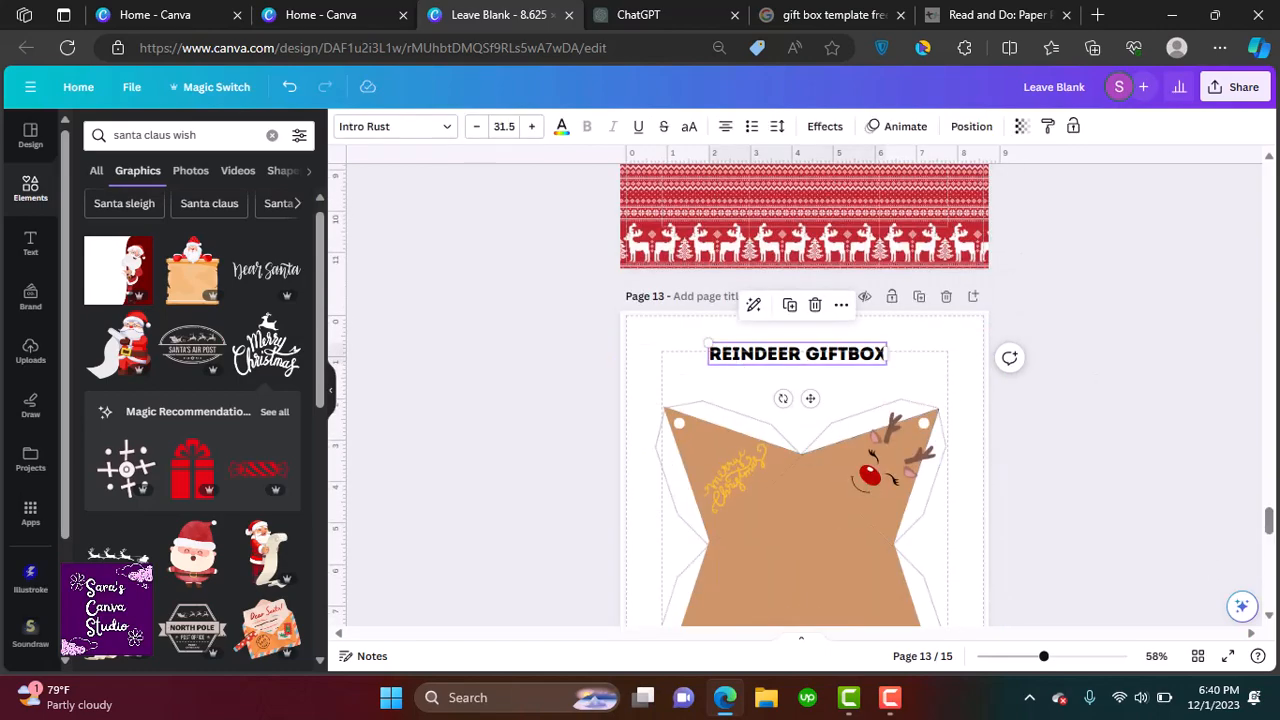
pyautogui.scroll(-10, 760, 349)
pyautogui.click(780, 332)
pyautogui.write('GIFTBOX')
# Add a heading reading "Add atleast 10-15 Gift box templates" on the new last page
pyautogui.moveTo(1270, 578); pyautogui.dragTo(1270, 530)
pyautogui.click(875, 470)
pyautogui.scroll(-10, 1108, 494)
pyautogui.write('Cut, Fold and tie the ribbon')
pyautogui.moveTo(1271, 598)
pyautogui.mouseDown()
pyautogui.moveTo(1271, 525)
pyautogui.moveTo(1271, 582)
pyautogui.mouseUp()
pyautogui.click(30, 243)
pyautogui.click(200, 270)
pyautogui.write('Add atleast 10-15 Gi')
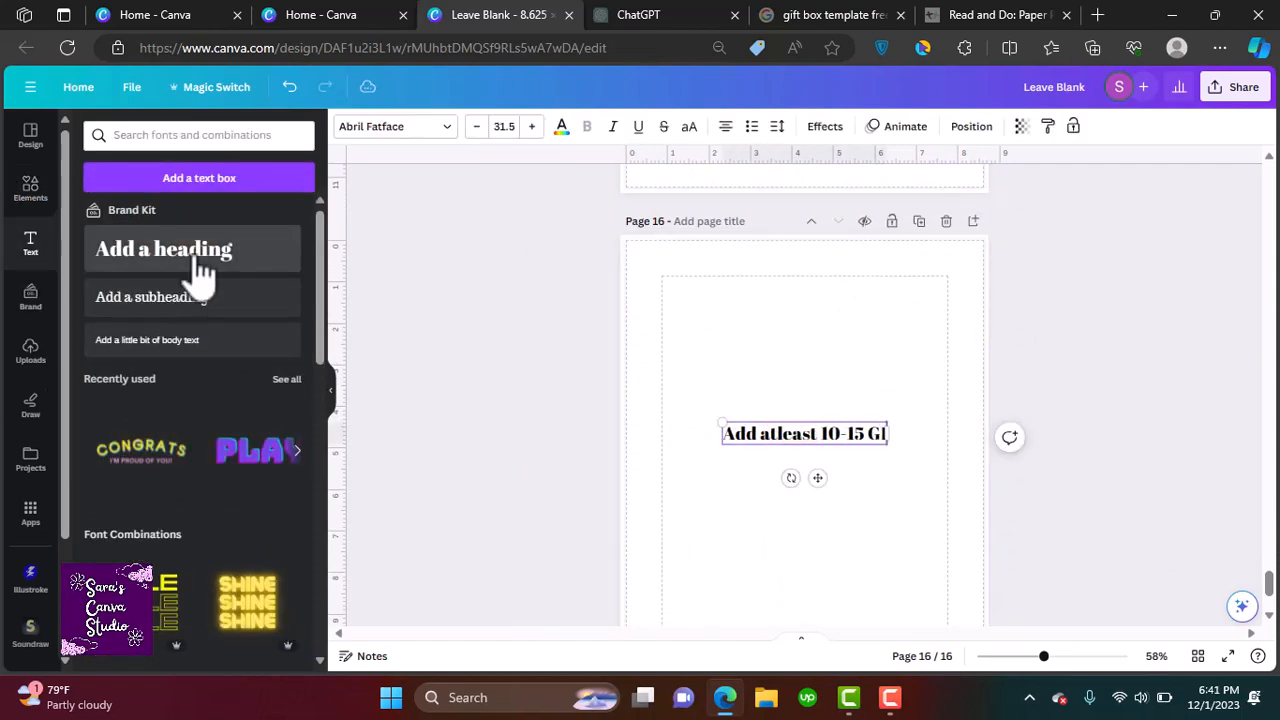
pyautogui.write('ft box templates')
pyautogui.click(1108, 500)
# Duplicate the "Merry Christmas" graphic onto the lower right flap of the reindeer gift box
pyautogui.moveTo(1270, 583); pyautogui.dragTo(1272, 522)
pyautogui.click(735, 488)
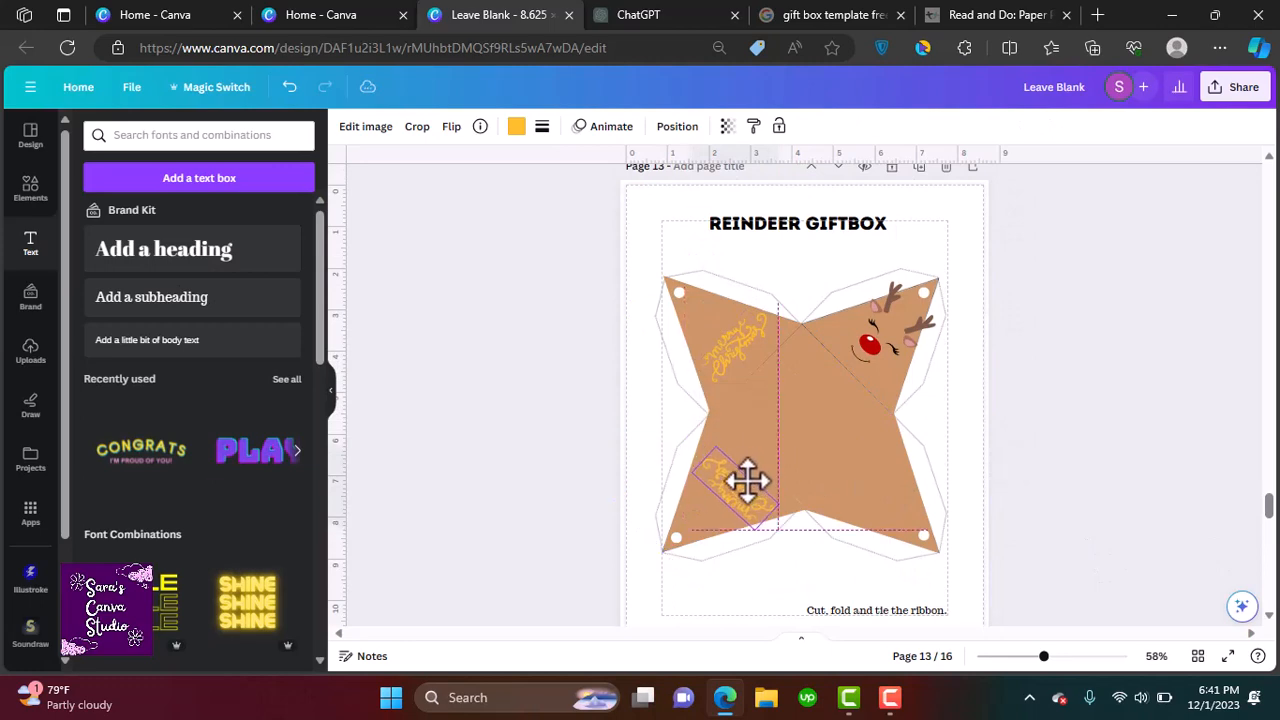
pyautogui.moveTo(748, 481); pyautogui.dragTo(740, 481)
pyautogui.hotkey('ctrl', 'd')
pyautogui.moveTo(699, 616); pyautogui.dragTo(859, 452)
pyautogui.moveTo(917, 442); pyautogui.dragTo(813, 348)
pyautogui.click(1141, 561)
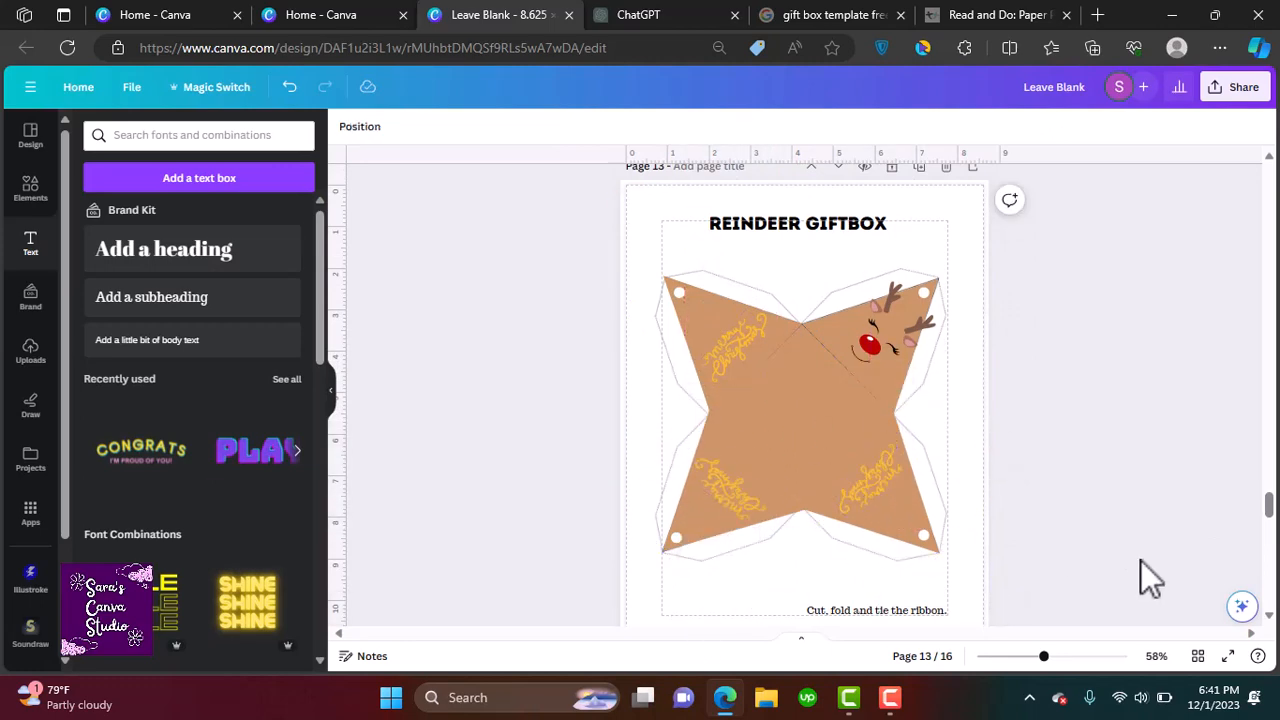
# Add a dashed scissor cut-line graphic below the Merry Christmas card on page 5
pyautogui.moveTo(1270, 520); pyautogui.dragTo(1211, 171)
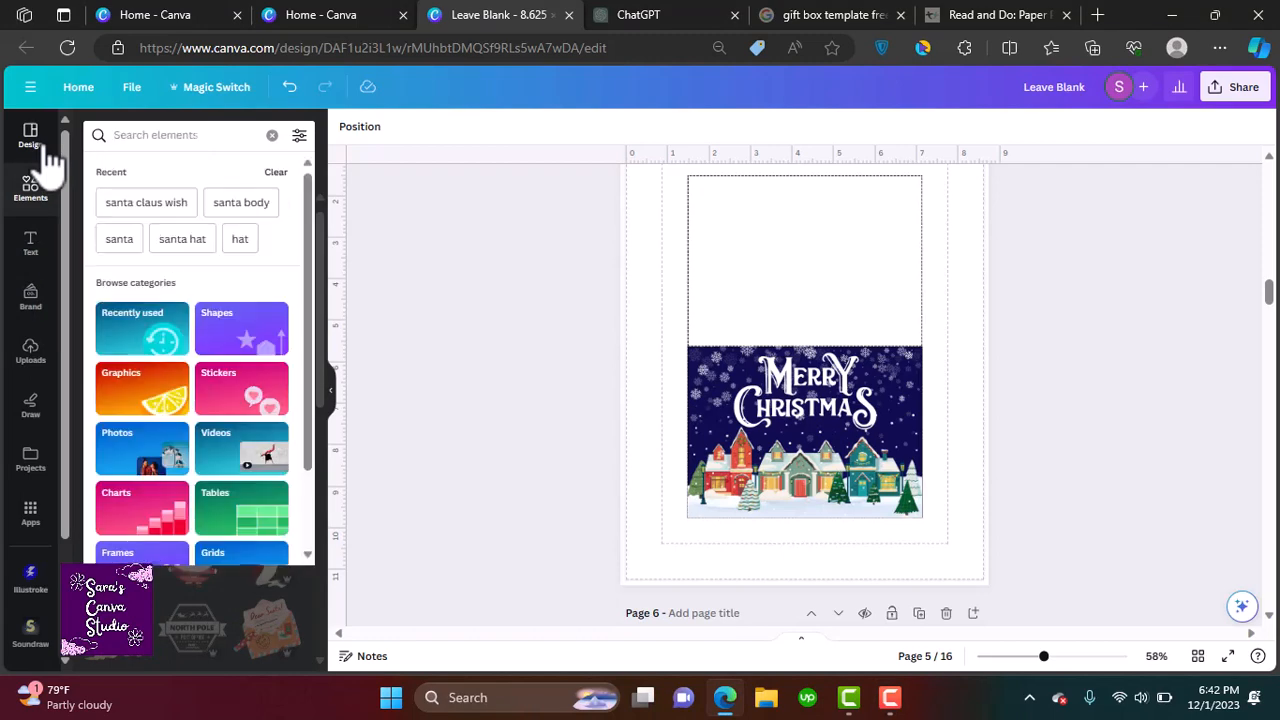
pyautogui.write('scissor')
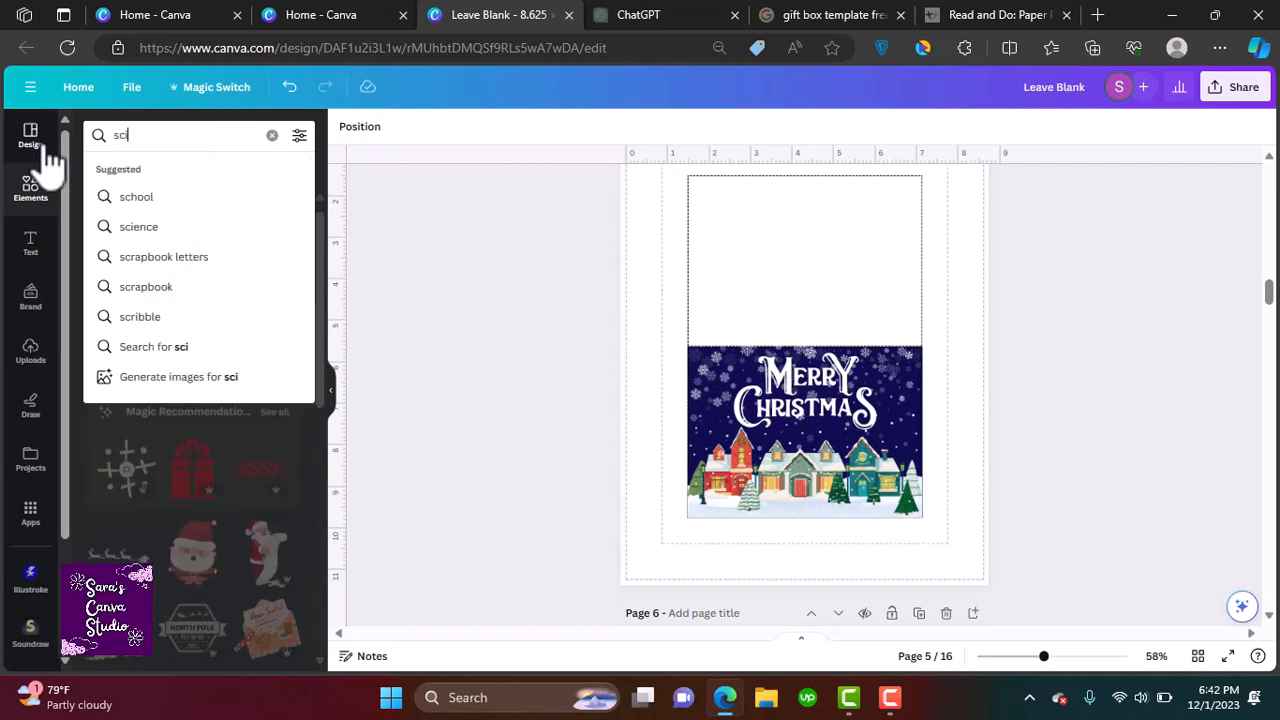
pyautogui.press('Return')
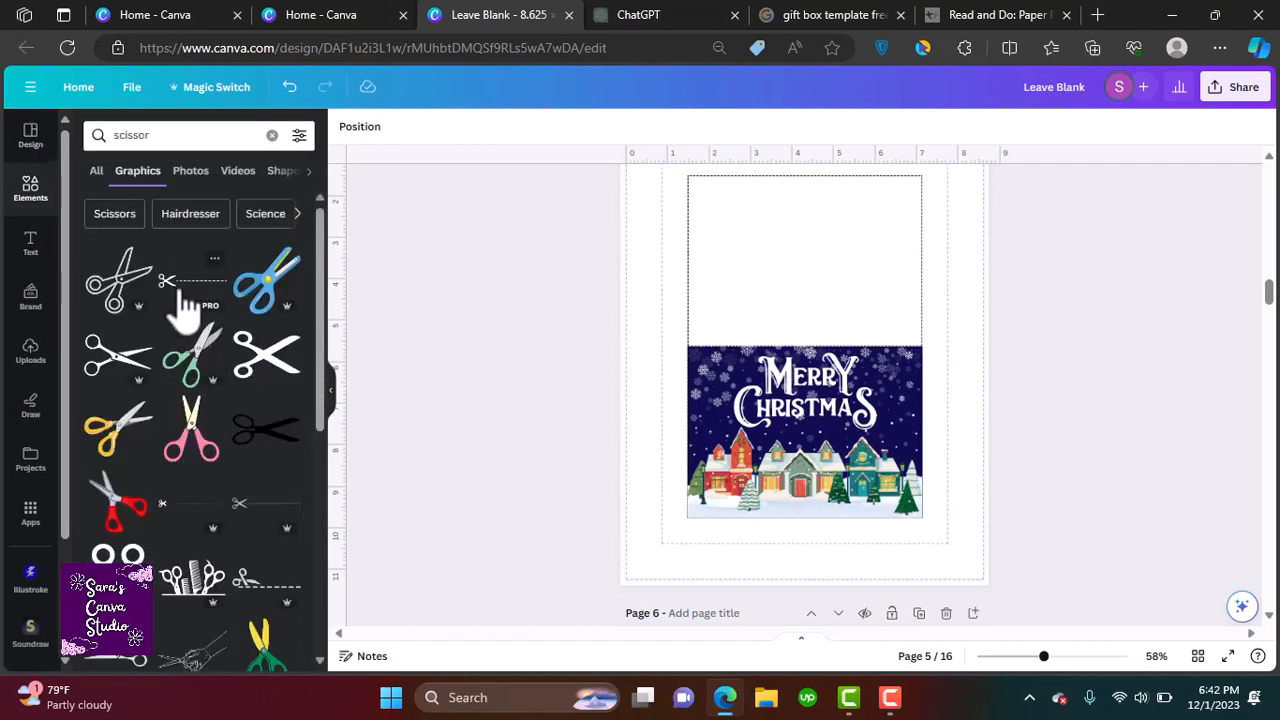
pyautogui.click(185, 292)
pyautogui.moveTo(873, 325); pyautogui.dragTo(776, 404)
pyautogui.moveTo(732, 545); pyautogui.dragTo(696, 572)
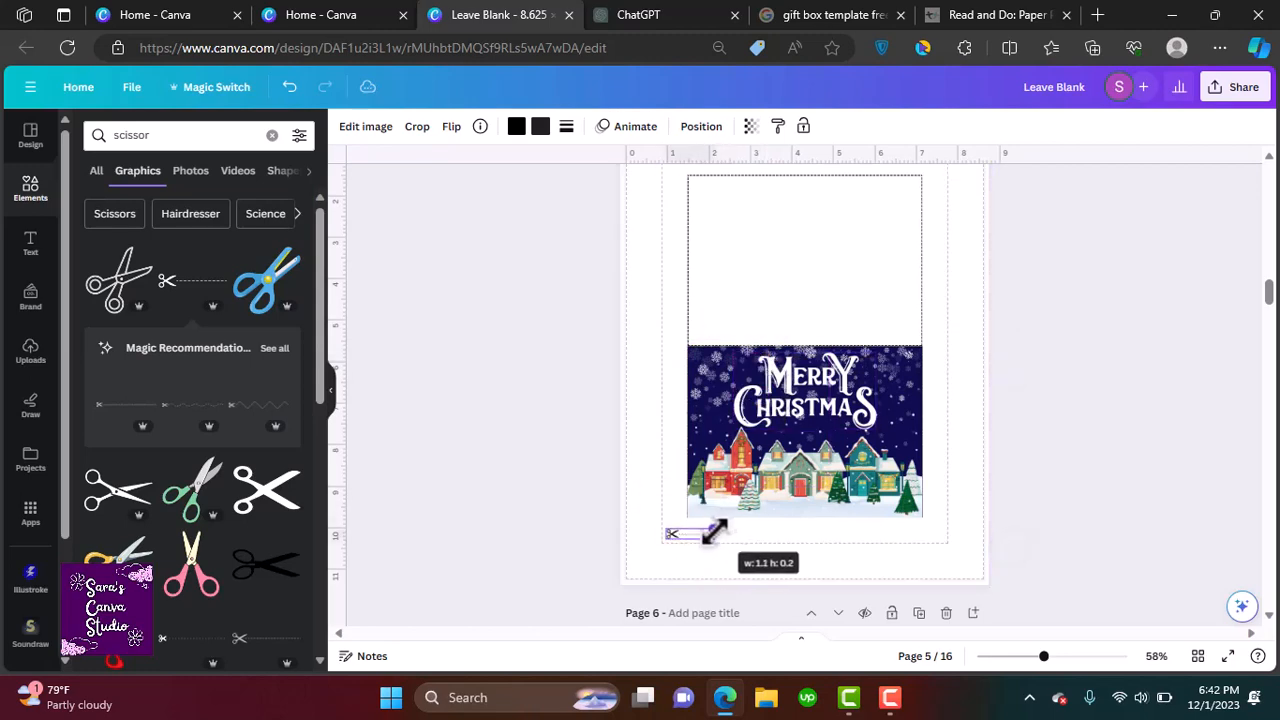
pyautogui.moveTo(714, 532); pyautogui.dragTo(712, 531)
pyautogui.click(1120, 605)
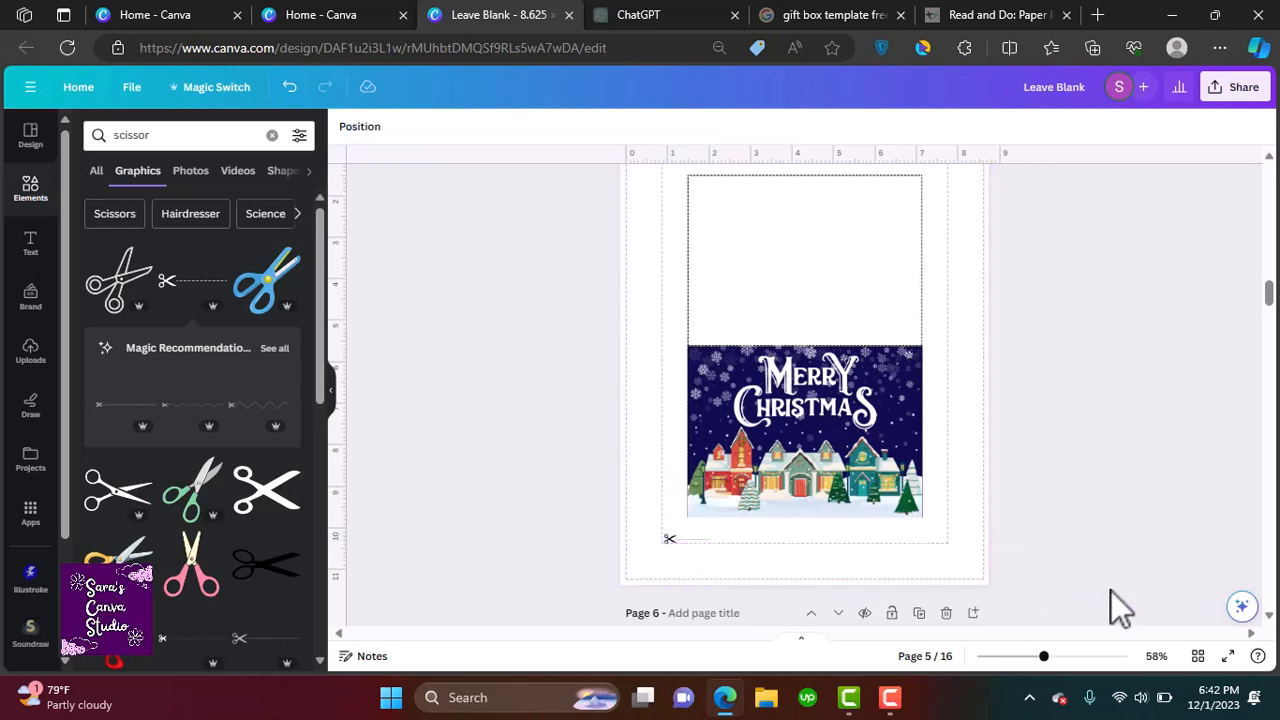
# Add a subheading reading "Cut along the dotted lines" beside the scissor cut line
pyautogui.click(30, 243)
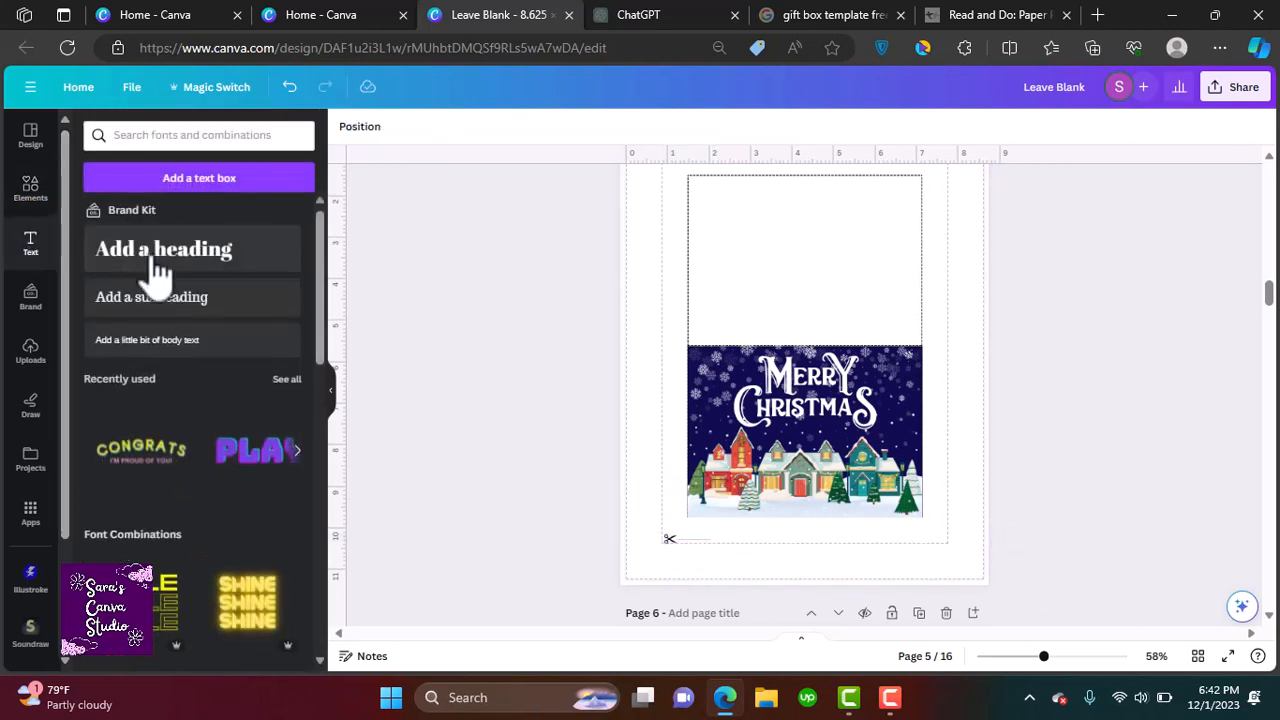
pyautogui.click(222, 309)
pyautogui.write('Cut on this line')
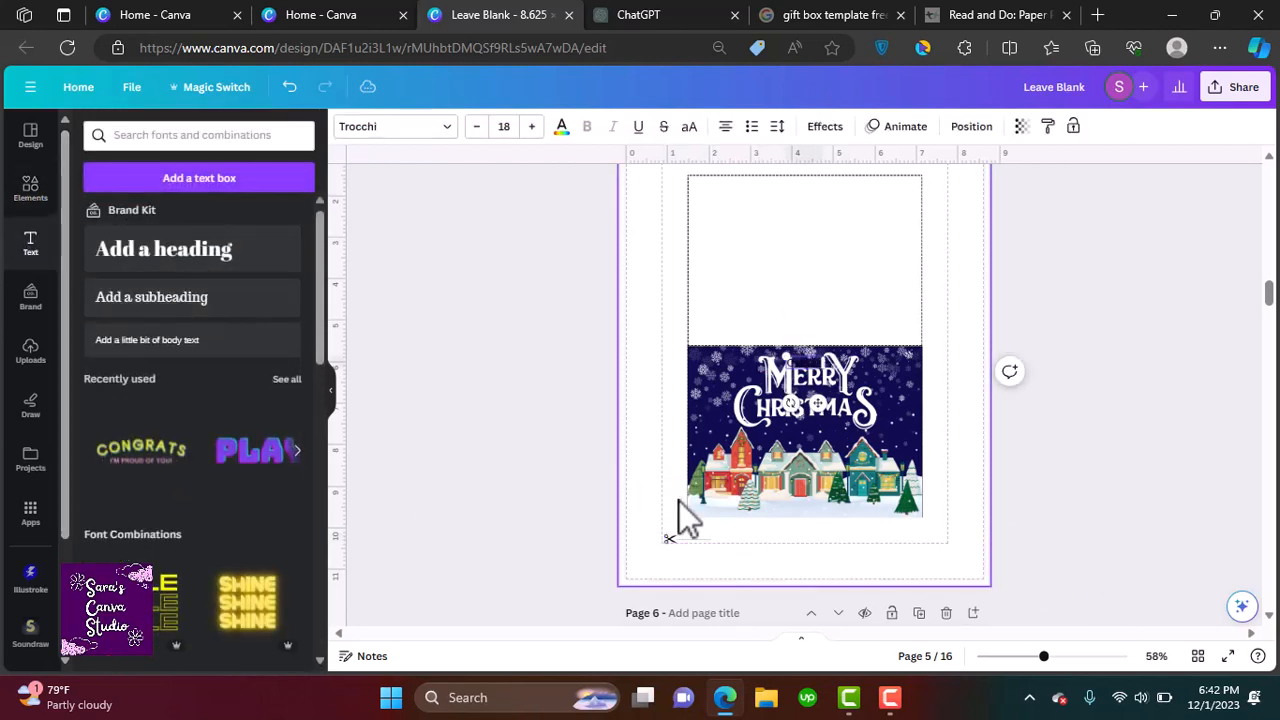
pyautogui.write(' dotted line')
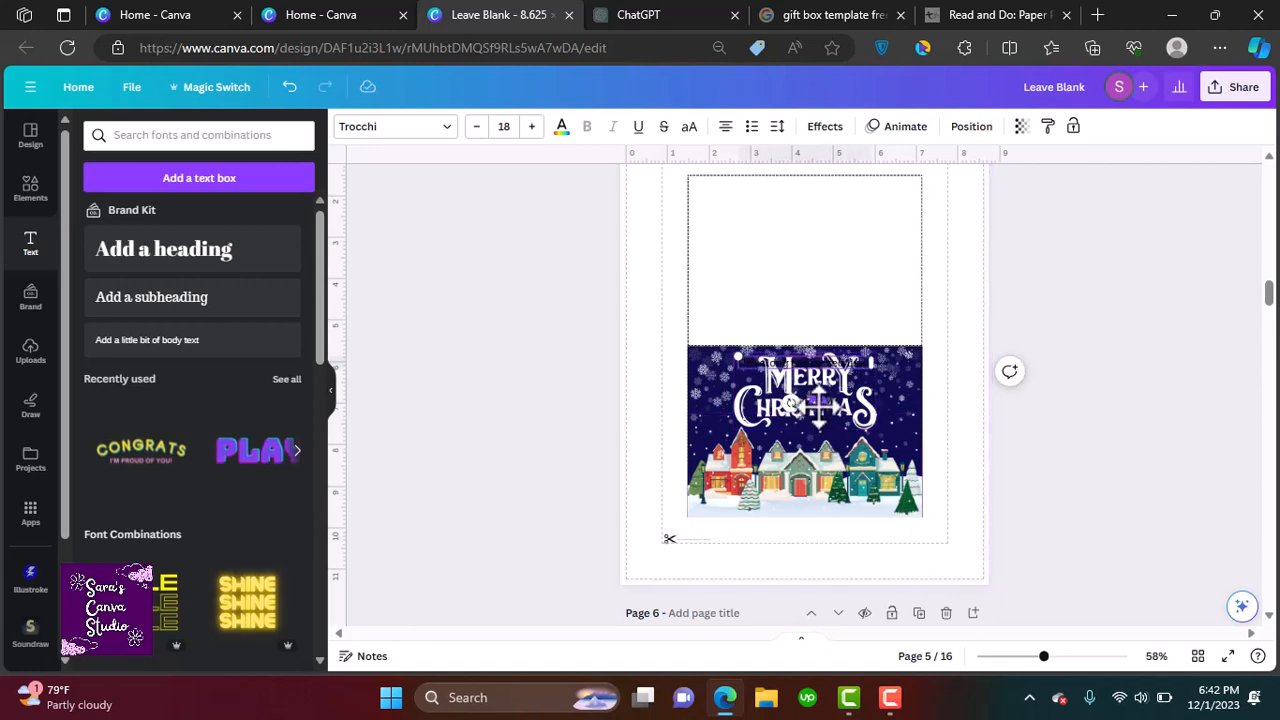
pyautogui.moveTo(817, 403); pyautogui.dragTo(805, 580)
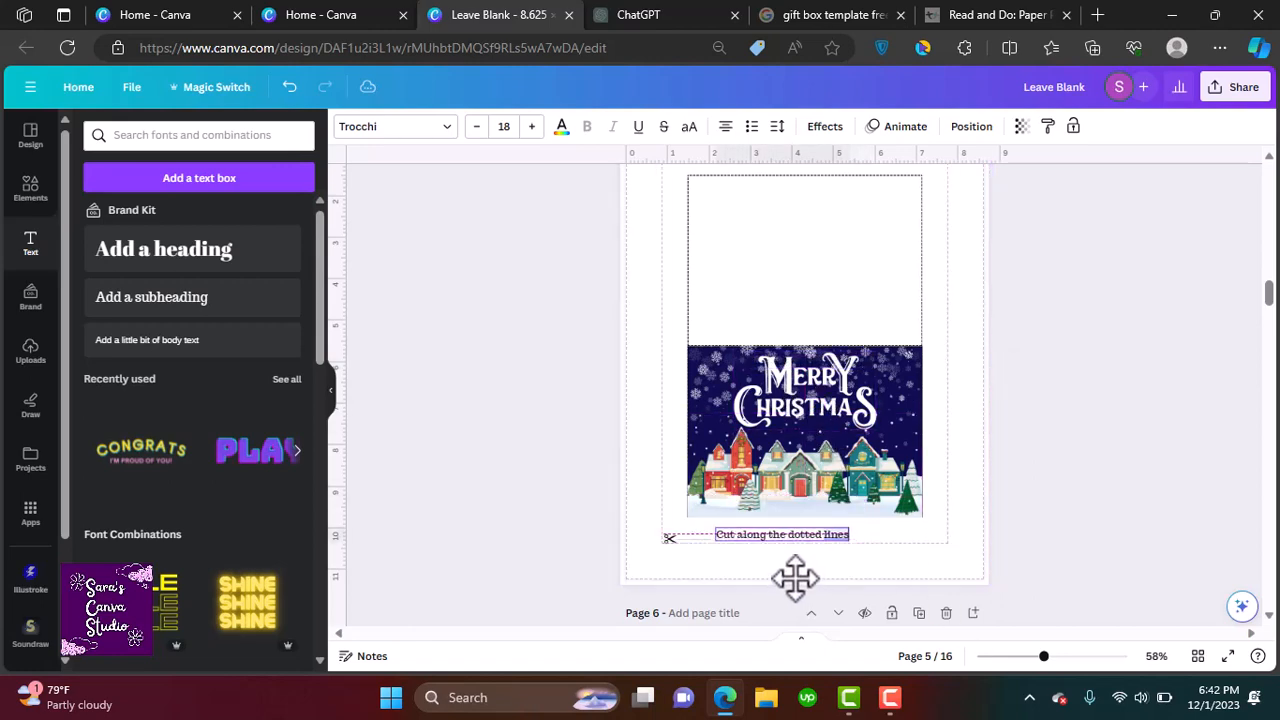
pyautogui.scroll(6, 794, 577)
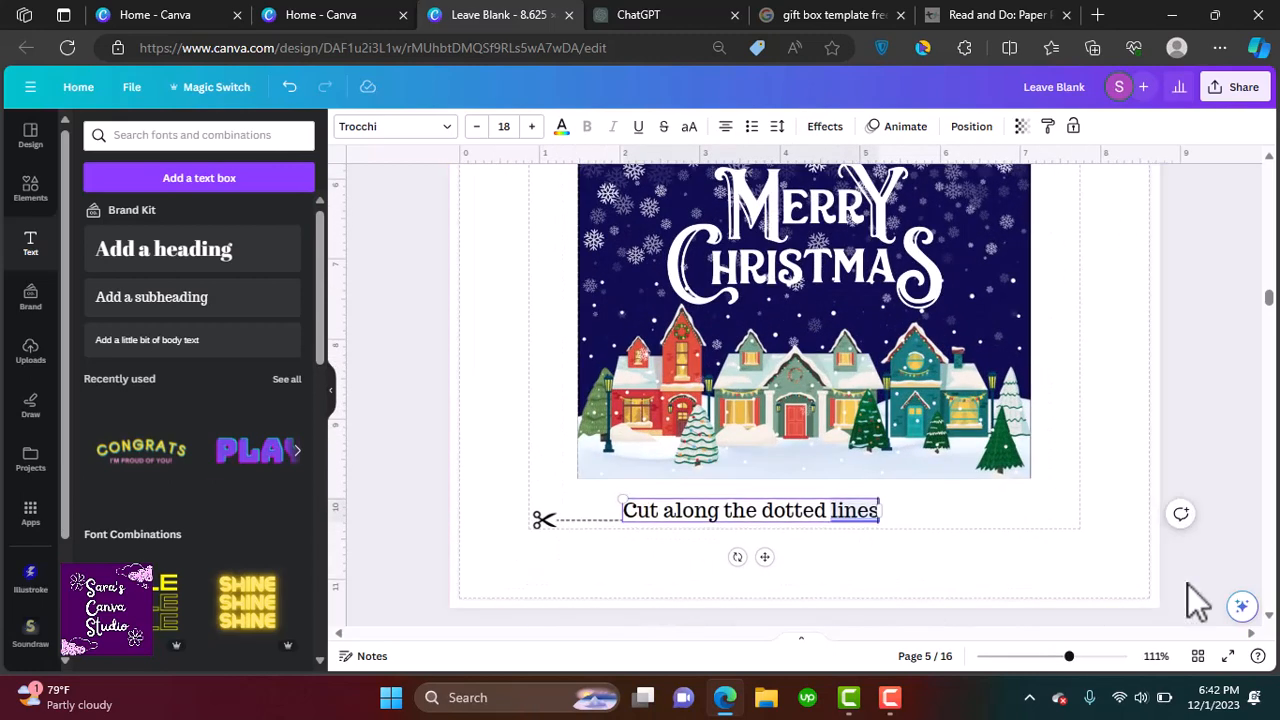
pyautogui.click(1194, 600)
pyautogui.moveTo(789, 509); pyautogui.dragTo(794, 517)
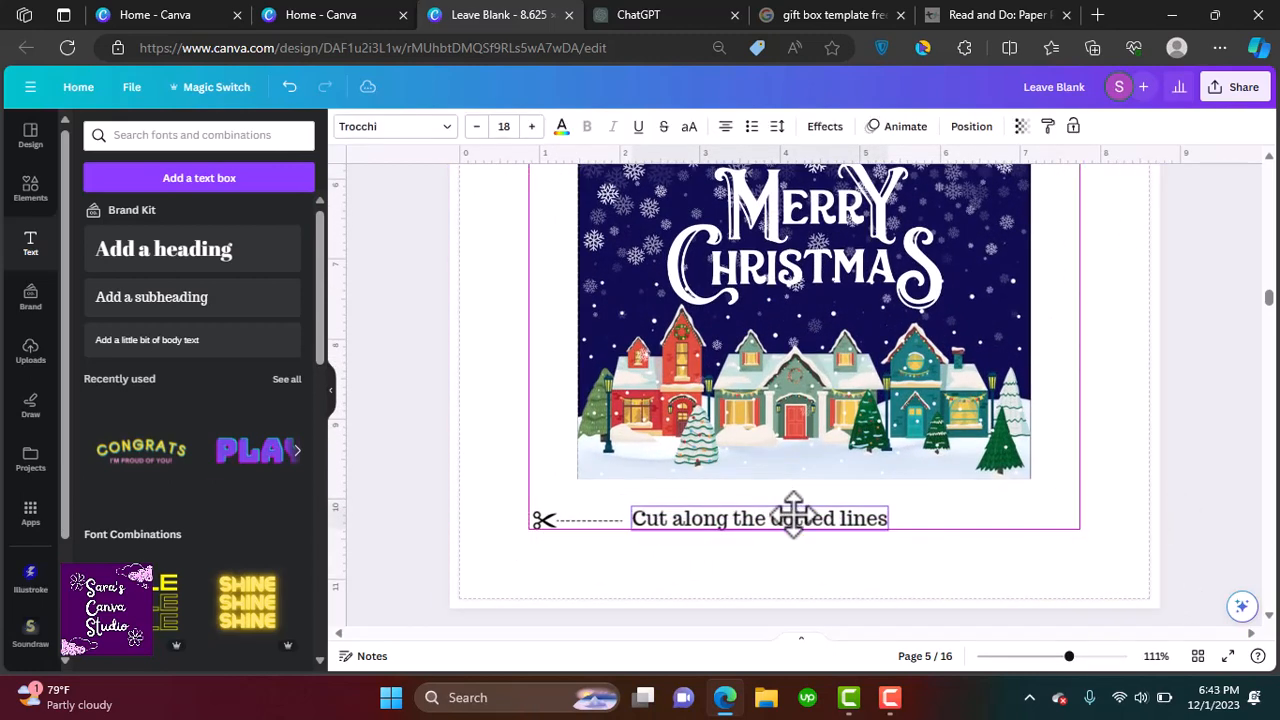
# Select the scissor line together with its caption text
pyautogui.scroll(-3, 794, 517)
pyautogui.scroll(-3, 900, 419)
pyautogui.scroll(-5, 900, 419)
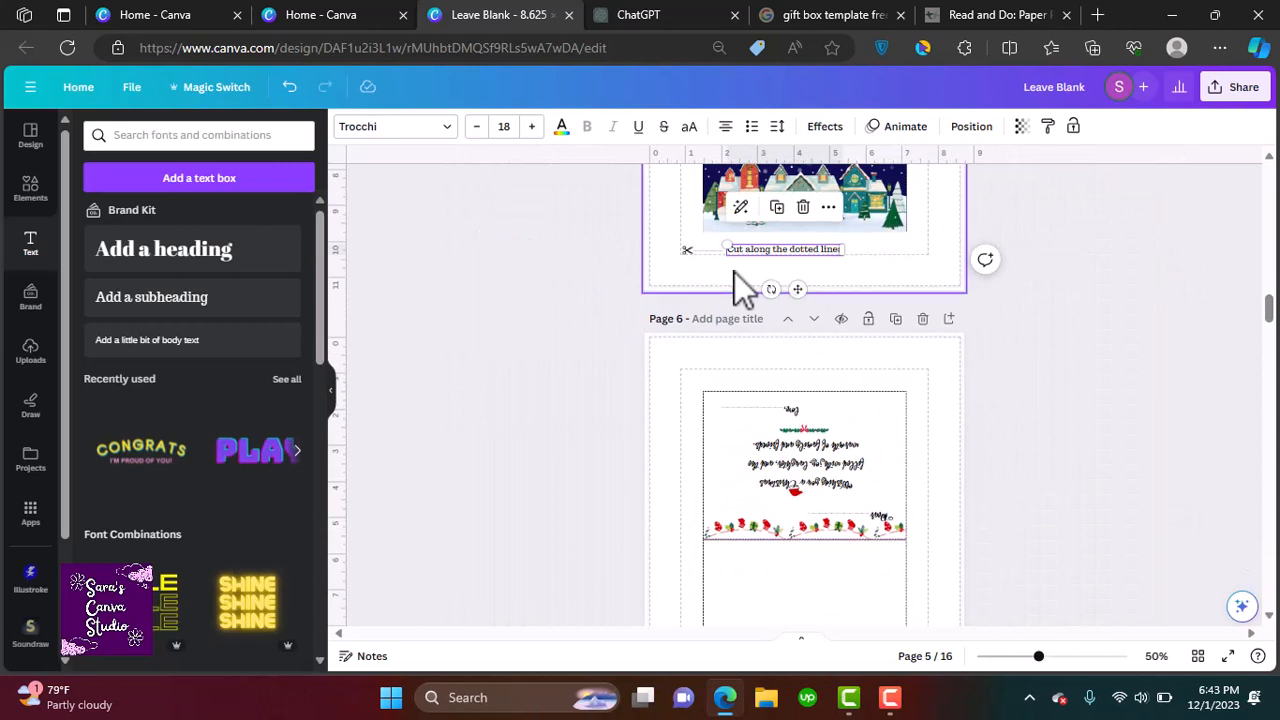
pyautogui.click(697, 254)
pyautogui.keyDown('shift'); pyautogui.click(749, 249); pyautogui.keyUp('shift')
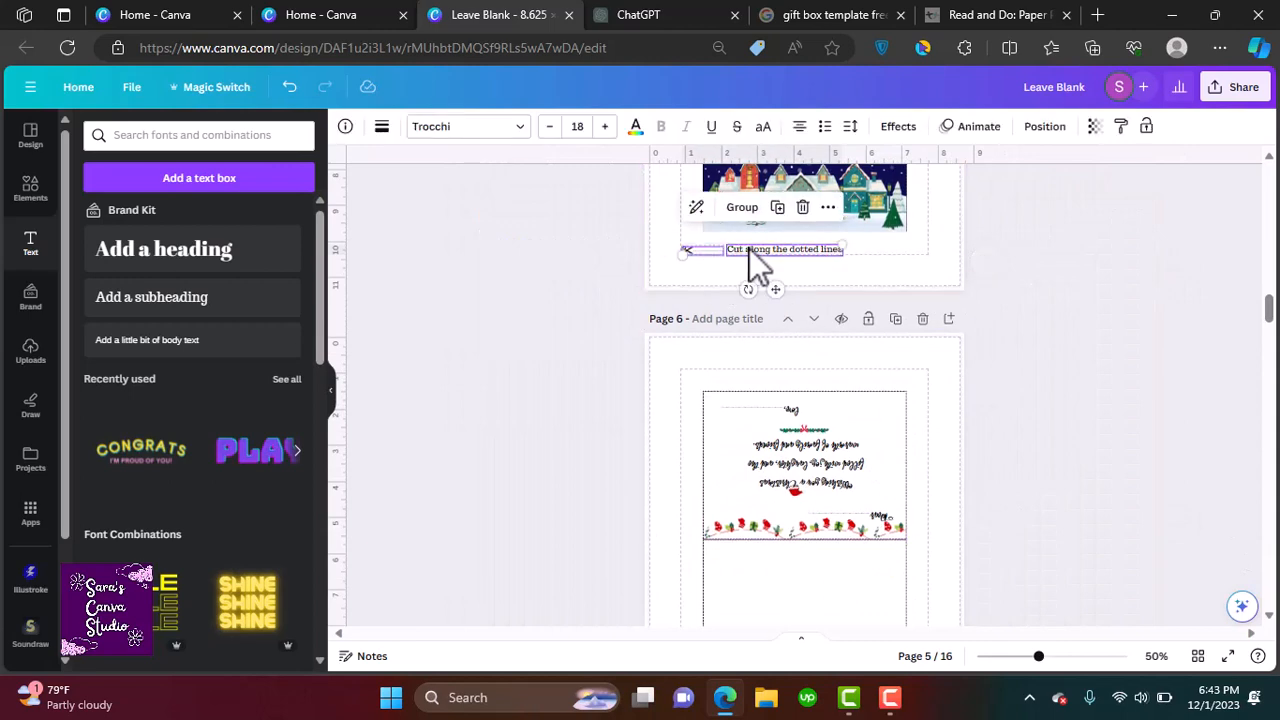
pyautogui.scroll(-3, 1250, 605)
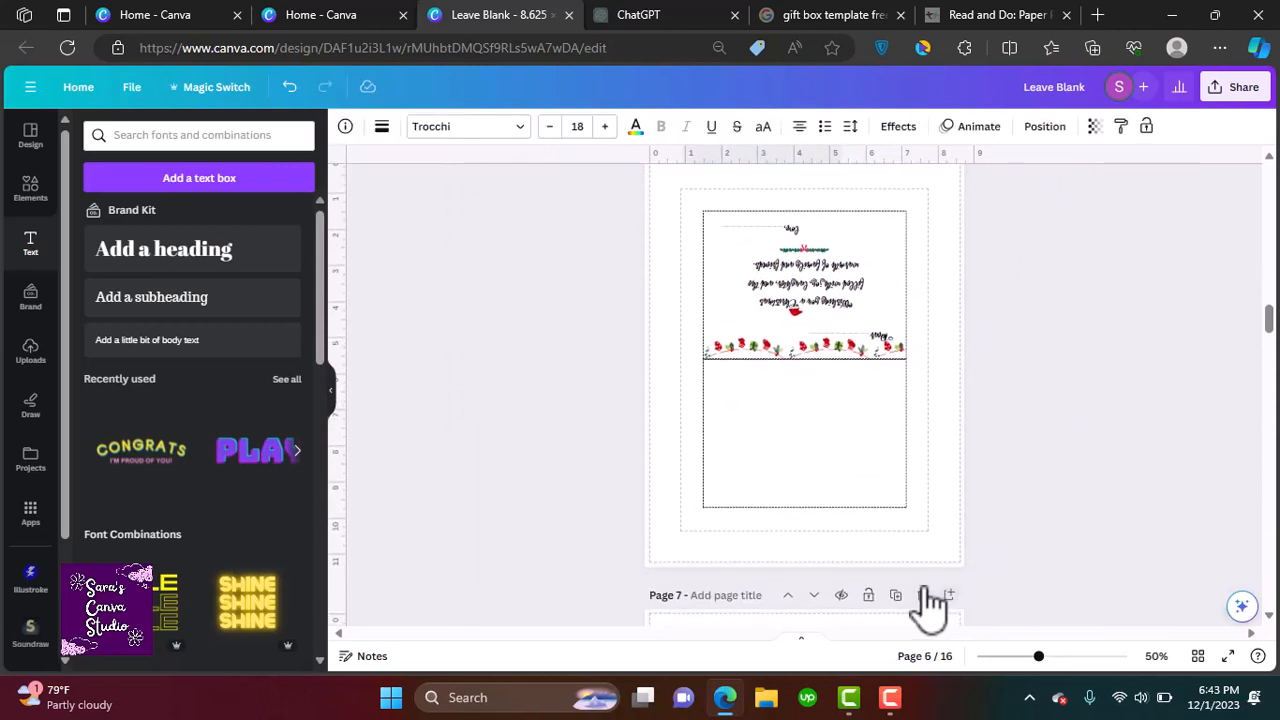
# Paste the scissor cut line and its caption at the bottom of page 6
pyautogui.click(907, 542)
pyautogui.hotkey('ctrl', 'v')
pyautogui.click(1166, 511)
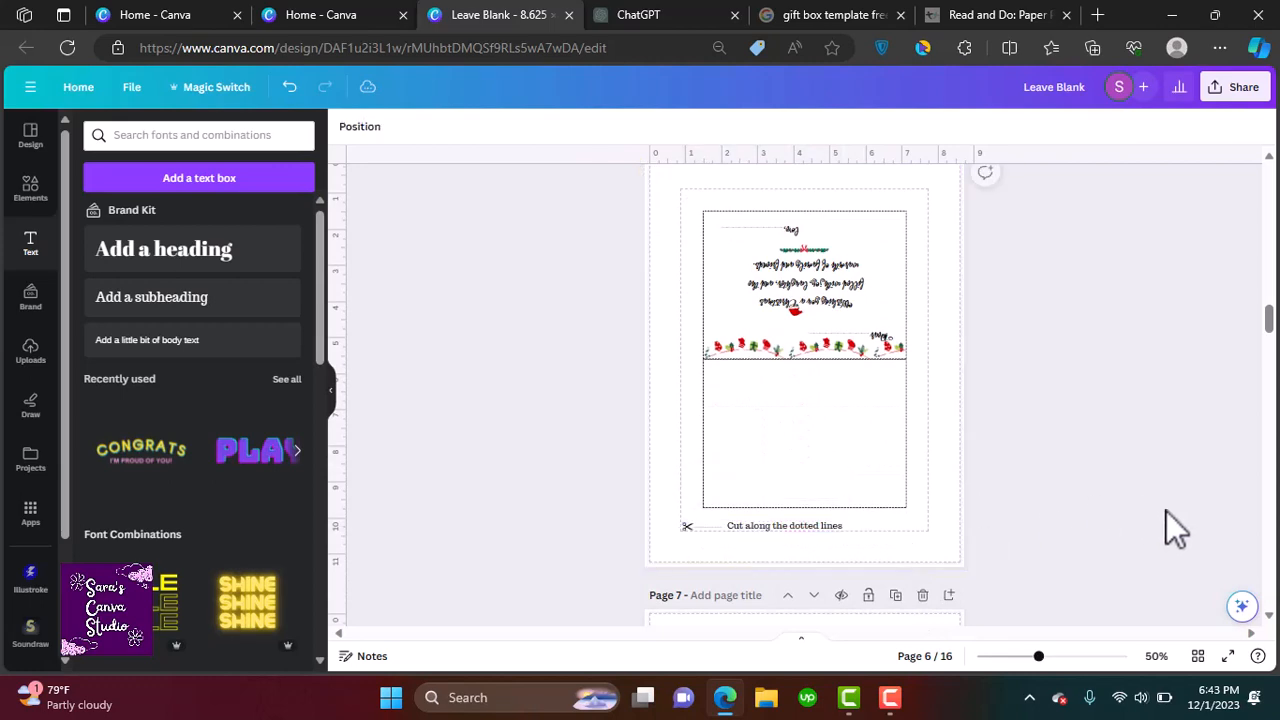
# Paste the scissor cut line and its caption below the Santa card on page 9
pyautogui.click(1269, 616)
pyautogui.scroll(-5, 1268, 618)
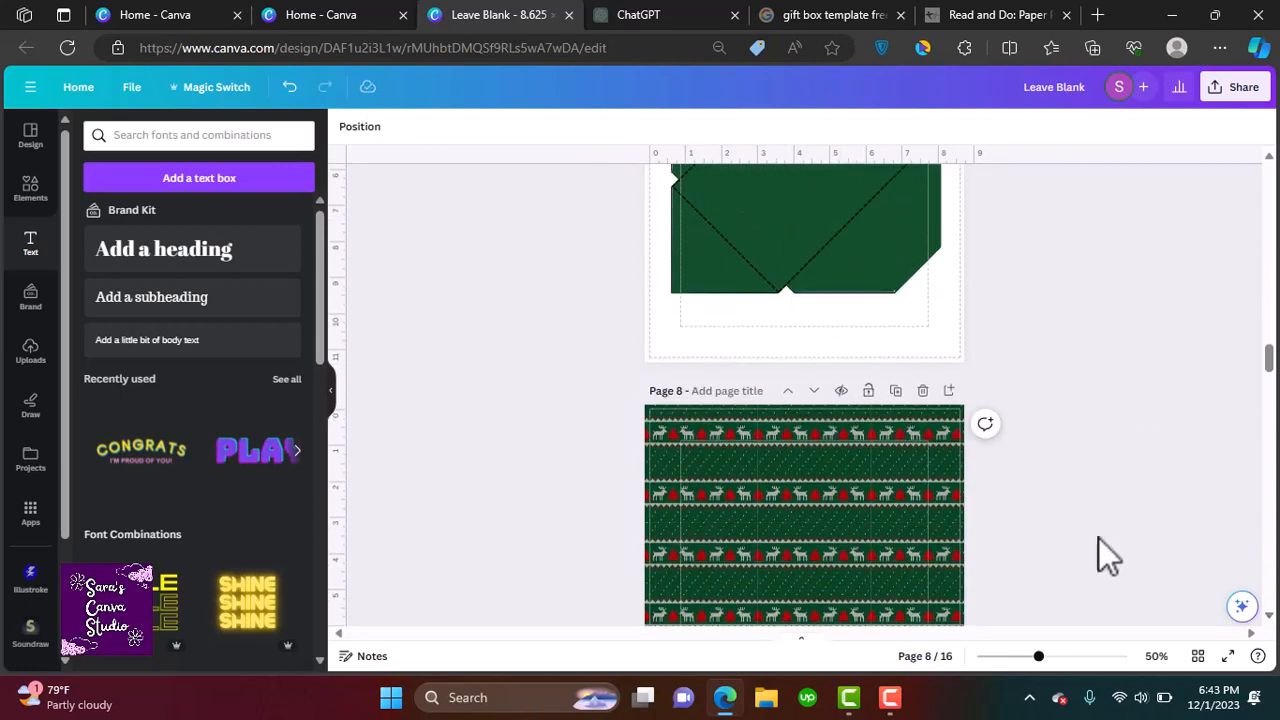
pyautogui.click(820, 341)
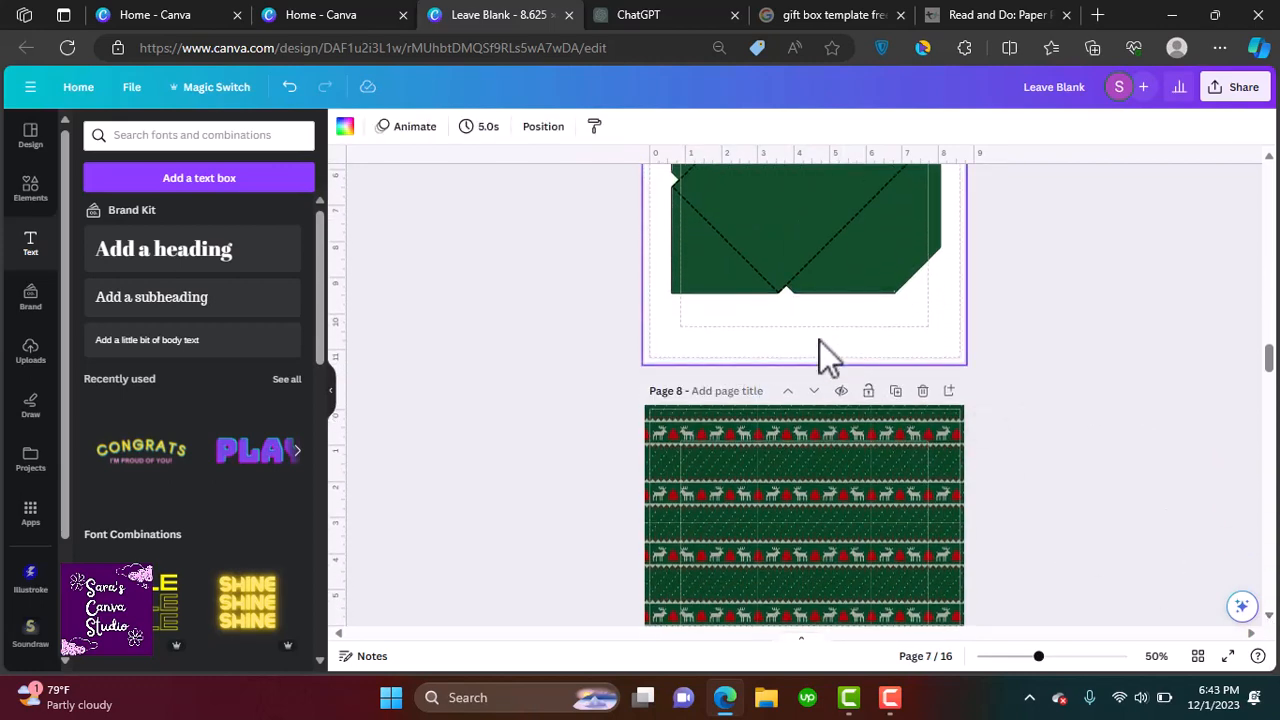
pyautogui.scroll(-6, 1268, 618)
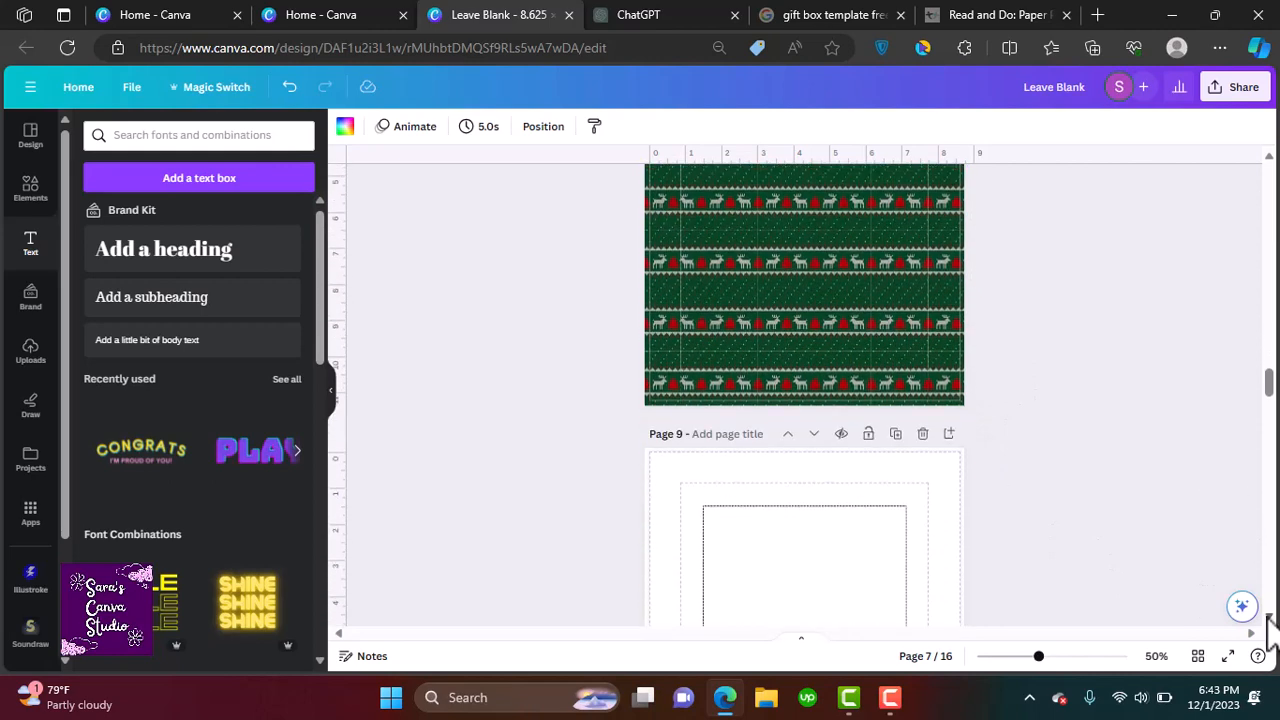
pyautogui.click(849, 473)
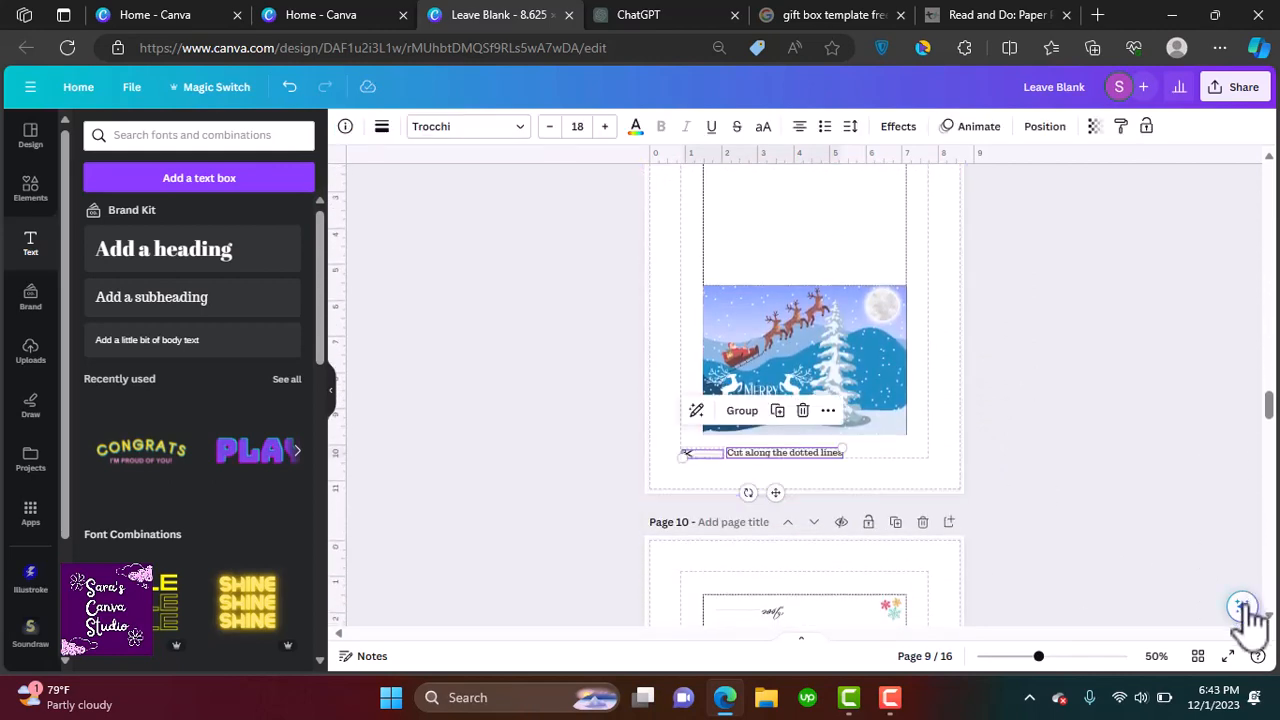
# Paste the scissor cut line and its caption below the card on page 10
pyautogui.scroll(-4, 1243, 608)
pyautogui.click(827, 524)
pyautogui.hotkey('ctrl', 'v')
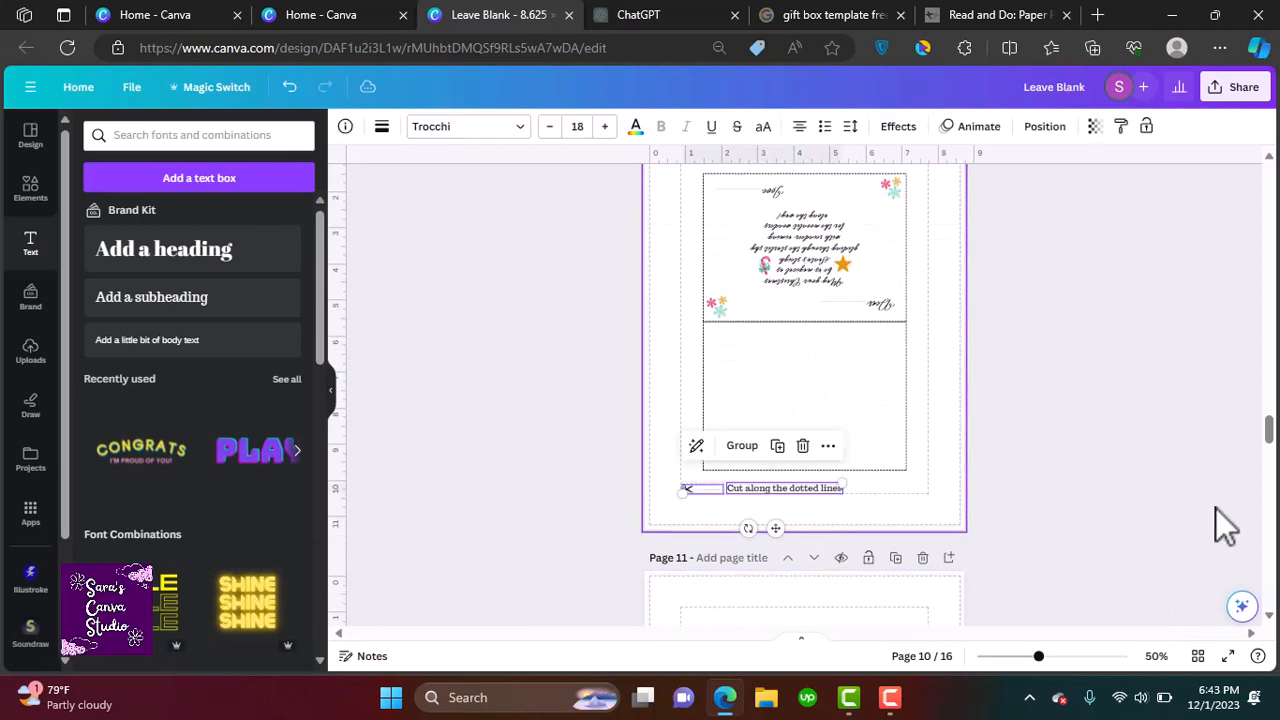
pyautogui.click(1220, 512)
# Add a subheading reading "Cut, fold and paste." at the lower left of the green envelope on page 7
pyautogui.scroll(-3, 1272, 600)
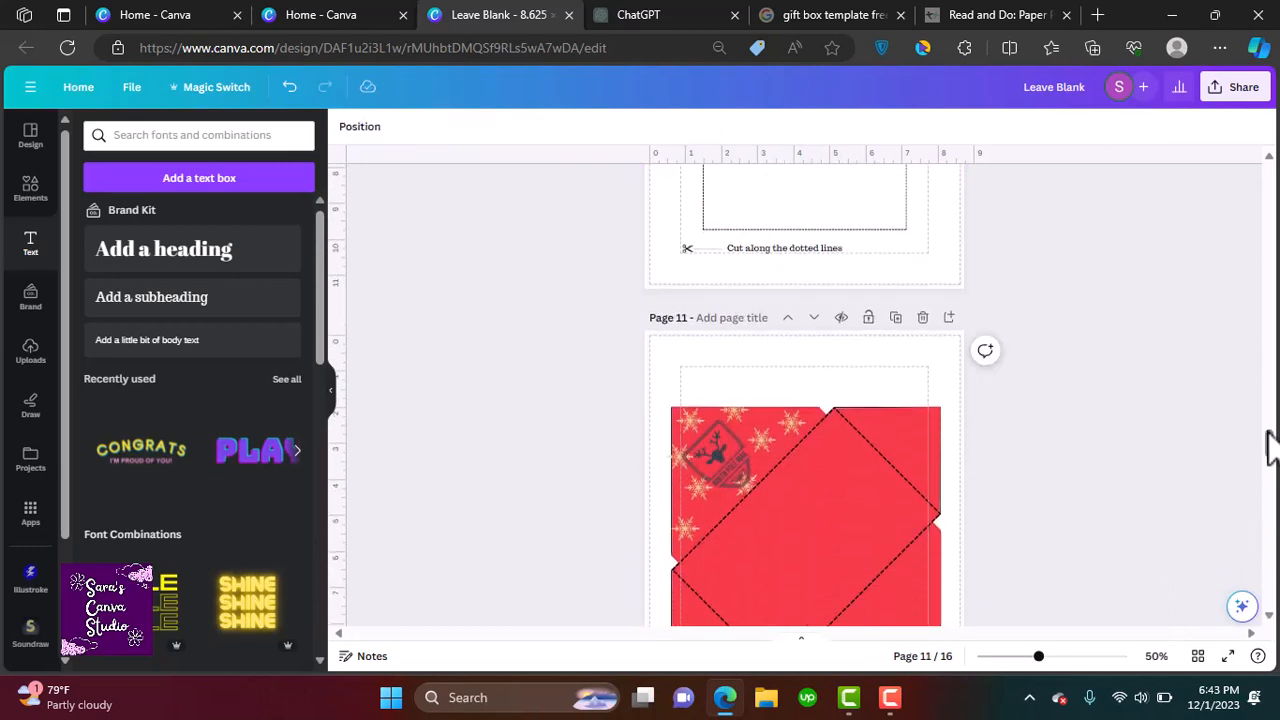
pyautogui.scroll(-2, 1270, 445)
pyautogui.moveTo(1272, 462); pyautogui.dragTo(1258, 380)
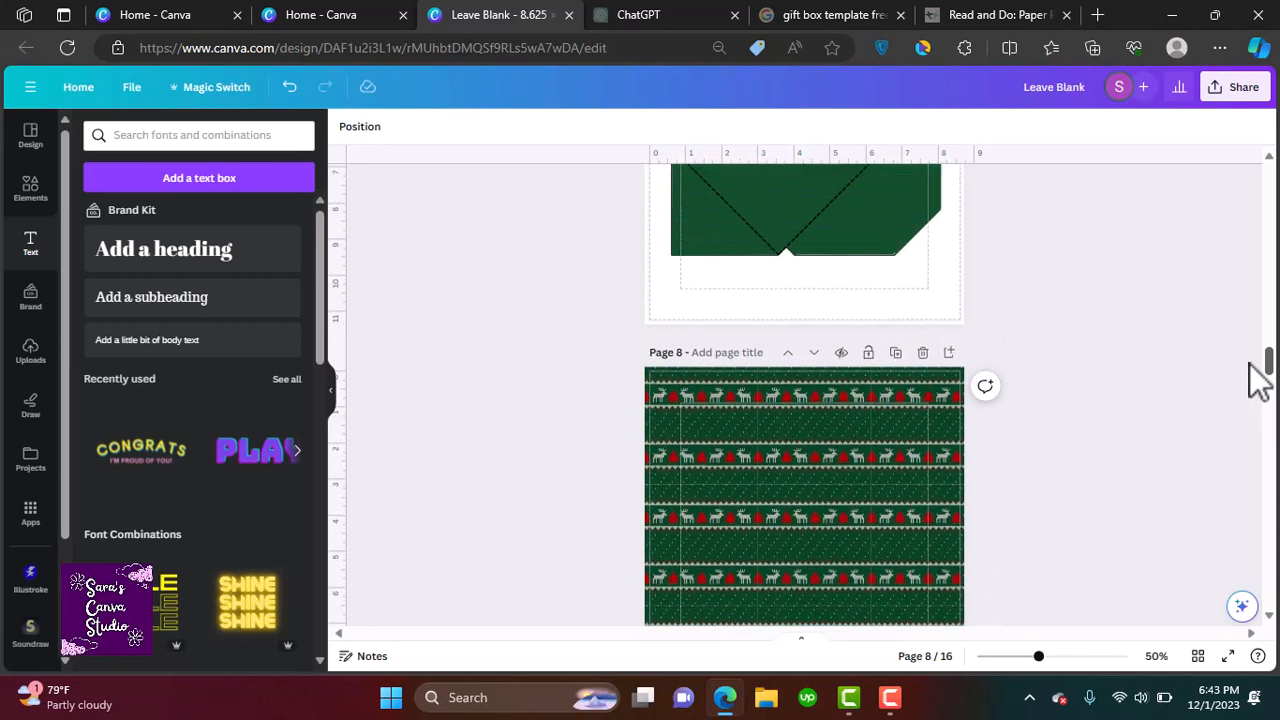
pyautogui.click(277, 310)
pyautogui.moveTo(823, 541); pyautogui.dragTo(731, 338)
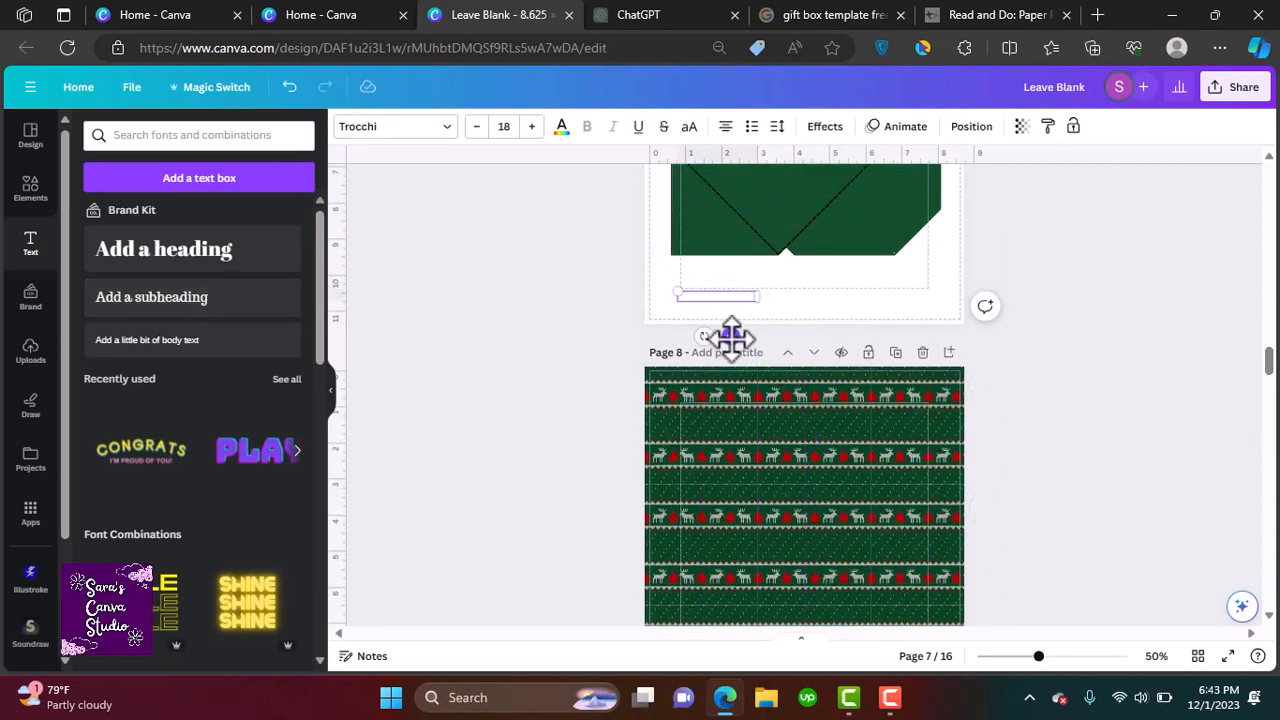
pyautogui.press('BackSpace')
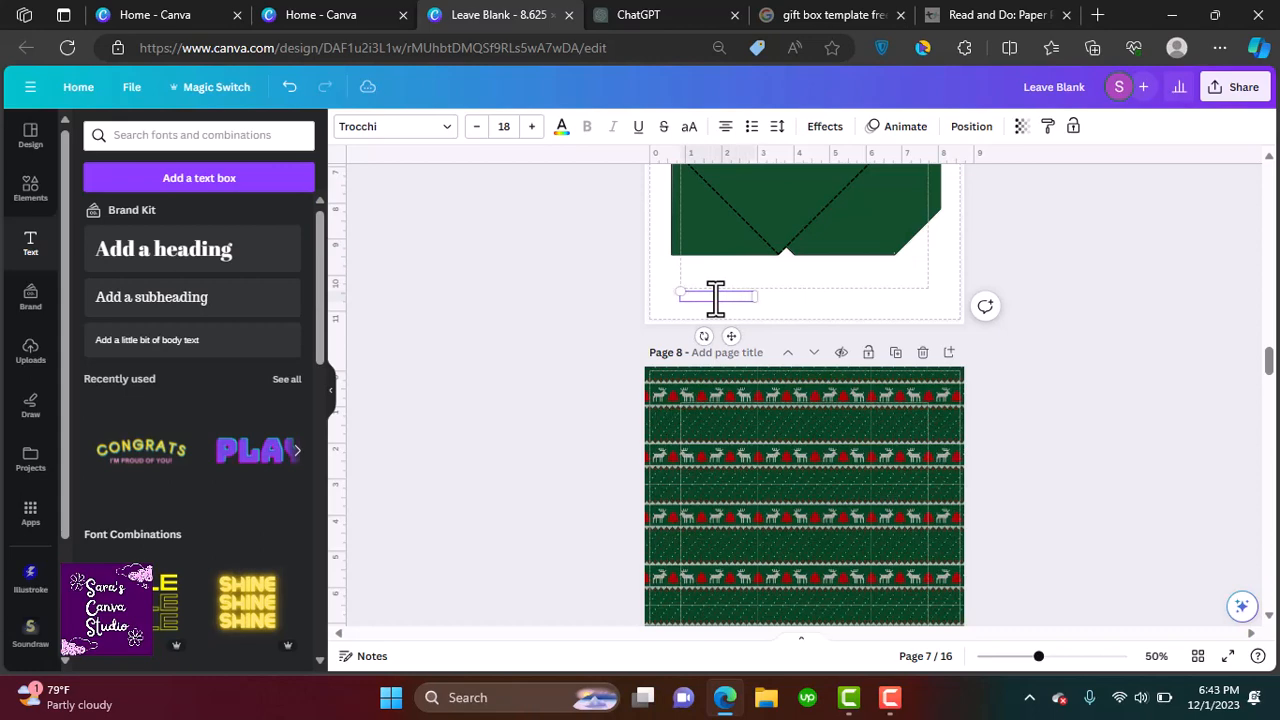
pyautogui.click(607, 300)
pyautogui.doubleClick(701, 298)
pyautogui.click(563, 127)
pyautogui.click(241, 224)
pyautogui.click(378, 382)
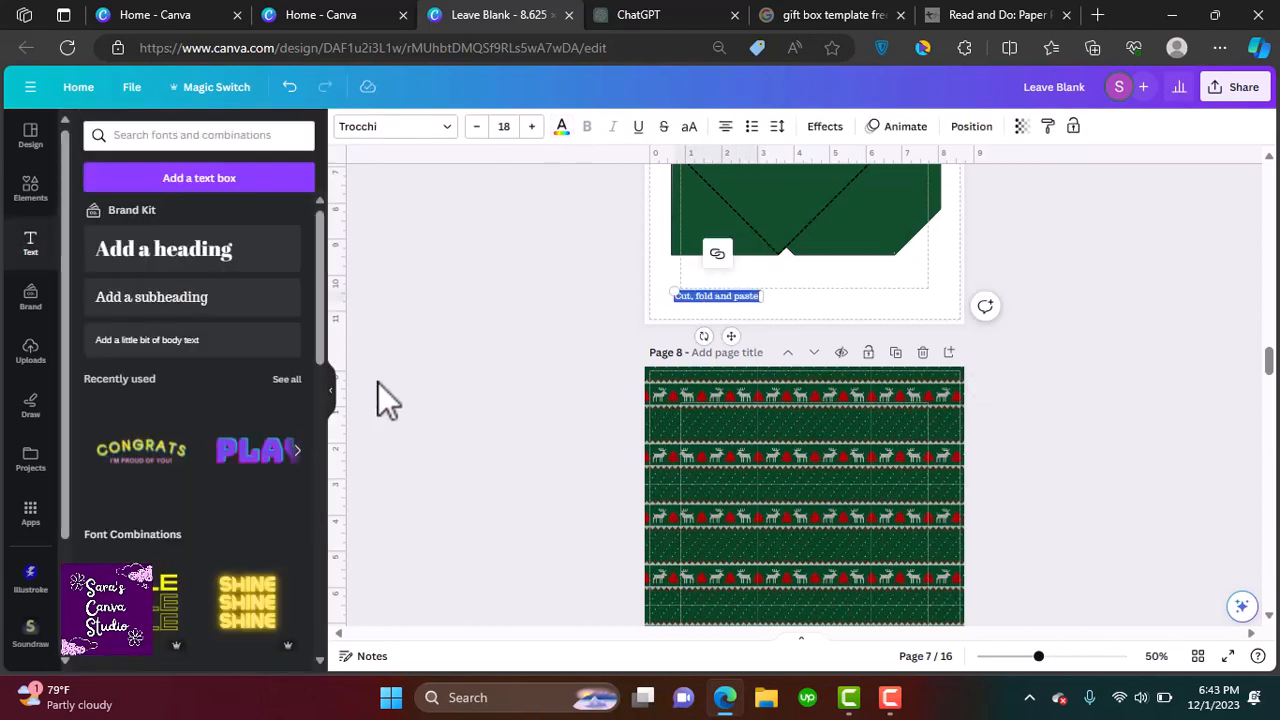
pyautogui.moveTo(706, 294); pyautogui.dragTo(703, 280)
pyautogui.click(934, 328)
pyautogui.click(680, 284)
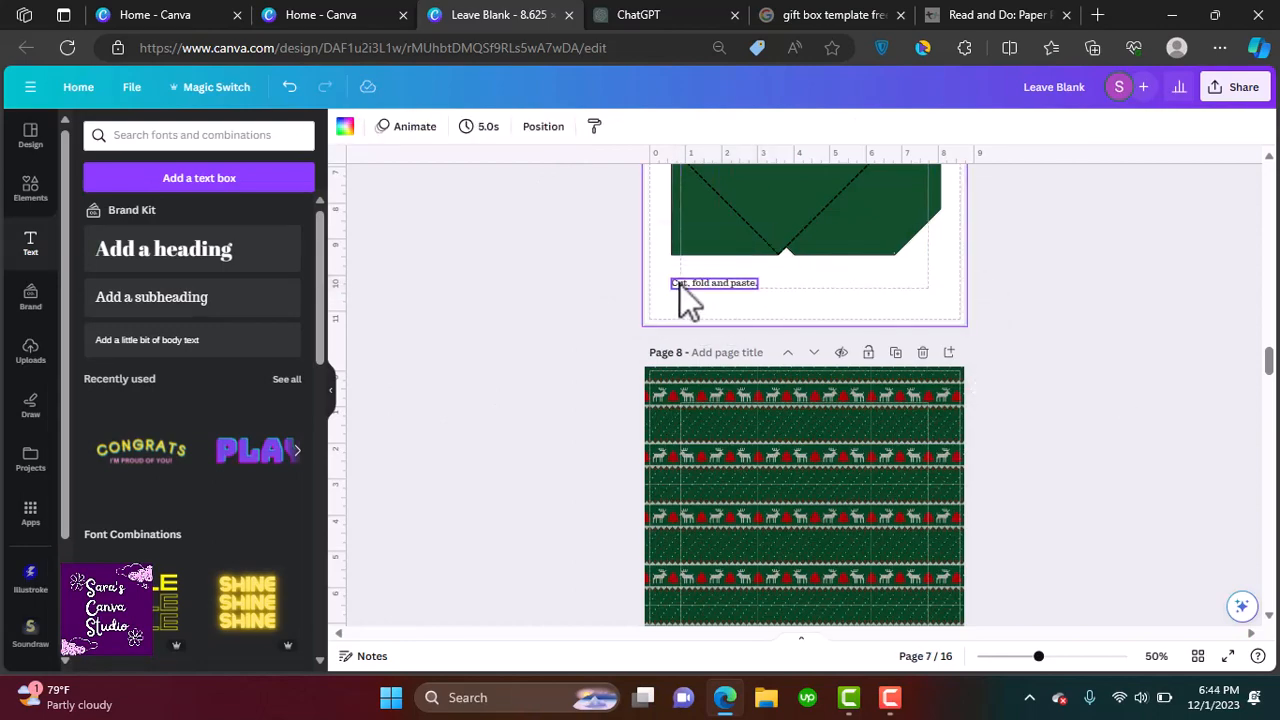
# Delete the "Leave Blank" text on page 14
pyautogui.scroll(-16, 1266, 614)
pyautogui.scroll(20, 1200, 329)
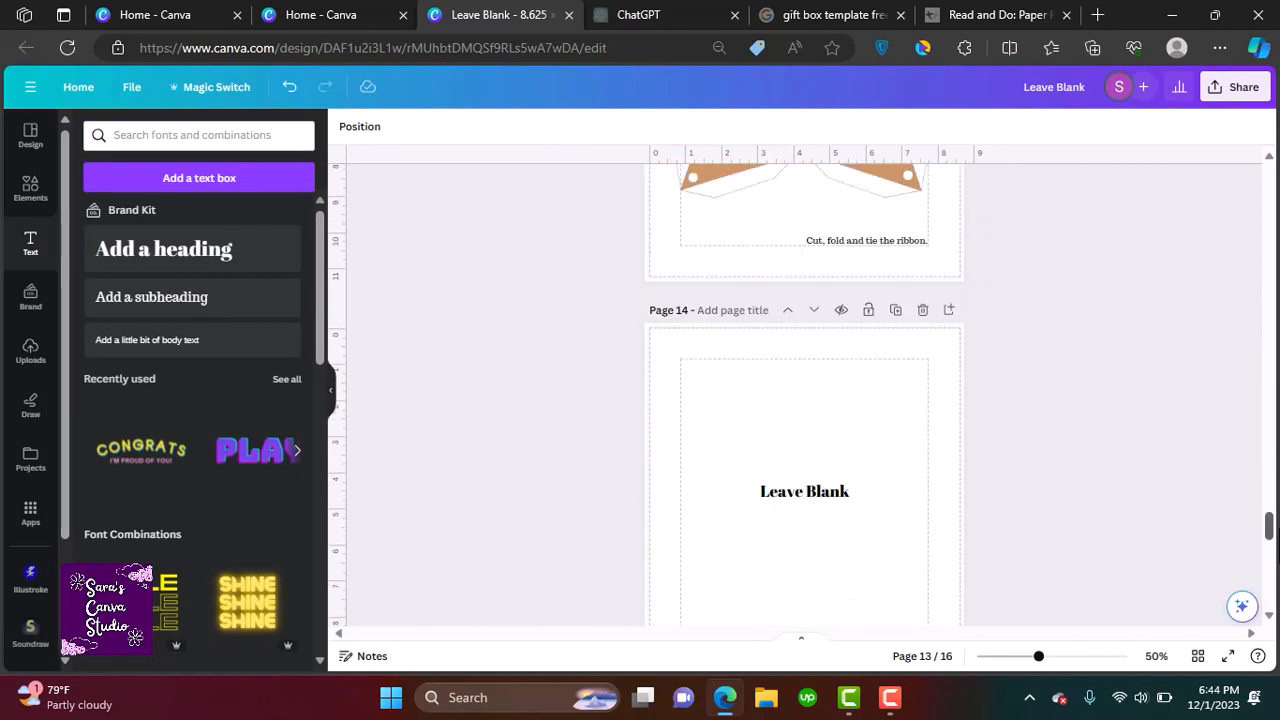
pyautogui.click(822, 418)
pyautogui.press('Delete')
# Delete the "Back of the first page / Leave blank" placeholder text on page 2
pyautogui.moveTo(1272, 190); pyautogui.dragTo(1273, 222)
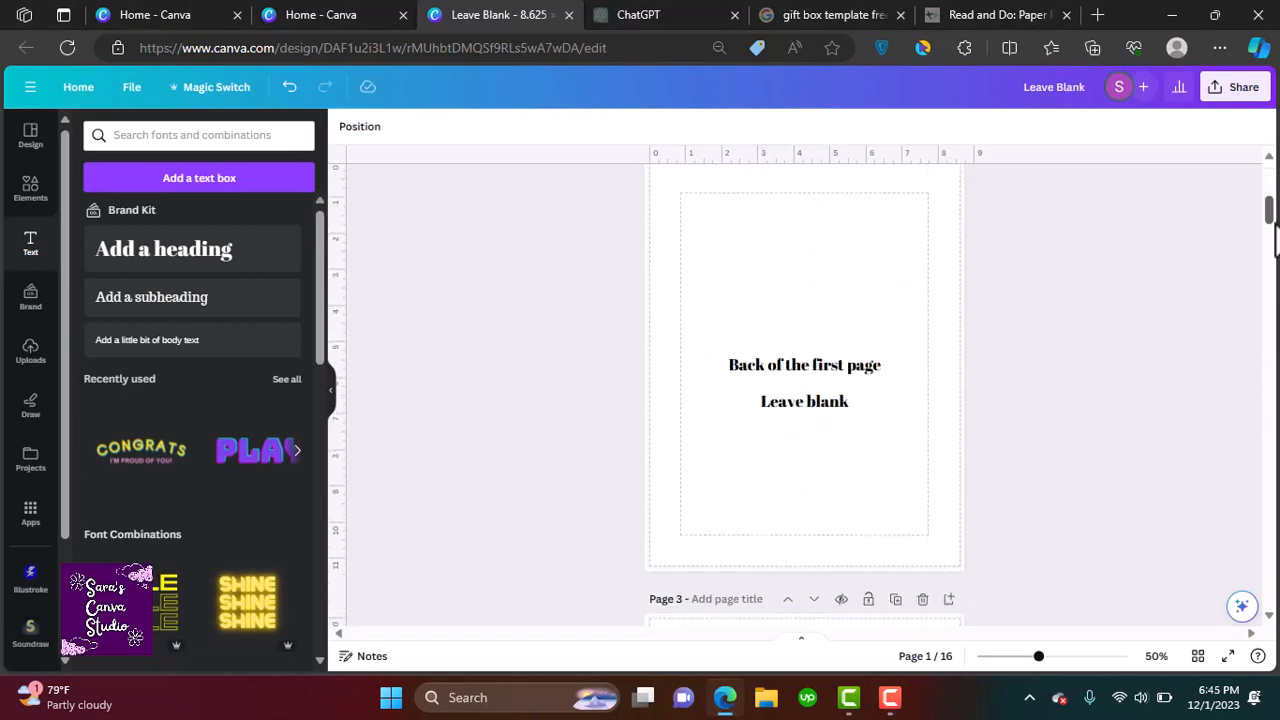
pyautogui.moveTo(905, 262); pyautogui.dragTo(600, 340)
pyautogui.press('Delete')
# Delete the placeholder text on page 3
pyautogui.moveTo(1272, 227); pyautogui.dragTo(1272, 254)
pyautogui.moveTo(848, 303); pyautogui.dragTo(573, 354)
pyautogui.scroll(1, 573, 354)
pyautogui.press('Delete')
# Add a subheading reading "About this book" at the top of page 3
pyautogui.click(194, 297)
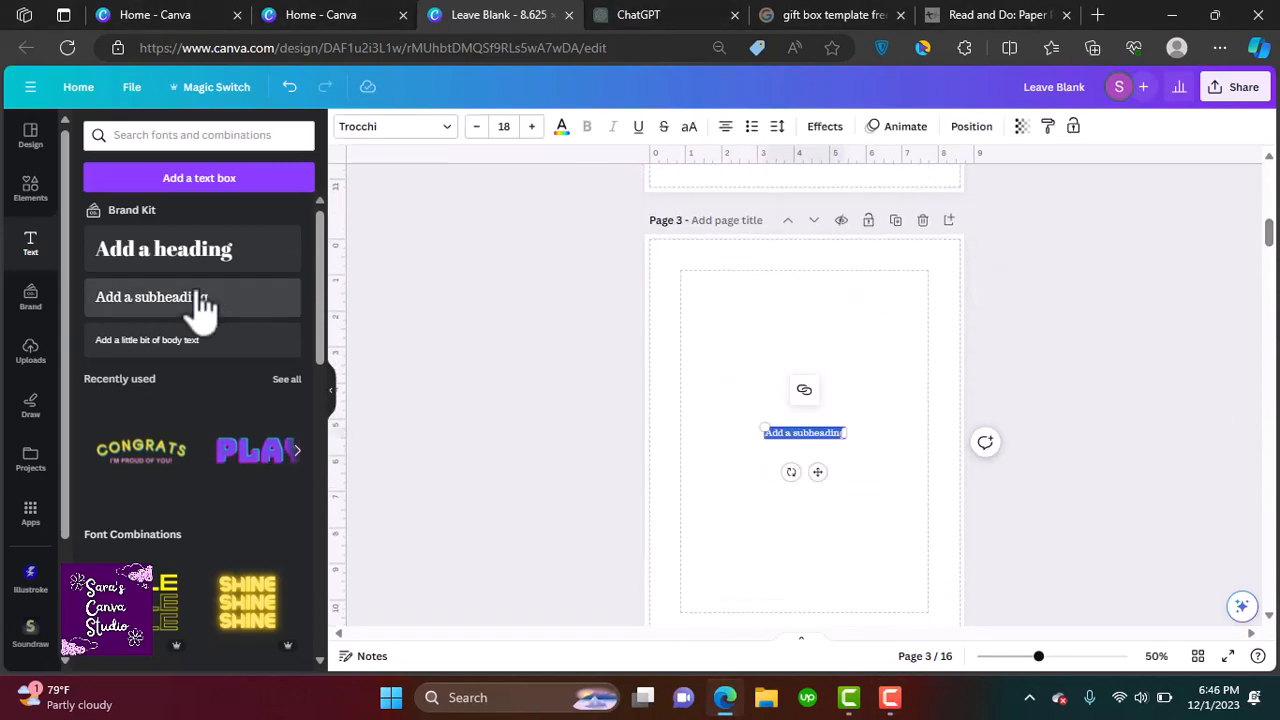
pyautogui.write('About this book')
pyautogui.moveTo(820, 468); pyautogui.dragTo(818, 314)
pyautogui.doubleClick(797, 280)
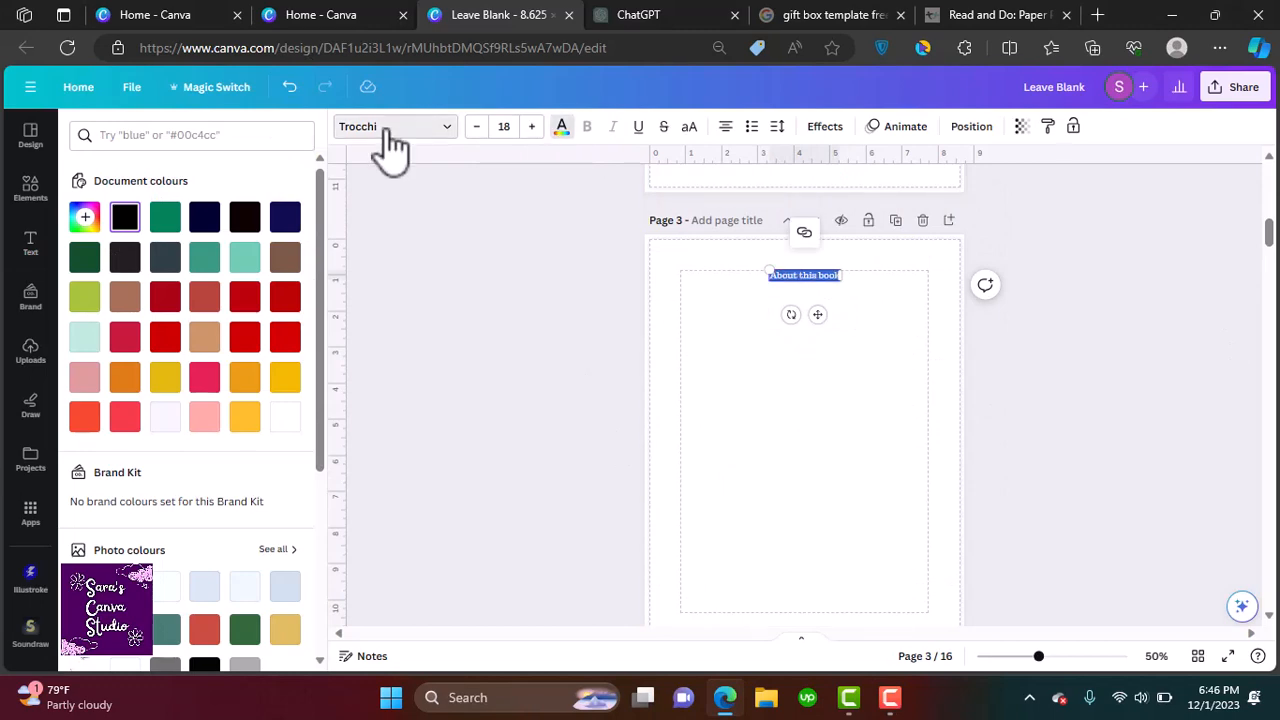
# Restyle the "About this book" heading in a bold uppercase font and center it at the top of the page
pyautogui.click(387, 130)
pyautogui.click(190, 316)
pyautogui.click(150, 272)
pyautogui.click(785, 335)
pyautogui.click(776, 275)
pyautogui.moveTo(767, 269); pyautogui.dragTo(717, 259)
pyautogui.moveTo(795, 315); pyautogui.dragTo(819, 321)
# Add a paragraph on page 3 starting "This winter, make use of this book to cut out beautiful cards" ending "love them all."
pyautogui.click(188, 300)
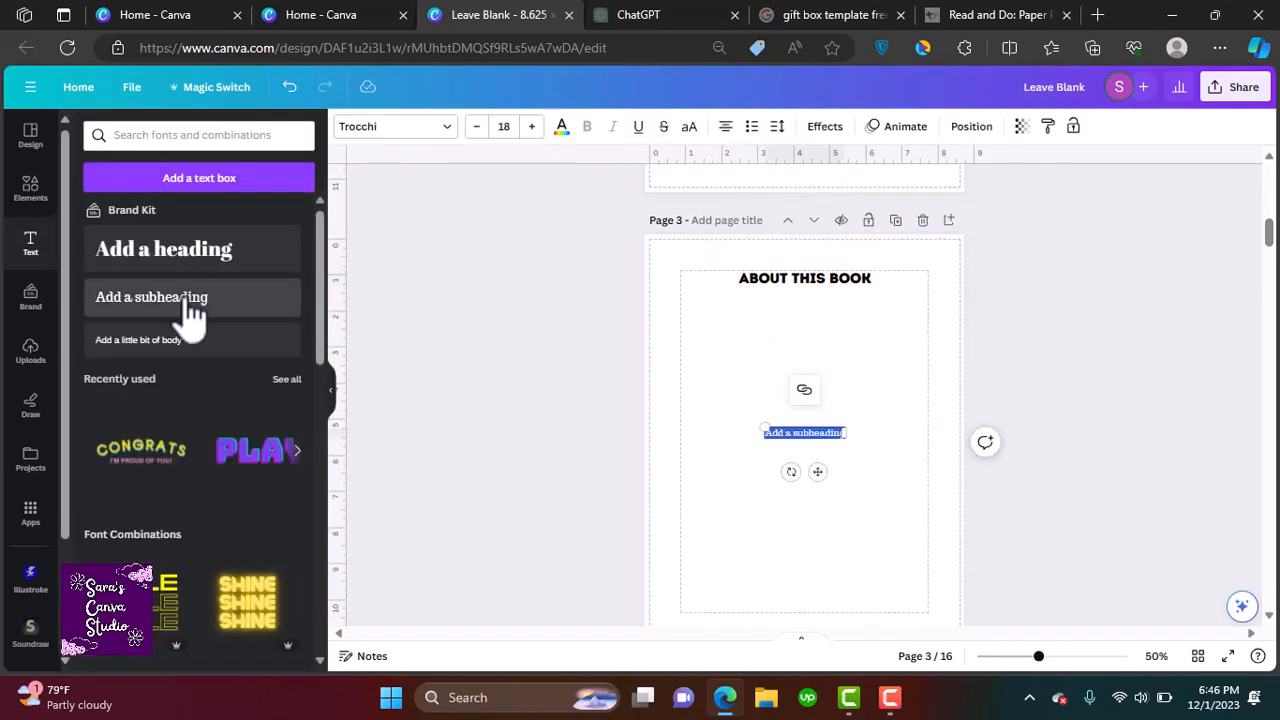
pyautogui.write('This winter, make use of this book to')
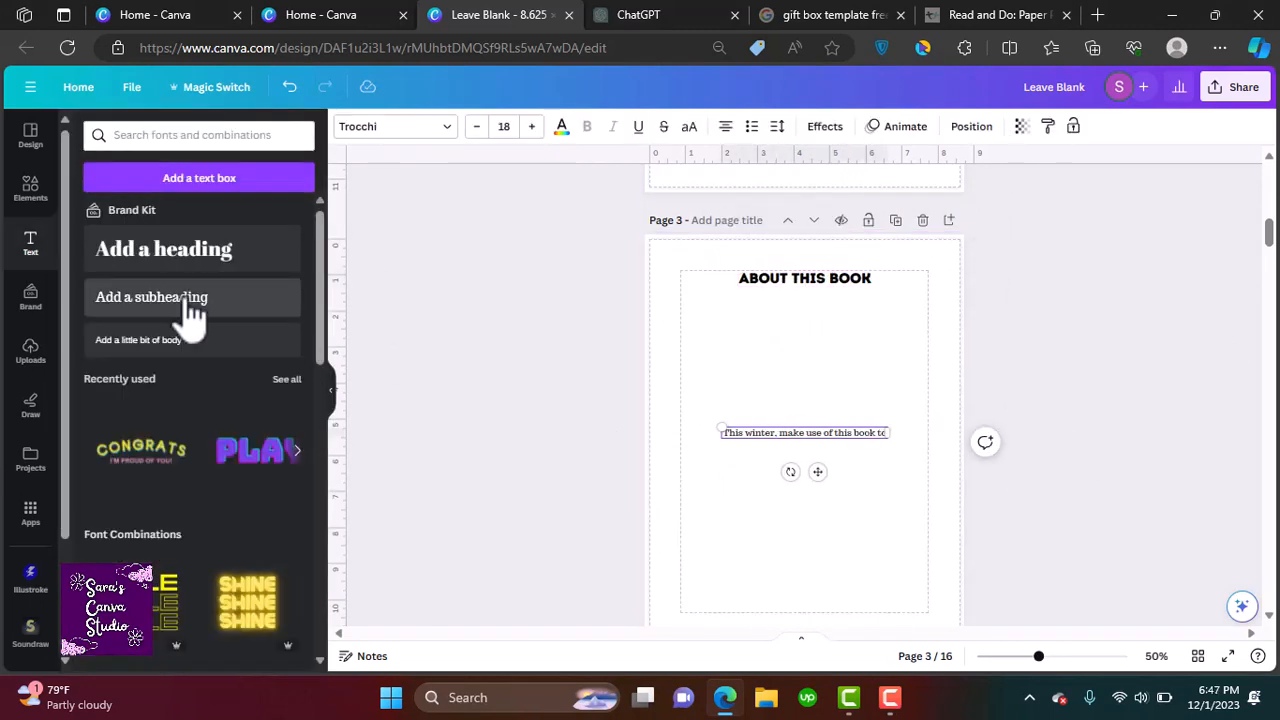
pyautogui.write(' cut out beautiful cards to give to your loved ones. Choose from')
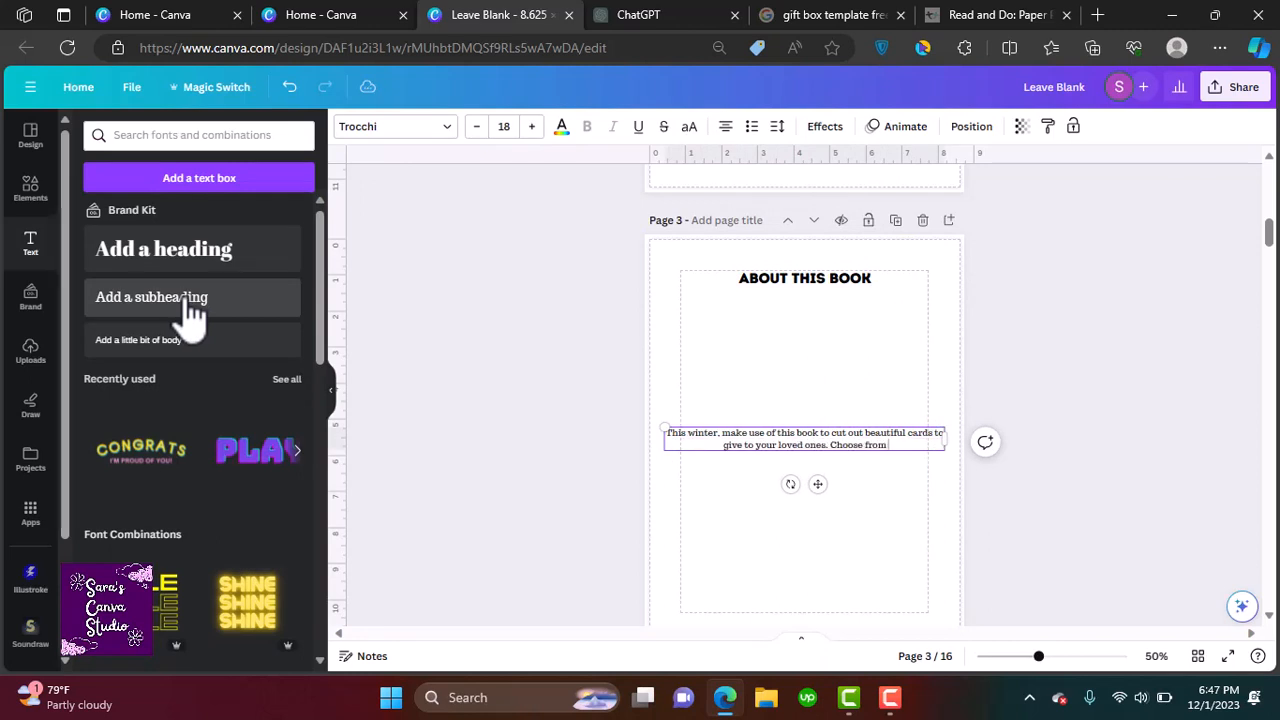
pyautogui.write(' striking christmas')
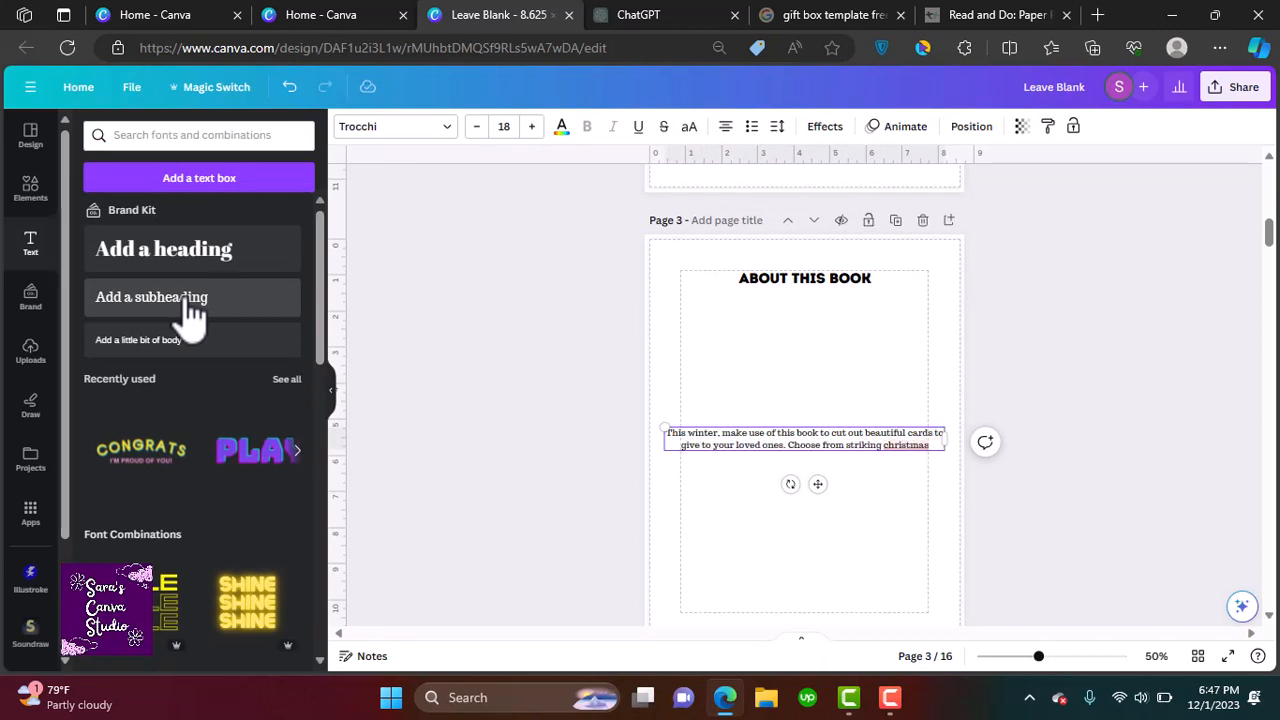
pyautogui.write(' scenes and gorgeous seamless patterns on the envel')
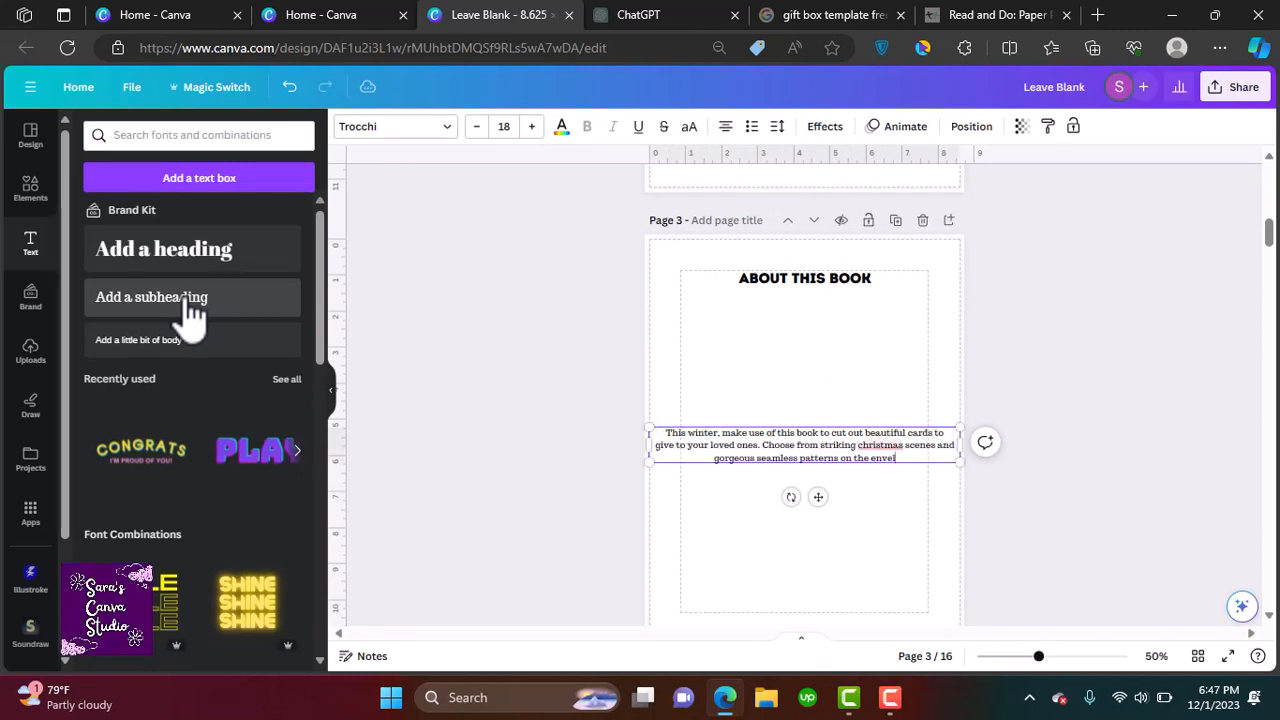
pyautogui.write('opes.')
pyautogui.write(" you're going to love them all.")
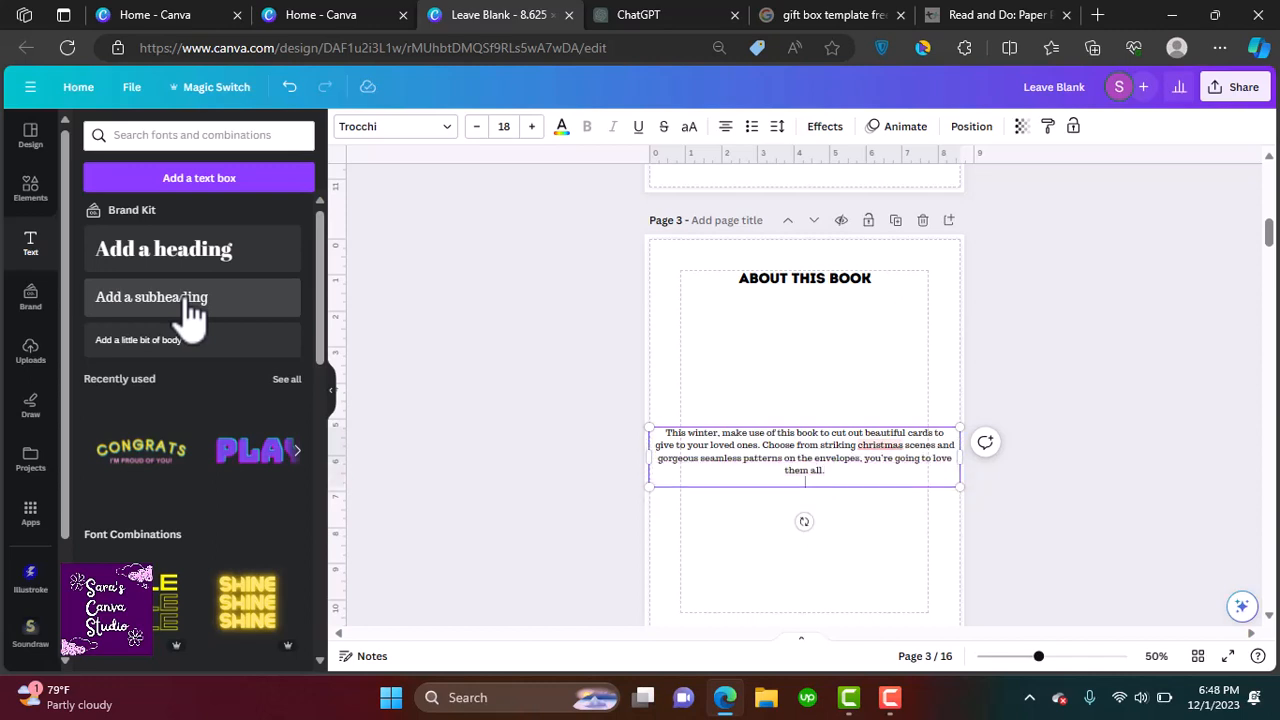
pyautogui.press('Return')
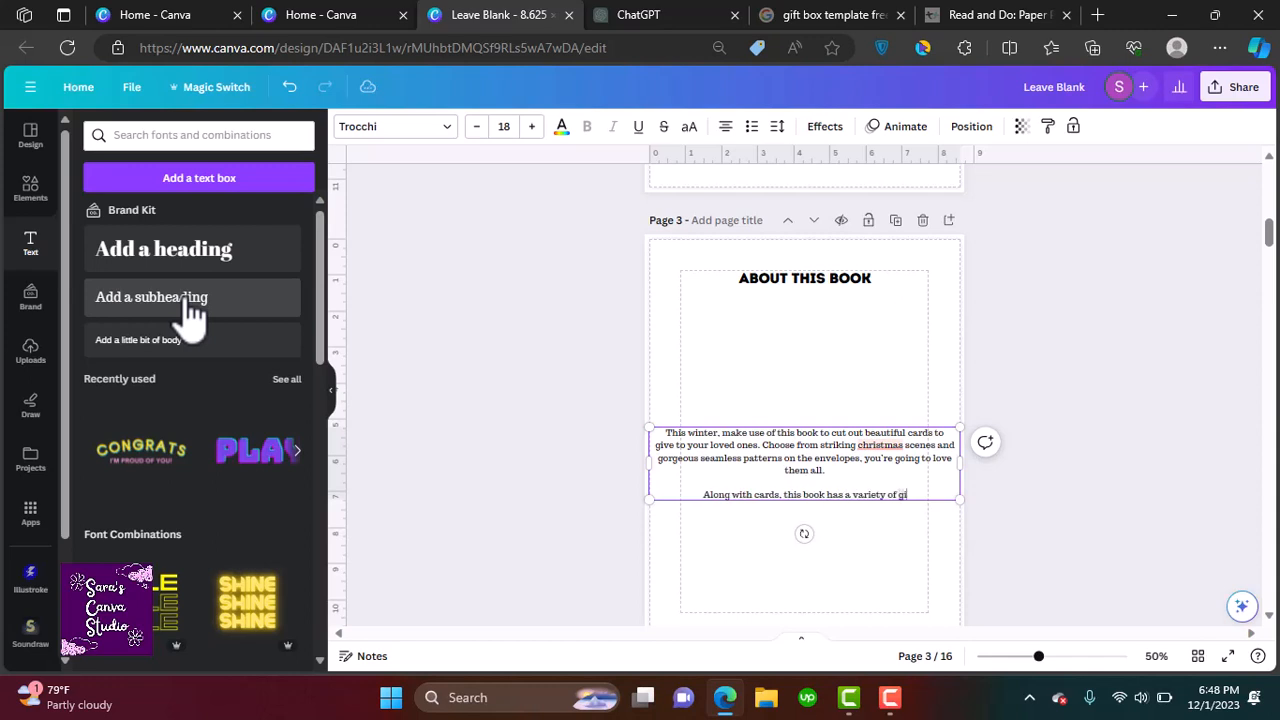
# Write a second paragraph about gift box templates ending "to keep your kids busy with some DIY crafts."
pyautogui.write('ftbox templates ready to cut and use. So, no need to sp')
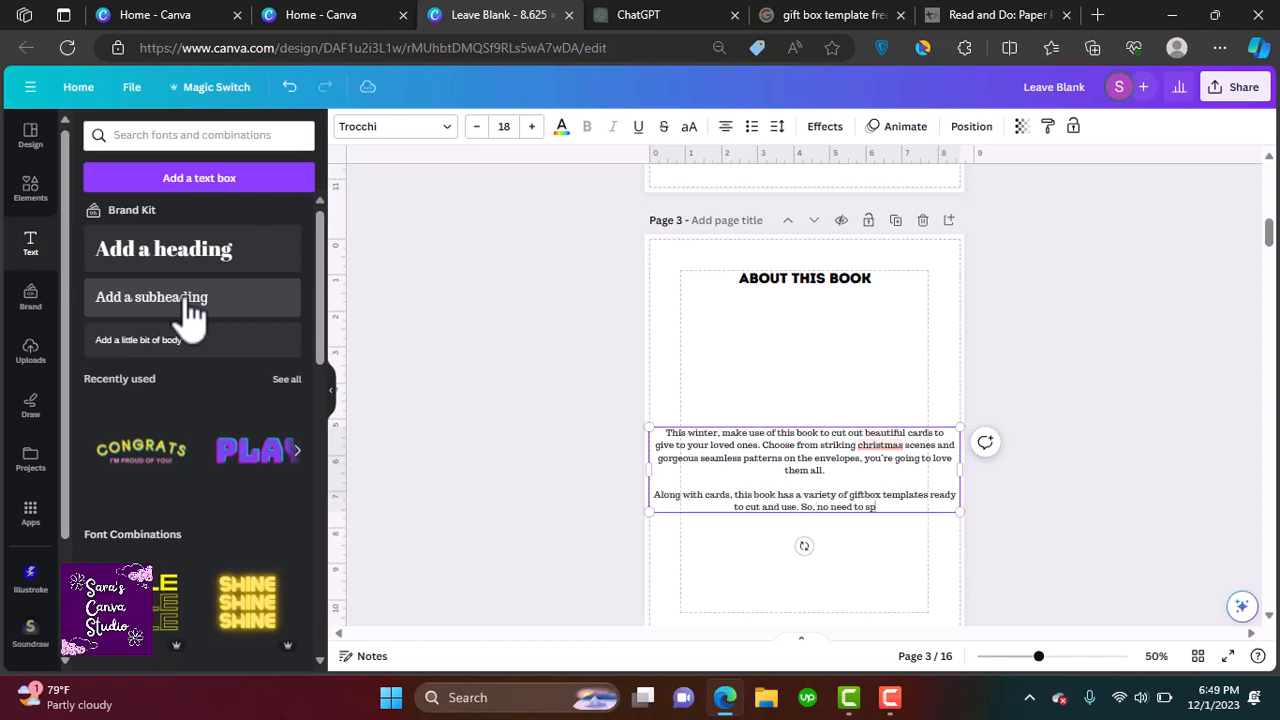
pyautogui.write('end hours finding the perfect cards, wishes and gift boxes. Use this book as a way to k')
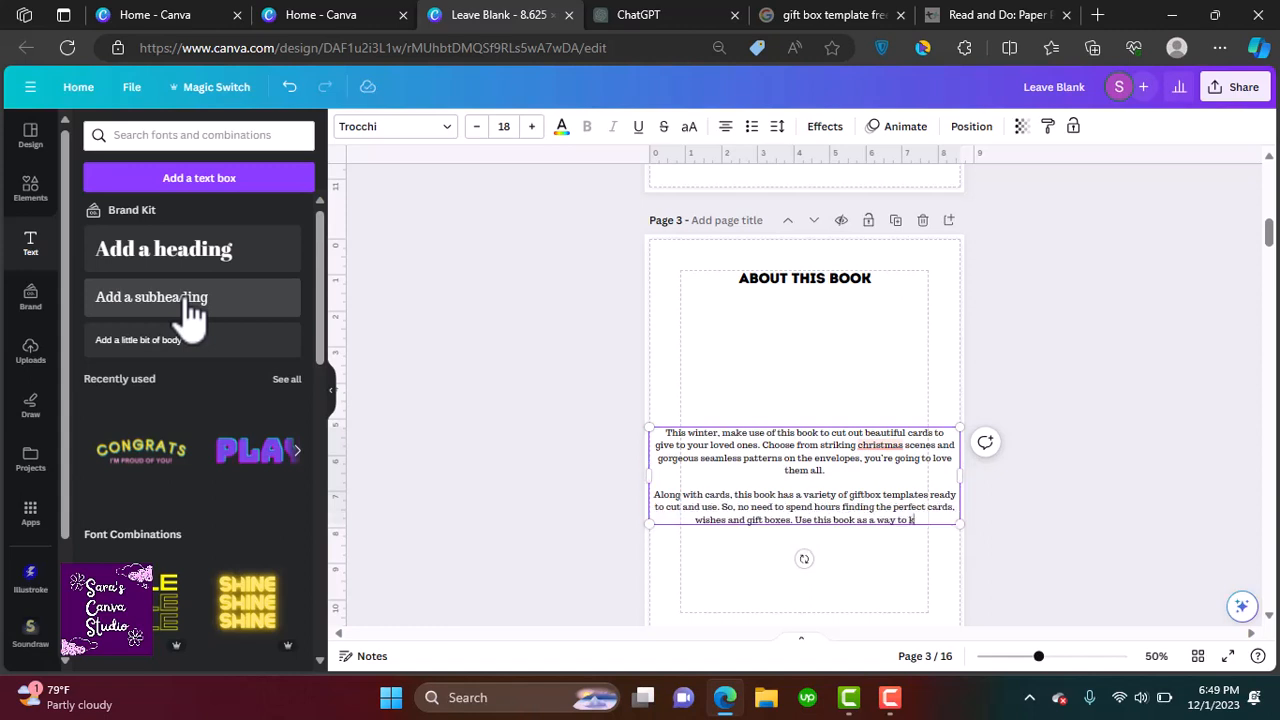
pyautogui.write(' come closer to your')
pyautogui.press('BackSpace')
pyautogui.press('BackSpace')
pyautogui.press('BackSpace')
pyautogui.press('BackSpace')
pyautogui.press('BackSpace')
pyautogui.press('BackSpace')
pyautogui.press('BackSpace')
pyautogui.press('BackSpace')
pyautogui.press('BackSpace')
pyautogui.press('BackSpace')
pyautogui.press('BackSpace')
pyautogui.press('BackSpace')
pyautogui.press('BackSpace')
pyautogui.press('BackSpace')
pyautogui.press('BackSpace')
pyautogui.press('BackSpace')
pyautogui.press('BackSpace')
pyautogui.press('BackSpace')
pyautogui.press('BackSpace')
pyautogui.press('BackSpace')
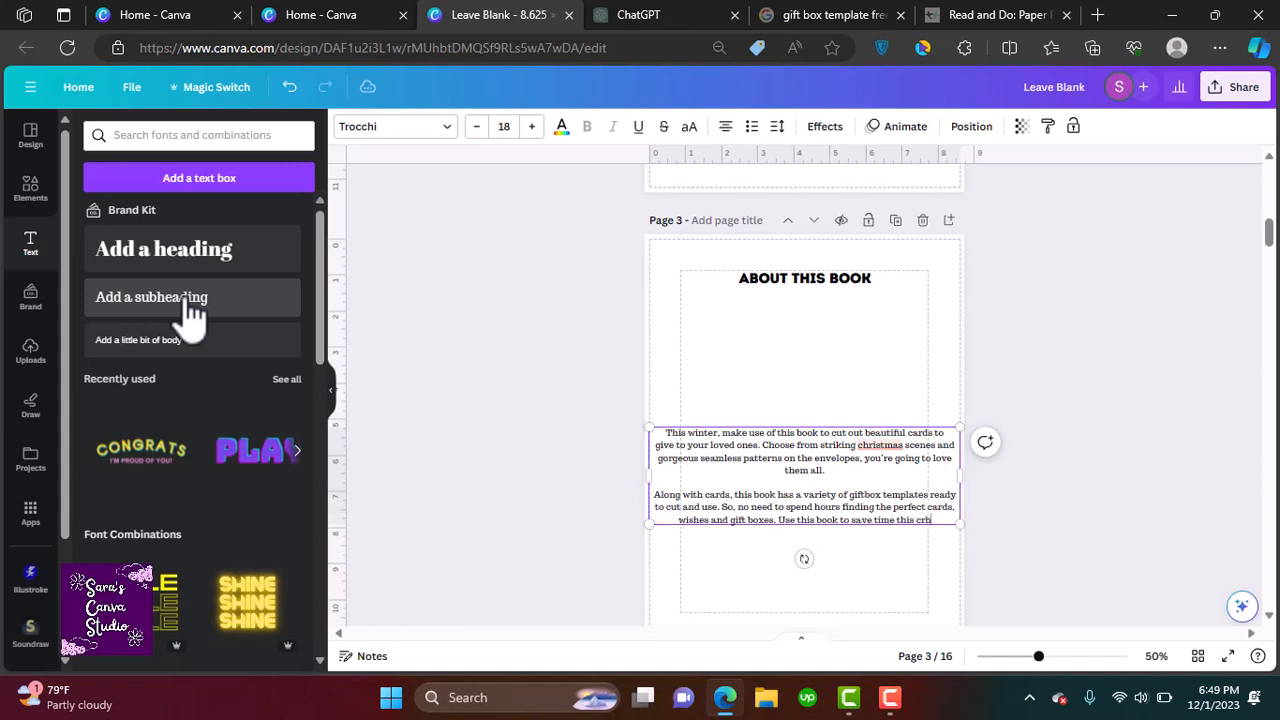
pyautogui.write('istmas or to keep your kids busy with some DIY crafts.')
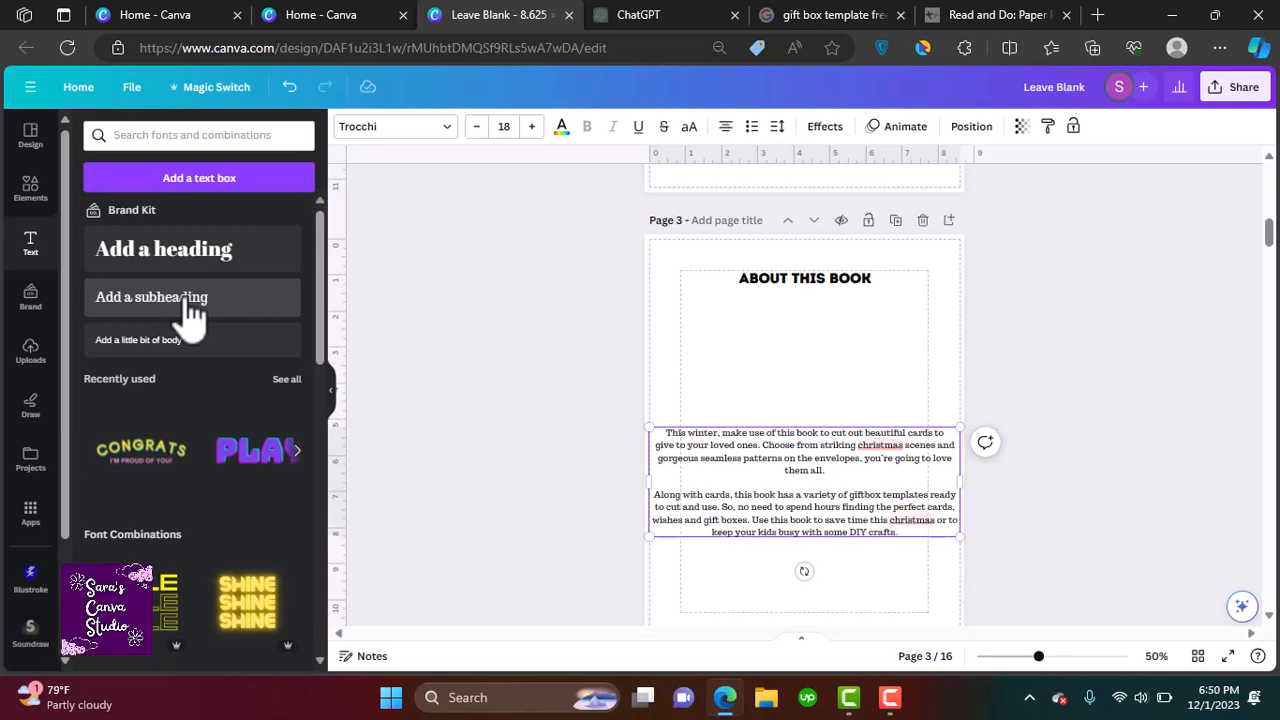
# Change the about text's alignment, then resize and reposition its box below the heading
pyautogui.hotkey('ctrl', 'a')
pyautogui.click(725, 126)
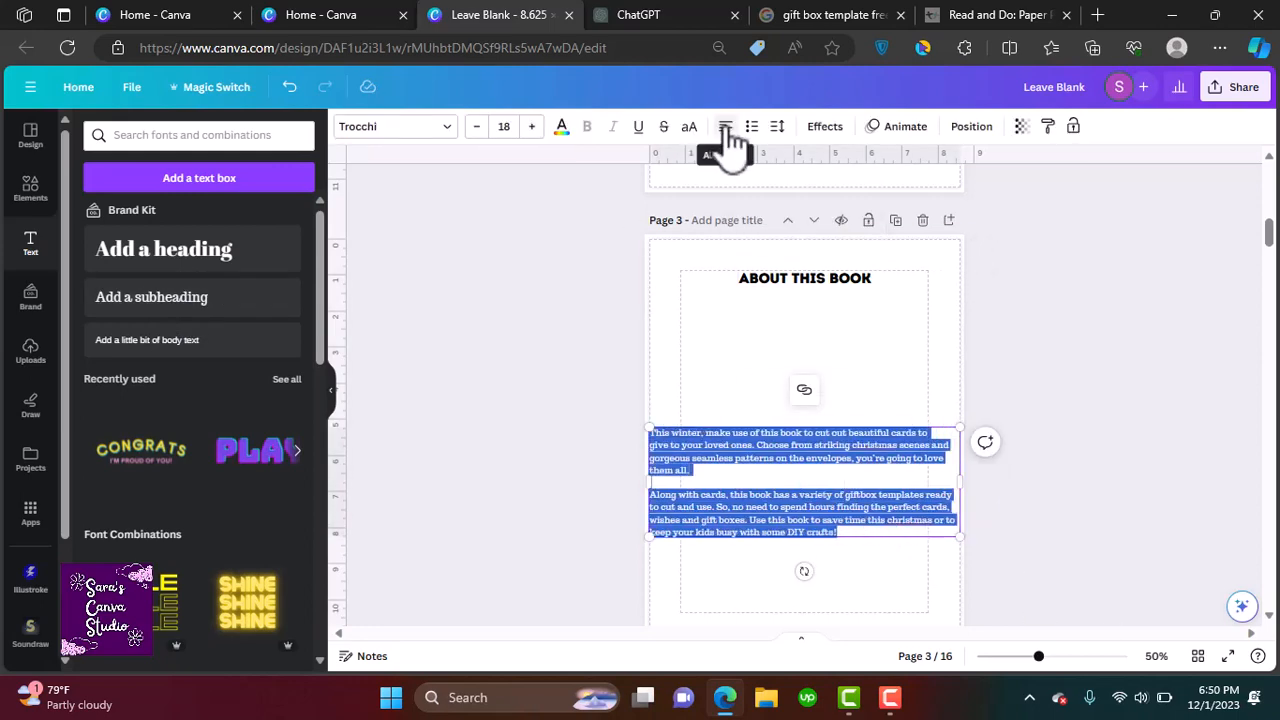
pyautogui.moveTo(960, 482); pyautogui.dragTo(907, 480)
pyautogui.moveTo(711, 506); pyautogui.dragTo(742, 386)
pyautogui.moveTo(935, 374); pyautogui.dragTo(928, 374)
pyautogui.click(1163, 359)
# Replace the page 4 placeholder with the text "Wishing you a very merry christmas and a happy new year"
pyautogui.scroll(-5, 1163, 359)
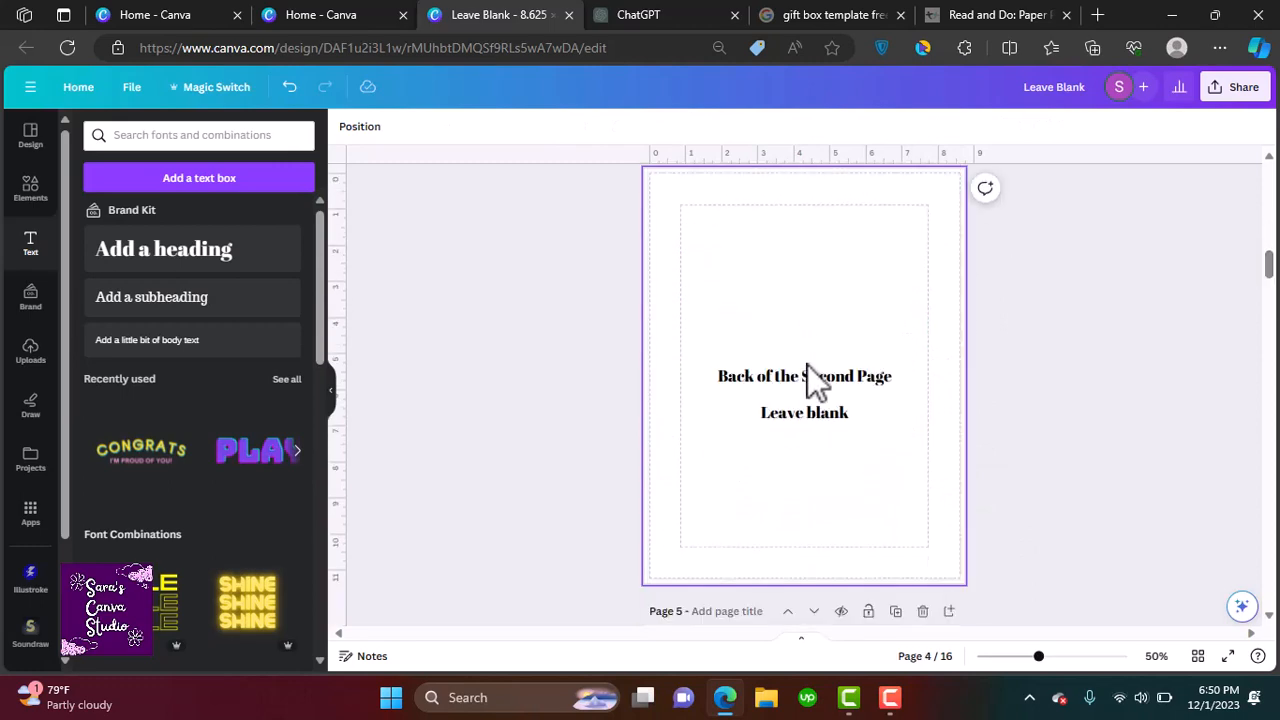
pyautogui.click(807, 374)
pyautogui.press('Delete')
pyautogui.hotkey('ctrl', 'v')
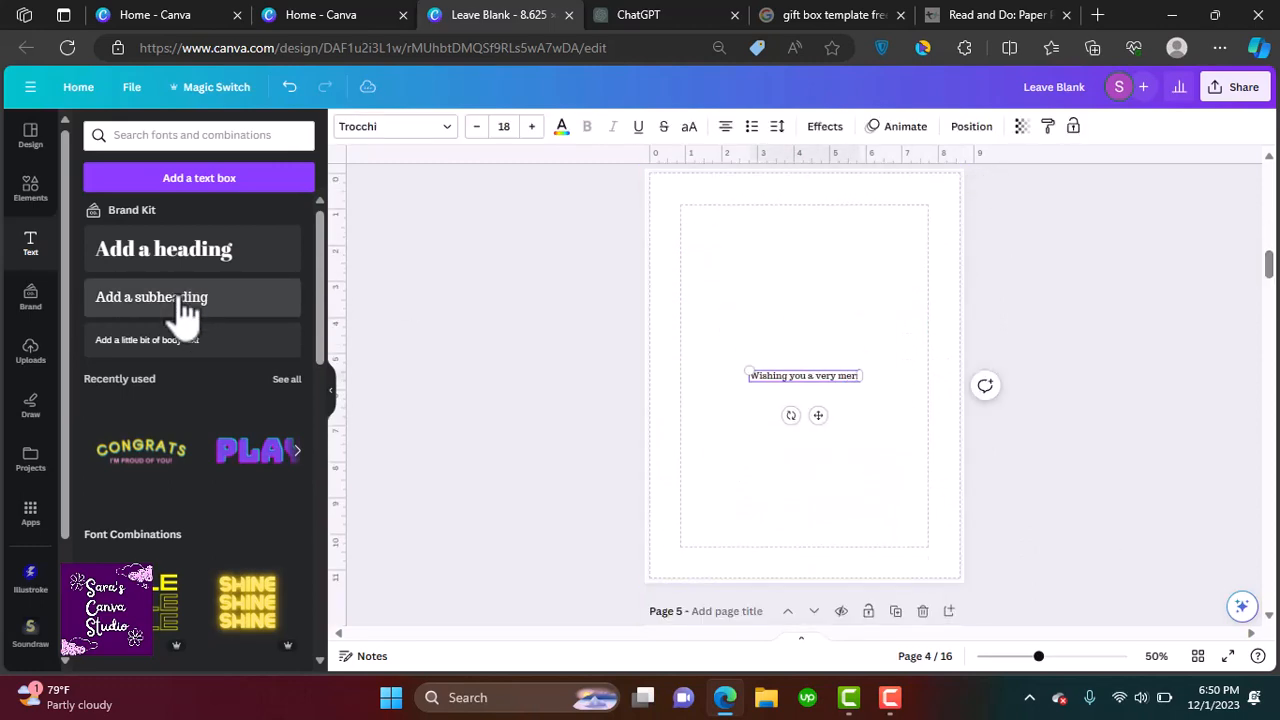
pyautogui.moveTo(818, 415); pyautogui.dragTo(820, 394)
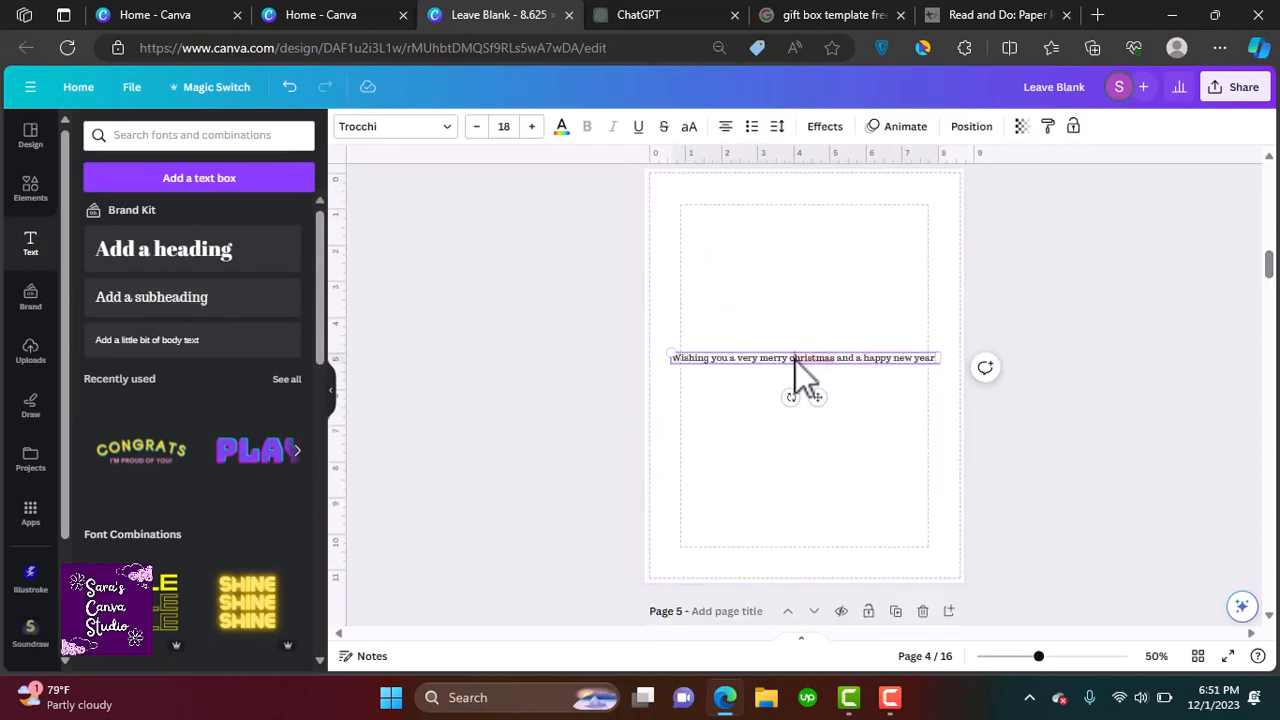
# Capitalize "Christmas" in the greeting and break the line after it
pyautogui.press('BackSpace')
pyautogui.write('C')
pyautogui.click(838, 359)
pyautogui.press('Return')
pyautogui.click(1030, 466)
# Replace the text on the last page with "Once done, save as PDF Print!"
pyautogui.moveTo(1272, 274); pyautogui.dragTo(1271, 604)
pyautogui.click(949, 283)
pyautogui.click(949, 213)
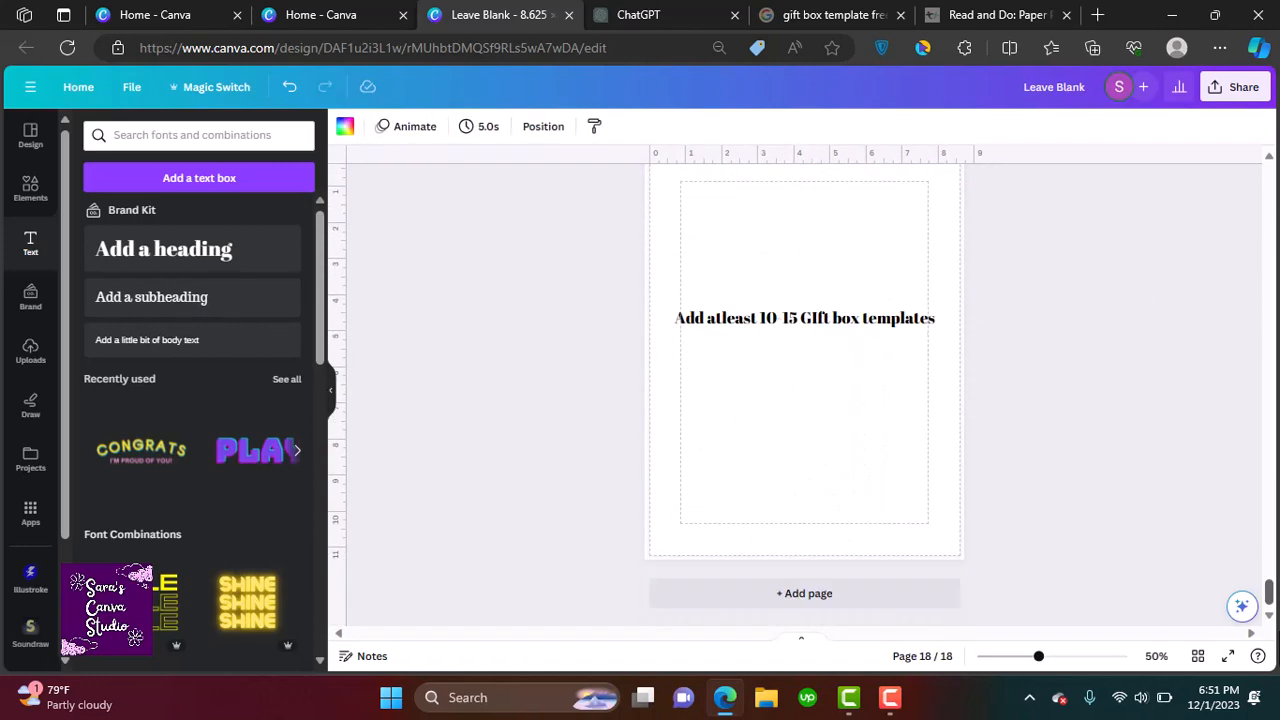
pyautogui.click(1235, 87)
pyautogui.tripleClick(819, 322)
pyautogui.write('Once done, save as PDF Print!')
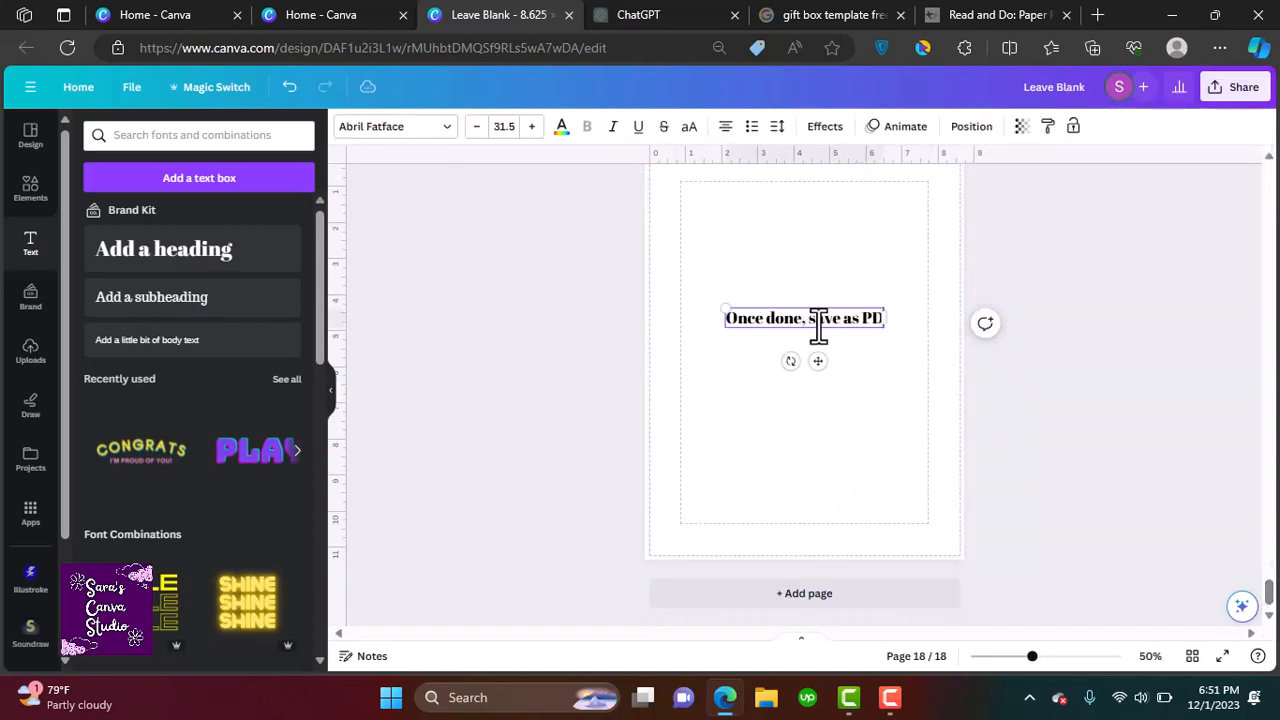